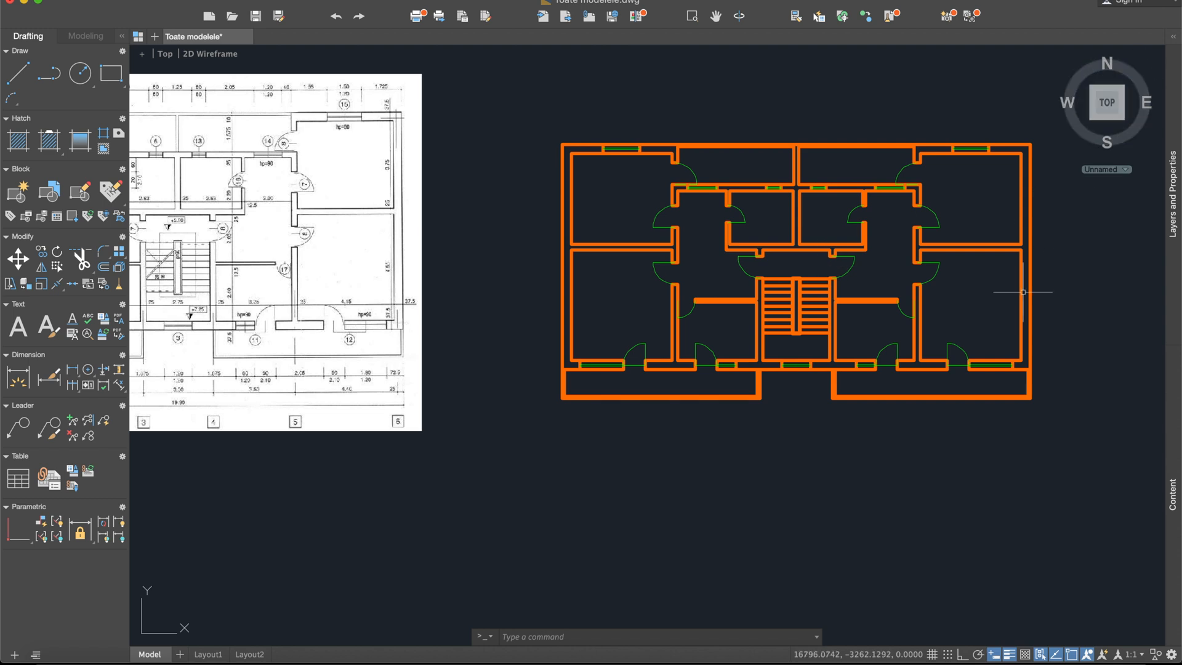
- Dimension the bottom facade from the building's left outer corner to the first window's near edge, placing the dimension line below the balcony
{"action": "middle_click_drag", "start_coordinate": [708, 405], "coordinate": [805, 377]}
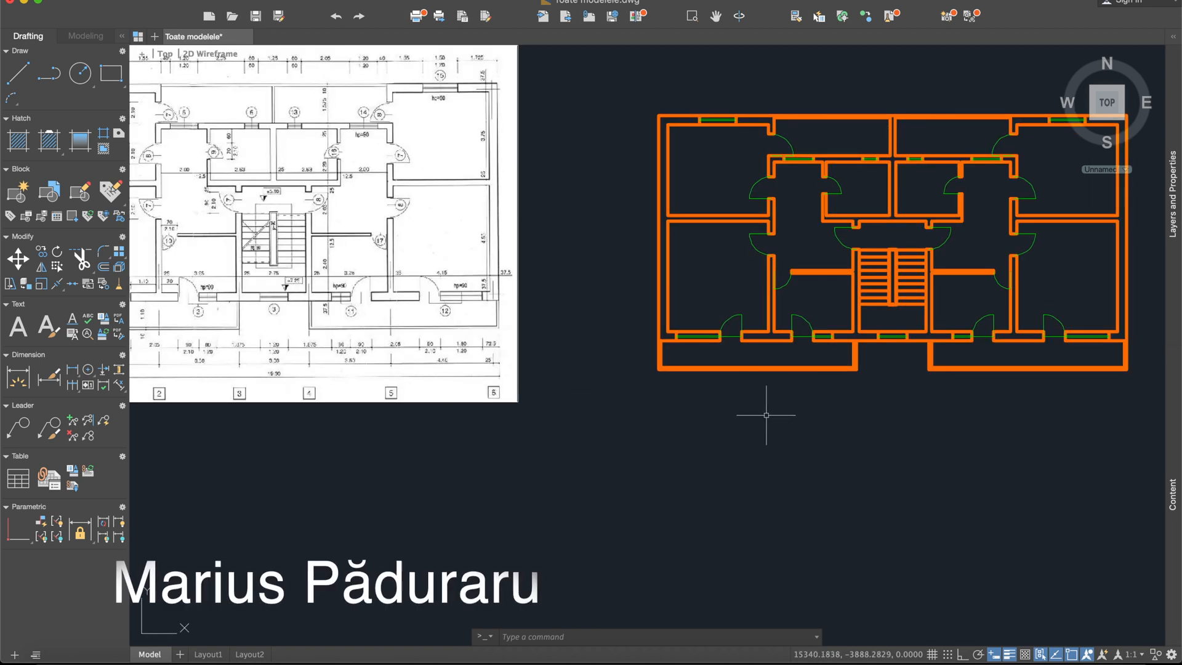
{"action": "left_click", "coordinate": [18, 377]}
{"action": "scroll", "coordinate": [675, 369], "scroll_direction": "up", "scroll_amount": 3}
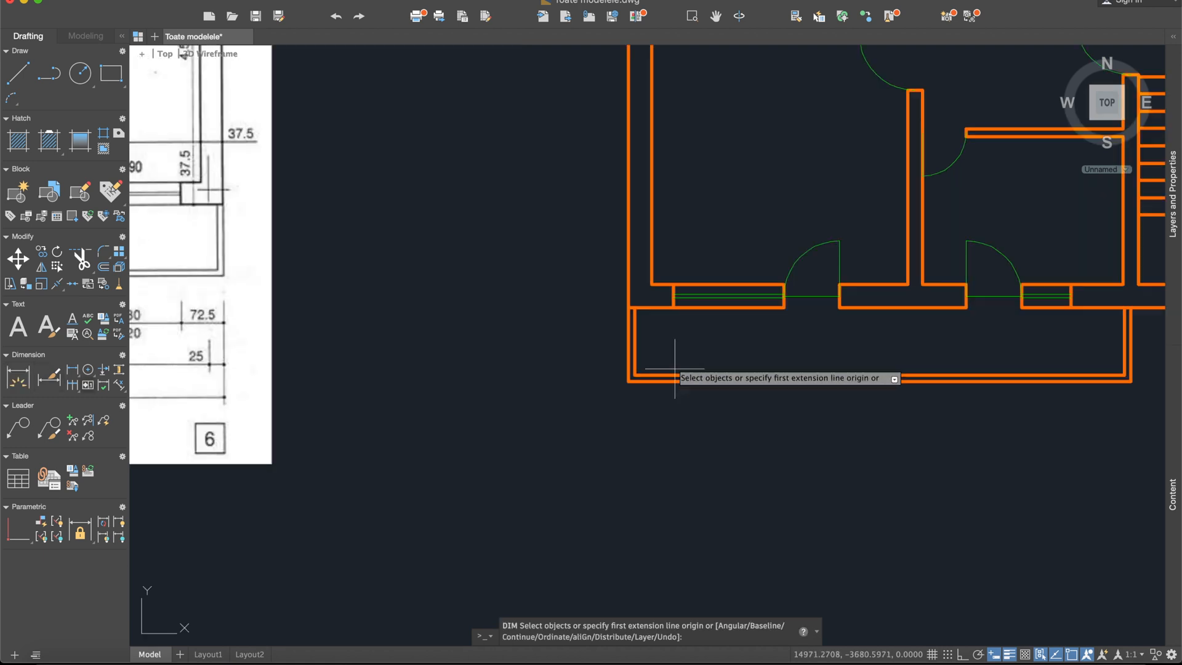
{"action": "left_click", "coordinate": [629, 307]}
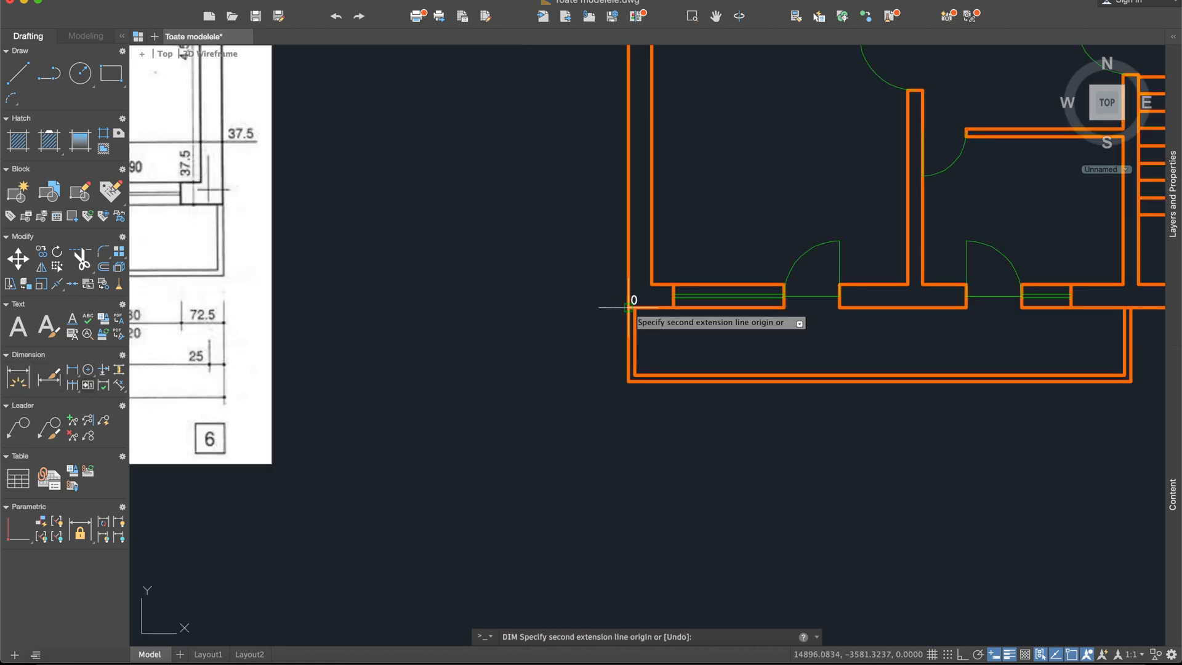
{"action": "left_click", "coordinate": [673, 307]}
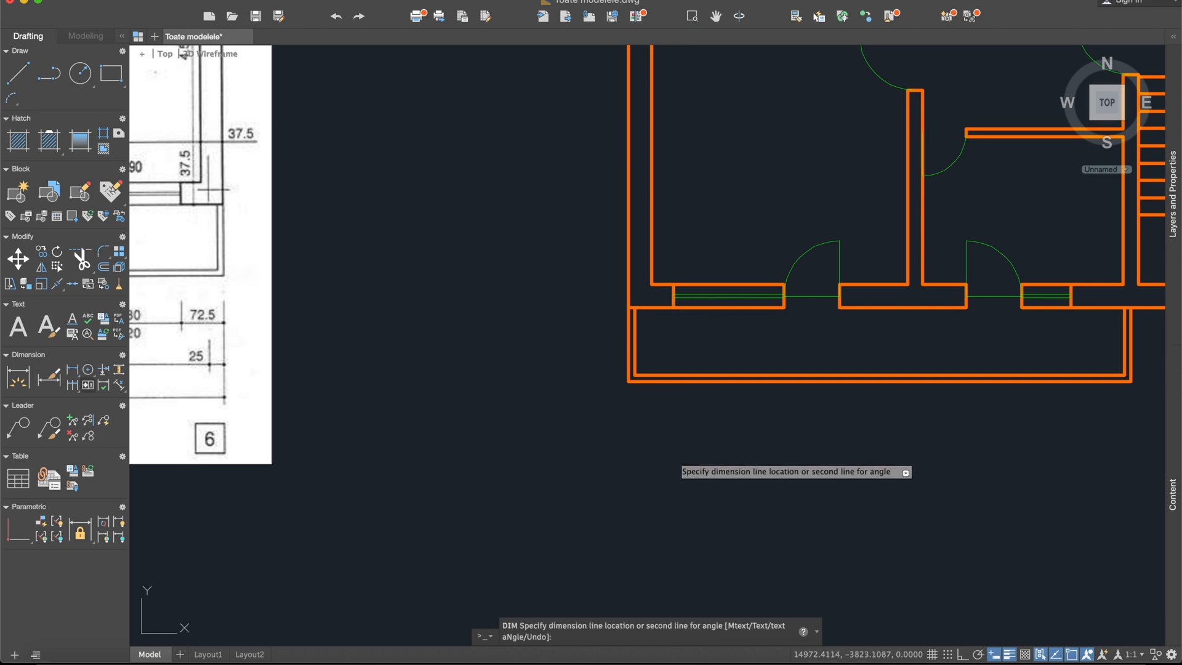
{"action": "left_click", "coordinate": [674, 457]}
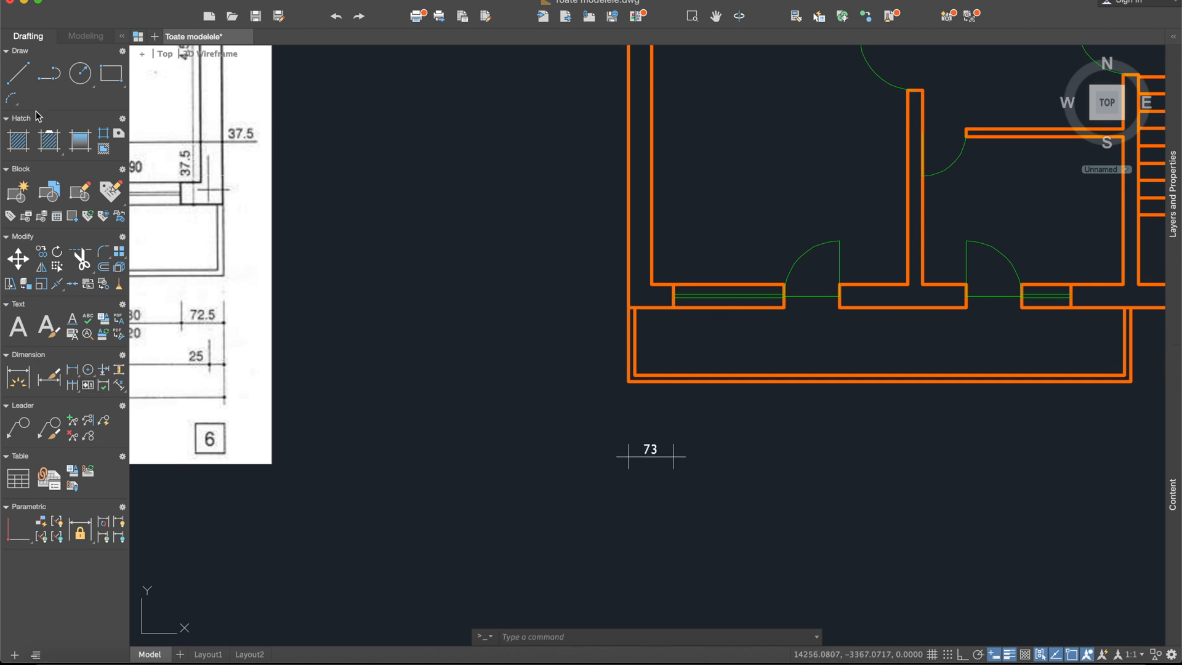
- Continue the dimension chain across the left apartment's window and door edges, up to the far edge of its small window
{"action": "left_click", "coordinate": [72, 386]}
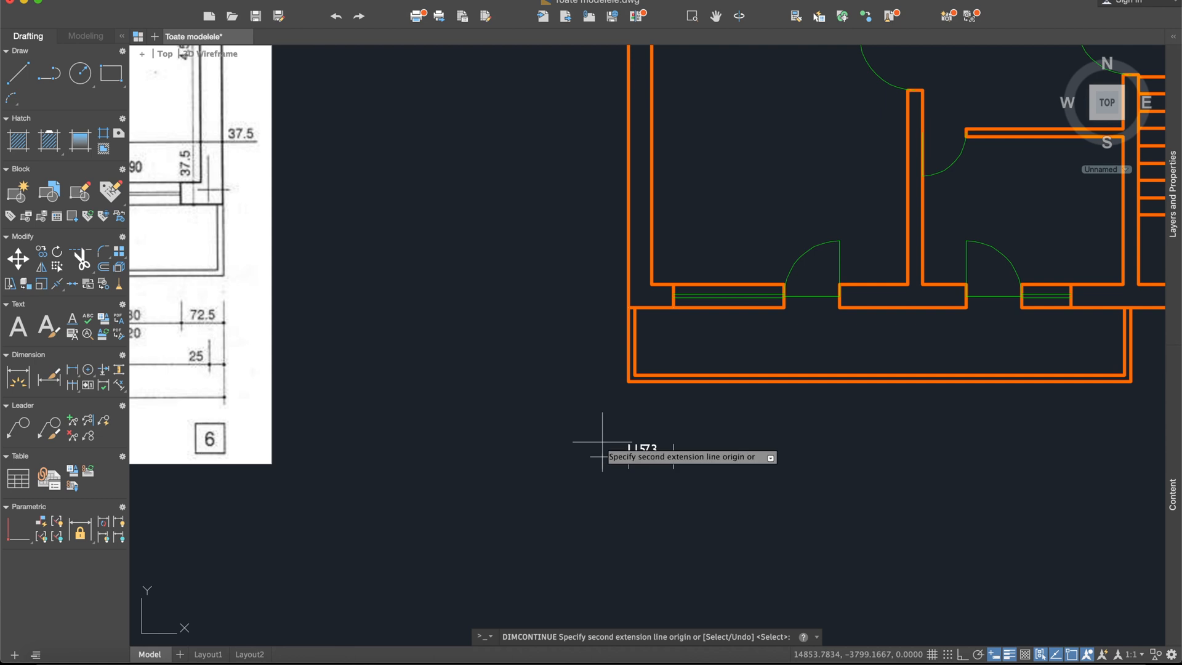
{"action": "left_click", "coordinate": [784, 307]}
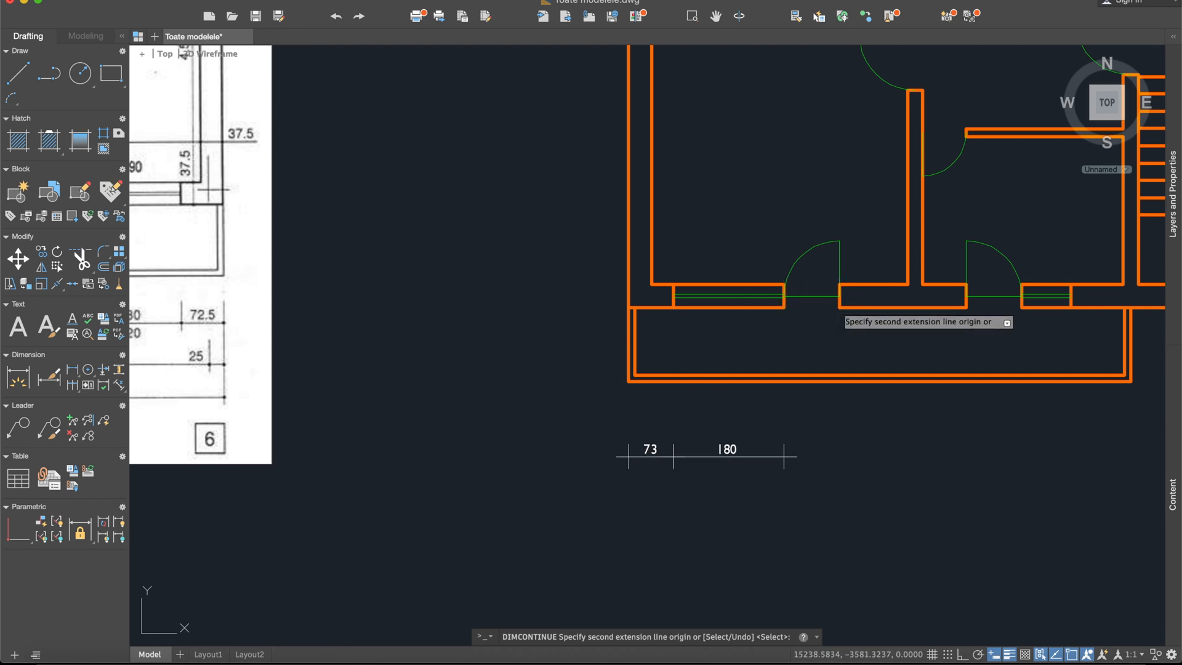
{"action": "left_click", "coordinate": [839, 307]}
{"action": "left_click", "coordinate": [966, 307]}
{"action": "middle_click_drag", "start_coordinate": [966, 307], "coordinate": [778, 325]}
{"action": "left_click", "coordinate": [835, 324]}
{"action": "left_click", "coordinate": [883, 318]}
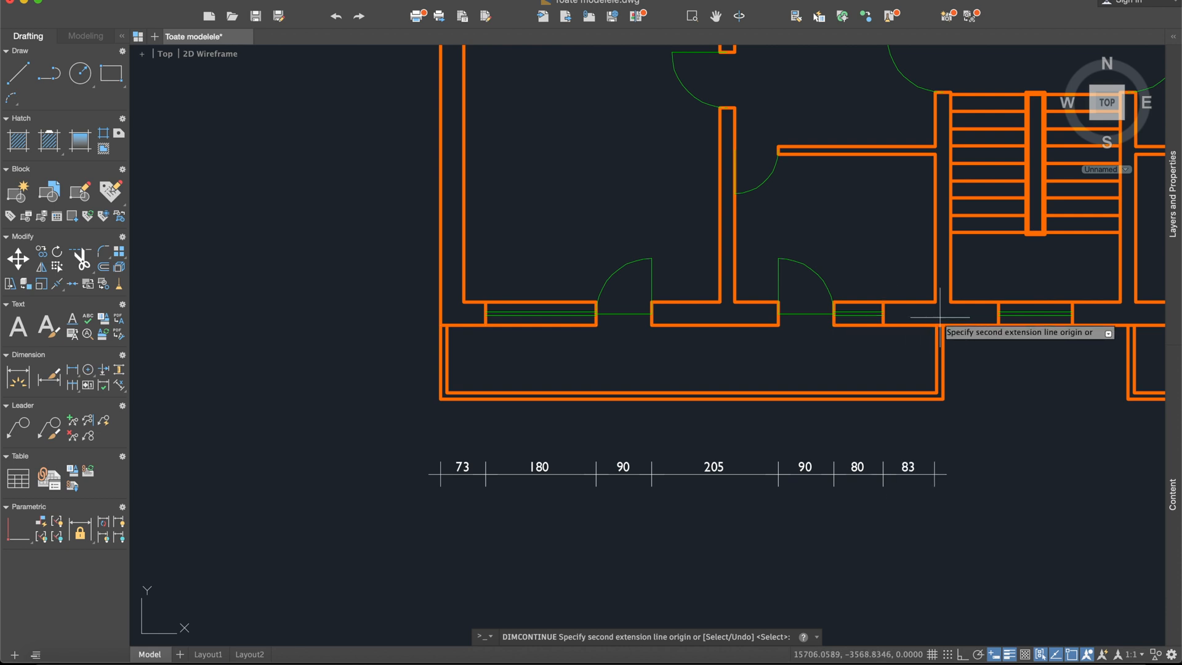
- Continue the dimension chain past the left balcony corner, stairwell window edges and right balcony corner to the right apartment's small window
{"action": "scroll", "coordinate": [938, 323], "scroll_direction": "up", "scroll_amount": 5}
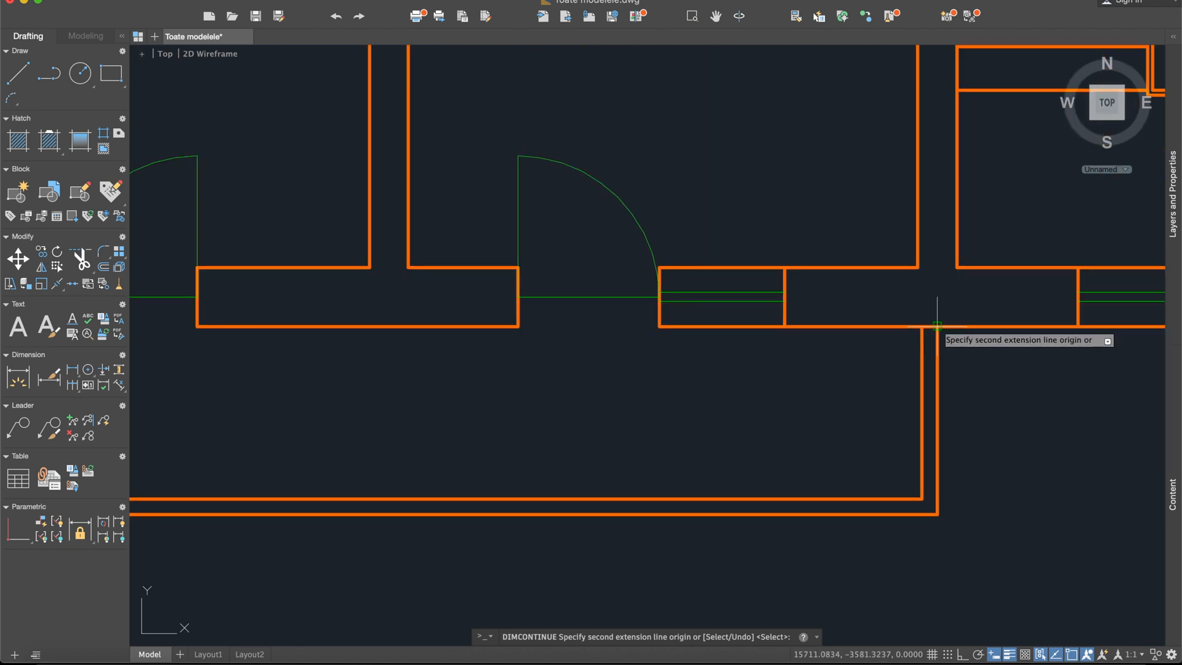
{"action": "middle_click_drag", "start_coordinate": [969, 322], "coordinate": [840, 316]}
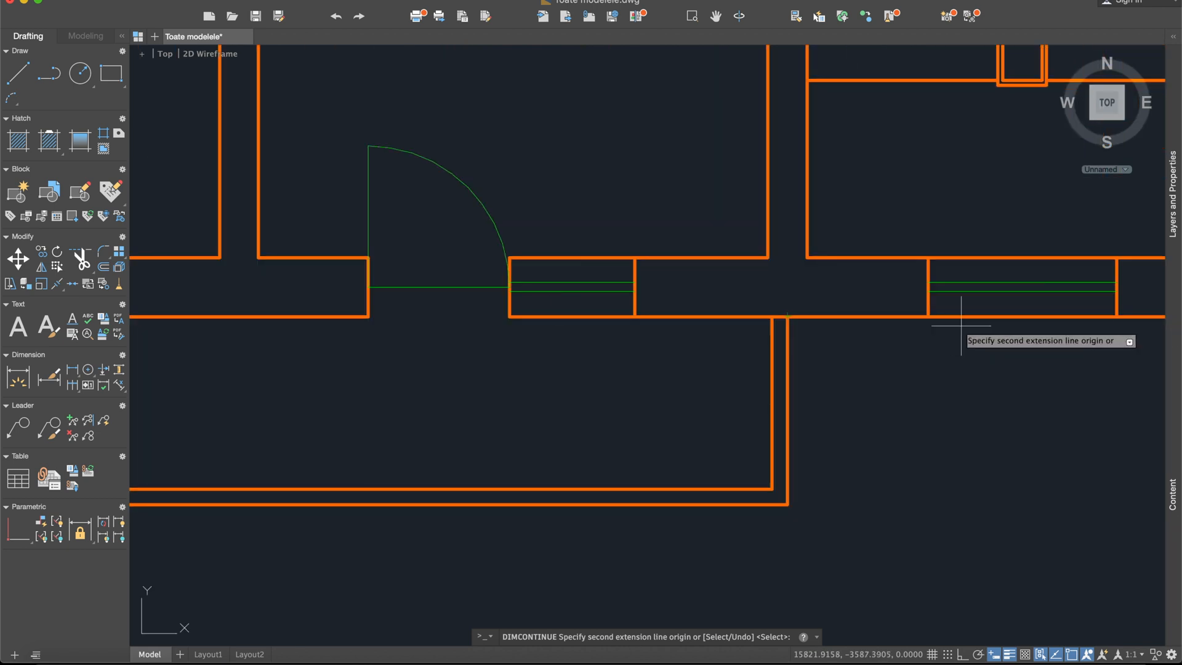
{"action": "middle_click_drag", "start_coordinate": [1044, 316], "coordinate": [819, 310]}
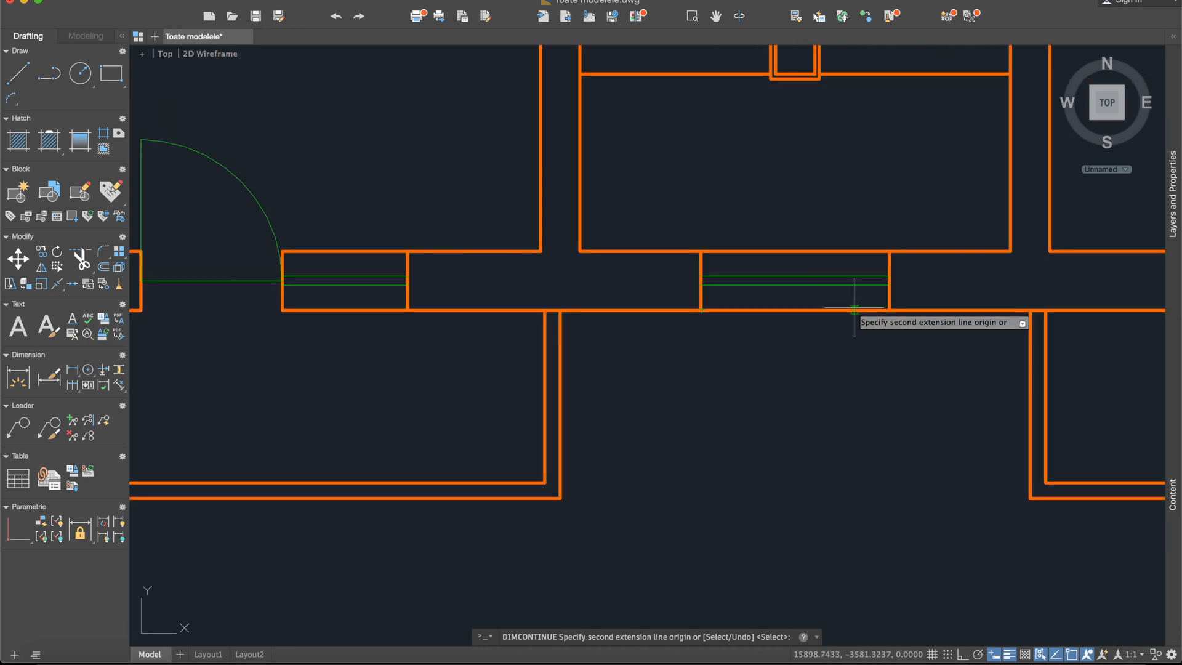
{"action": "middle_click_drag", "start_coordinate": [1017, 309], "coordinate": [951, 312]}
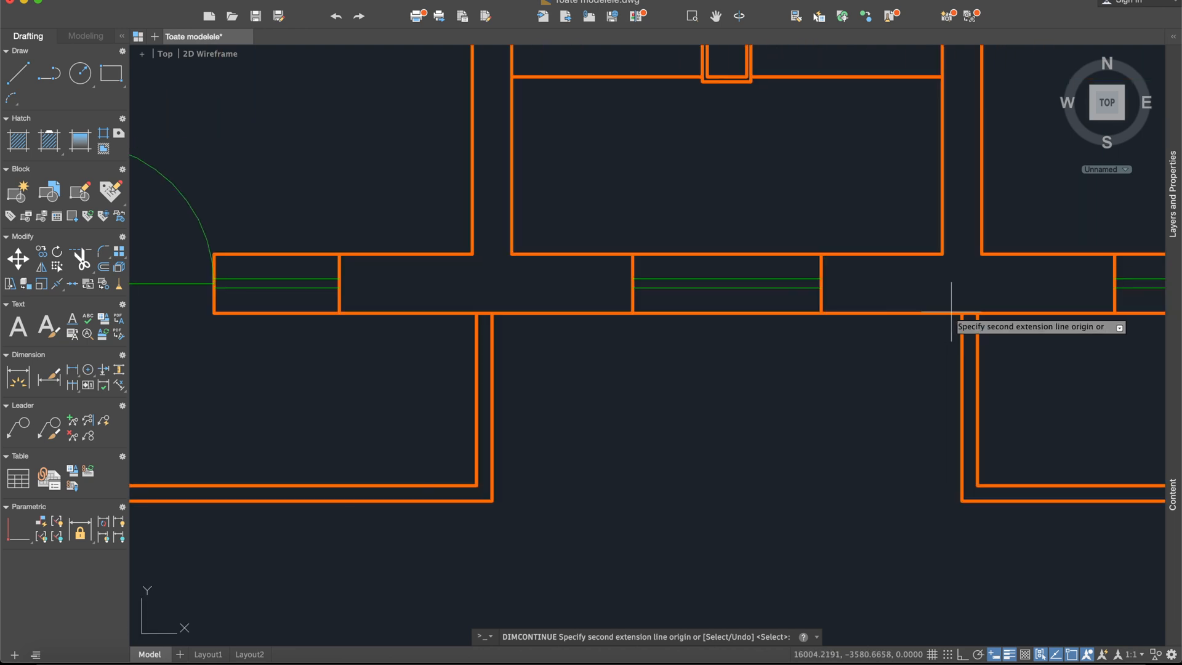
{"action": "middle_click_drag", "start_coordinate": [1114, 315], "coordinate": [891, 311]}
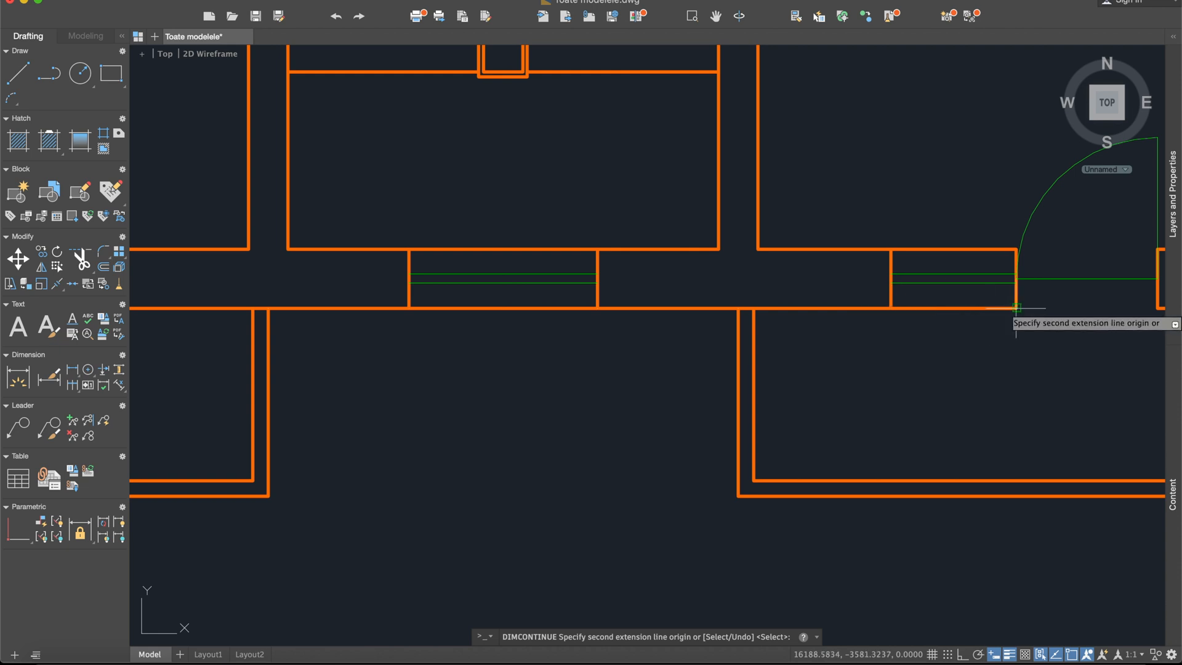
- Continue the dimension chain over the right apartment's door and window edges to the building's right outer corner and finish it
{"action": "middle_click_drag", "start_coordinate": [1017, 308], "coordinate": [893, 318]}
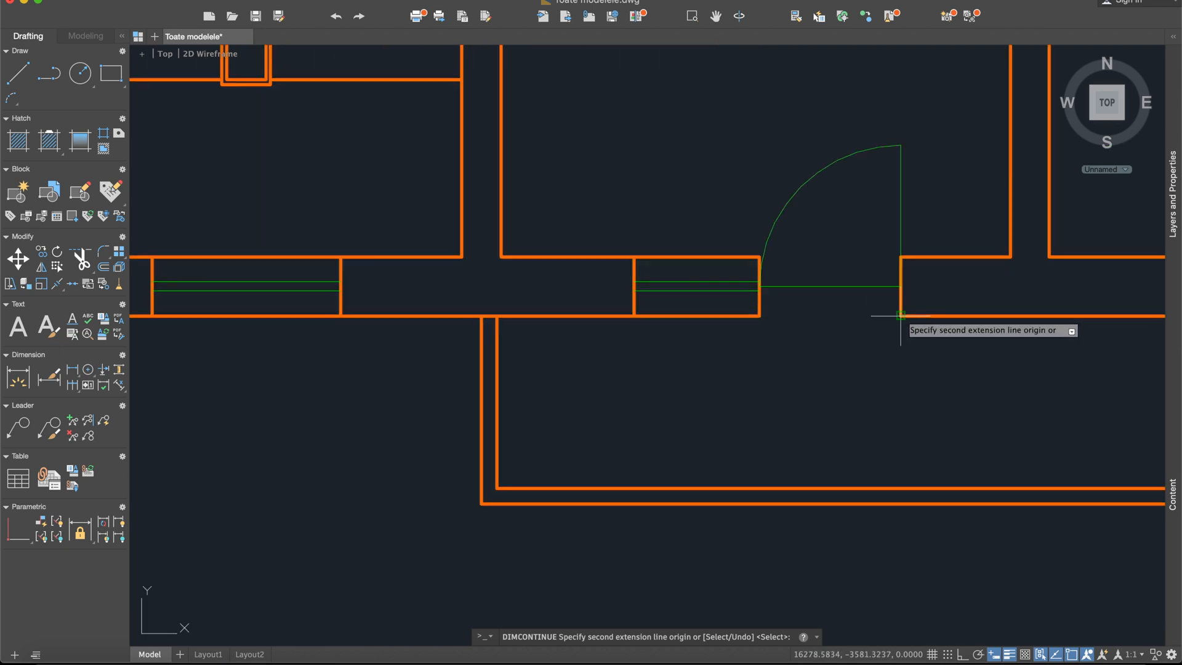
{"action": "middle_click_drag", "start_coordinate": [1010, 316], "coordinate": [807, 319]}
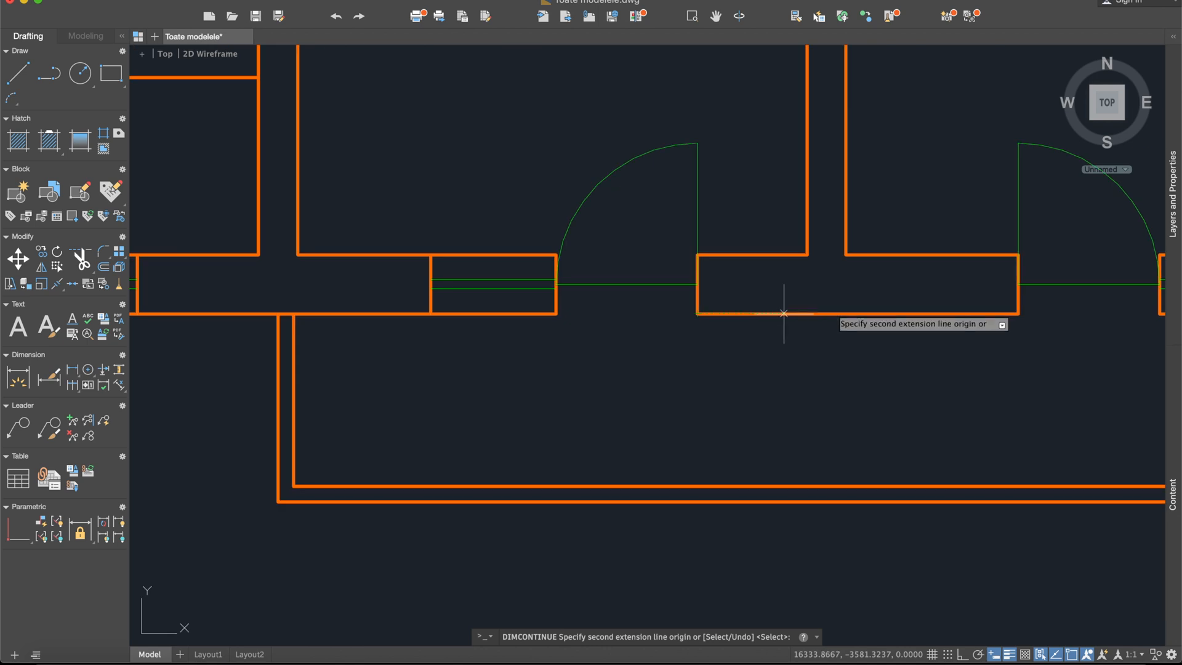
{"action": "middle_click_drag", "start_coordinate": [1019, 314], "coordinate": [697, 321]}
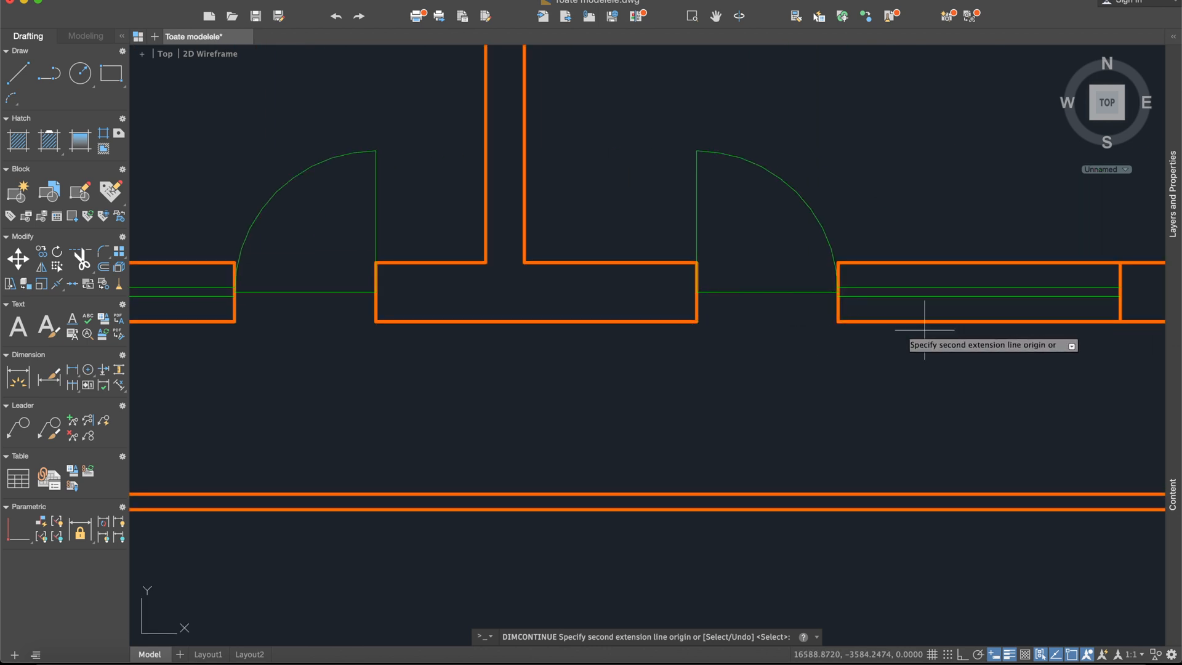
{"action": "middle_click_drag", "start_coordinate": [1120, 321], "coordinate": [866, 311]}
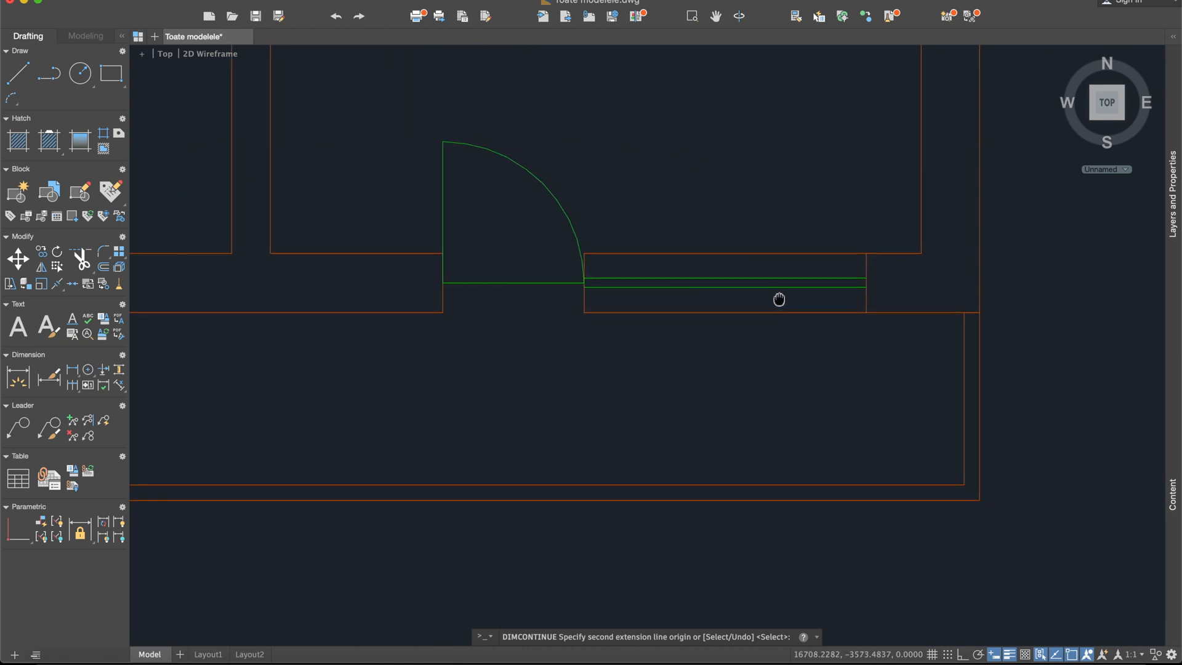
{"action": "left_click", "coordinate": [979, 312]}
{"action": "key", "text": "Escape"}
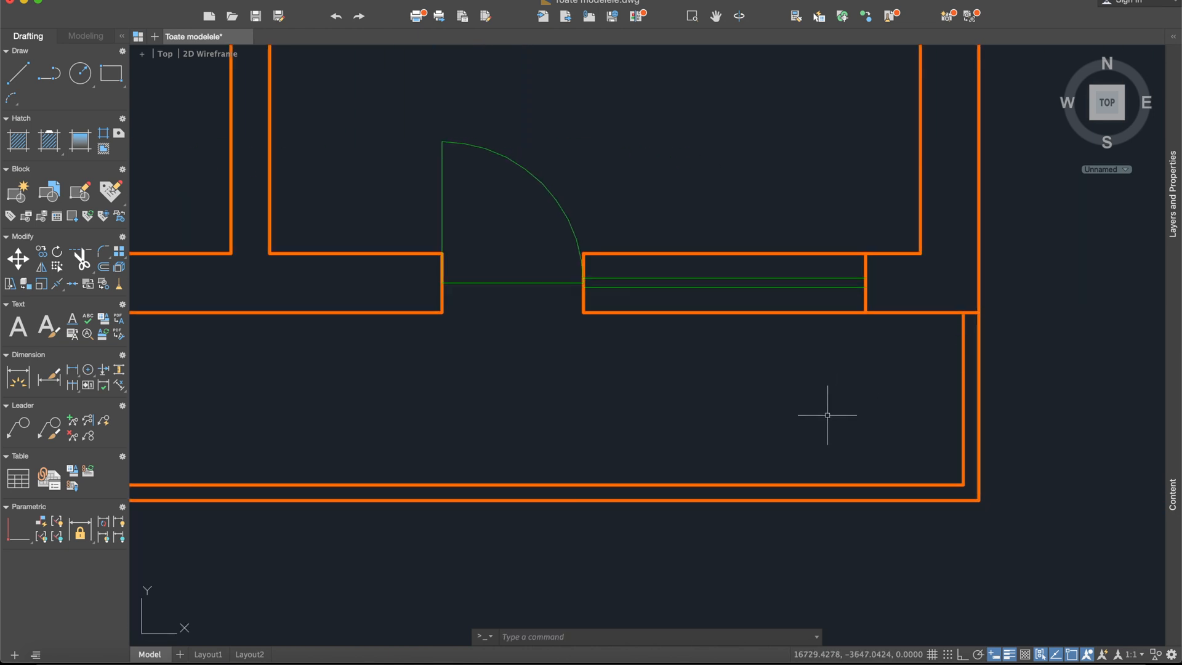
- Examine the complete dimension chain below the floor plan's bottom facade
{"action": "middle_click_drag", "start_coordinate": [832, 409], "coordinate": [852, 311]}
{"action": "scroll", "coordinate": [854, 299], "scroll_direction": "down", "scroll_amount": 2}
{"action": "middle_click_drag", "start_coordinate": [638, 415], "coordinate": [774, 357]}
{"action": "scroll", "coordinate": [738, 369], "scroll_direction": "down", "scroll_amount": 2}
{"action": "middle_click_drag", "start_coordinate": [484, 391], "coordinate": [840, 327]}
{"action": "middle_click_drag", "start_coordinate": [452, 360], "coordinate": [533, 361]}
{"action": "scroll", "coordinate": [534, 362], "scroll_direction": "down", "scroll_amount": 2}
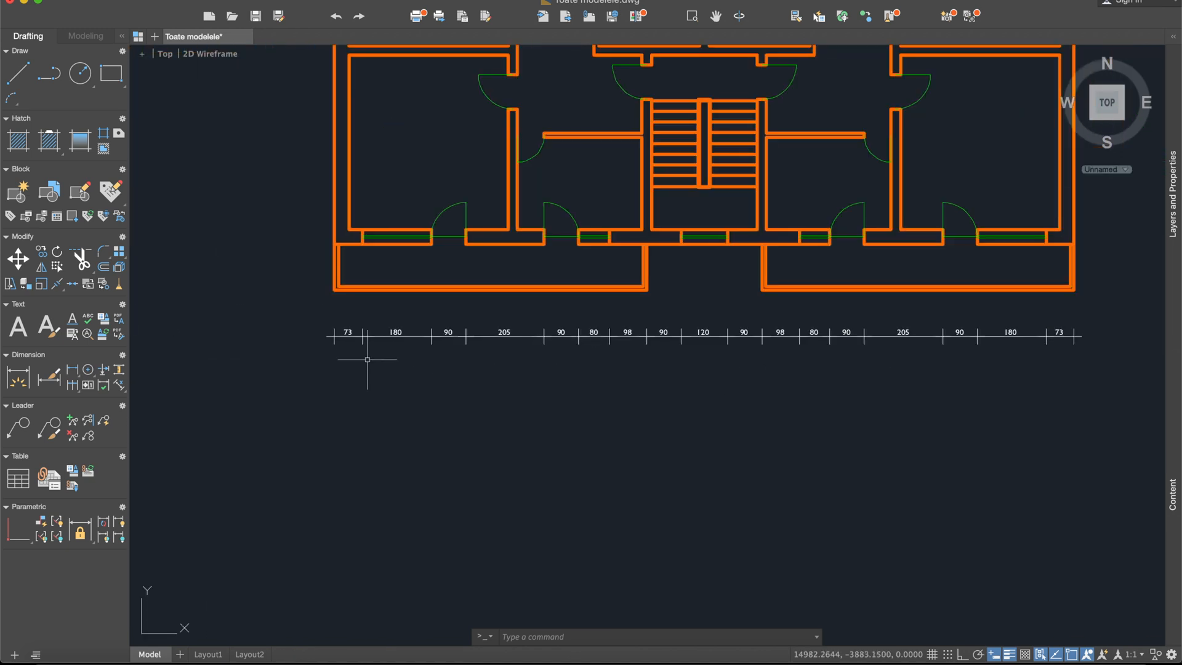
- Turn on ortho mode and draw a vertical guide line down from the left balcony's lower outer corner, past the dimension chain
{"action": "scroll", "coordinate": [367, 360], "scroll_direction": "up", "scroll_amount": 2}
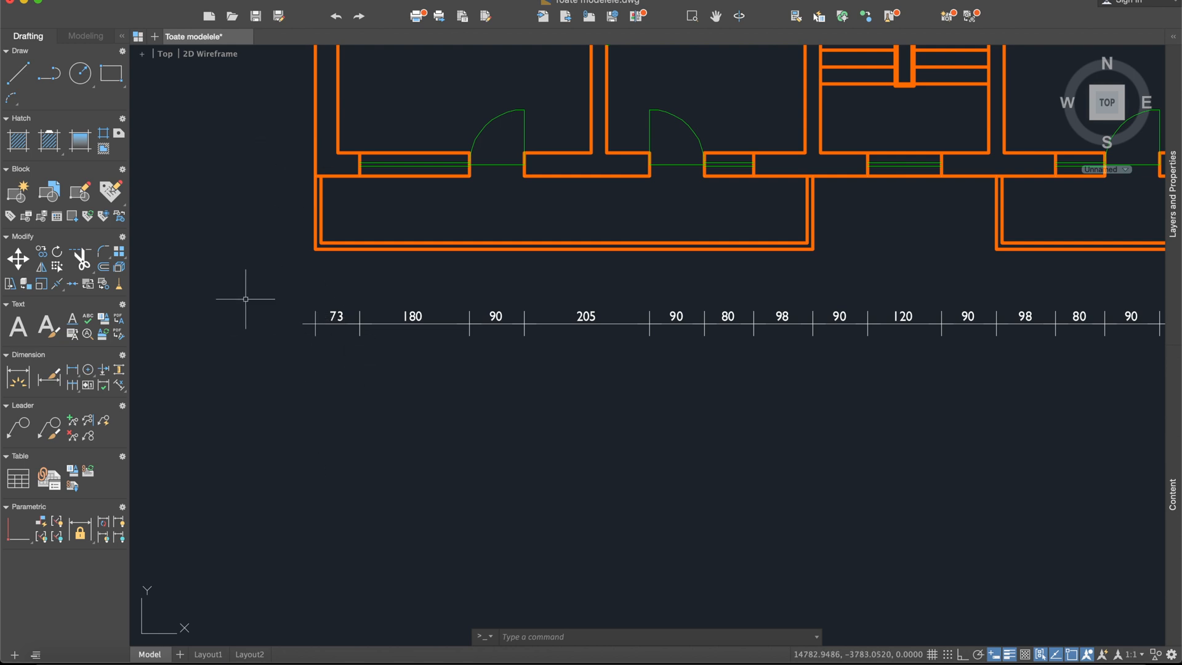
{"action": "left_click", "coordinate": [17, 73]}
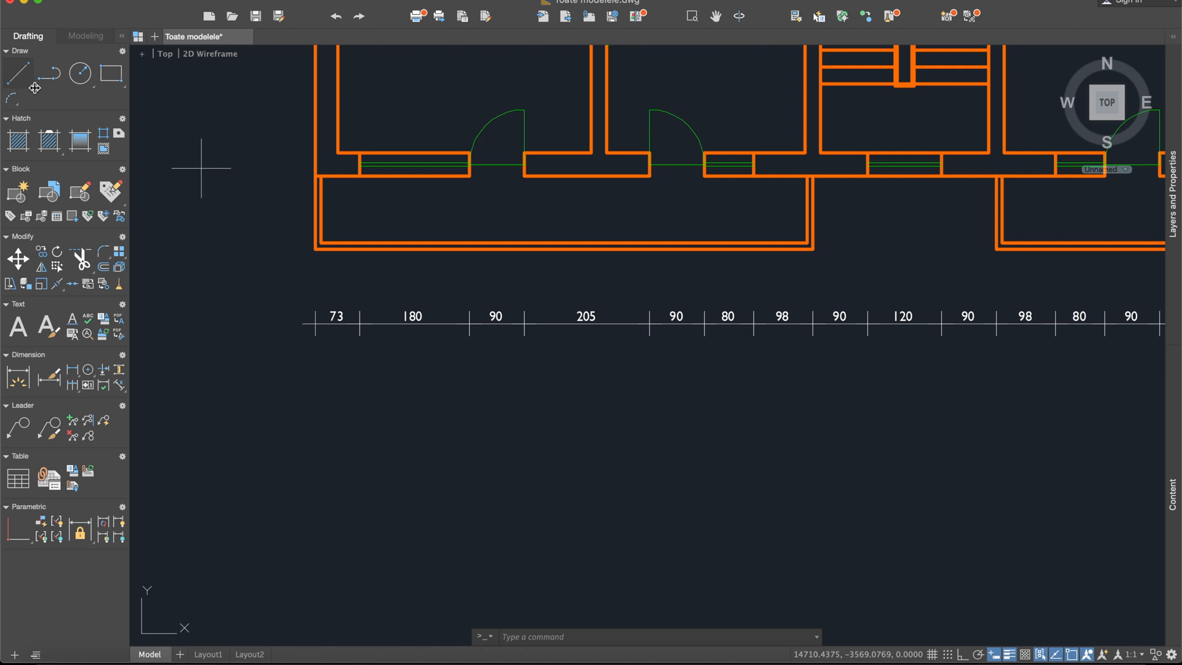
{"action": "left_click", "coordinate": [316, 249]}
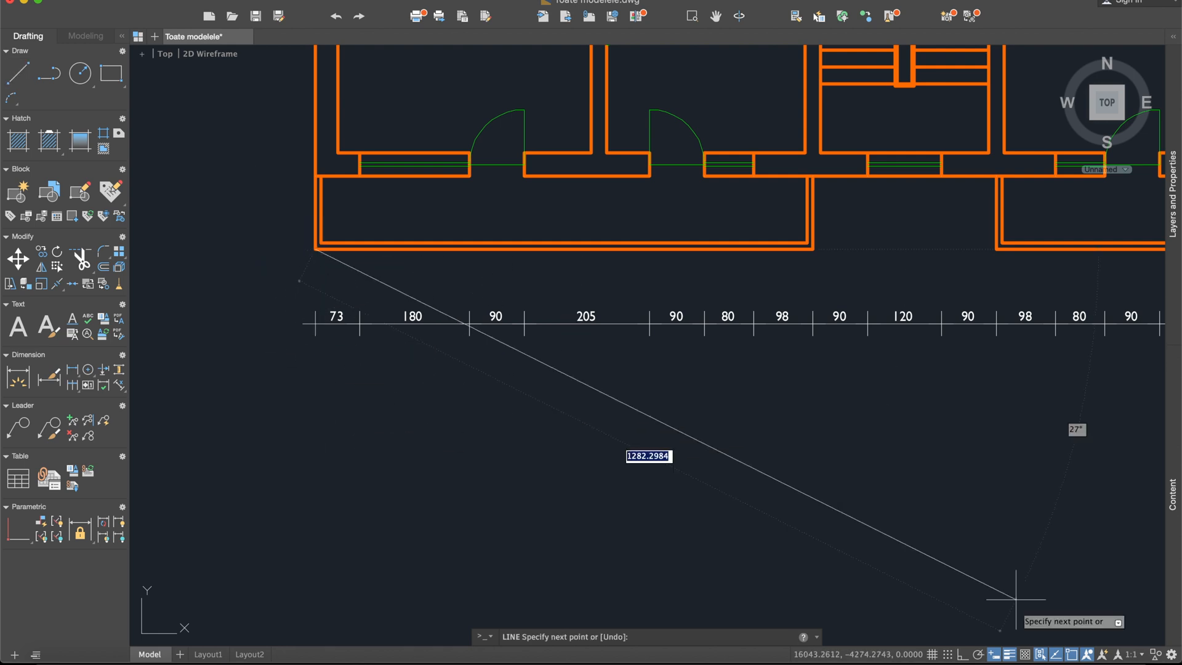
{"action": "left_click", "coordinate": [962, 654]}
{"action": "left_click", "coordinate": [367, 419]}
{"action": "key", "text": "Escape"}
- Draw a vertical guide line down from the right balcony's lower outer corner, past the dimension chain
{"action": "middle_click_drag", "start_coordinate": [648, 419], "coordinate": [317, 390]}
{"action": "left_click", "coordinate": [29, 82]}
{"action": "scroll", "coordinate": [640, 240], "scroll_direction": "right", "scroll_amount": 5}
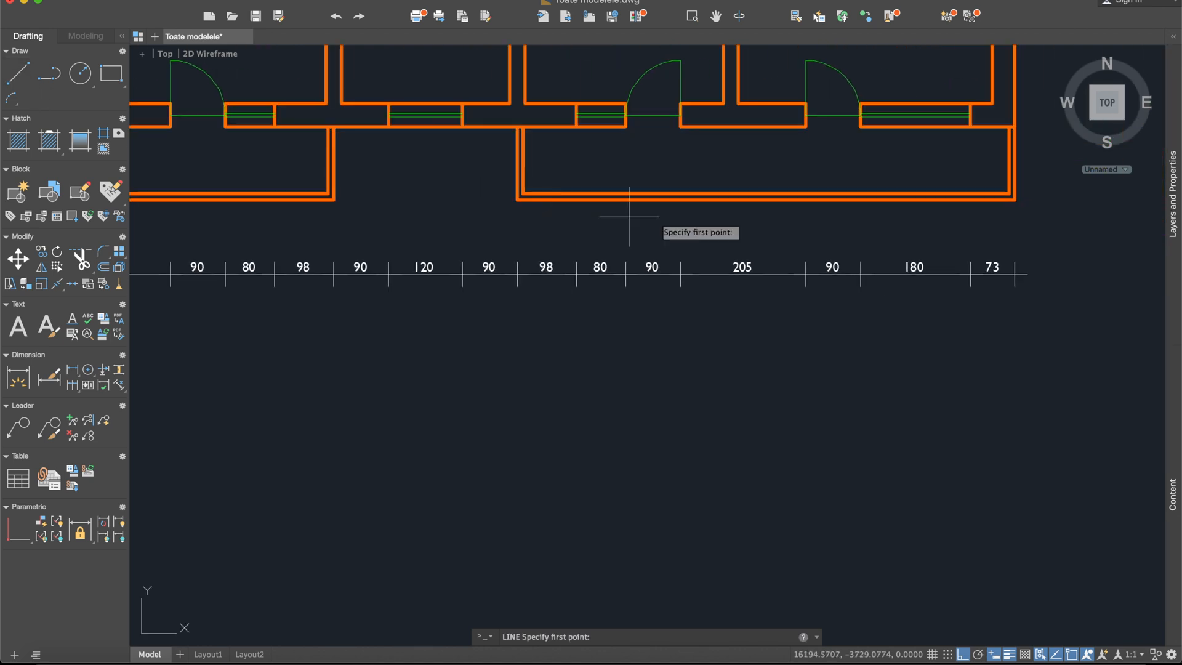
{"action": "left_click", "coordinate": [1015, 200]}
{"action": "left_click", "coordinate": [1026, 384]}
{"action": "key", "text": "Escape"}
- Draw a horizontal line between the two vertical guides, just below the dimension chain, spanning the building's full width
{"action": "middle_click_drag", "start_coordinate": [728, 377], "coordinate": [893, 352]}
{"action": "left_click", "coordinate": [26, 78]}
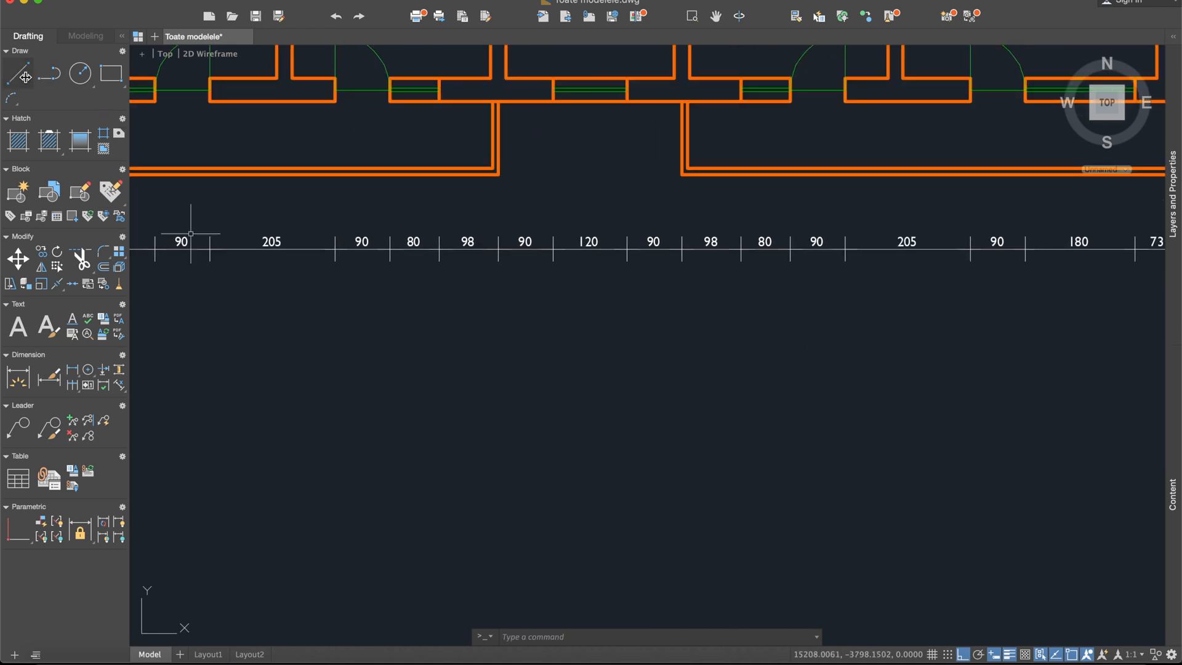
{"action": "middle_click_drag", "start_coordinate": [424, 303], "coordinate": [617, 305]}
{"action": "scroll", "coordinate": [617, 305], "scroll_direction": "down", "scroll_amount": 2}
{"action": "left_click", "coordinate": [358, 305]}
{"action": "middle_click_drag", "start_coordinate": [837, 314], "coordinate": [568, 300]}
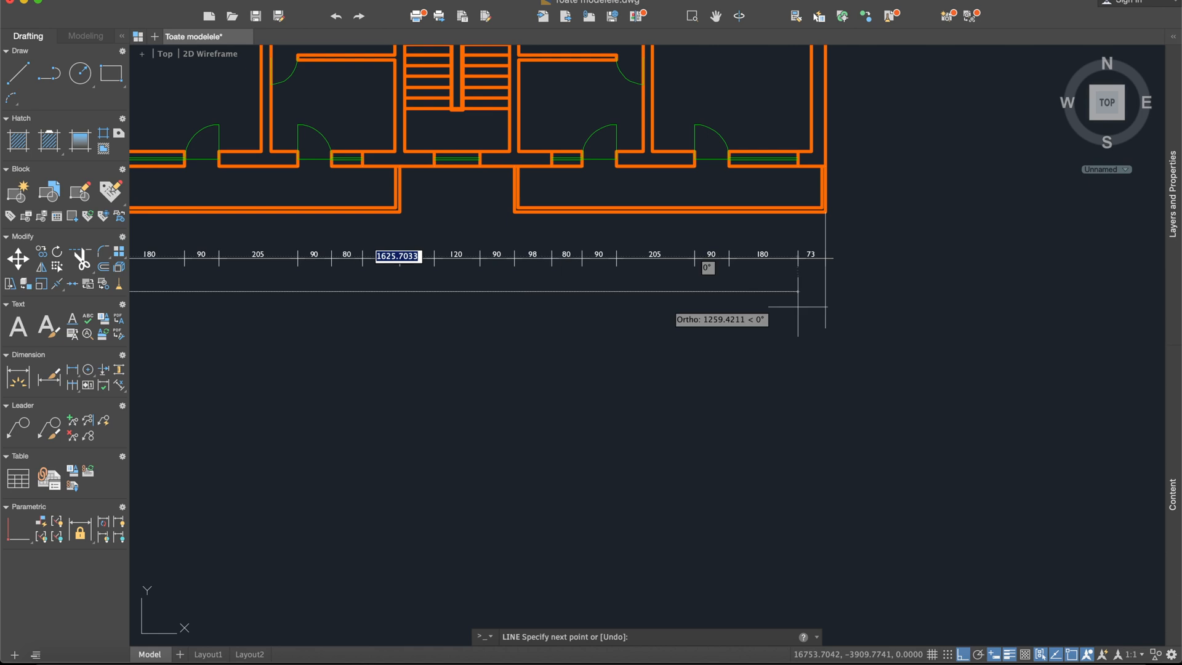
{"action": "left_click", "coordinate": [825, 291]}
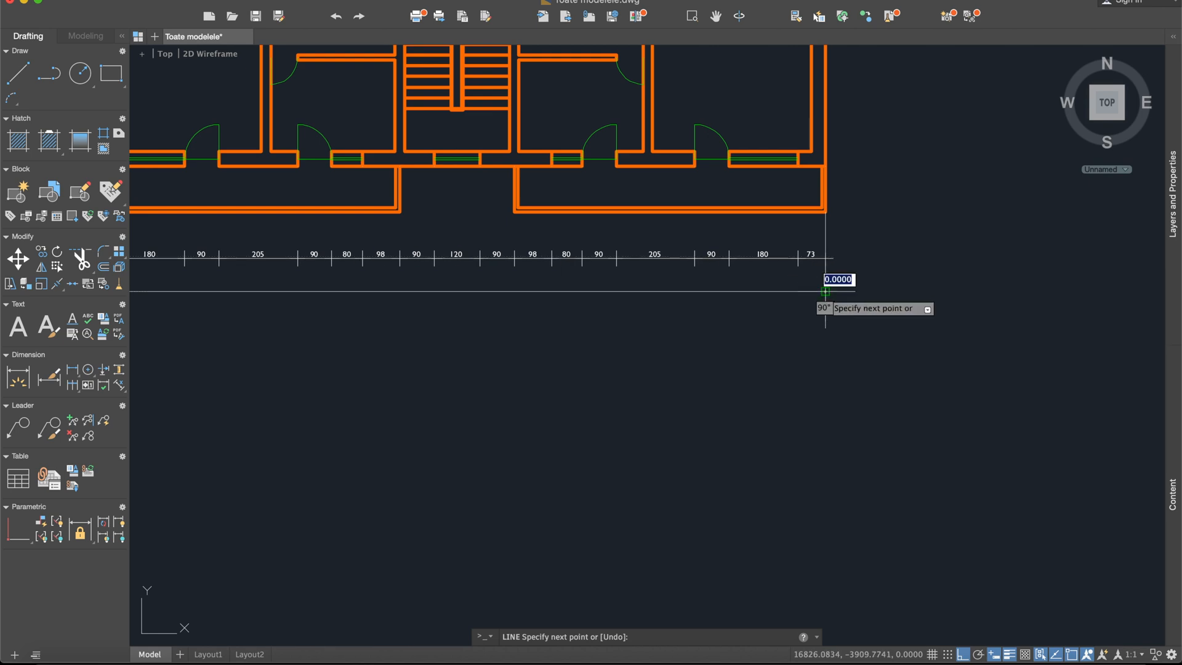
{"action": "key", "text": "Escape"}
- Delete the two vertical guide lines, keeping the horizontal line
{"action": "middle_click_drag", "start_coordinate": [681, 329], "coordinate": [813, 315]}
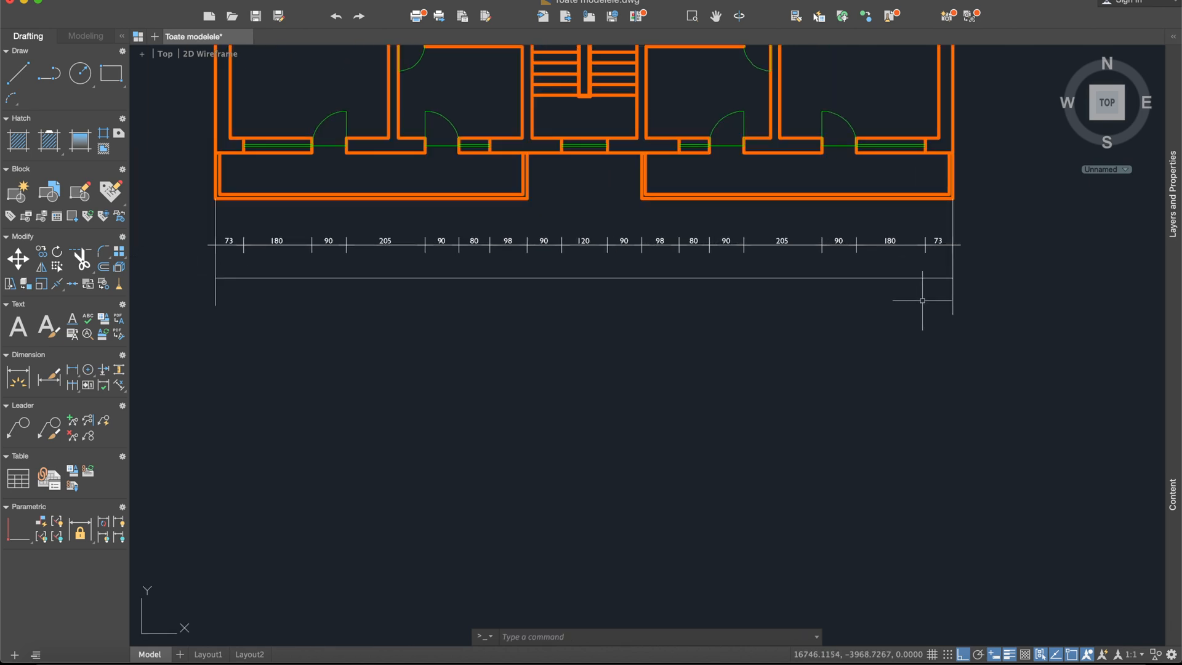
{"action": "left_click", "coordinate": [955, 301]}
{"action": "left_click", "coordinate": [949, 300]}
{"action": "left_click", "coordinate": [949, 299]}
{"action": "key", "text": "Delete"}
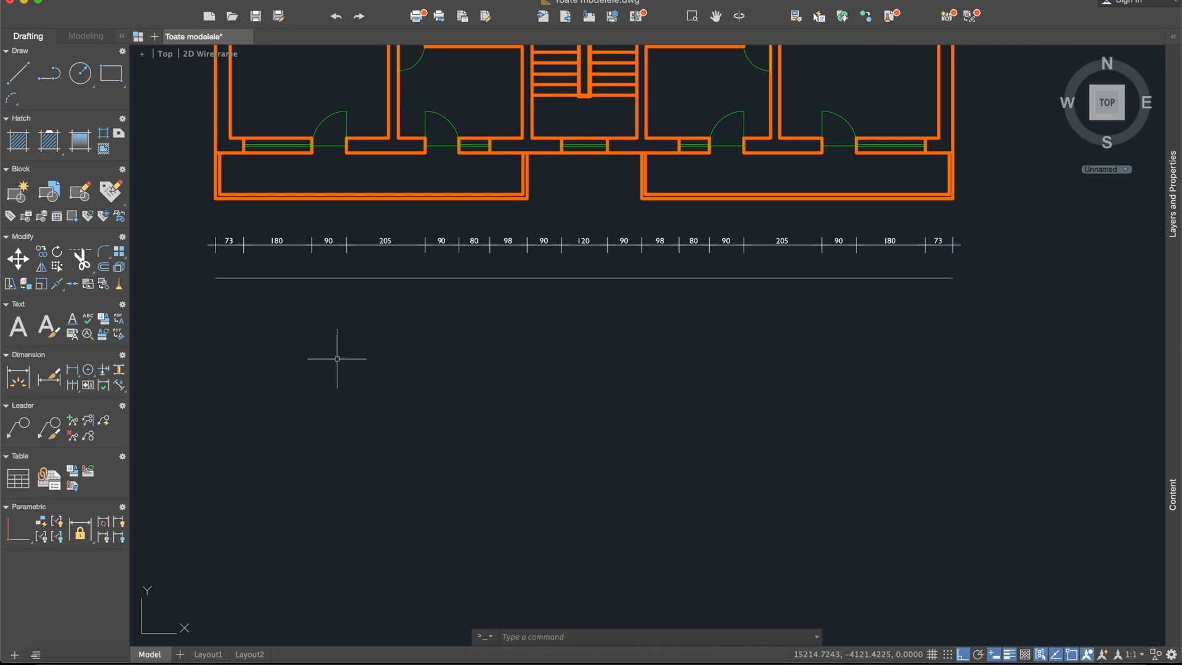
- Offset the horizontal line downward by 50
{"action": "type", "text": "off"}
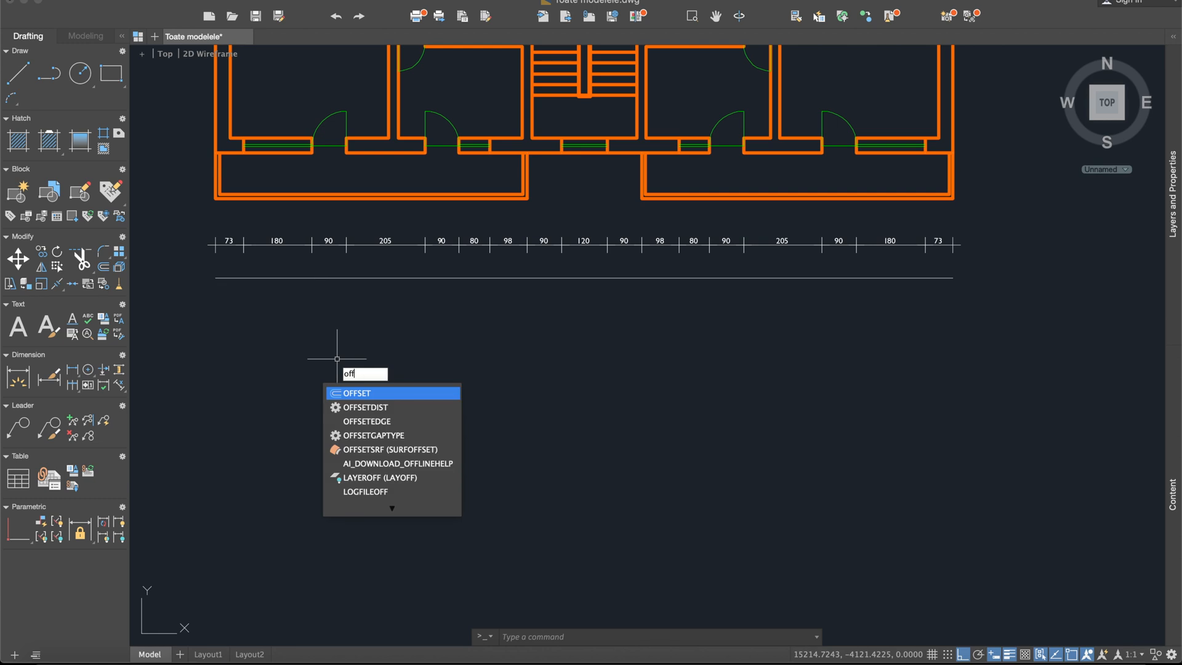
{"action": "key", "text": "Escape"}
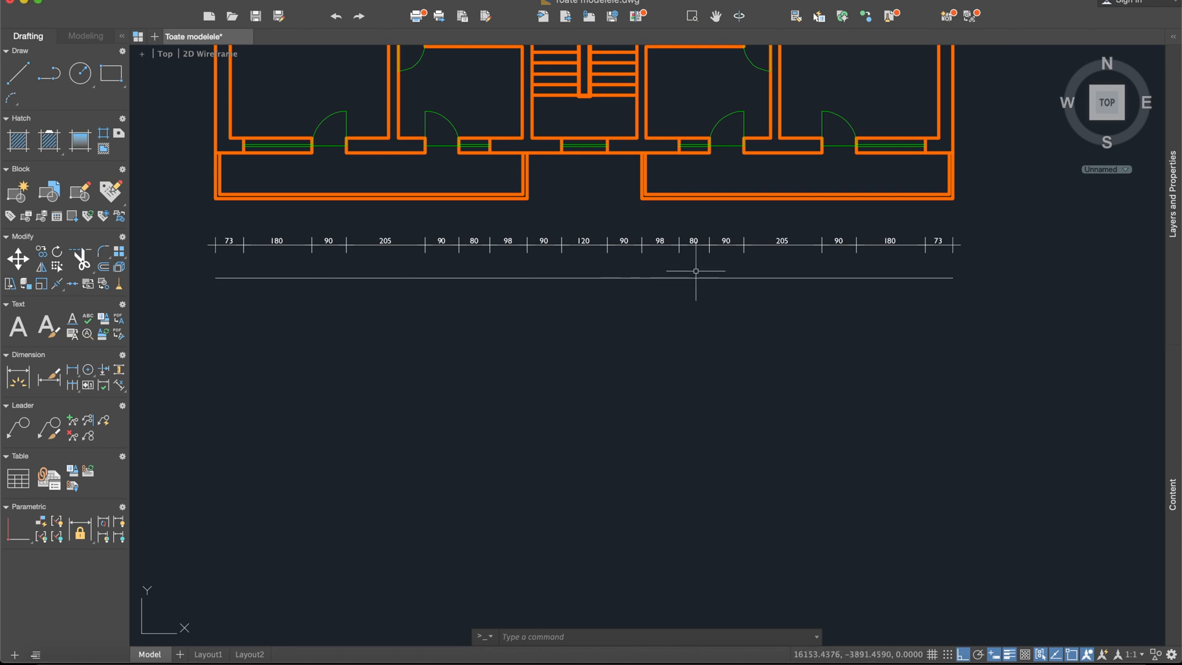
{"action": "type", "text": "off"}
{"action": "key", "text": "Return"}
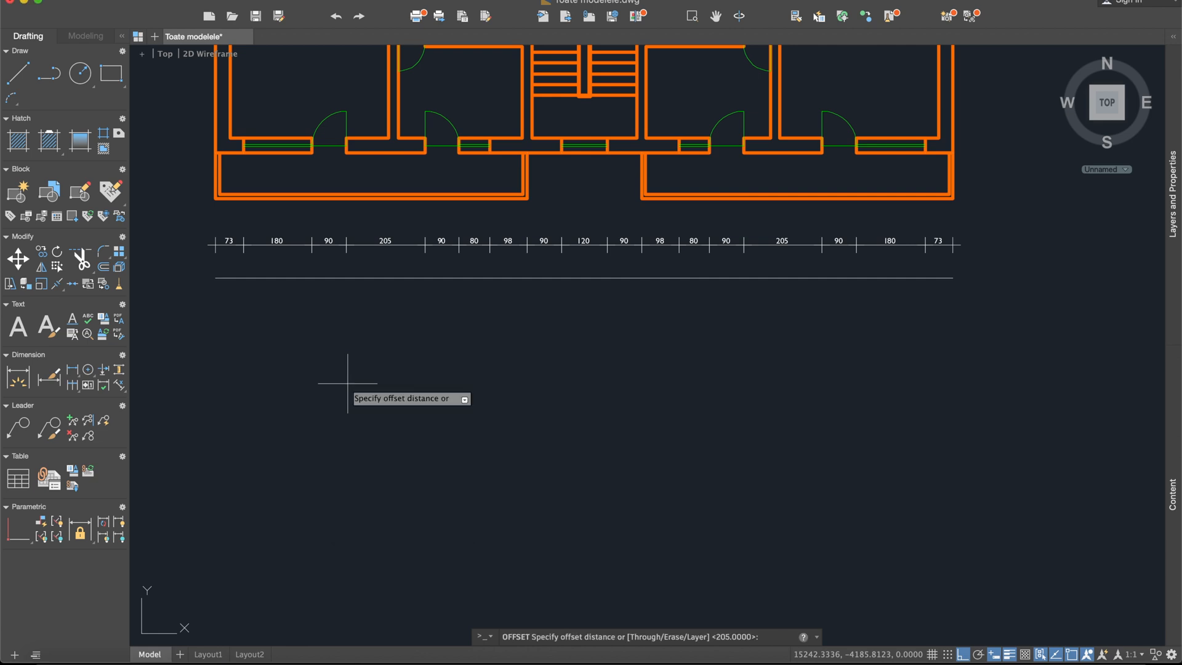
{"action": "type", "text": "20"}
{"action": "key", "text": "Return"}
{"action": "left_click", "coordinate": [392, 278]}
{"action": "left_click", "coordinate": [357, 311]}
{"action": "key", "text": "Return"}
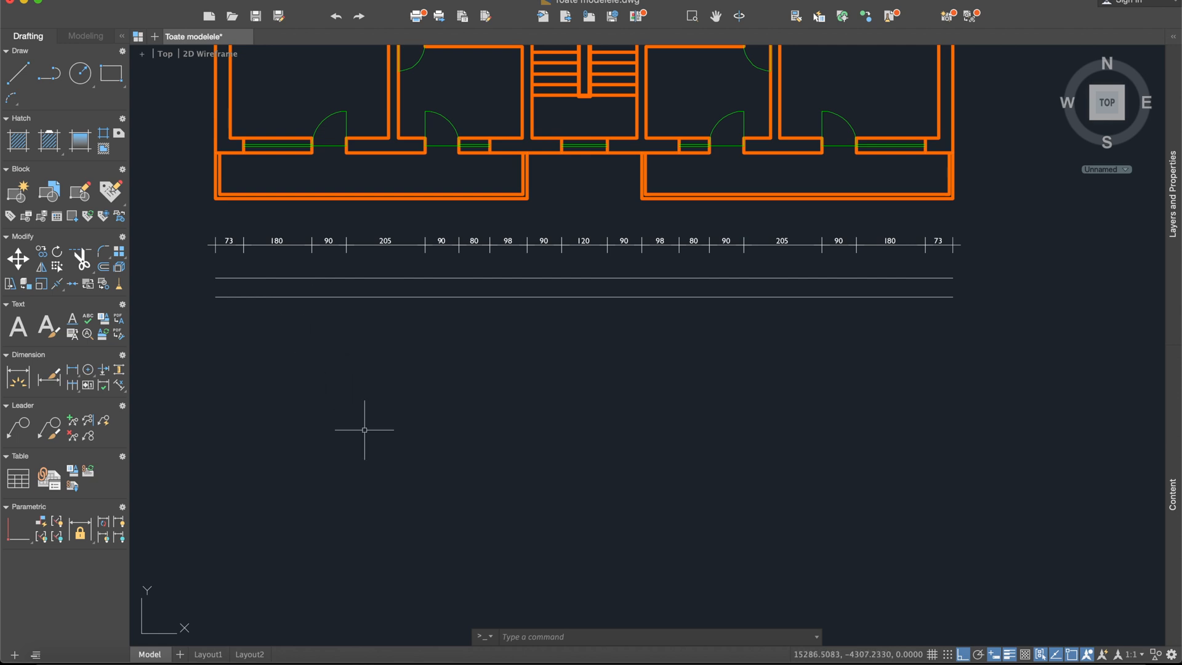
- Offset the lower of the two horizontal lines downward by 280
{"action": "type", "text": "o"}
{"action": "key", "text": "Return"}
{"action": "type", "text": "2"}
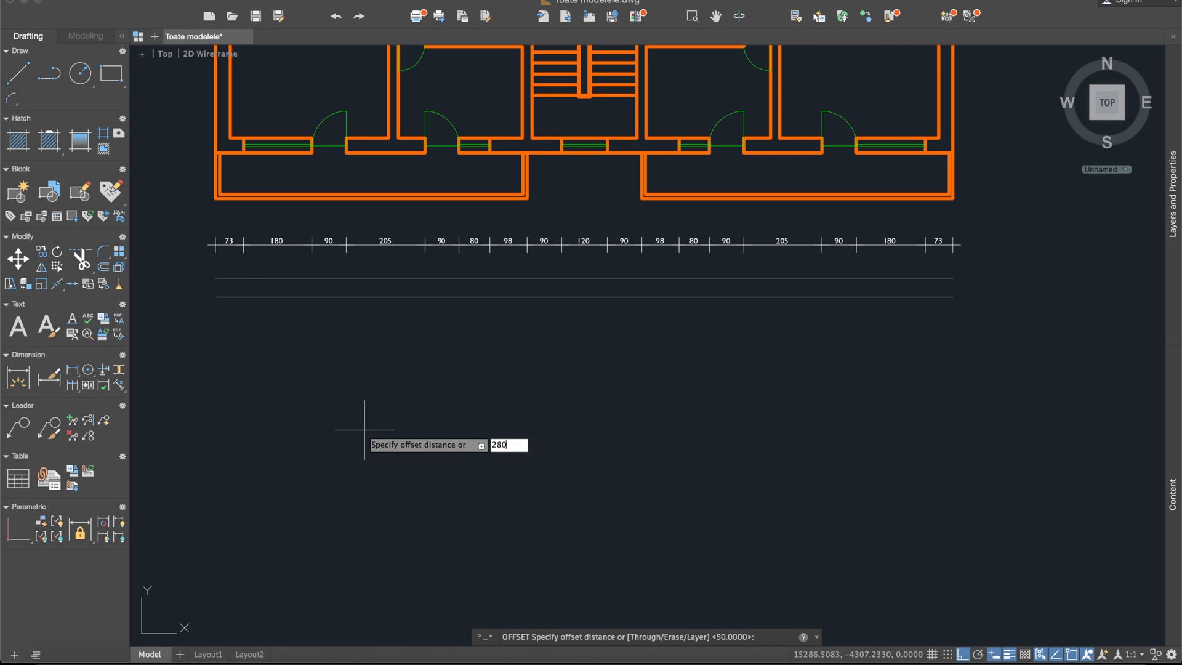
{"action": "type", "text": "80"}
{"action": "key", "text": "Return"}
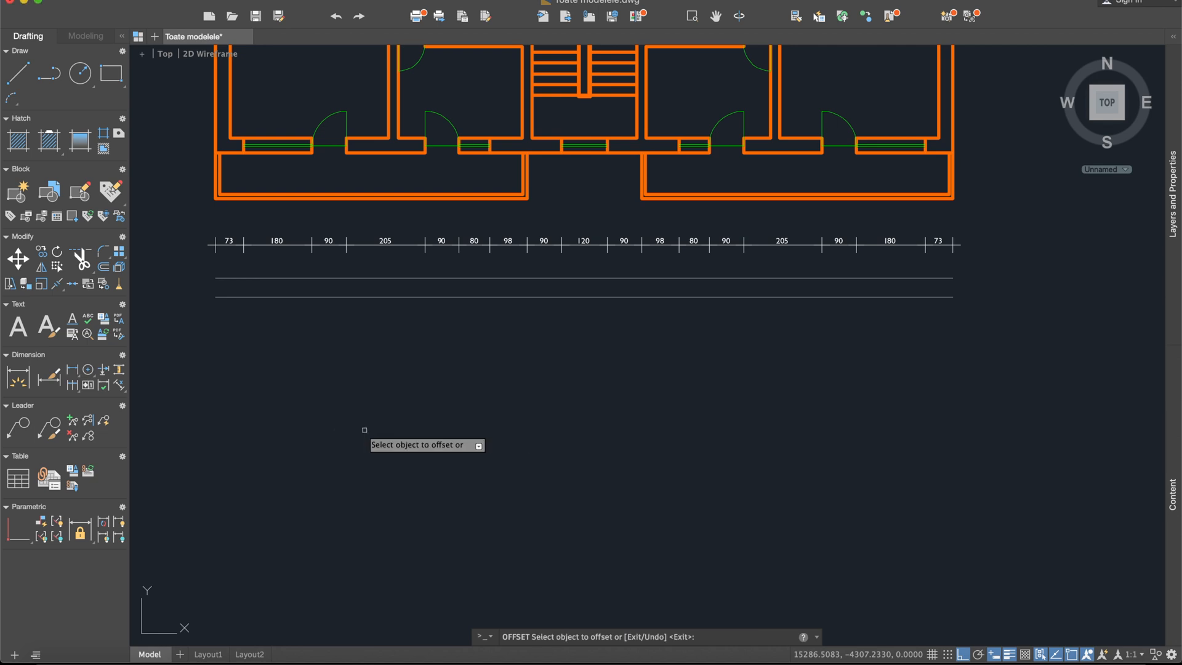
{"action": "left_click", "coordinate": [348, 296]}
{"action": "left_click", "coordinate": [356, 469]}
{"action": "key", "text": "Return"}
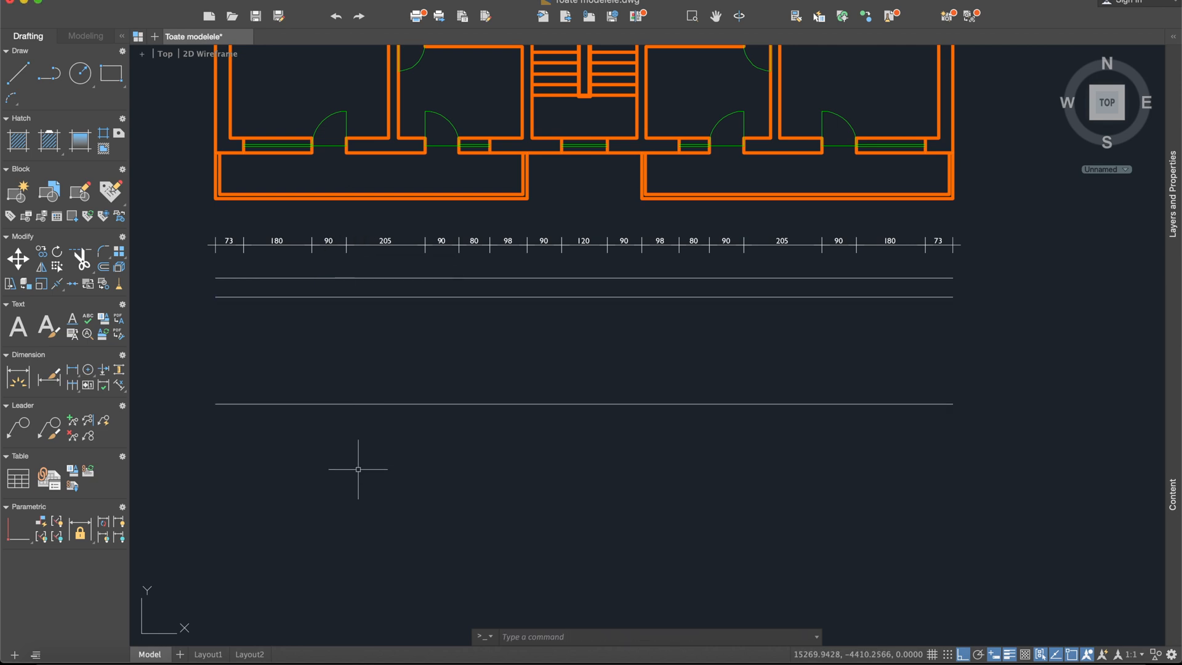
- Draw a vertical line joining the left ends of the middle and lowest horizontal lines below the plan
{"action": "scroll", "coordinate": [327, 415], "scroll_direction": "down", "scroll_amount": 2}
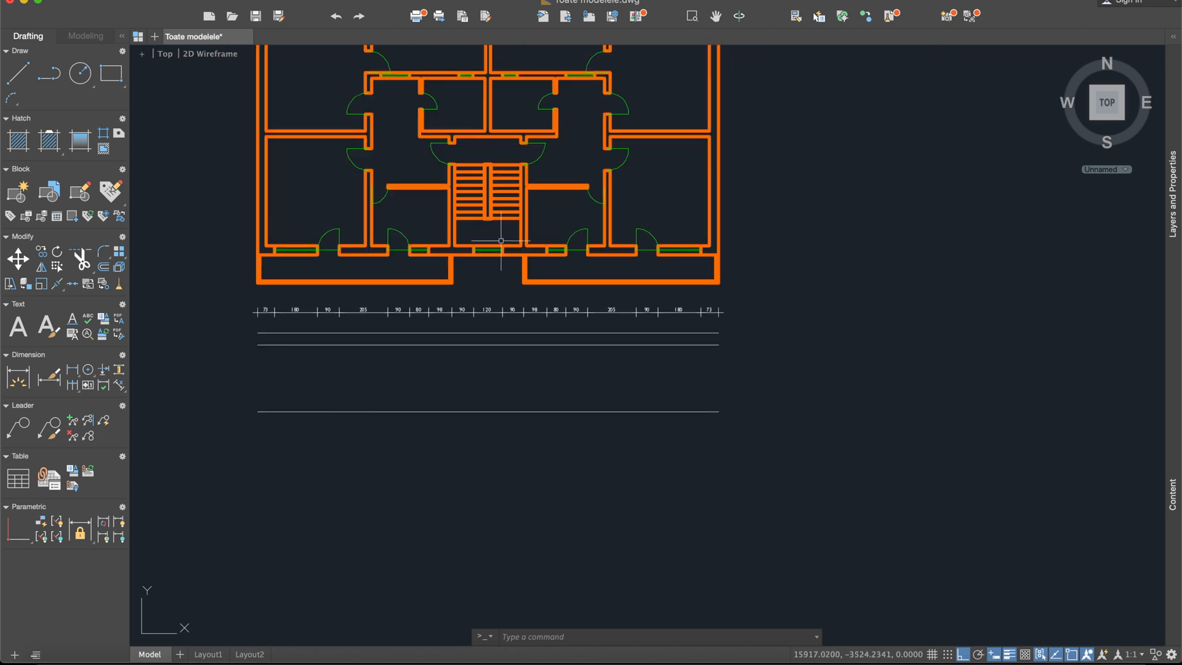
{"action": "middle_click_drag", "start_coordinate": [754, 312], "coordinate": [844, 246]}
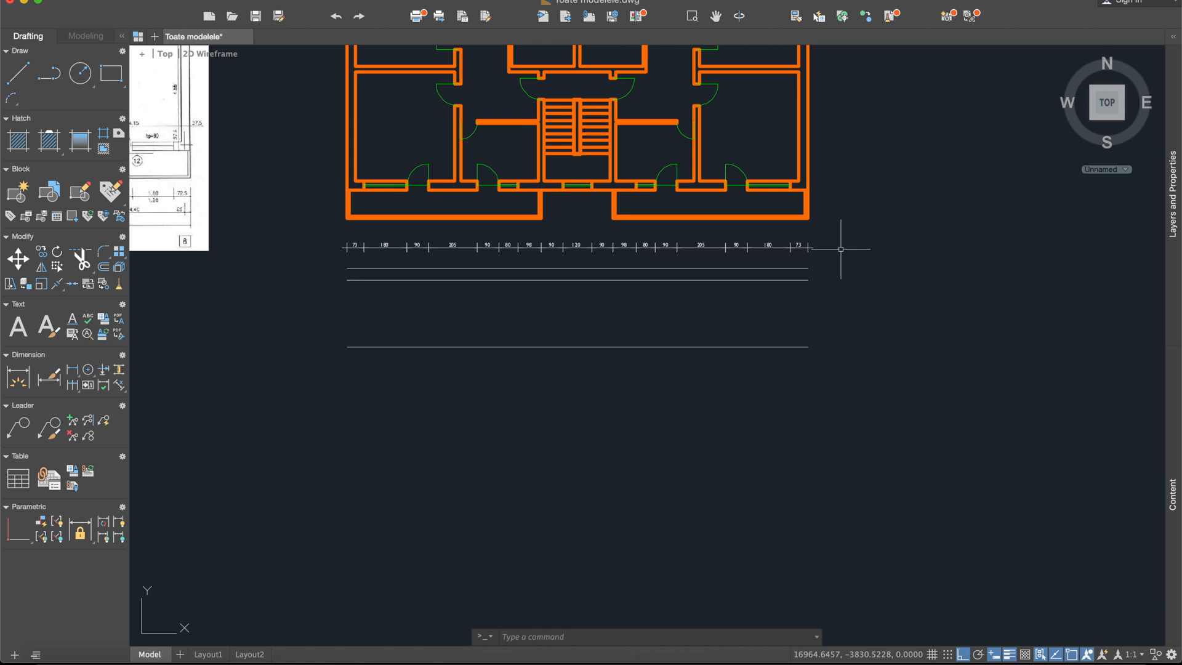
{"action": "scroll", "coordinate": [536, 308], "scroll_direction": "up", "scroll_amount": 2}
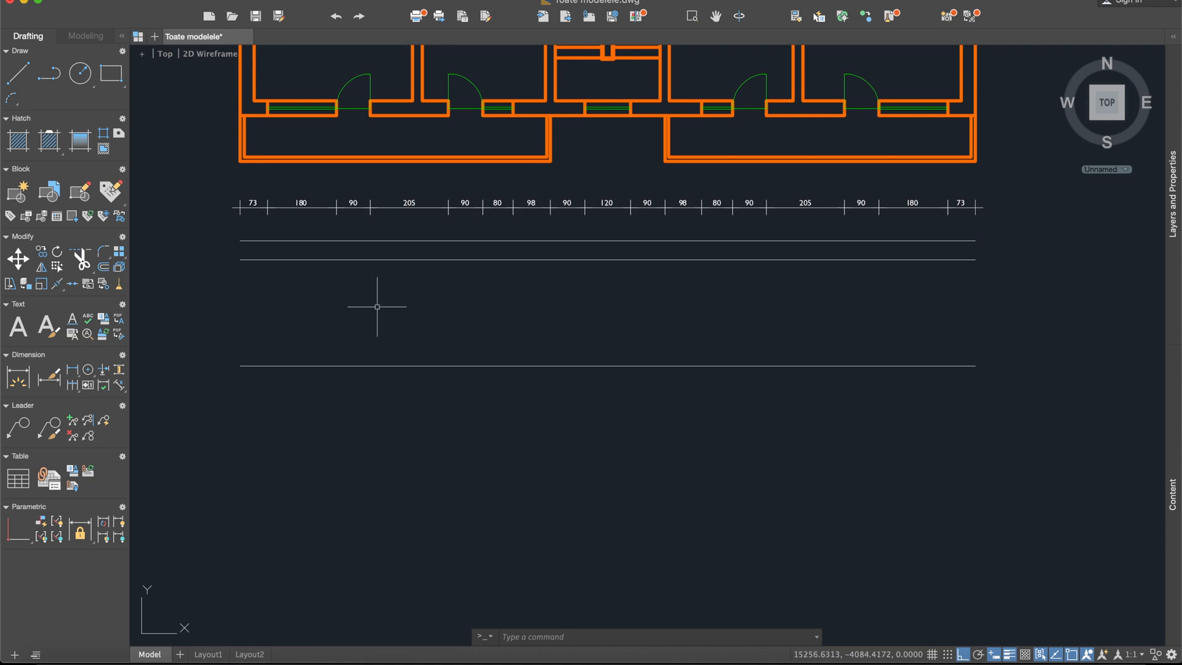
{"action": "scroll", "coordinate": [265, 279], "scroll_direction": "up", "scroll_amount": 3}
{"action": "left_click", "coordinate": [17, 72]}
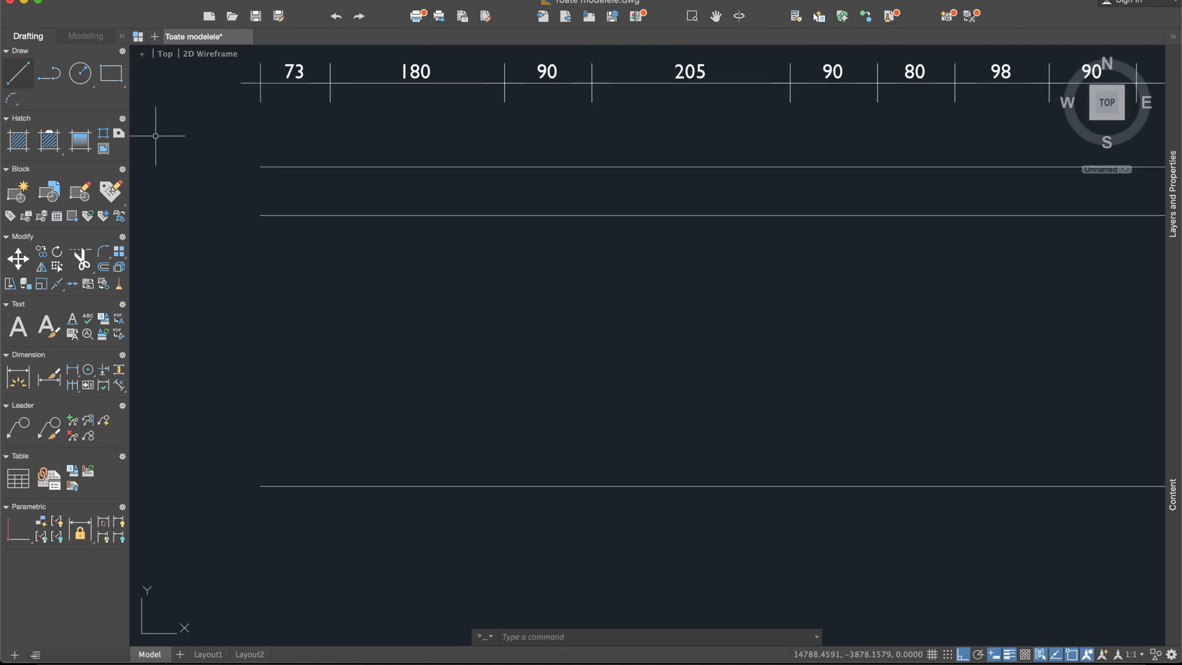
{"action": "left_click", "coordinate": [260, 215]}
{"action": "left_click", "coordinate": [259, 486]}
{"action": "key", "text": "Escape"}
{"action": "scroll", "coordinate": [259, 379], "scroll_direction": "down", "scroll_amount": 3}
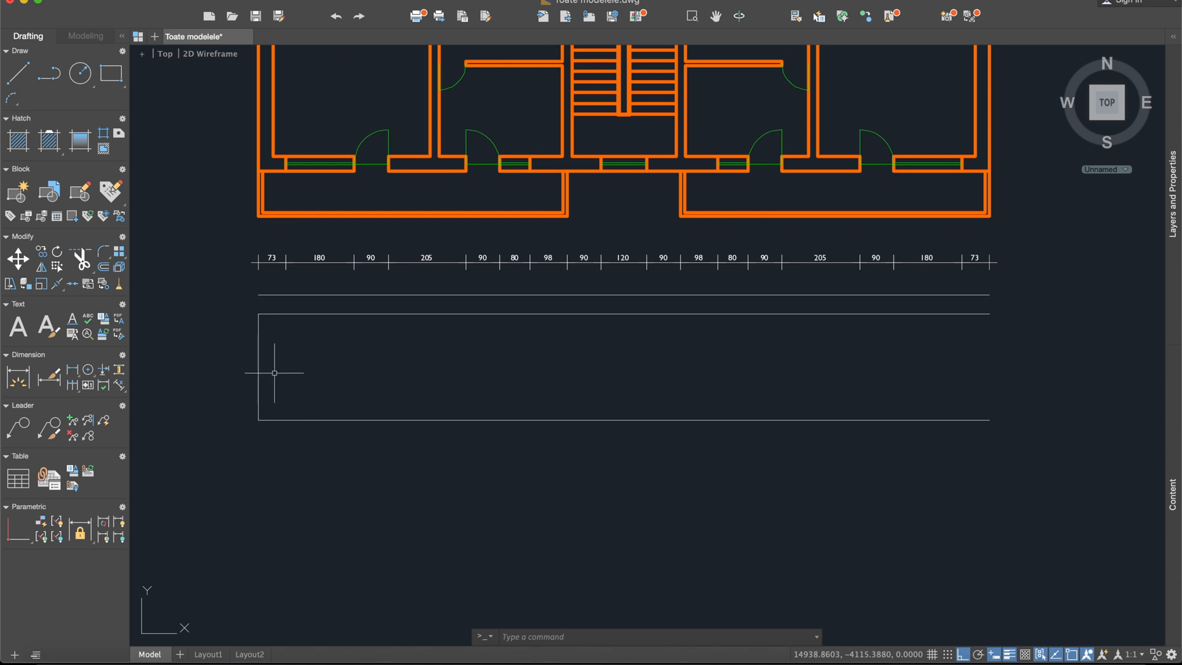
{"action": "scroll", "coordinate": [294, 167], "scroll_direction": "up", "scroll_amount": 2}
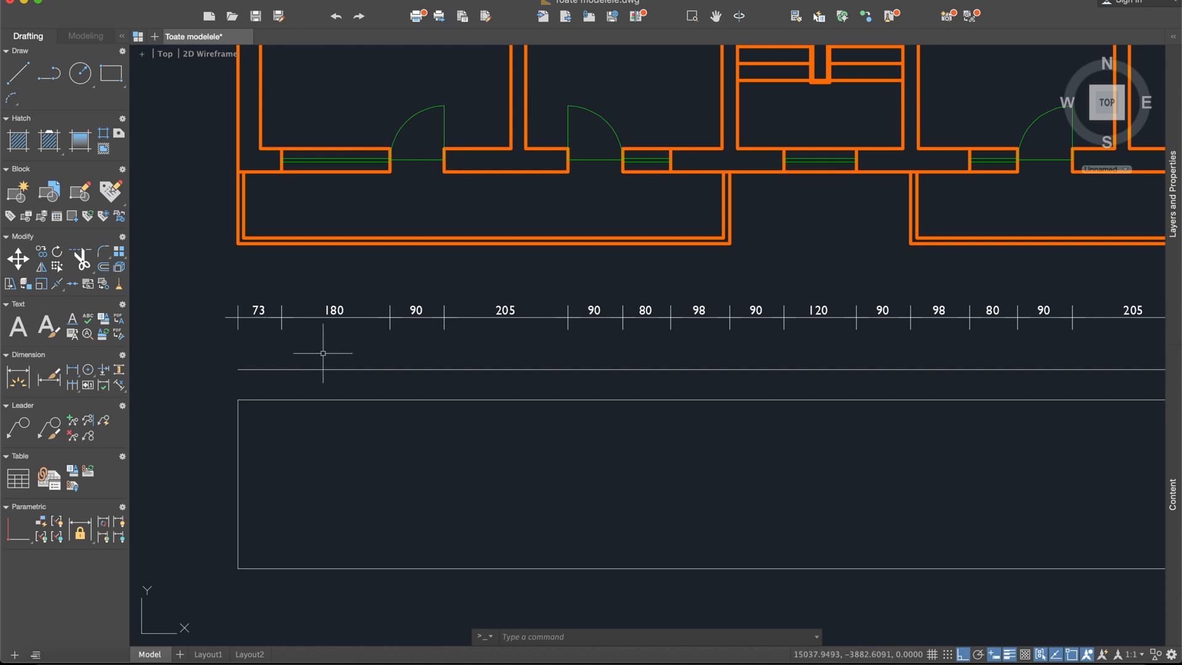
{"action": "scroll", "coordinate": [323, 353], "scroll_direction": "down", "scroll_amount": 2}
{"action": "middle_click_drag", "start_coordinate": [318, 355], "coordinate": [370, 354]}
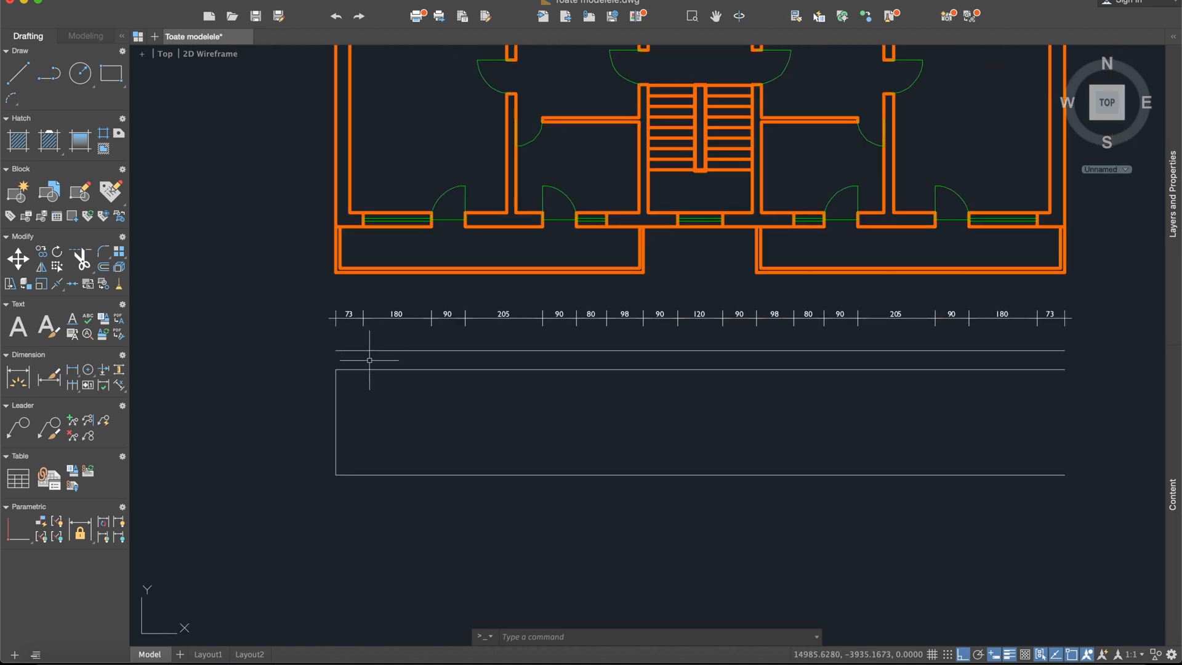
{"action": "type", "text": "off"}
{"action": "key", "text": "Return"}
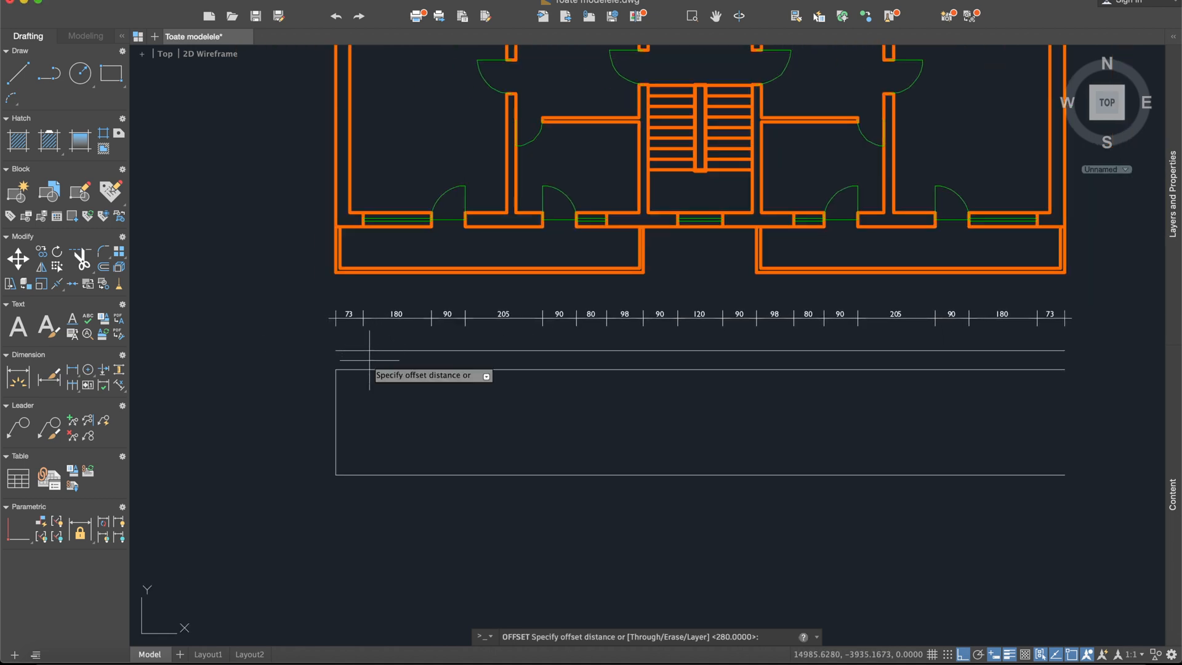
{"action": "key", "text": "Return"}
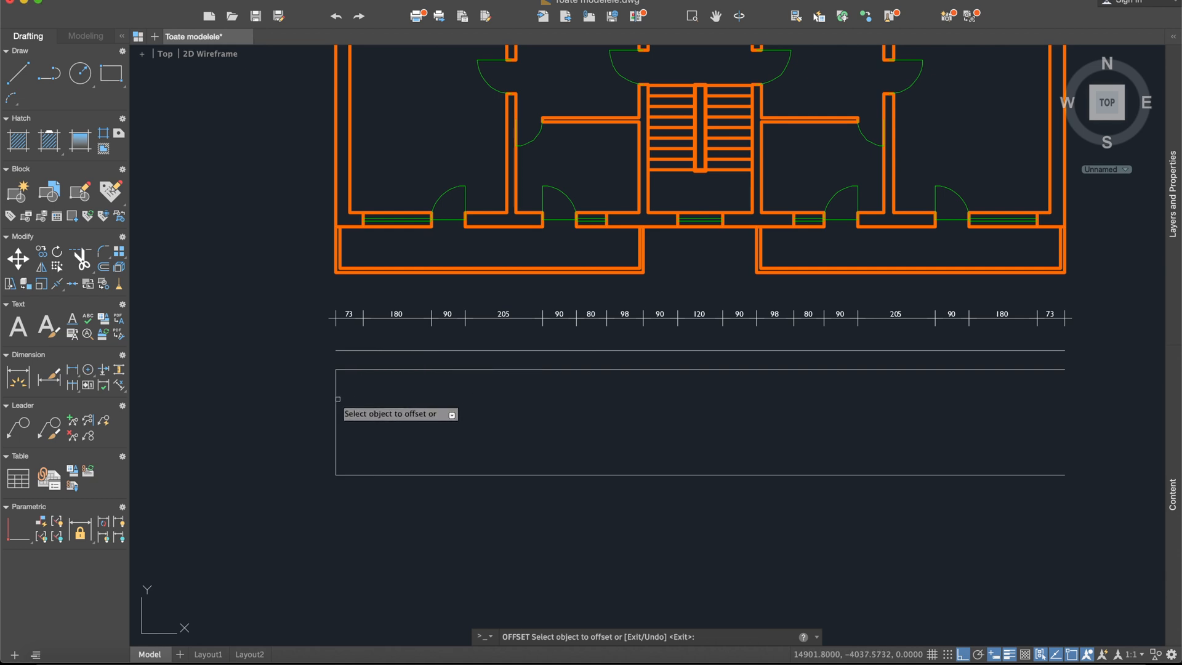
{"action": "key", "text": "Escape"}
- Draw a line from the elevation outline's lower-left corner, 73 to the right along the base and 90 straight up
{"action": "middle_click_drag", "start_coordinate": [416, 430], "coordinate": [467, 425]}
{"action": "scroll", "coordinate": [467, 424], "scroll_direction": "down", "scroll_amount": 5}
{"action": "middle_click_drag", "start_coordinate": [383, 431], "coordinate": [663, 426]}
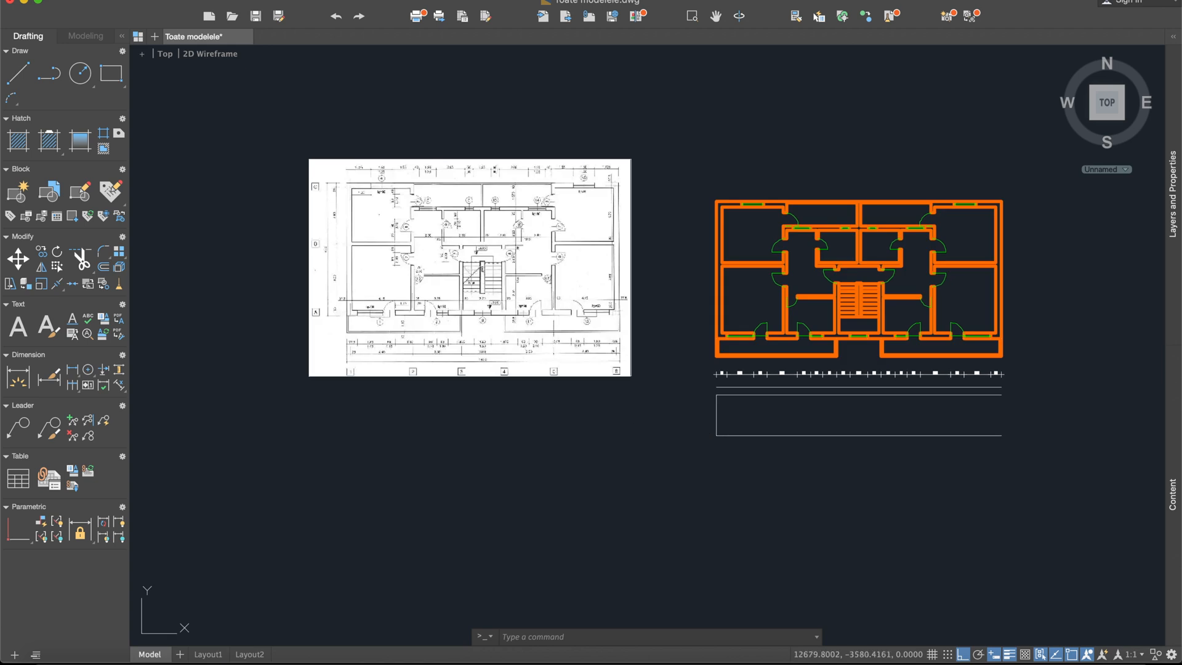
{"action": "scroll", "coordinate": [366, 332], "scroll_direction": "up", "scroll_amount": 6}
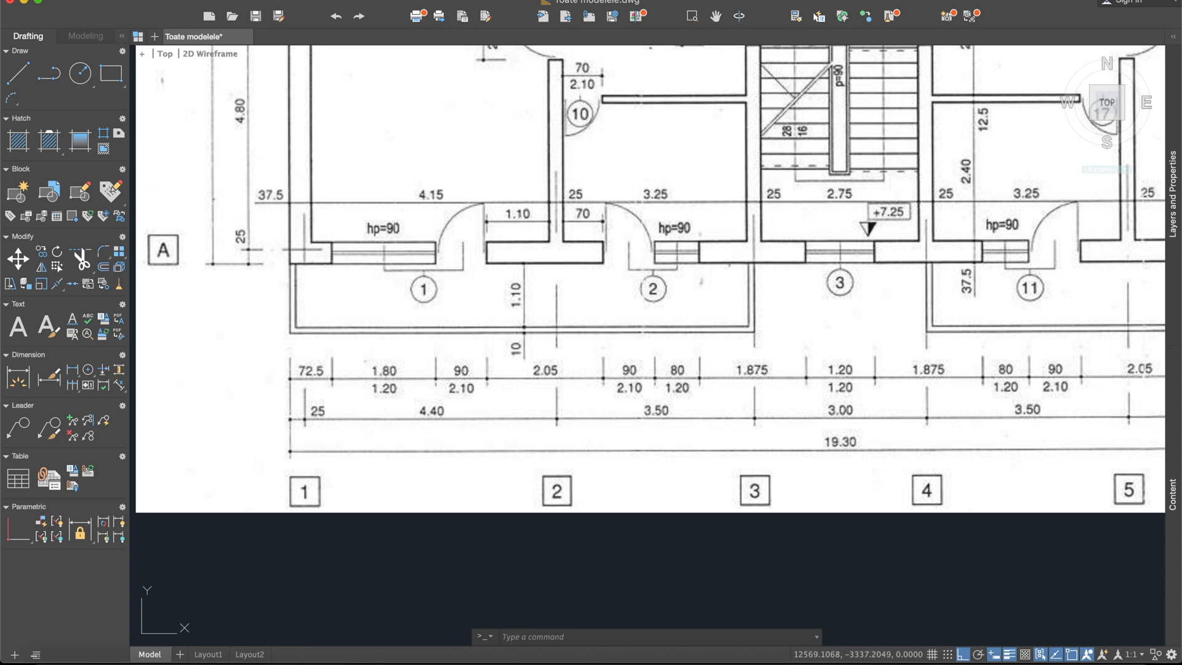
{"action": "scroll", "coordinate": [401, 241], "scroll_direction": "down", "scroll_amount": 6}
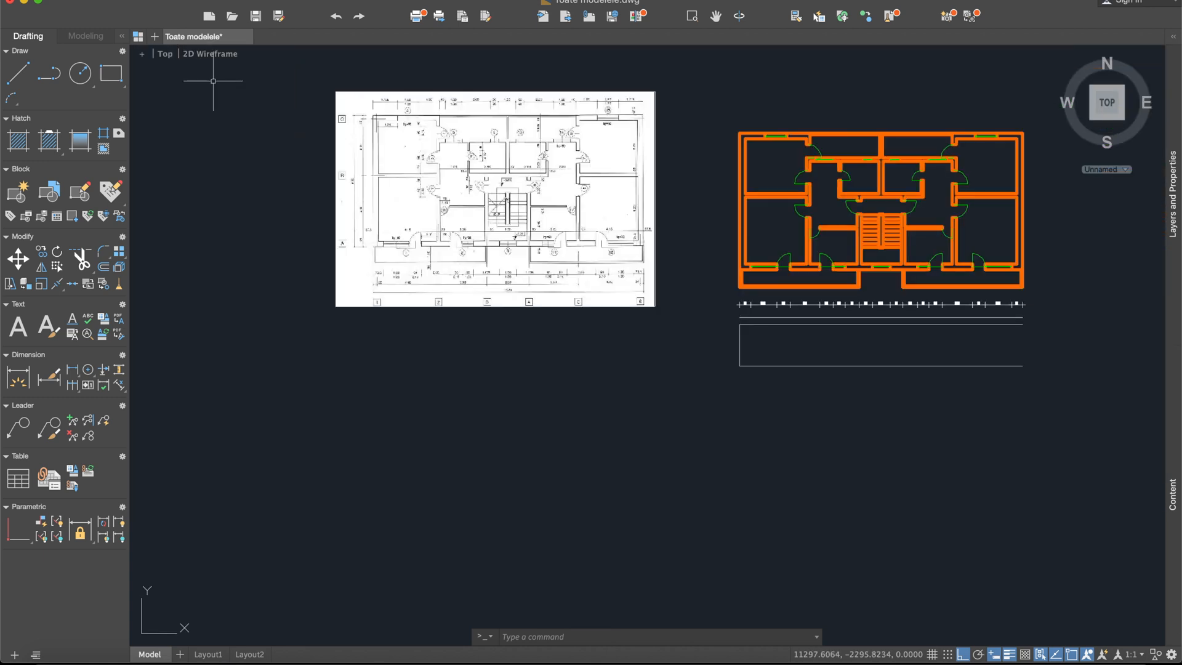
{"action": "left_click", "coordinate": [18, 73]}
{"action": "scroll", "coordinate": [635, 294], "scroll_direction": "up", "scroll_amount": 5}
{"action": "middle_click_drag", "start_coordinate": [757, 390], "coordinate": [511, 333]}
{"action": "scroll", "coordinate": [732, 387], "scroll_direction": "up", "scroll_amount": 5}
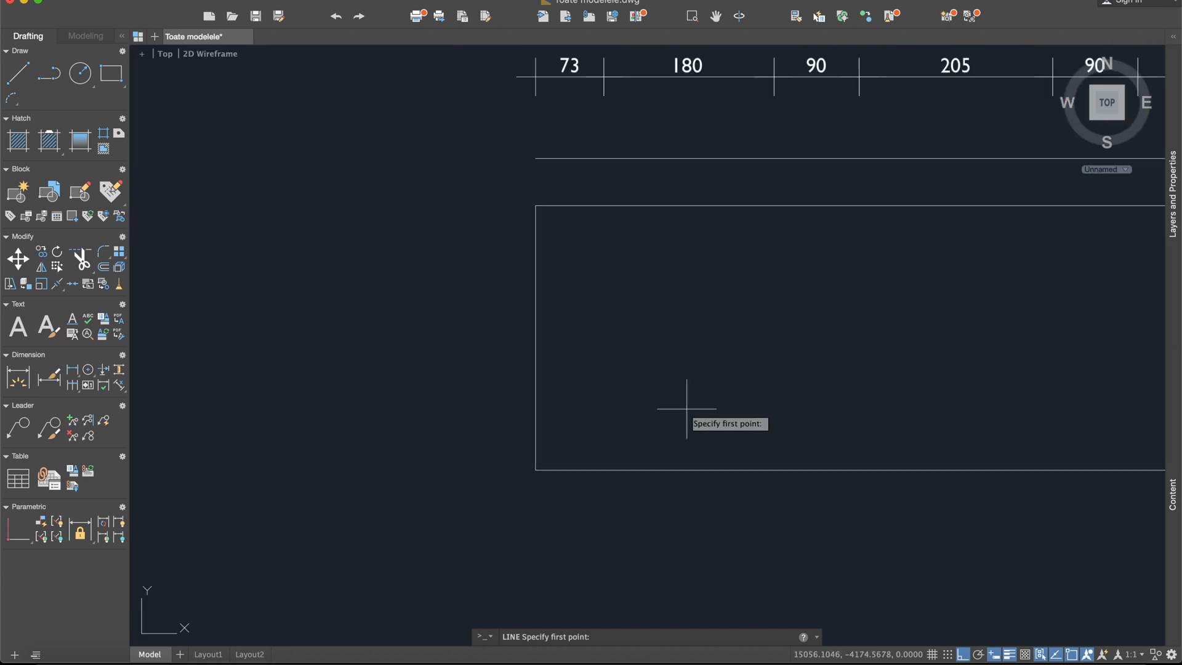
{"action": "left_click", "coordinate": [536, 470]}
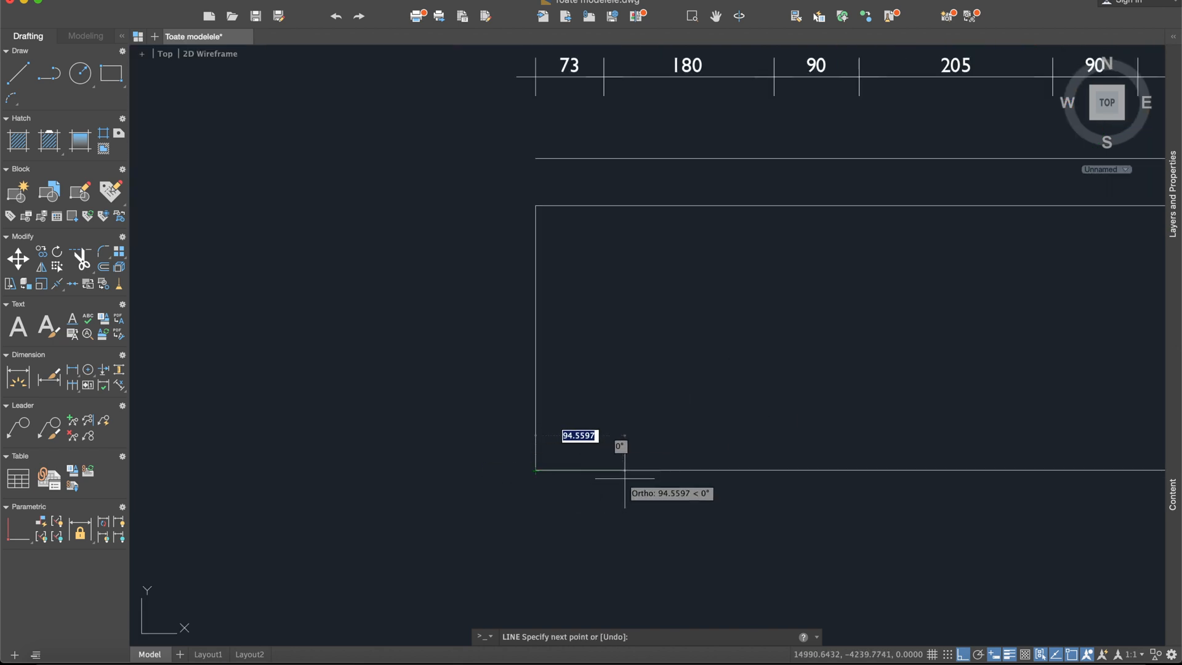
{"action": "type", "text": "73"}
{"action": "key", "text": "Return"}
{"action": "type", "text": "90"}
{"action": "key", "text": "Return"}
{"action": "key", "text": "Return"}
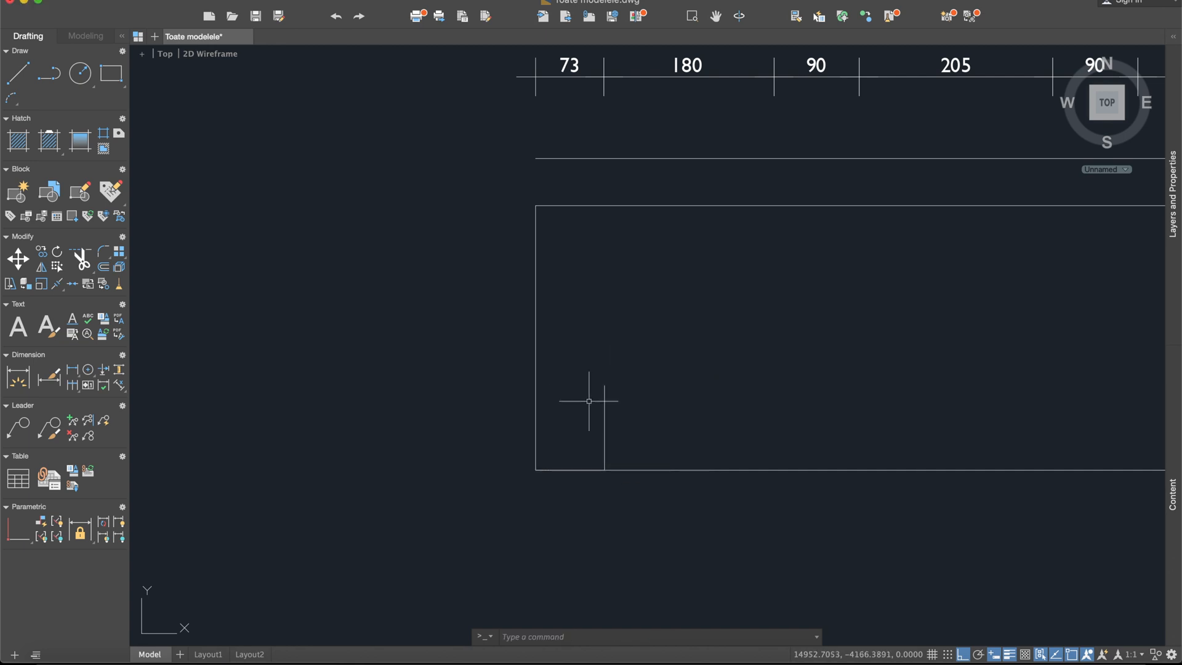
{"action": "left_click", "coordinate": [561, 470]}
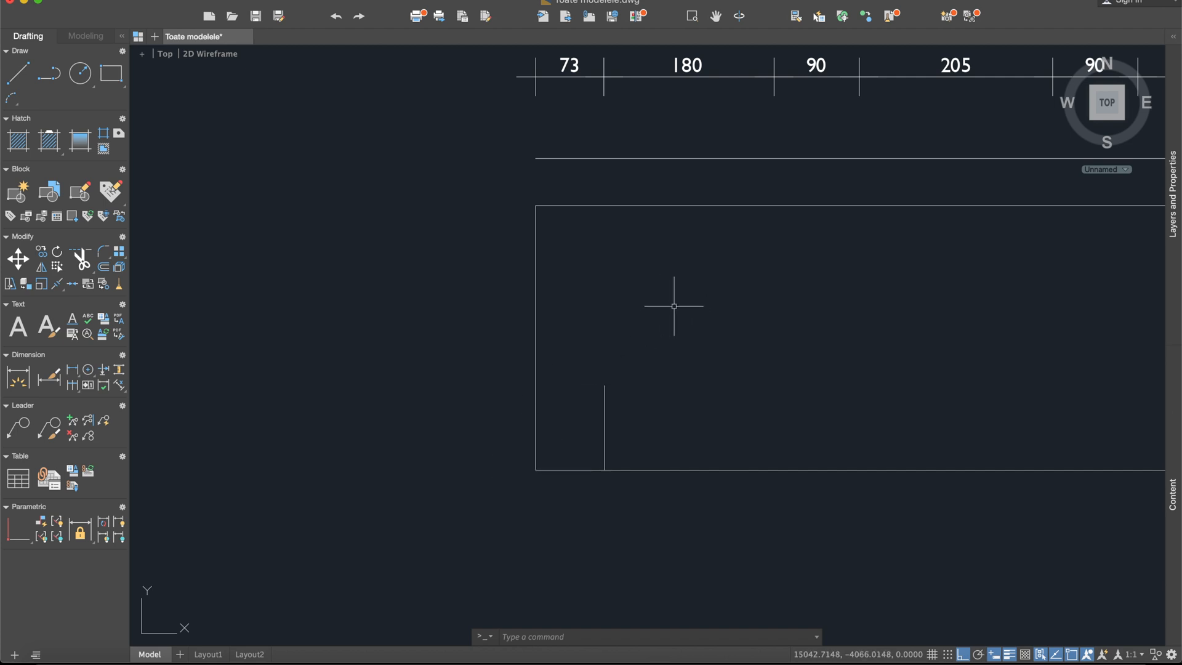
- Create a new layer named Wall
{"action": "scroll", "coordinate": [585, 280], "scroll_direction": "up", "scroll_amount": 2}
{"action": "scroll", "coordinate": [600, 262], "scroll_direction": "down", "scroll_amount": 2}
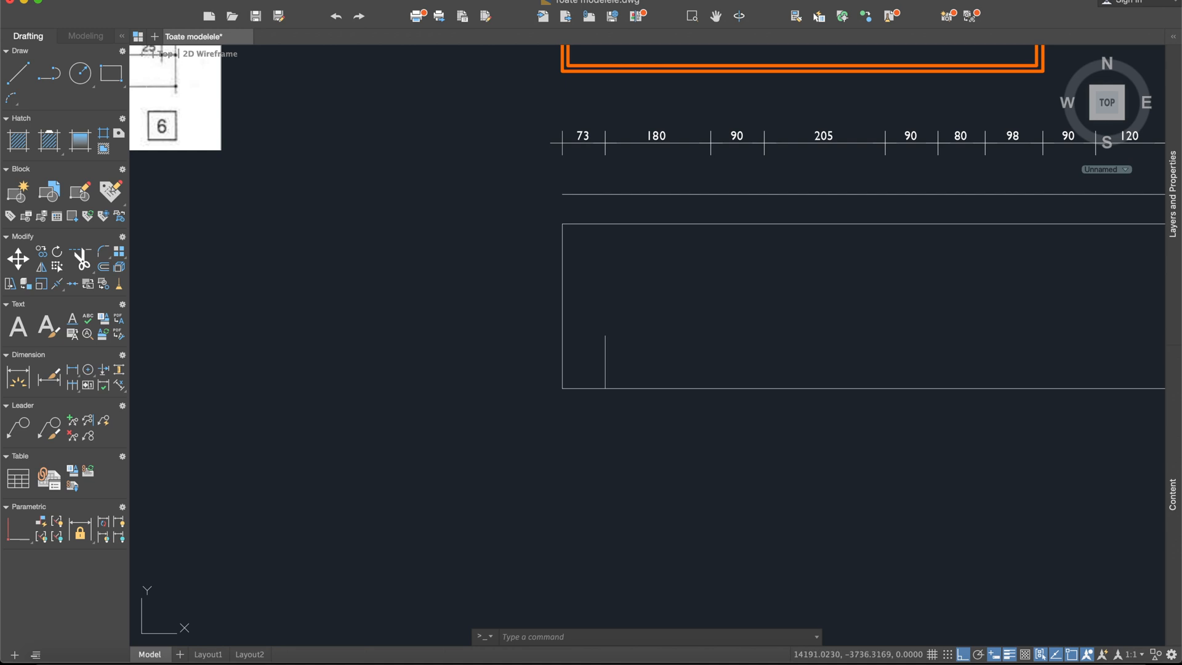
{"action": "left_click", "coordinate": [18, 72]}
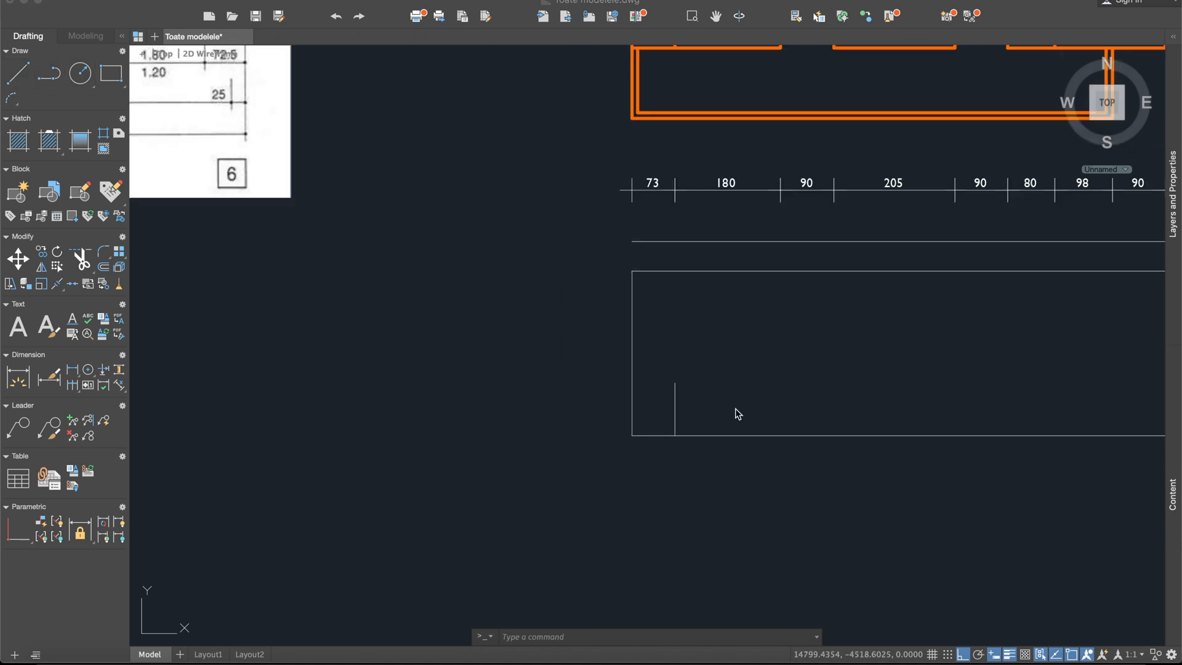
{"action": "middle_click_drag", "start_coordinate": [899, 350], "coordinate": [848, 346]}
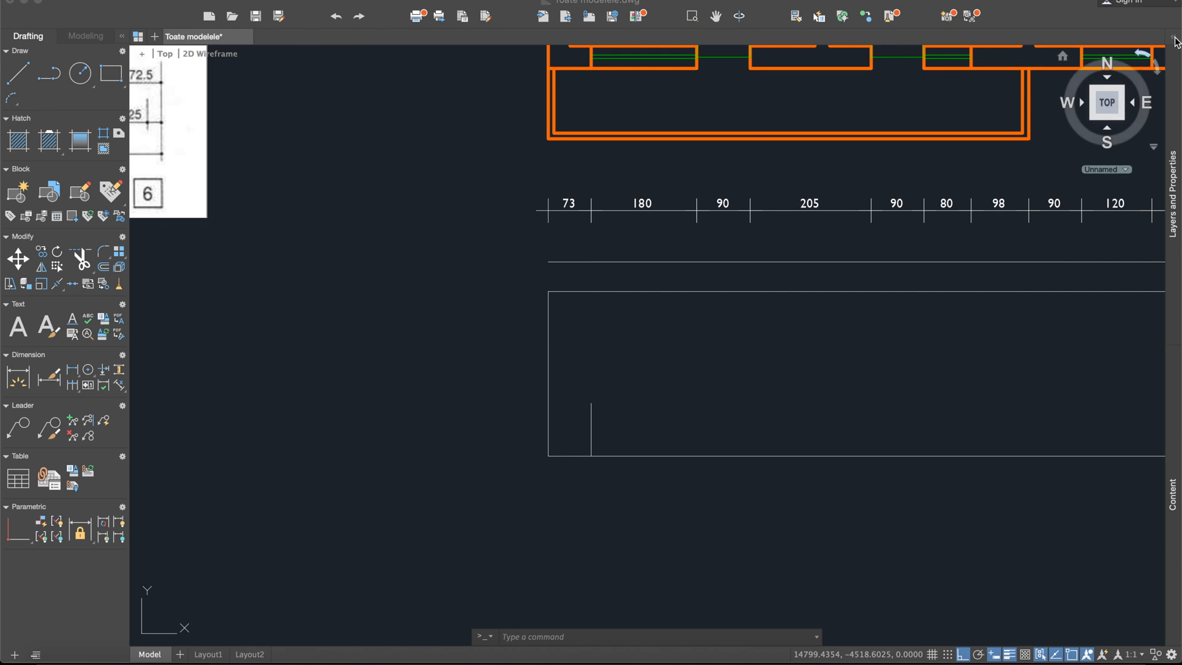
{"action": "left_click", "coordinate": [1174, 39]}
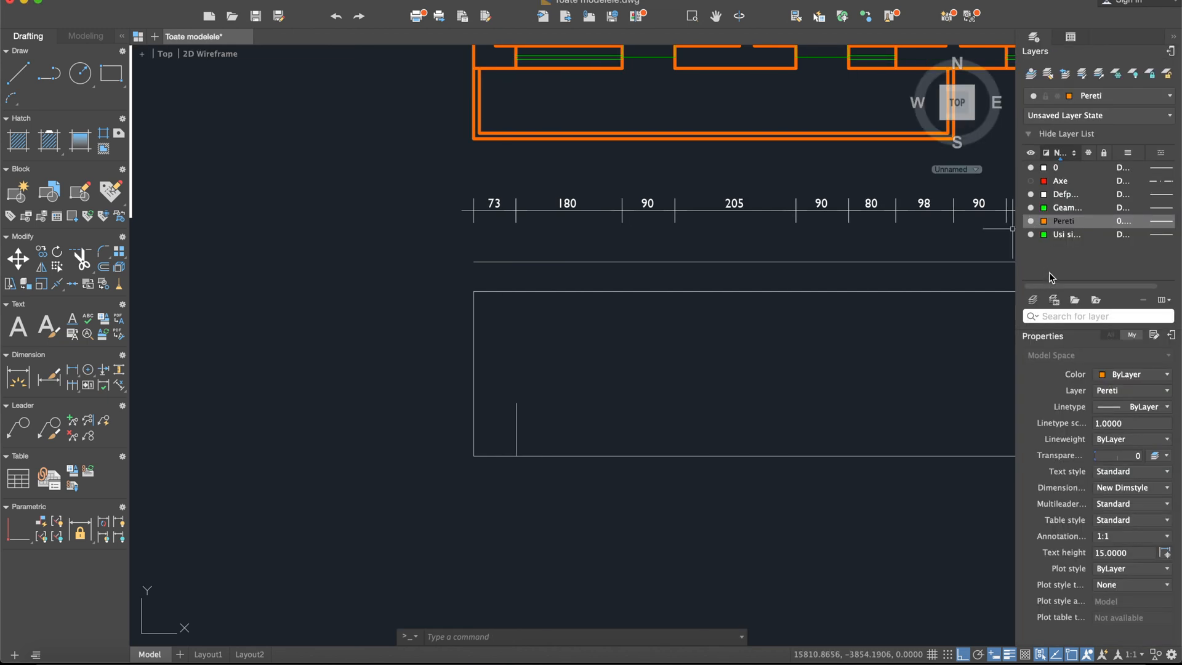
{"action": "left_click", "coordinate": [1034, 301]}
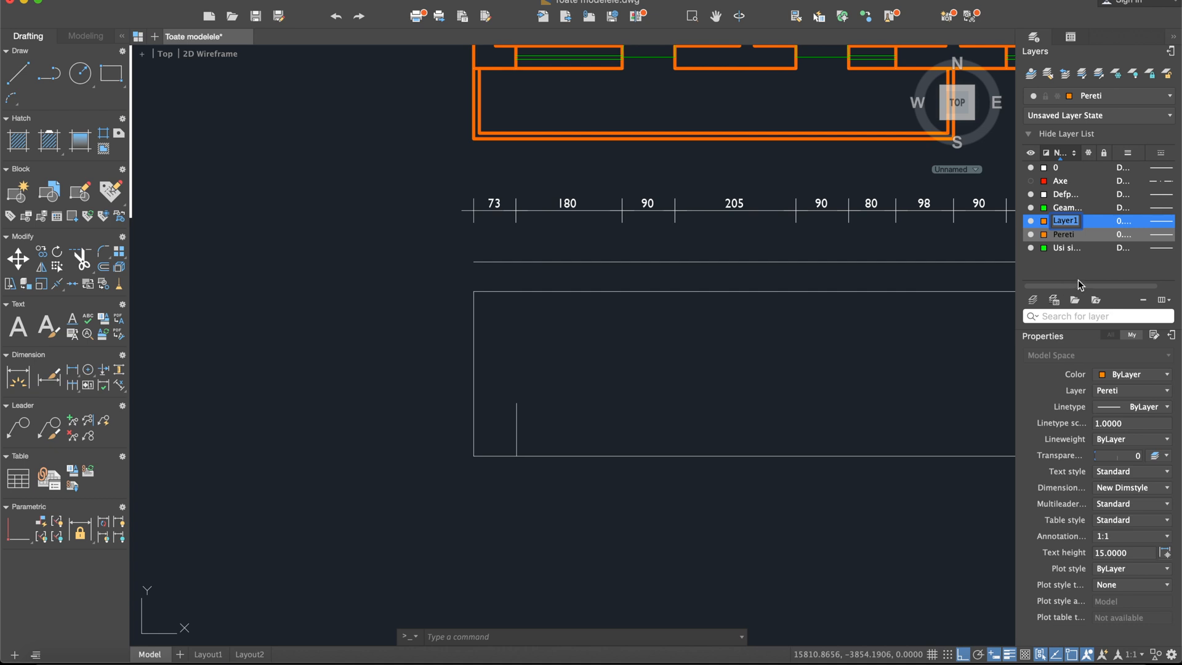
{"action": "type", "text": "Wall"}
{"action": "key", "text": "Return"}
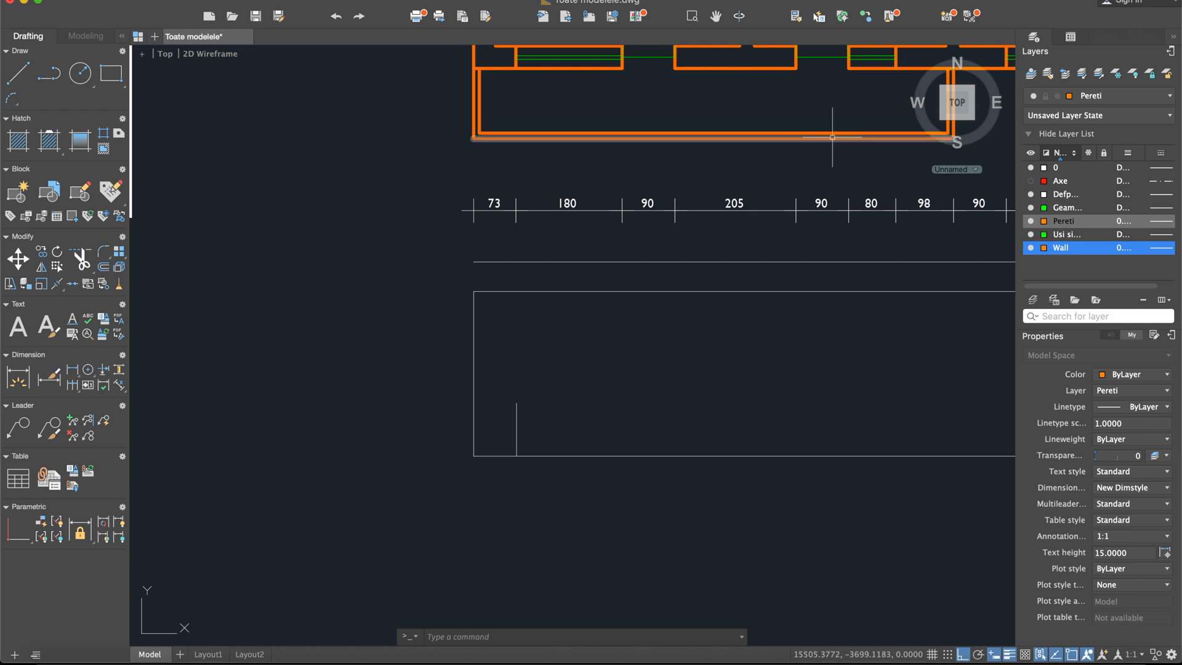
- Set the Wall layer's lineweight to 0.50 mm and its linetype to solid
{"action": "left_click", "coordinate": [1137, 249]}
{"action": "left_click", "coordinate": [1151, 435]}
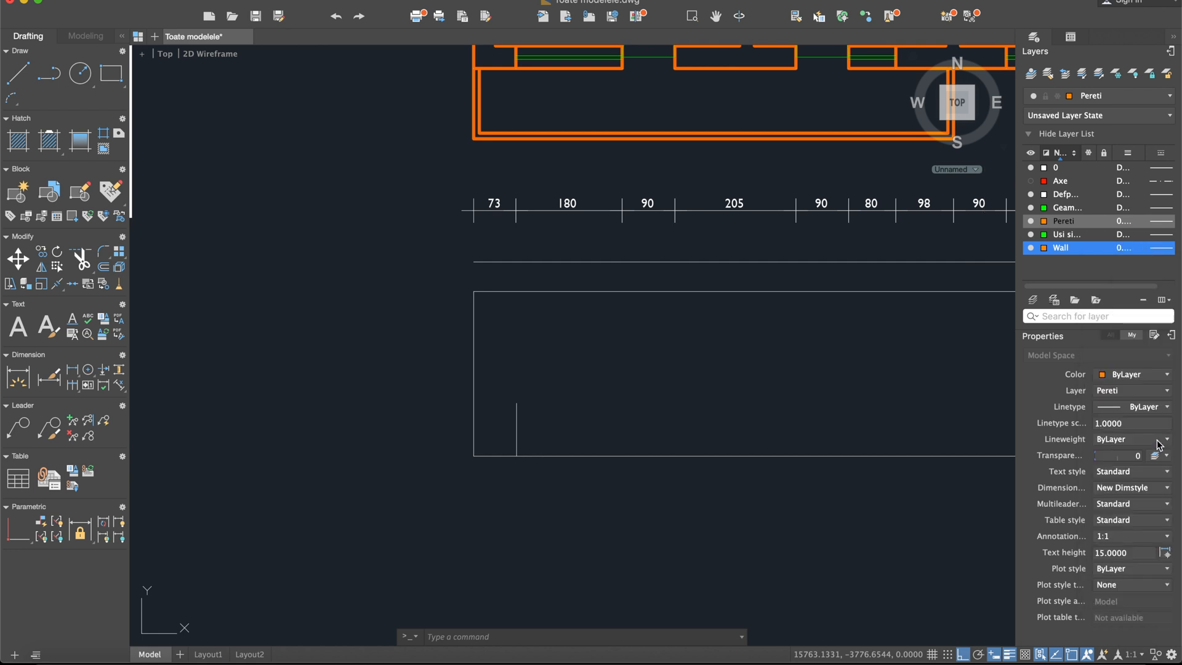
{"action": "scroll", "coordinate": [1132, 287], "scroll_direction": "right", "scroll_amount": 2}
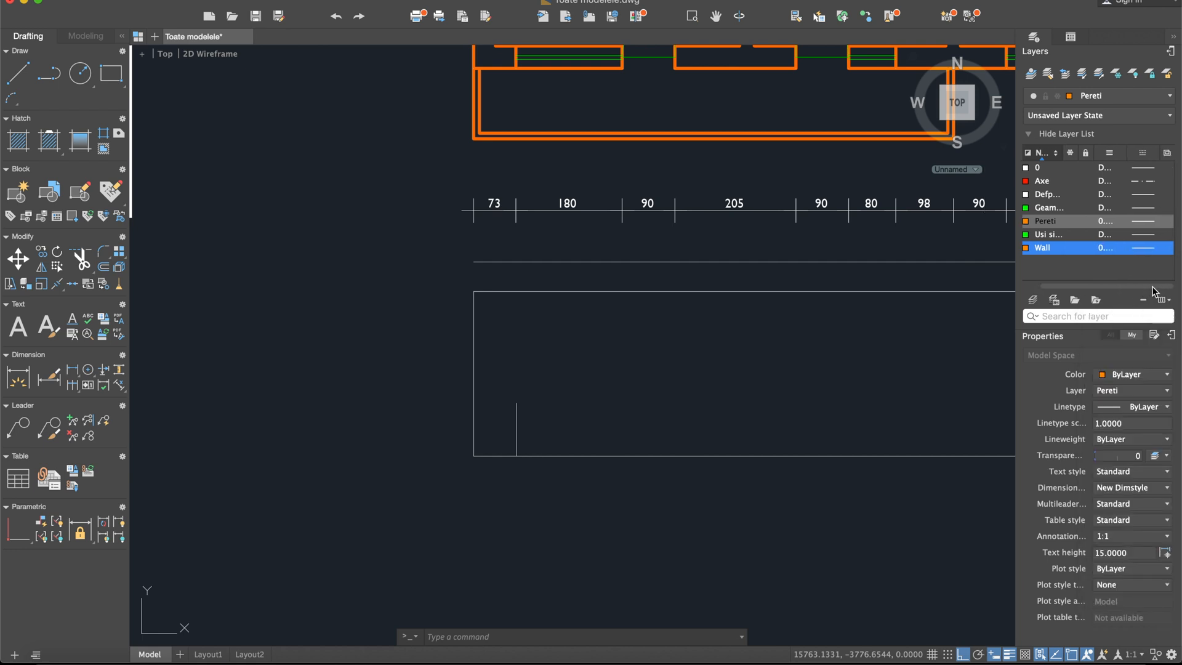
{"action": "left_click", "coordinate": [1145, 248]}
{"action": "left_click", "coordinate": [1146, 267]}
{"action": "scroll", "coordinate": [1129, 289], "scroll_direction": "left", "scroll_amount": 2}
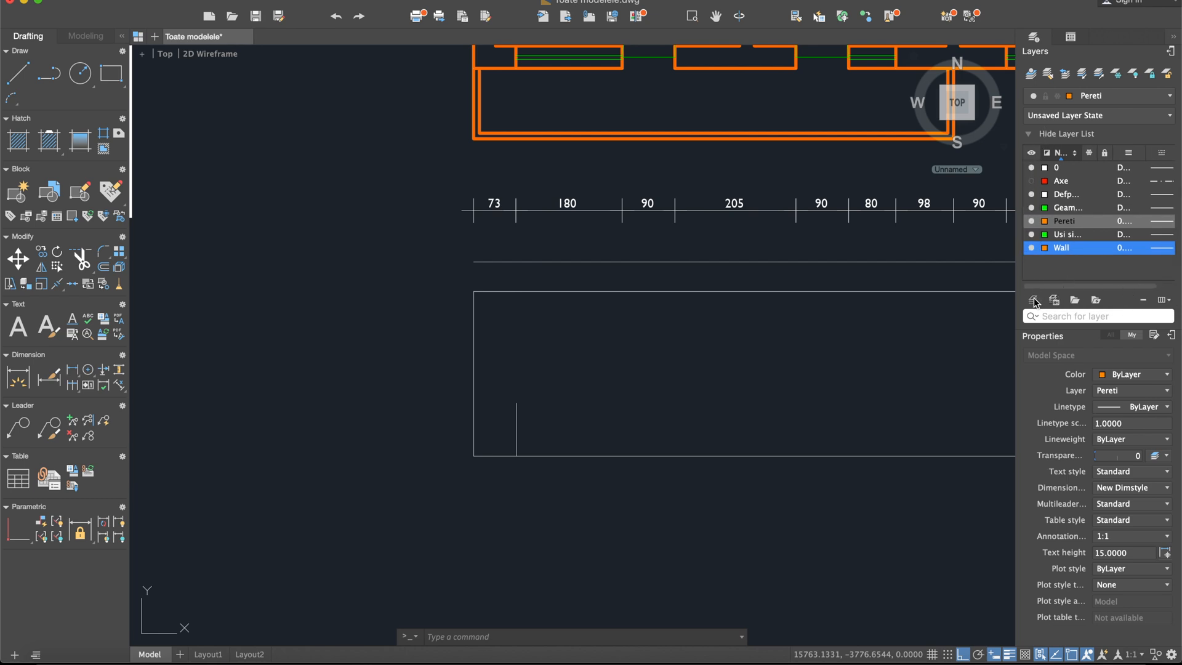
- Create a new layer named Windows and doors and set its colour to green
{"action": "left_click", "coordinate": [1035, 300]}
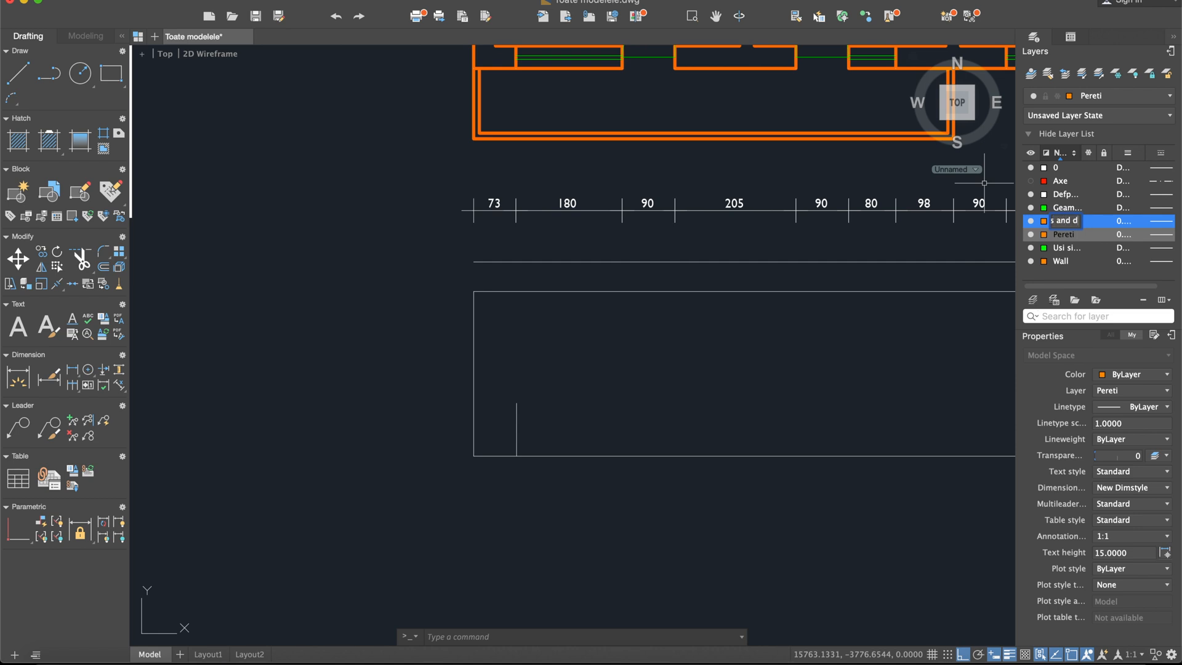
{"action": "key", "text": "Return"}
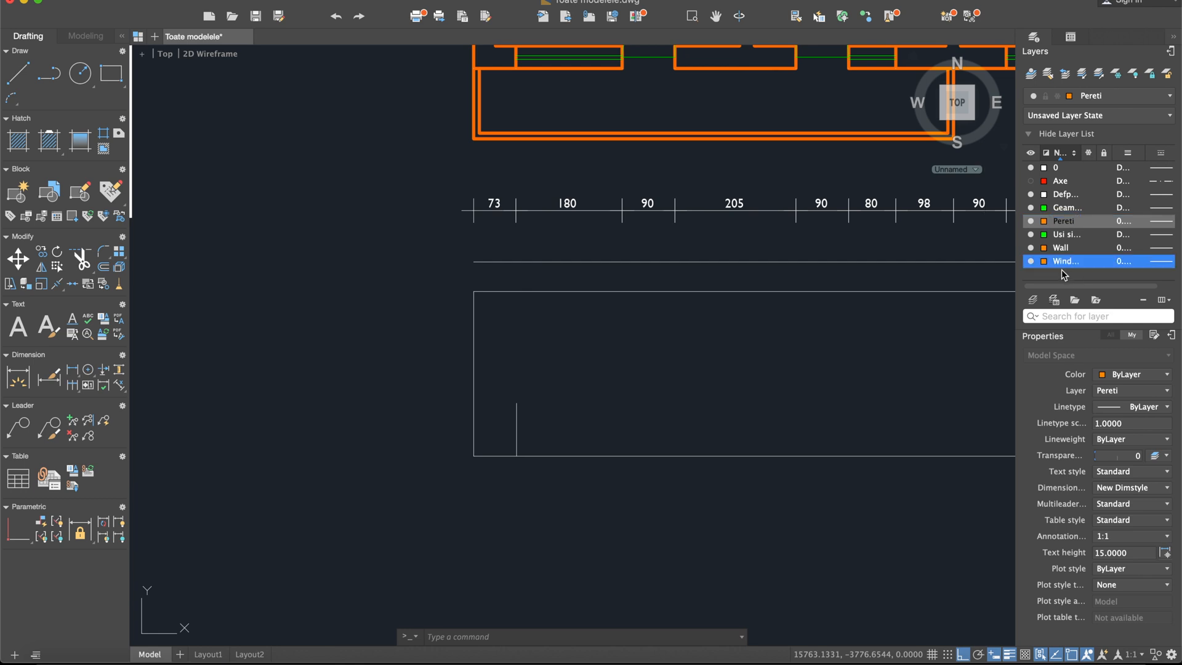
{"action": "left_click", "coordinate": [1044, 261]}
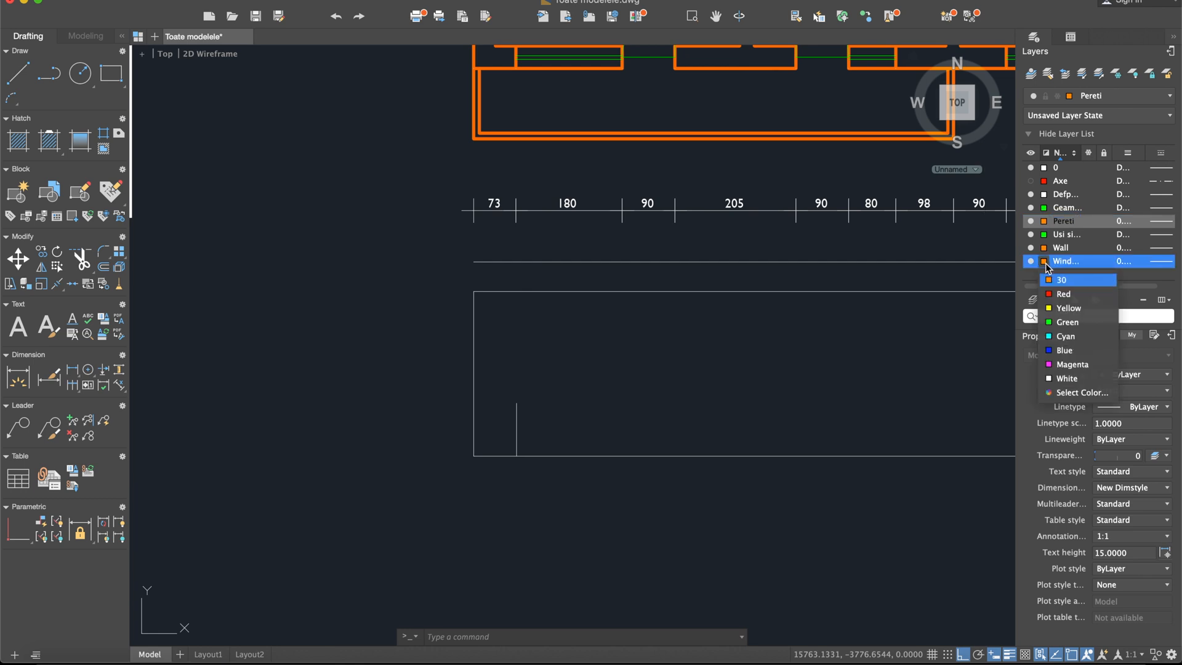
{"action": "left_click", "coordinate": [1071, 324]}
- Set the Windows and doors layer's lineweight to 0.00 mm and its linetype to solid
{"action": "left_click", "coordinate": [1136, 261]}
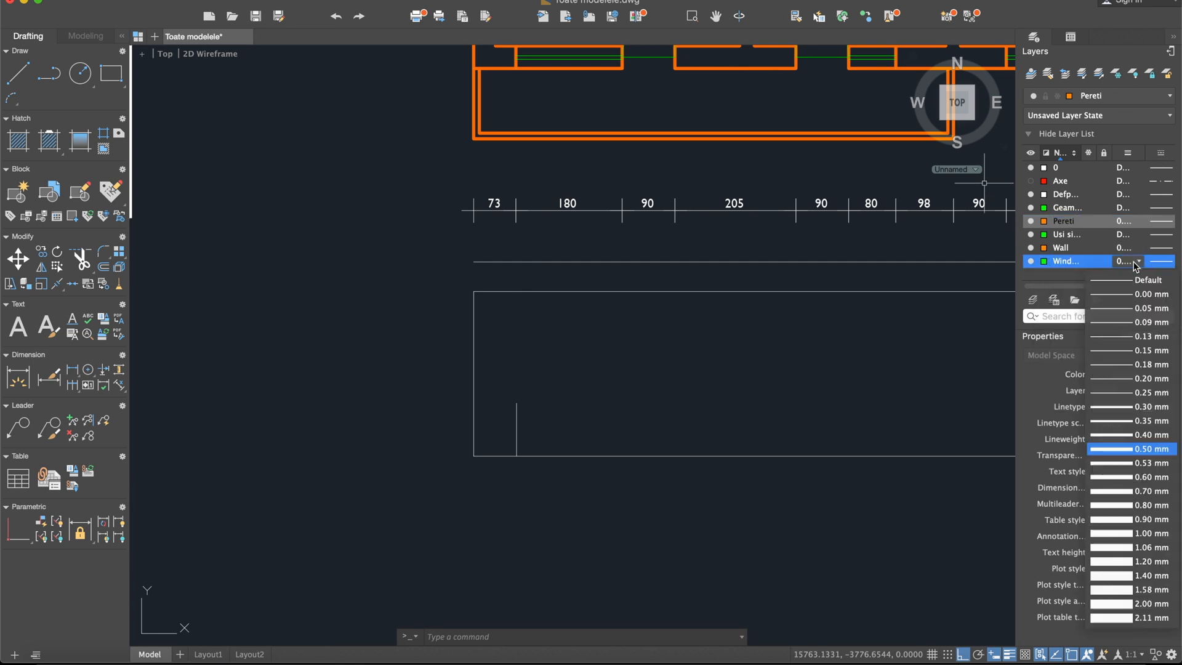
{"action": "left_click", "coordinate": [1133, 294]}
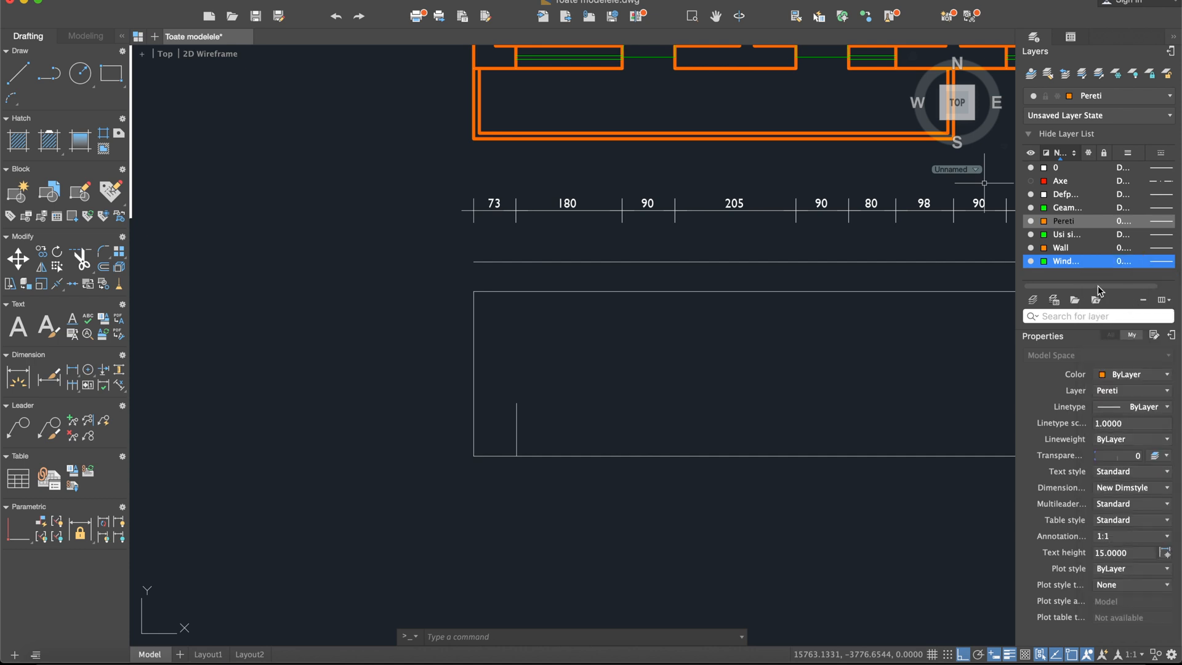
{"action": "left_click_drag", "start_coordinate": [1100, 287], "coordinate": [1153, 289]}
{"action": "left_click", "coordinate": [1147, 267]}
{"action": "left_click", "coordinate": [1139, 303]}
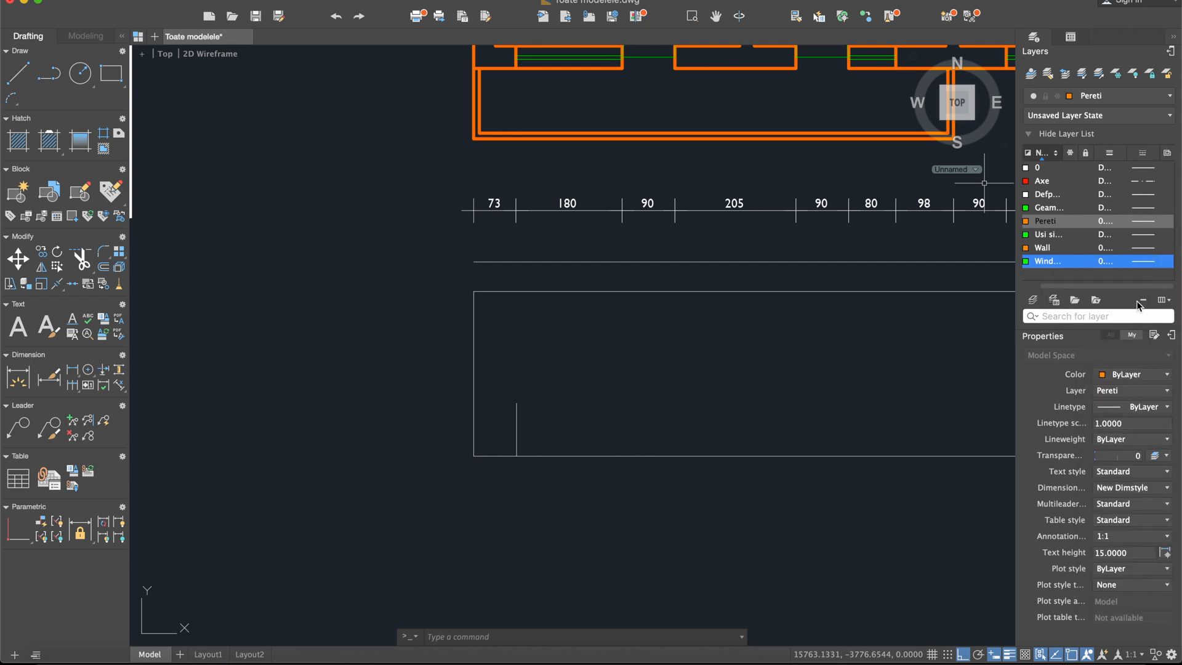
{"action": "left_click_drag", "start_coordinate": [1140, 292], "coordinate": [1078, 291]}
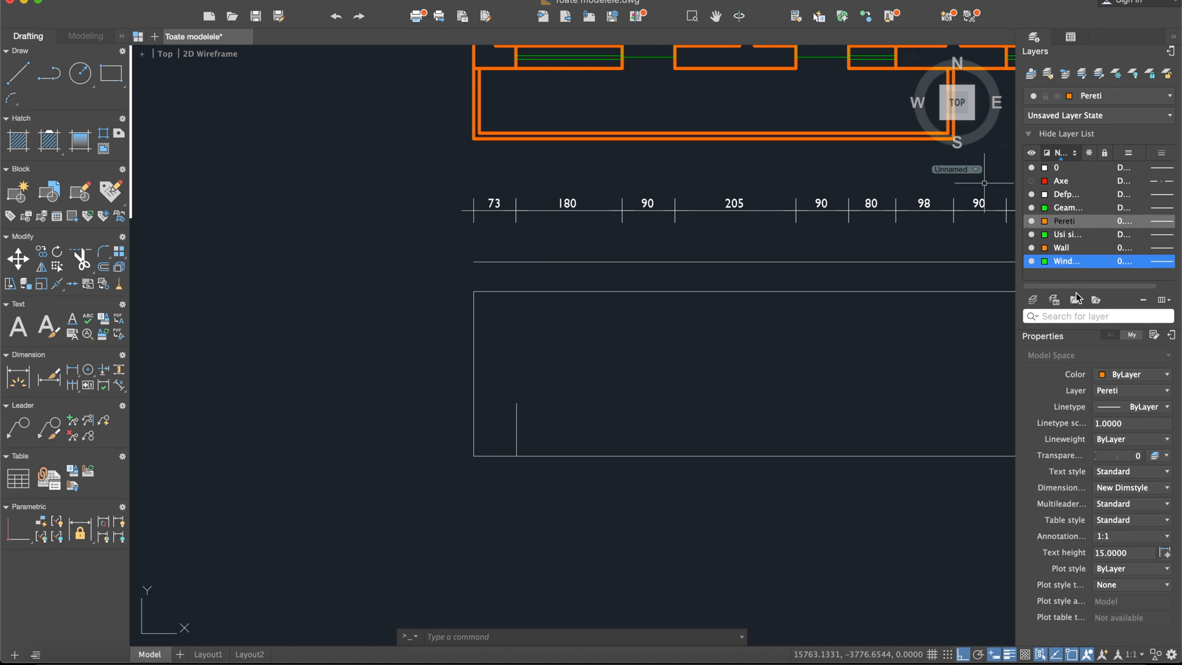
- Make the Wall layer the current layer
{"action": "middle_click_drag", "start_coordinate": [937, 310], "coordinate": [931, 311]}
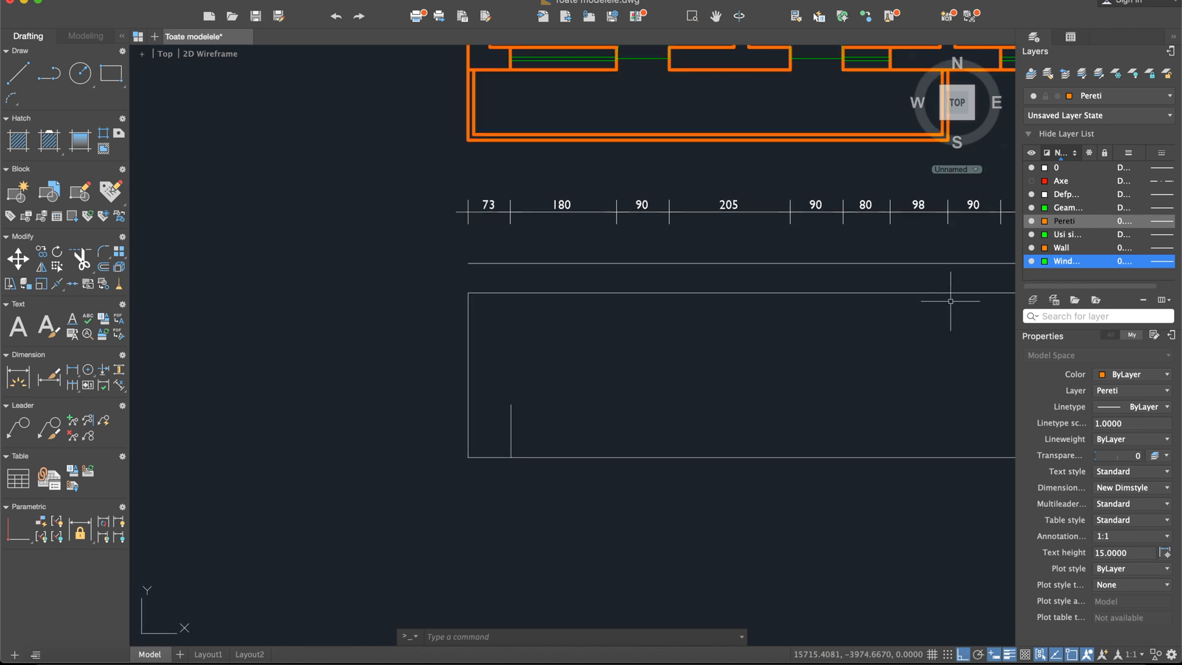
{"action": "left_click", "coordinate": [1131, 97]}
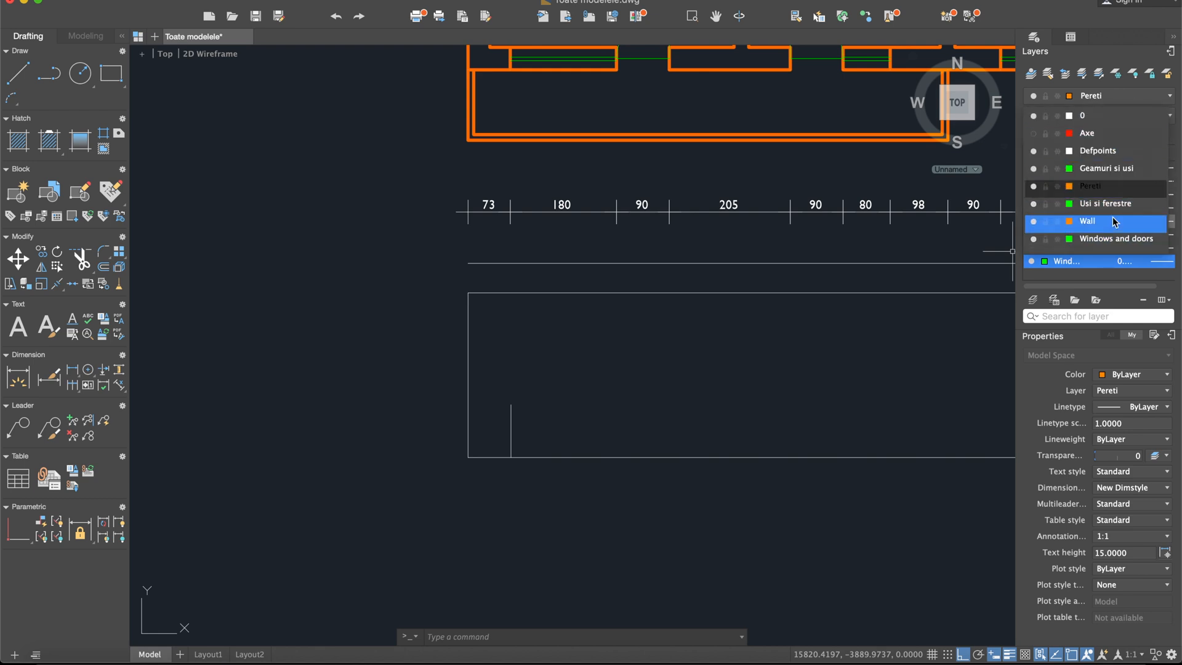
{"action": "left_click", "coordinate": [1103, 221]}
{"action": "middle_click_drag", "start_coordinate": [848, 258], "coordinate": [750, 267]}
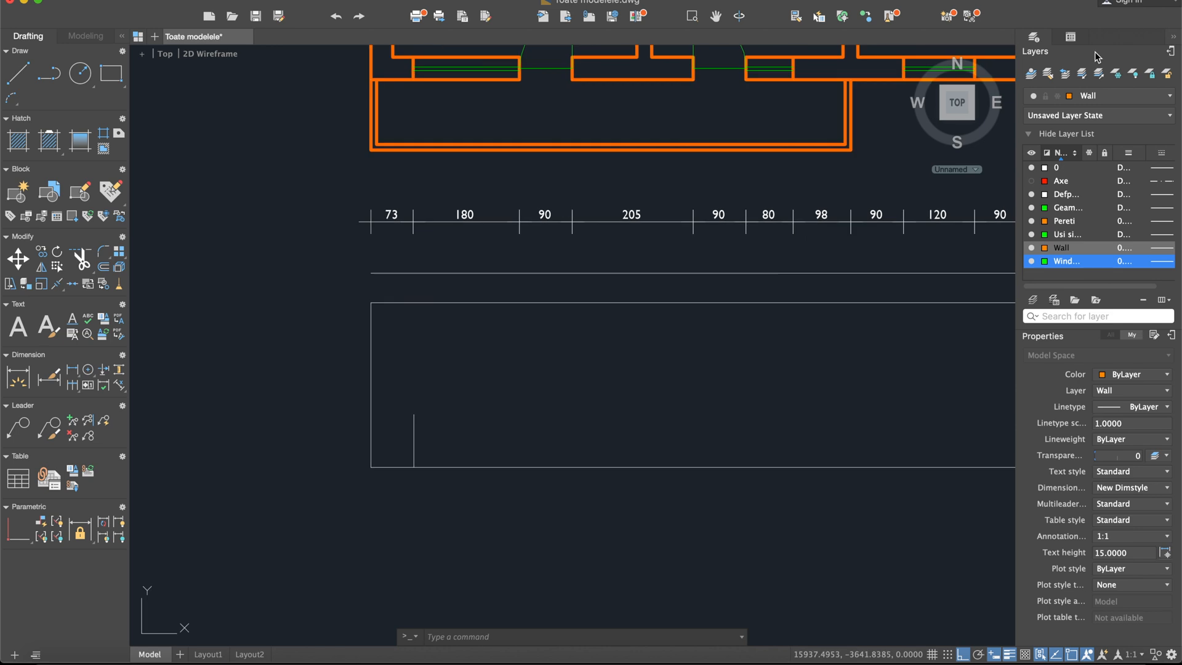
- Draw a 180 by 120 window rectangle from the upper end of the short vertical guide, and erase that guide
{"action": "left_click", "coordinate": [1174, 37]}
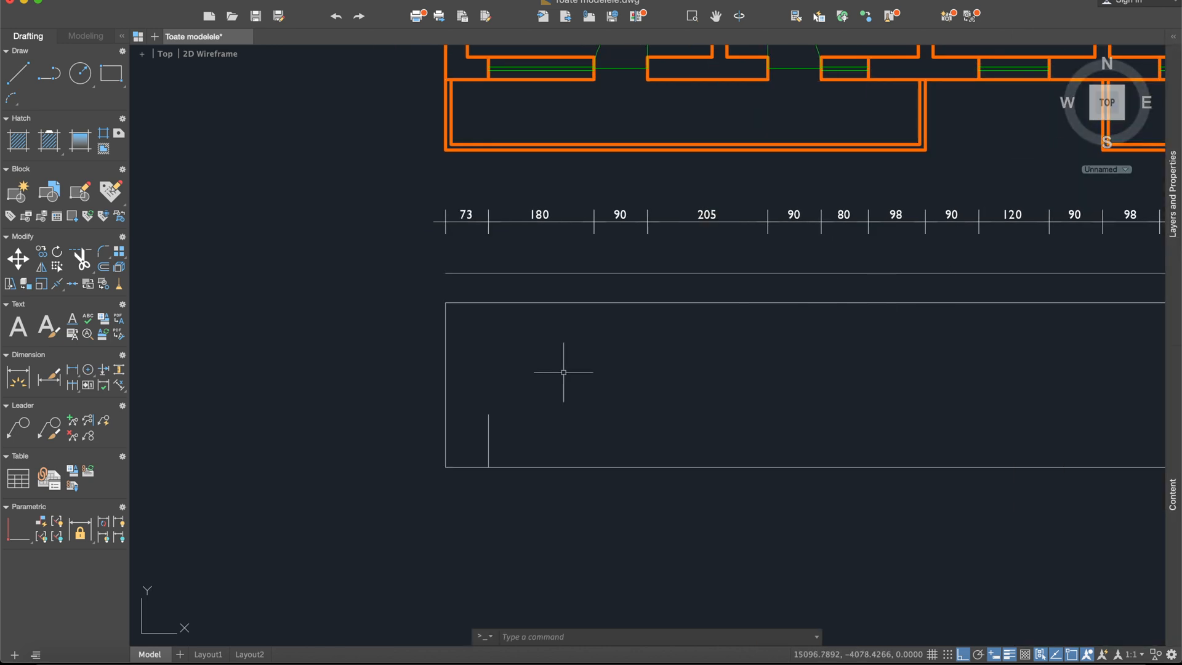
{"action": "left_click", "coordinate": [18, 73]}
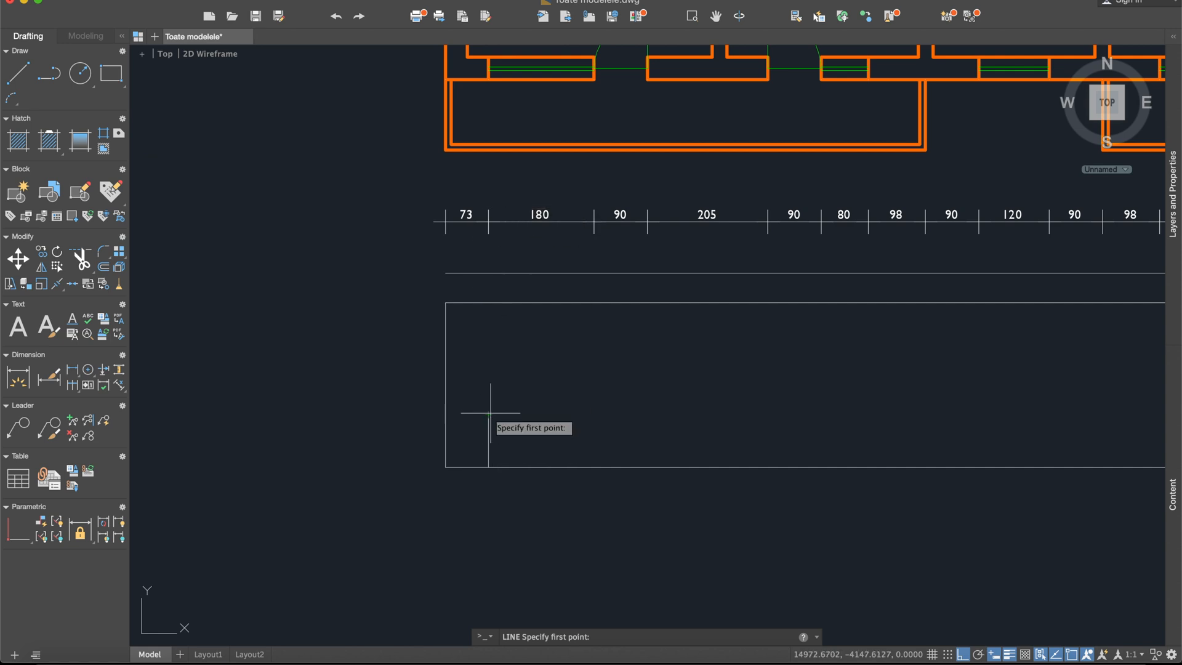
{"action": "left_click", "coordinate": [488, 415]}
{"action": "type", "text": "180"}
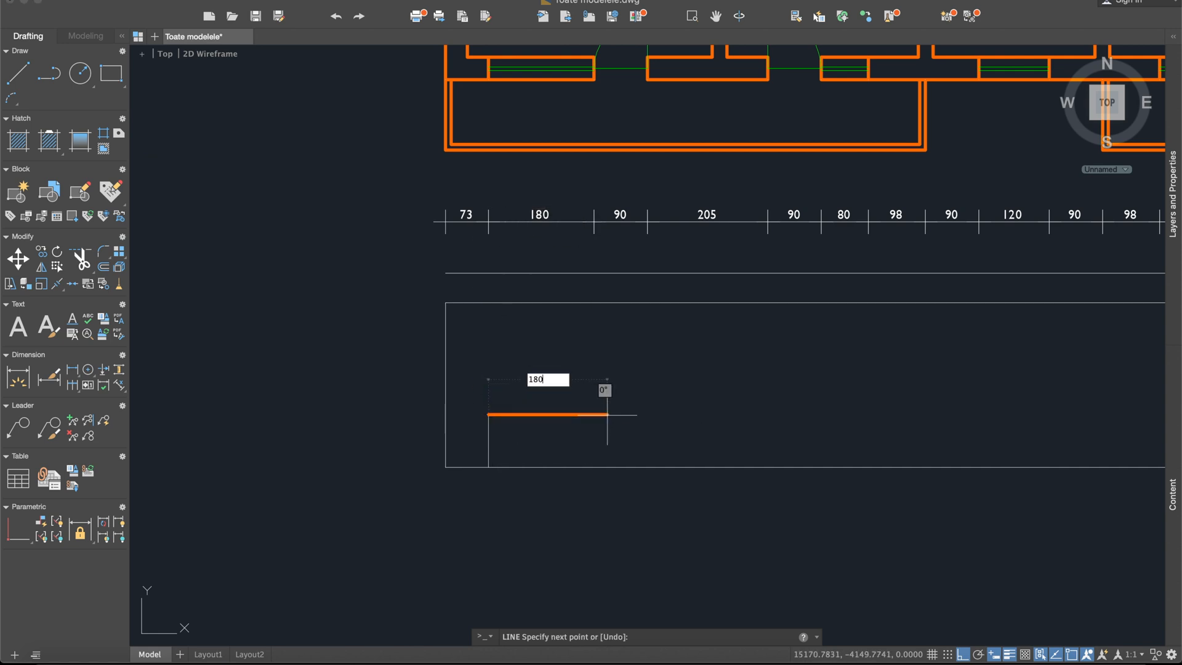
{"action": "key", "text": "Return"}
{"action": "type", "text": "120"}
{"action": "key", "text": "Return"}
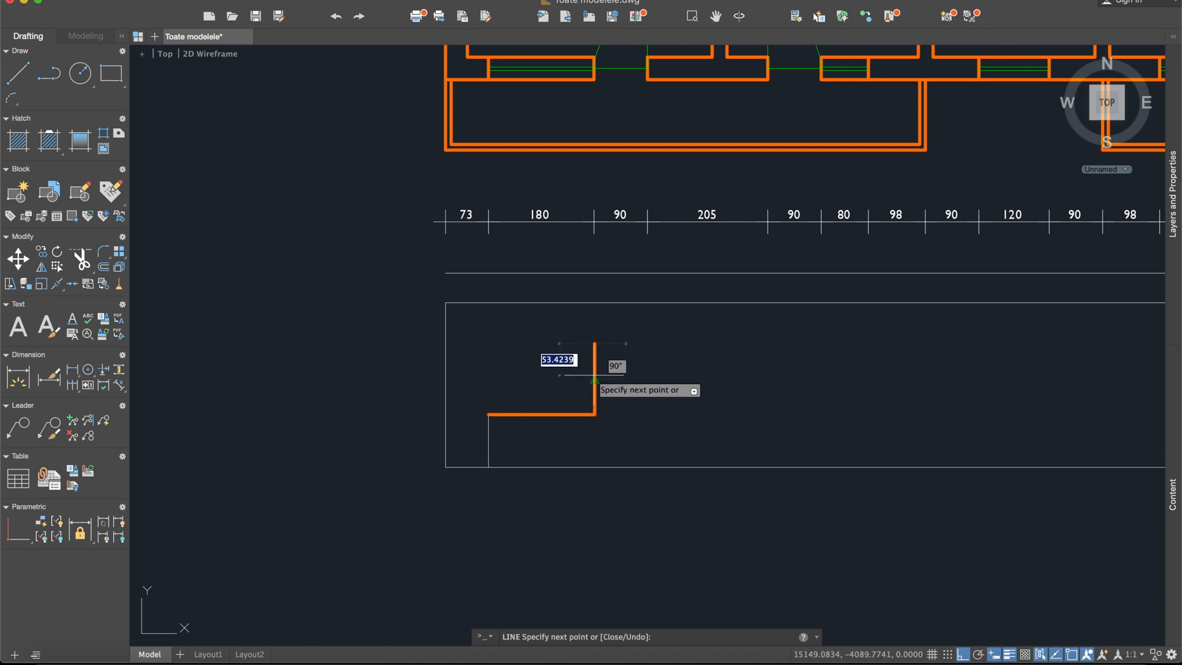
{"action": "type", "text": "180"}
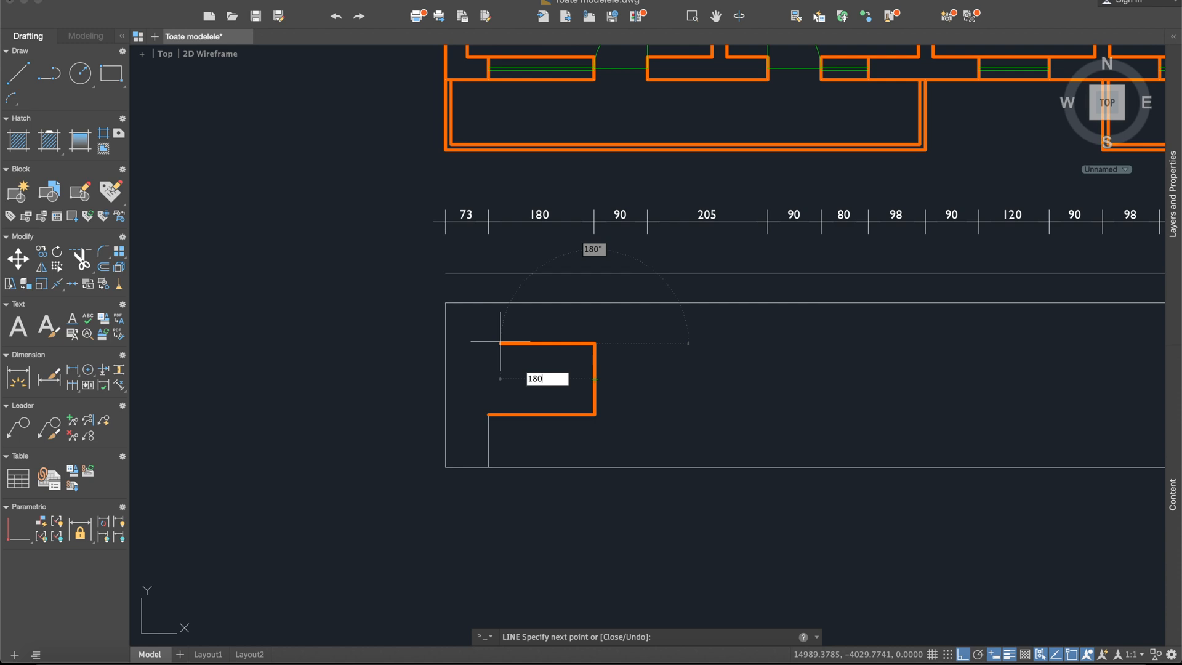
{"action": "key", "text": "Return"}
{"action": "left_click", "coordinate": [488, 415]}
{"action": "key", "text": "Escape"}
{"action": "left_click", "coordinate": [492, 431]}
{"action": "left_click", "coordinate": [484, 432]}
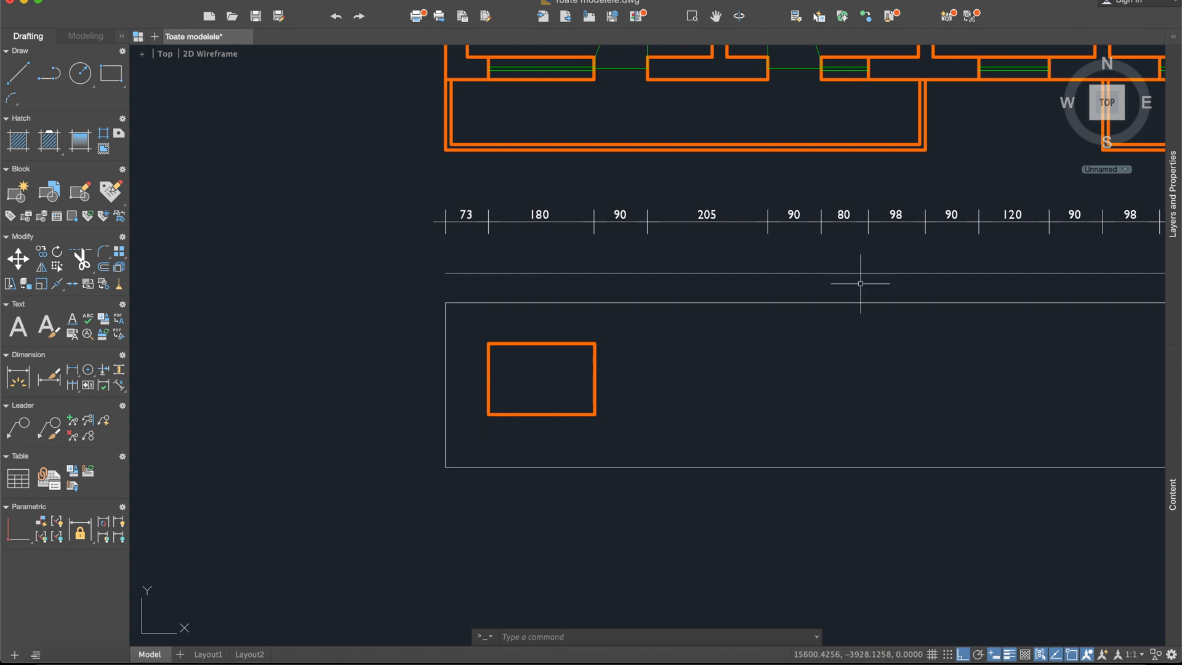
- Assign the elevation's three long horizontal lines to the Wall layer
{"action": "left_click", "coordinate": [1173, 194]}
{"action": "left_click", "coordinate": [760, 322]}
{"action": "left_click", "coordinate": [713, 265]}
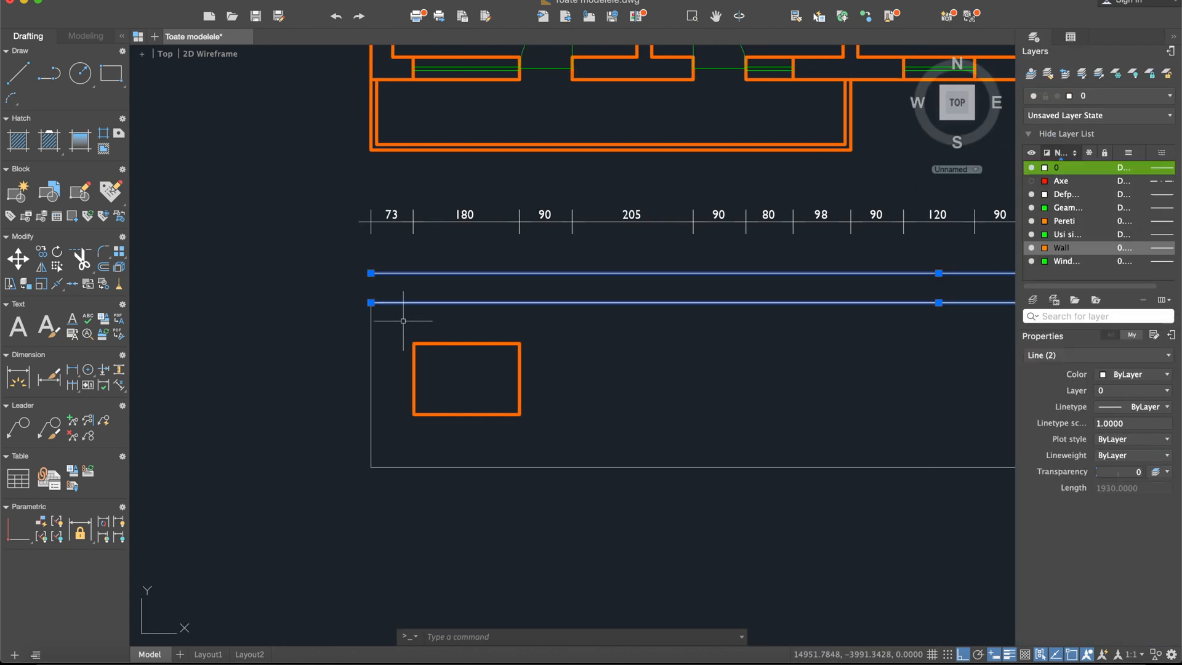
{"action": "left_click", "coordinate": [472, 506]}
{"action": "left_click", "coordinate": [449, 444]}
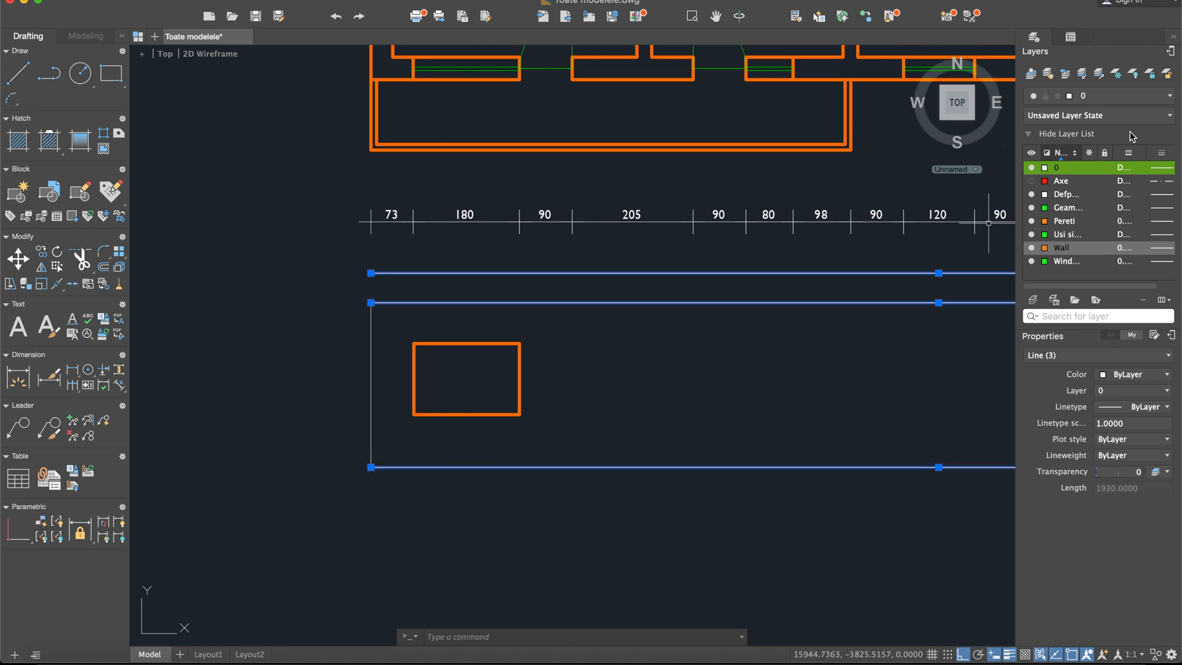
{"action": "left_click", "coordinate": [1121, 99]}
{"action": "left_click", "coordinate": [1119, 222]}
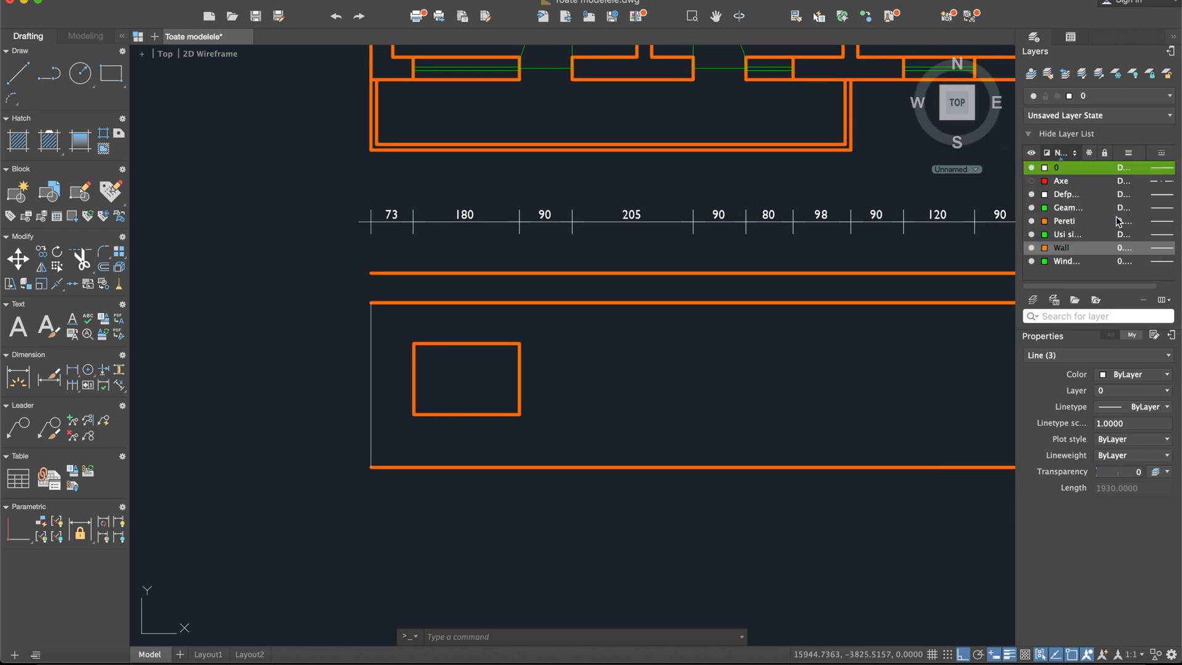
{"action": "left_click", "coordinate": [1177, 38]}
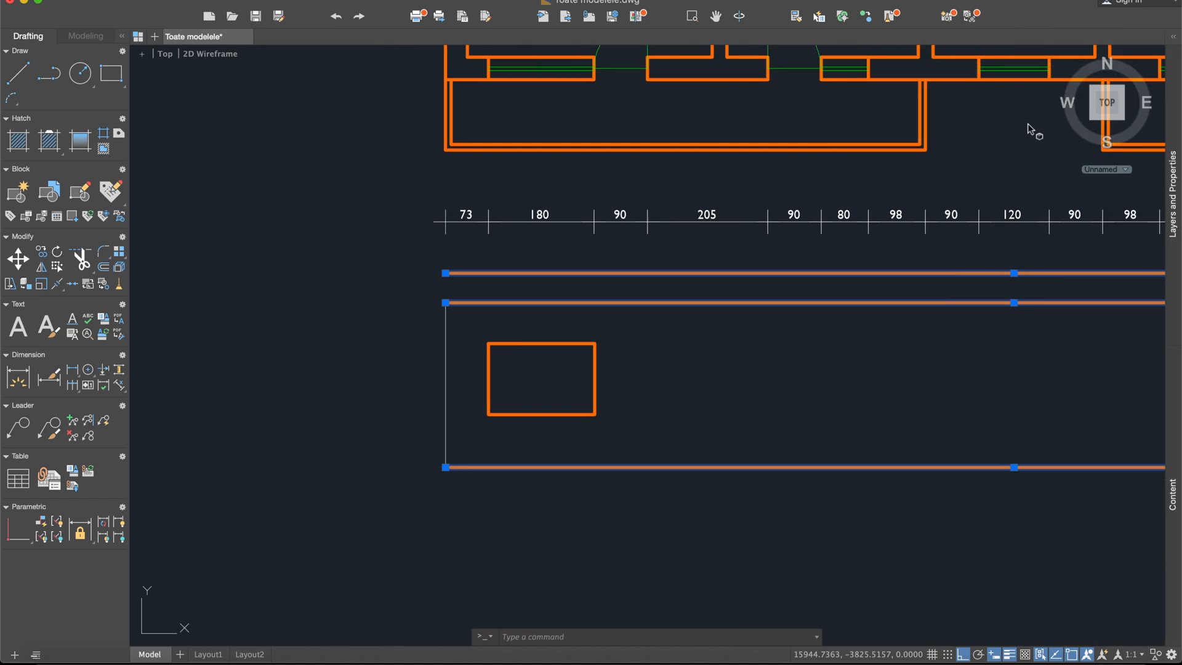
{"action": "key", "text": "Escape"}
- Offset all four sides of the window rectangle inward at the default distance to form its frame
{"action": "scroll", "coordinate": [562, 376], "scroll_direction": "up", "scroll_amount": 5}
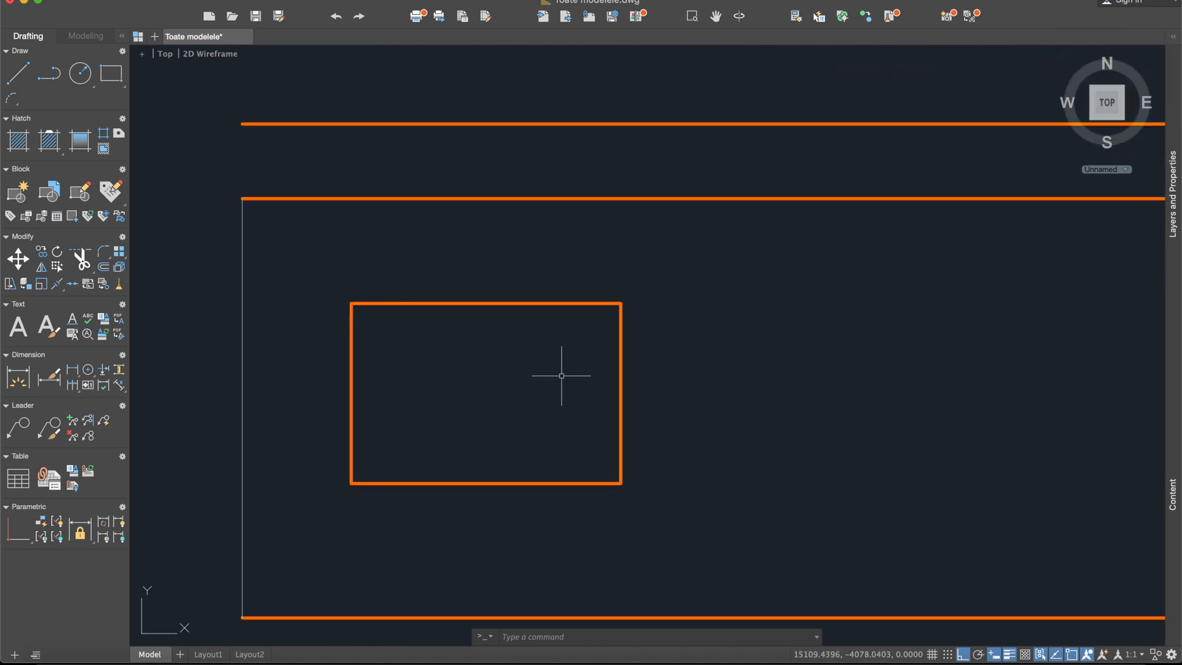
{"action": "type", "text": "off"}
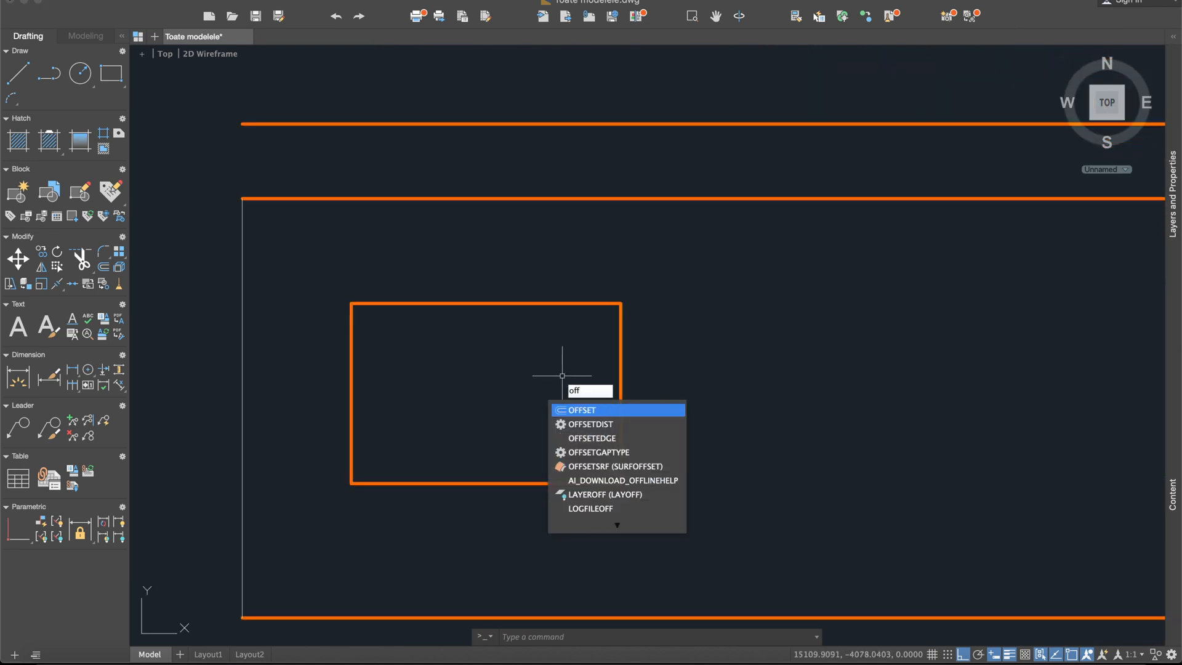
{"action": "key", "text": "Return"}
{"action": "key", "text": "Return"}
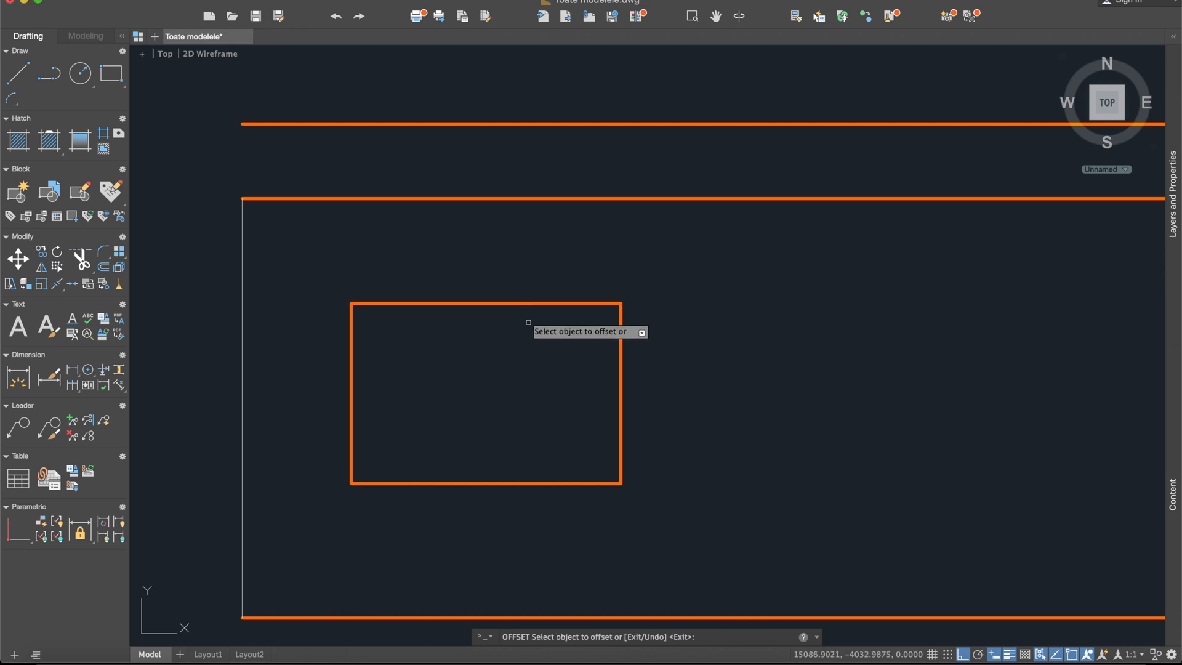
{"action": "left_click", "coordinate": [542, 305]}
{"action": "left_click", "coordinate": [616, 333]}
{"action": "left_click", "coordinate": [620, 336]}
{"action": "left_click", "coordinate": [597, 338]}
{"action": "left_click", "coordinate": [565, 481]}
{"action": "left_click", "coordinate": [549, 470]}
{"action": "left_click", "coordinate": [351, 380]}
{"action": "left_click", "coordinate": [422, 367]}
{"action": "scroll", "coordinate": [382, 318], "scroll_direction": "up", "scroll_amount": 5}
{"action": "key", "text": "Escape"}
- Trim the overlapping inner frame lines at the window's two left corners, using all its lines as cutting edges
{"action": "type", "text": "tr"}
{"action": "key", "text": "Return"}
{"action": "scroll", "coordinate": [412, 323], "scroll_direction": "down", "scroll_amount": 5}
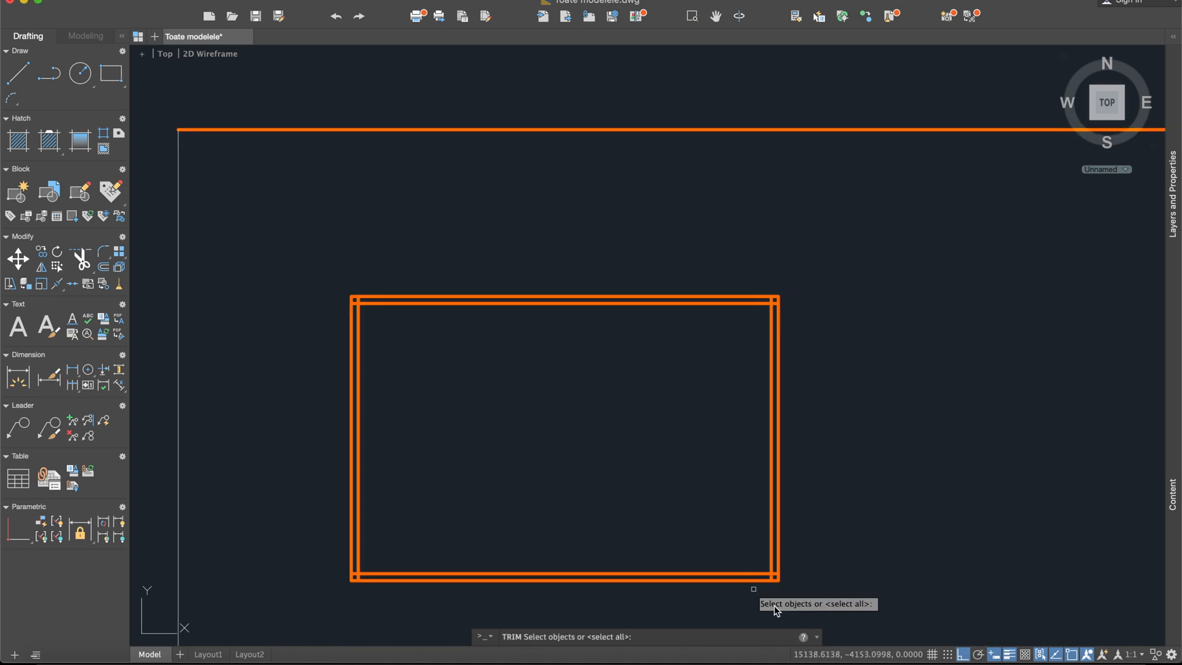
{"action": "left_click", "coordinate": [815, 603]}
{"action": "left_click", "coordinate": [263, 178]}
{"action": "key", "text": "Return"}
{"action": "scroll", "coordinate": [339, 292], "scroll_direction": "up", "scroll_amount": 5}
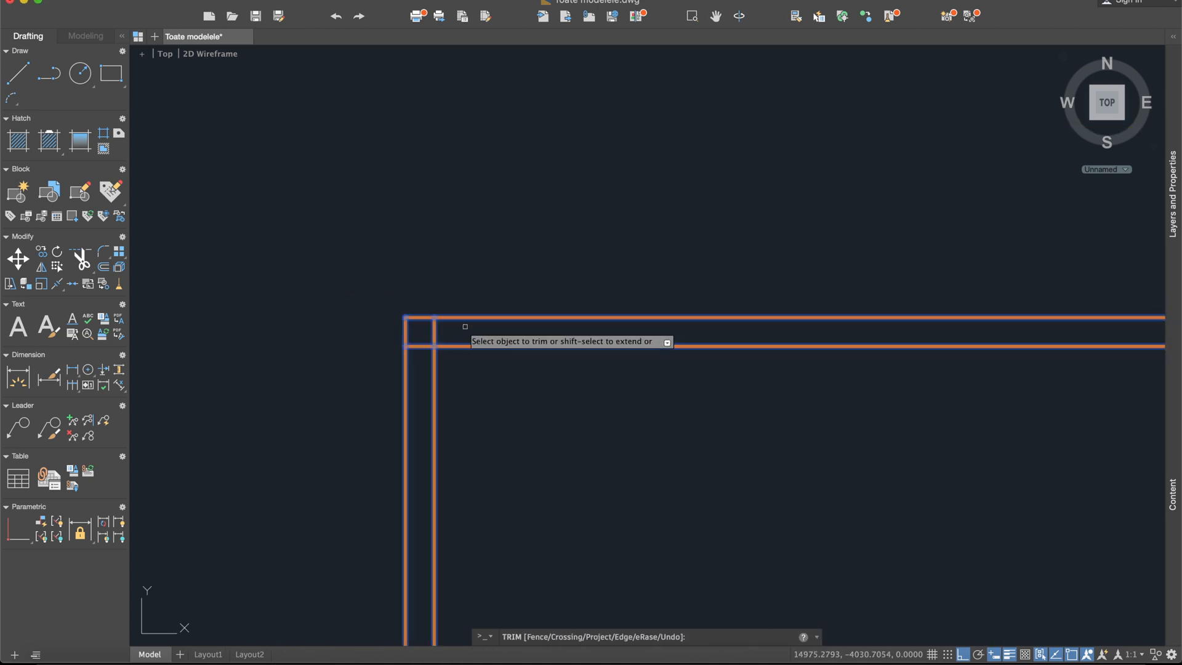
{"action": "left_click", "coordinate": [422, 346]}
{"action": "scroll", "coordinate": [545, 421], "scroll_direction": "down", "scroll_amount": 4}
{"action": "middle_click_drag", "start_coordinate": [552, 357], "coordinate": [552, 160]}
{"action": "middle_click_drag", "start_coordinate": [502, 319], "coordinate": [505, 97]}
{"action": "scroll", "coordinate": [506, 394], "scroll_direction": "up", "scroll_amount": 2}
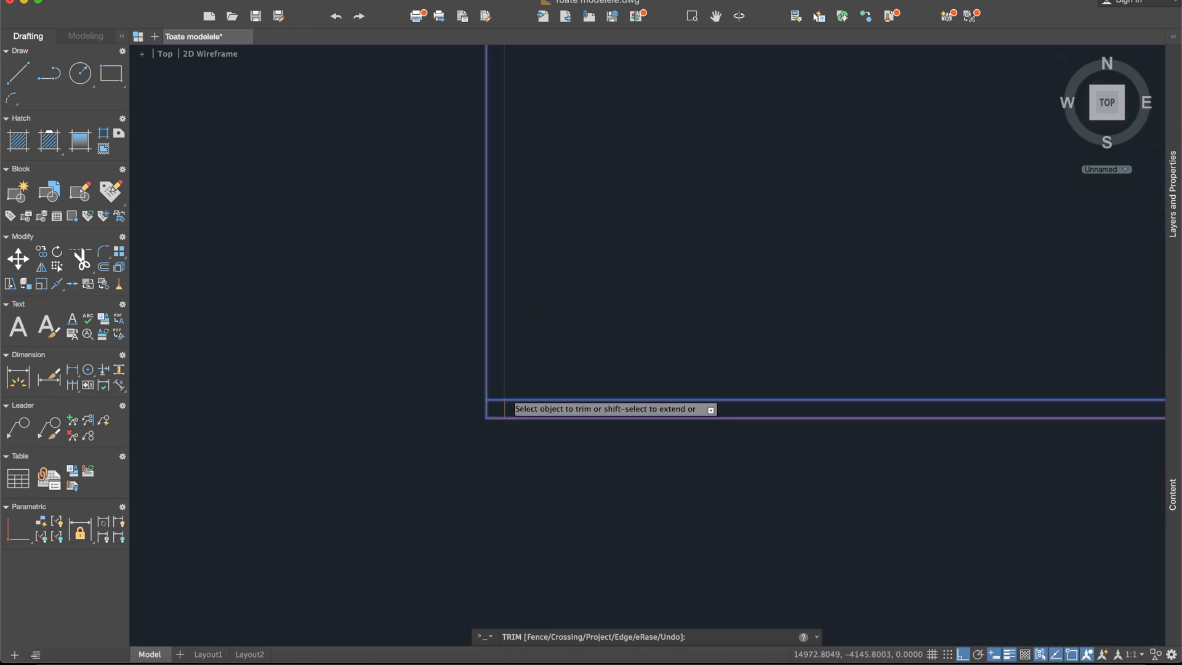
{"action": "scroll", "coordinate": [508, 397], "scroll_direction": "up", "scroll_amount": 2}
- Trim the overlapping inner frame lines at the window's lower and upper right corners
{"action": "middle_click_drag", "start_coordinate": [1095, 424], "coordinate": [533, 375]}
{"action": "scroll", "coordinate": [808, 397], "scroll_direction": "down", "scroll_amount": 2}
{"action": "middle_click_drag", "start_coordinate": [1097, 306], "coordinate": [835, 307]}
{"action": "middle_click_drag", "start_coordinate": [981, 343], "coordinate": [877, 351]}
{"action": "scroll", "coordinate": [915, 356], "scroll_direction": "up", "scroll_amount": 2}
{"action": "left_click", "coordinate": [907, 395]}
{"action": "left_click", "coordinate": [892, 416]}
{"action": "middle_click_drag", "start_coordinate": [895, 227], "coordinate": [841, 448]}
{"action": "scroll", "coordinate": [842, 452], "scroll_direction": "down", "scroll_amount": 3}
{"action": "scroll", "coordinate": [800, 150], "scroll_direction": "down", "scroll_amount": 2}
{"action": "middle_click_drag", "start_coordinate": [801, 149], "coordinate": [759, 318]}
{"action": "scroll", "coordinate": [794, 147], "scroll_direction": "up", "scroll_amount": 5}
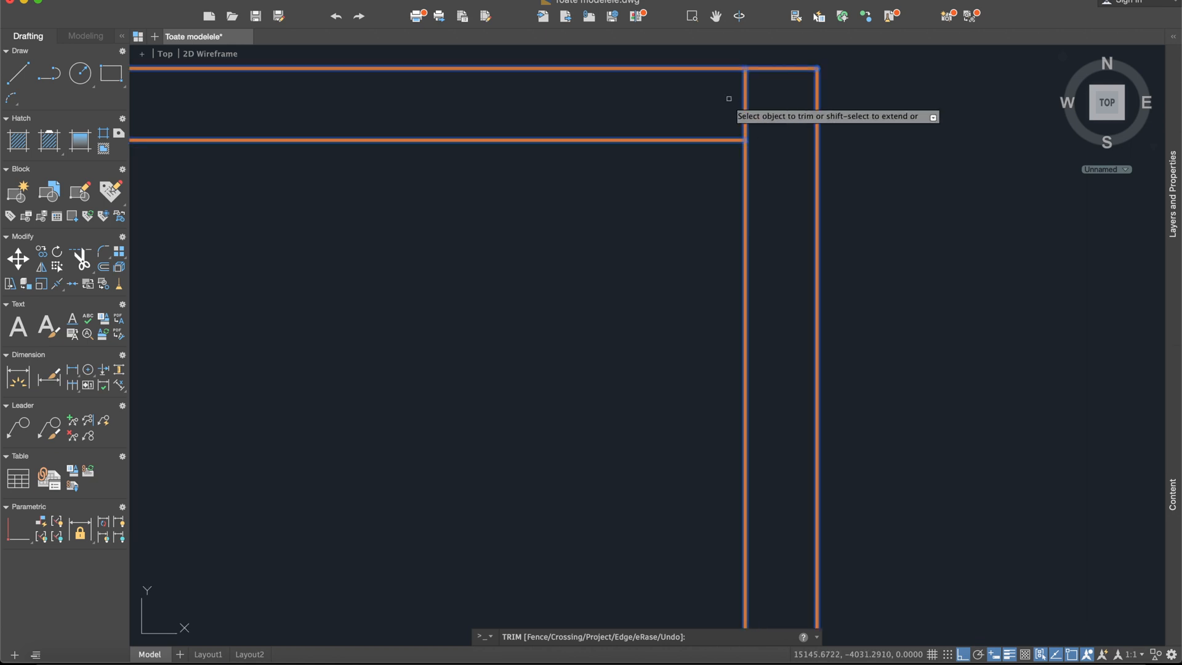
{"action": "left_click", "coordinate": [746, 99]}
{"action": "scroll", "coordinate": [853, 130], "scroll_direction": "down", "scroll_amount": 3}
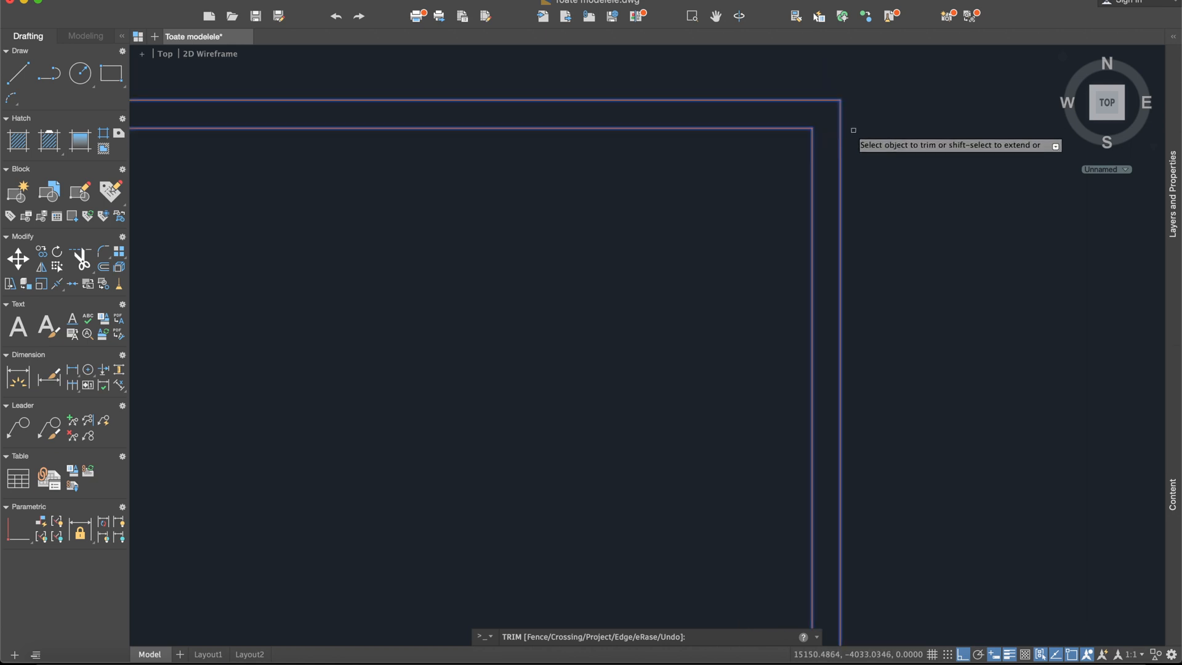
{"action": "key", "text": "Escape"}
- Examine the door opening beside the first window in the floor plan, its dimension and the reference plan
{"action": "scroll", "coordinate": [858, 165], "scroll_direction": "down", "scroll_amount": 6}
{"action": "middle_click_drag", "start_coordinate": [858, 172], "coordinate": [728, 343]}
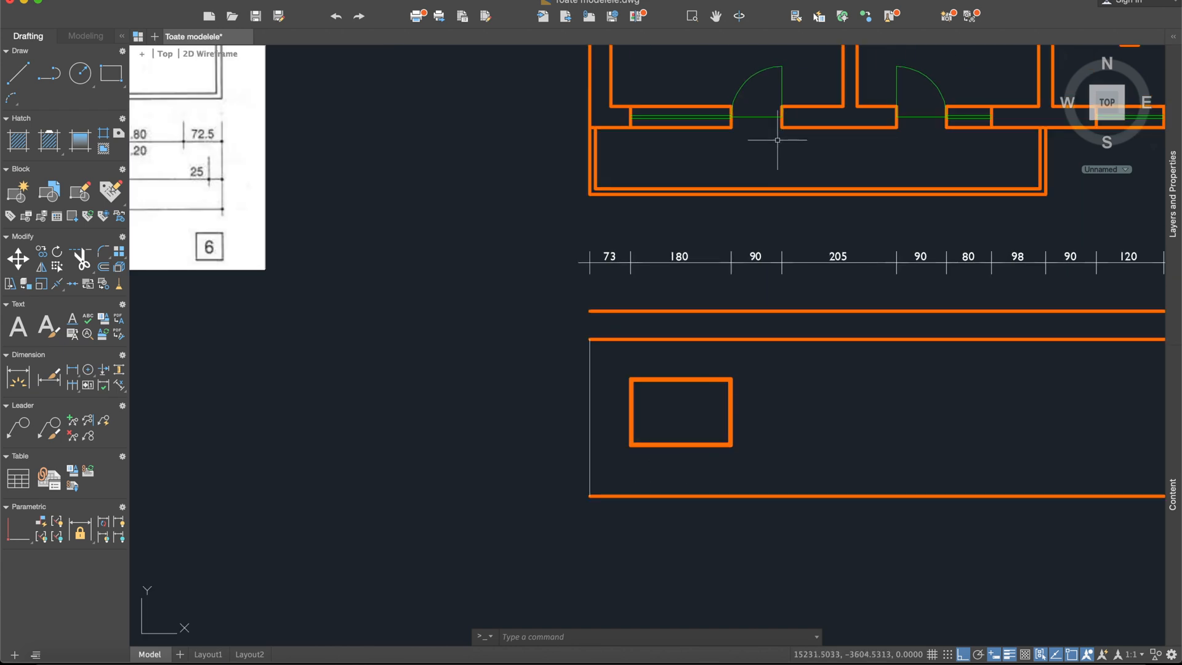
{"action": "scroll", "coordinate": [777, 141], "scroll_direction": "up", "scroll_amount": 8}
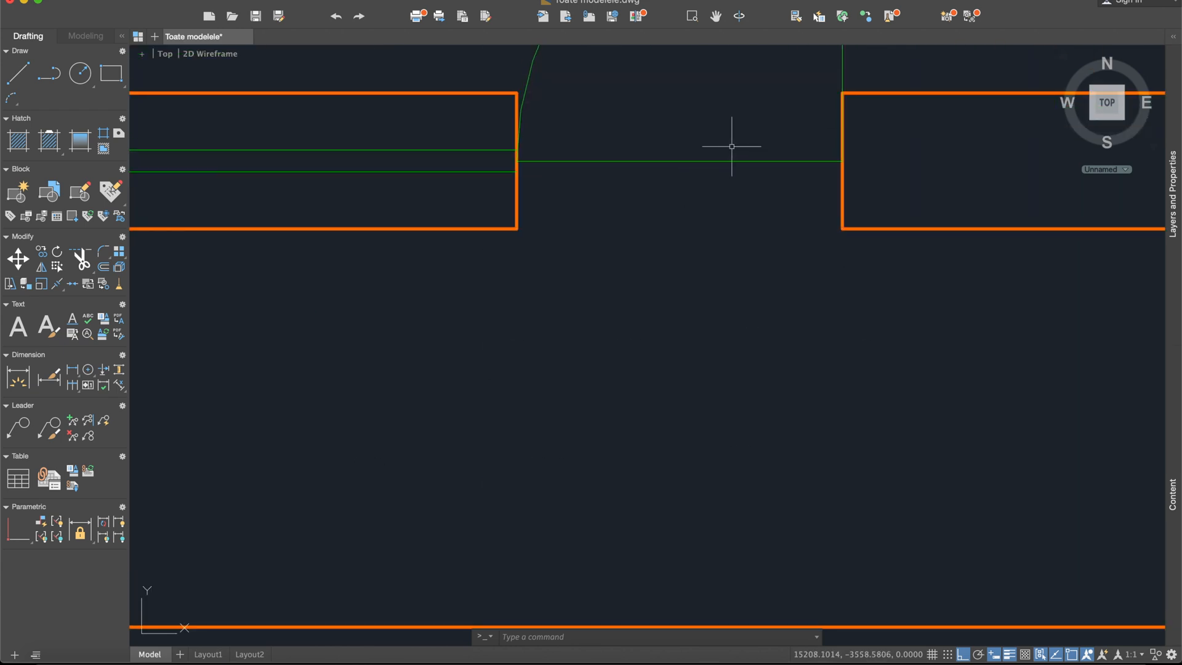
{"action": "middle_click_drag", "start_coordinate": [723, 148], "coordinate": [709, 246]}
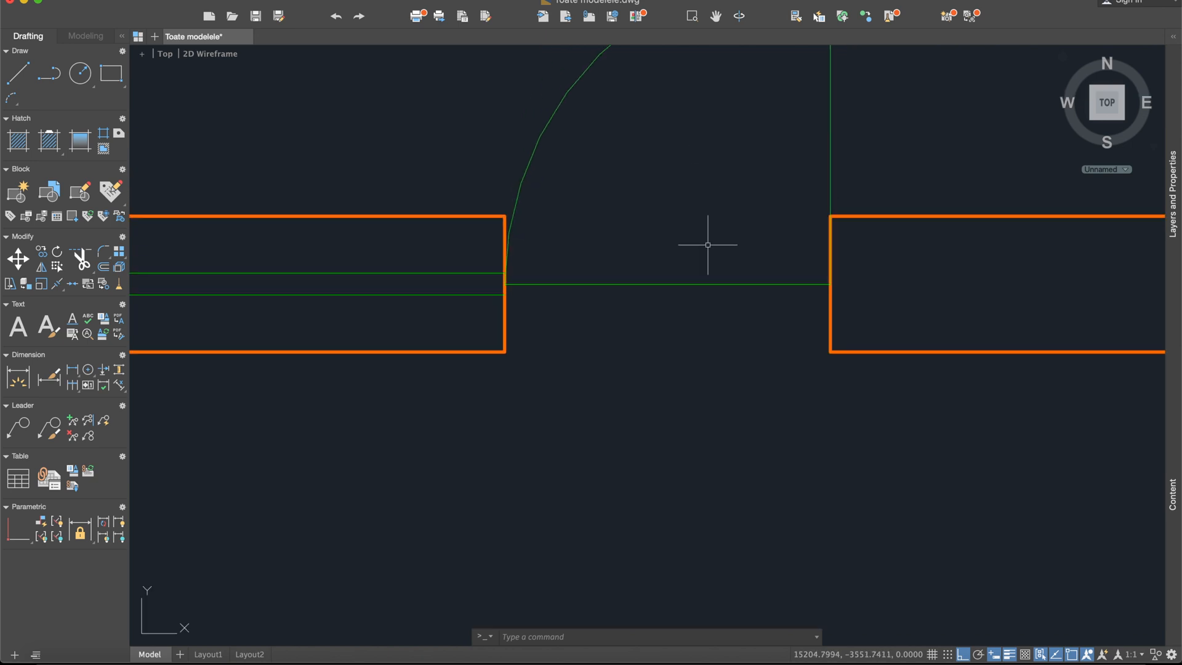
{"action": "scroll", "coordinate": [821, 327], "scroll_direction": "down", "scroll_amount": 8}
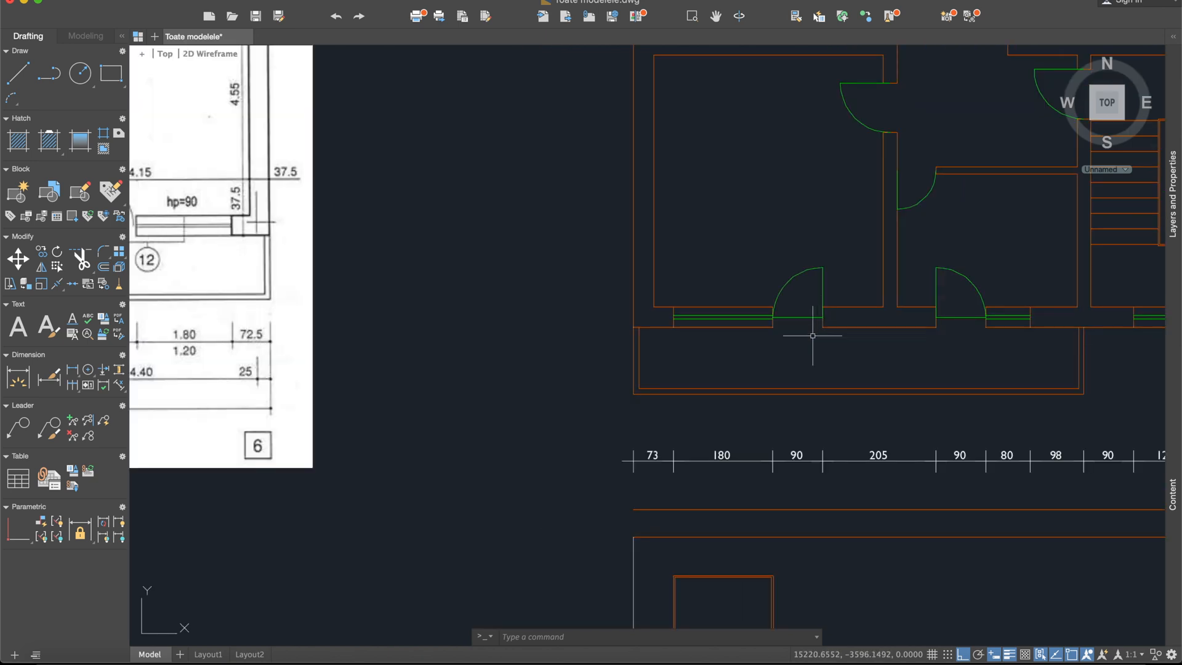
{"action": "middle_click_drag", "start_coordinate": [816, 365], "coordinate": [779, 252]}
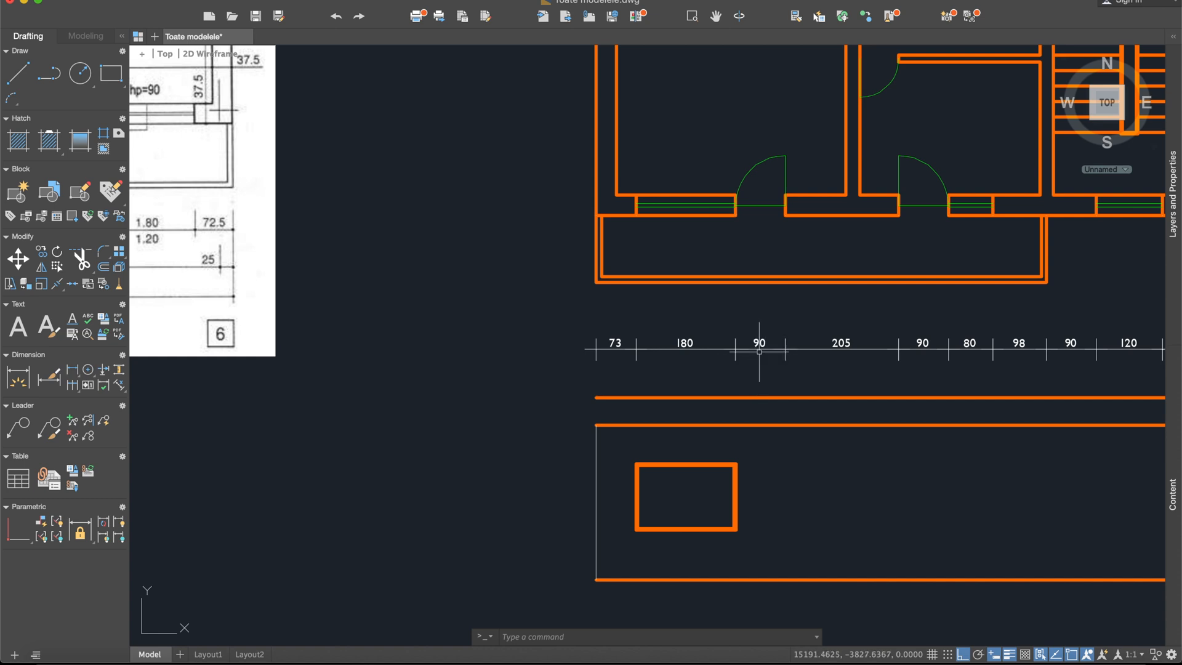
{"action": "scroll", "coordinate": [752, 363], "scroll_direction": "down", "scroll_amount": 5}
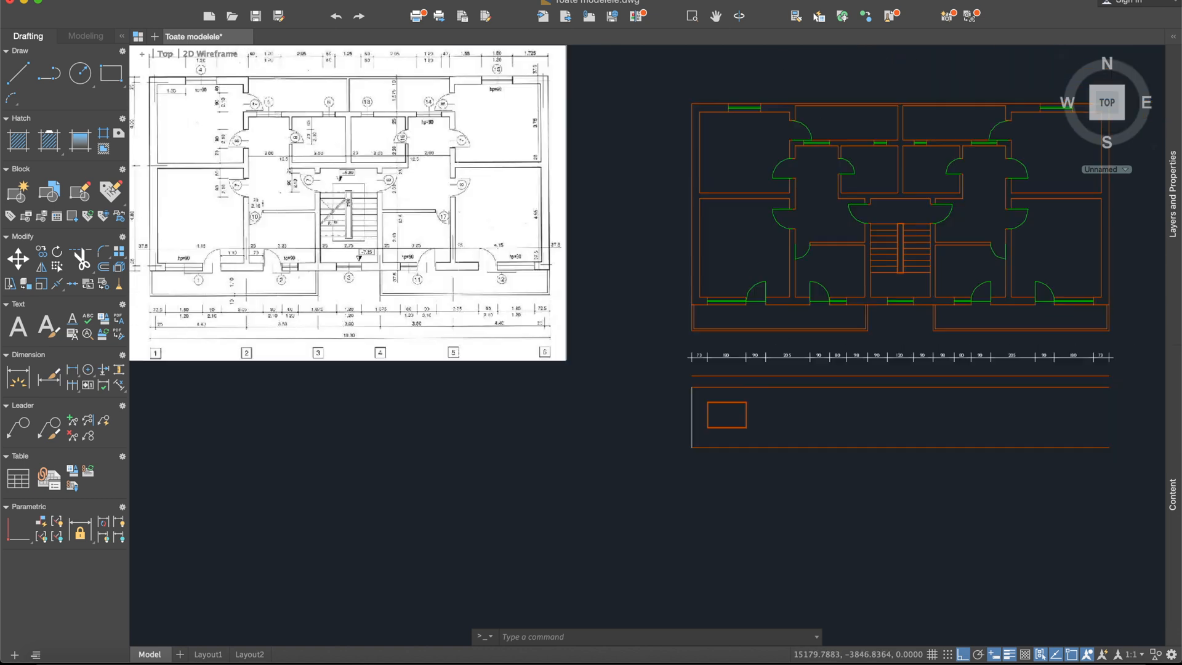
{"action": "scroll", "coordinate": [528, 357], "scroll_direction": "up", "scroll_amount": 6}
{"action": "scroll", "coordinate": [715, 250], "scroll_direction": "down", "scroll_amount": 5}
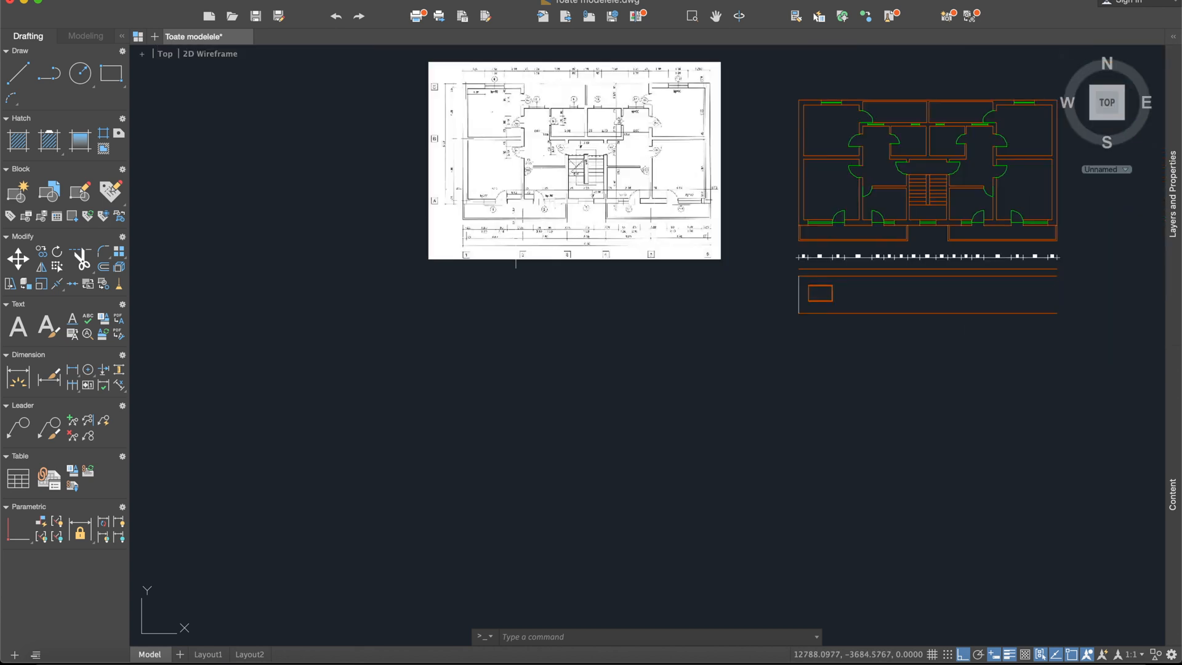
{"action": "scroll", "coordinate": [715, 250], "scroll_direction": "up", "scroll_amount": 4}
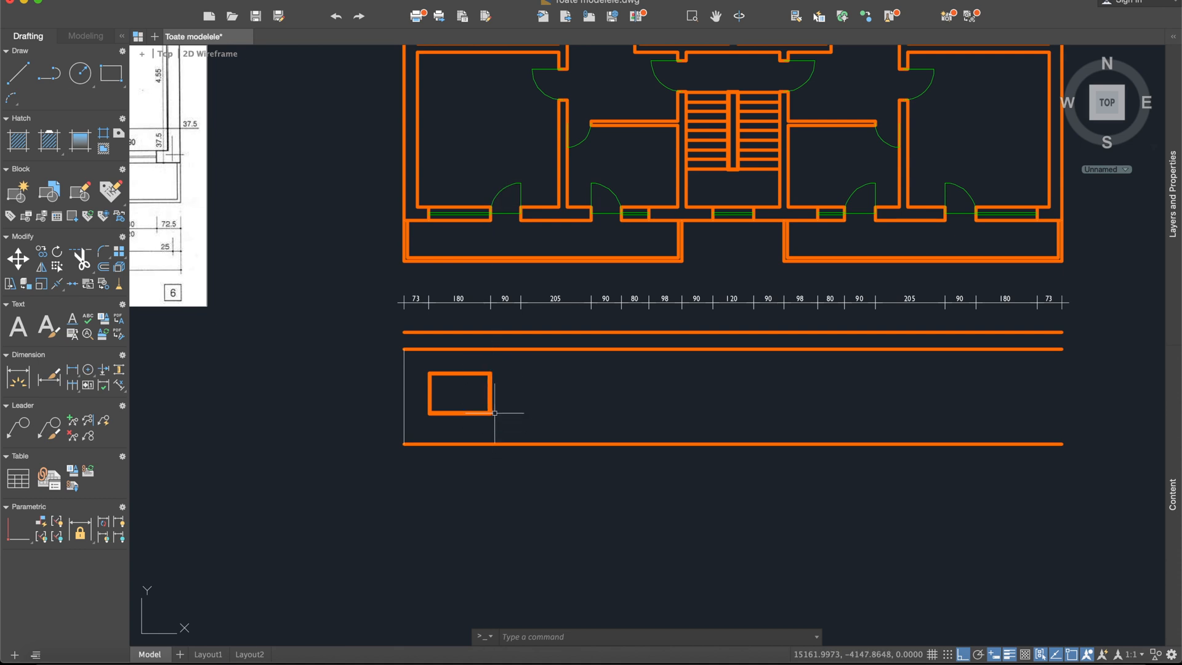
{"action": "scroll", "coordinate": [497, 398], "scroll_direction": "up", "scroll_amount": 4}
{"action": "scroll", "coordinate": [496, 398], "scroll_direction": "down", "scroll_amount": 2}
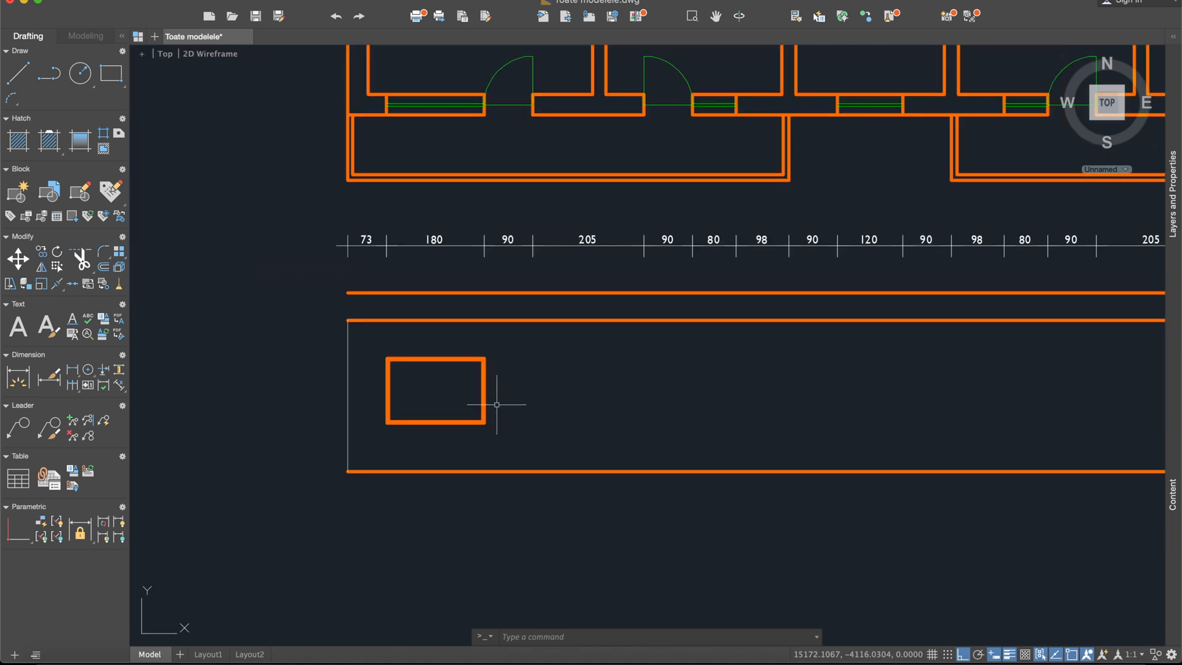
- Draw a vertical line from the window's lower right corner down to the base line and continue it slightly below
{"action": "left_click", "coordinate": [18, 72]}
{"action": "scroll", "coordinate": [487, 370], "scroll_direction": "up", "scroll_amount": 5}
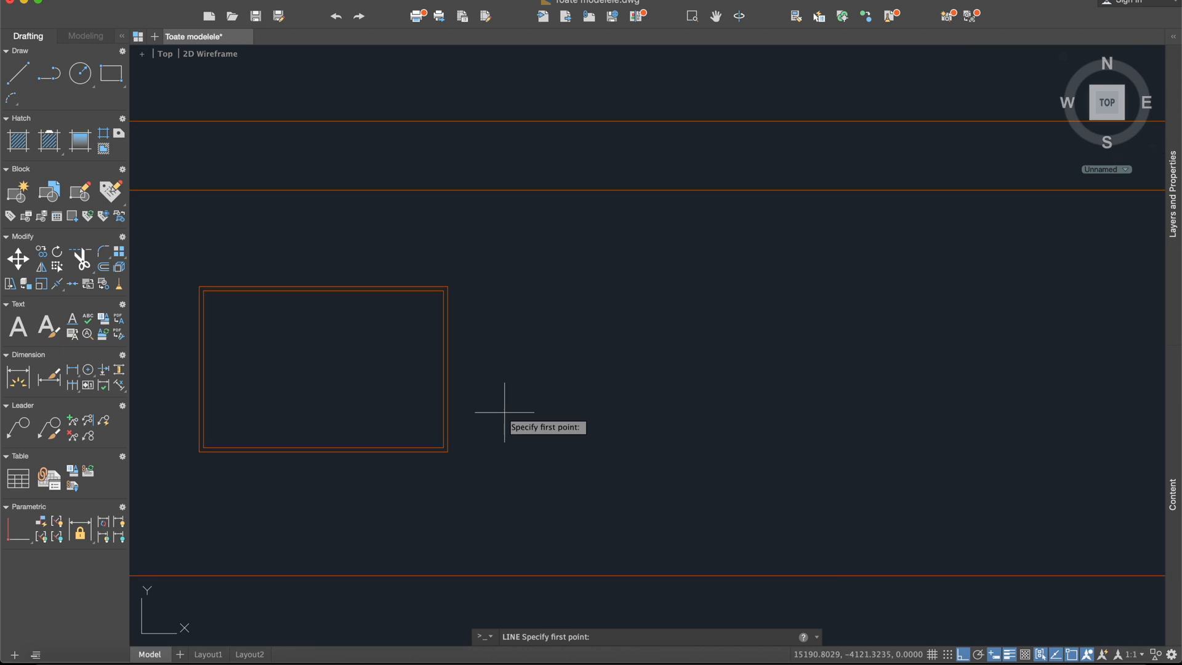
{"action": "scroll", "coordinate": [477, 366], "scroll_direction": "up", "scroll_amount": 3}
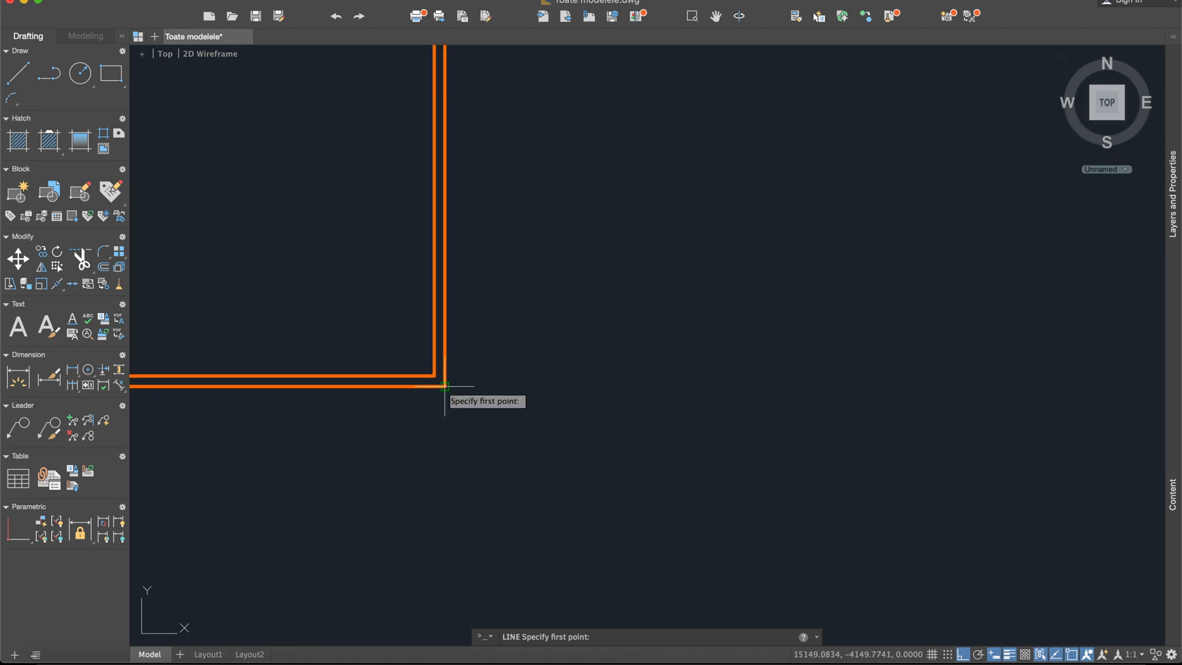
{"action": "left_click", "coordinate": [444, 386]}
{"action": "middle_click_drag", "start_coordinate": [443, 514], "coordinate": [461, 277]}
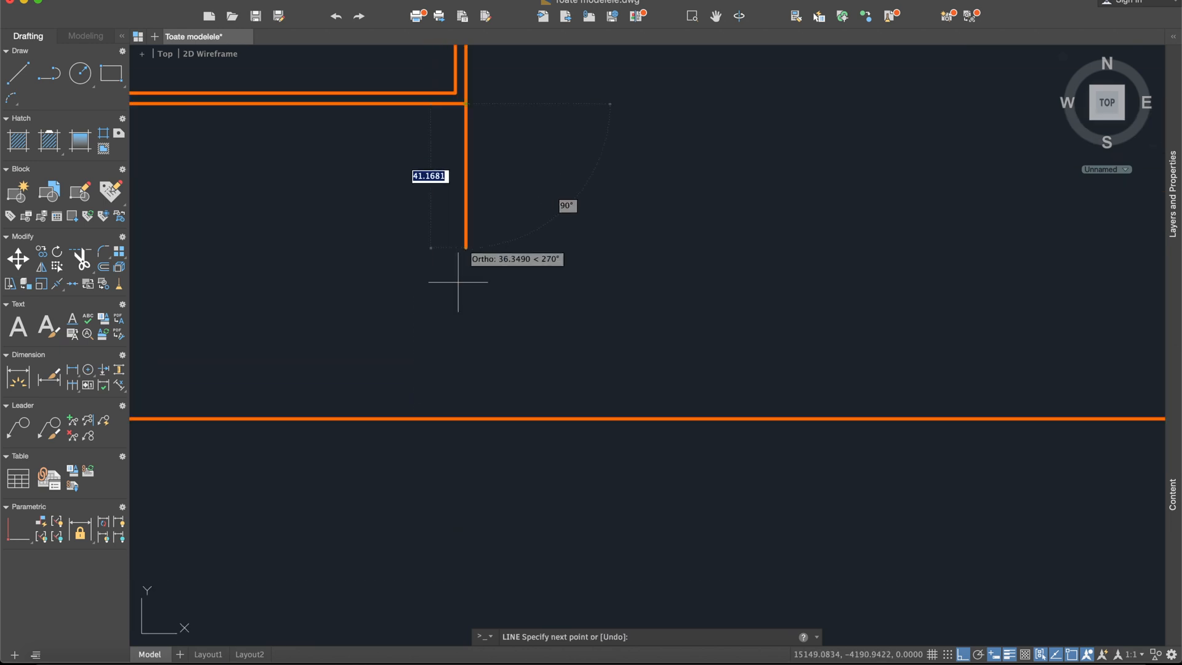
{"action": "left_click", "coordinate": [465, 418]}
{"action": "left_click", "coordinate": [462, 412]}
{"action": "left_click", "coordinate": [467, 459]}
{"action": "key", "text": "Escape"}
- Shorten the vertical segment under the window by moving its upper endpoint down to just above the base line
{"action": "left_click", "coordinate": [466, 334]}
{"action": "left_click", "coordinate": [466, 104]}
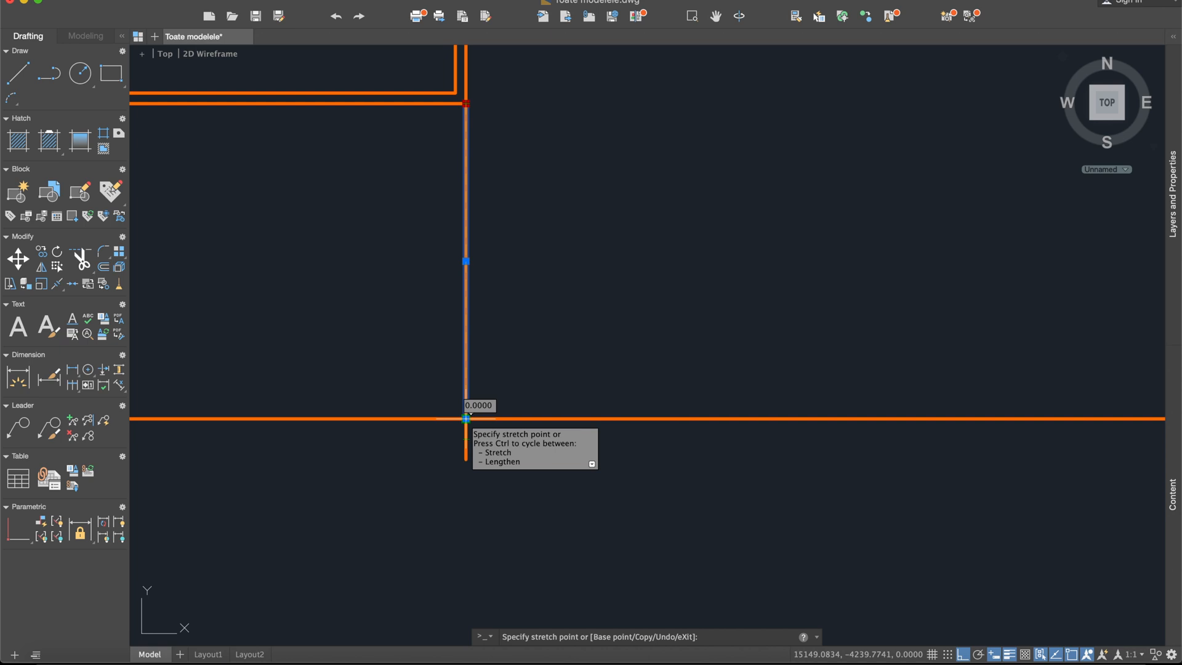
{"action": "scroll", "coordinate": [467, 419], "scroll_direction": "up", "scroll_amount": 4}
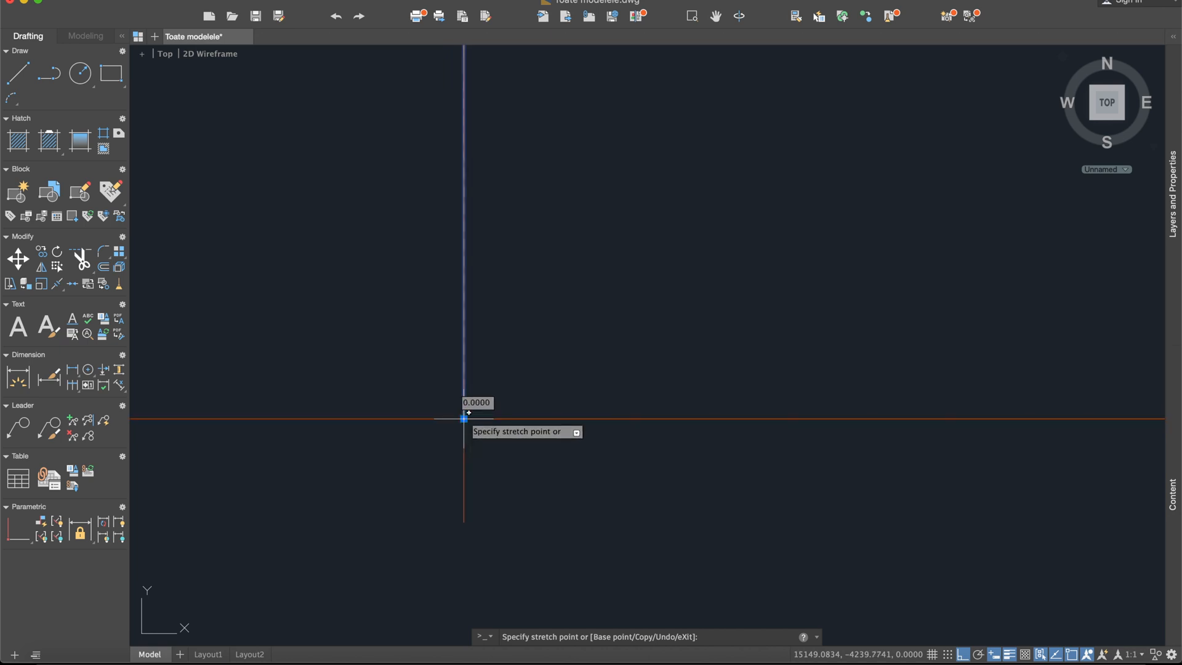
{"action": "left_click", "coordinate": [464, 379]}
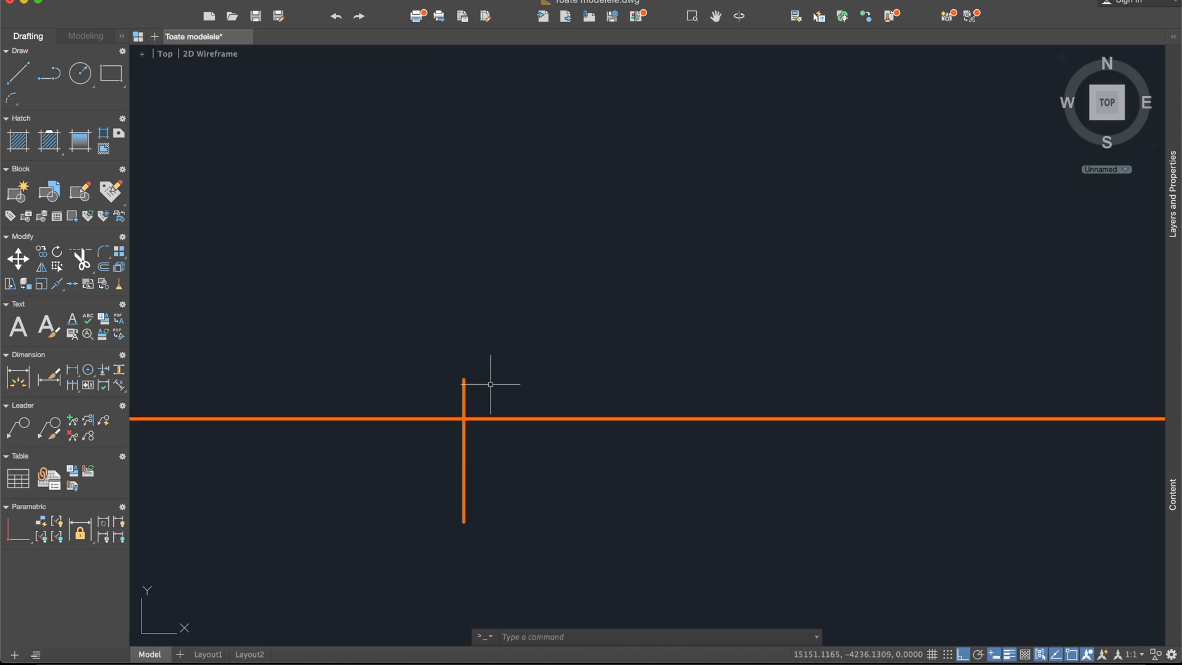
{"action": "type", "text": "tr"}
{"action": "key", "text": "Return"}
{"action": "left_click", "coordinate": [614, 468]}
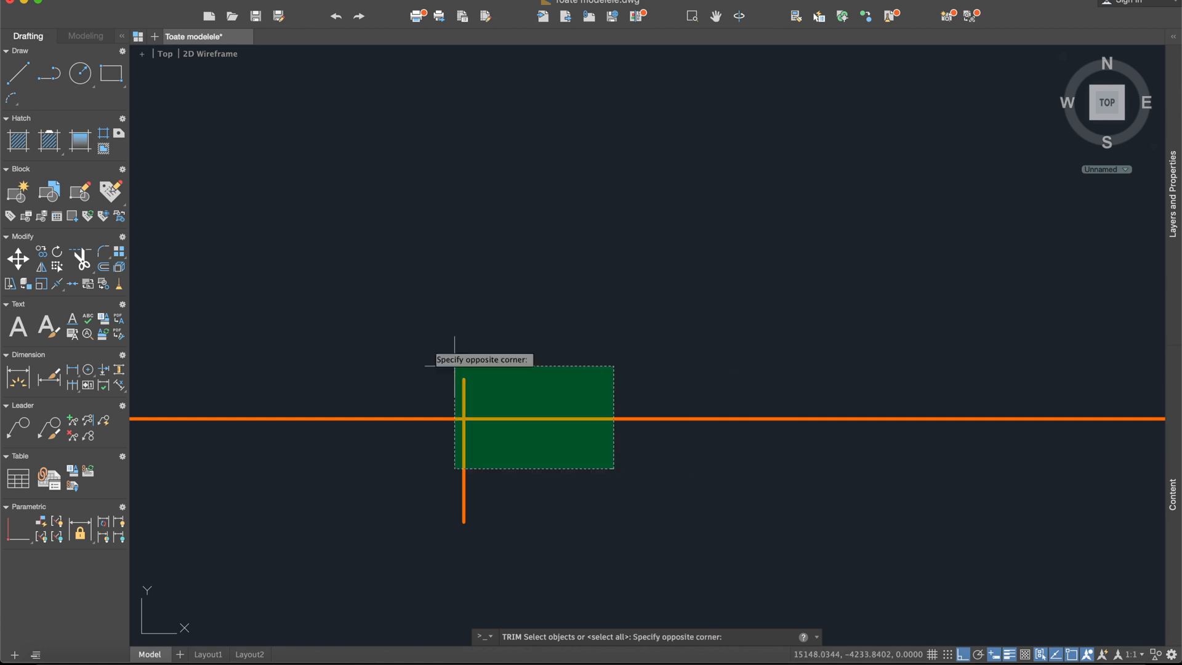
{"action": "left_click", "coordinate": [454, 365]}
{"action": "key", "text": "Return"}
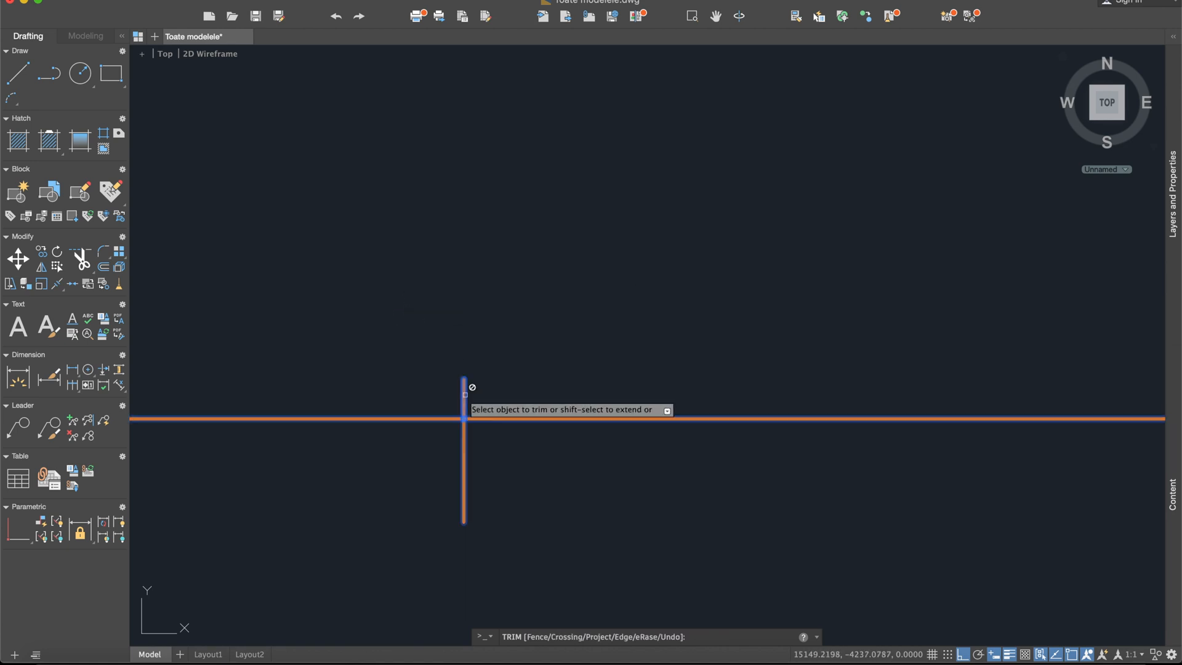
{"action": "key", "text": "Escape"}
- Delete the short vertical segment just above the base line below the window's right edge
{"action": "left_click", "coordinate": [464, 399]}
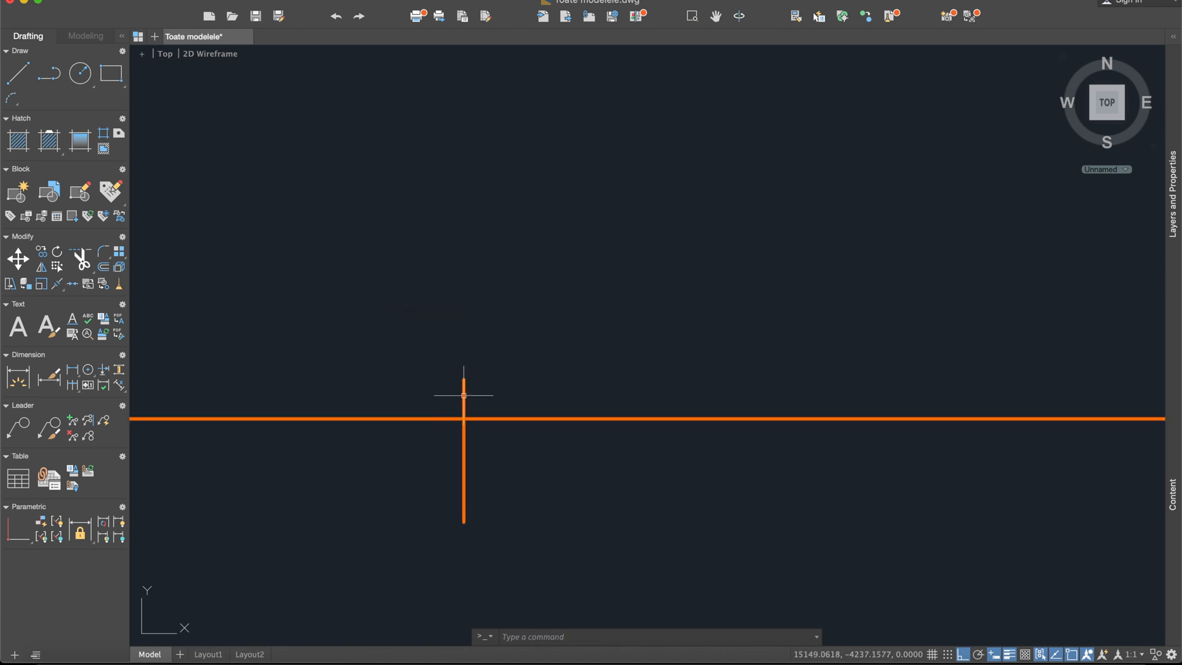
{"action": "key", "text": "Delete"}
{"action": "scroll", "coordinate": [536, 277], "scroll_direction": "down", "scroll_amount": 5}
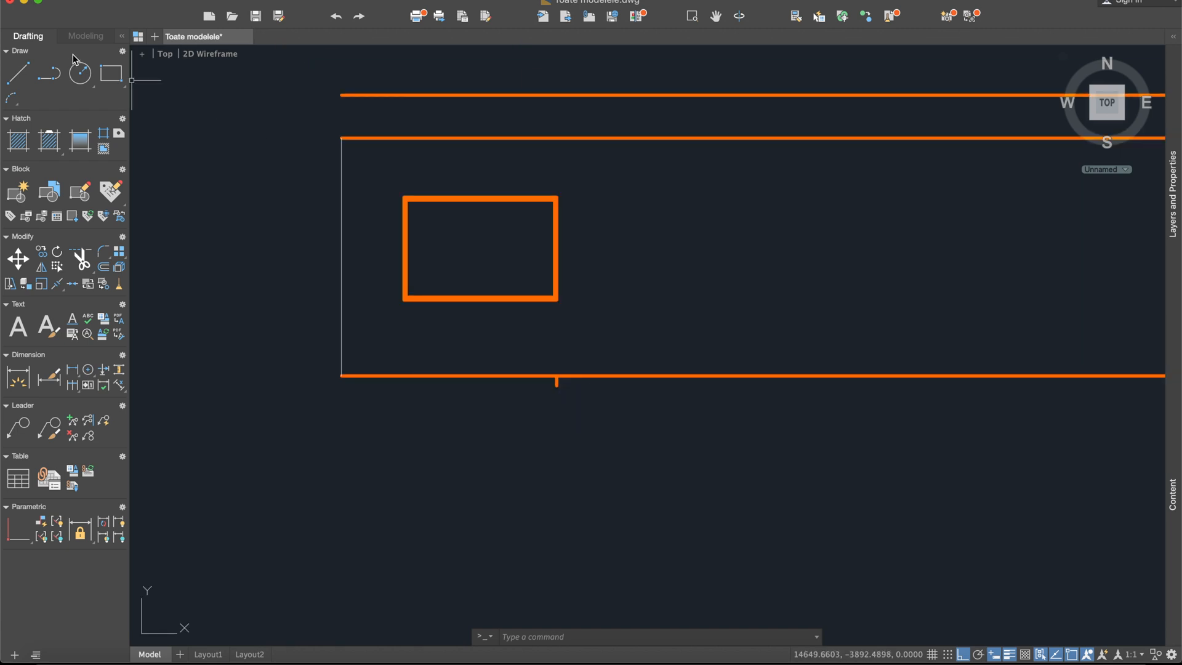
- Draw the door outline up the window's right side, 90 across and 210 down, and remove the vertical stub below the base line
{"action": "left_click", "coordinate": [30, 64]}
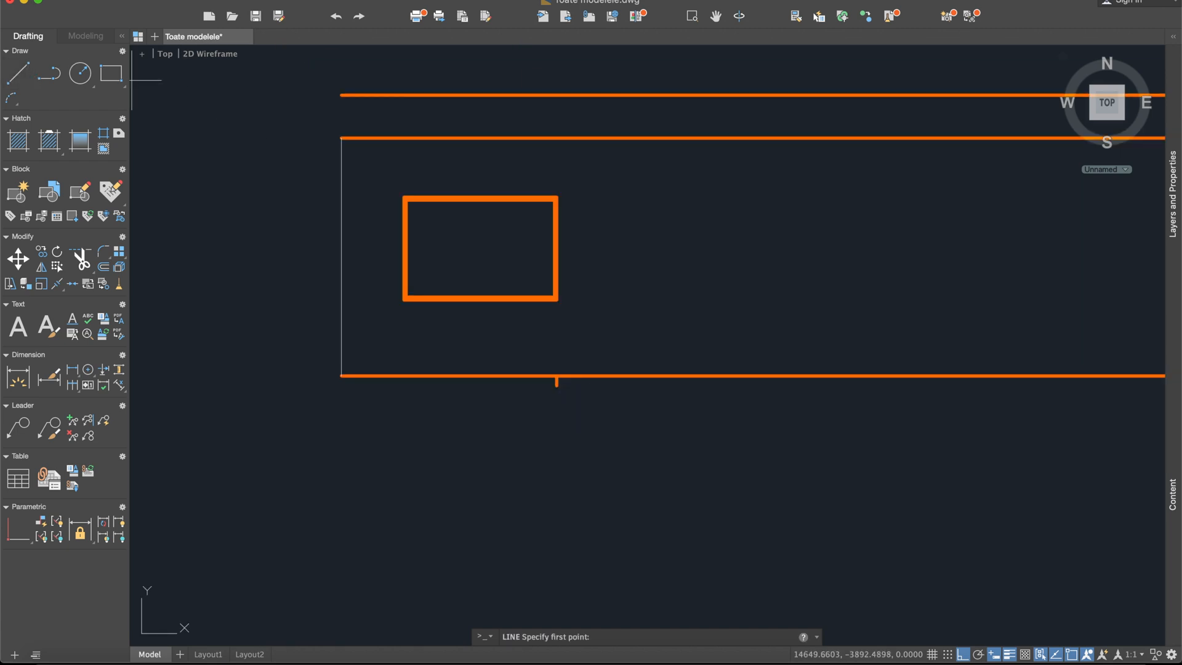
{"action": "left_click", "coordinate": [557, 375]}
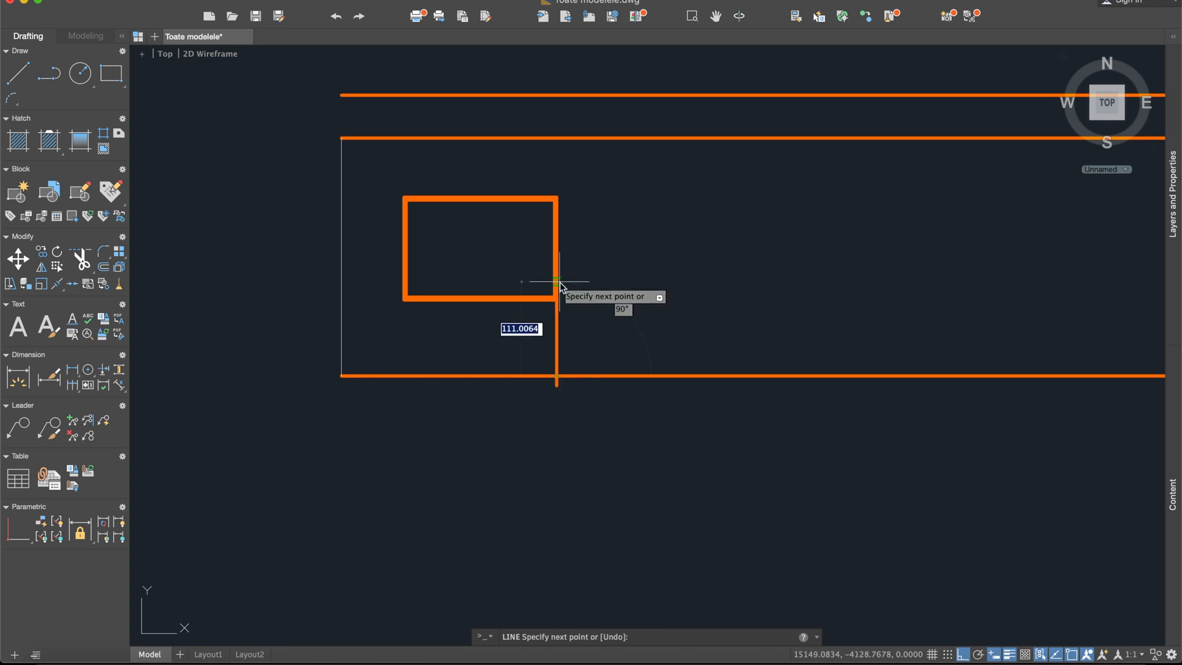
{"action": "left_click", "coordinate": [557, 197]}
{"action": "type", "text": "90"}
{"action": "key", "text": "Return"}
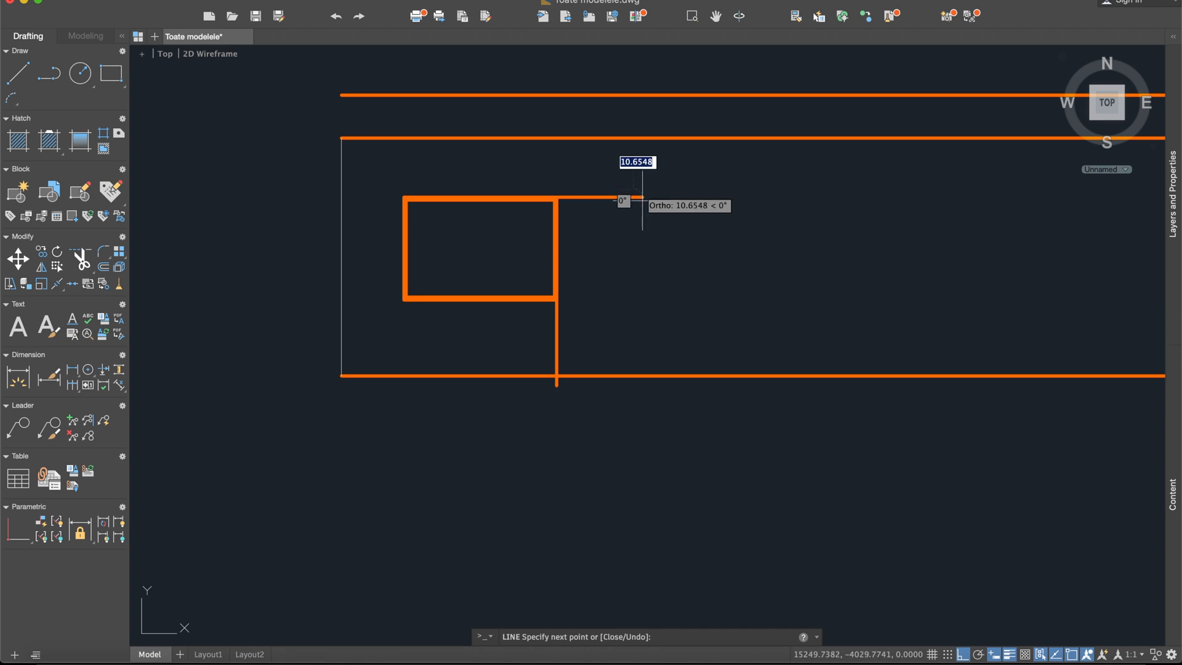
{"action": "type", "text": "210"}
{"action": "key", "text": "Return"}
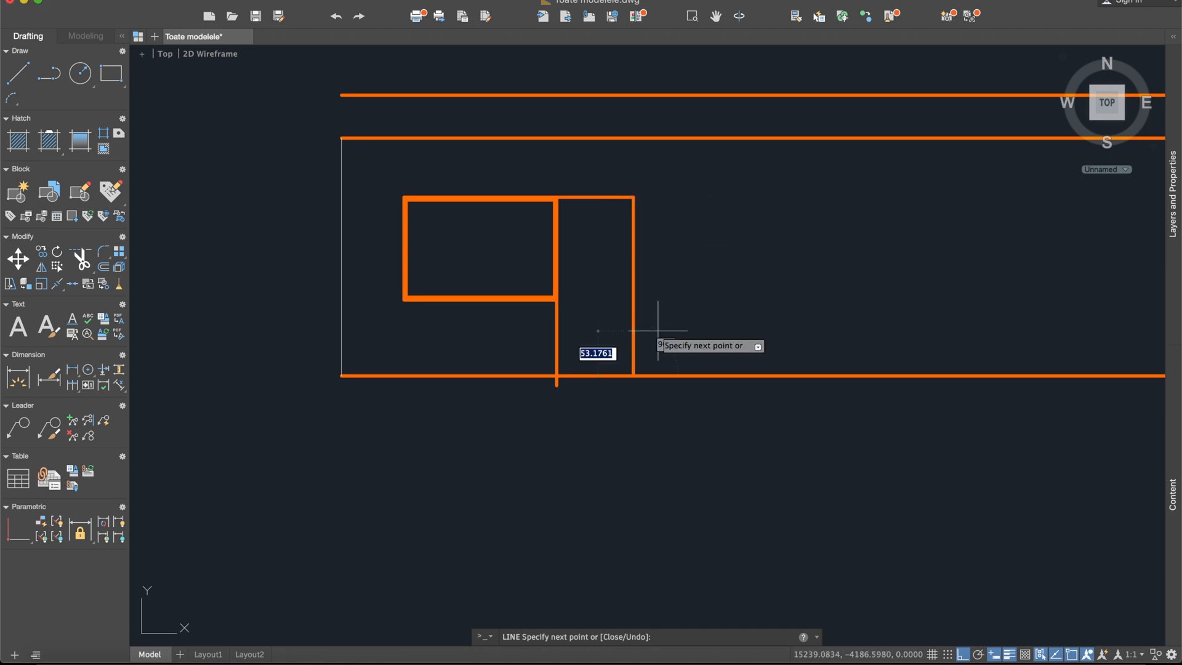
{"action": "key", "text": "Escape"}
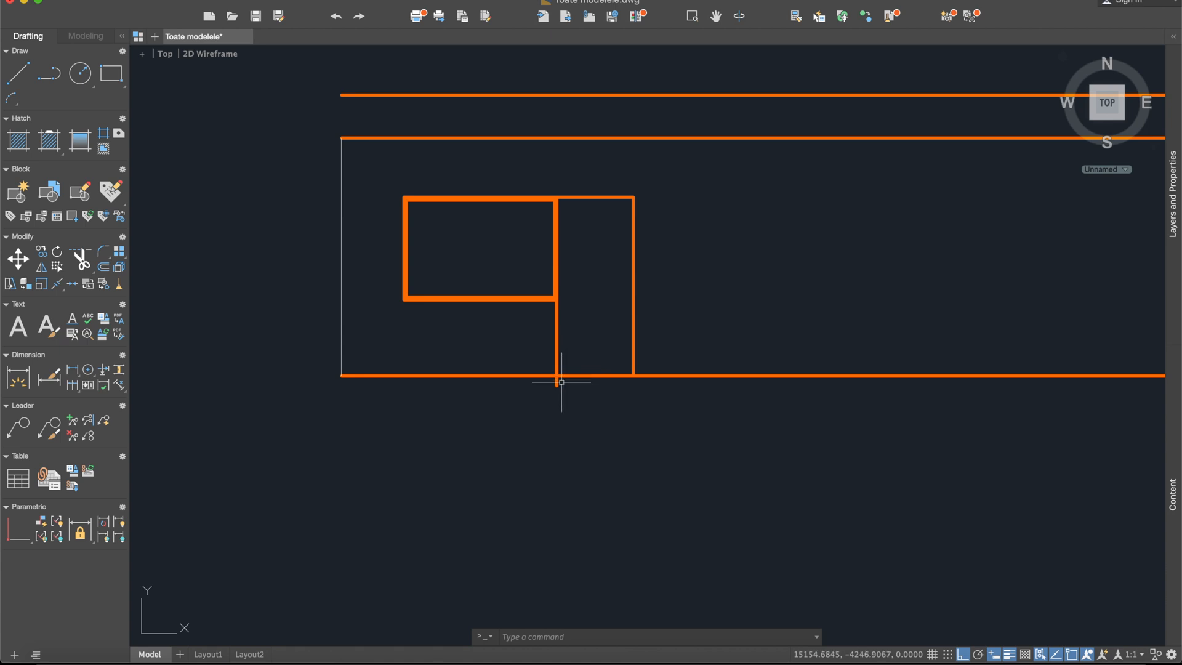
{"action": "mouse_move", "coordinate": [557, 384]}
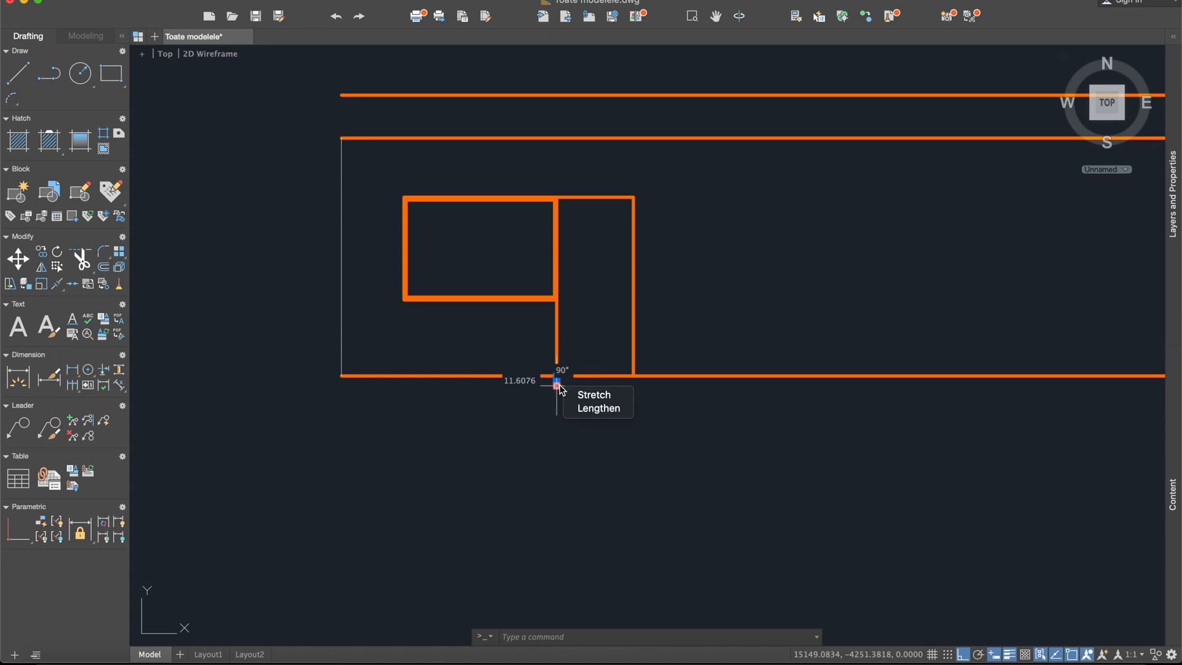
{"action": "key", "text": "Escape"}
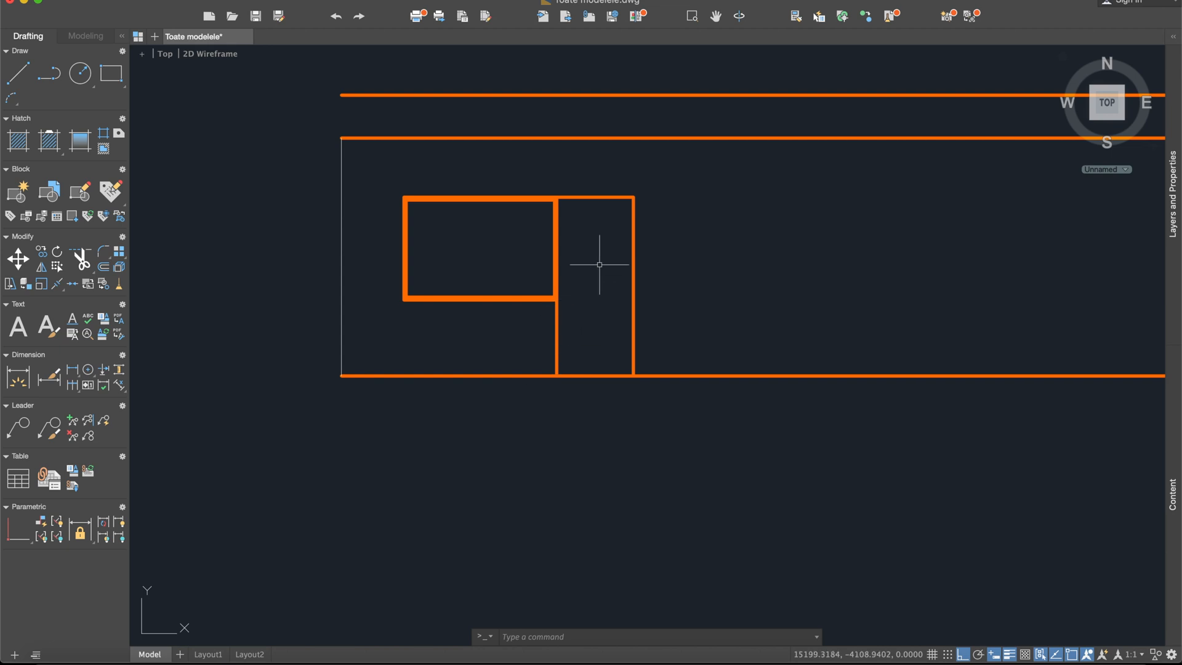
- Offset the door's left, top and right outline lines inward by 3 to form the frame
{"action": "scroll", "coordinate": [600, 265], "scroll_direction": "up", "scroll_amount": 6}
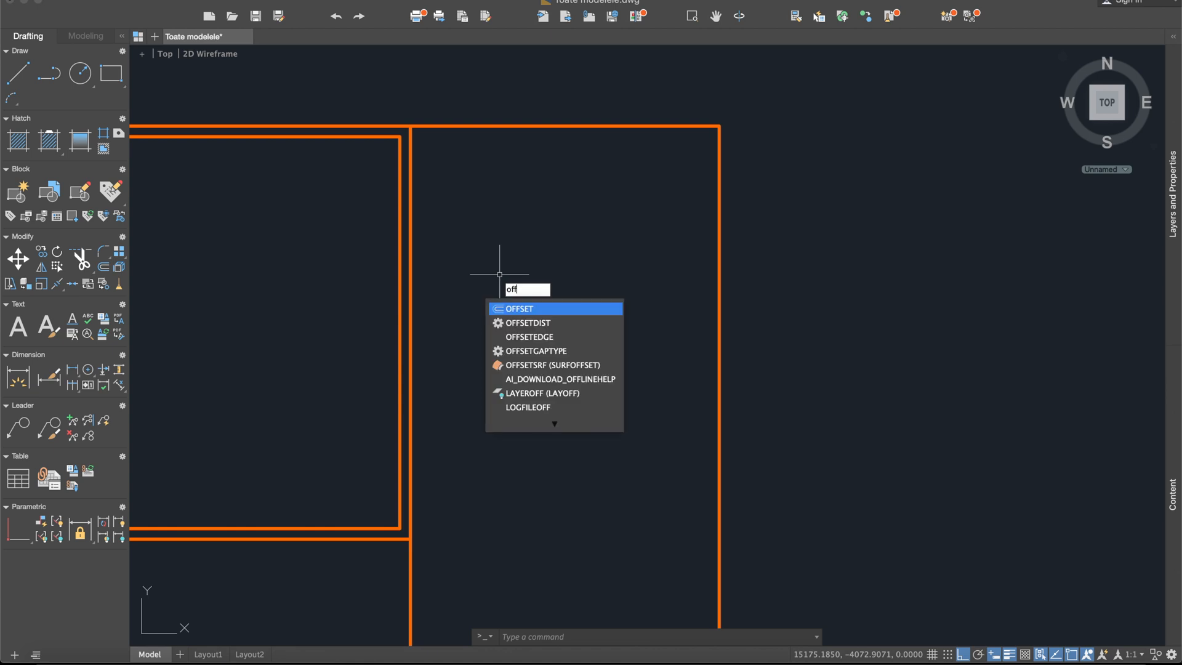
{"action": "key", "text": "Return"}
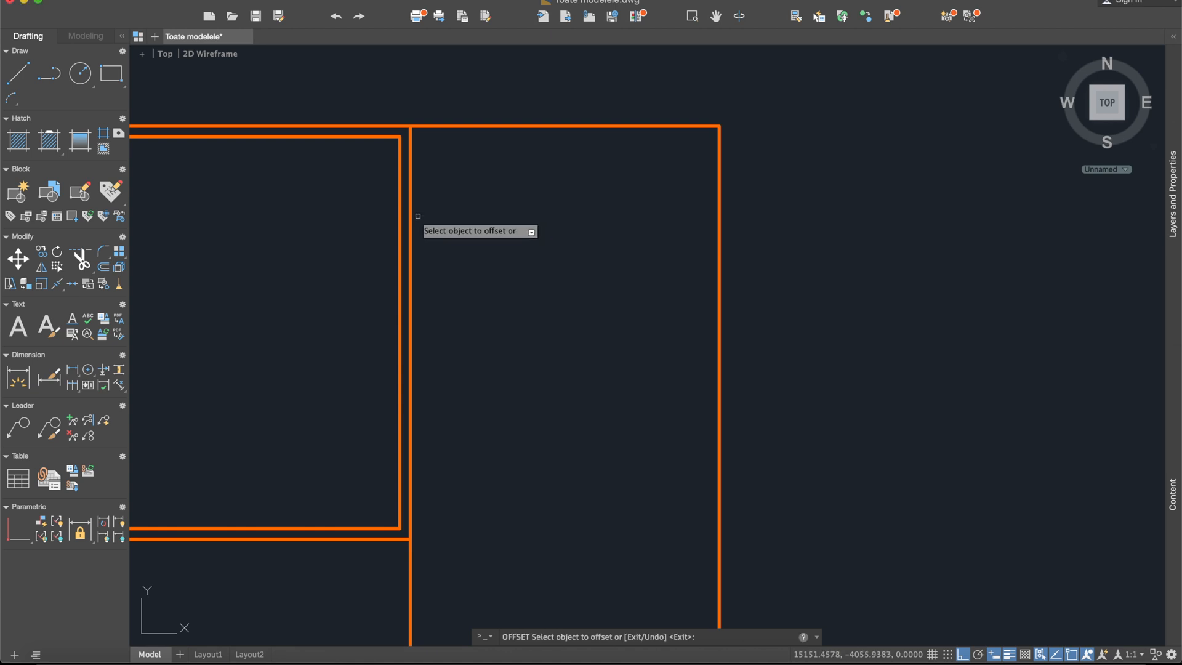
{"action": "left_click", "coordinate": [412, 215]}
{"action": "left_click", "coordinate": [475, 205]}
{"action": "left_click", "coordinate": [552, 127]}
{"action": "left_click", "coordinate": [660, 183]}
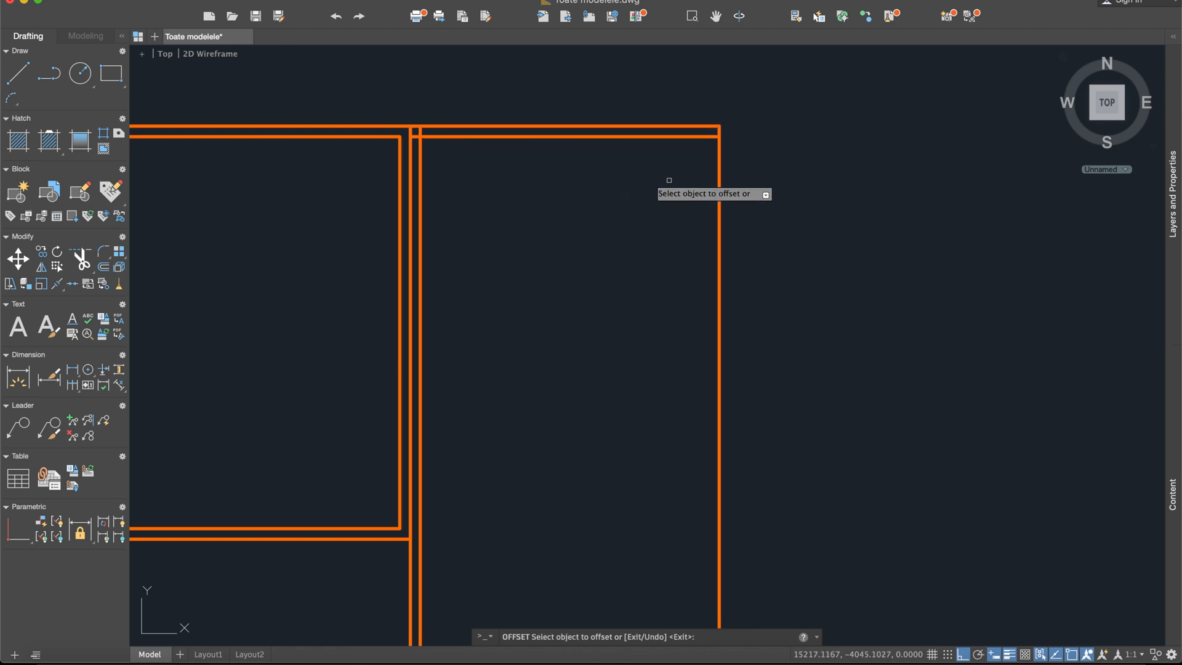
{"action": "left_click", "coordinate": [719, 181]}
{"action": "left_click", "coordinate": [667, 185]}
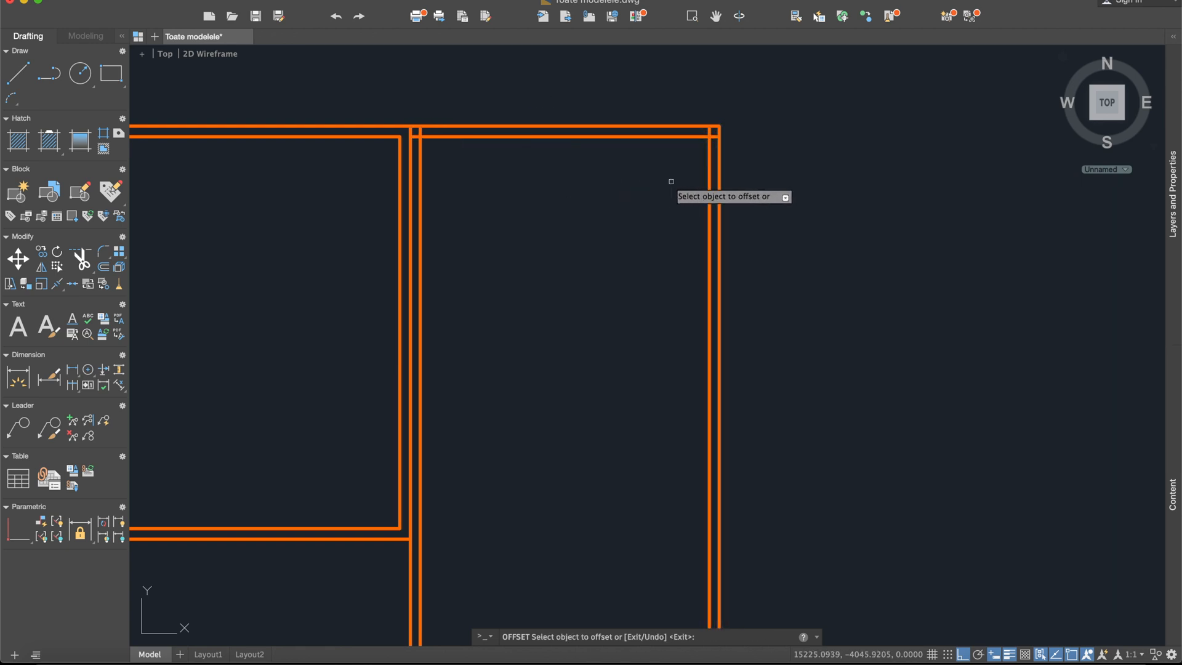
{"action": "key", "text": "Escape"}
- Offset the door's inner top frame line down to just above the base line to form the frame's lower edge
{"action": "scroll", "coordinate": [652, 259], "scroll_direction": "down", "scroll_amount": 2}
{"action": "middle_click_drag", "start_coordinate": [657, 270], "coordinate": [650, 236]}
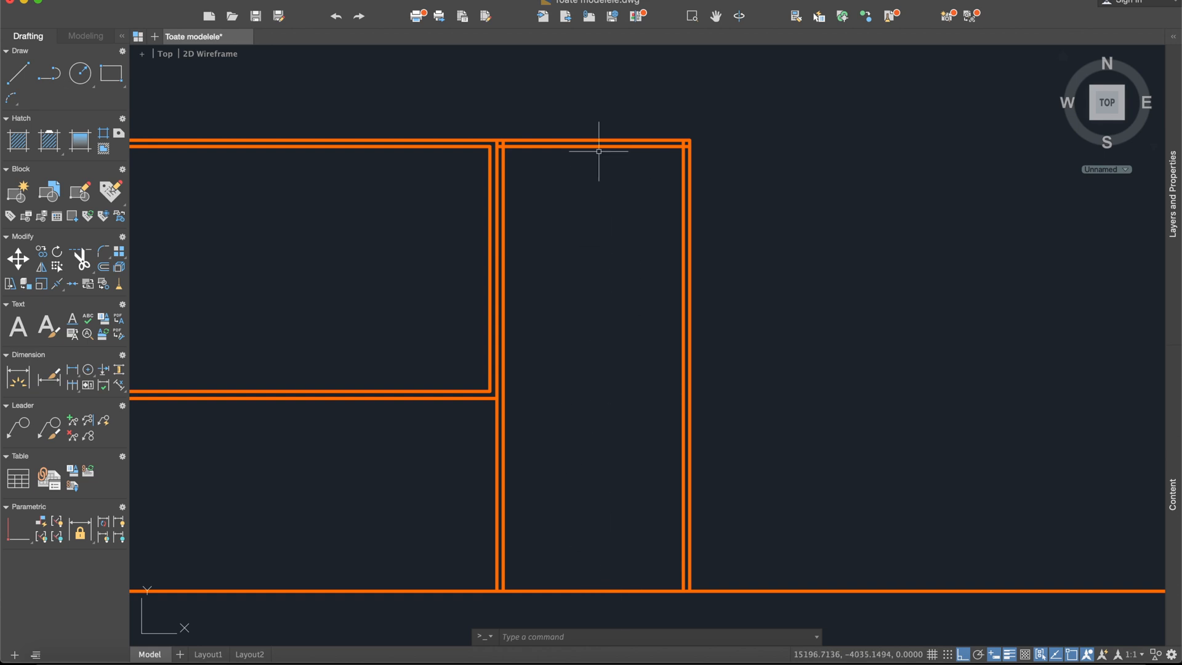
{"action": "scroll", "coordinate": [599, 151], "scroll_direction": "up", "scroll_amount": 2}
{"action": "middle_click_drag", "start_coordinate": [604, 391], "coordinate": [586, 288]}
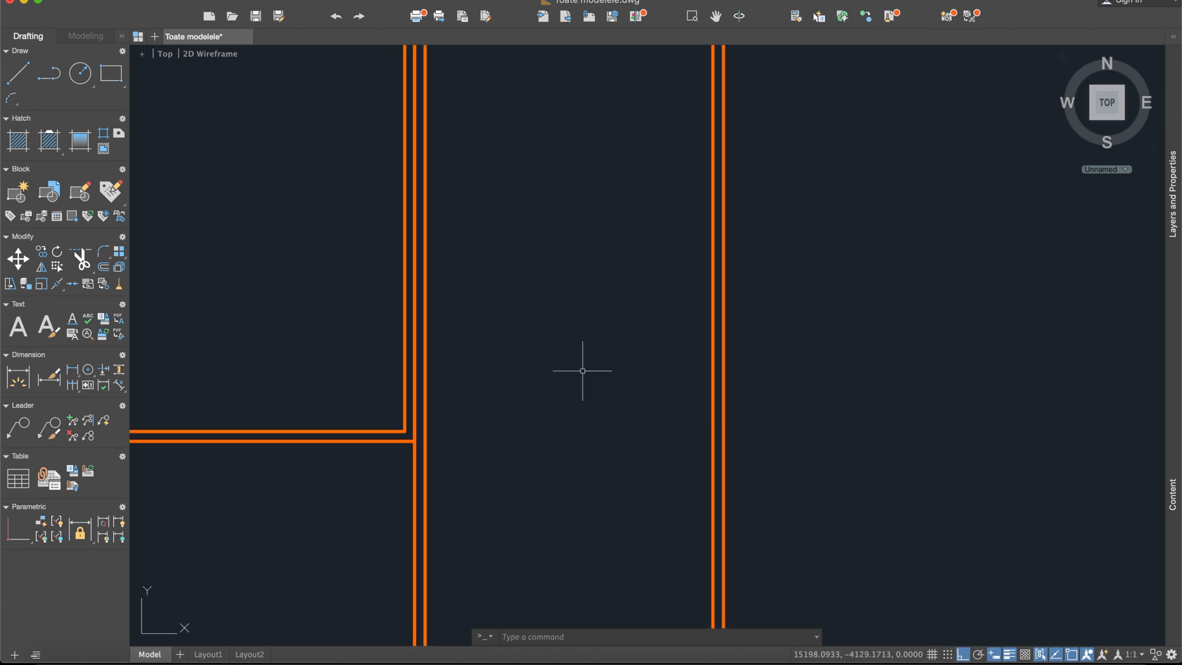
{"action": "middle_click_drag", "start_coordinate": [587, 587], "coordinate": [592, 525]}
{"action": "scroll", "coordinate": [604, 599], "scroll_direction": "down", "scroll_amount": 4}
{"action": "middle_click_drag", "start_coordinate": [605, 597], "coordinate": [602, 470]}
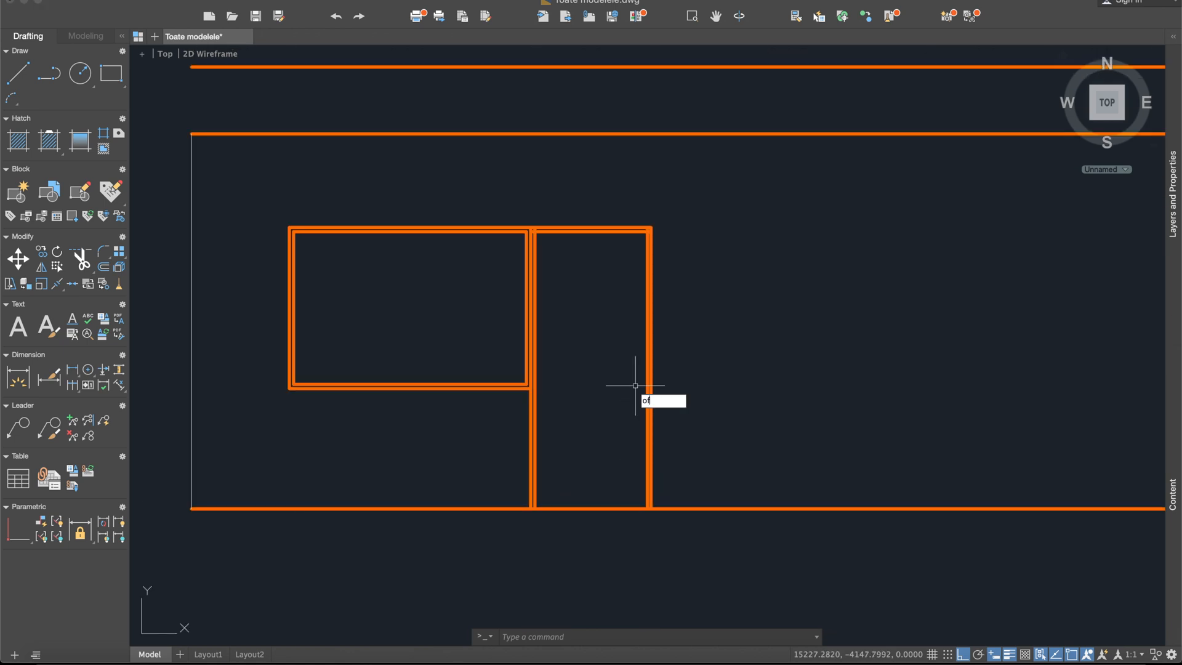
{"action": "key", "text": "Return"}
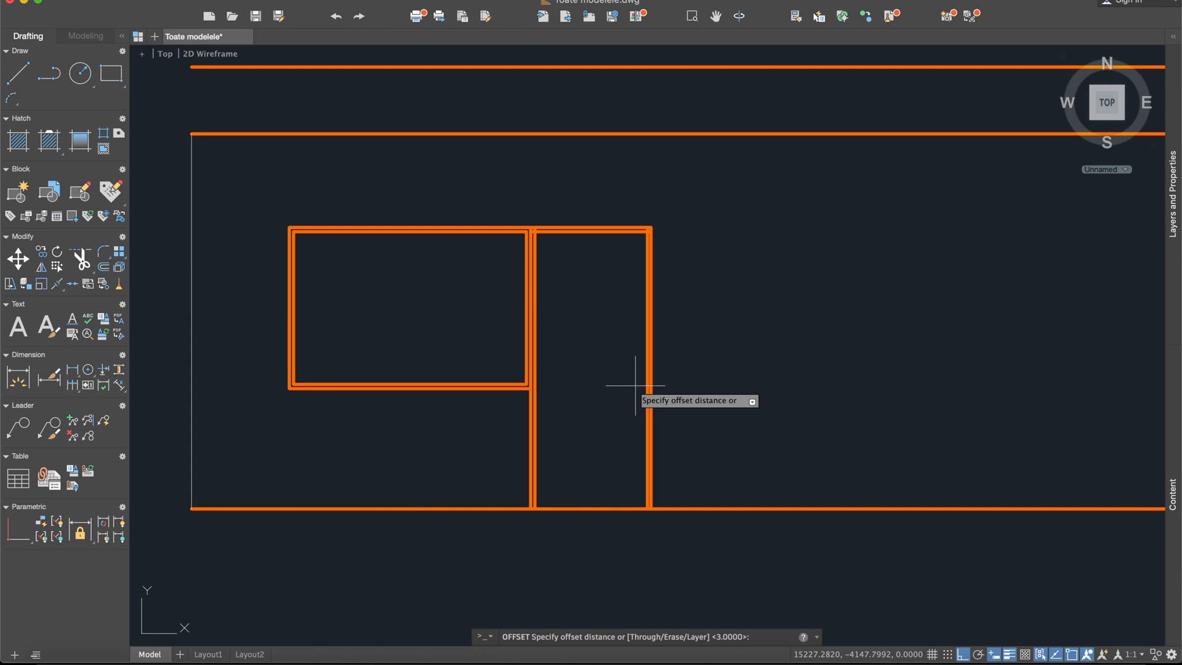
{"action": "key", "text": "Return"}
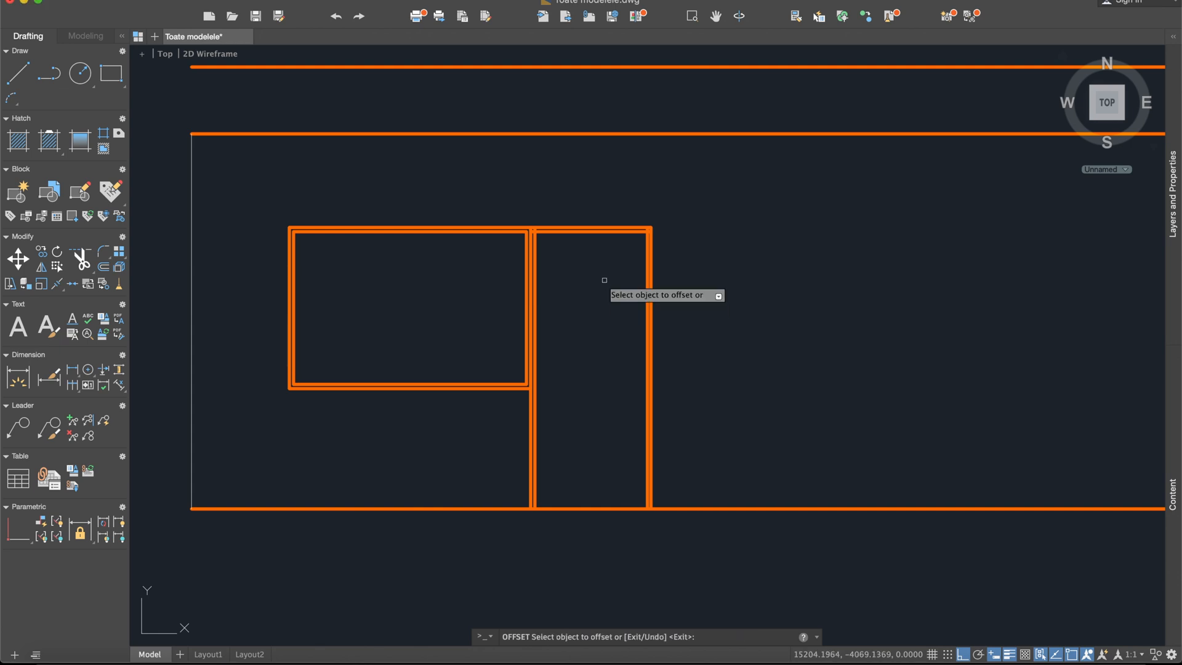
{"action": "left_click", "coordinate": [604, 232]}
{"action": "left_click", "coordinate": [588, 321]}
{"action": "key", "text": "Escape"}
- Fillet the inner frame lines into clean corners at the door's lower left and lower right
{"action": "scroll", "coordinate": [584, 528], "scroll_direction": "up", "scroll_amount": 6}
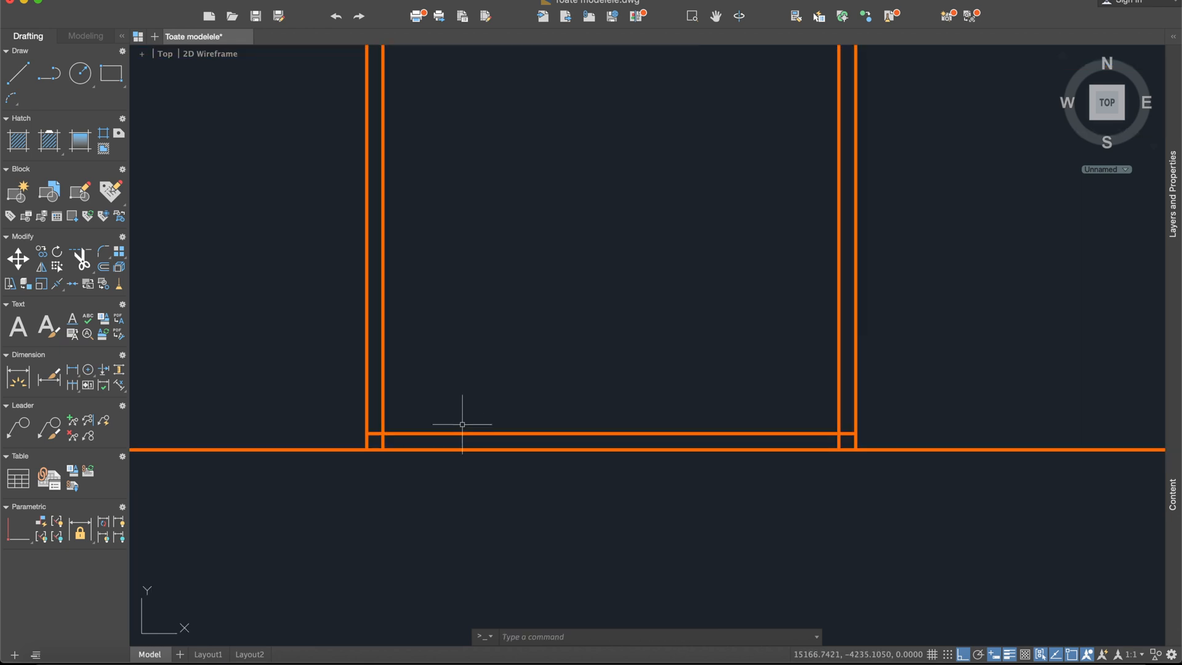
{"action": "scroll", "coordinate": [462, 425], "scroll_direction": "down", "scroll_amount": 4}
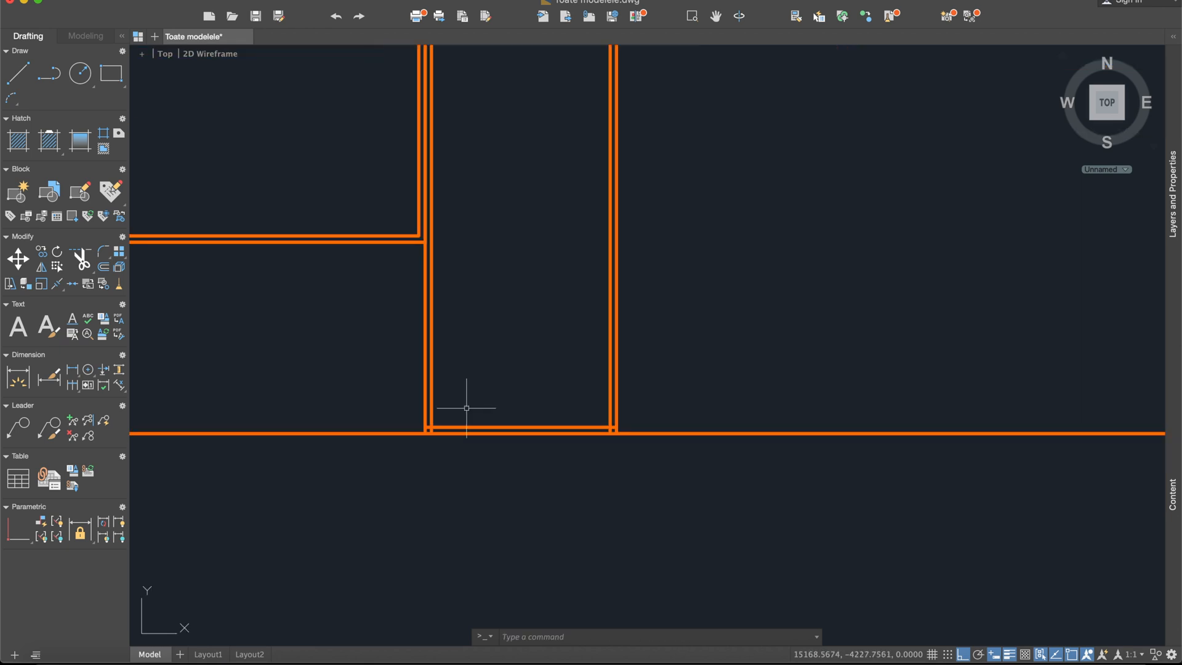
{"action": "type", "text": "llet"}
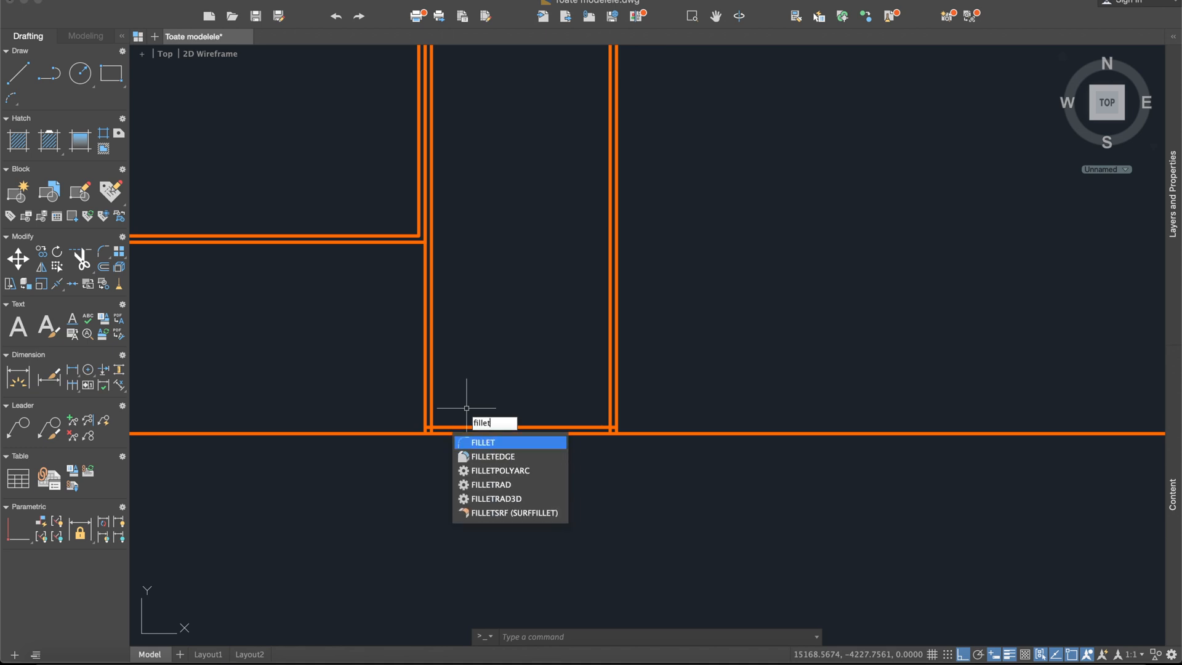
{"action": "key", "text": "Return"}
{"action": "type", "text": "r"}
{"action": "key", "text": "Return"}
{"action": "key", "text": "Return"}
{"action": "scroll", "coordinate": [462, 411], "scroll_direction": "up", "scroll_amount": 4}
{"action": "left_click", "coordinate": [431, 437]}
{"action": "left_click", "coordinate": [414, 406]}
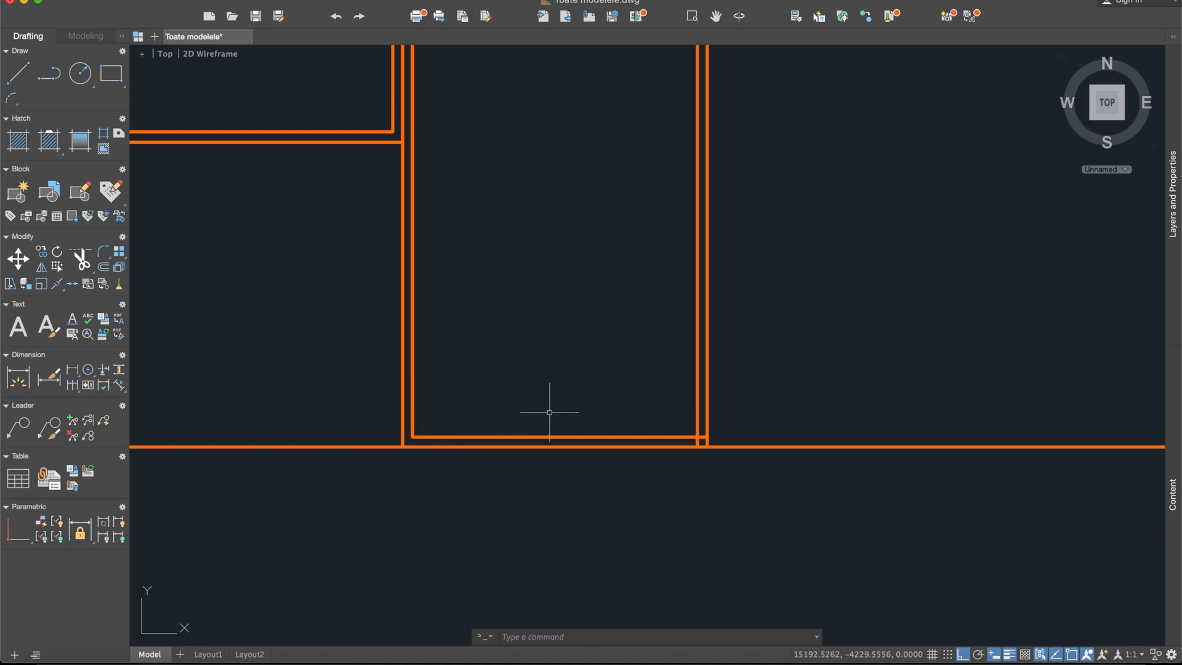
{"action": "key", "text": "Return"}
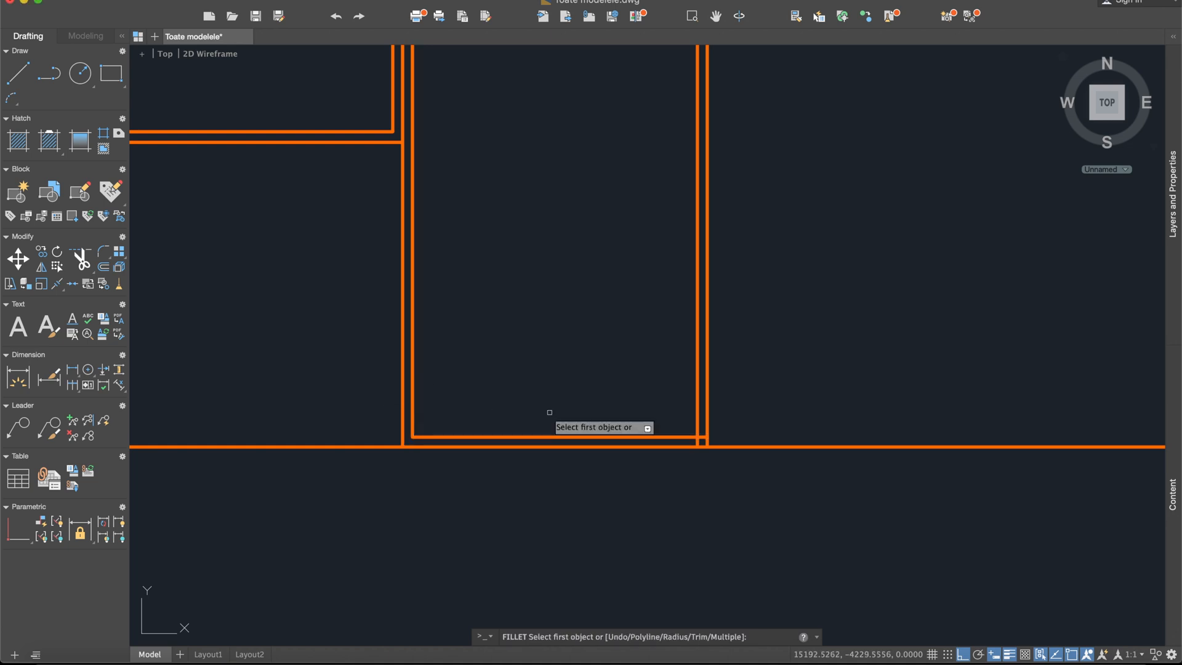
{"action": "left_click", "coordinate": [663, 436]}
{"action": "left_click", "coordinate": [697, 416]}
- Fillet the door's inner frame lines into a clean corner at the upper right
{"action": "middle_click_drag", "start_coordinate": [682, 358], "coordinate": [639, 586]}
{"action": "scroll", "coordinate": [613, 351], "scroll_direction": "down", "scroll_amount": 5}
{"action": "scroll", "coordinate": [634, 319], "scroll_direction": "up", "scroll_amount": 8}
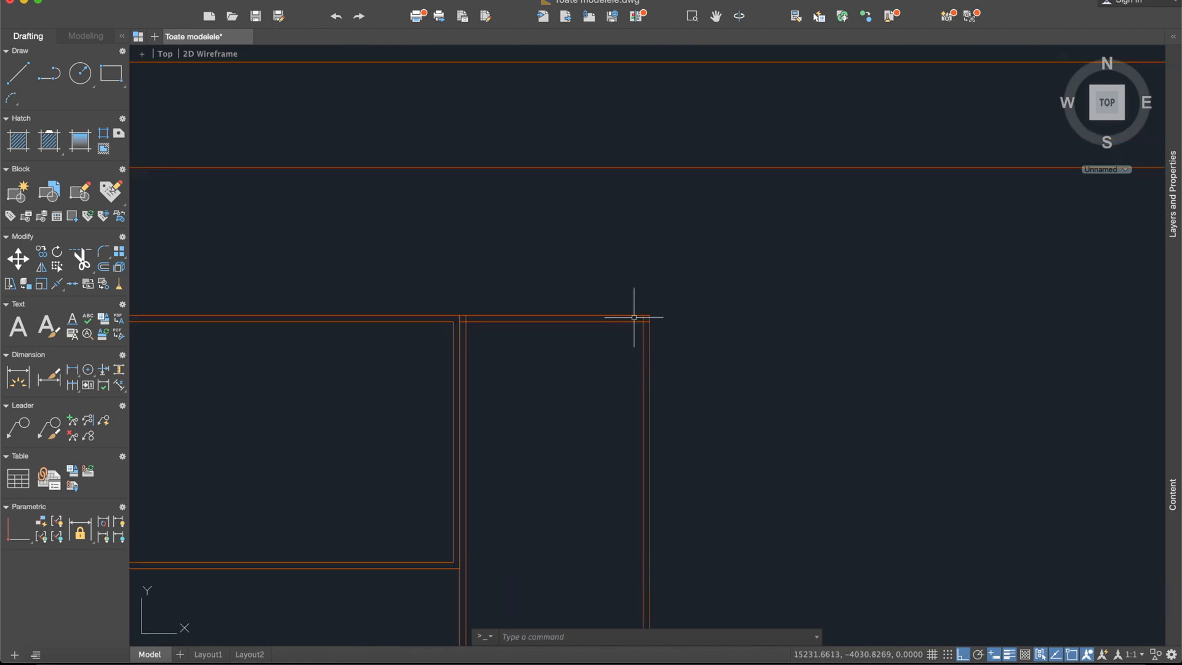
{"action": "type", "text": "fill"}
{"action": "key", "text": "Return"}
{"action": "type", "text": "r"}
{"action": "key", "text": "Return"}
{"action": "key", "text": "Return"}
{"action": "left_click", "coordinate": [645, 329]}
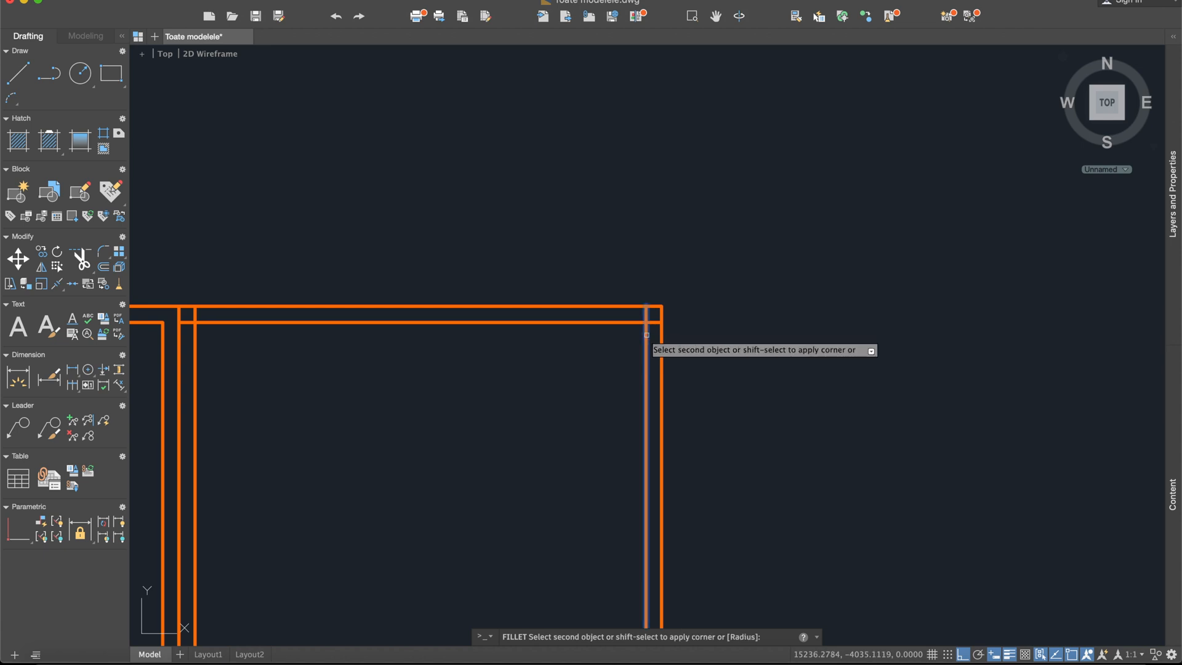
{"action": "left_click", "coordinate": [625, 323]}
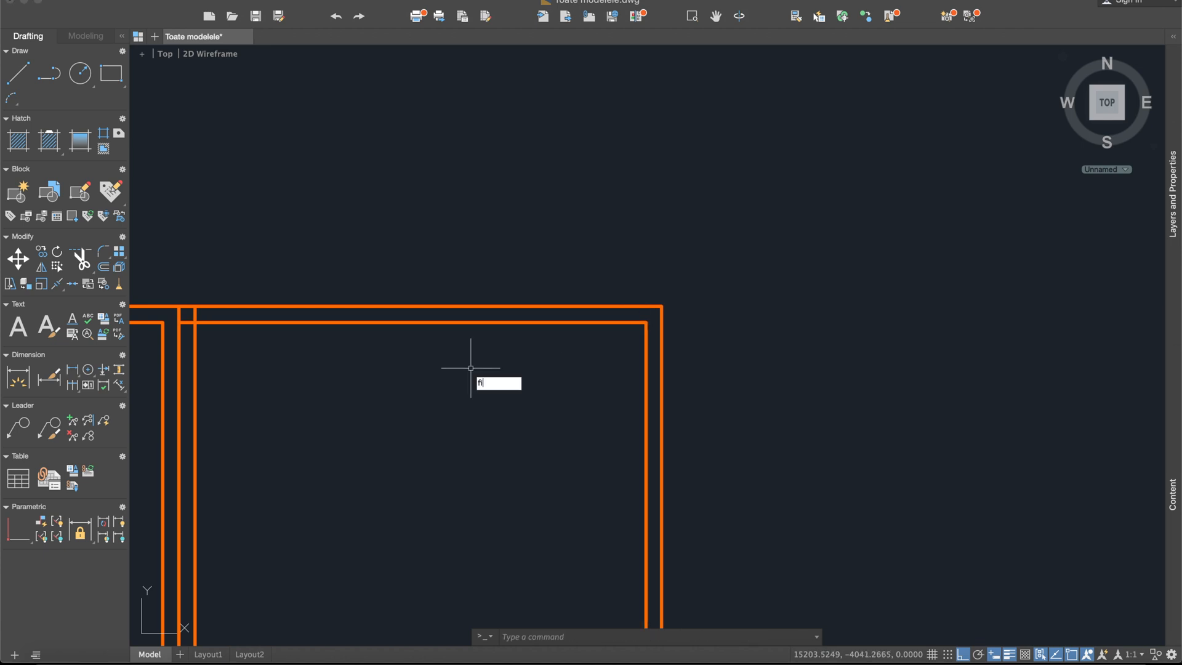
- Fillet the inner top and left frame lines into a clean corner at the door's upper left
{"action": "key", "text": "Return"}
{"action": "type", "text": "r"}
{"action": "key", "text": "Return"}
{"action": "key", "text": "Return"}
{"action": "middle_click_drag", "start_coordinate": [324, 369], "coordinate": [458, 349]}
{"action": "left_click", "coordinate": [338, 303]}
{"action": "left_click", "coordinate": [330, 325]}
{"action": "scroll", "coordinate": [581, 255], "scroll_direction": "down", "scroll_amount": 2}
{"action": "scroll", "coordinate": [760, 264], "scroll_direction": "down", "scroll_amount": 2}
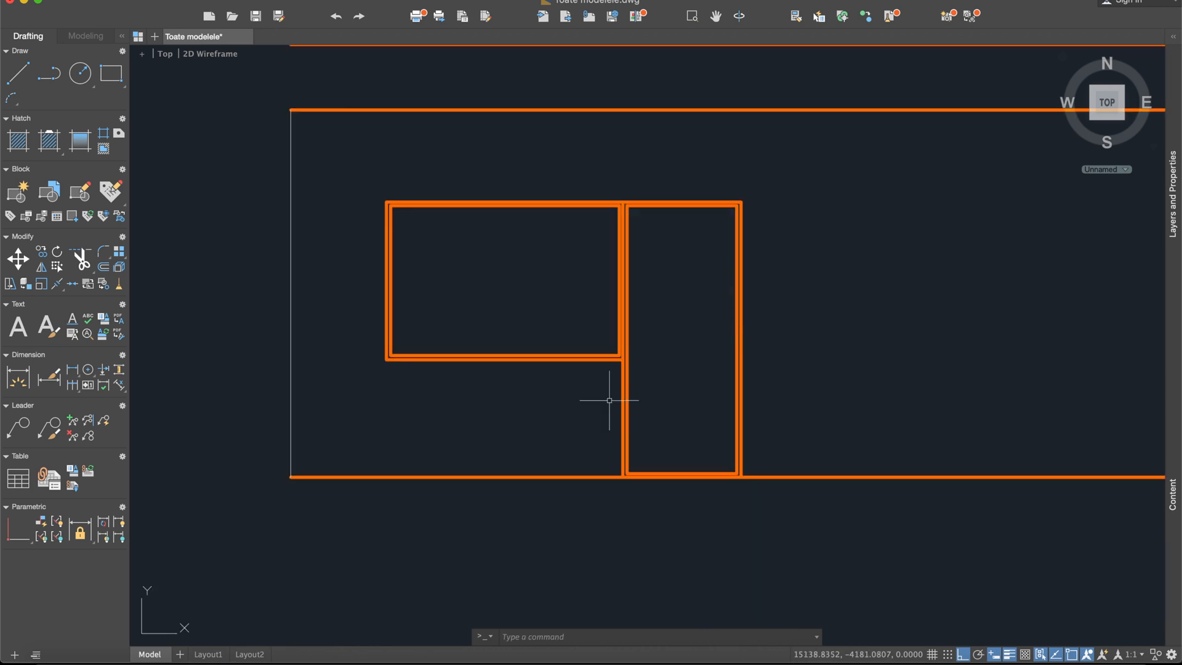
- Draw a short vertical line down from the midpoint of the 205 wall segment between the two doors in the floor plan
{"action": "scroll", "coordinate": [665, 410], "scroll_direction": "down", "scroll_amount": 2}
{"action": "middle_click_drag", "start_coordinate": [694, 338], "coordinate": [597, 363]}
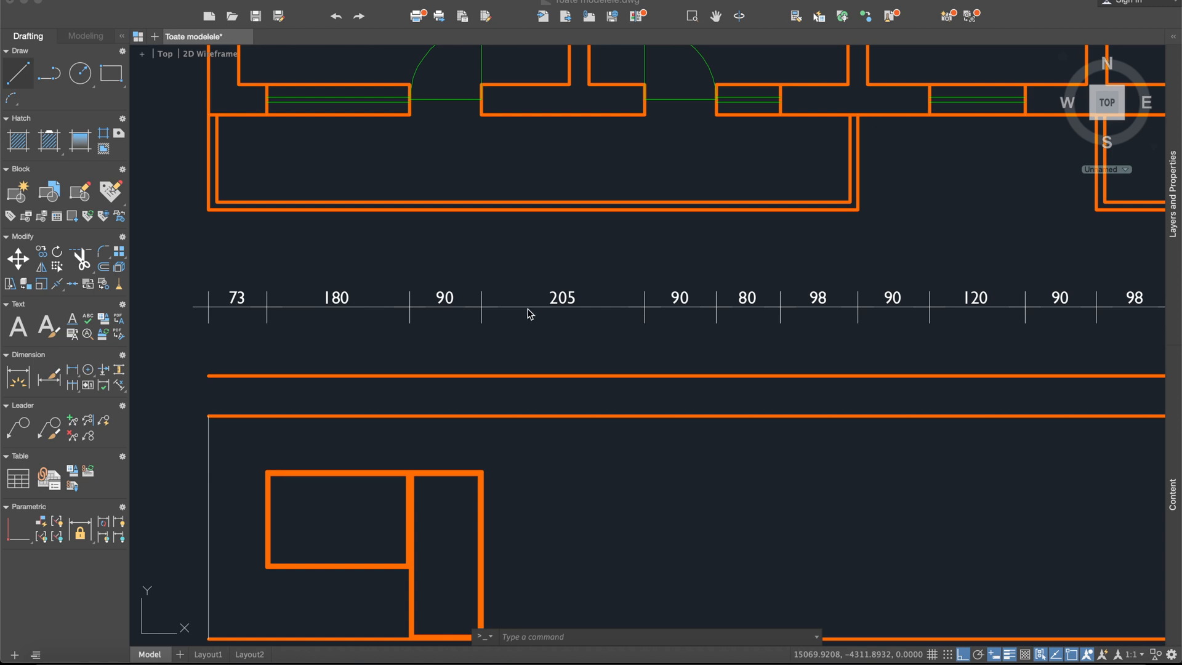
{"action": "scroll", "coordinate": [643, 198], "scroll_direction": "down", "scroll_amount": 4}
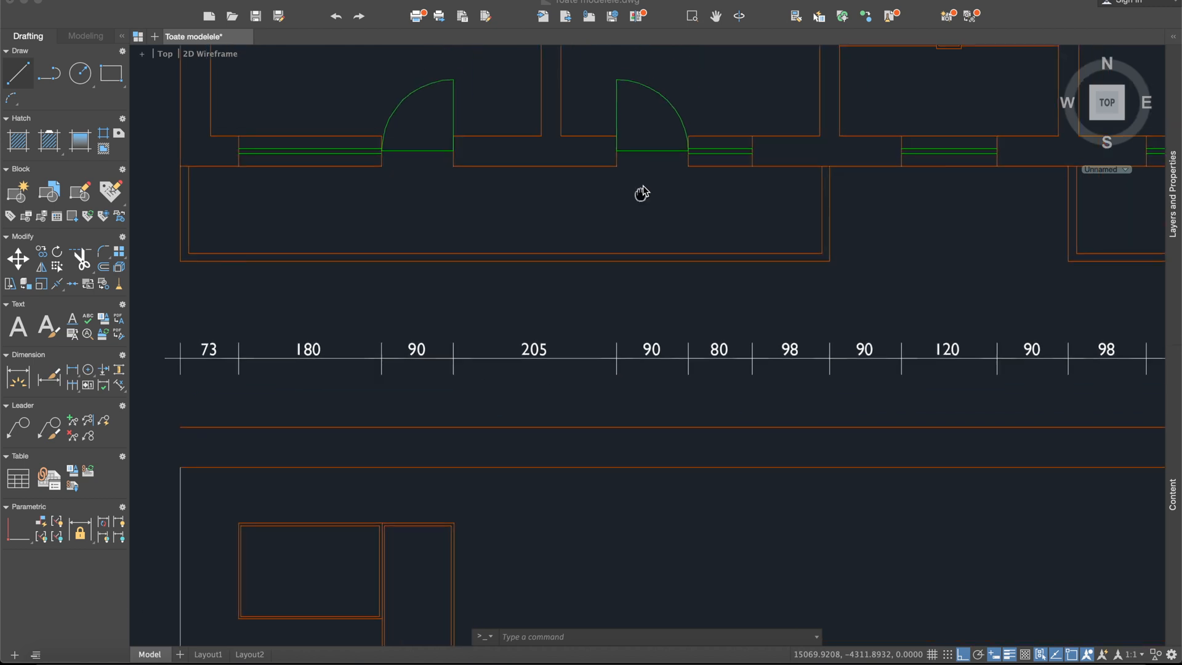
{"action": "scroll", "coordinate": [634, 265], "scroll_direction": "up", "scroll_amount": 5}
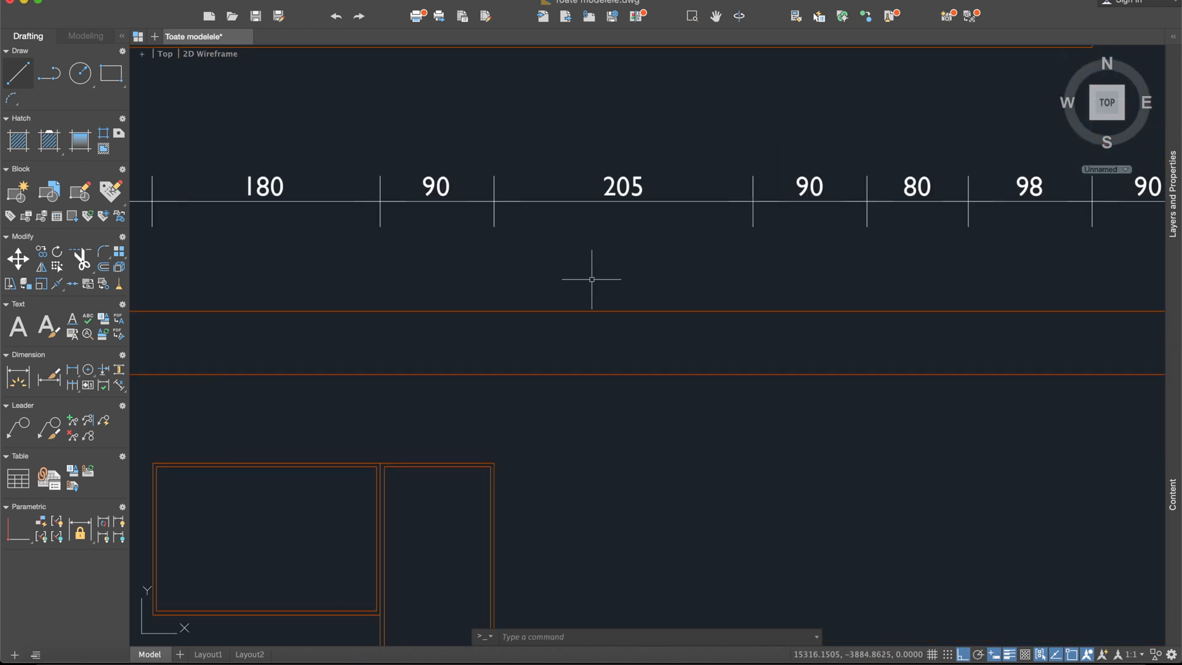
{"action": "scroll", "coordinate": [606, 307], "scroll_direction": "down", "scroll_amount": 3}
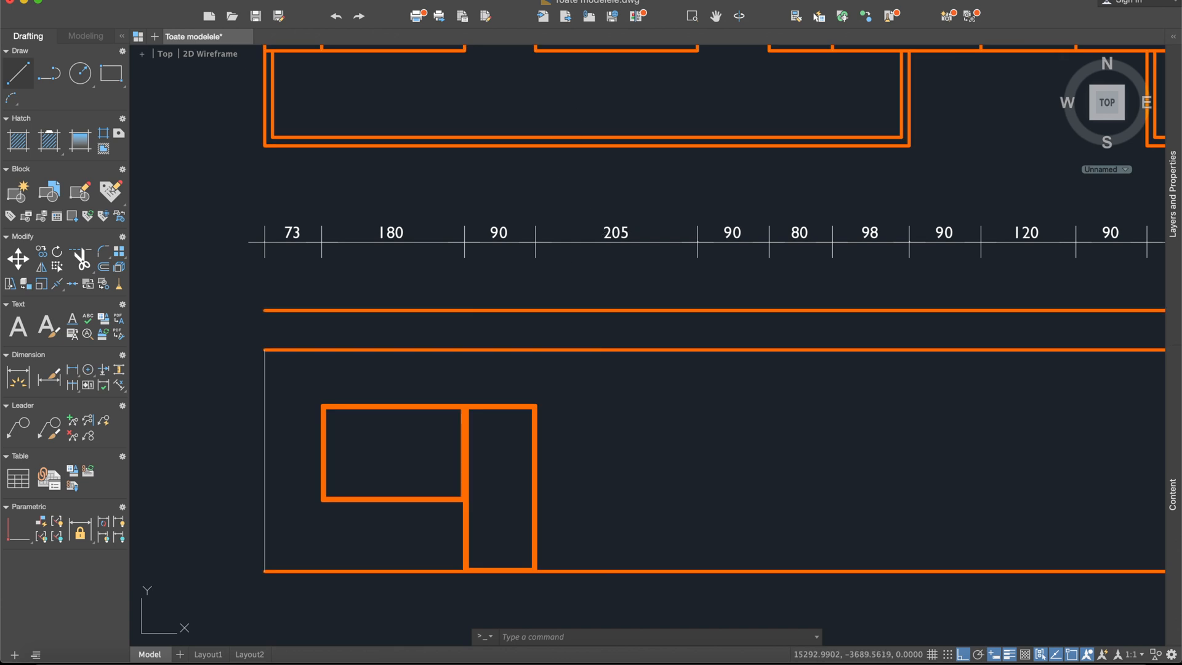
{"action": "middle_click_drag", "start_coordinate": [576, 119], "coordinate": [570, 189]}
{"action": "left_click", "coordinate": [20, 74]}
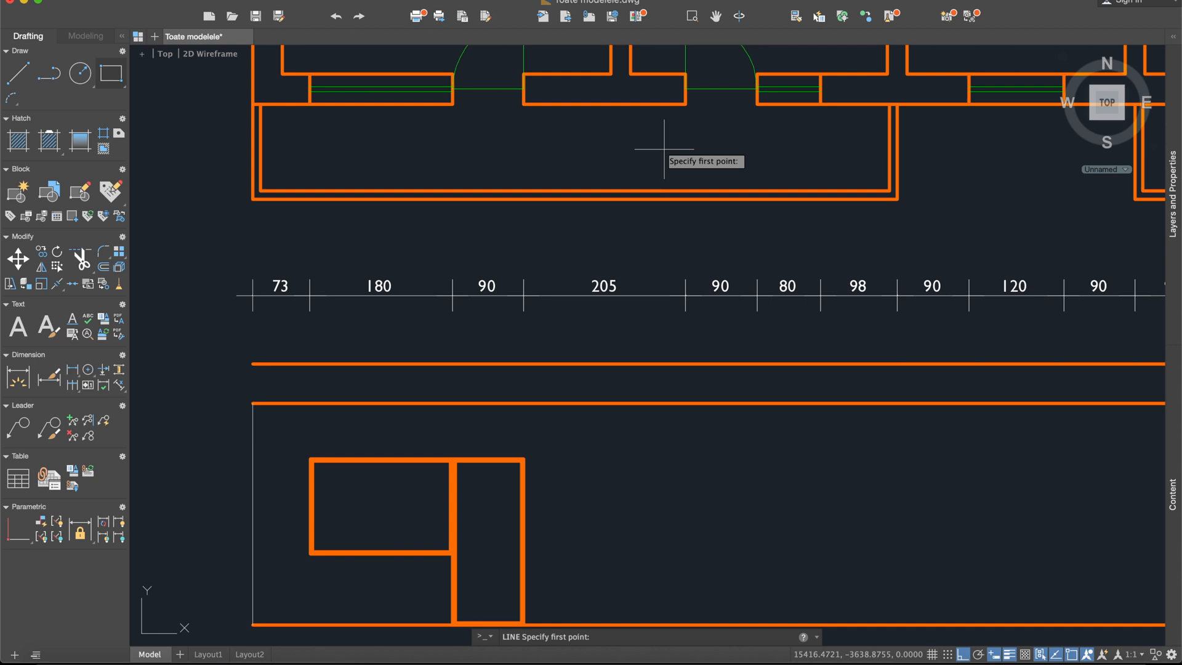
{"action": "left_click", "coordinate": [604, 104]}
{"action": "left_click", "coordinate": [604, 150]}
{"action": "key", "text": "Escape"}
{"action": "middle_click_drag", "start_coordinate": [592, 256], "coordinate": [561, 105]}
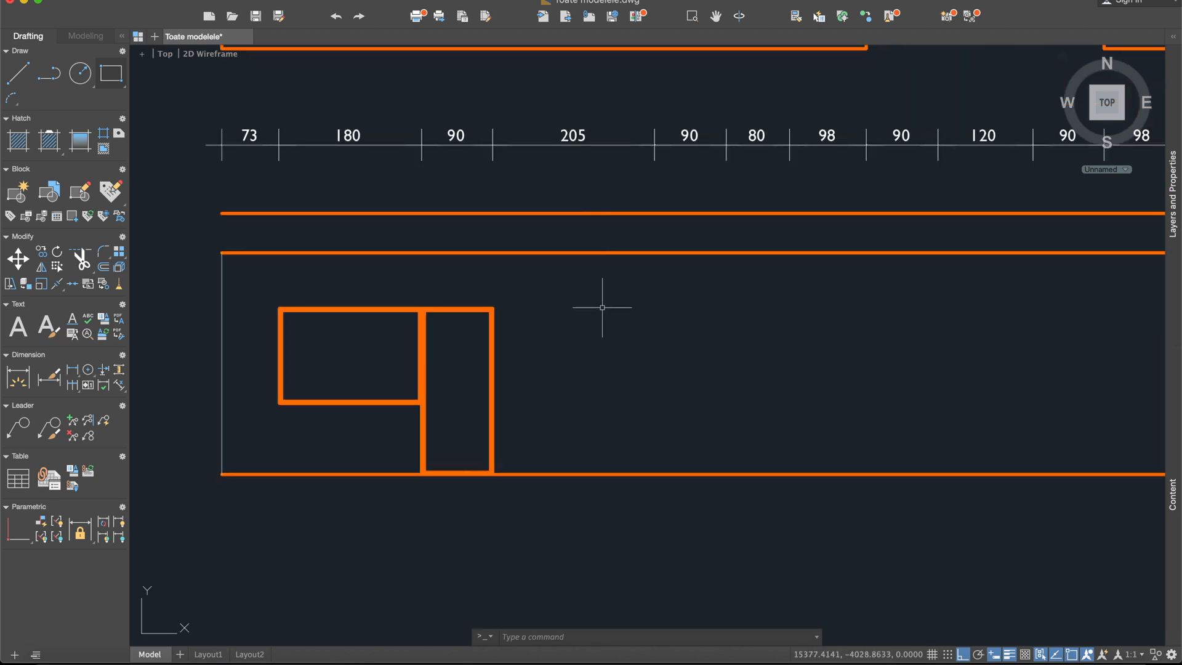
- Mirror the framed door about the short vertical line at the midpoint of the 205 wall segment, keeping the original
{"action": "type", "text": "r"}
{"action": "key", "text": "Return"}
{"action": "left_click", "coordinate": [563, 367]}
{"action": "left_click", "coordinate": [477, 280]}
{"action": "left_click", "coordinate": [421, 421]}
{"action": "left_click", "coordinate": [462, 455]}
{"action": "scroll", "coordinate": [469, 467], "scroll_direction": "up", "scroll_amount": 5}
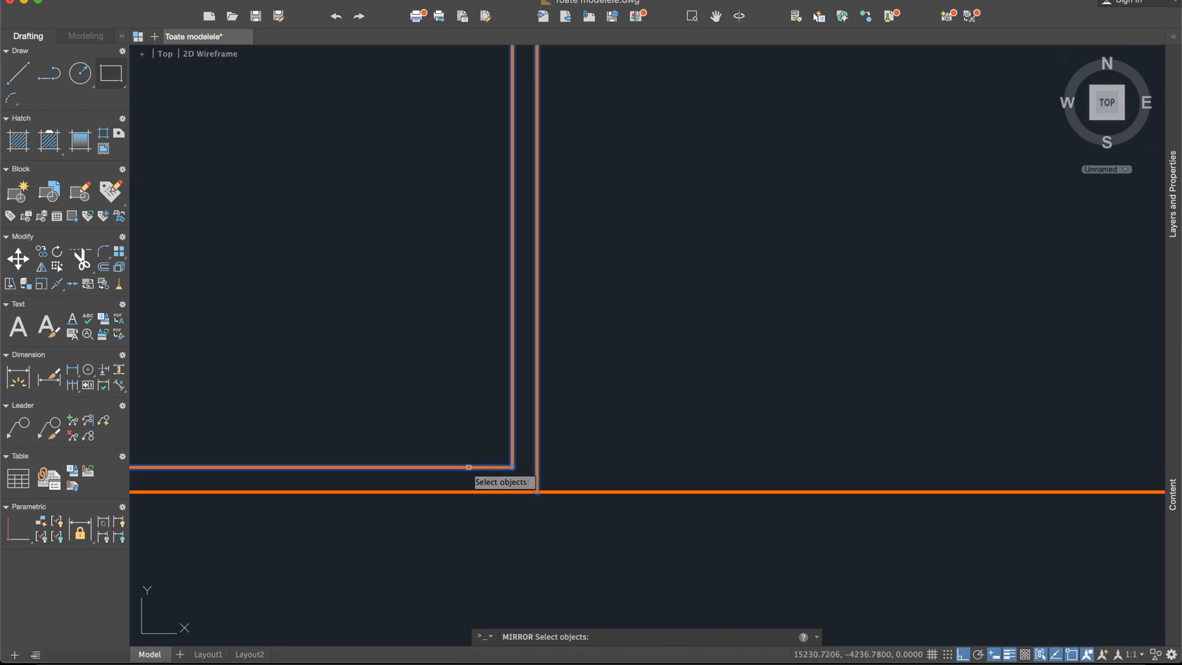
{"action": "scroll", "coordinate": [469, 467], "scroll_direction": "down", "scroll_amount": 8}
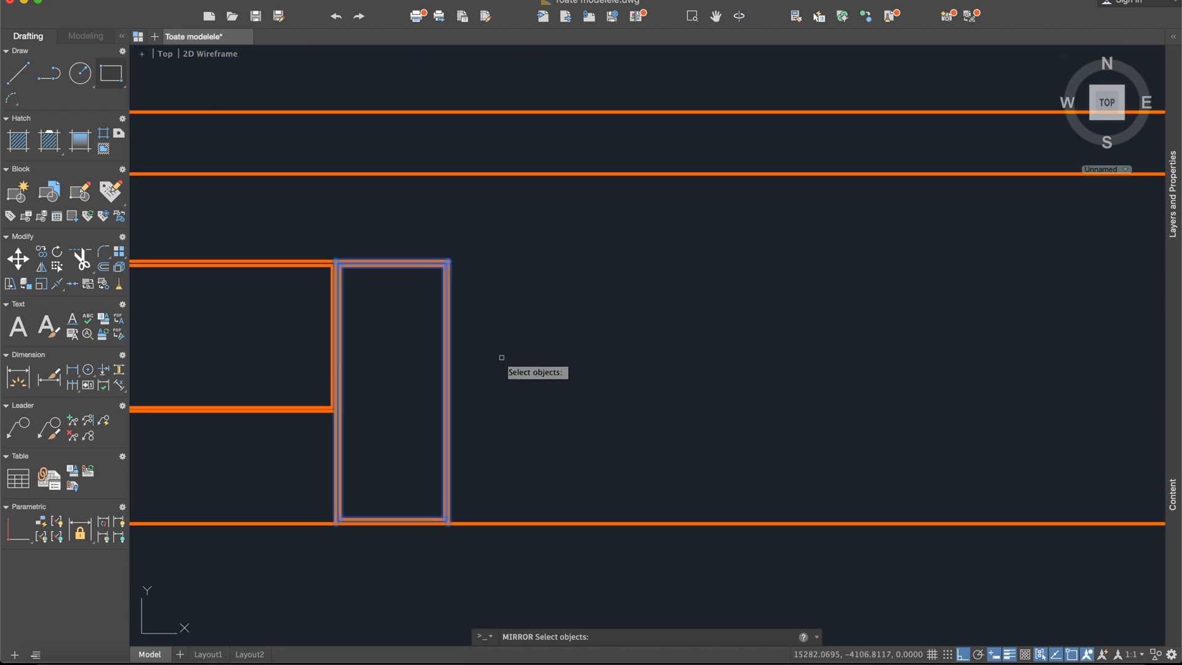
{"action": "key", "text": "Return"}
{"action": "scroll", "coordinate": [560, 209], "scroll_direction": "down", "scroll_amount": 4}
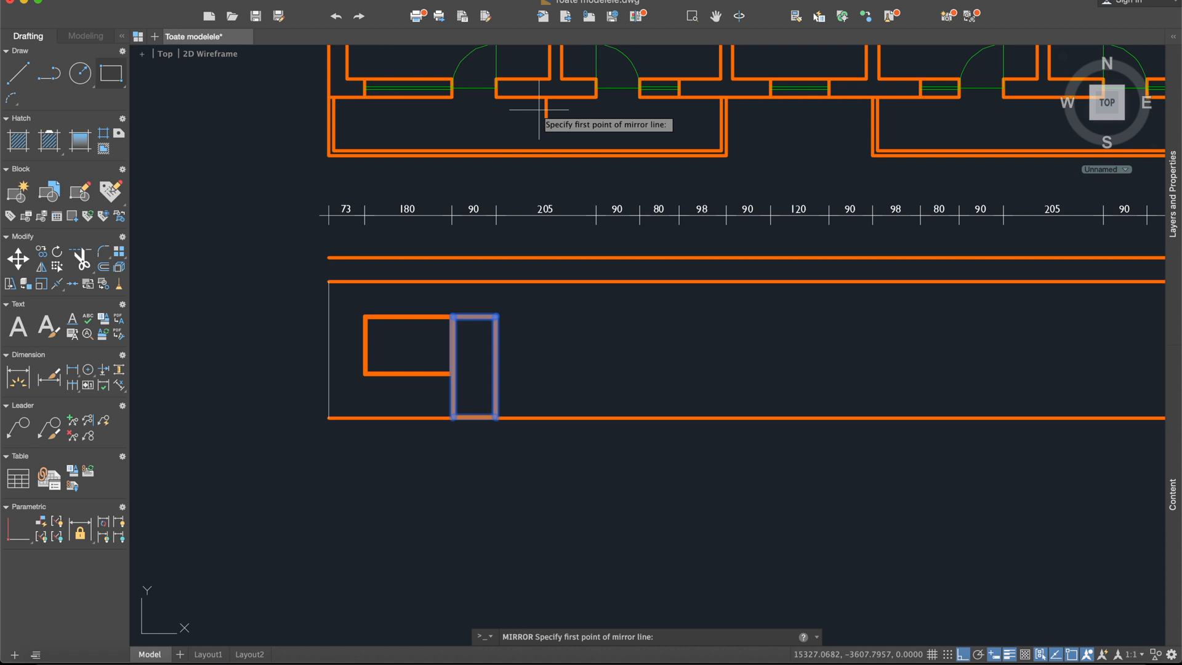
{"action": "scroll", "coordinate": [542, 105], "scroll_direction": "up", "scroll_amount": 4}
{"action": "left_click", "coordinate": [550, 82]}
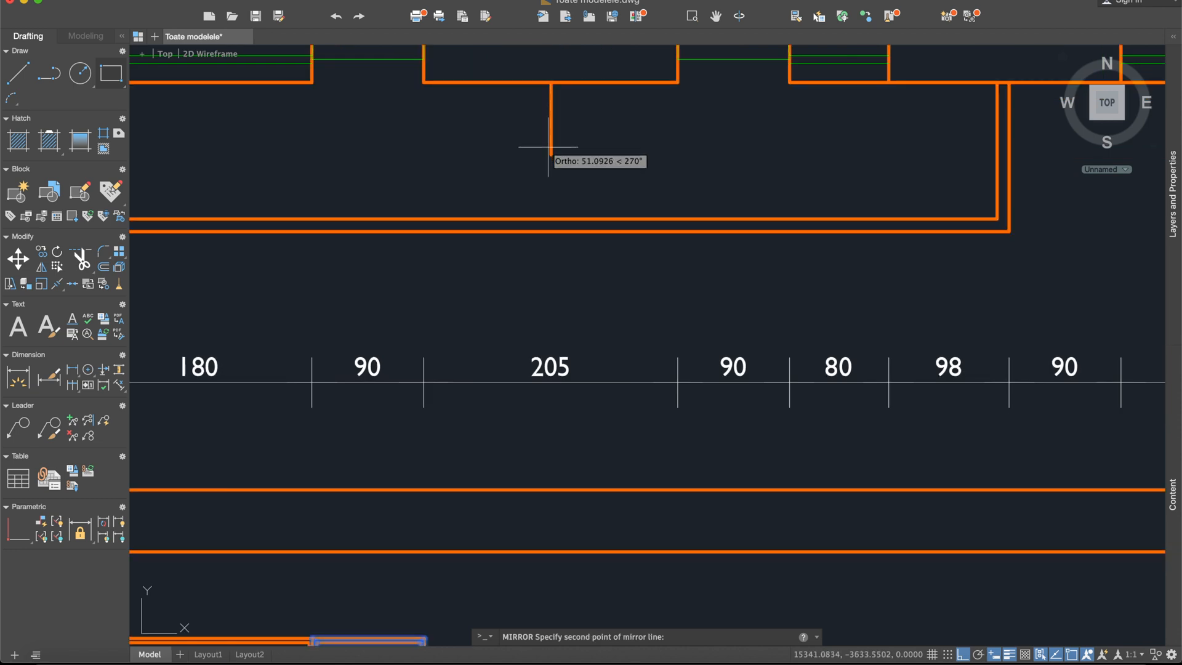
{"action": "left_click", "coordinate": [552, 155]}
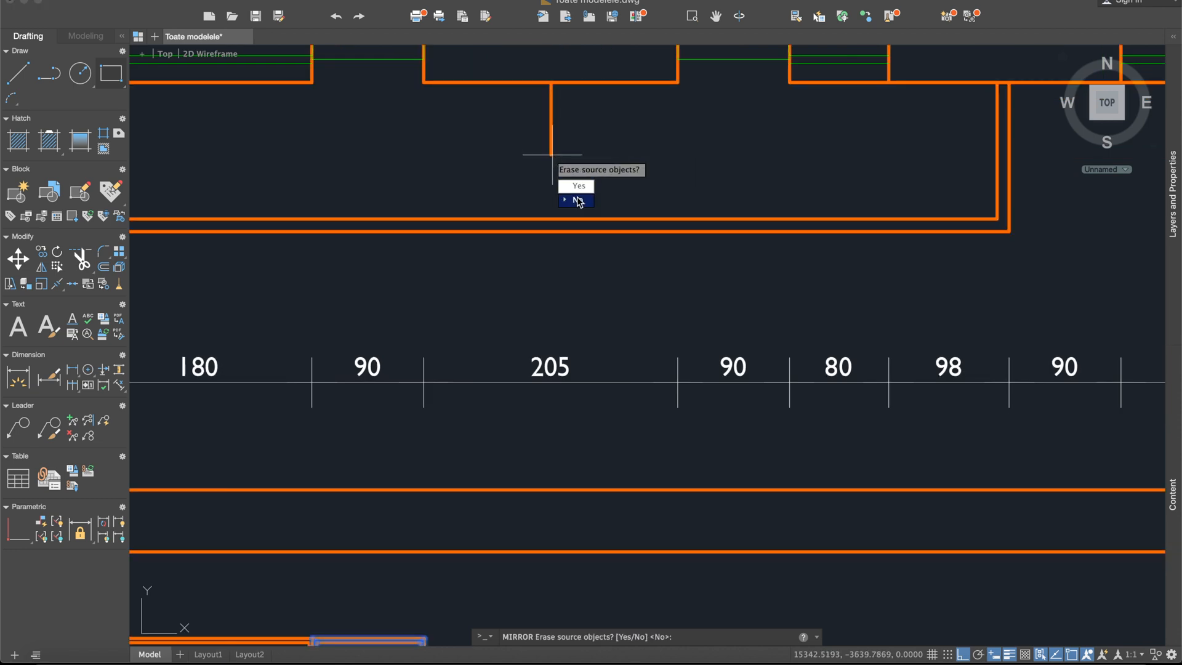
{"action": "key", "text": "Return"}
- Examine the floor plan and the scanned reference for the size and position of the window beside the second door
{"action": "middle_click_drag", "start_coordinate": [625, 246], "coordinate": [633, 80]}
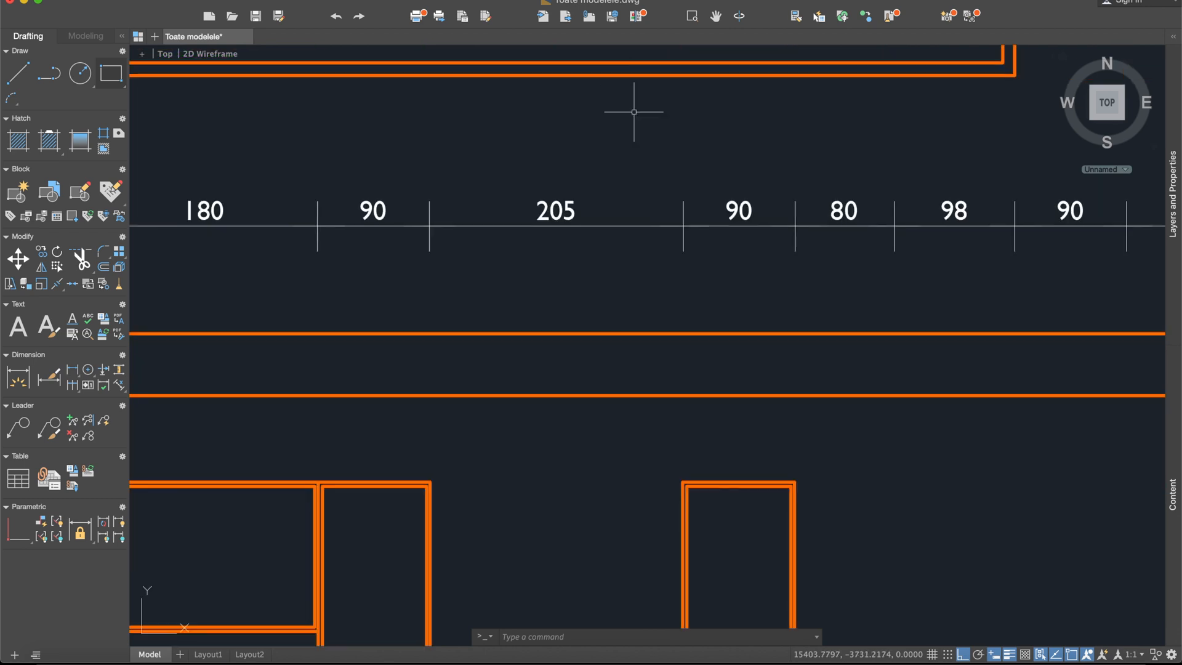
{"action": "scroll", "coordinate": [651, 254], "scroll_direction": "down", "scroll_amount": 3}
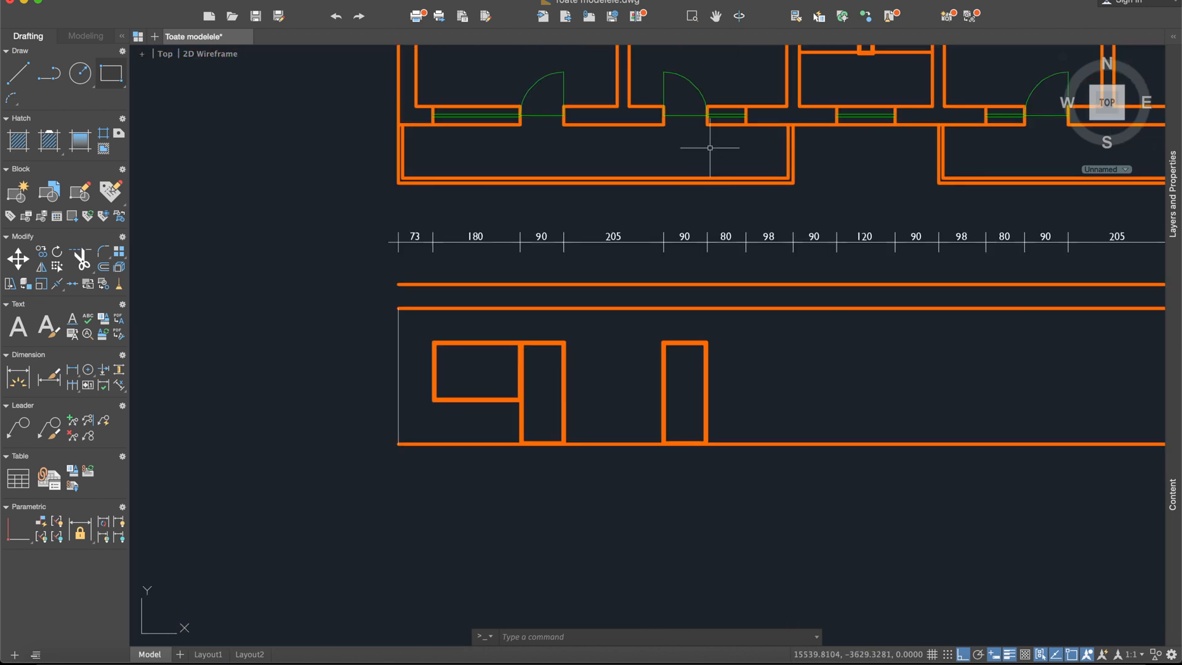
{"action": "scroll", "coordinate": [694, 157], "scroll_direction": "up", "scroll_amount": 4}
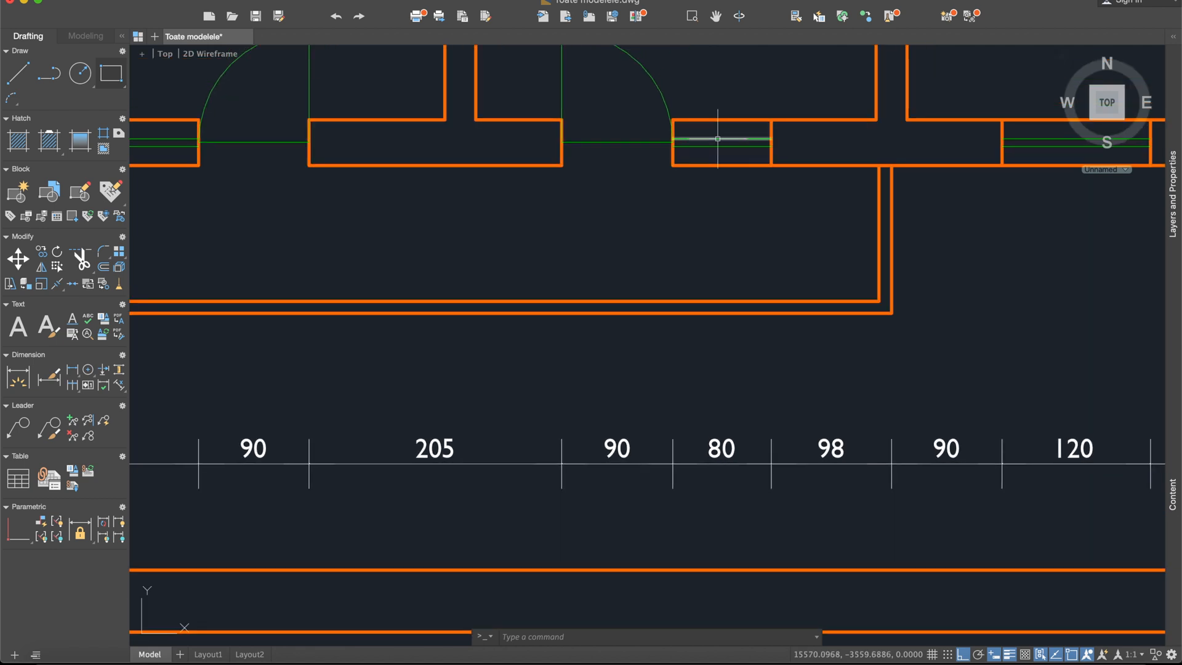
{"action": "scroll", "coordinate": [705, 494], "scroll_direction": "down", "scroll_amount": 7}
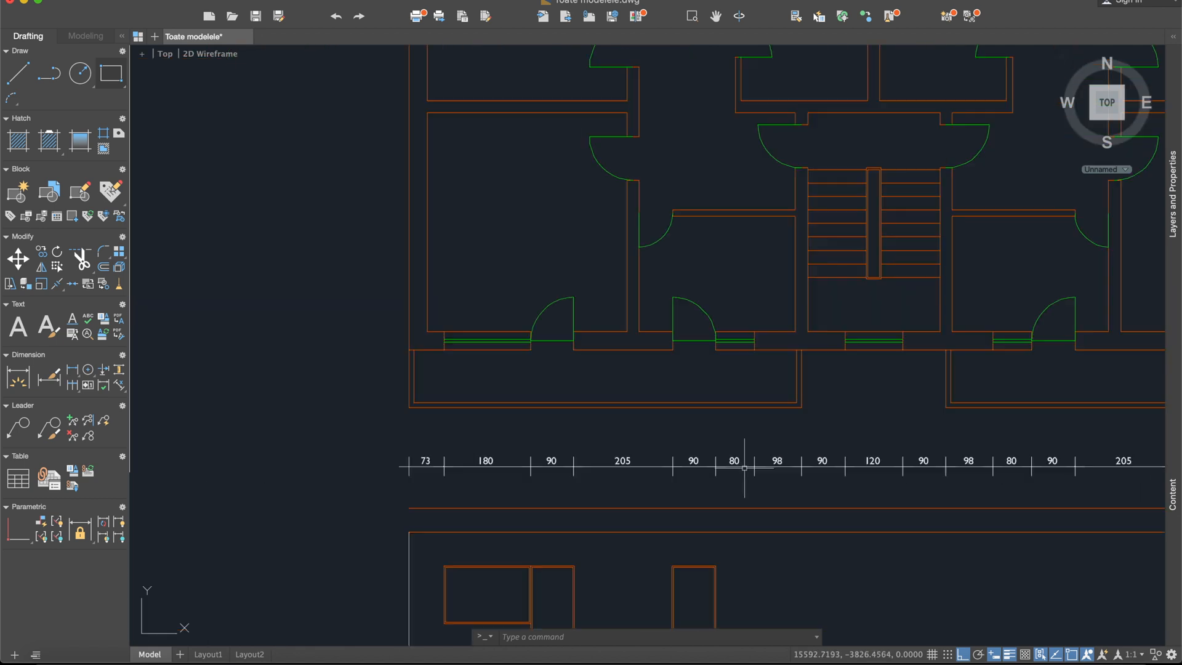
{"action": "scroll", "coordinate": [314, 302], "scroll_direction": "up", "scroll_amount": 6}
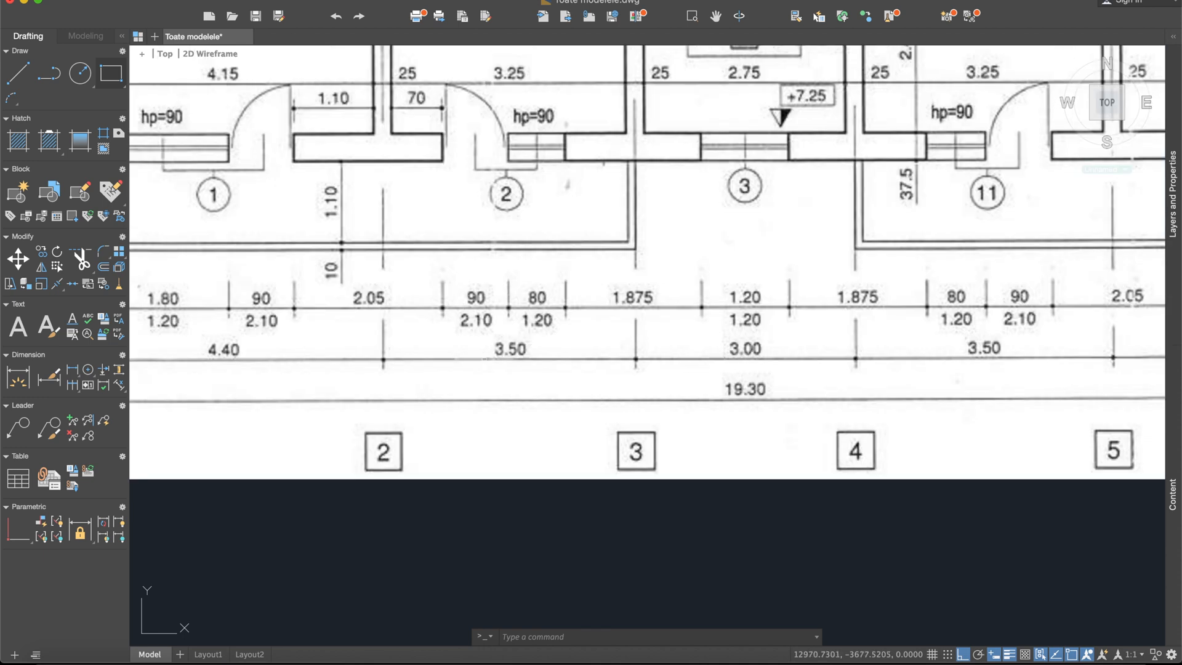
{"action": "scroll", "coordinate": [503, 344], "scroll_direction": "down", "scroll_amount": 6}
{"action": "scroll", "coordinate": [503, 344], "scroll_direction": "up", "scroll_amount": 4}
{"action": "scroll", "coordinate": [502, 344], "scroll_direction": "down", "scroll_amount": 6}
{"action": "middle_click_drag", "start_coordinate": [835, 385], "coordinate": [816, 384]}
{"action": "scroll", "coordinate": [670, 346], "scroll_direction": "up", "scroll_amount": 10}
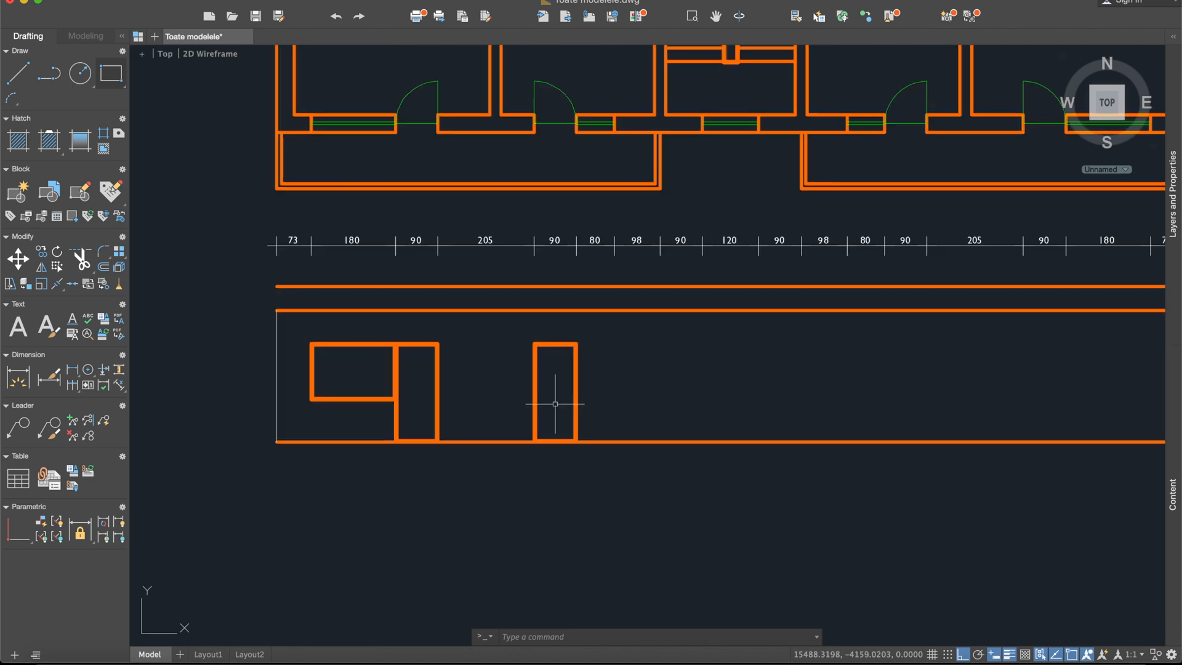
{"action": "scroll", "coordinate": [415, 232], "scroll_direction": "up", "scroll_amount": 5}
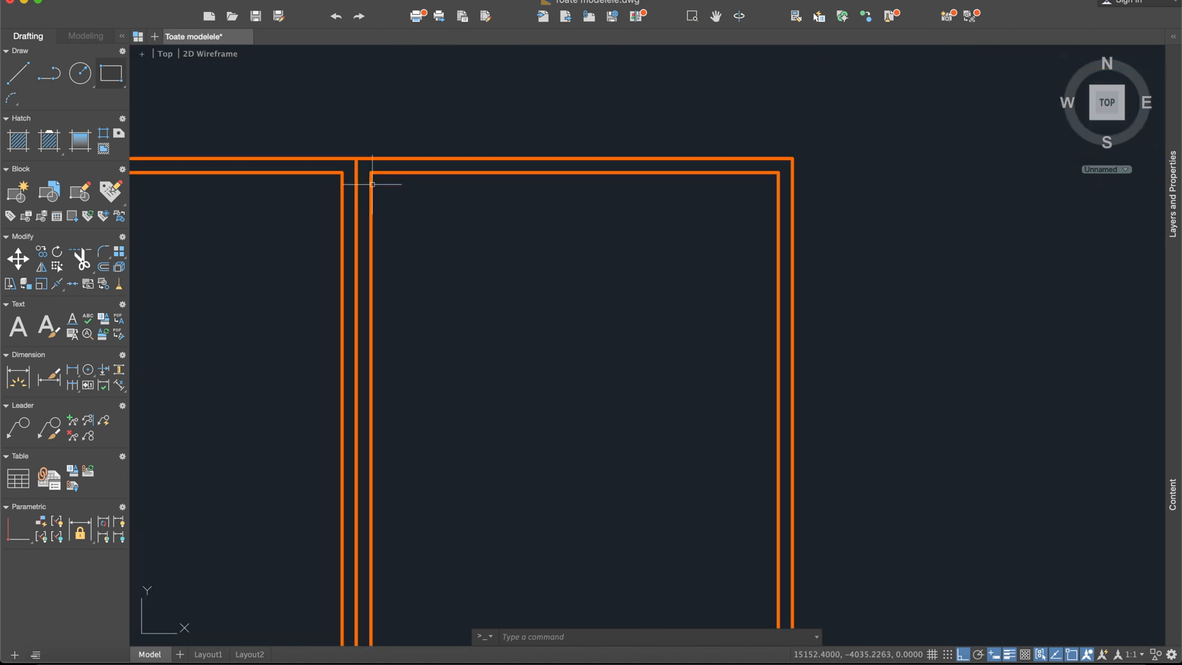
{"action": "scroll", "coordinate": [638, 228], "scroll_direction": "down", "scroll_amount": 7}
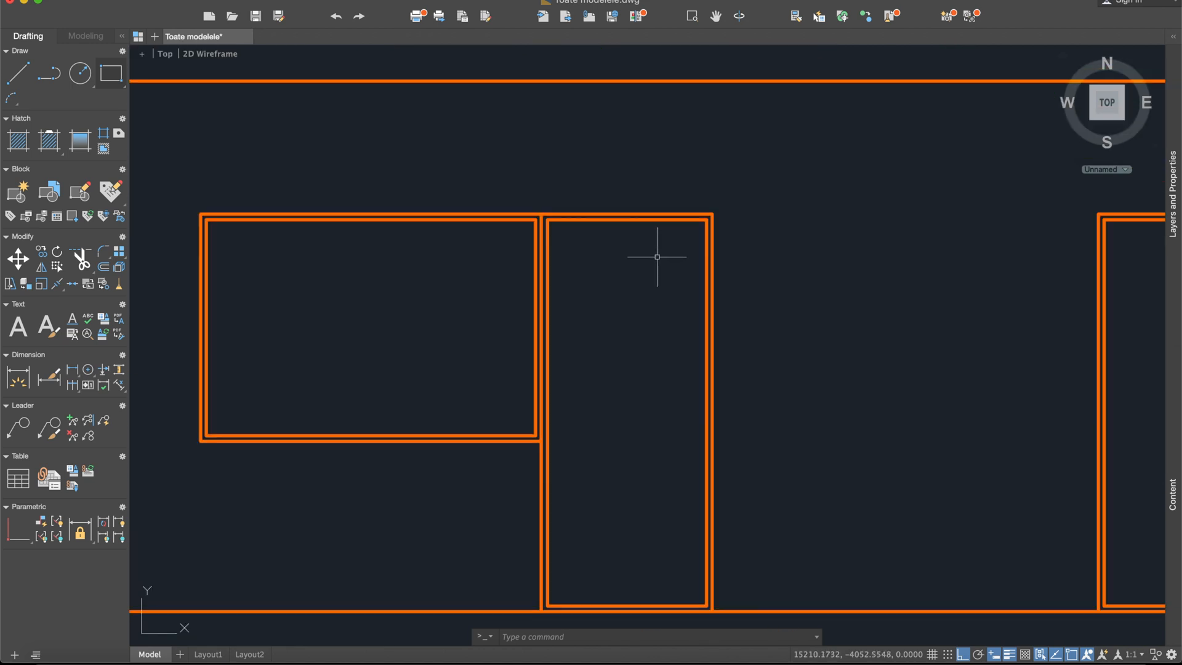
{"action": "middle_click_drag", "start_coordinate": [805, 259], "coordinate": [608, 260]}
{"action": "middle_click_drag", "start_coordinate": [749, 275], "coordinate": [589, 289]}
- Draw the window's outer top edge 80 to the right from the second door's upper right corner, and its right edge 120 down
{"action": "left_click", "coordinate": [17, 78]}
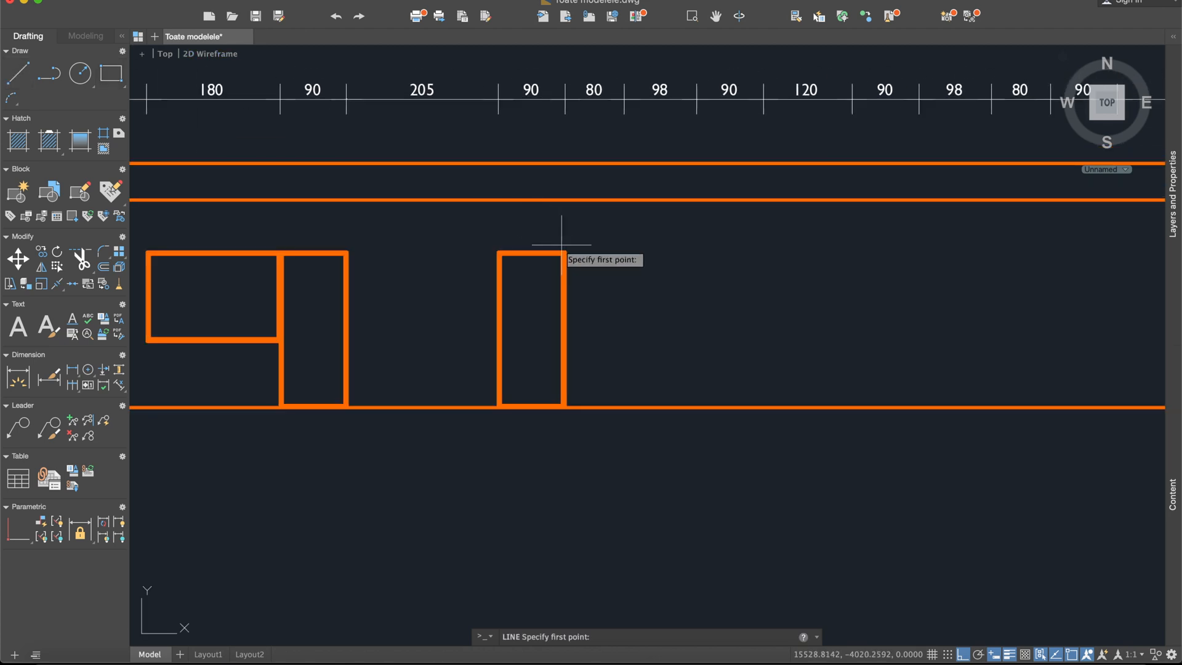
{"action": "scroll", "coordinate": [562, 253], "scroll_direction": "up", "scroll_amount": 2}
{"action": "scroll", "coordinate": [566, 255], "scroll_direction": "up", "scroll_amount": 5}
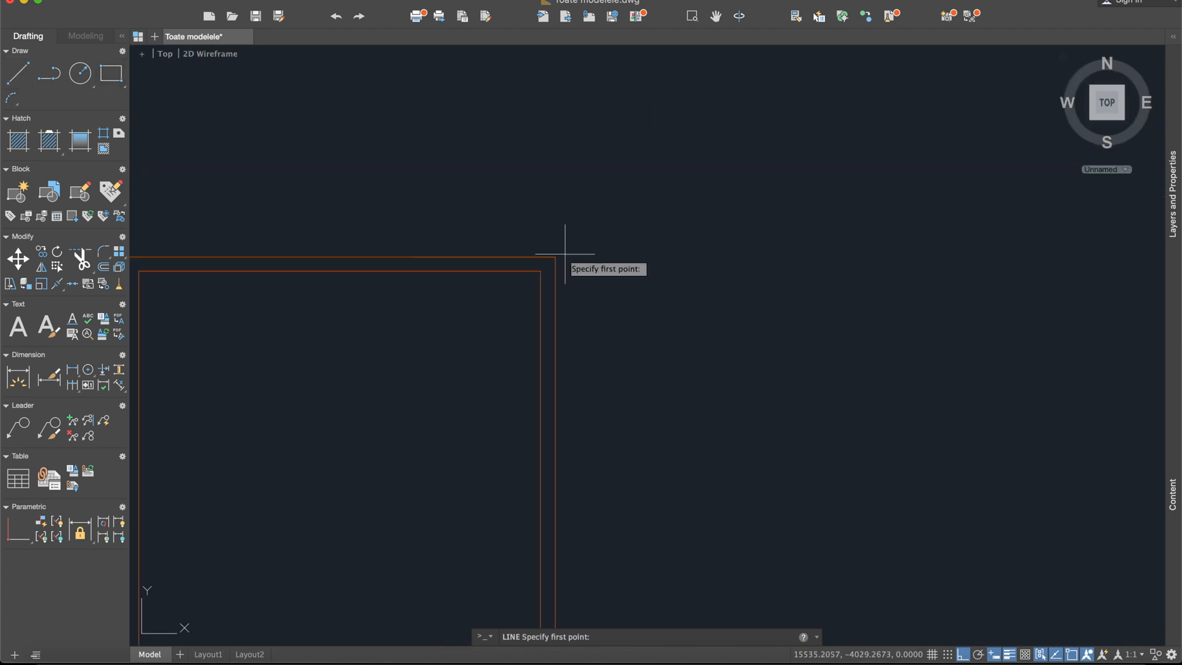
{"action": "left_click", "coordinate": [555, 257]}
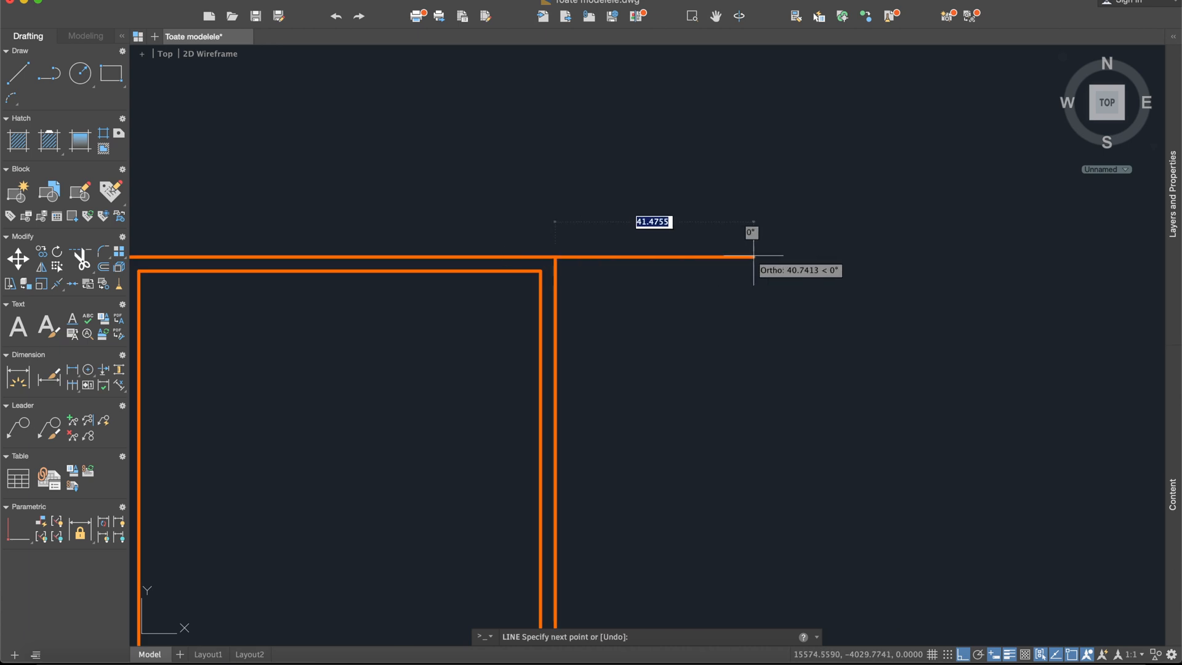
{"action": "type", "text": "80"}
{"action": "key", "text": "Return"}
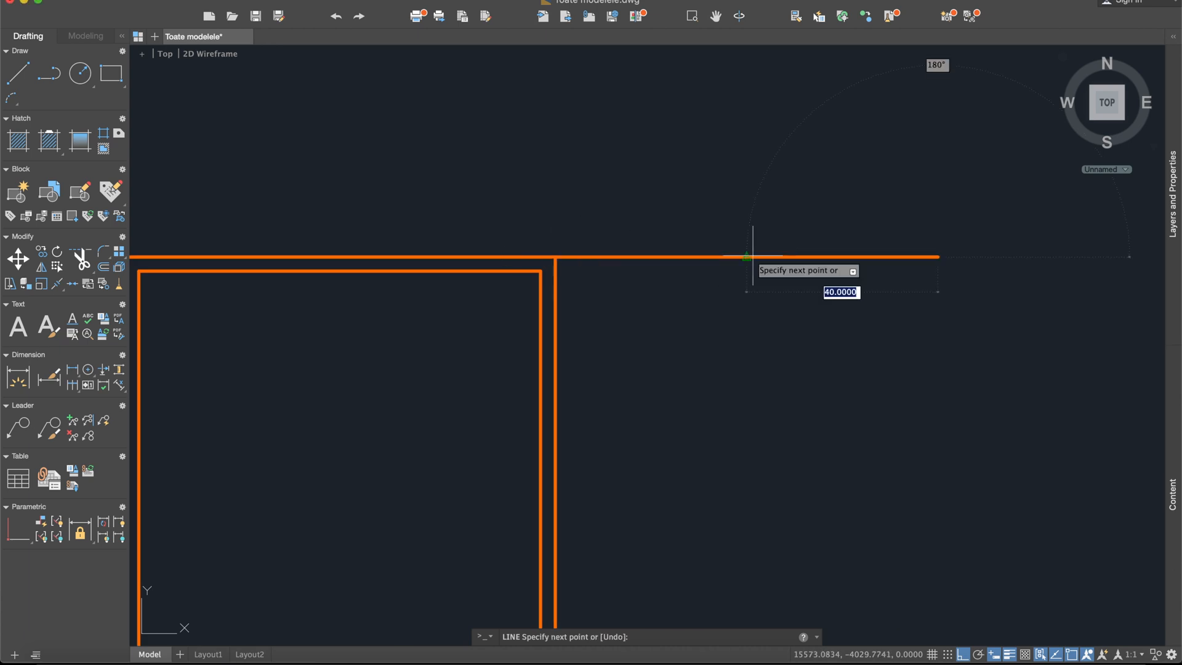
{"action": "type", "text": "120"}
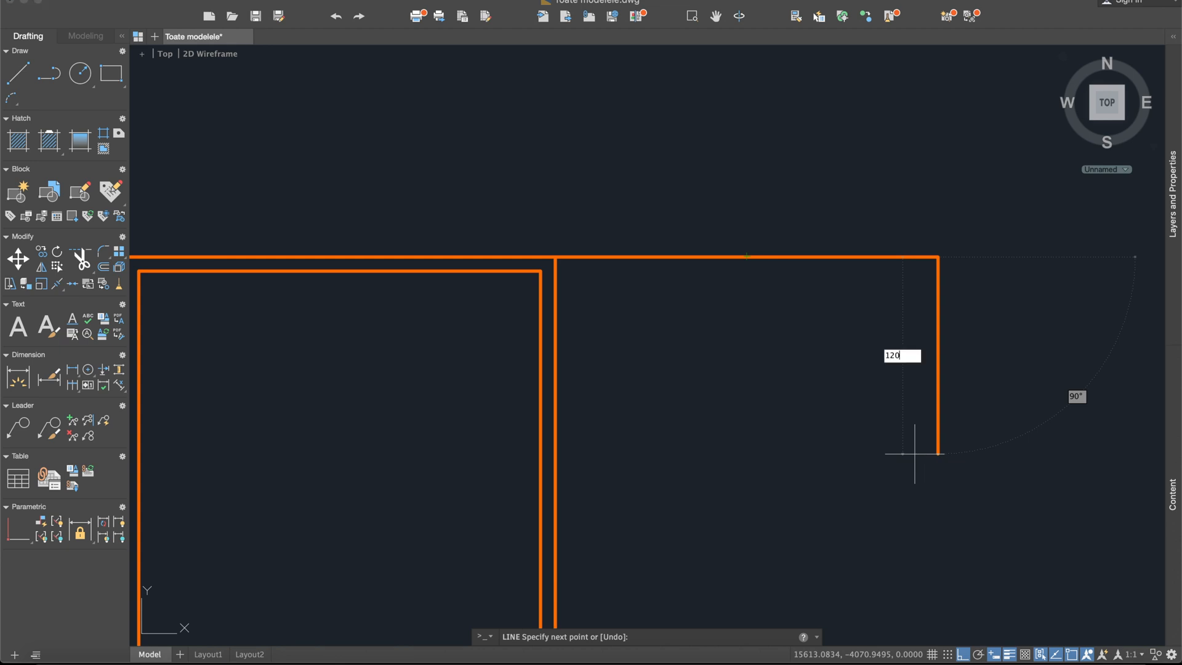
{"action": "key", "text": "Return"}
{"action": "scroll", "coordinate": [916, 453], "scroll_direction": "down", "scroll_amount": 6}
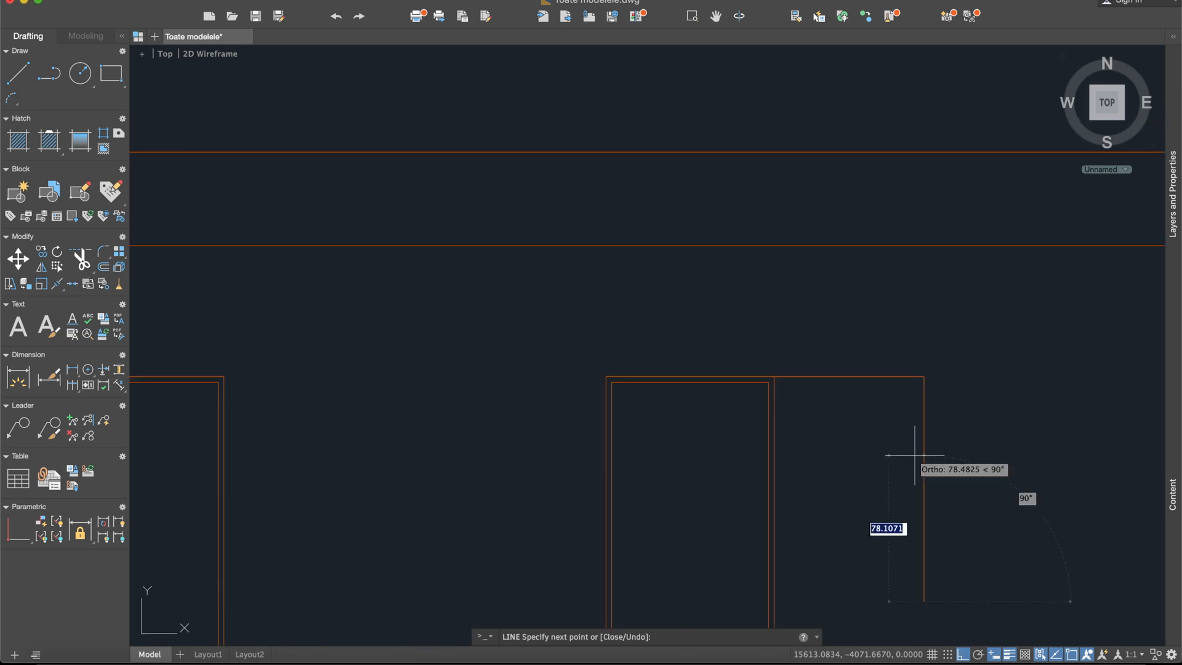
{"action": "scroll", "coordinate": [916, 453], "scroll_direction": "down", "scroll_amount": 4}
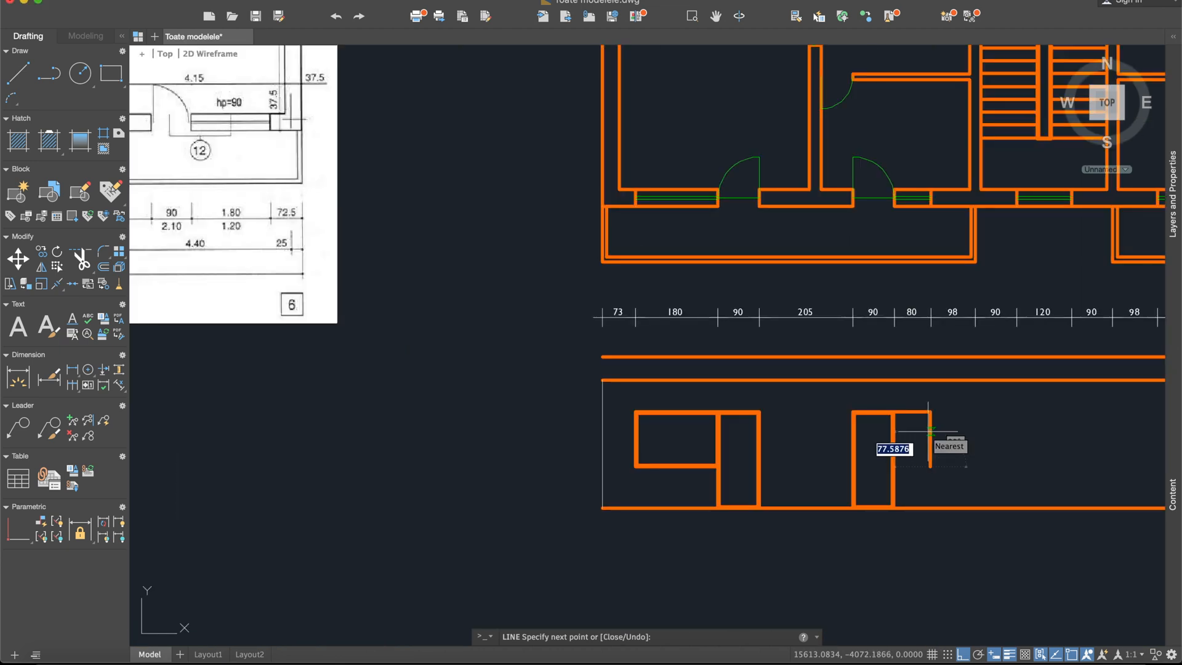
{"action": "middle_click_drag", "start_coordinate": [930, 431], "coordinate": [923, 432]}
{"action": "scroll", "coordinate": [921, 431], "scroll_direction": "down", "scroll_amount": 3}
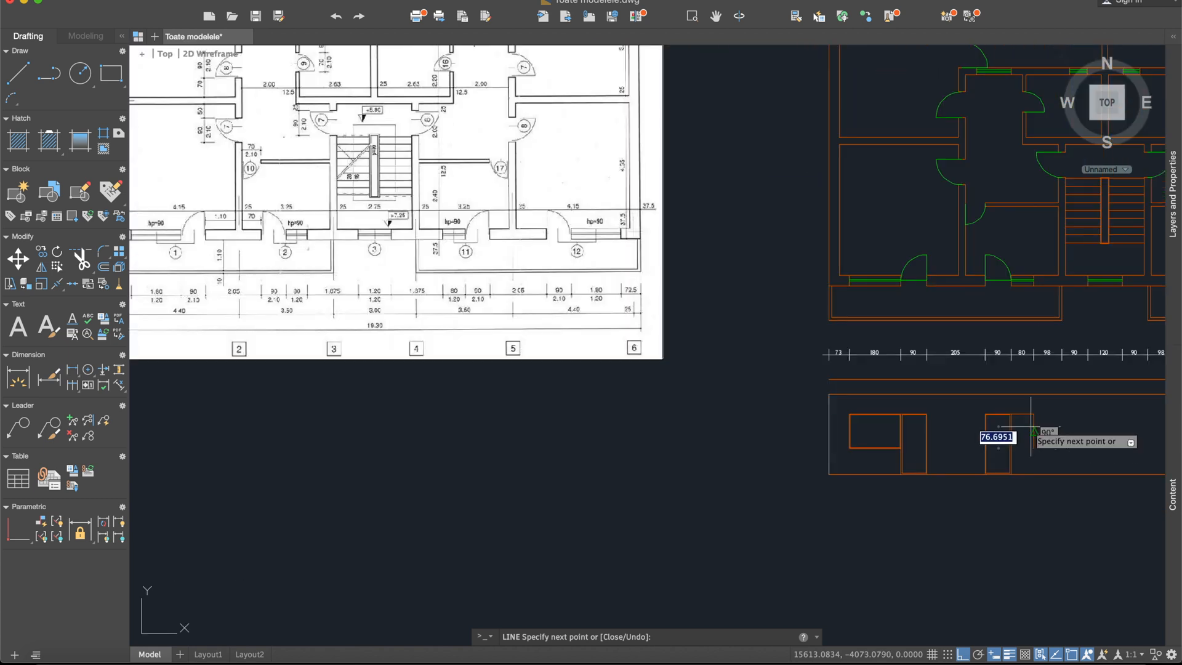
{"action": "left_click", "coordinate": [1032, 427]}
{"action": "key", "text": "Escape"}
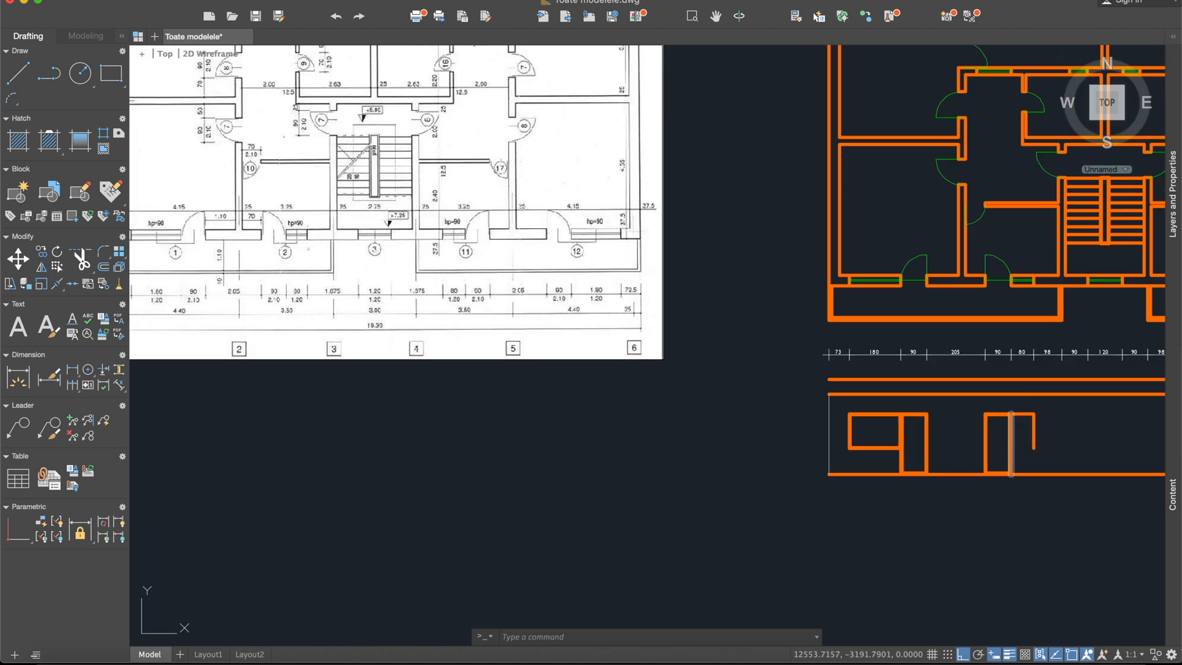
- Draw the window's bottom edge from the lower end of its right side horizontally back to the second door's outer edge
{"action": "scroll", "coordinate": [148, 195], "scroll_direction": "up", "scroll_amount": 5}
{"action": "scroll", "coordinate": [627, 392], "scroll_direction": "down", "scroll_amount": 4}
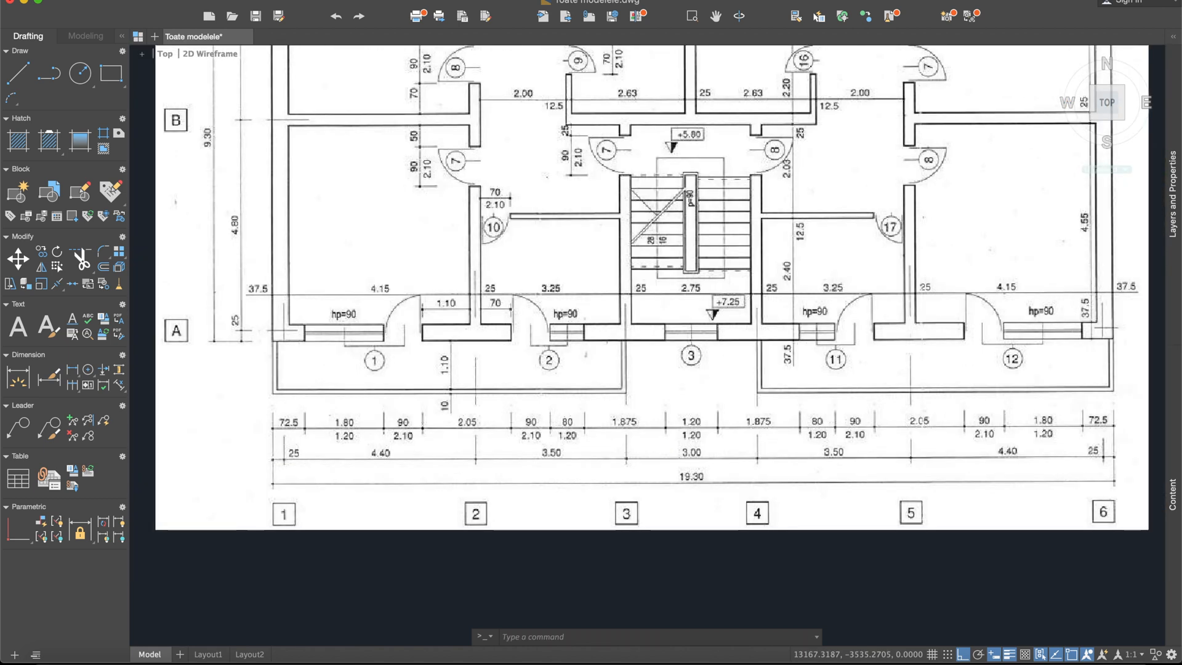
{"action": "middle_click_drag", "start_coordinate": [626, 392], "coordinate": [325, 323]}
{"action": "middle_click_drag", "start_coordinate": [927, 376], "coordinate": [670, 270]}
{"action": "scroll", "coordinate": [758, 370], "scroll_direction": "up", "scroll_amount": 6}
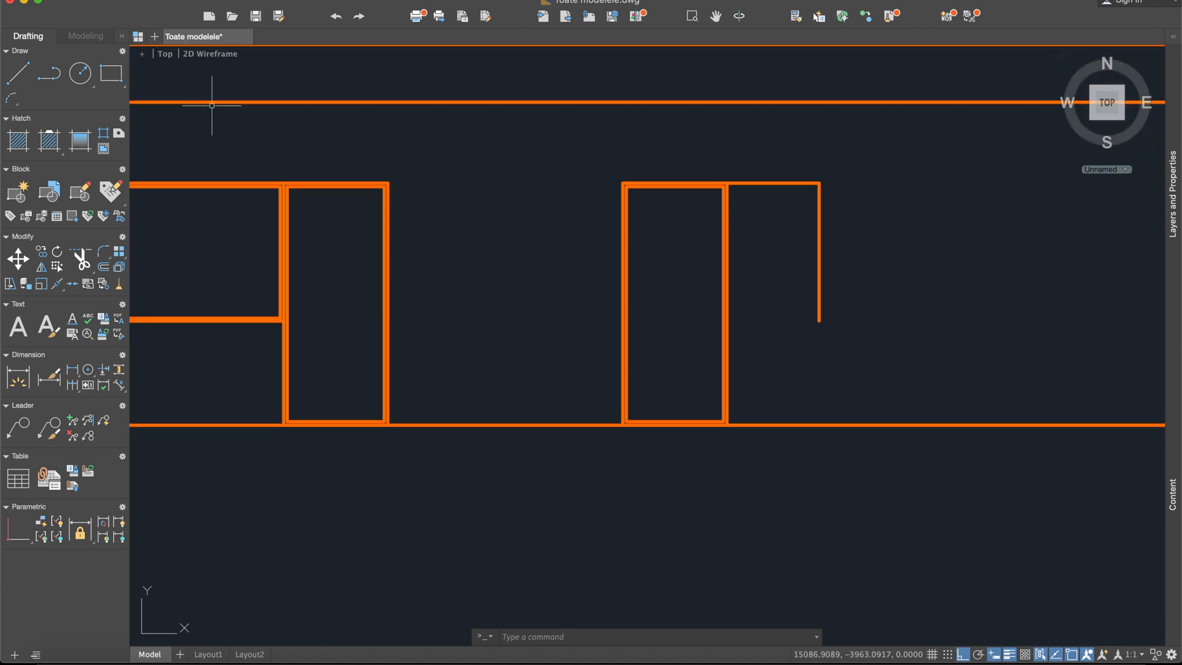
{"action": "left_click", "coordinate": [27, 75]}
{"action": "scroll", "coordinate": [800, 327], "scroll_direction": "up", "scroll_amount": 5}
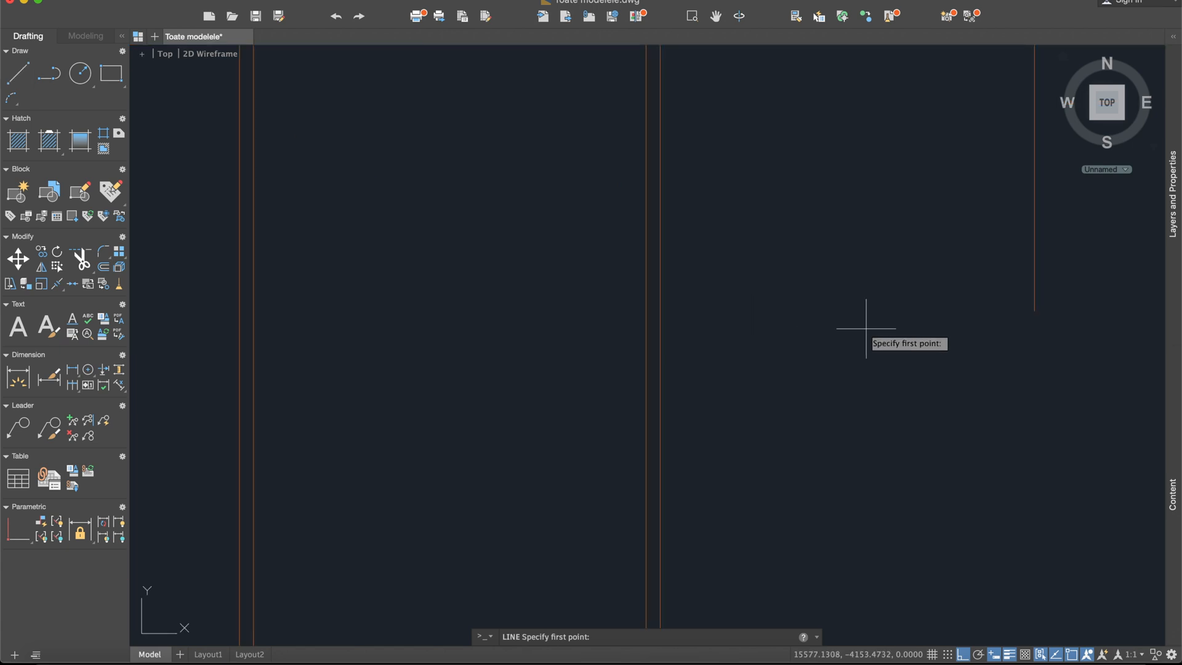
{"action": "left_click", "coordinate": [1034, 311]}
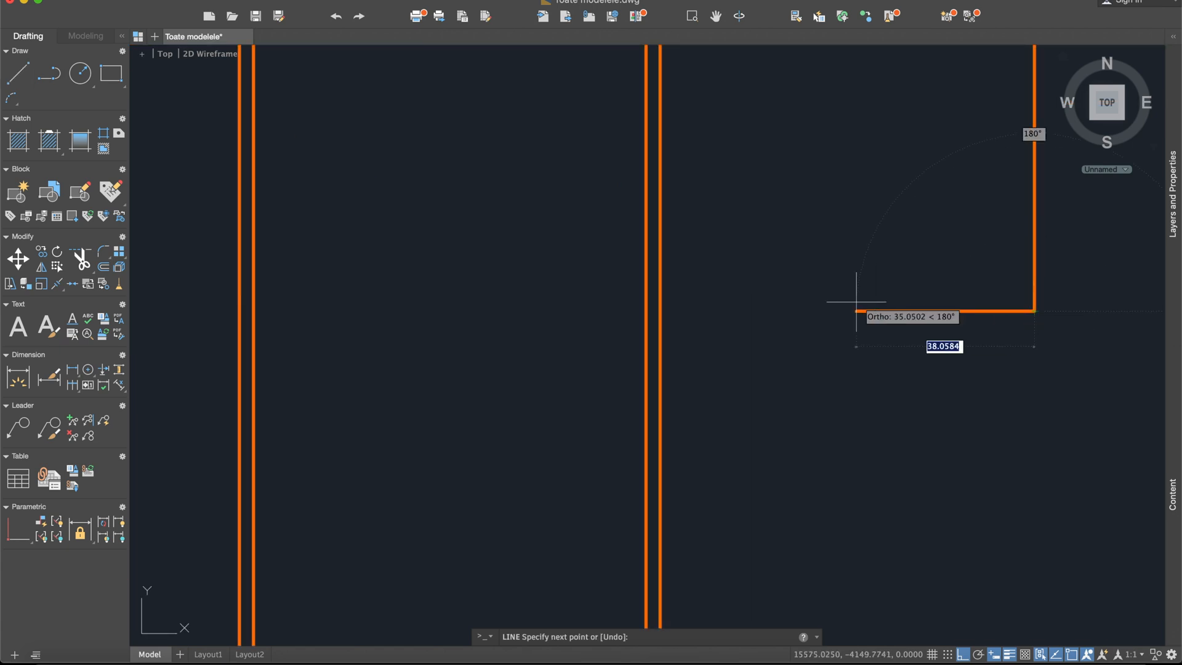
{"action": "left_click", "coordinate": [660, 311]}
{"action": "key", "text": "Escape"}
- Offset the bottom, right and left edges of the new window inward at the existing offset distance to form its frame
{"action": "scroll", "coordinate": [757, 304], "scroll_direction": "up", "scroll_amount": 3}
{"action": "scroll", "coordinate": [778, 257], "scroll_direction": "down", "scroll_amount": 8}
{"action": "mouse_move", "coordinate": [798, 228]}
{"action": "middle_mouse_down"}
{"action": "mouse_move", "coordinate": [702, 287]}
{"action": "mouse_move", "coordinate": [657, 335]}
{"action": "middle_mouse_up"}
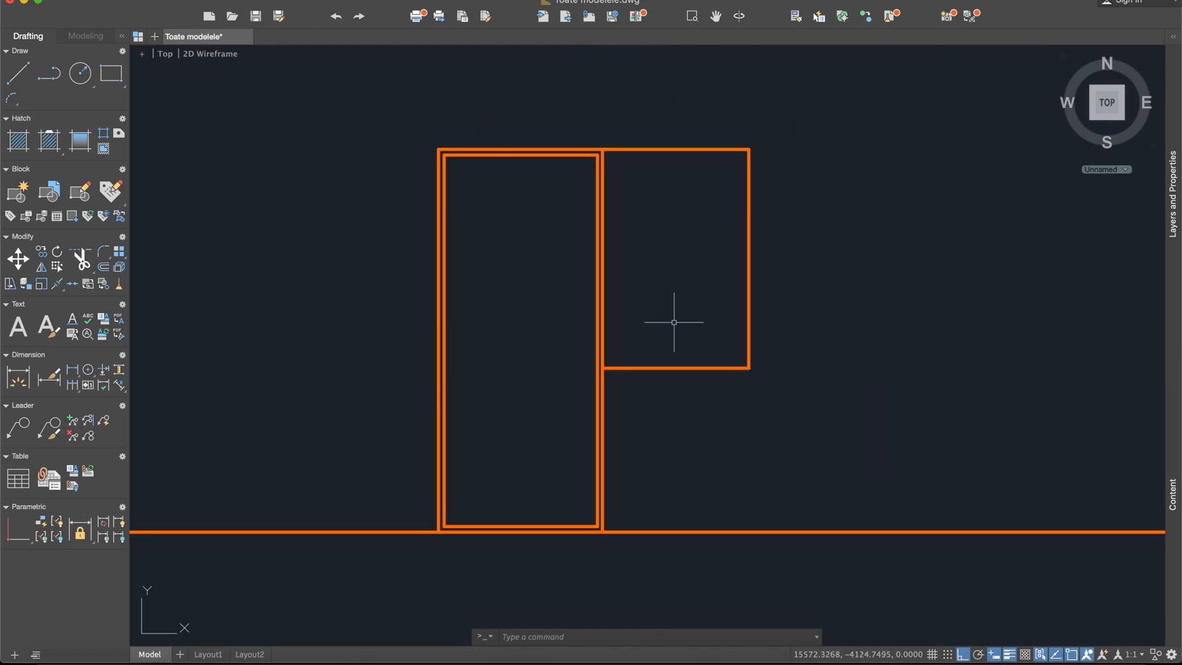
{"action": "type", "text": "off"}
{"action": "key", "text": "Return"}
{"action": "key", "text": "Return"}
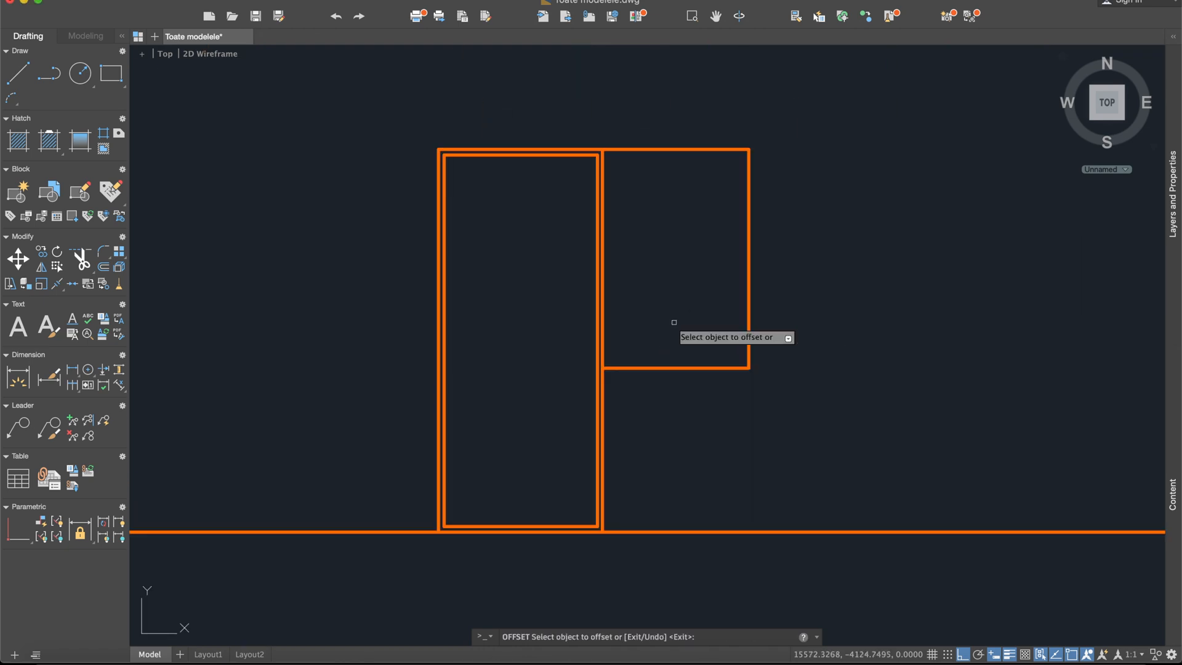
{"action": "left_click", "coordinate": [704, 370]}
{"action": "left_click", "coordinate": [707, 305]}
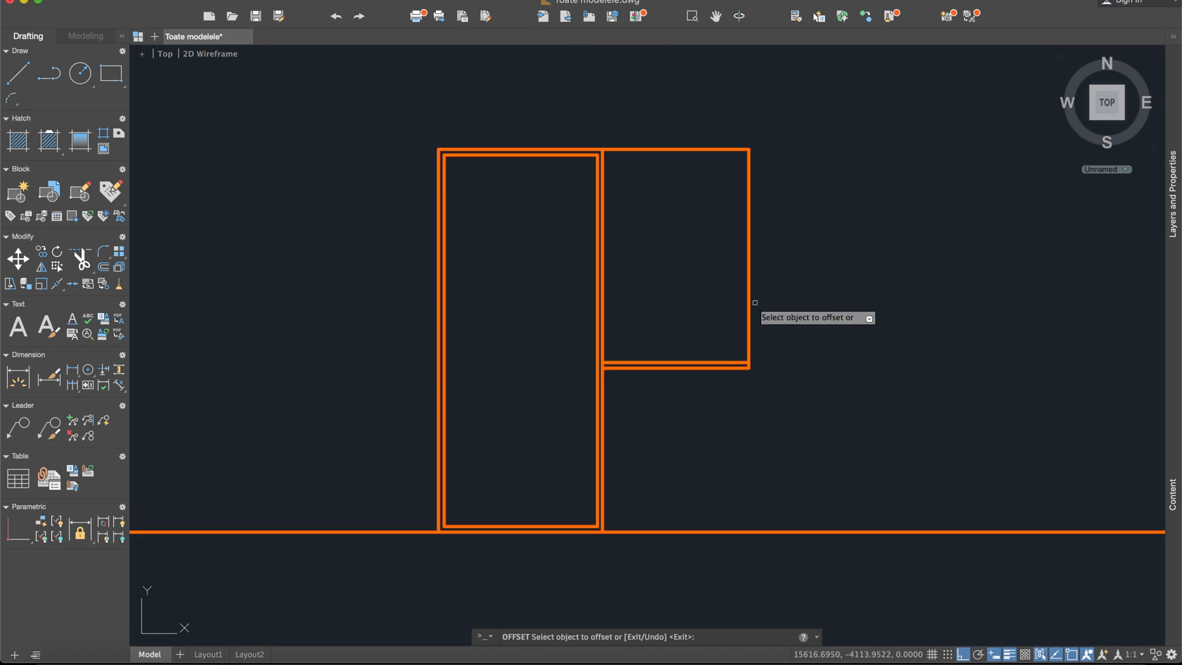
{"action": "scroll", "coordinate": [585, 271], "scroll_direction": "up", "scroll_amount": 4}
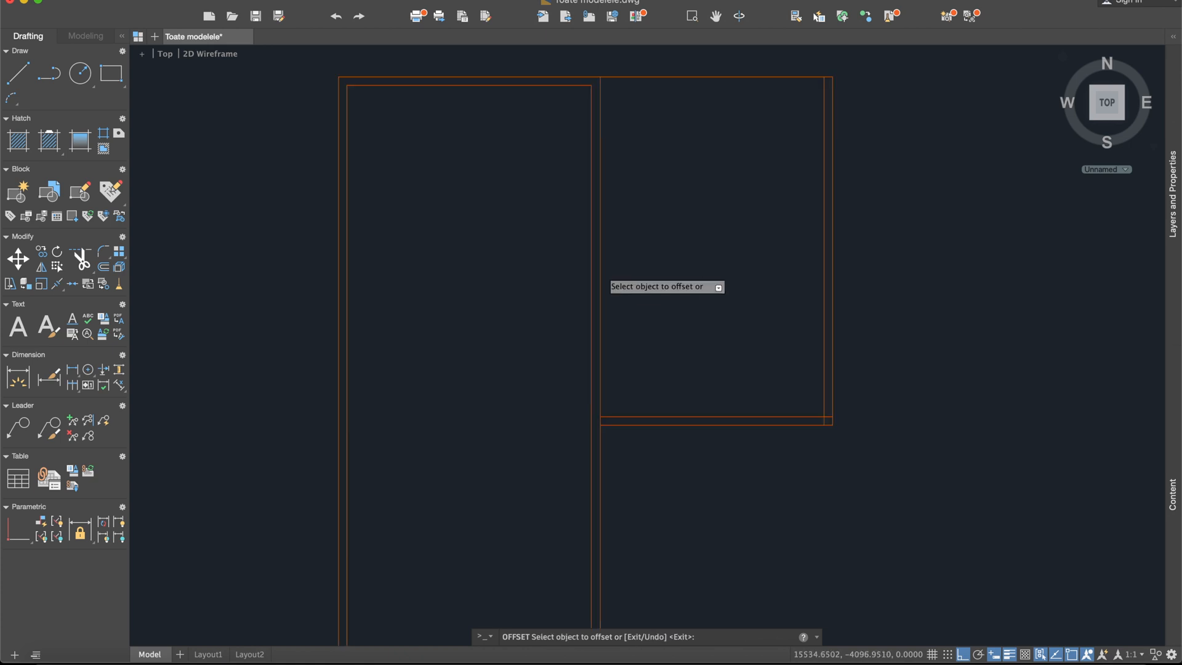
{"action": "left_click", "coordinate": [596, 270]}
{"action": "left_click", "coordinate": [713, 272]}
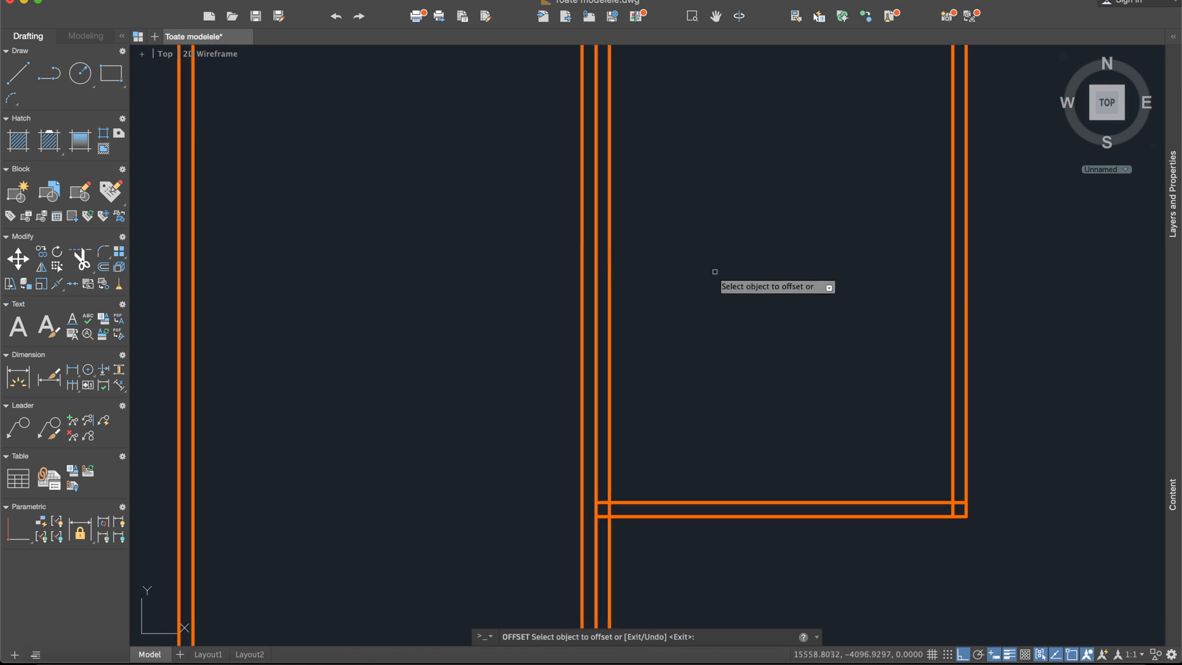
{"action": "key", "text": "Escape"}
- Offset the new window's top edge inward at the same distance to add the upper frame line
{"action": "middle_click_drag", "start_coordinate": [737, 221], "coordinate": [699, 340]}
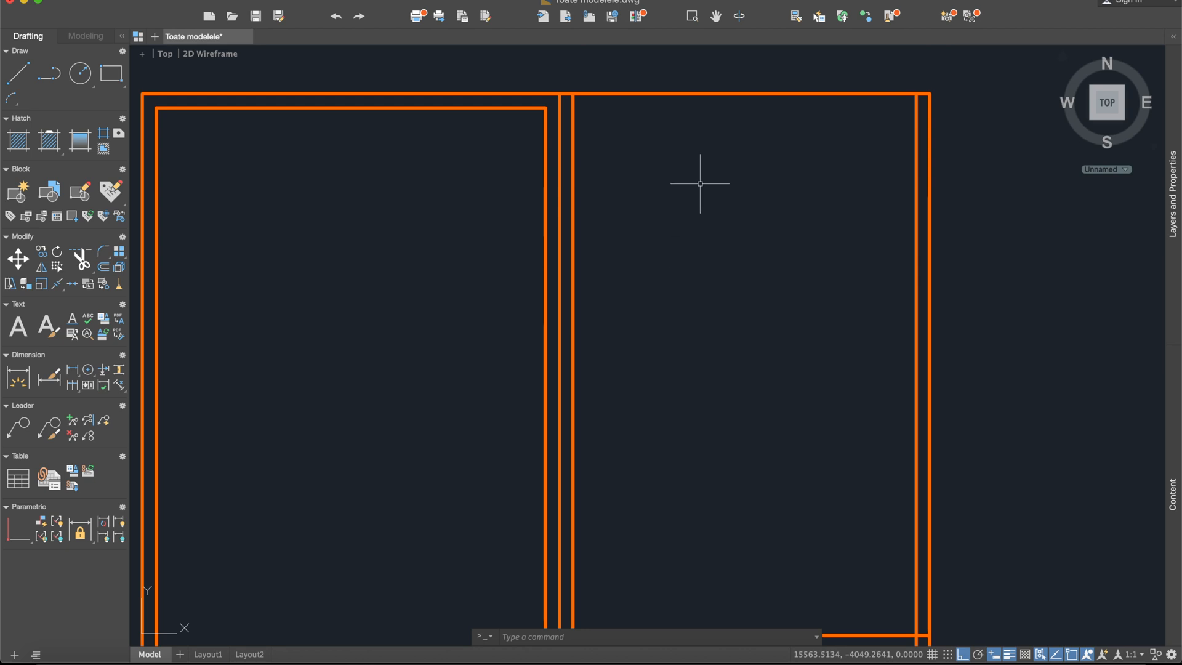
{"action": "type", "text": "off"}
{"action": "key", "text": "Return"}
{"action": "key", "text": "Return"}
{"action": "left_click", "coordinate": [649, 94]}
{"action": "left_click", "coordinate": [650, 133]}
{"action": "key", "text": "Escape"}
{"action": "scroll", "coordinate": [700, 321], "scroll_direction": "down", "scroll_amount": 4}
{"action": "middle_click_drag", "start_coordinate": [669, 516], "coordinate": [651, 320]}
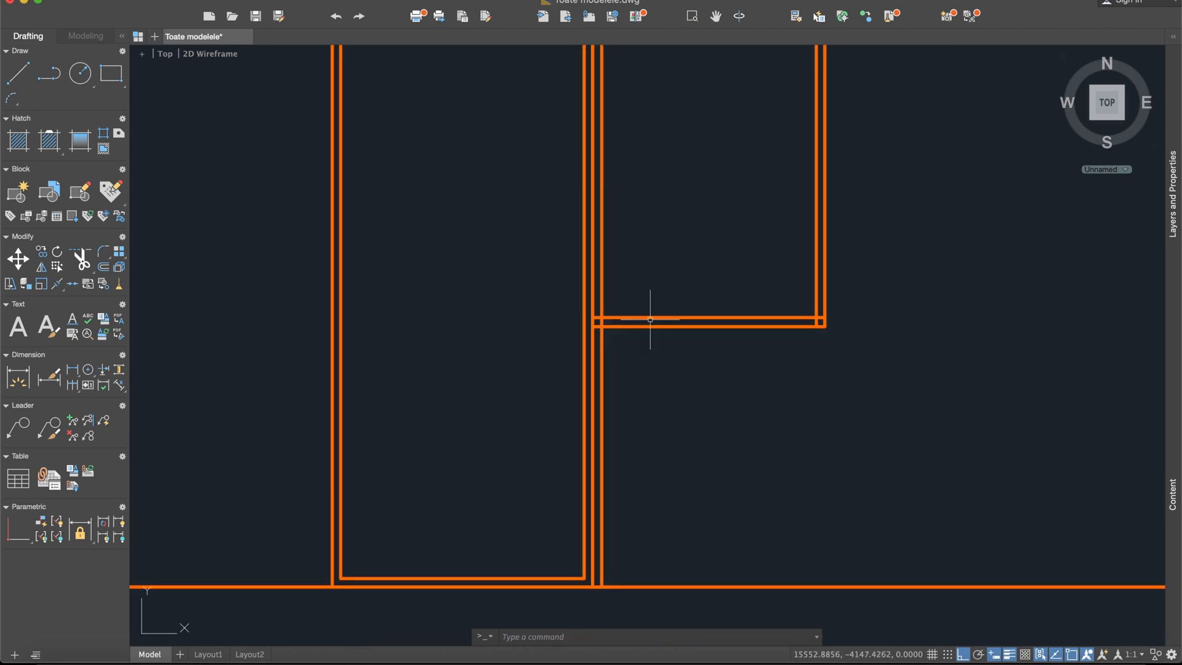
{"action": "left_click", "coordinate": [601, 389]}
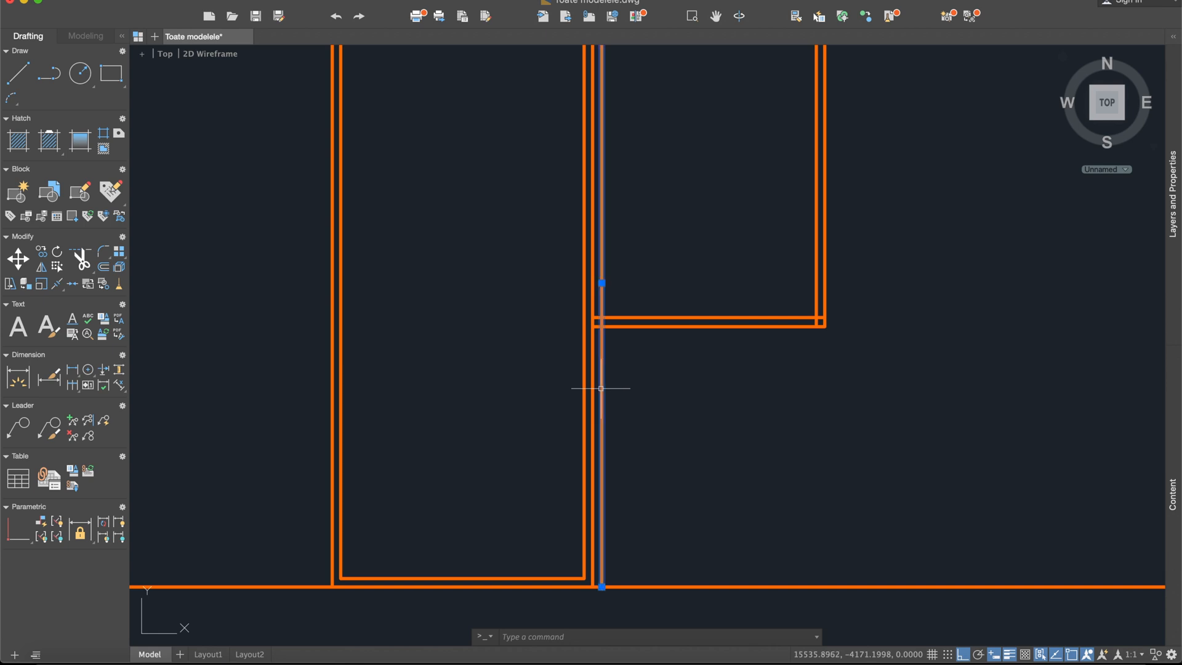
{"action": "left_click", "coordinate": [624, 315]}
{"action": "left_click", "coordinate": [623, 315]}
{"action": "left_click", "coordinate": [621, 316]}
{"action": "left_click", "coordinate": [621, 315]}
{"action": "key", "text": "Escape"}
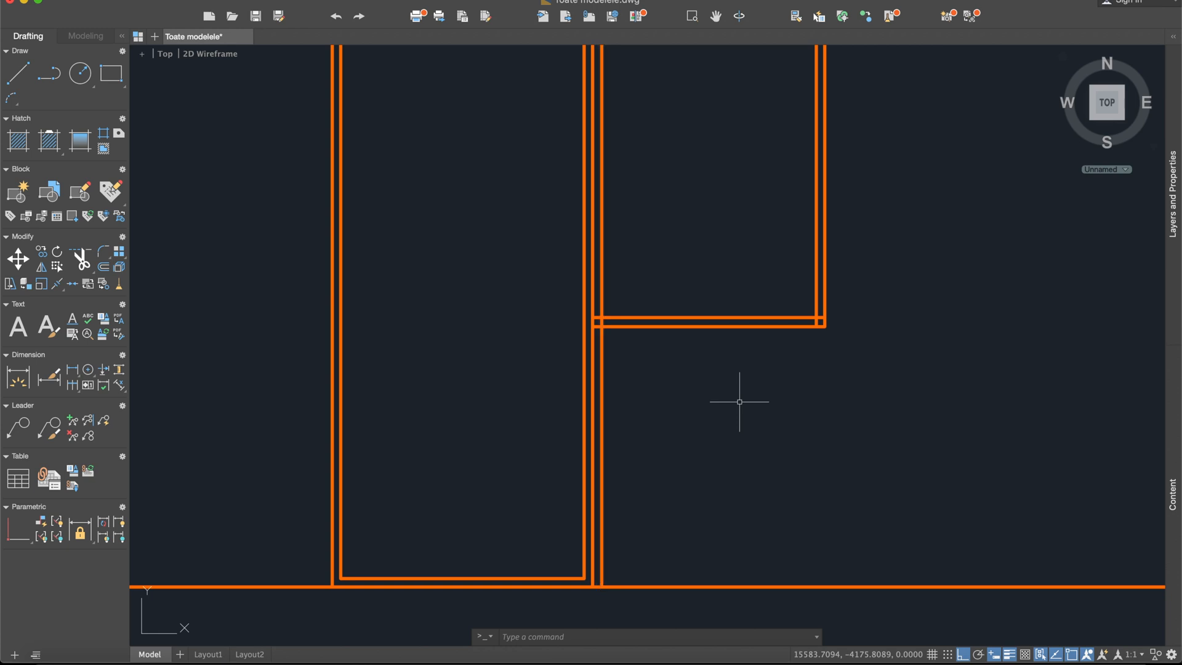
- Fillet the lower left inner frame corner of the window beside the second door with radius 0
{"action": "type", "text": "illet"}
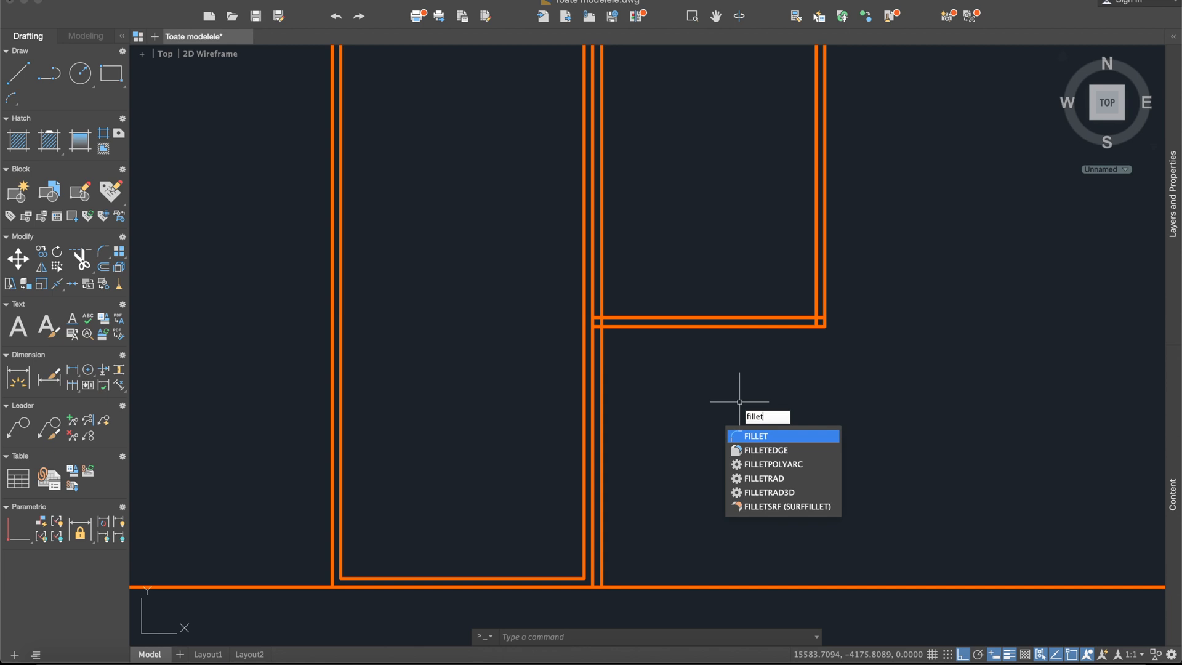
{"action": "key", "text": "Return"}
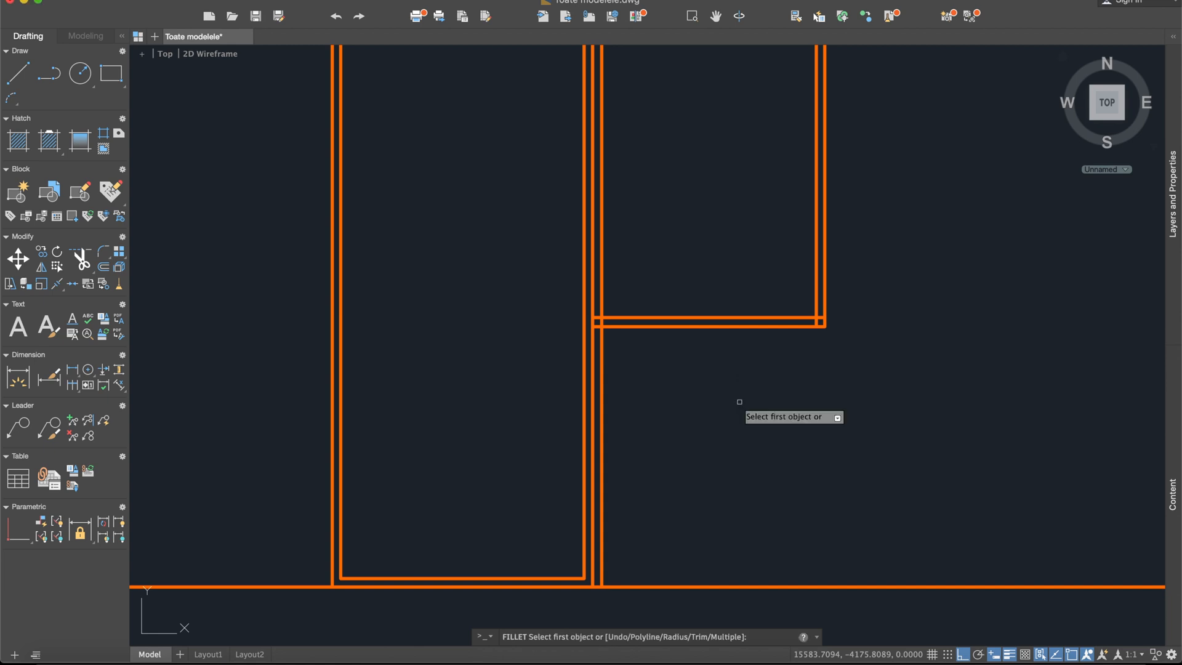
{"action": "type", "text": "r"}
{"action": "key", "text": "Return"}
{"action": "type", "text": "0"}
{"action": "key", "text": "Return"}
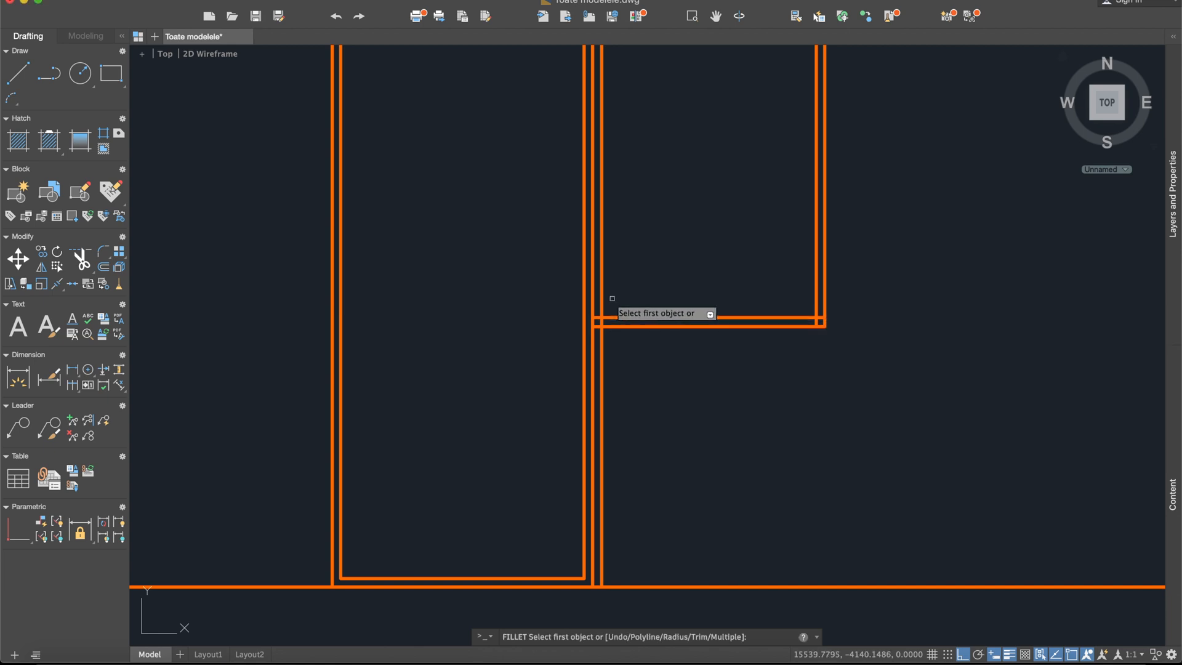
{"action": "left_click", "coordinate": [607, 317]}
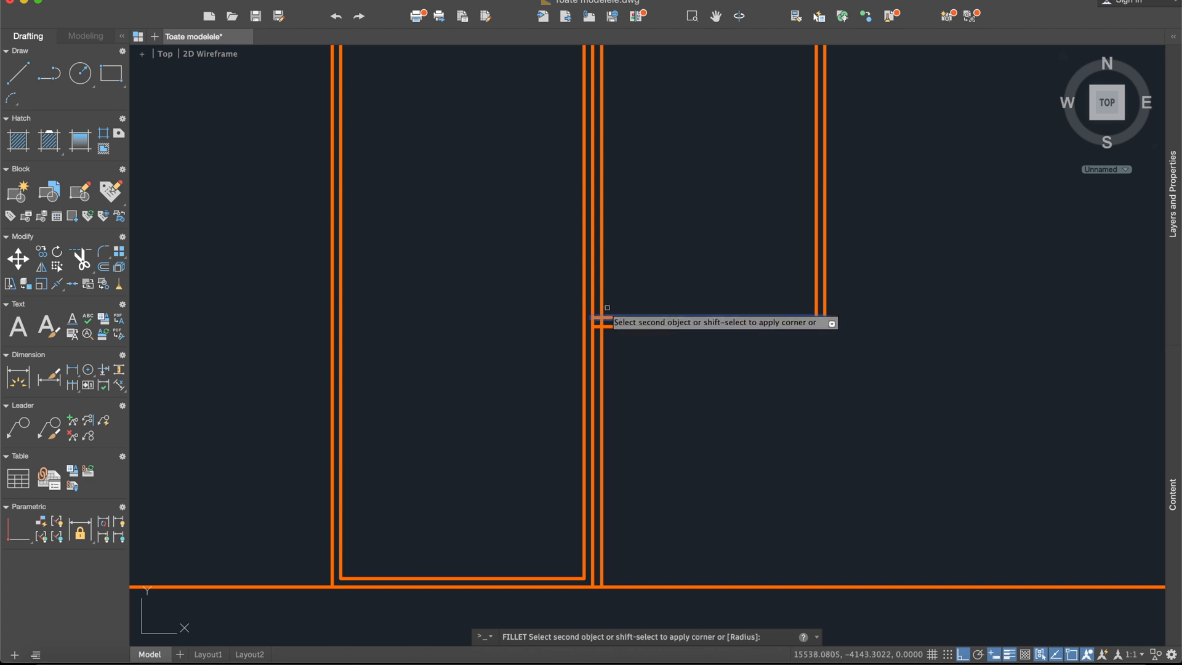
{"action": "left_click", "coordinate": [603, 311]}
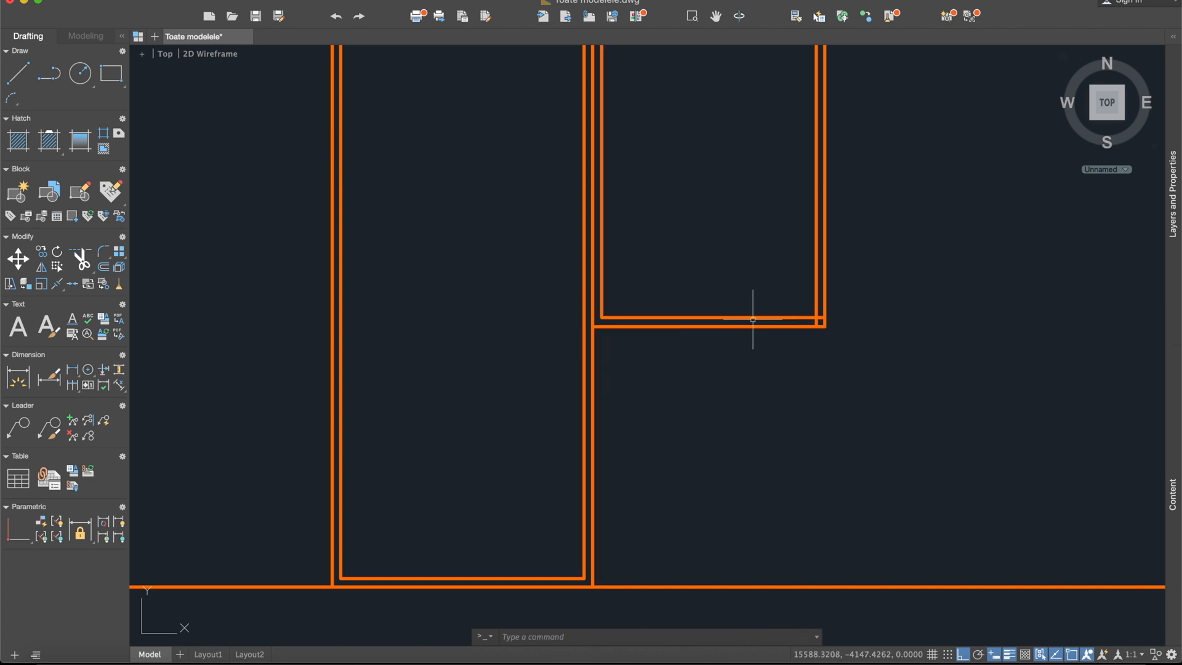
- Fillet the same window's lower right inner frame corner with radius 0
{"action": "scroll", "coordinate": [760, 327], "scroll_direction": "up", "scroll_amount": 6}
{"action": "scroll", "coordinate": [690, 305], "scroll_direction": "down", "scroll_amount": 4}
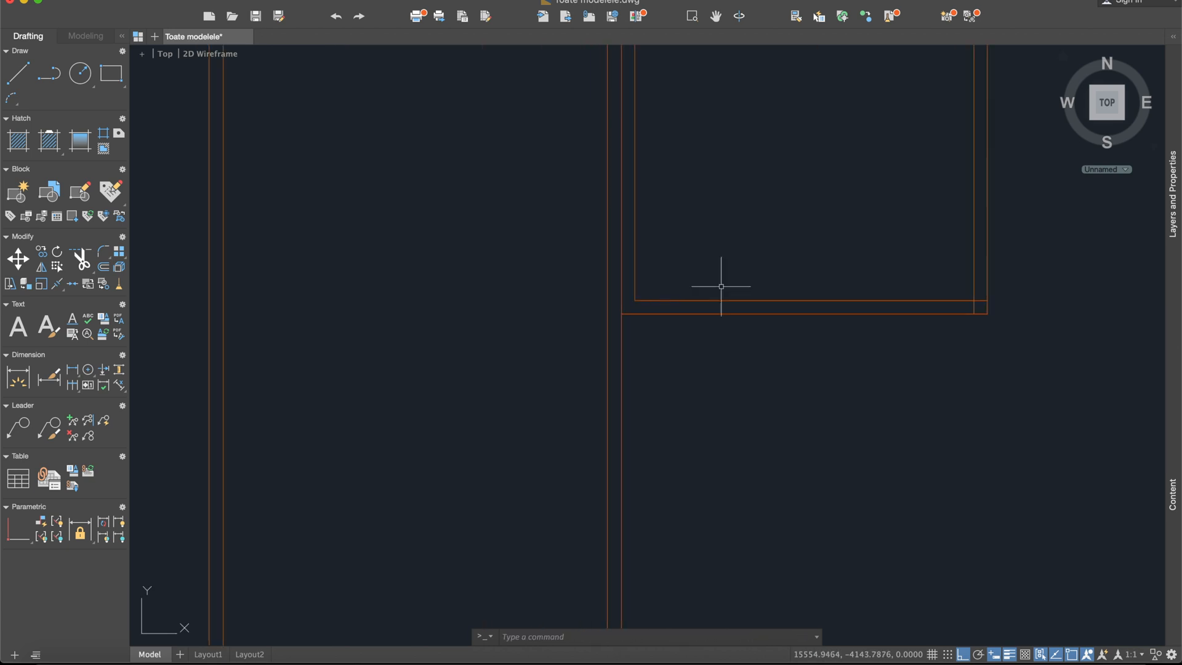
{"action": "middle_click_drag", "start_coordinate": [896, 250], "coordinate": [838, 287]}
{"action": "key", "text": "BackSpace"}
{"action": "type", "text": "fillet"}
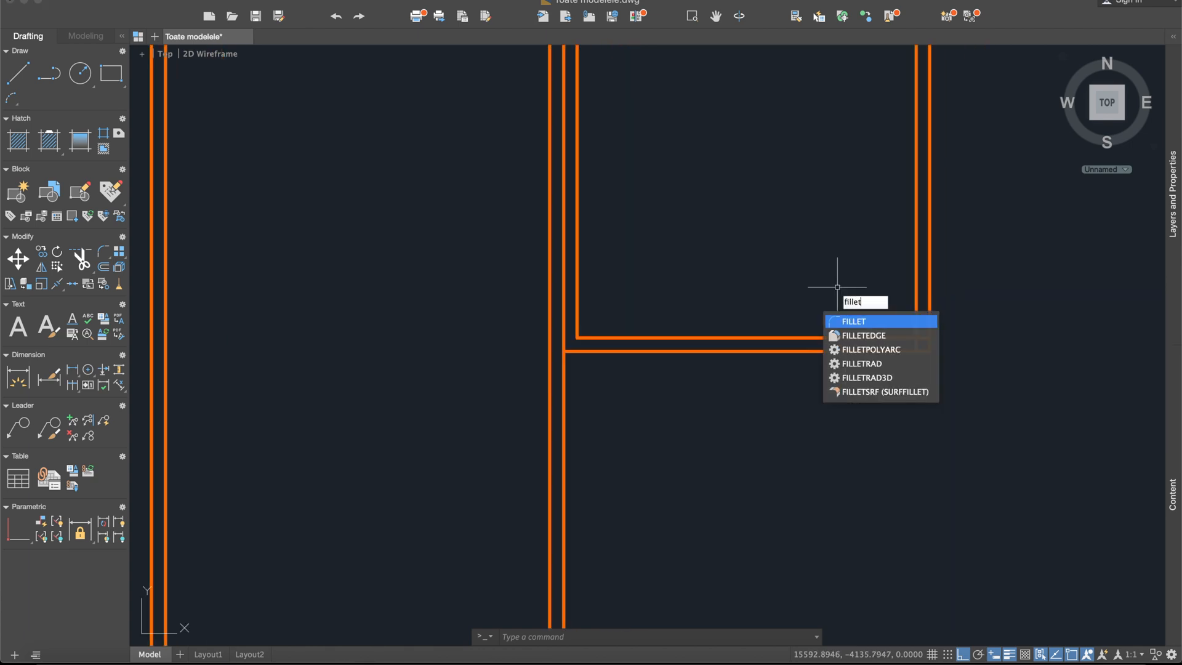
{"action": "key", "text": "Return"}
{"action": "type", "text": "r"}
{"action": "key", "text": "Return"}
{"action": "type", "text": "0"}
{"action": "key", "text": "Return"}
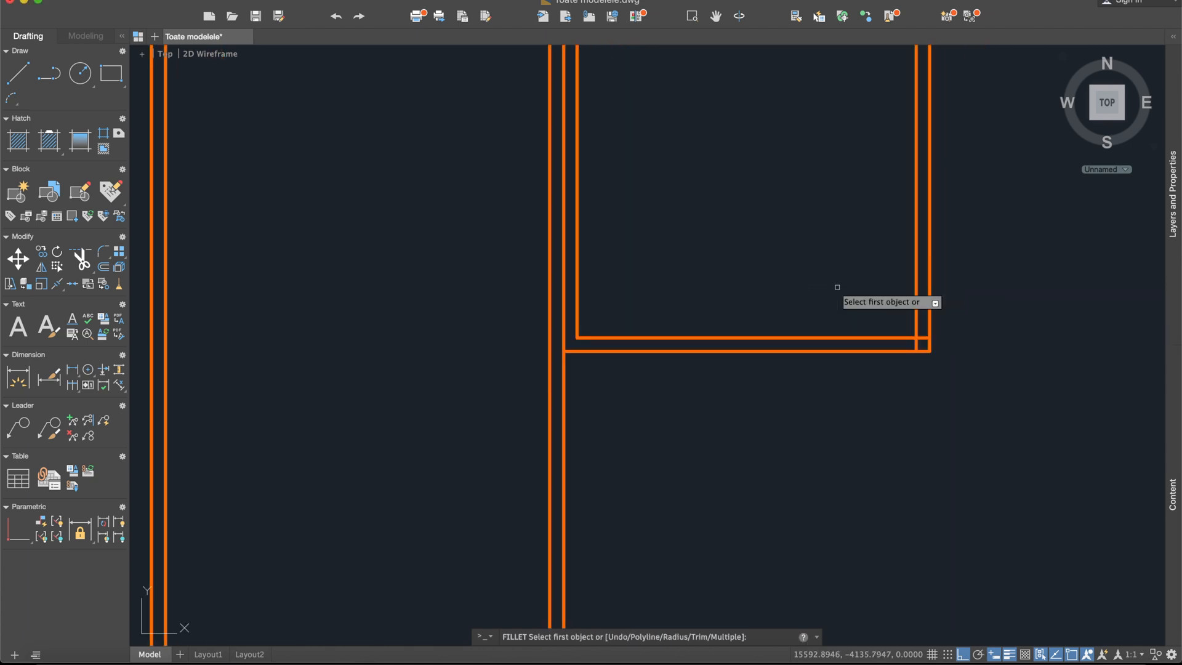
{"action": "left_click", "coordinate": [917, 305]}
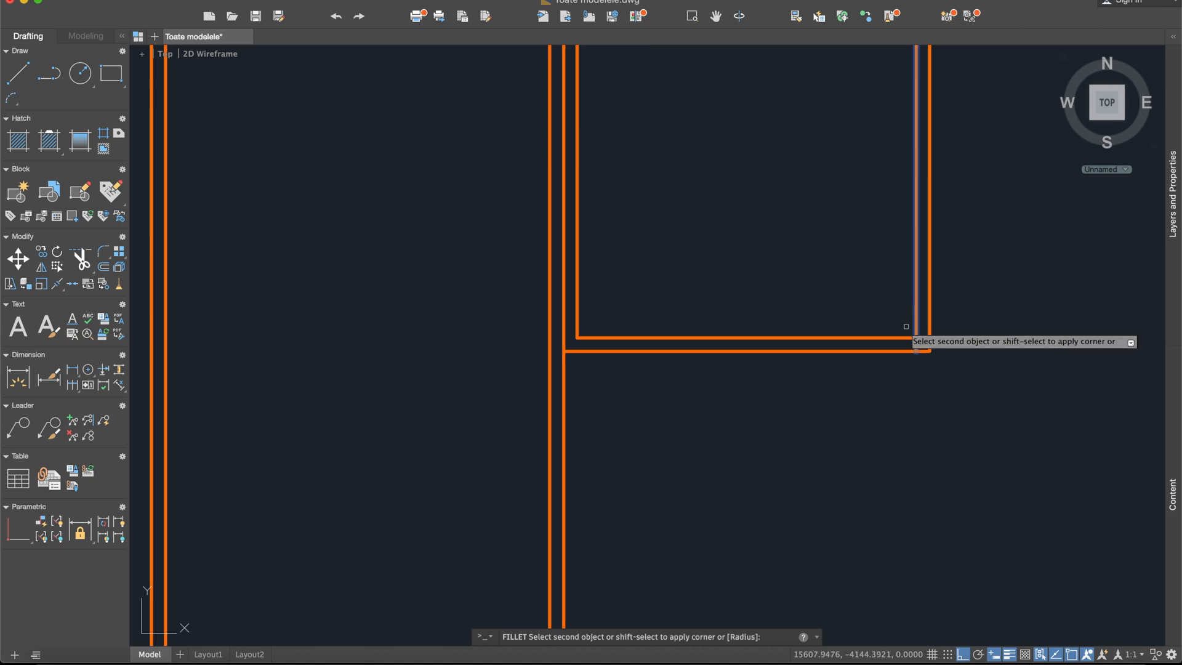
{"action": "left_click", "coordinate": [904, 337]}
- Fillet the inner frame lines at the same window's upper right corner, keeping the current radius
{"action": "scroll", "coordinate": [839, 260], "scroll_direction": "up", "scroll_amount": 4}
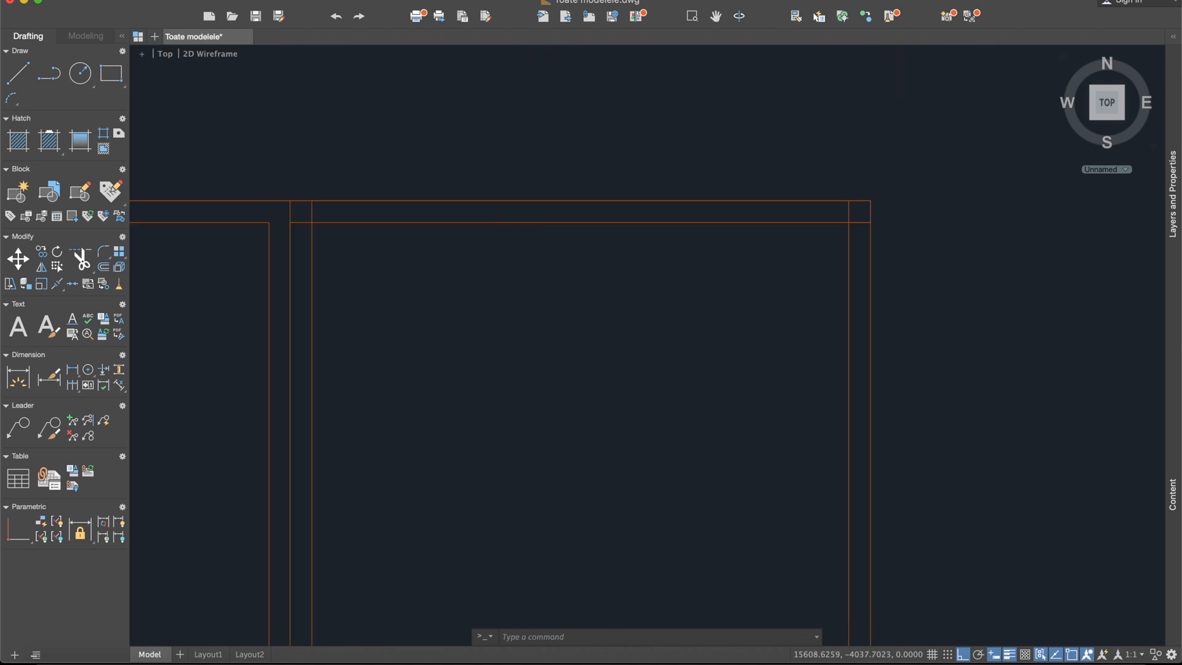
{"action": "type", "text": "fil"}
{"action": "key", "text": "Return"}
{"action": "type", "text": "r"}
{"action": "key", "text": "Return"}
{"action": "key", "text": "Return"}
{"action": "left_click", "coordinate": [848, 250]}
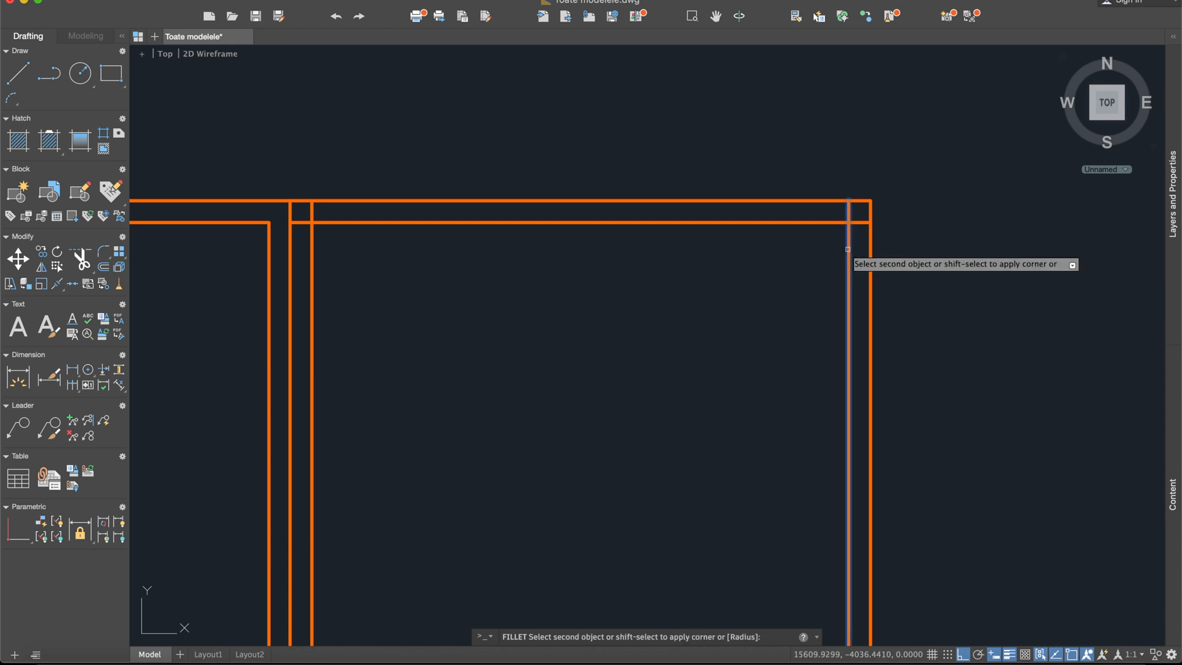
{"action": "left_click", "coordinate": [808, 222]}
- Fillet the inner frame lines at the same window's upper left corner to close the frame
{"action": "type", "text": "fill"}
{"action": "key", "text": "Return"}
{"action": "left_click", "coordinate": [328, 221]}
{"action": "left_click", "coordinate": [312, 233]}
- Examine the window and door frames drawn so far in the elevation against the plan and its dimensions
{"action": "scroll", "coordinate": [425, 308], "scroll_direction": "down", "scroll_amount": 2}
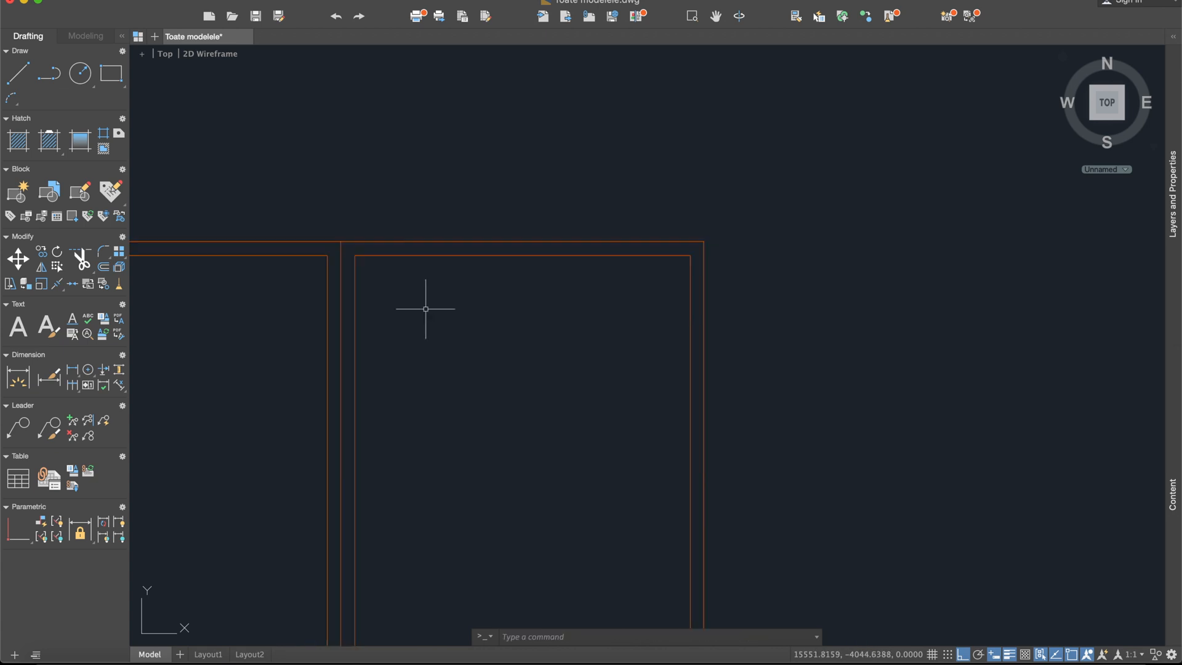
{"action": "scroll", "coordinate": [426, 308], "scroll_direction": "down", "scroll_amount": 4}
{"action": "scroll", "coordinate": [562, 338], "scroll_direction": "down", "scroll_amount": 4}
{"action": "mouse_move", "coordinate": [554, 338]}
{"action": "middle_mouse_down"}
{"action": "mouse_move", "coordinate": [560, 470]}
{"action": "mouse_move", "coordinate": [581, 439]}
{"action": "middle_mouse_up"}
{"action": "scroll", "coordinate": [561, 468], "scroll_direction": "down", "scroll_amount": 2}
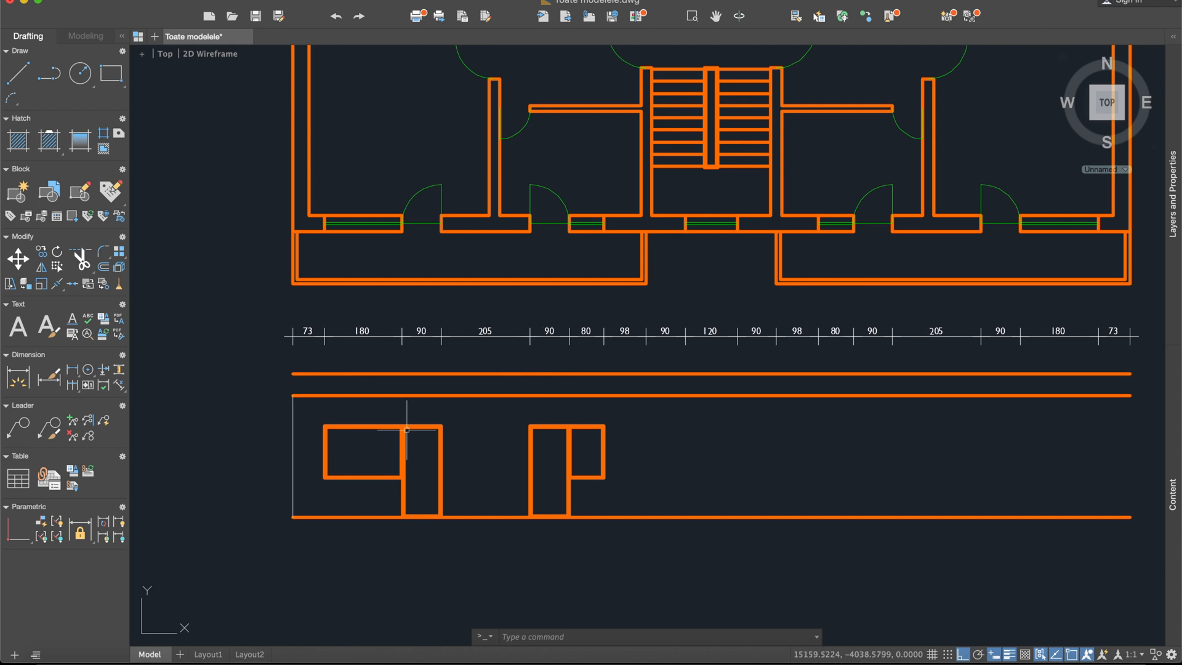
{"action": "scroll", "coordinate": [396, 474], "scroll_direction": "up", "scroll_amount": 6}
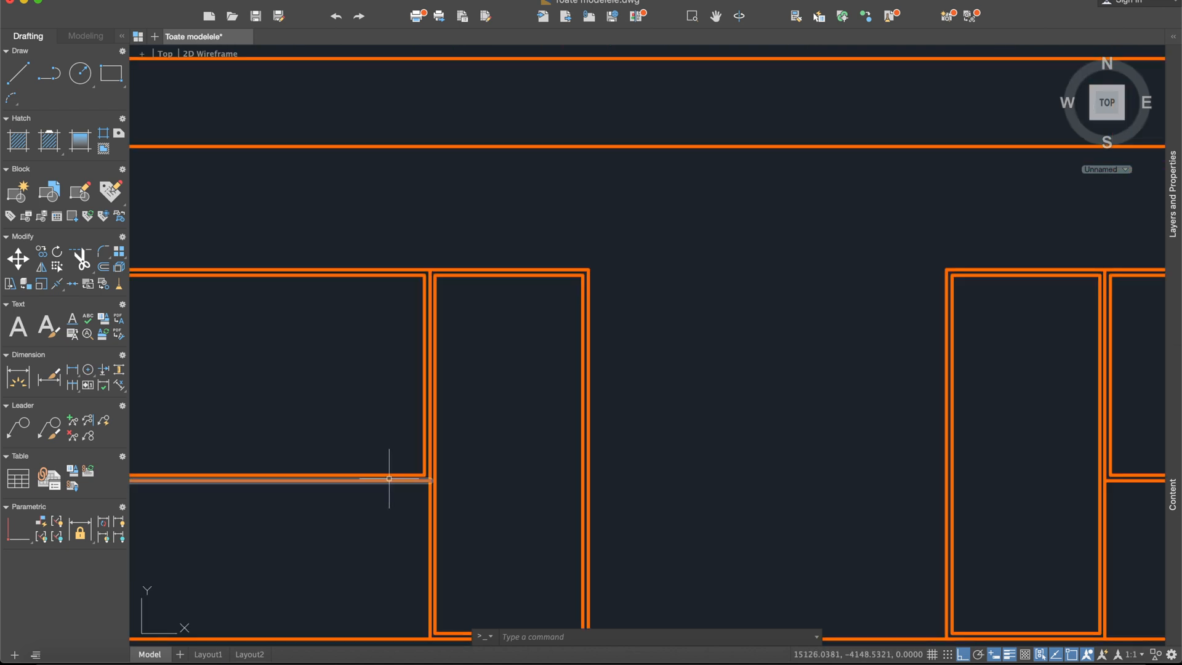
{"action": "left_click", "coordinate": [371, 480]}
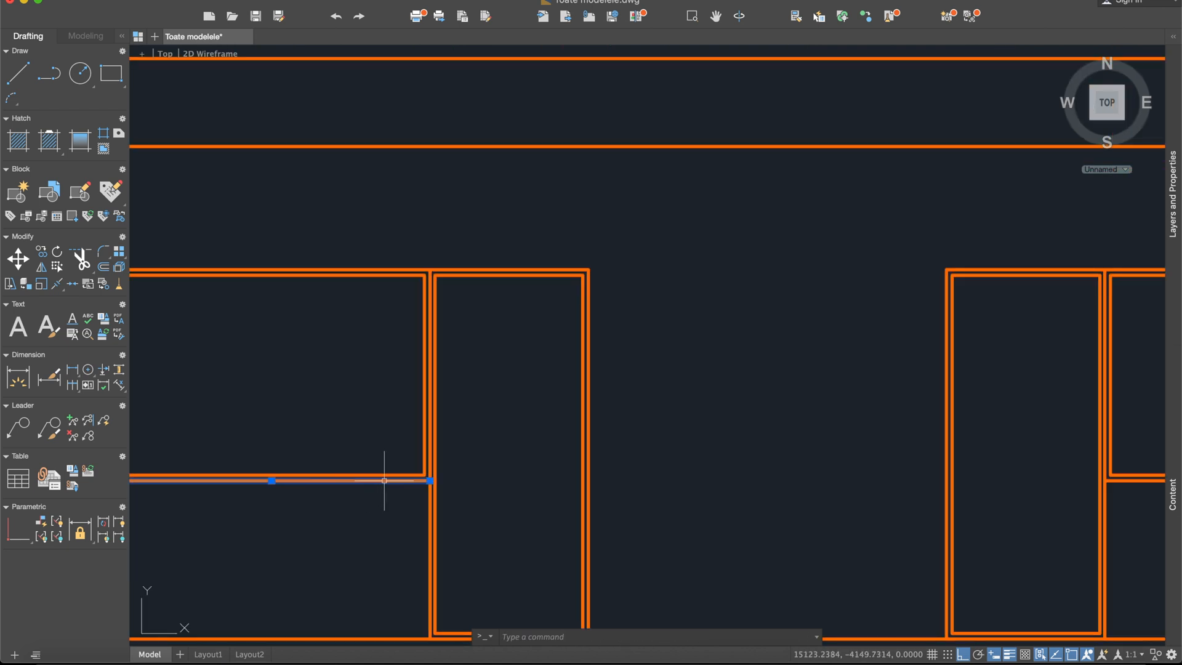
{"action": "scroll", "coordinate": [383, 480], "scroll_direction": "down", "scroll_amount": 5}
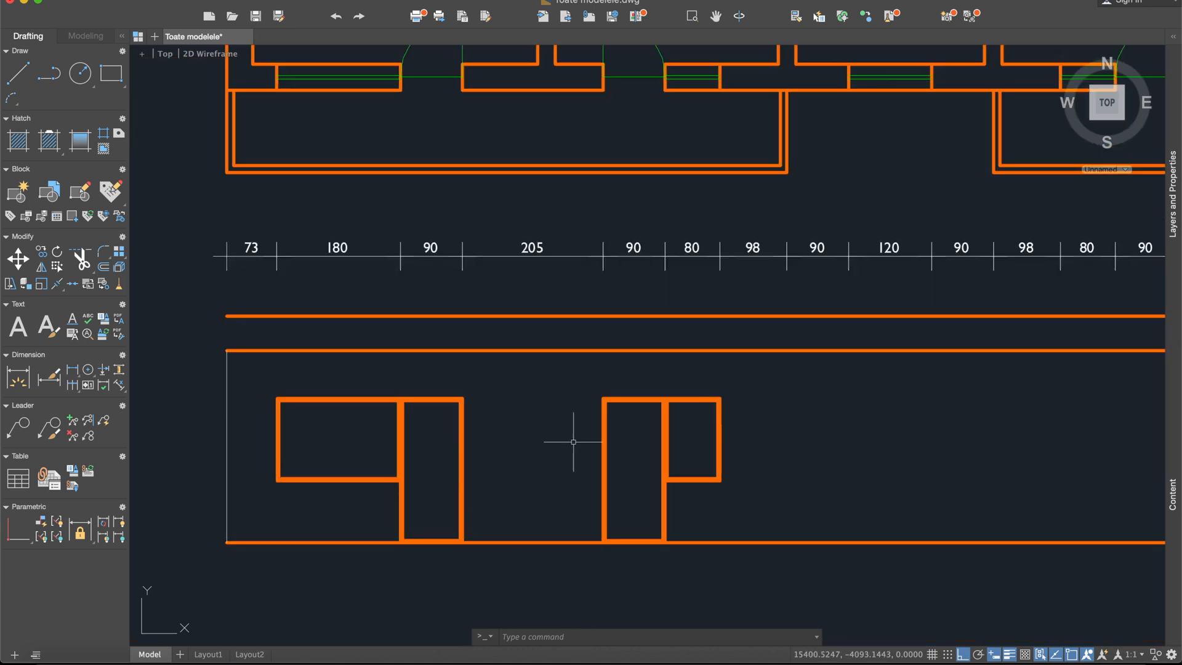
{"action": "scroll", "coordinate": [723, 513], "scroll_direction": "up", "scroll_amount": 4}
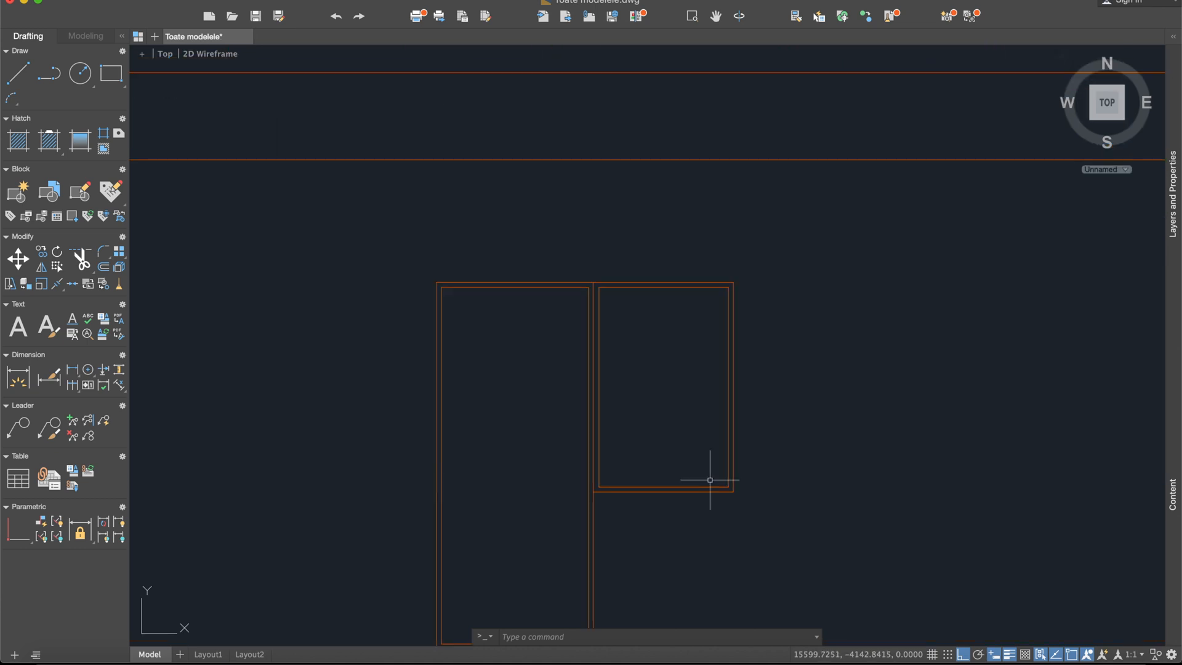
{"action": "scroll", "coordinate": [715, 495], "scroll_direction": "down", "scroll_amount": 4}
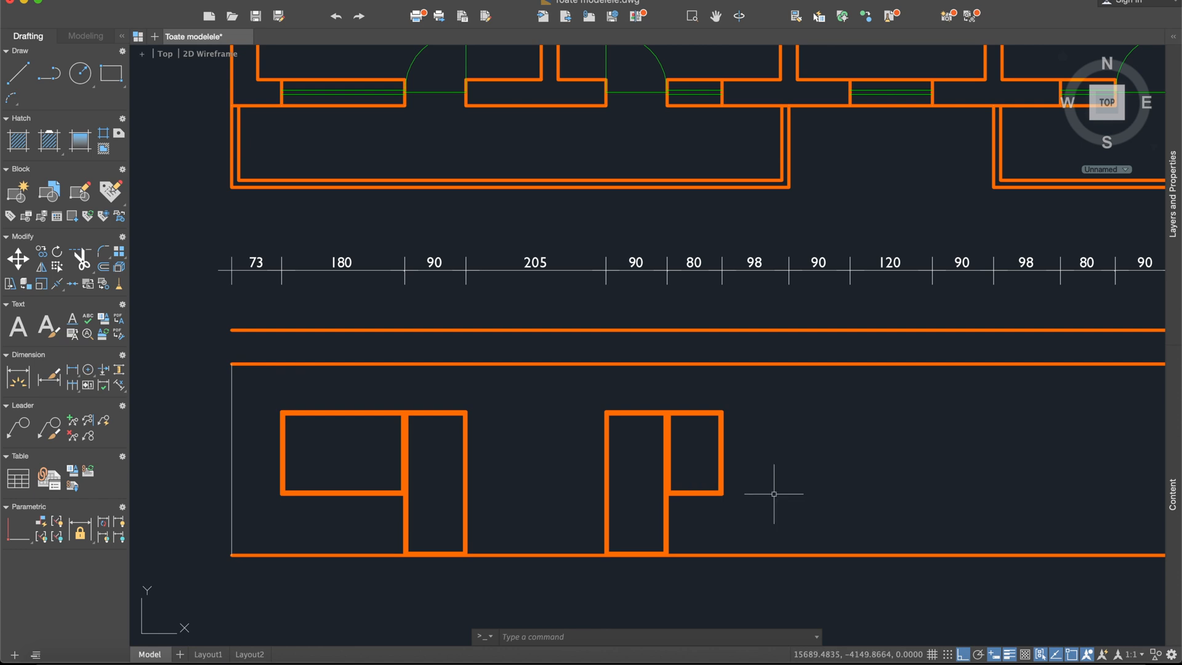
- Draw a vertical projection line from the left balcony's lower right corner down past the elevation's base line
{"action": "left_click", "coordinate": [18, 73]}
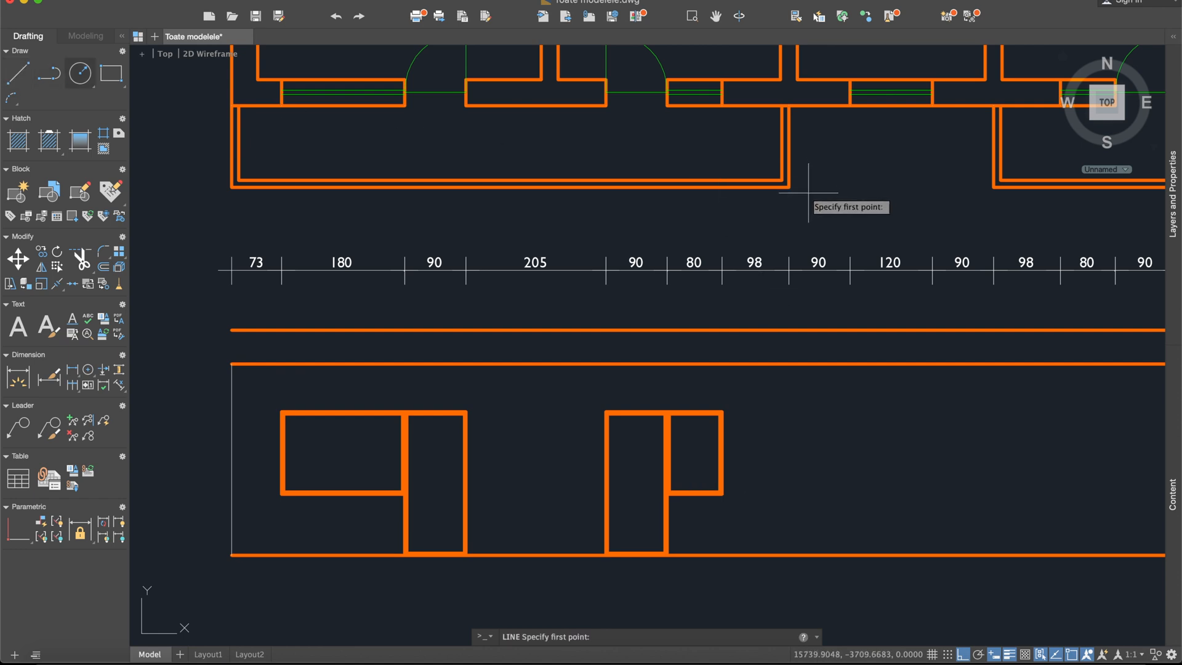
{"action": "left_click", "coordinate": [789, 187]}
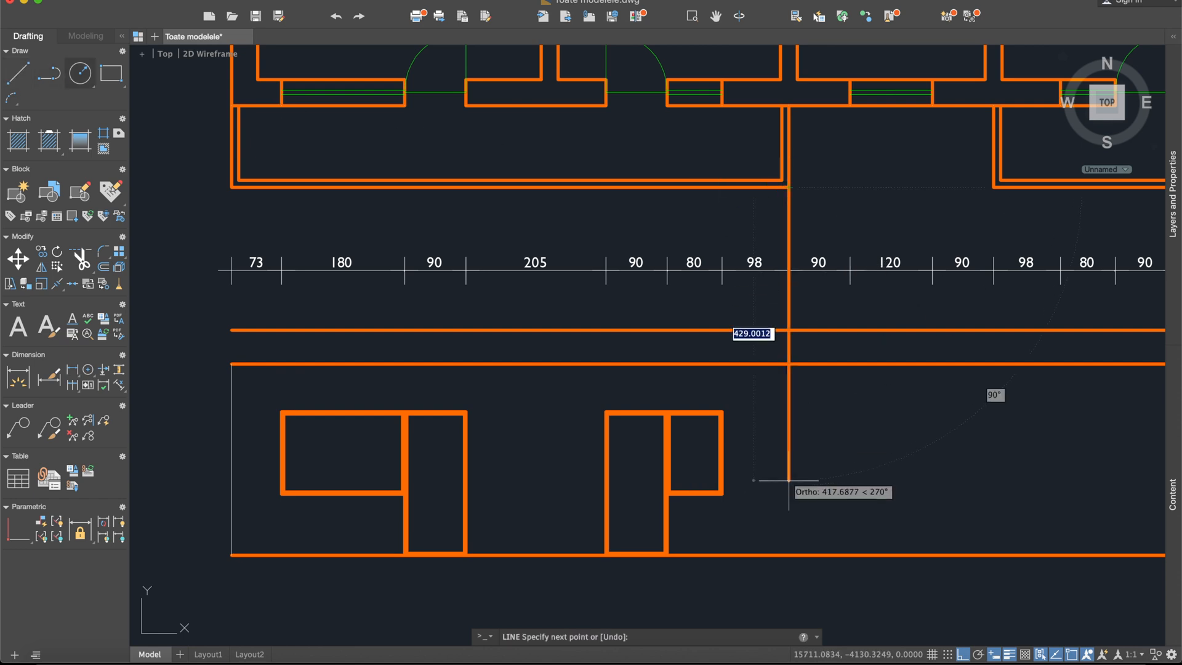
{"action": "left_click", "coordinate": [805, 584]}
{"action": "key", "text": "Escape"}
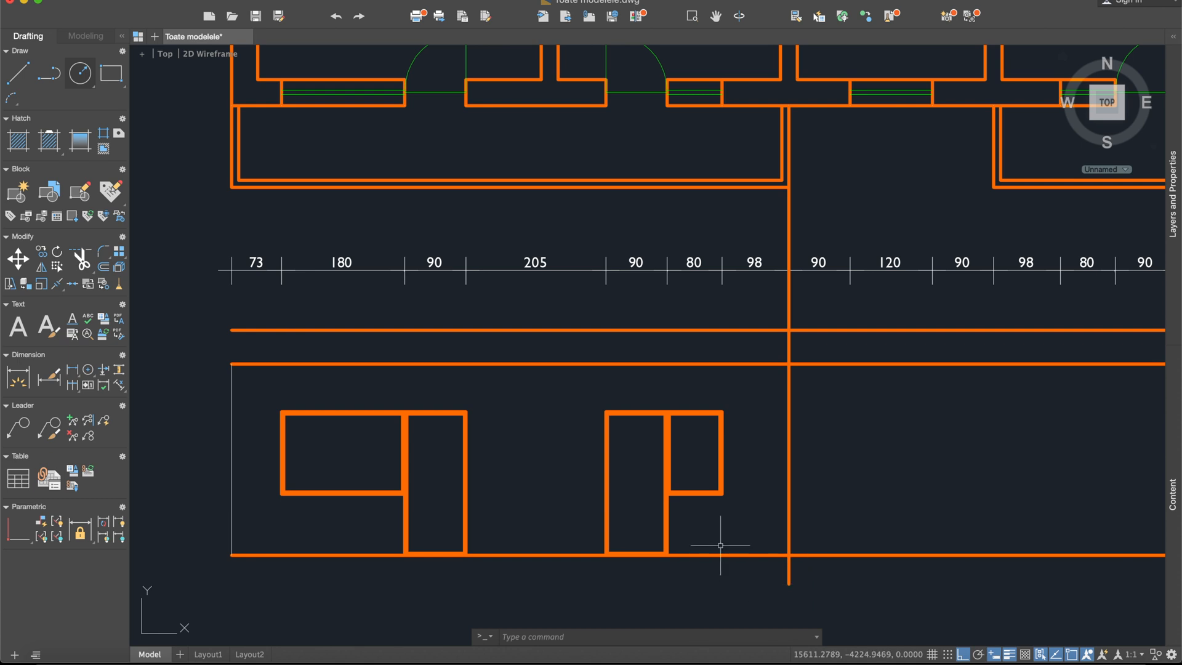
- Trim the projection line between the elevation's upper line and base line, and delete the remaining piece above
{"action": "middle_click_drag", "start_coordinate": [720, 545], "coordinate": [820, 453]}
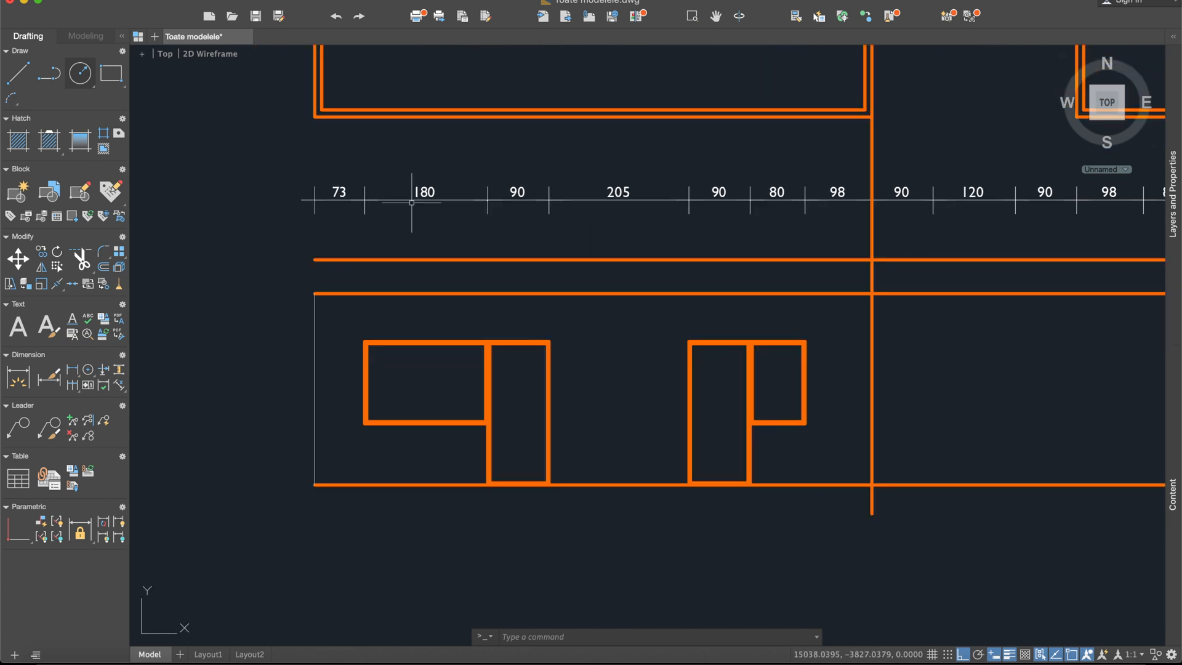
{"action": "type", "text": "trim"}
{"action": "key", "text": "Return"}
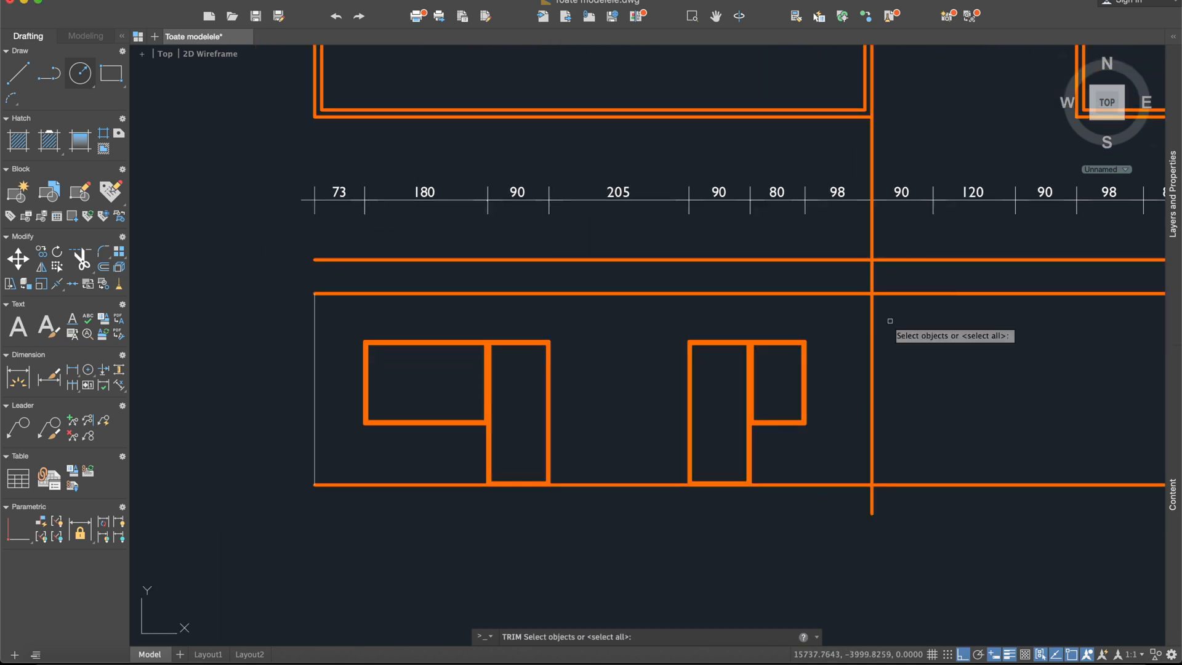
{"action": "left_click", "coordinate": [949, 502]}
{"action": "left_click", "coordinate": [753, 223]}
{"action": "key", "text": "Return"}
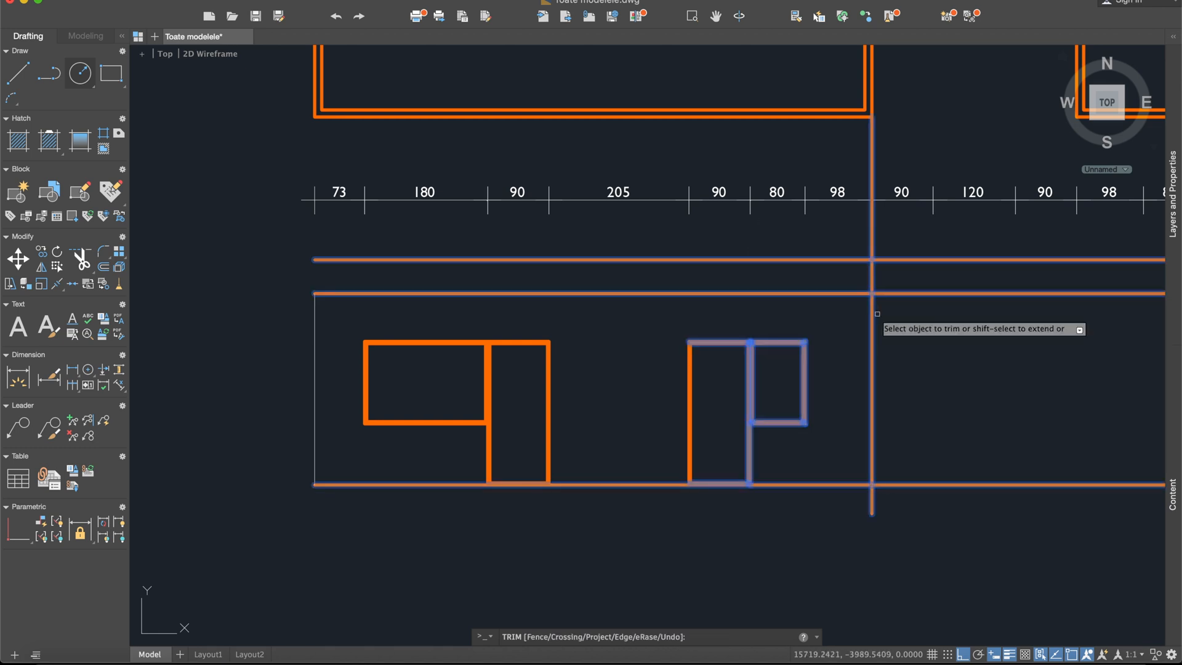
{"action": "left_click", "coordinate": [872, 371]}
{"action": "key", "text": "Return"}
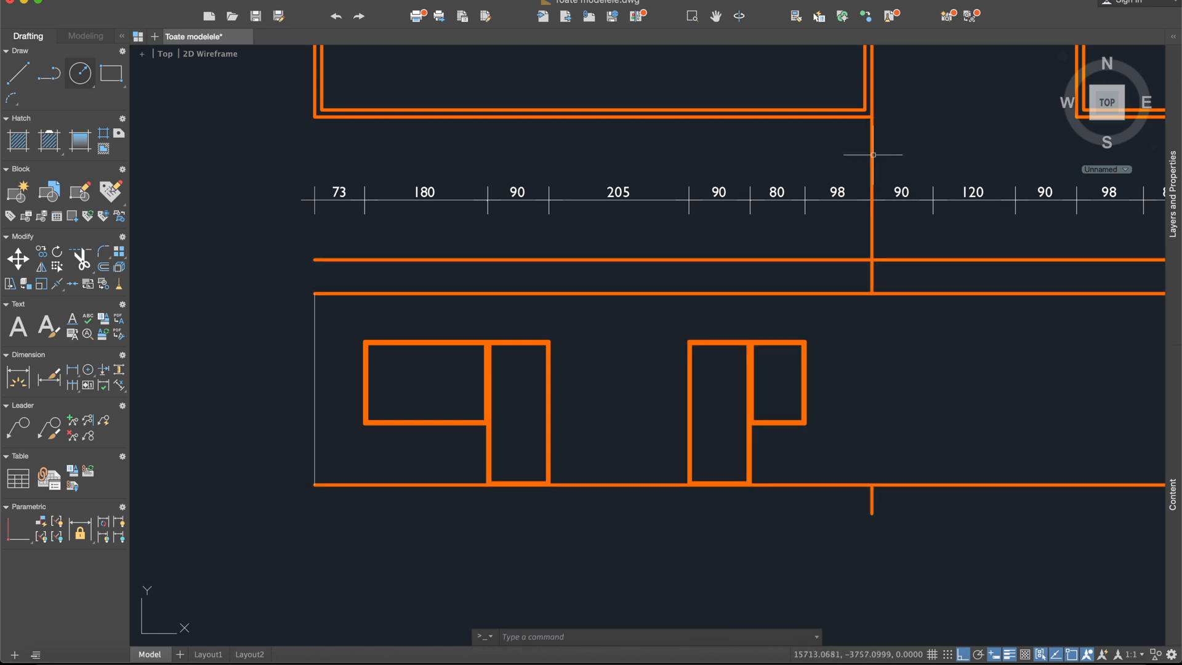
{"action": "key", "text": "Delete"}
{"action": "scroll", "coordinate": [878, 487], "scroll_direction": "up", "scroll_amount": 4}
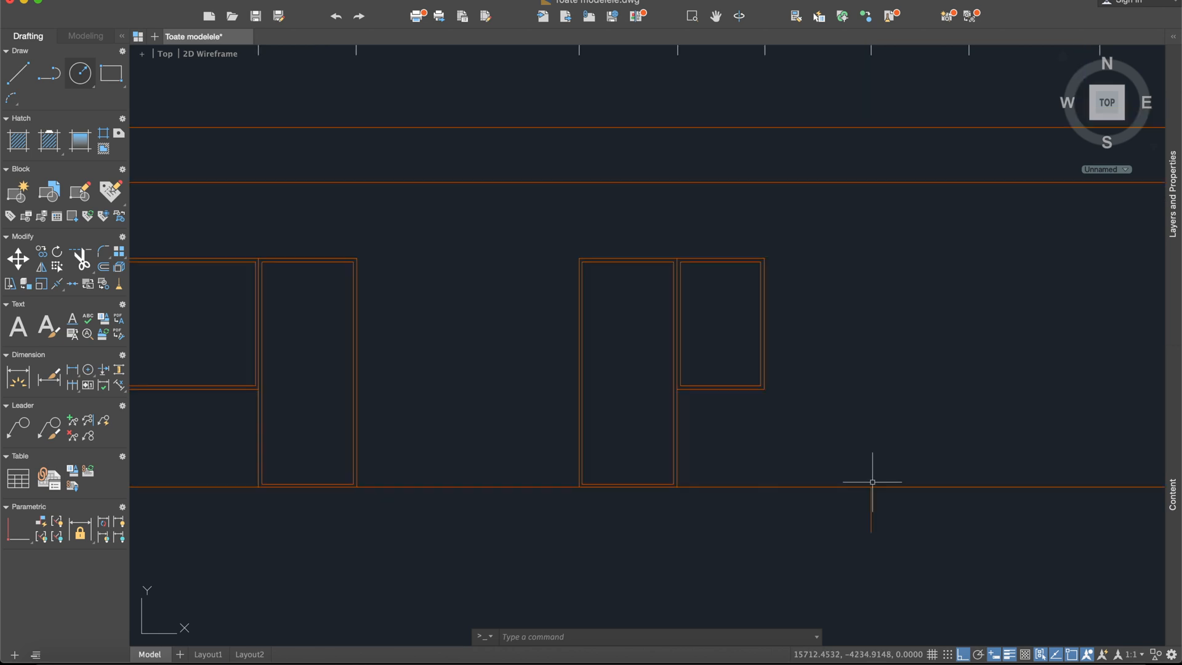
{"action": "scroll", "coordinate": [865, 472], "scroll_direction": "down", "scroll_amount": 4}
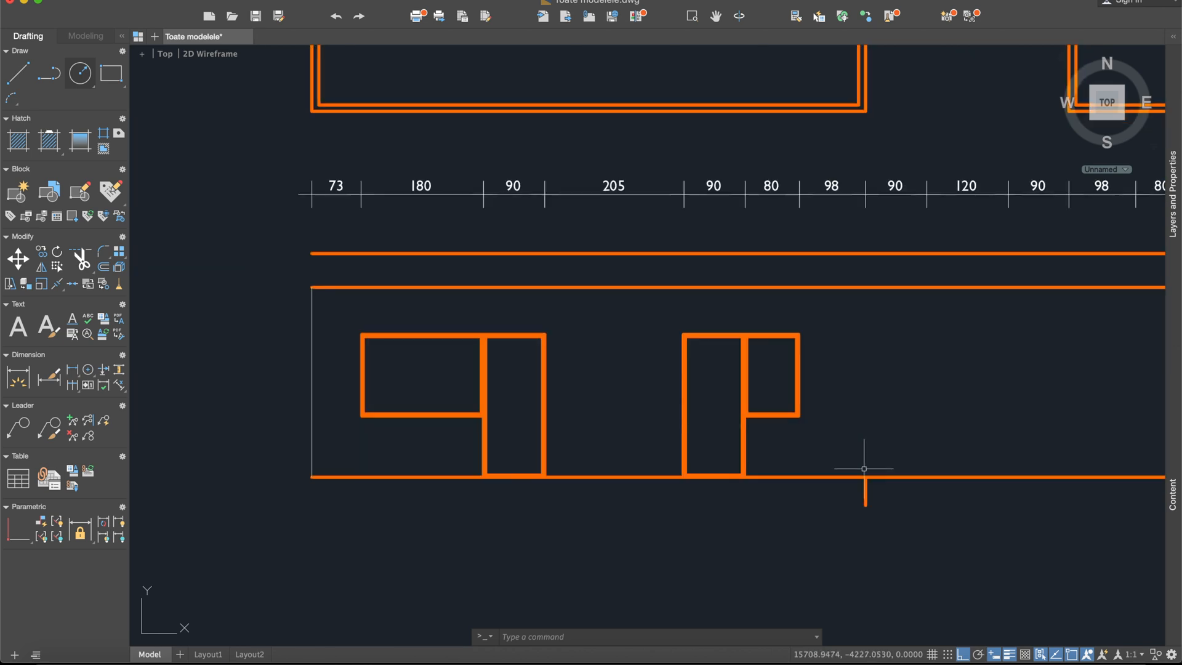
- Draw a line 90 up from the base line at the projection stub, continuing horizontally left past the elevation's left edge
{"action": "left_click", "coordinate": [16, 75]}
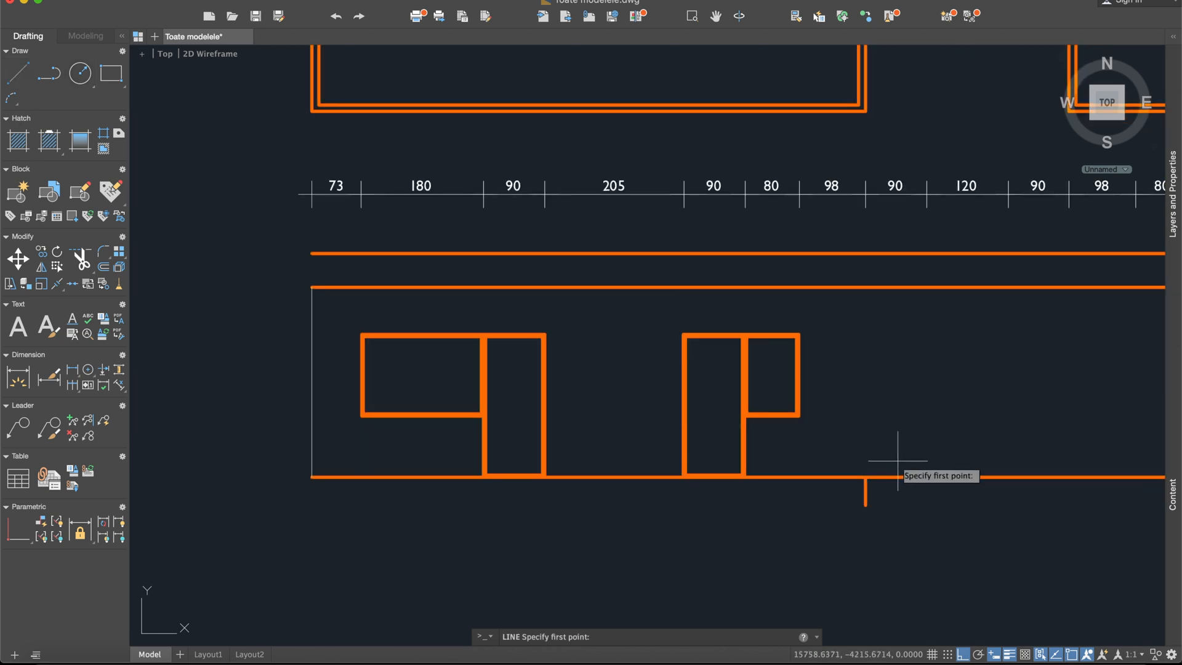
{"action": "left_click", "coordinate": [866, 477]}
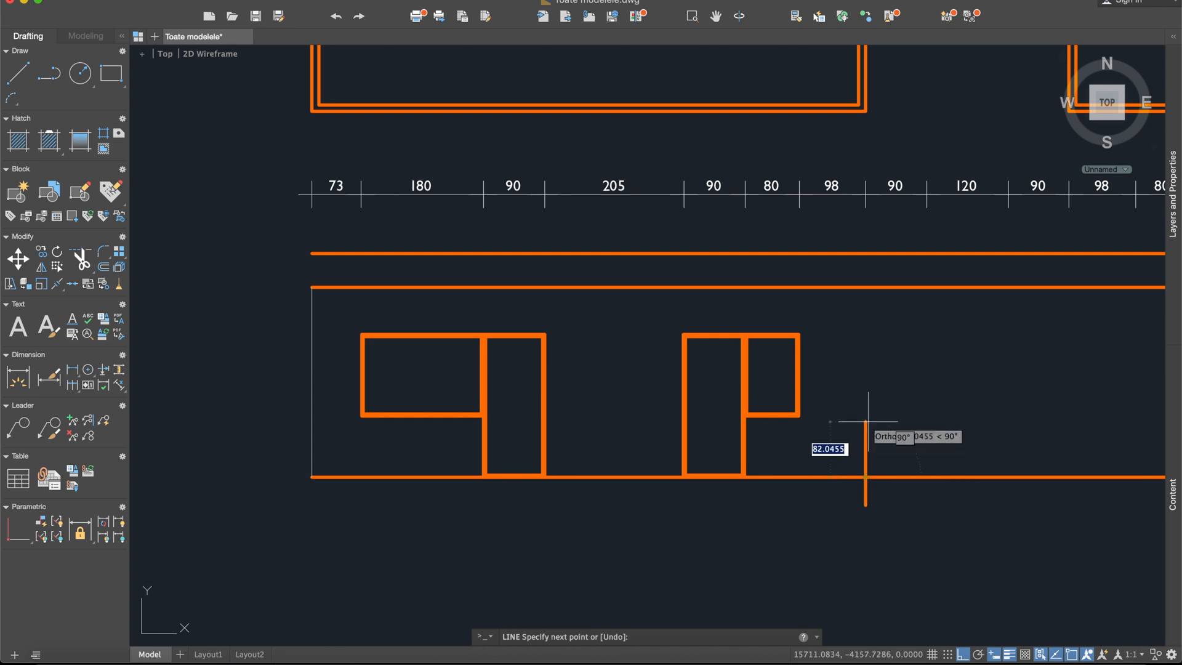
{"action": "type", "text": "90"}
{"action": "key", "text": "Return"}
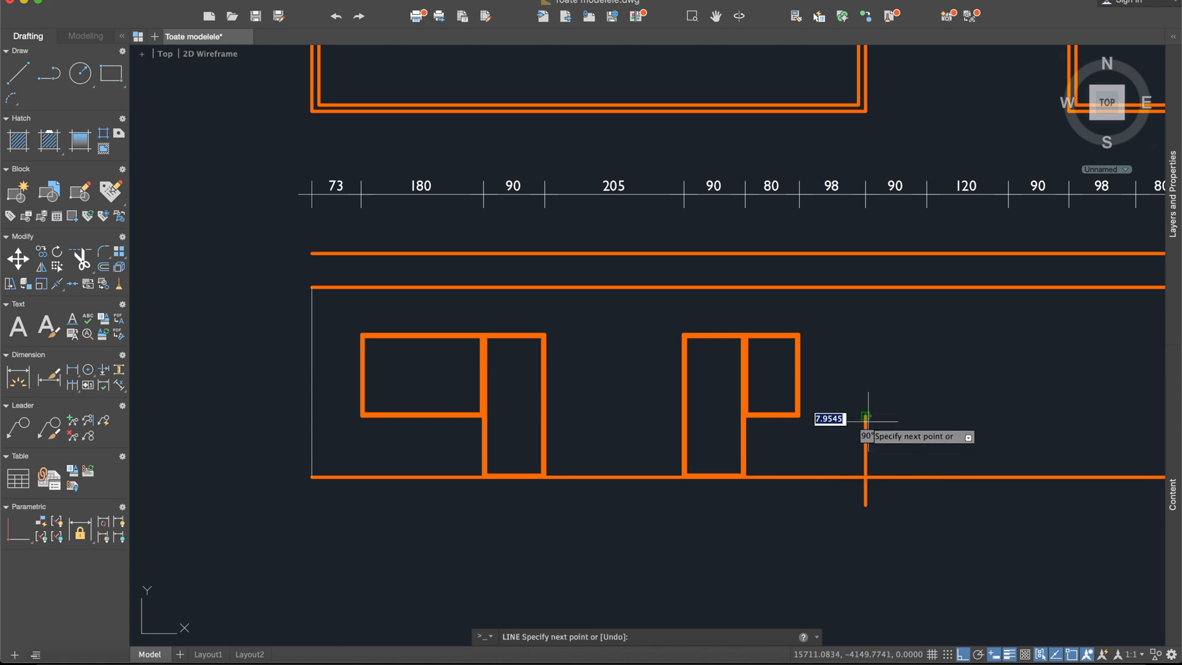
{"action": "left_click", "coordinate": [198, 415]}
{"action": "key", "text": "Return"}
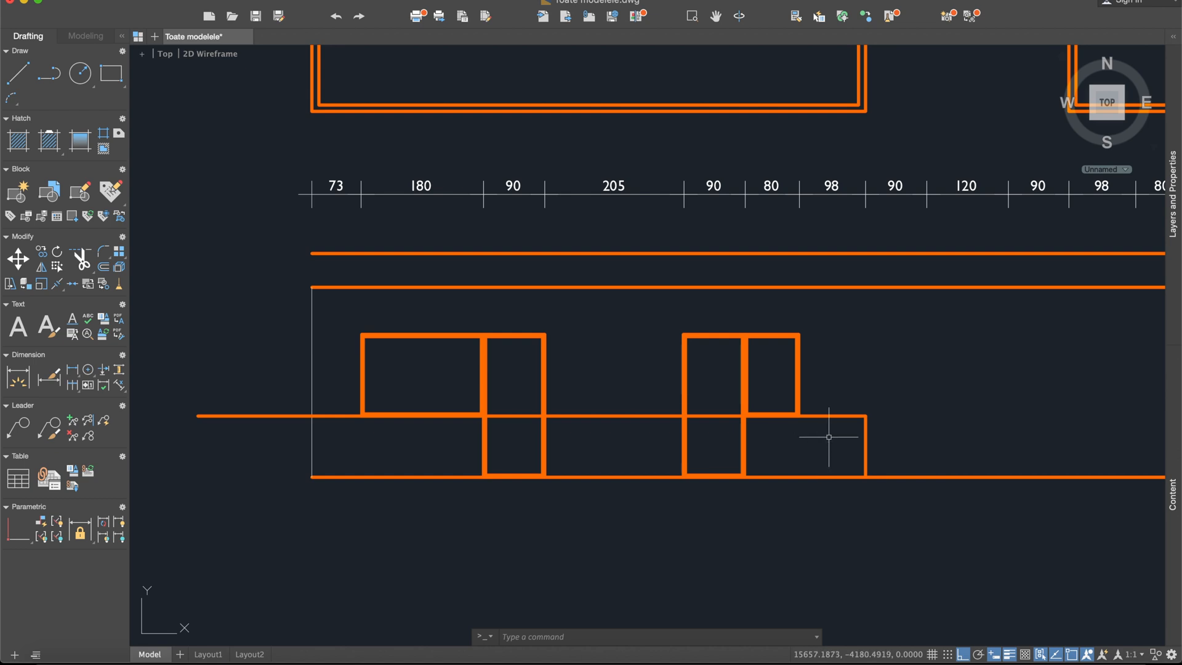
- Stretch the upper end of the 90 high vertical line up to the lower of the two long lines above the openings
{"action": "scroll", "coordinate": [829, 437], "scroll_direction": "down", "scroll_amount": 2}
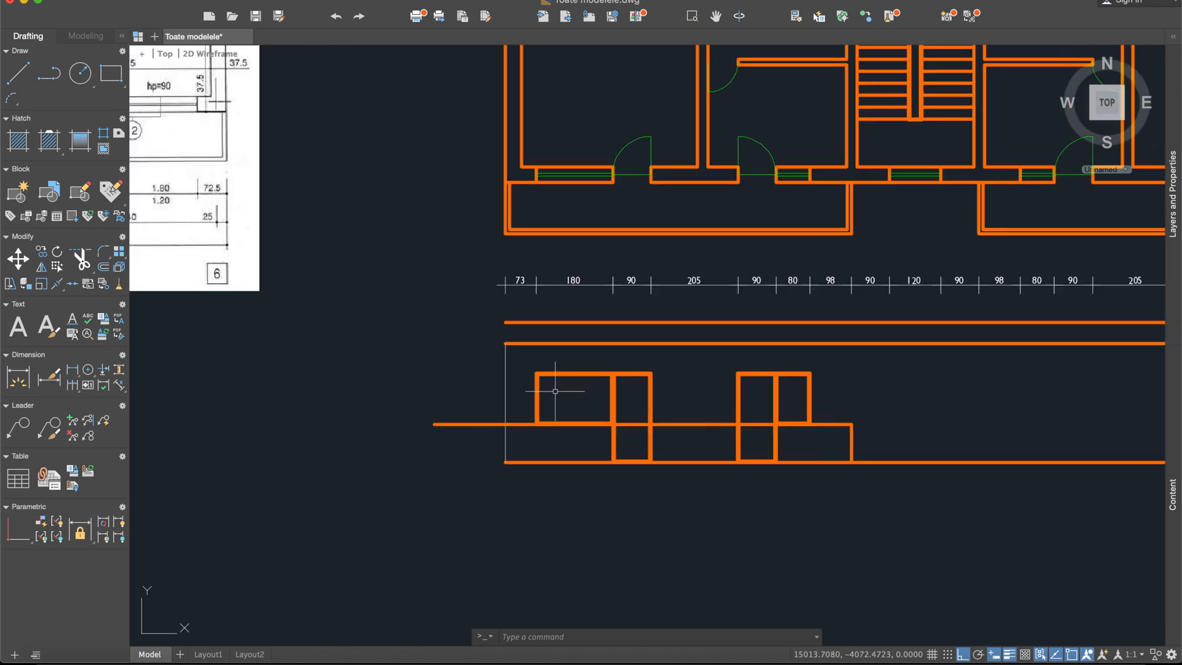
{"action": "scroll", "coordinate": [853, 430], "scroll_direction": "up", "scroll_amount": 3}
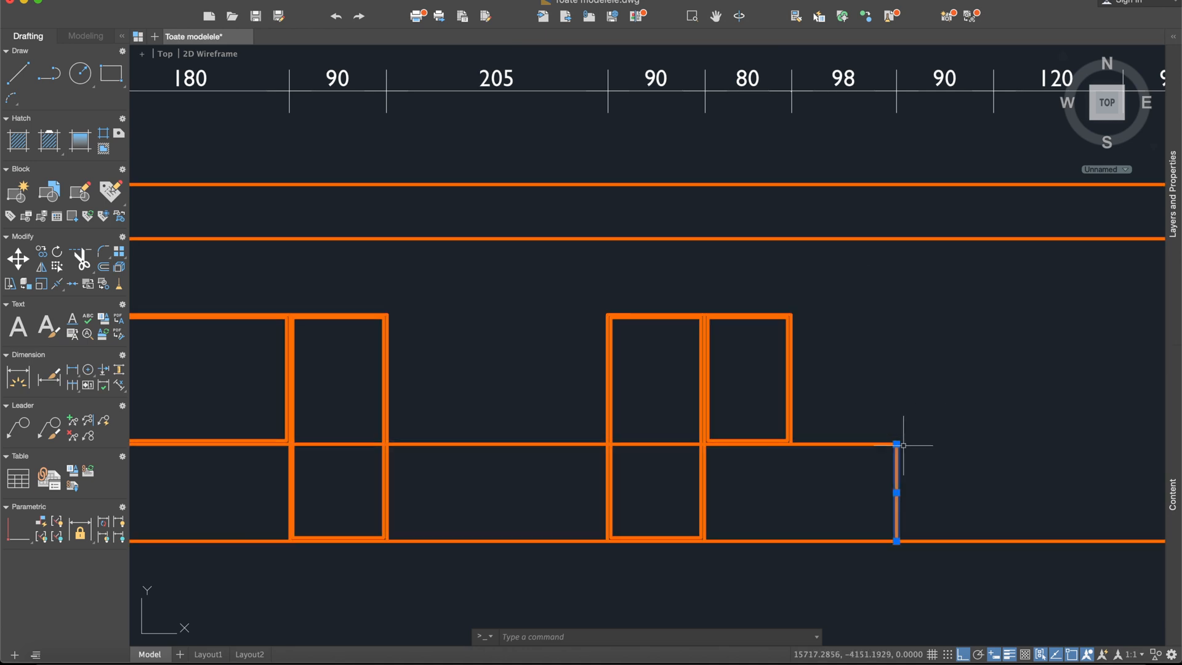
{"action": "left_click", "coordinate": [897, 444]}
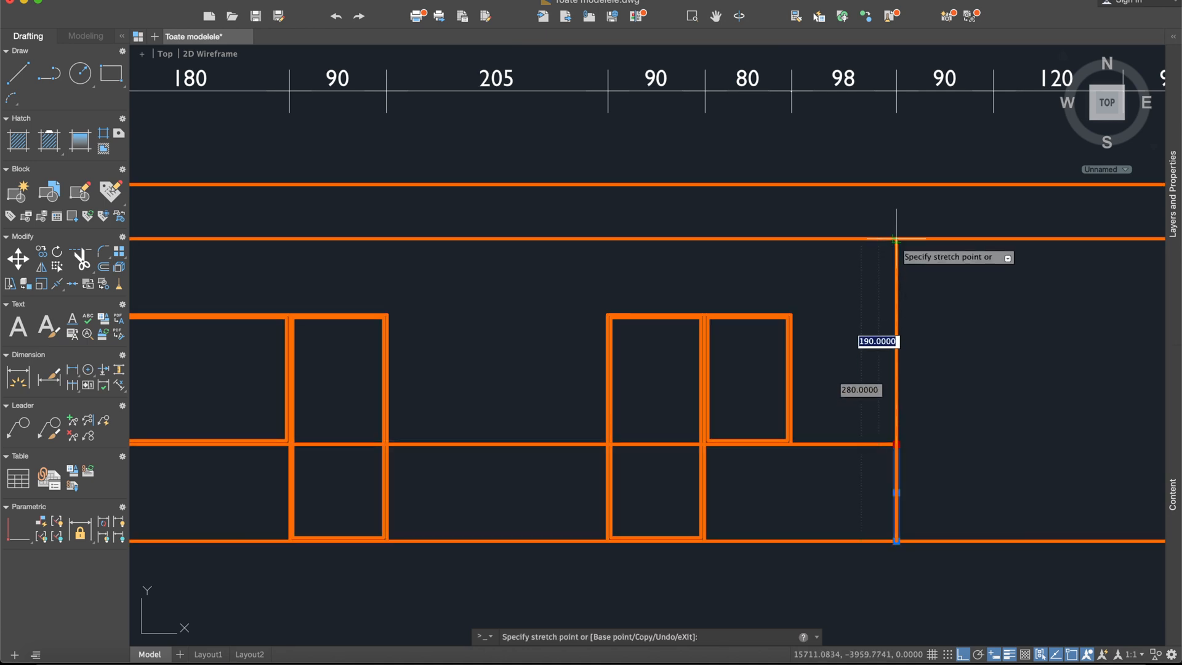
{"action": "left_click", "coordinate": [896, 237]}
{"action": "scroll", "coordinate": [839, 316], "scroll_direction": "down", "scroll_amount": 3}
{"action": "scroll", "coordinate": [626, 390], "scroll_direction": "up", "scroll_amount": 2}
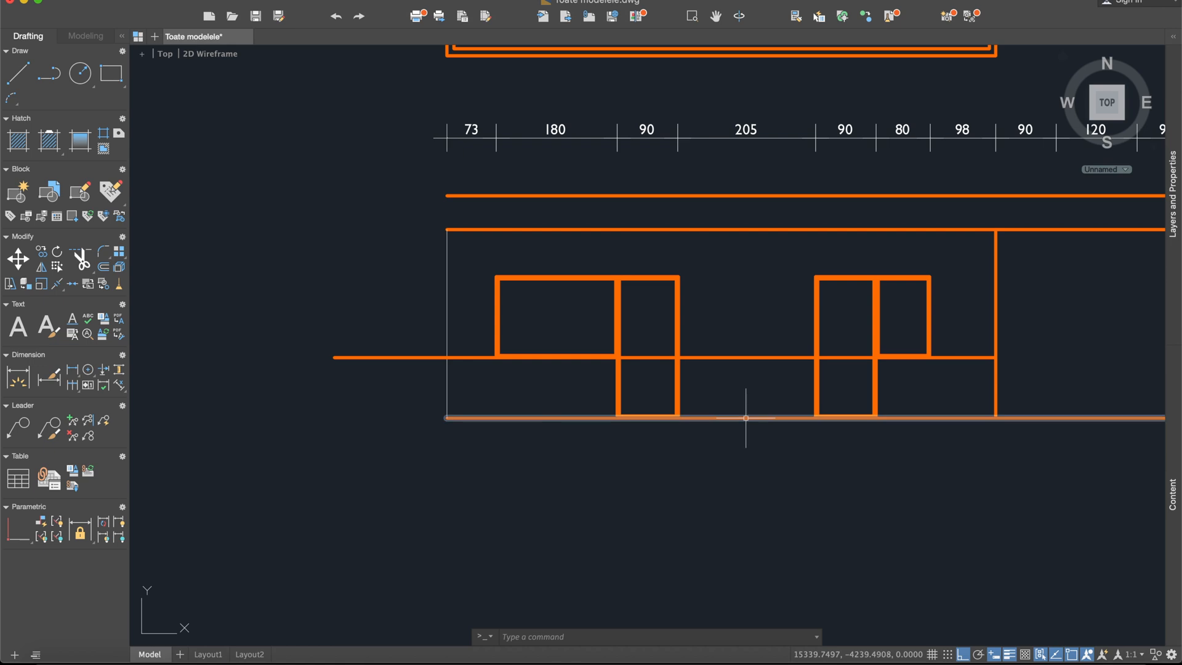
- Trim the sides of both balcony doors below the horizontal balcony line
{"action": "key", "text": "Return"}
{"action": "left_click", "coordinate": [1092, 492]}
{"action": "left_click", "coordinate": [428, 236]}
{"action": "key", "text": "Return"}
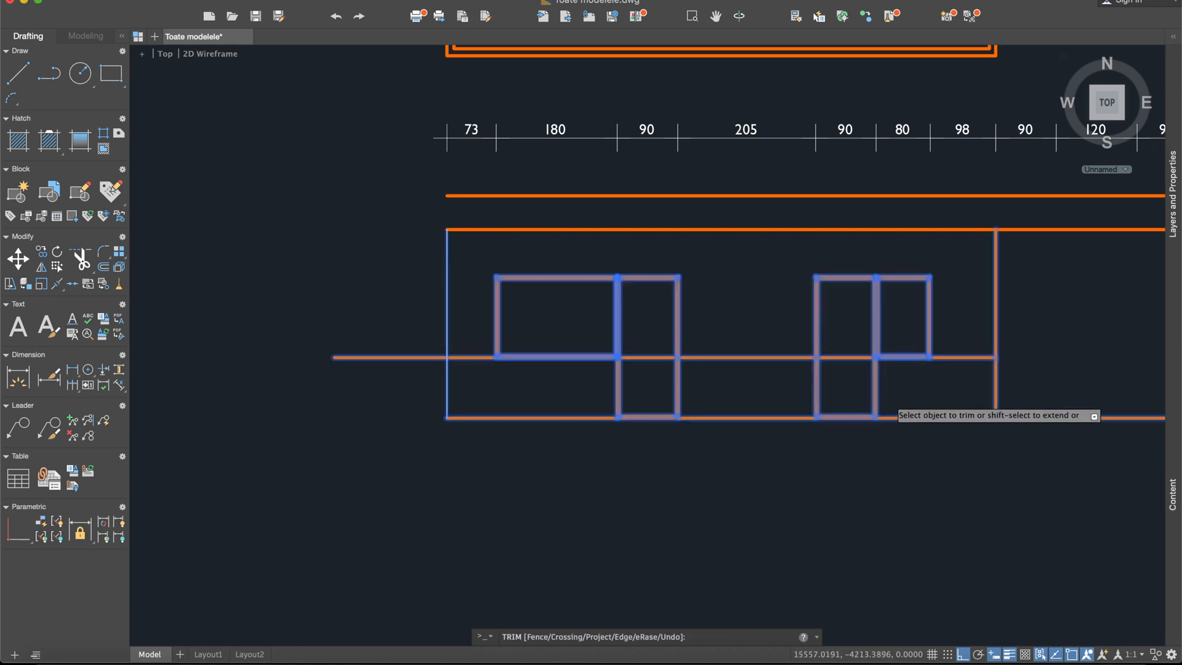
{"action": "scroll", "coordinate": [894, 400], "scroll_direction": "up", "scroll_amount": 4}
{"action": "left_click", "coordinate": [894, 400]}
{"action": "middle_click_drag", "start_coordinate": [271, 336], "coordinate": [524, 332]}
{"action": "left_click", "coordinate": [377, 330]}
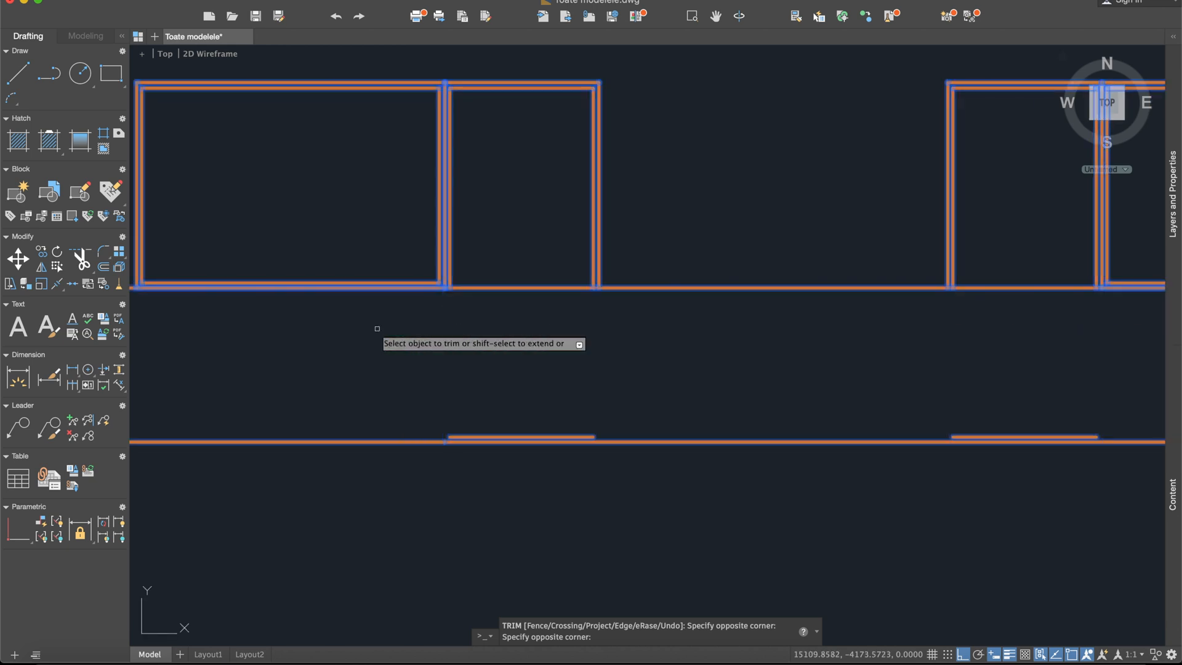
{"action": "key", "text": "Escape"}
- Delete the two leftover door bottom frame lines just above the base line
{"action": "left_click", "coordinate": [985, 438]}
{"action": "left_click", "coordinate": [579, 436]}
{"action": "key", "text": "Delete"}
- Trim the part of the horizontal balcony line that overshoots the elevation's left edge
{"action": "scroll", "coordinate": [638, 362], "scroll_direction": "down", "scroll_amount": 4}
{"action": "middle_click_drag", "start_coordinate": [767, 185], "coordinate": [749, 330]}
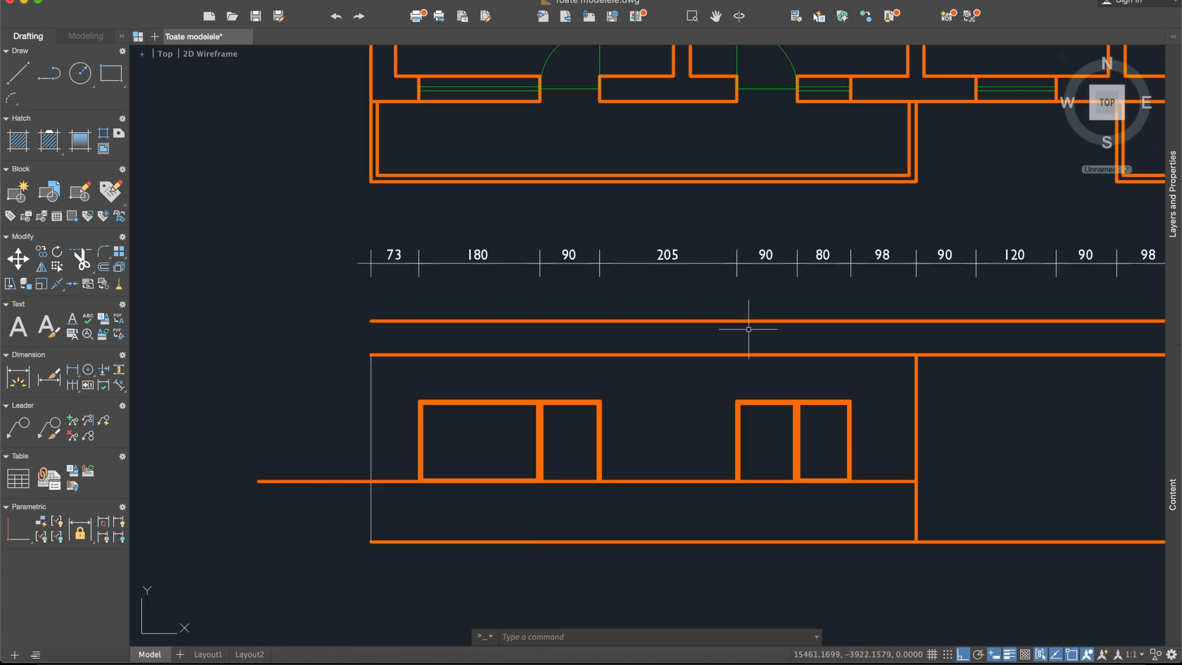
{"action": "middle_click_drag", "start_coordinate": [698, 108], "coordinate": [686, 196]}
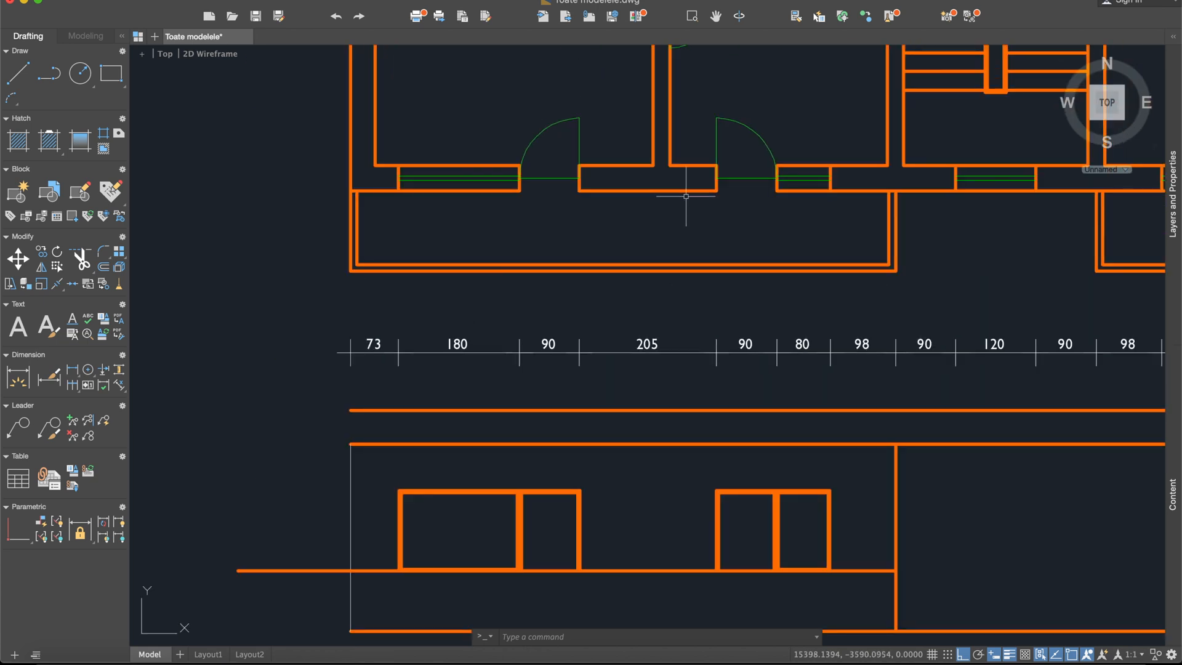
{"action": "scroll", "coordinate": [677, 431], "scroll_direction": "down", "scroll_amount": 5}
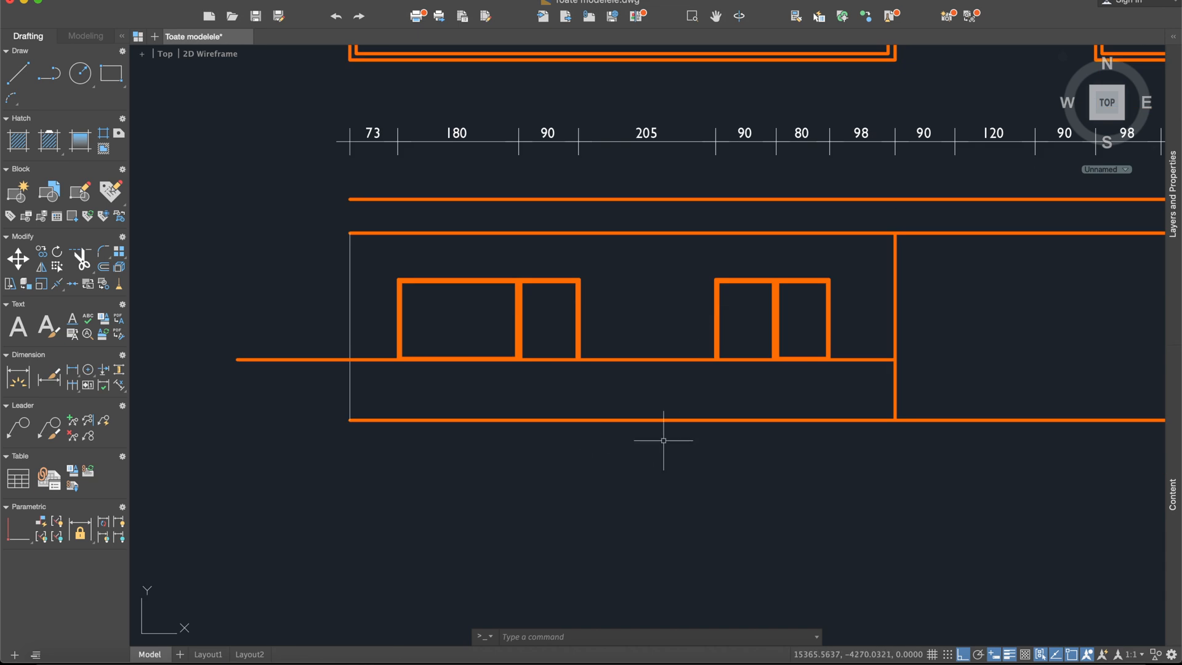
{"action": "scroll", "coordinate": [419, 383], "scroll_direction": "up", "scroll_amount": 6}
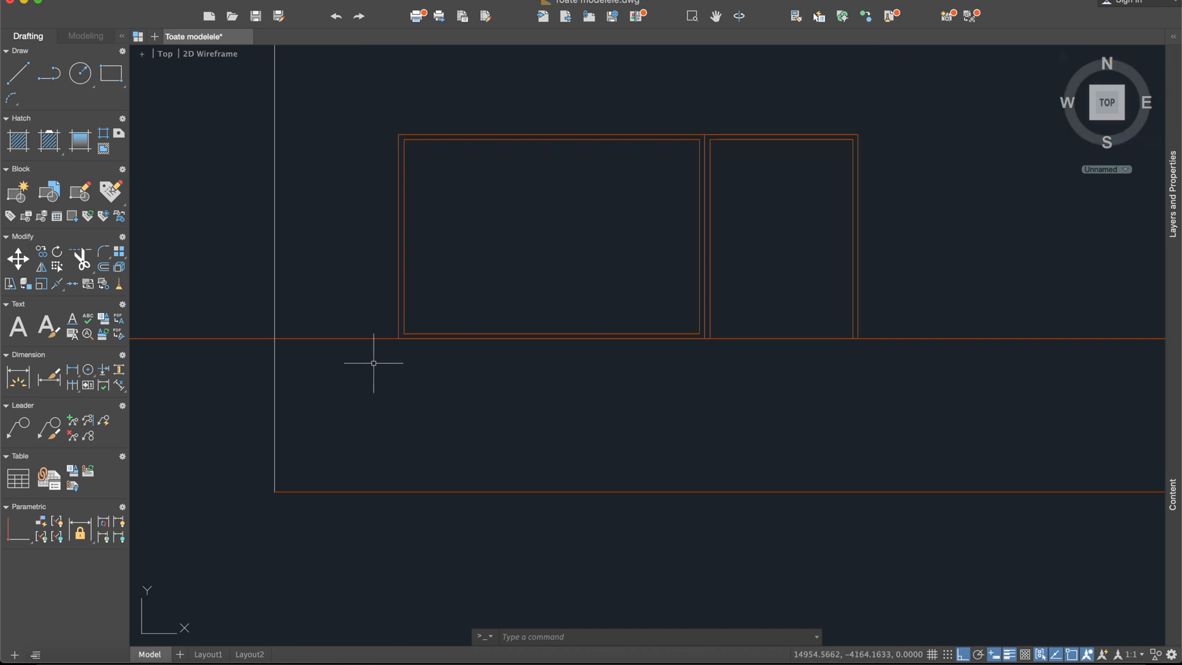
{"action": "scroll", "coordinate": [482, 357], "scroll_direction": "down", "scroll_amount": 4}
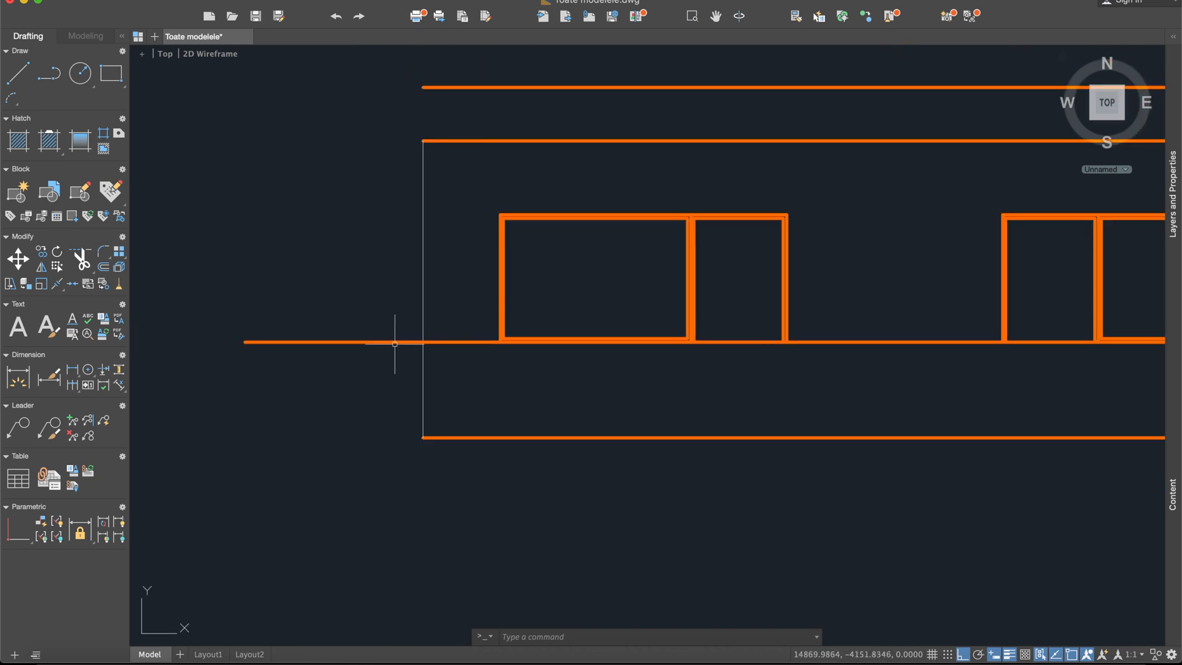
{"action": "type", "text": "tr"}
{"action": "key", "text": "Return"}
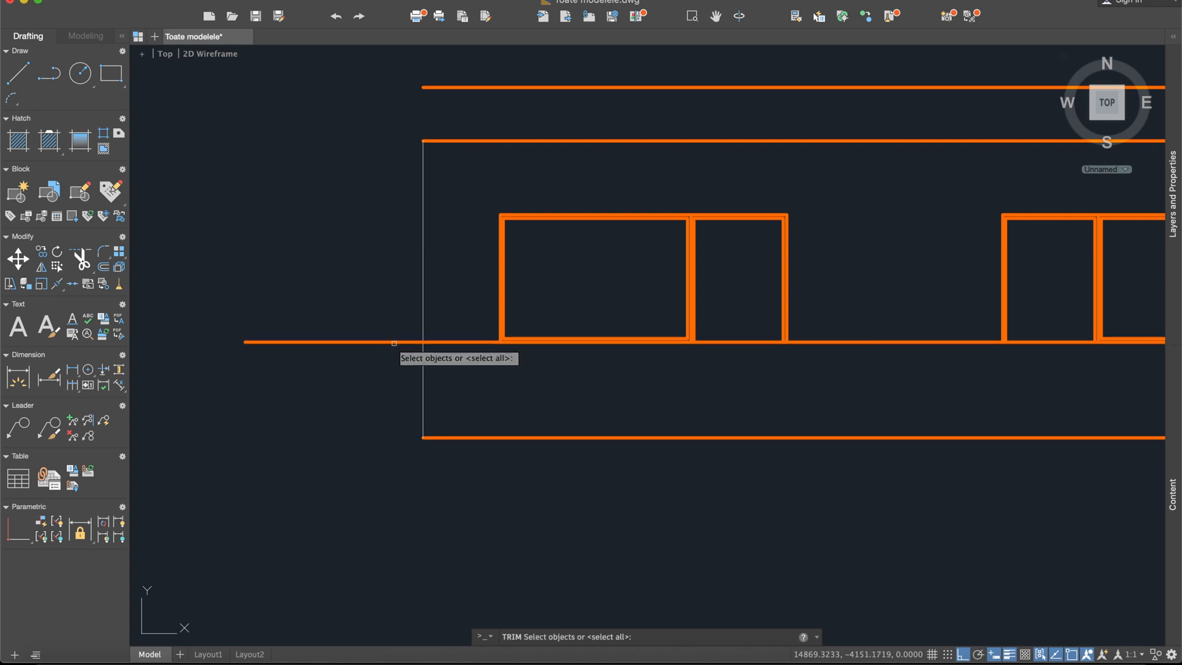
{"action": "left_click", "coordinate": [490, 502]}
{"action": "left_click", "coordinate": [257, 265]}
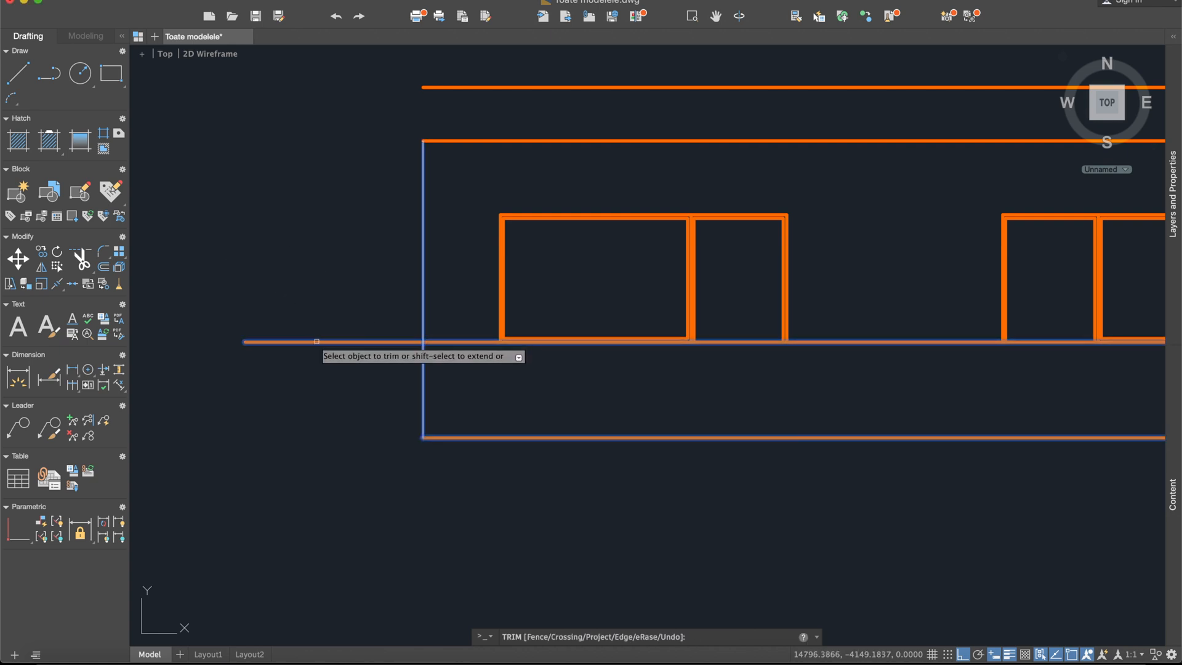
{"action": "scroll", "coordinate": [353, 356], "scroll_direction": "down", "scroll_amount": 2}
{"action": "key", "text": "Escape"}
- Examine the central stairwell window's position and dimensions in the drawn plan and the scanned reference plan
{"action": "middle_click_drag", "start_coordinate": [638, 363], "coordinate": [529, 371]}
{"action": "scroll", "coordinate": [554, 367], "scroll_direction": "up", "scroll_amount": 3}
{"action": "scroll", "coordinate": [584, 360], "scroll_direction": "down", "scroll_amount": 3}
{"action": "scroll", "coordinate": [579, 360], "scroll_direction": "down", "scroll_amount": 6}
{"action": "middle_click_drag", "start_coordinate": [716, 361], "coordinate": [623, 357]}
{"action": "scroll", "coordinate": [623, 356], "scroll_direction": "up", "scroll_amount": 4}
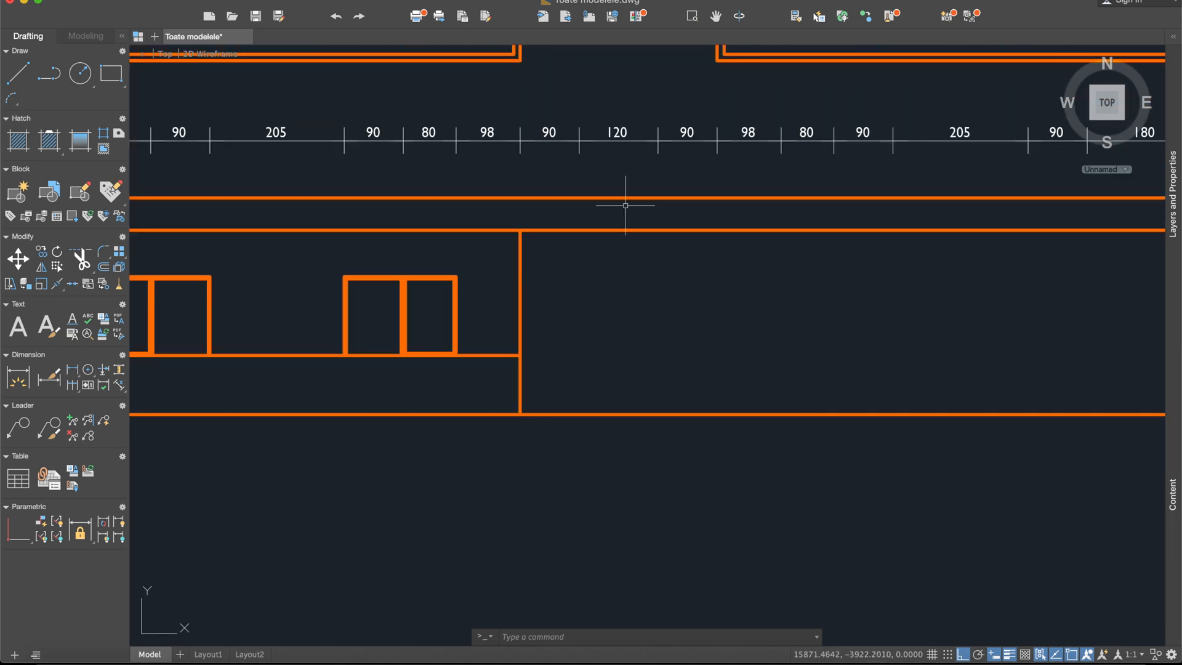
{"action": "middle_click_drag", "start_coordinate": [626, 205], "coordinate": [586, 401]}
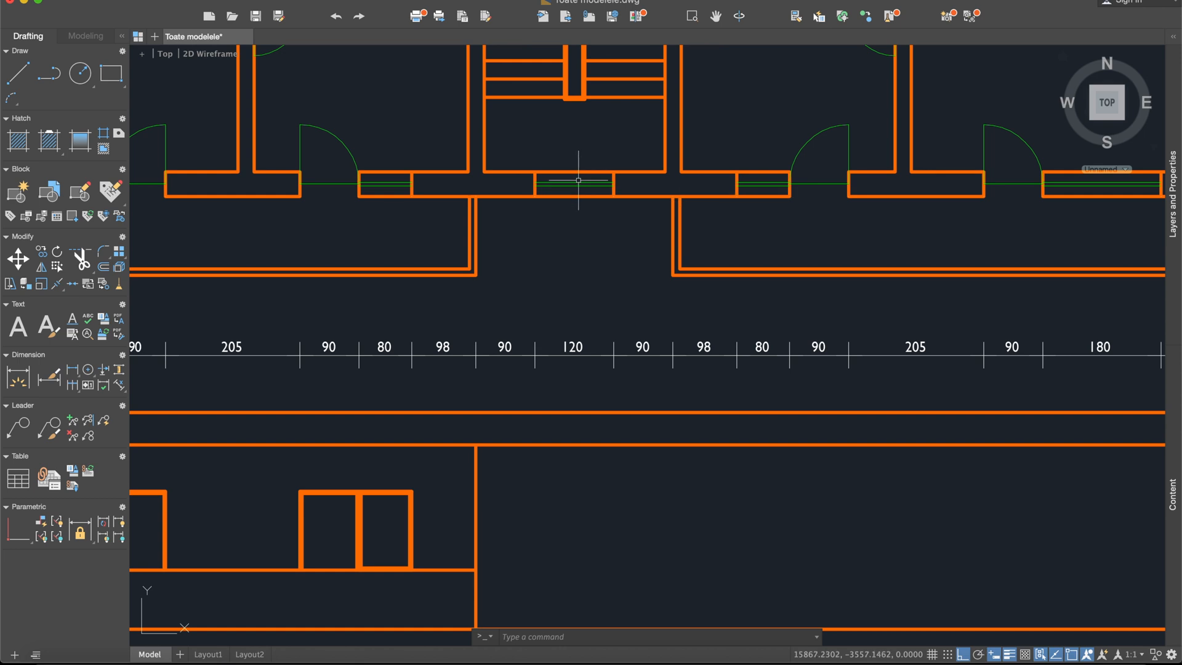
{"action": "scroll", "coordinate": [580, 182], "scroll_direction": "down", "scroll_amount": 2}
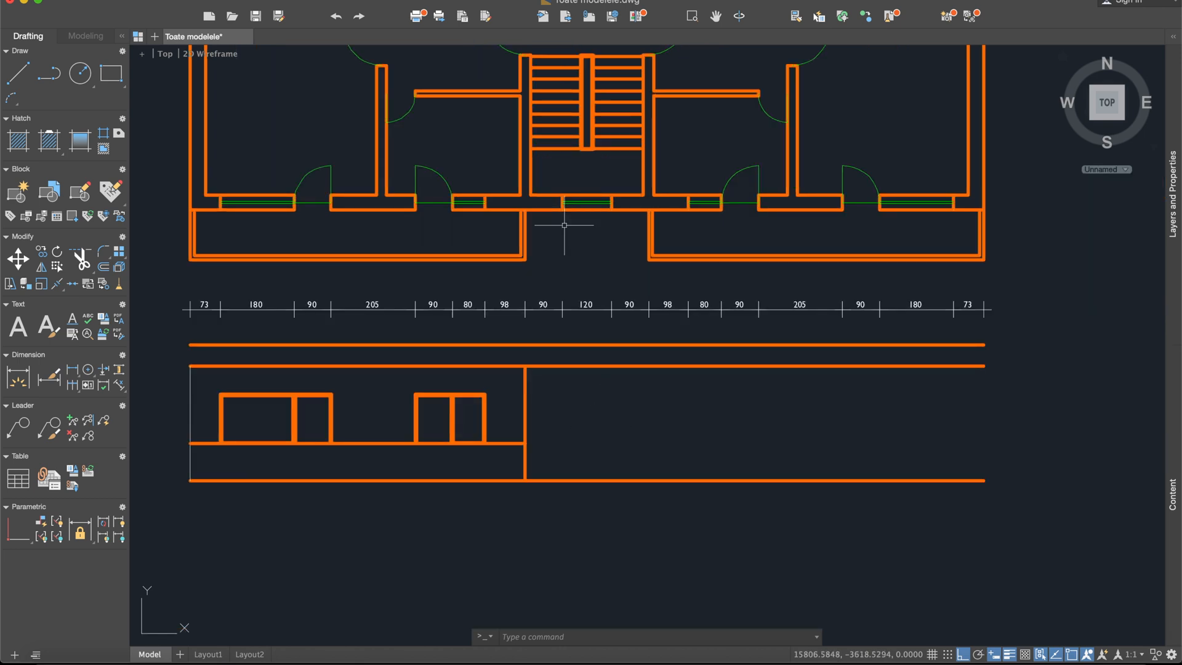
{"action": "scroll", "coordinate": [565, 247], "scroll_direction": "down", "scroll_amount": 6}
{"action": "middle_click_drag", "start_coordinate": [550, 249], "coordinate": [738, 248]}
{"action": "scroll", "coordinate": [492, 231], "scroll_direction": "up", "scroll_amount": 6}
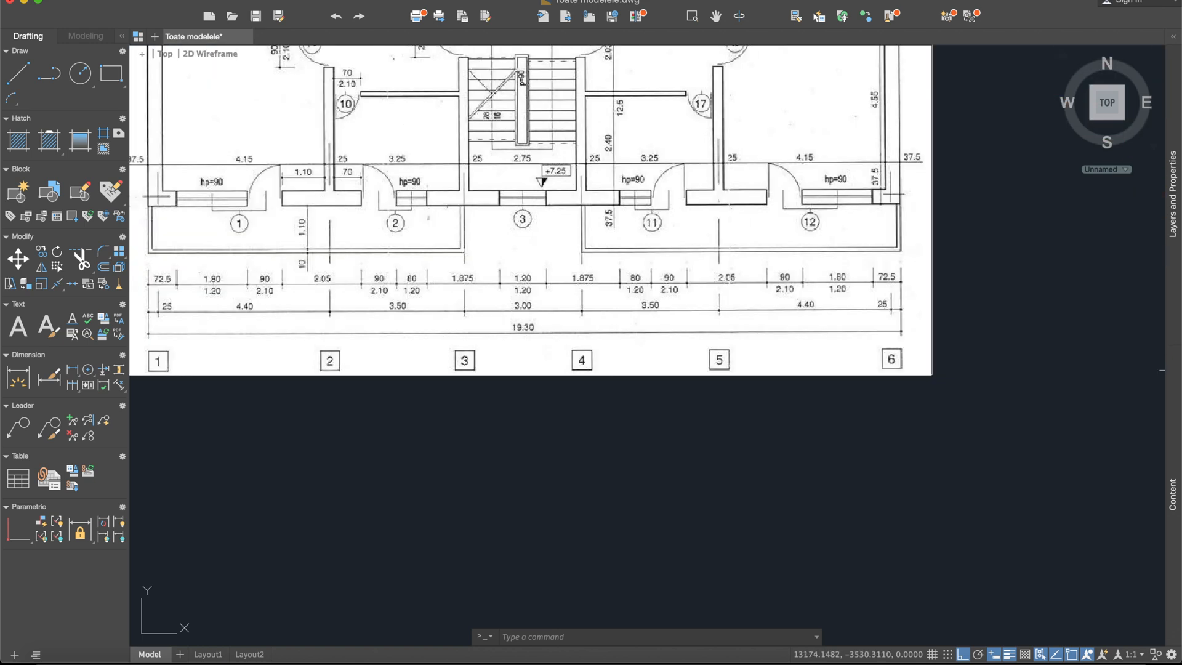
{"action": "scroll", "coordinate": [520, 216], "scroll_direction": "up", "scroll_amount": 4}
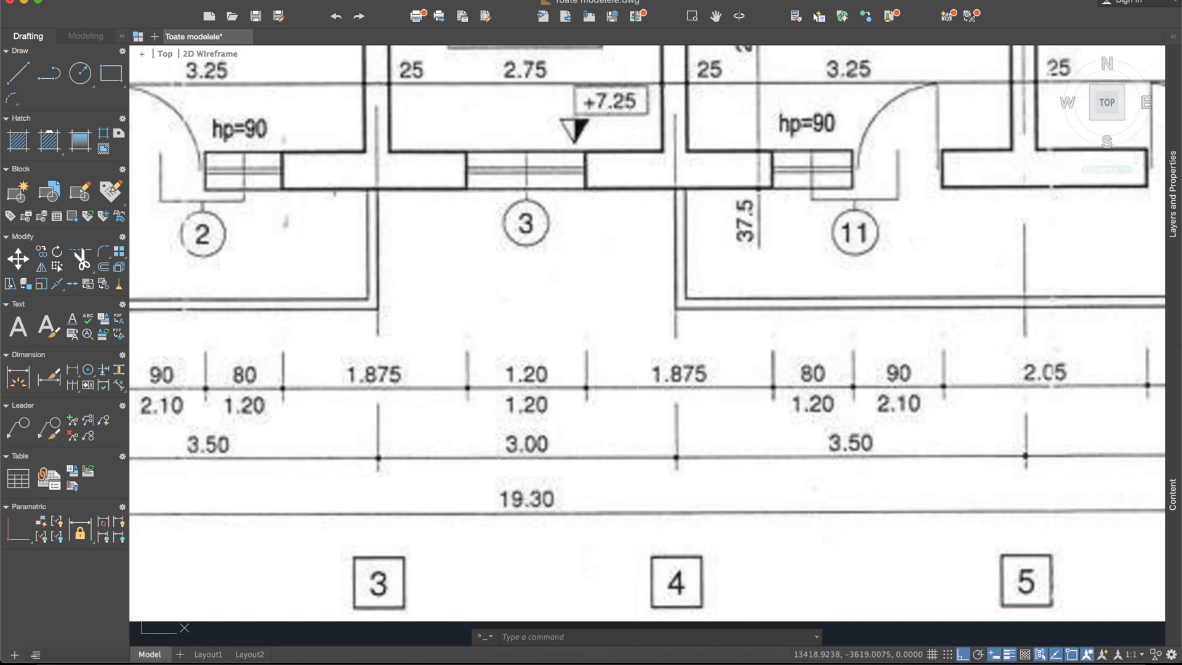
{"action": "scroll", "coordinate": [638, 397], "scroll_direction": "down", "scroll_amount": 2}
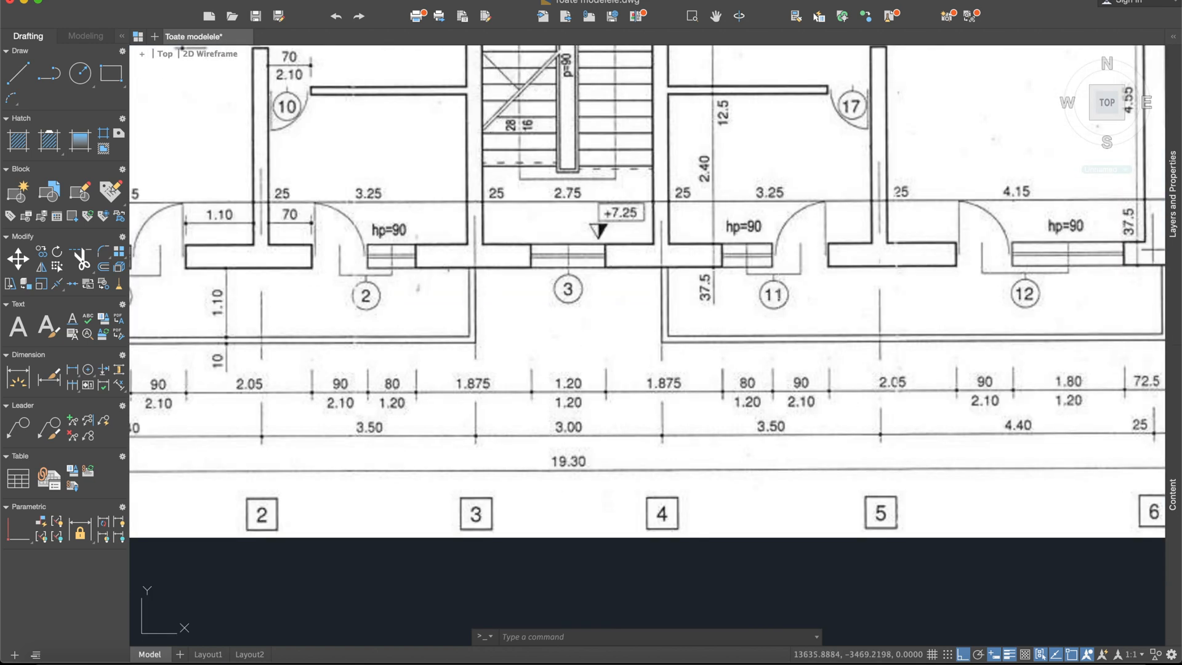
- Draw a vertical projection line from the stairwell window's lower left corner in the plan down past the elevation's base line
{"action": "left_click", "coordinate": [15, 74]}
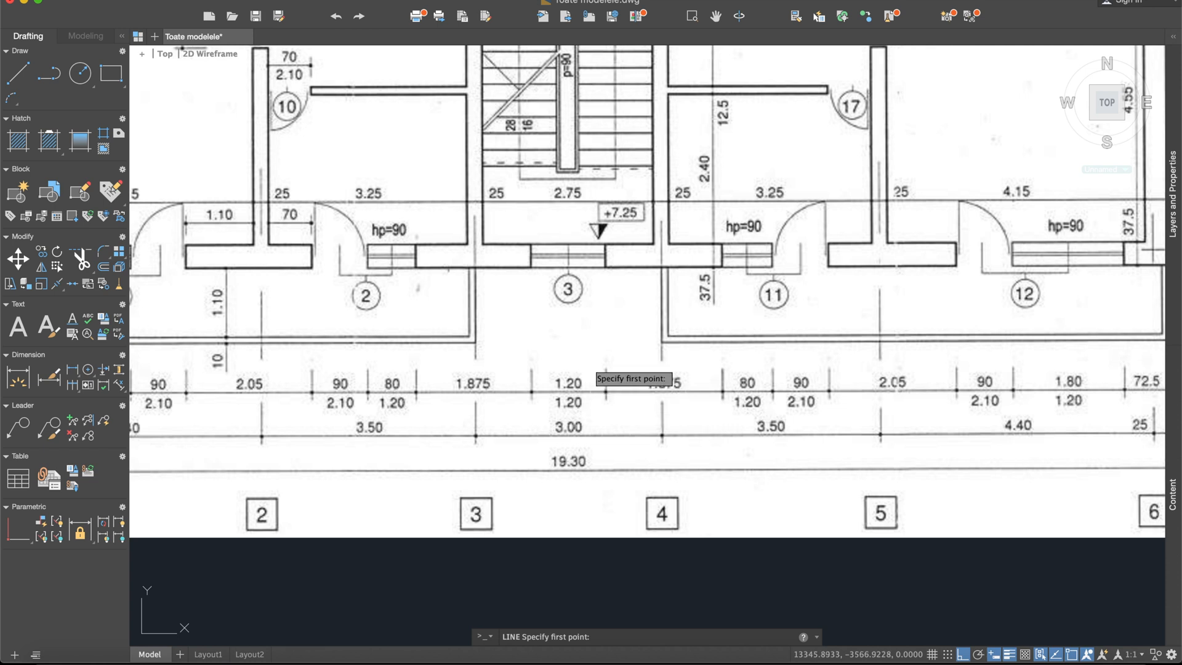
{"action": "scroll", "coordinate": [673, 383], "scroll_direction": "down", "scroll_amount": 5}
{"action": "scroll", "coordinate": [673, 383], "scroll_direction": "up", "scroll_amount": 5}
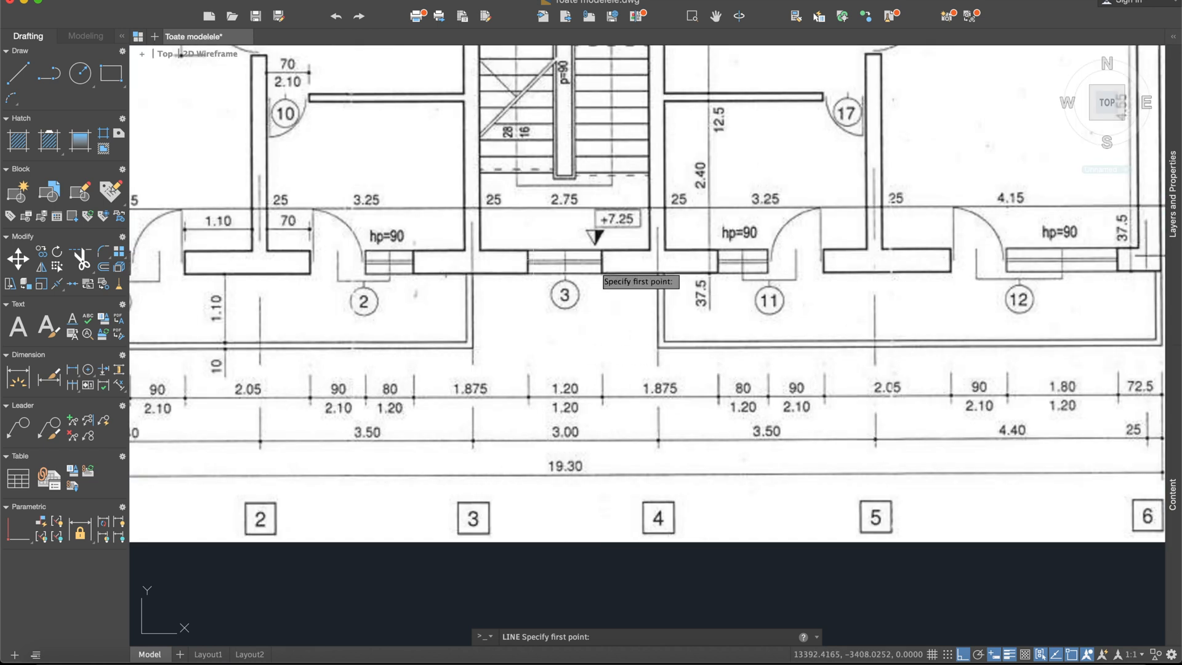
{"action": "scroll", "coordinate": [608, 301], "scroll_direction": "down", "scroll_amount": 5}
{"action": "middle_click_drag", "start_coordinate": [1122, 330], "coordinate": [497, 325]}
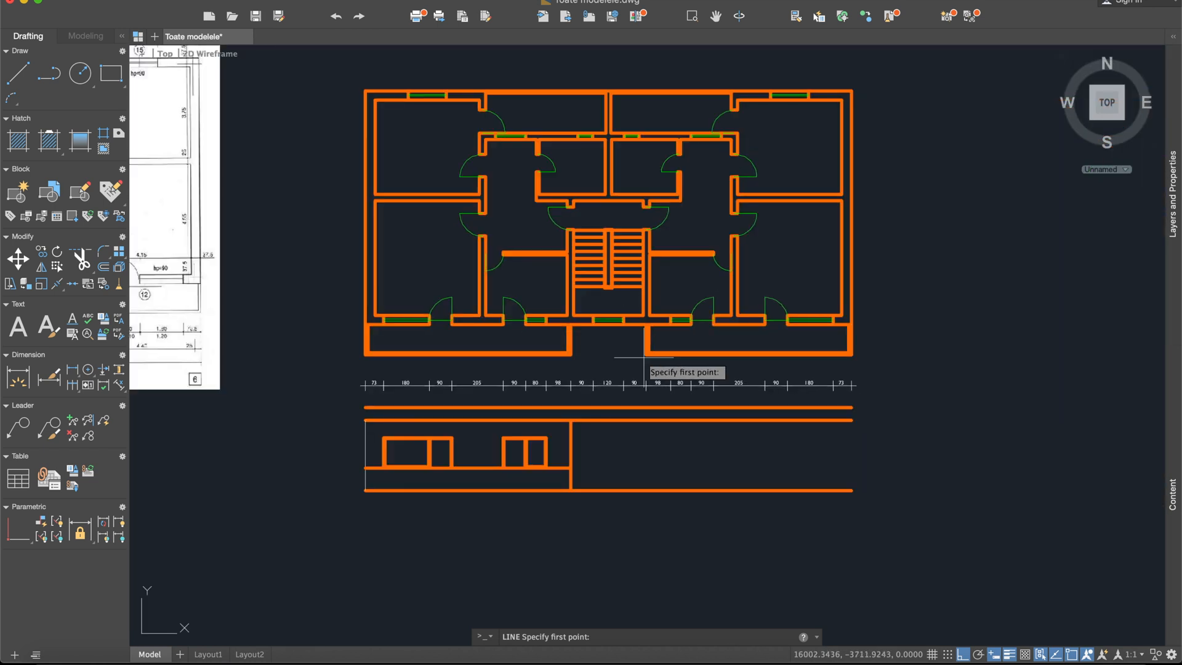
{"action": "scroll", "coordinate": [645, 388], "scroll_direction": "up", "scroll_amount": 5}
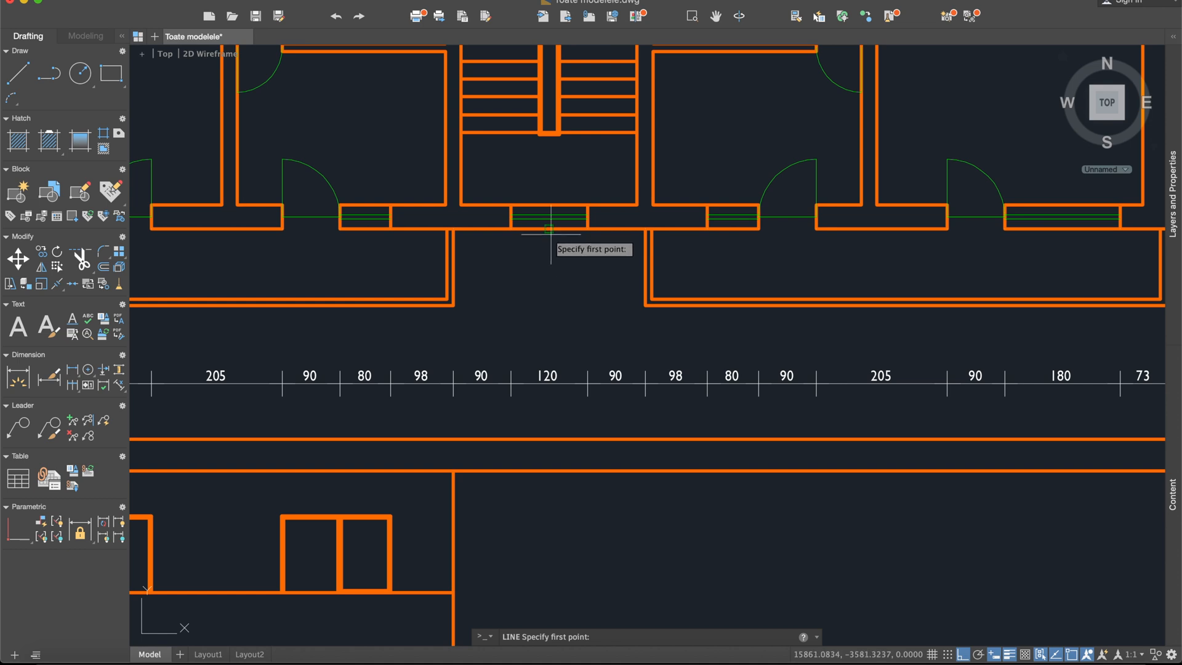
{"action": "left_click", "coordinate": [511, 229]}
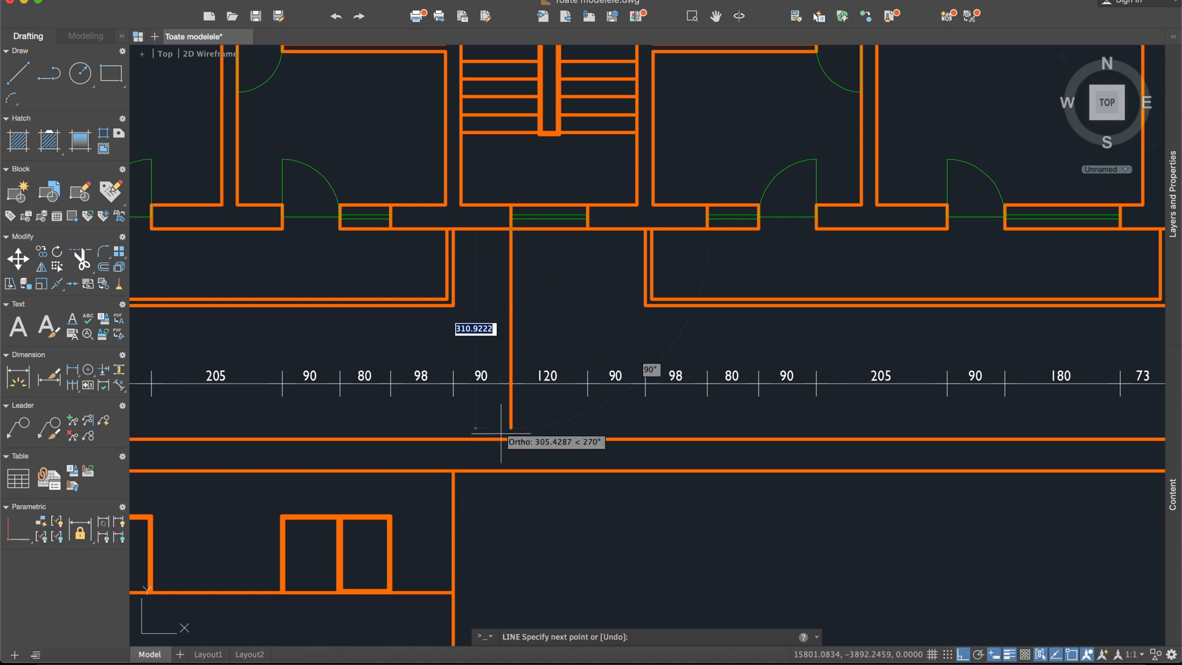
{"action": "middle_click_drag", "start_coordinate": [510, 432], "coordinate": [520, 242]}
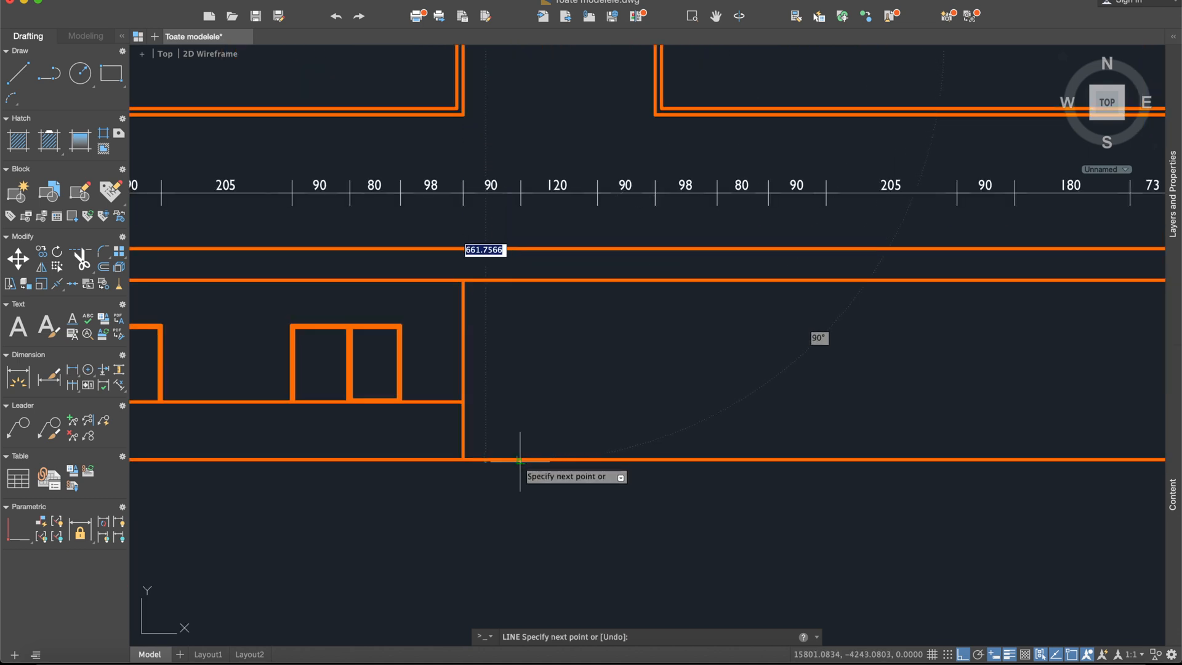
{"action": "left_click", "coordinate": [520, 520]}
{"action": "key", "text": "Escape"}
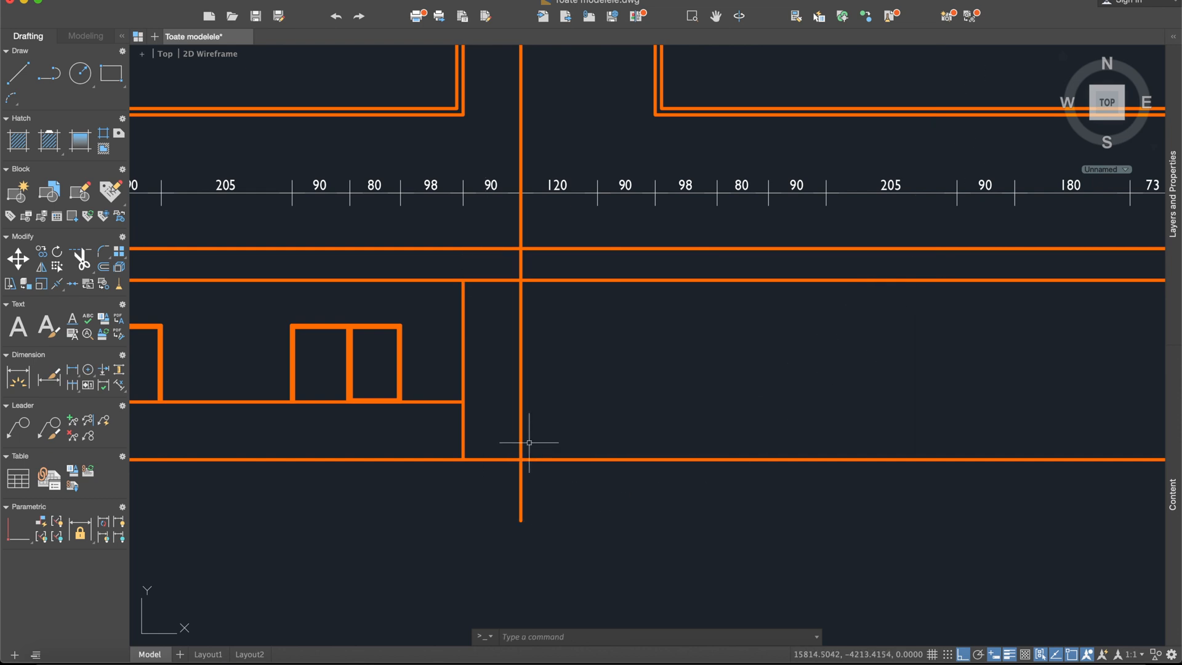
- Trim away the stairwell projection line above the elevation's base line, leaving only the stub below it
{"action": "type", "text": "tr"}
{"action": "key", "text": "Return"}
{"action": "left_click", "coordinate": [704, 528]}
{"action": "left_click", "coordinate": [515, 361]}
{"action": "key", "text": "Return"}
{"action": "left_click", "coordinate": [521, 375]}
{"action": "key", "text": "Escape"}
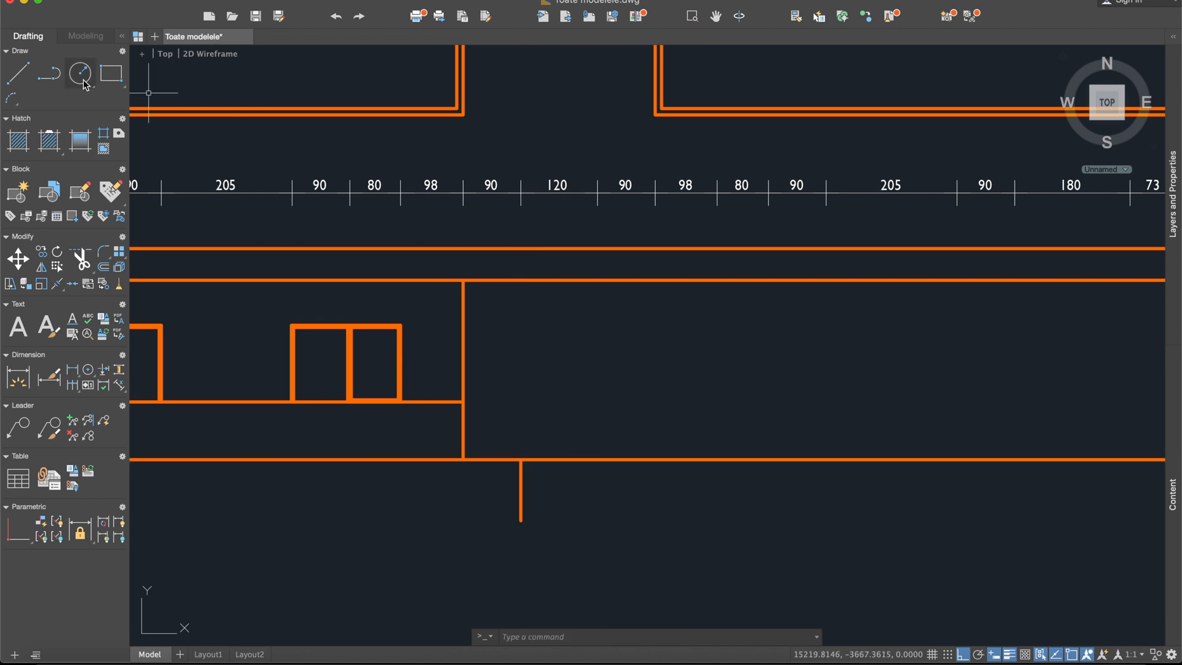
- Draw a line from the stub up to the balcony line's height, continuing into a 120 by 120 square window outline
{"action": "left_click", "coordinate": [18, 73]}
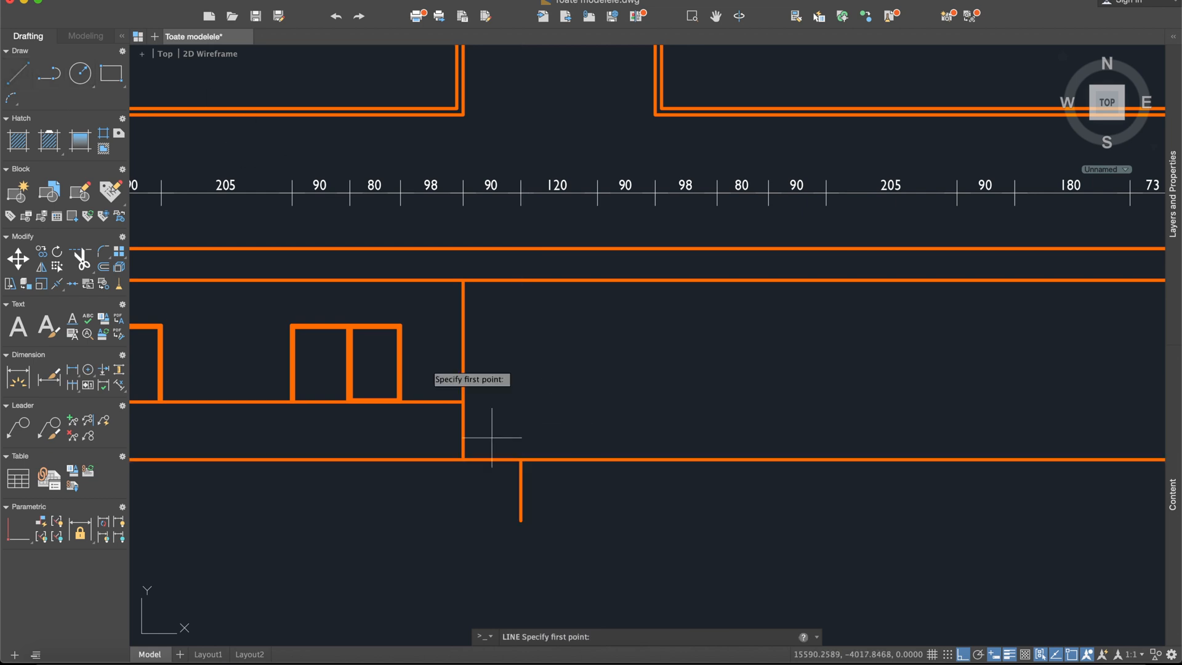
{"action": "left_click", "coordinate": [520, 459]}
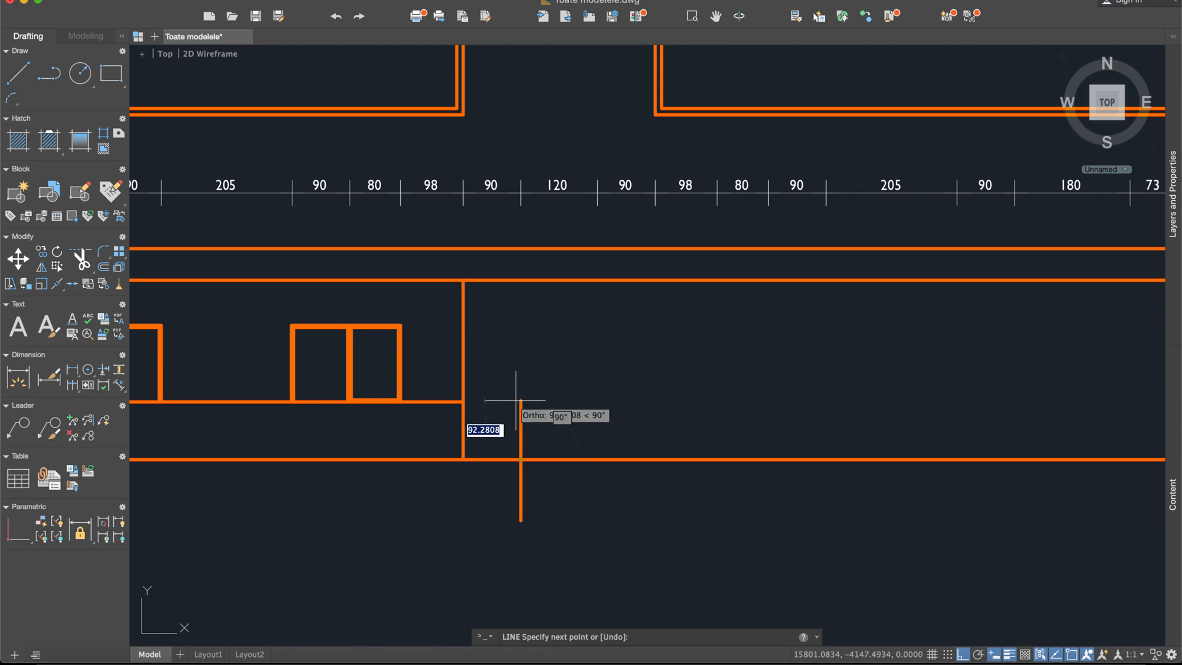
{"action": "left_click", "coordinate": [519, 402]}
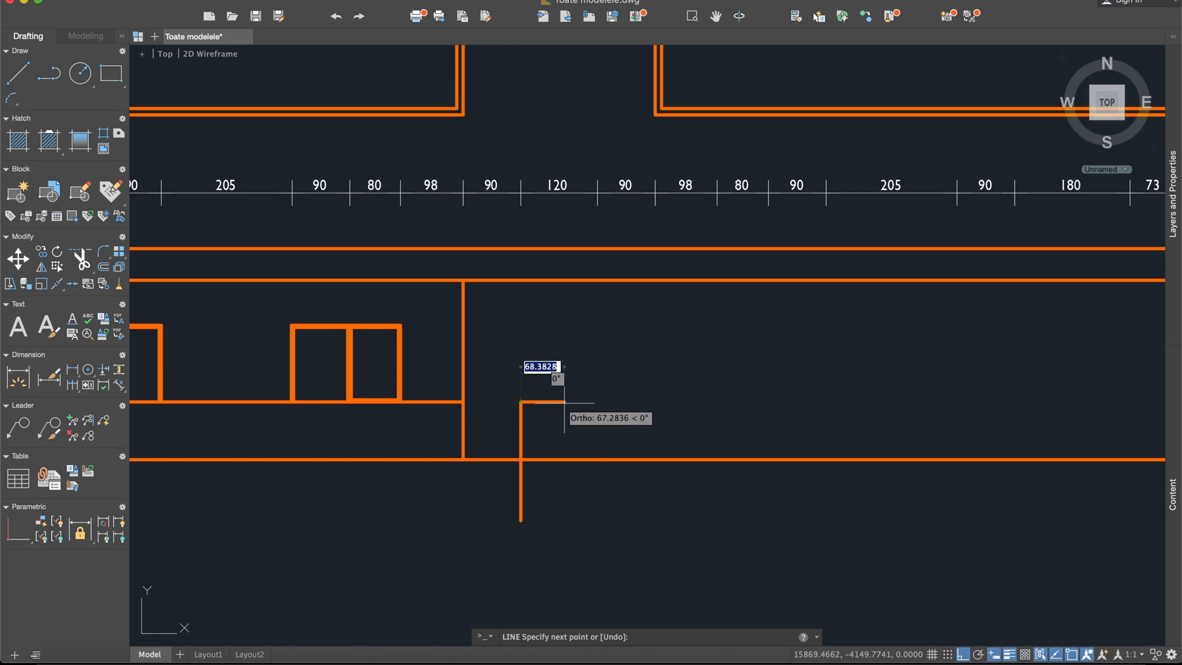
{"action": "type", "text": "120"}
{"action": "key", "text": "Return"}
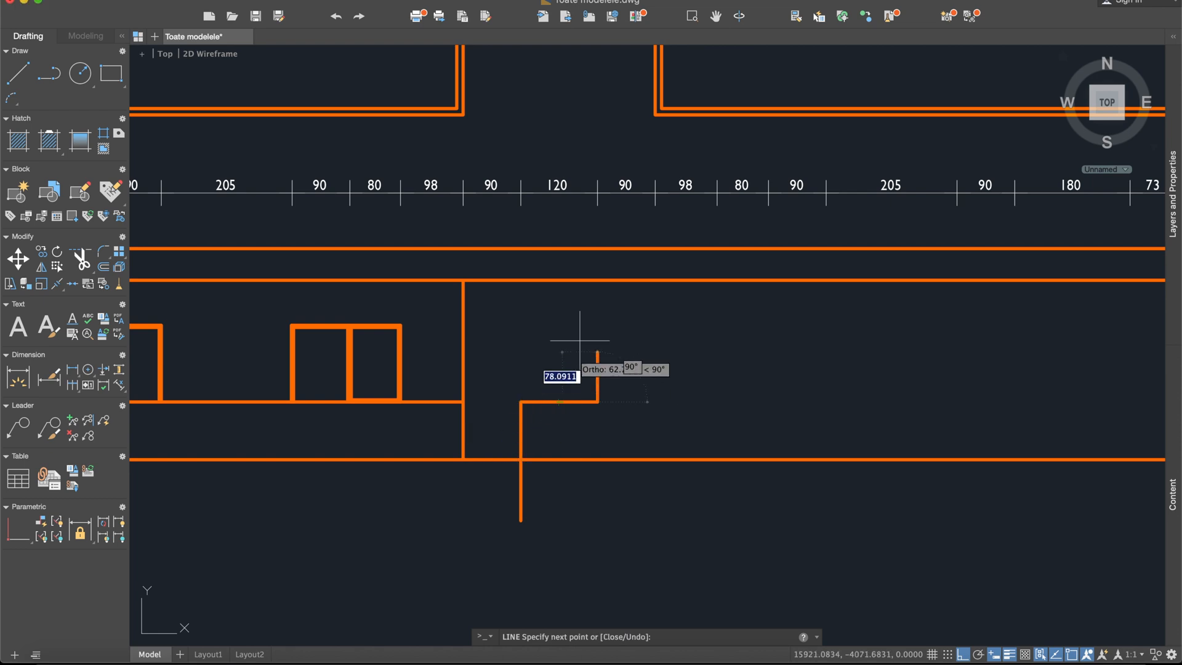
{"action": "type", "text": "120"}
{"action": "key", "text": "Return"}
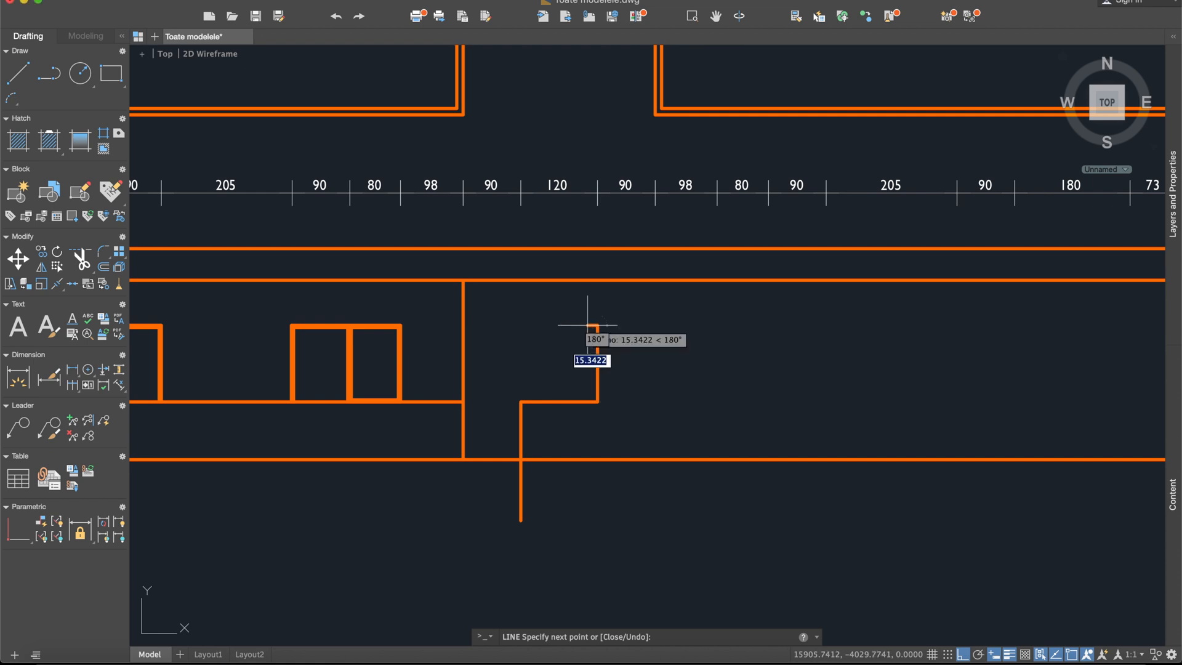
{"action": "type", "text": "120"}
{"action": "key", "text": "Return"}
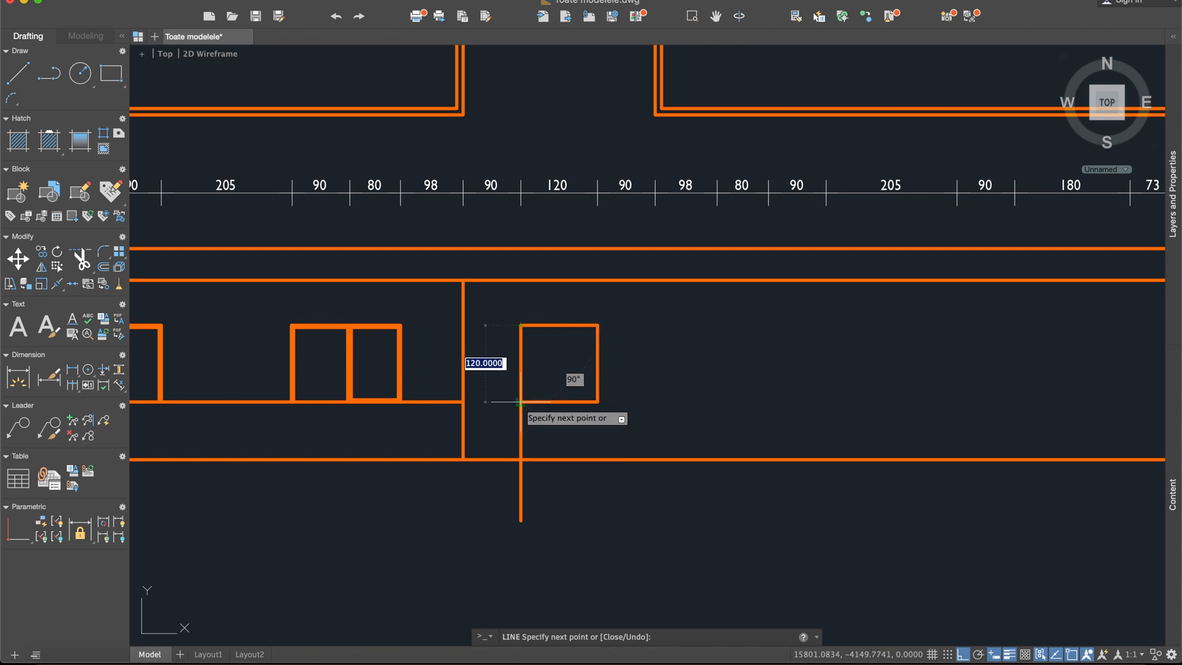
{"action": "key", "text": "Return"}
{"action": "key", "text": "Return"}
- Delete the vertical helper line below the square window and the projection stub under the base line
{"action": "left_click", "coordinate": [520, 423]}
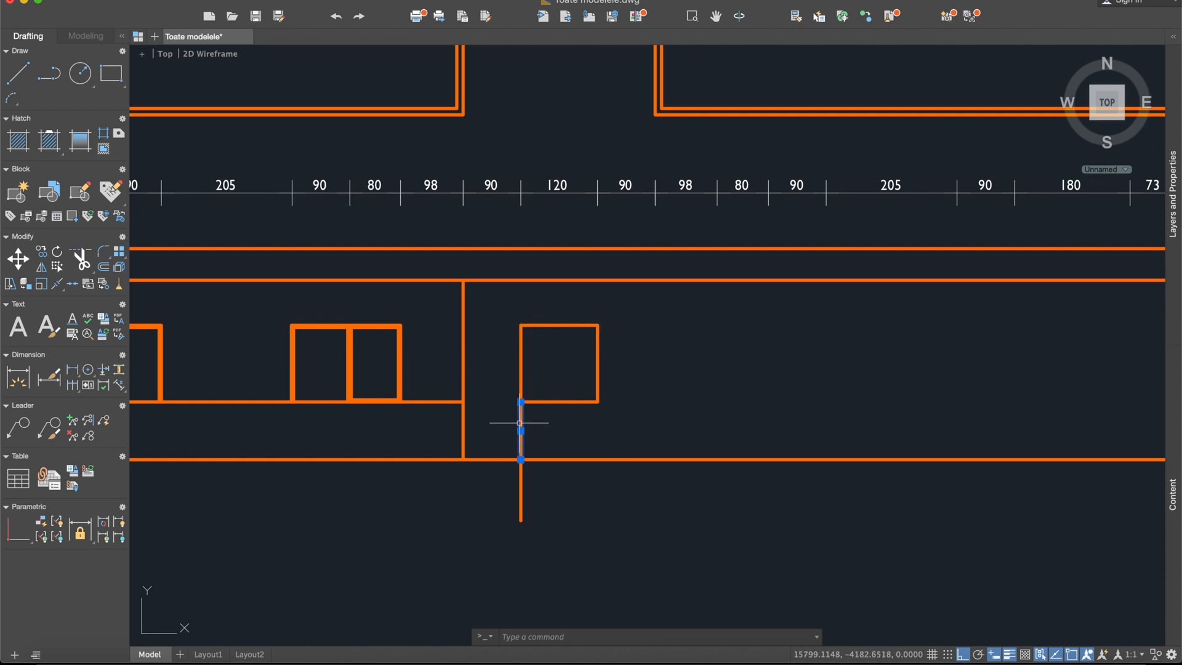
{"action": "left_click", "coordinate": [569, 509]}
{"action": "left_click", "coordinate": [515, 504]}
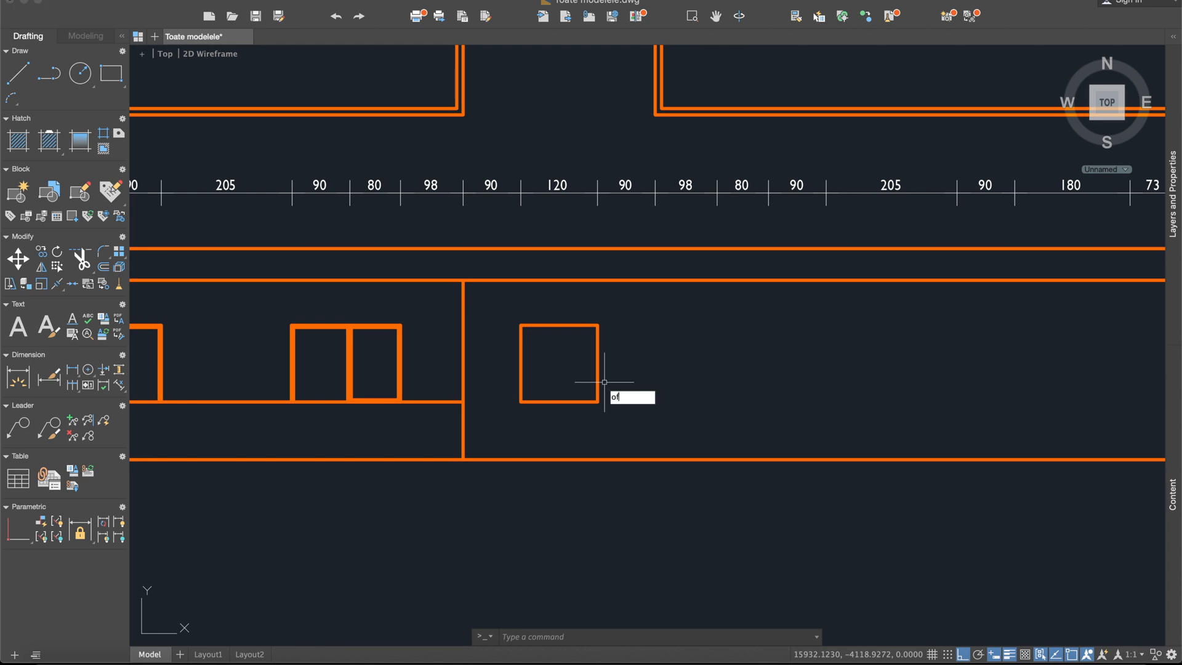
- Offset the sides of the square stairwell window inward at the preset distance to form its frame
{"action": "key", "text": "Return"}
{"action": "scroll", "coordinate": [556, 335], "scroll_direction": "up", "scroll_amount": 3}
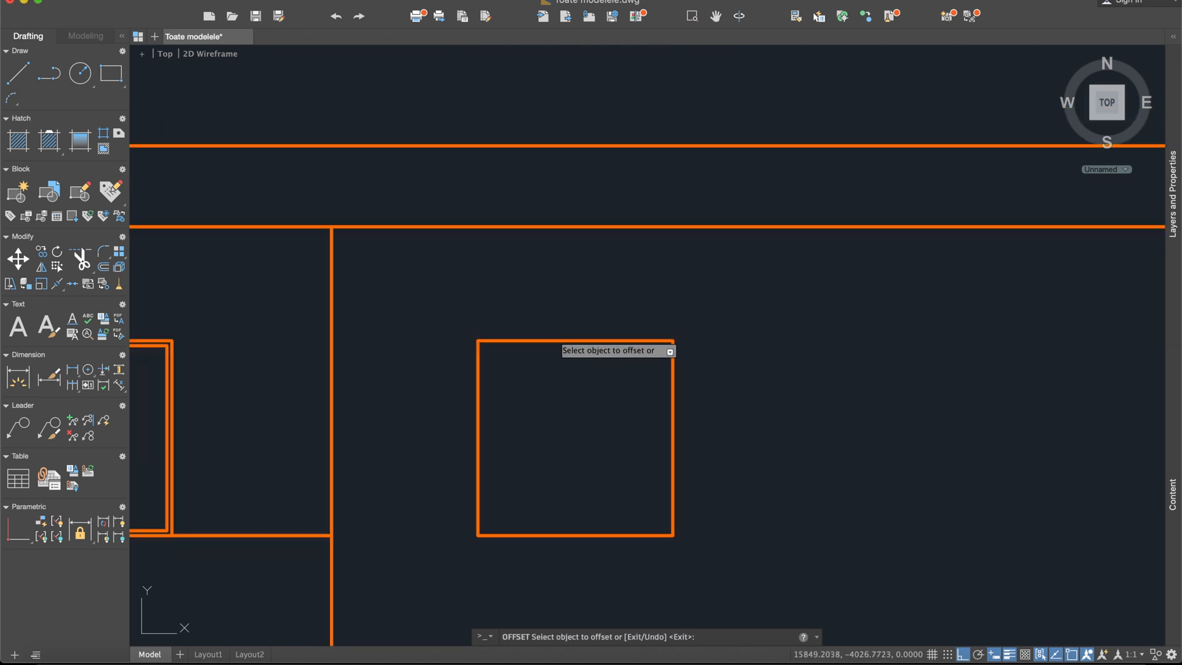
{"action": "left_click", "coordinate": [479, 392]}
{"action": "left_click", "coordinate": [518, 468]}
{"action": "left_click", "coordinate": [551, 534]}
{"action": "left_click", "coordinate": [554, 518]}
{"action": "left_click", "coordinate": [672, 488]}
{"action": "left_click", "coordinate": [659, 475]}
{"action": "key", "text": "Return"}
- Fillet the inner frame lines at the stairwell window's upper right corner with radius 0
{"action": "type", "text": "fillet"}
{"action": "key", "text": "Return"}
{"action": "type", "text": "r"}
{"action": "key", "text": "Return"}
{"action": "type", "text": "0"}
{"action": "key", "text": "Return"}
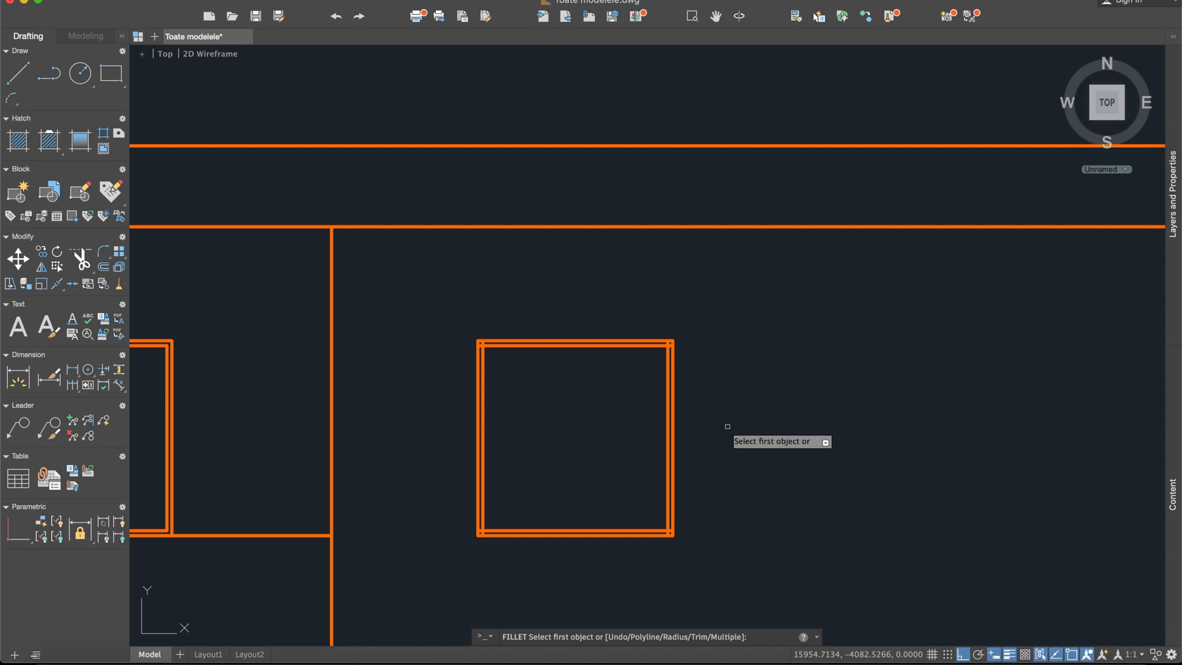
{"action": "scroll", "coordinate": [744, 389], "scroll_direction": "up", "scroll_amount": 4}
{"action": "left_click", "coordinate": [521, 288]}
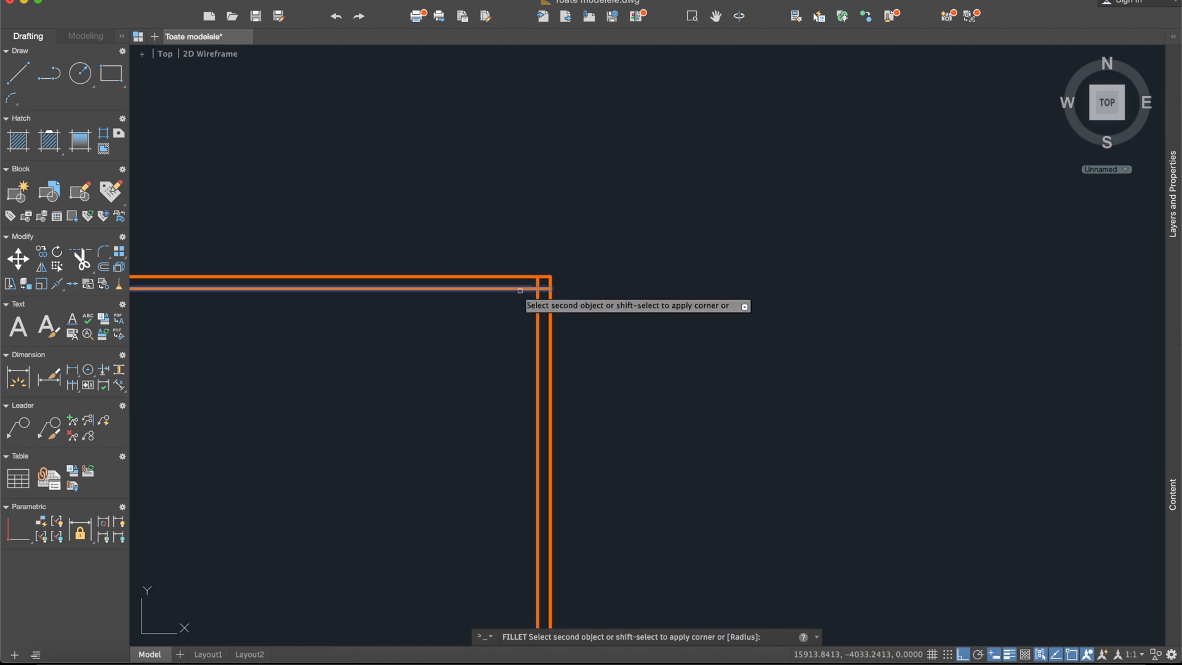
{"action": "left_click", "coordinate": [537, 311]}
- Fillet the inner frame lines at the stairwell window's lower right corner with radius 0
{"action": "middle_click_drag", "start_coordinate": [521, 480], "coordinate": [647, 261]}
{"action": "middle_click_drag", "start_coordinate": [619, 463], "coordinate": [610, 344]}
{"action": "type", "text": "fillet"}
{"action": "key", "text": "Return"}
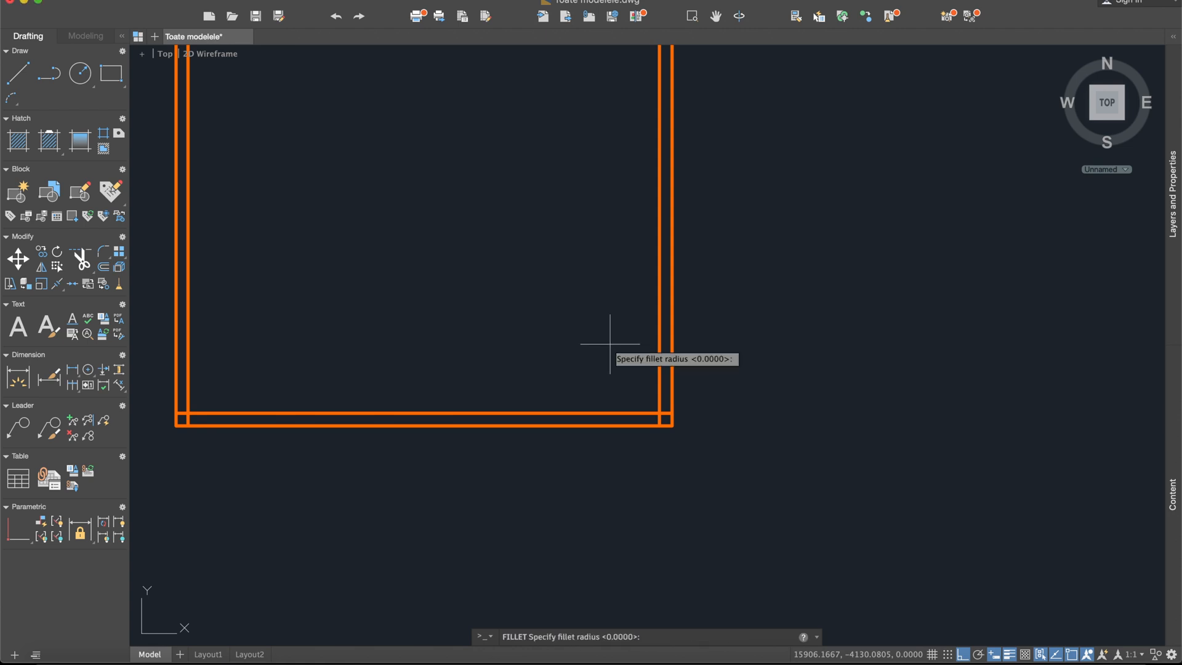
{"action": "left_click", "coordinate": [657, 393]}
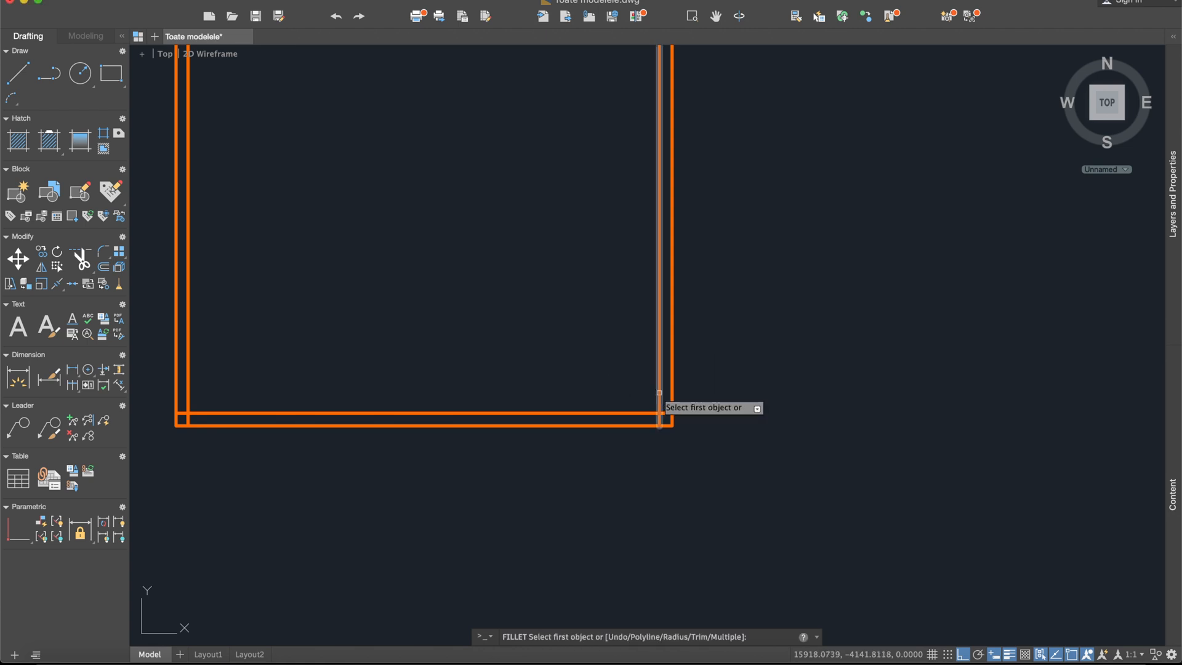
{"action": "left_click", "coordinate": [634, 413]}
- Fillet the inner frame lines at the stairwell window's lower left corner with radius 0
{"action": "middle_click_drag", "start_coordinate": [542, 378], "coordinate": [718, 322]}
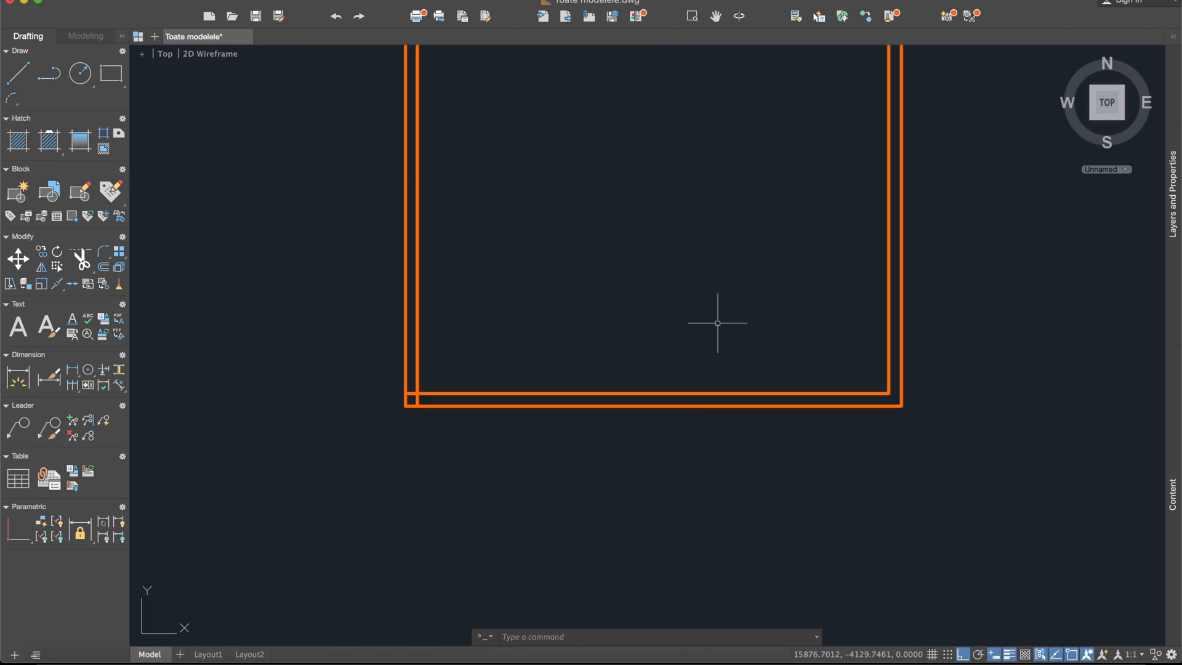
{"action": "type", "text": "fillet"}
{"action": "key", "text": "Return"}
{"action": "type", "text": "r"}
{"action": "key", "text": "Return"}
{"action": "key", "text": "Return"}
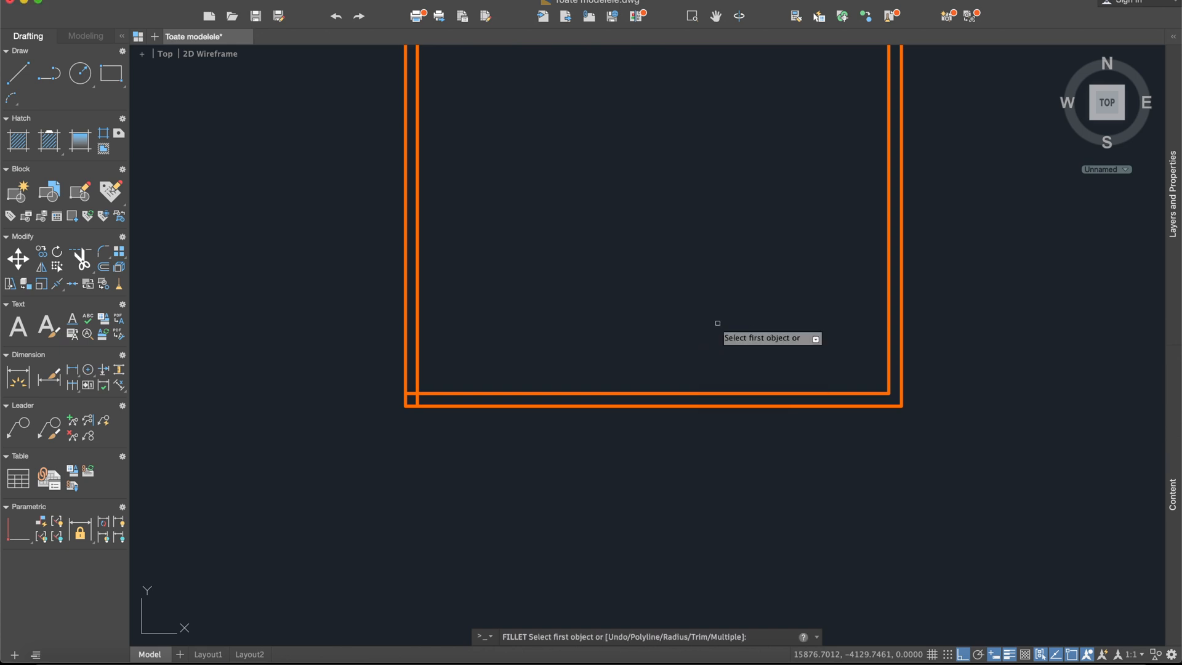
{"action": "left_click", "coordinate": [464, 393]}
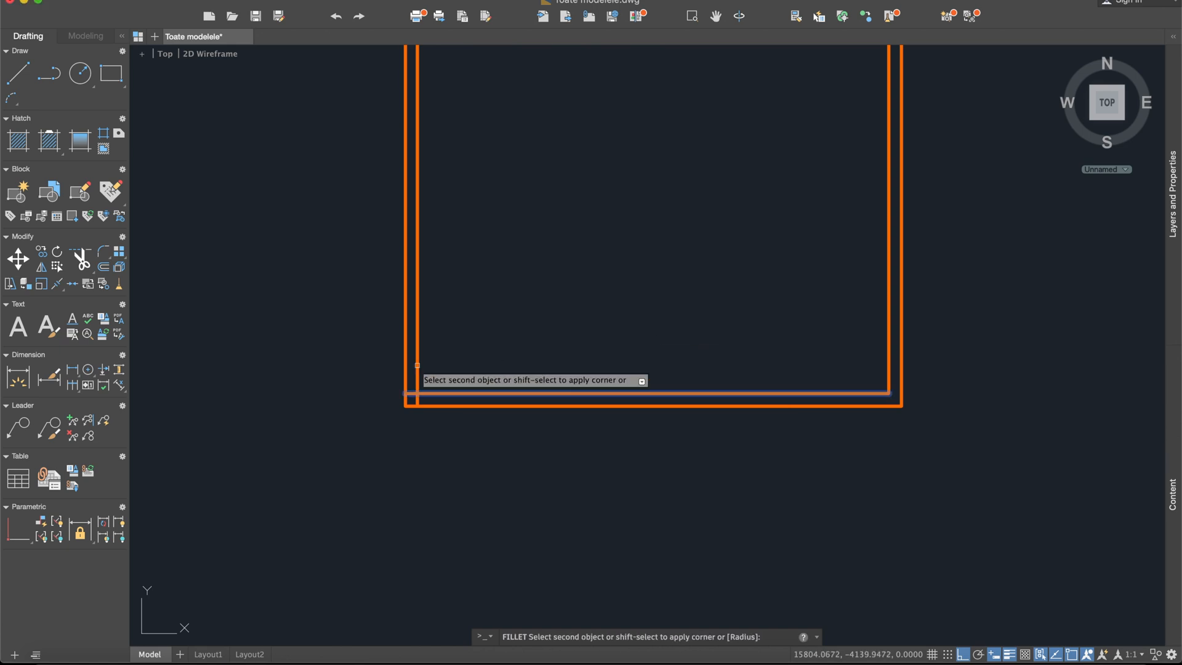
{"action": "left_click", "coordinate": [417, 358]}
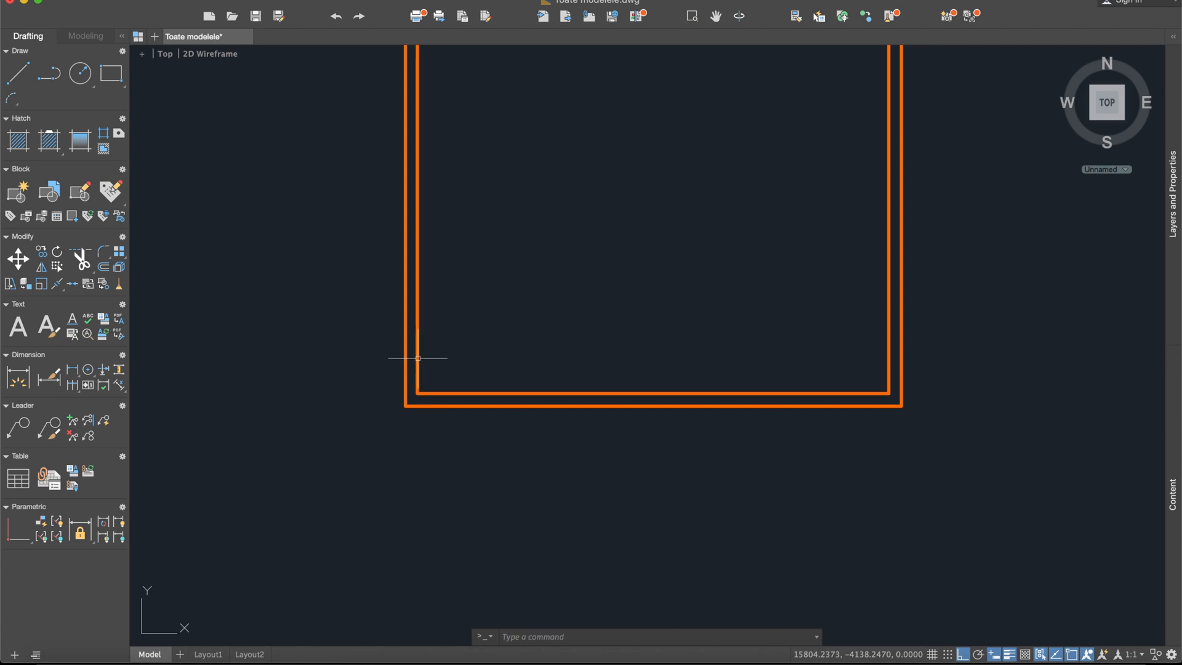
- Fillet the inner frame lines at the stairwell window's upper left corner into a sharp corner
{"action": "scroll", "coordinate": [422, 356], "scroll_direction": "up", "scroll_amount": 10}
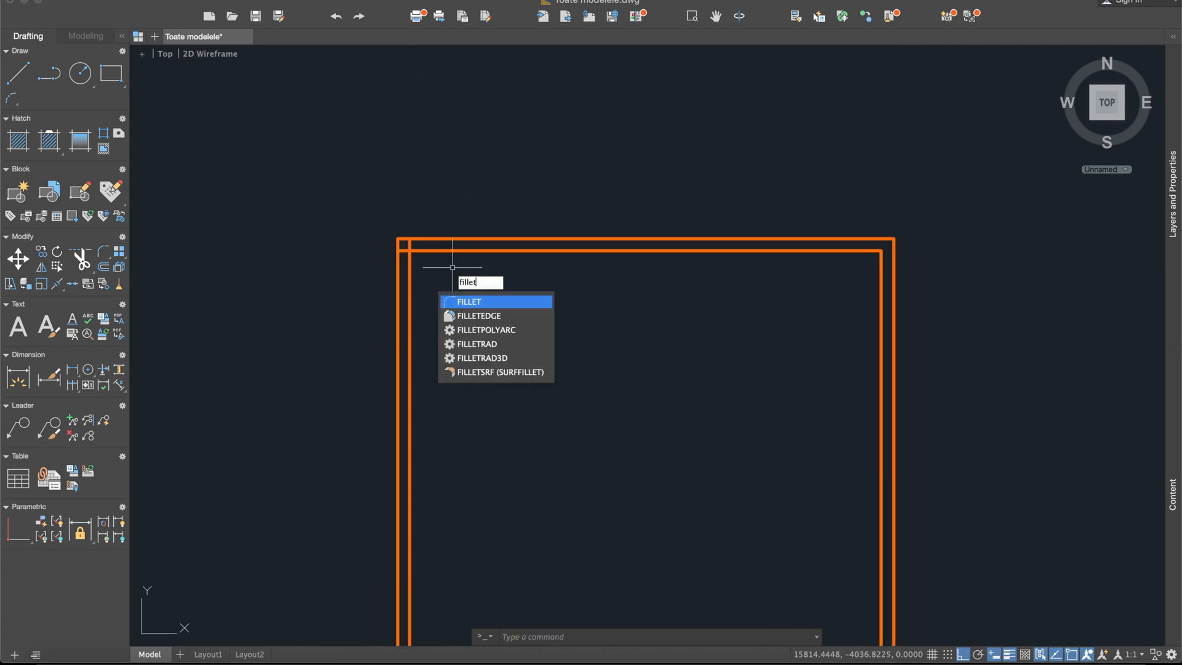
{"action": "key", "text": "Return"}
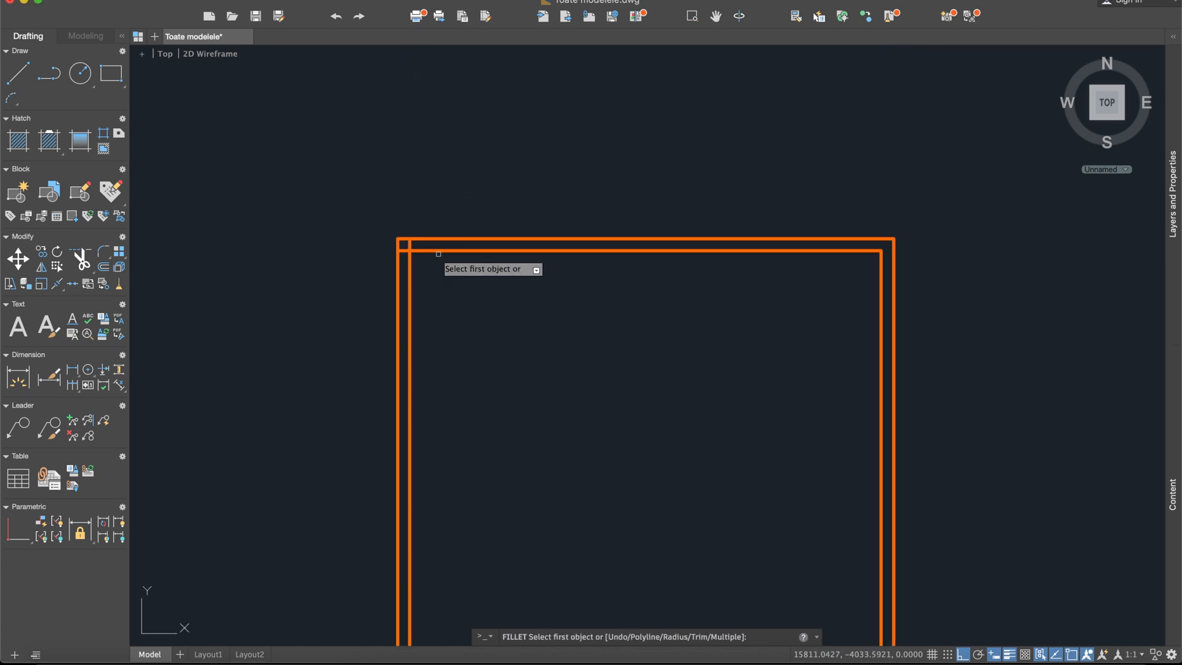
{"action": "left_click", "coordinate": [438, 252]}
{"action": "left_click", "coordinate": [411, 272]}
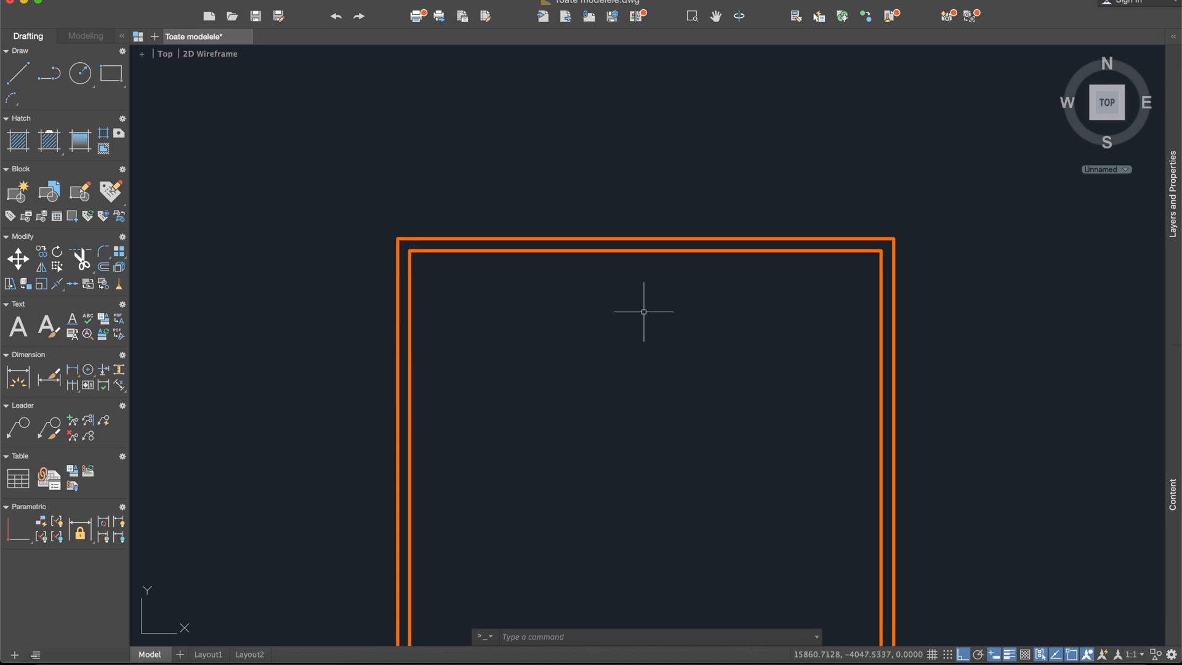
{"action": "type", "text": "fil"}
{"action": "key", "text": "Return"}
{"action": "type", "text": "r"}
{"action": "key", "text": "Return"}
{"action": "type", "text": "0"}
{"action": "key", "text": "Return"}
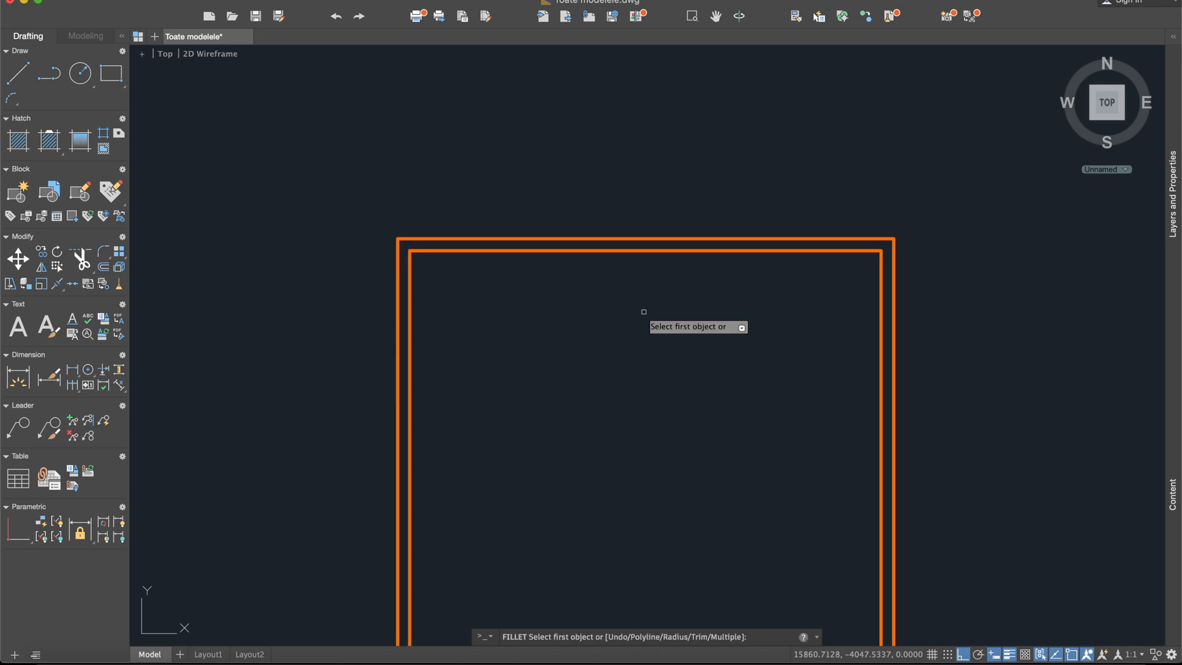
{"action": "key", "text": "Escape"}
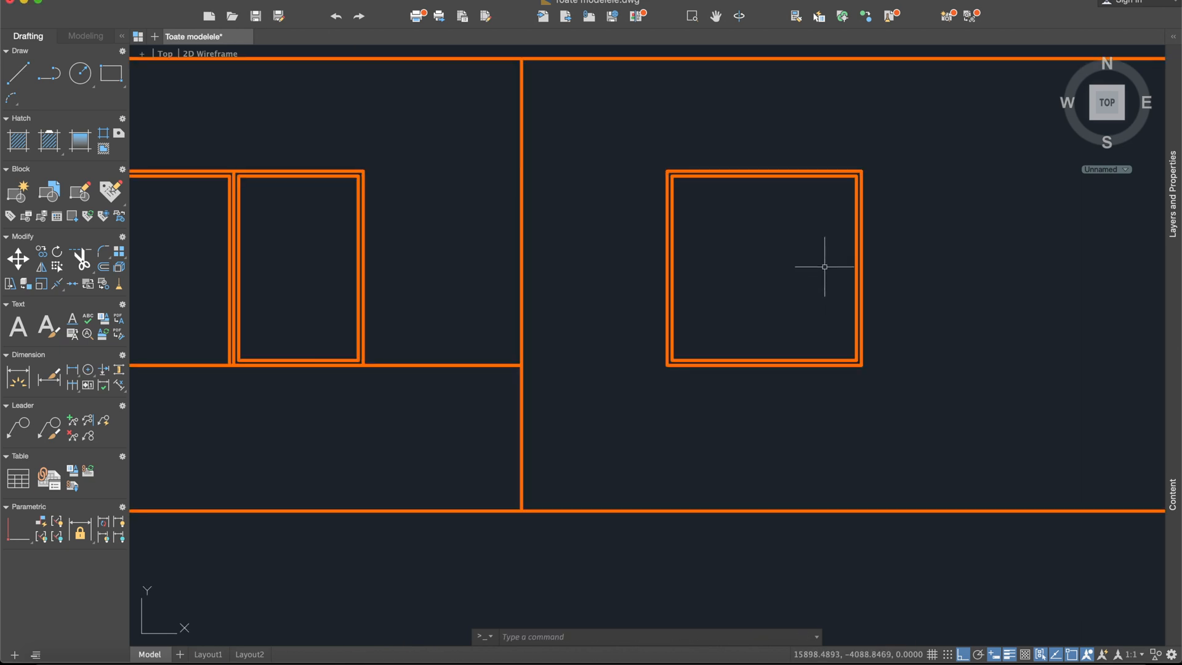
- Examine the window and door dimensions on the scanned reference plan and compare them with the drawn elevation
{"action": "scroll", "coordinate": [813, 292], "scroll_direction": "down", "scroll_amount": 3}
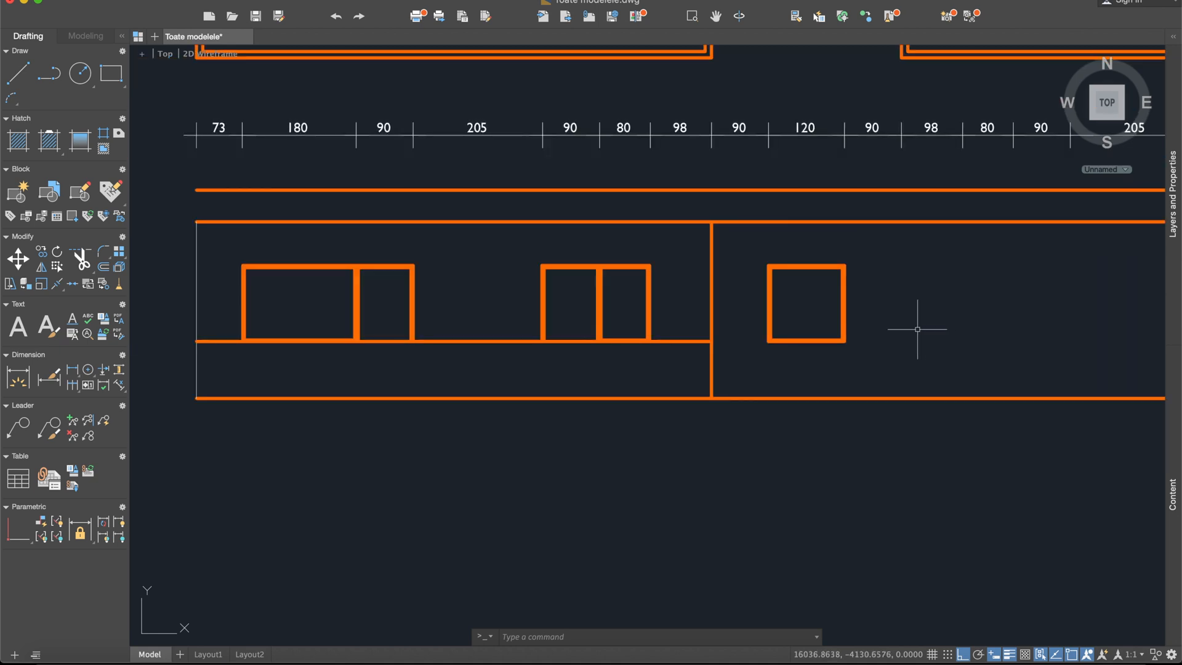
{"action": "scroll", "coordinate": [889, 329], "scroll_direction": "down", "scroll_amount": 4}
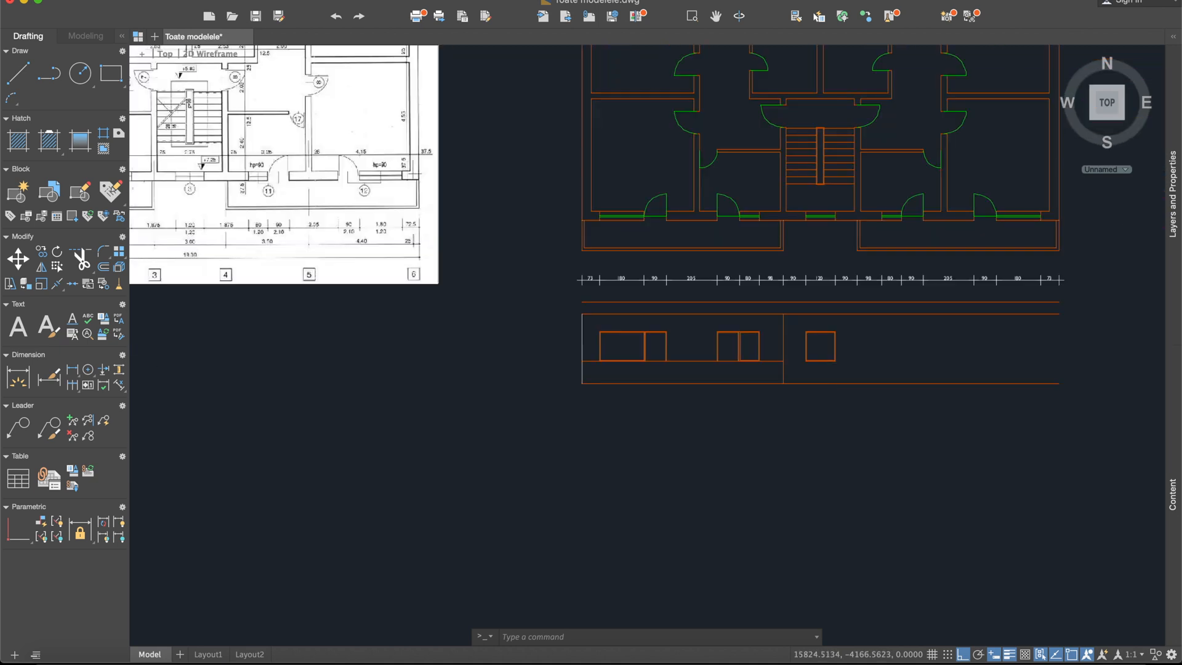
{"action": "scroll", "coordinate": [822, 365], "scroll_direction": "down", "scroll_amount": 2}
{"action": "scroll", "coordinate": [277, 222], "scroll_direction": "up", "scroll_amount": 8}
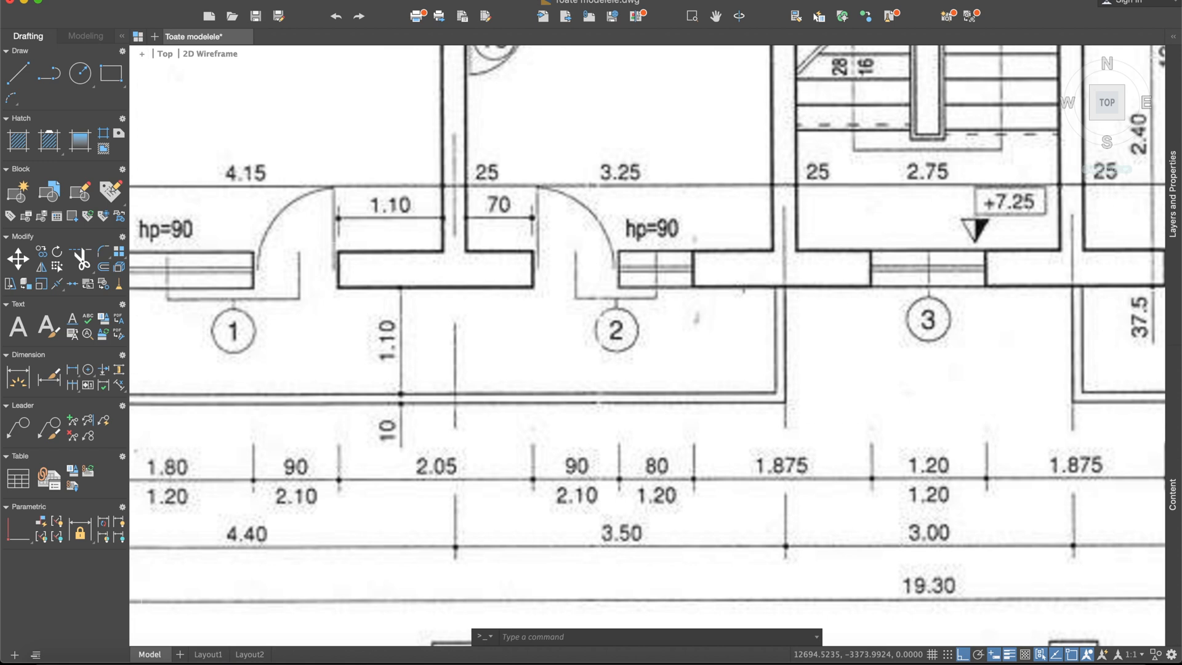
{"action": "scroll", "coordinate": [321, 245], "scroll_direction": "down", "scroll_amount": 5}
{"action": "scroll", "coordinate": [400, 266], "scroll_direction": "down", "scroll_amount": 3}
{"action": "mouse_move", "coordinate": [803, 315]}
{"action": "middle_mouse_down"}
{"action": "mouse_move", "coordinate": [612, 304]}
{"action": "mouse_move", "coordinate": [425, 271]}
{"action": "mouse_move", "coordinate": [762, 274]}
{"action": "middle_mouse_up"}
{"action": "scroll", "coordinate": [764, 274], "scroll_direction": "up", "scroll_amount": 2}
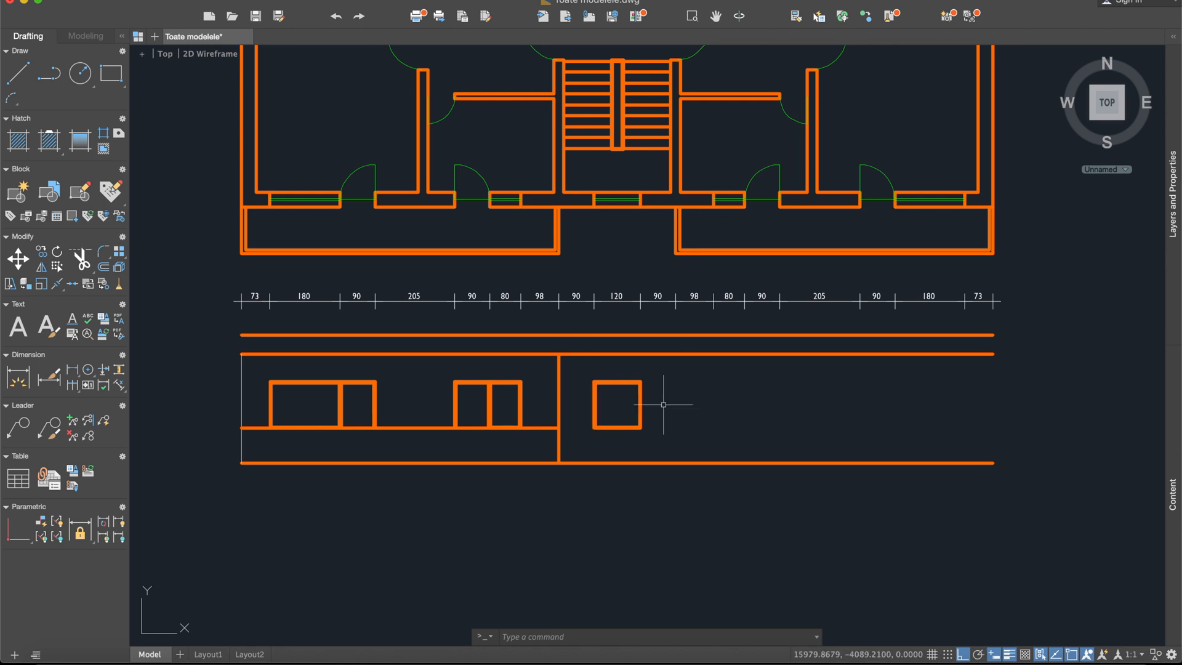
- Mirror the left windows, doors, balcony line and vertical wall line about the stairwell window's vertical centre axis, keeping the source objects
{"action": "type", "text": "mirro"}
{"action": "key", "text": "Return"}
{"action": "scroll", "coordinate": [571, 442], "scroll_direction": "up", "scroll_amount": 5}
{"action": "left_click", "coordinate": [554, 488]}
{"action": "scroll", "coordinate": [431, 332], "scroll_direction": "down", "scroll_amount": 4}
{"action": "middle_click_drag", "start_coordinate": [386, 316], "coordinate": [615, 309]}
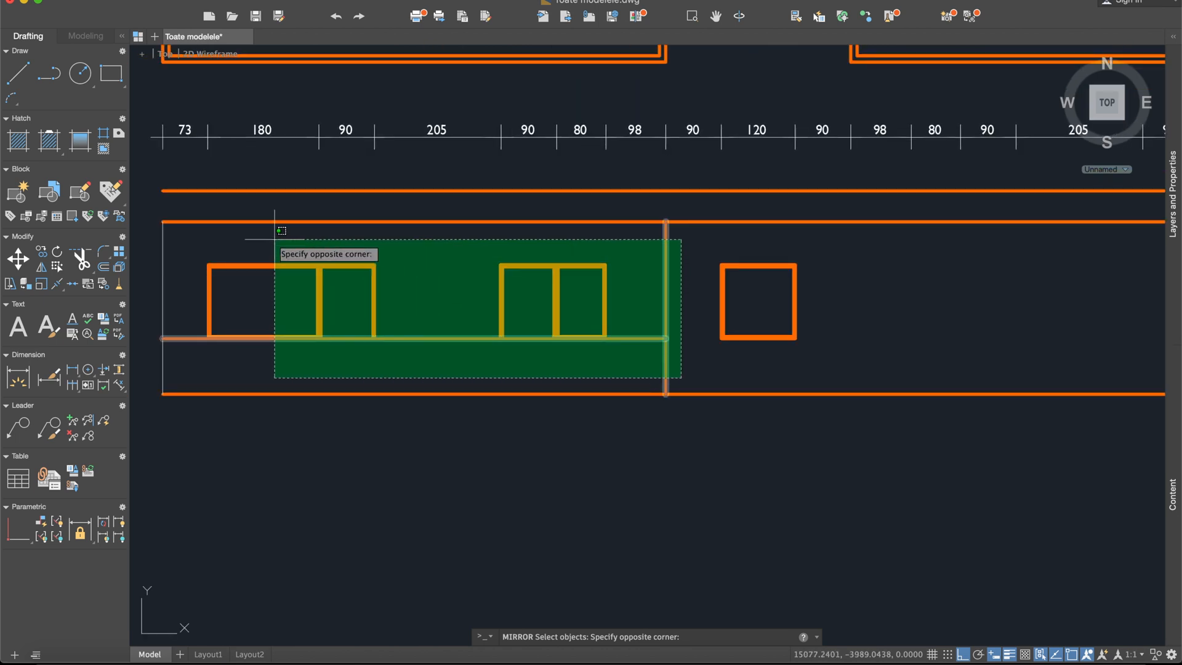
{"action": "left_click", "coordinate": [195, 246]}
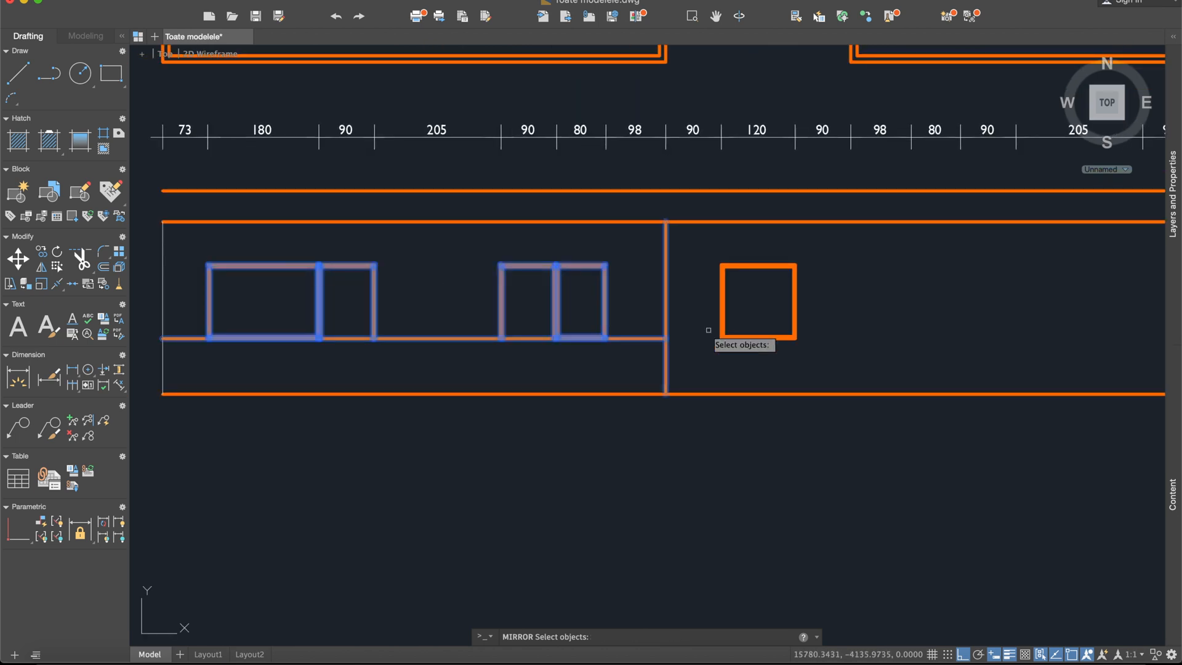
{"action": "key", "text": "Return"}
{"action": "scroll", "coordinate": [758, 341], "scroll_direction": "up", "scroll_amount": 5}
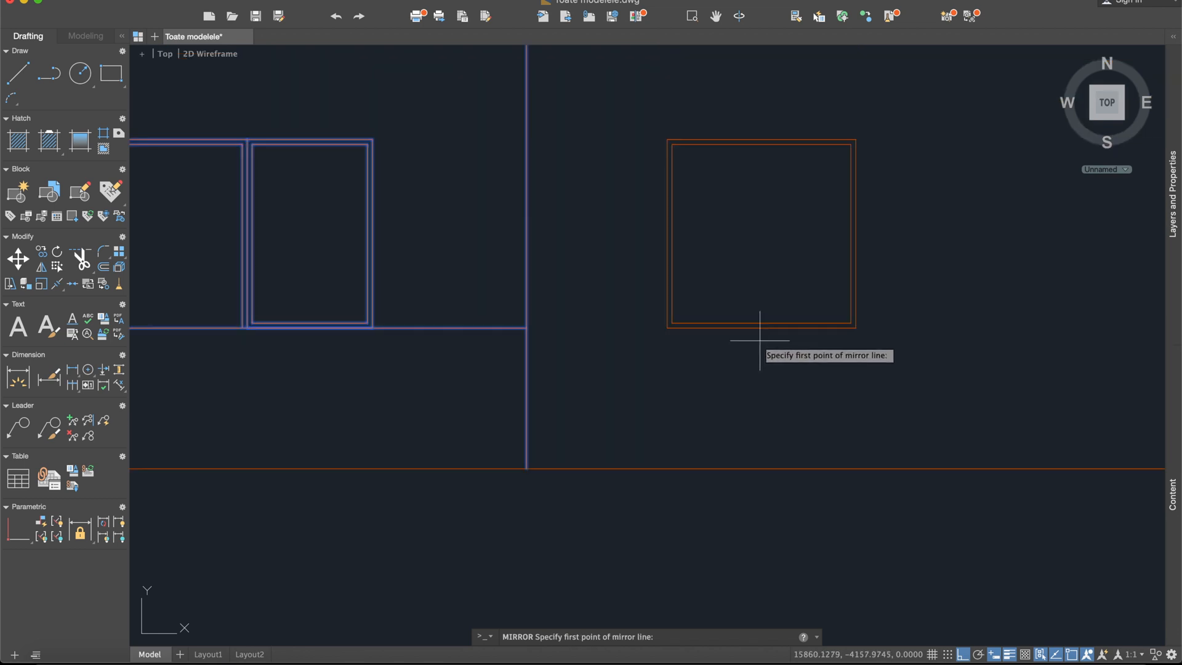
{"action": "left_click", "coordinate": [761, 328]}
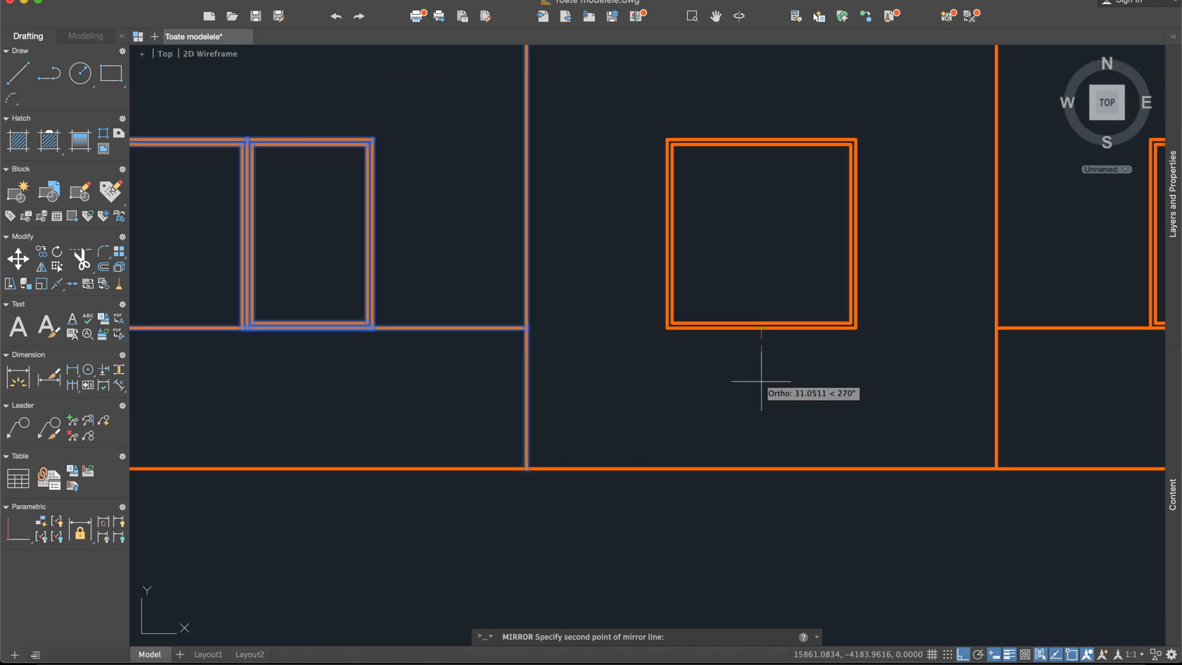
{"action": "left_click", "coordinate": [762, 469]}
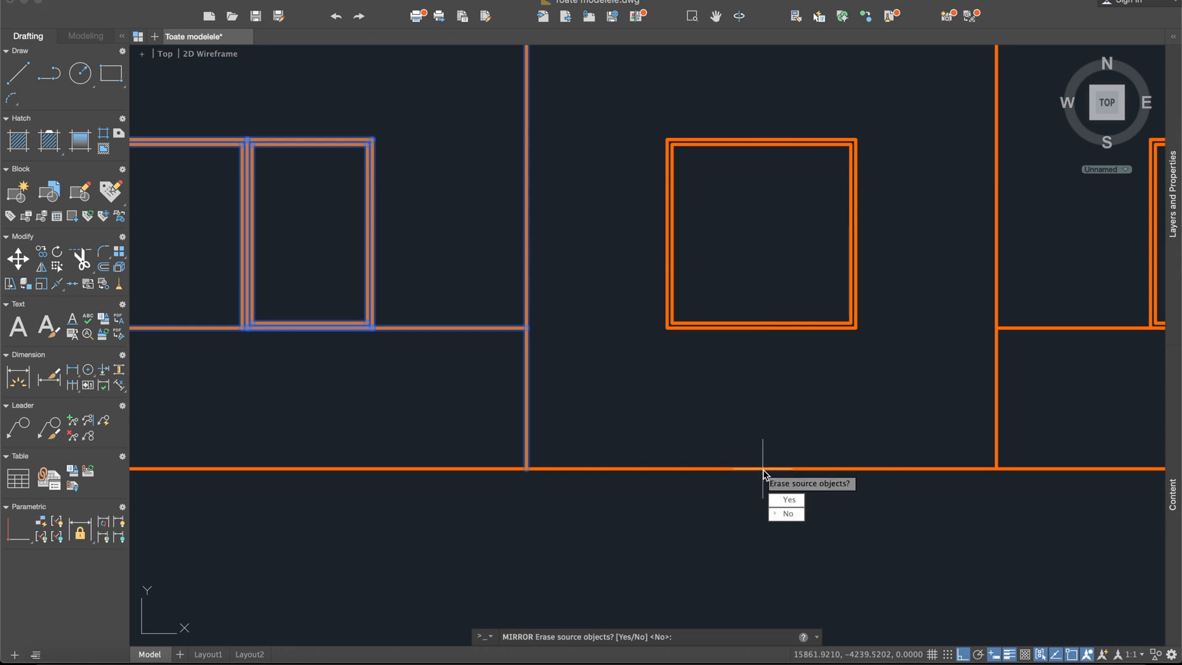
{"action": "left_click", "coordinate": [787, 514]}
- Check the mirrored half of the elevation against the dimension chain and the floor plan above
{"action": "scroll", "coordinate": [806, 334], "scroll_direction": "down", "scroll_amount": 4}
{"action": "middle_click_drag", "start_coordinate": [871, 320], "coordinate": [631, 306]}
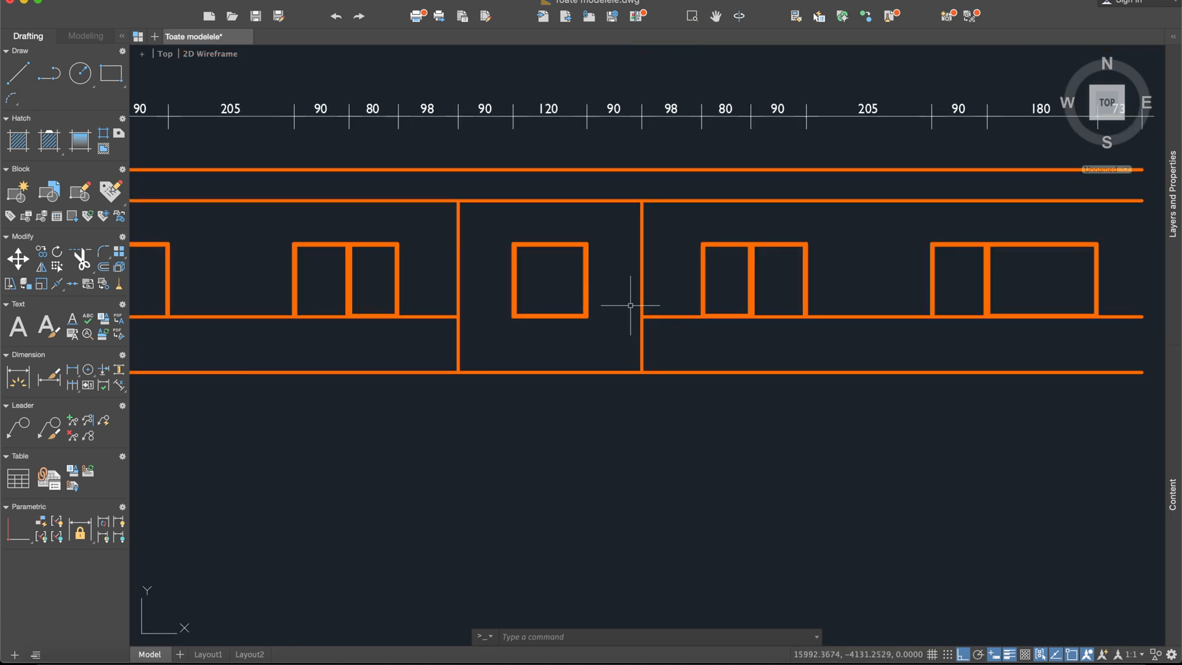
{"action": "scroll", "coordinate": [631, 306], "scroll_direction": "down", "scroll_amount": 4}
{"action": "scroll", "coordinate": [837, 279], "scroll_direction": "up", "scroll_amount": 2}
{"action": "scroll", "coordinate": [837, 279], "scroll_direction": "up", "scroll_amount": 2}
{"action": "middle_click_drag", "start_coordinate": [758, 299], "coordinate": [887, 266]}
{"action": "scroll", "coordinate": [886, 267], "scroll_direction": "down", "scroll_amount": 2}
{"action": "middle_click_drag", "start_coordinate": [442, 315], "coordinate": [462, 316]}
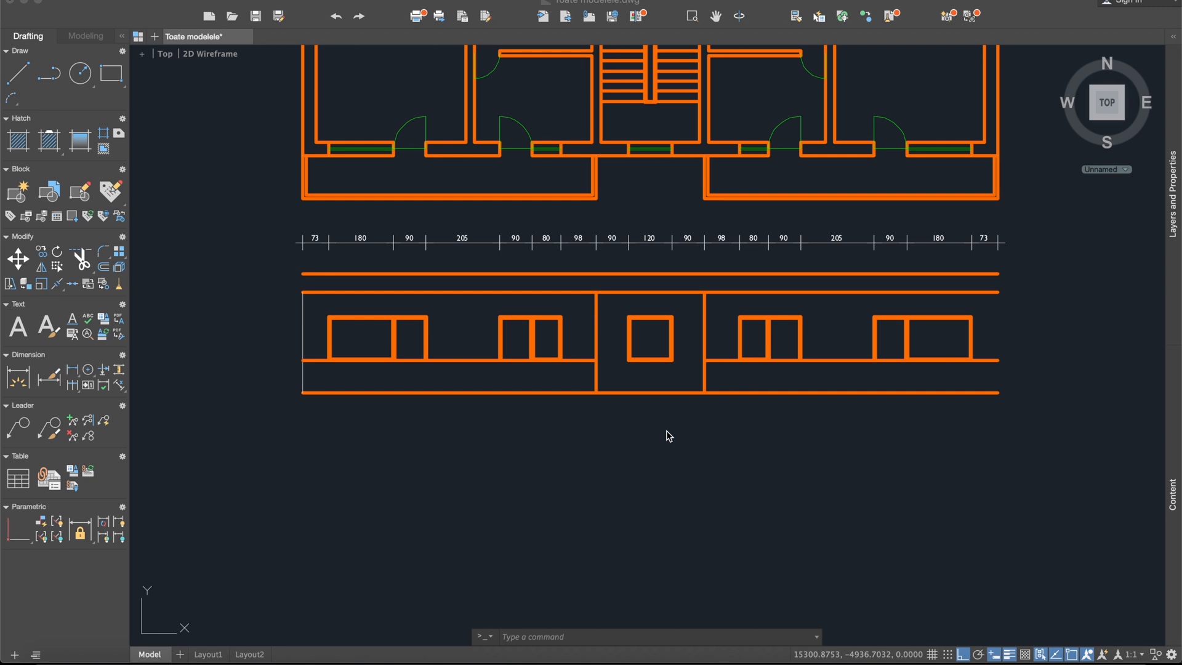
{"action": "left_click", "coordinate": [641, 426]}
{"action": "key", "text": "Escape"}
{"action": "type", "text": "copy"}
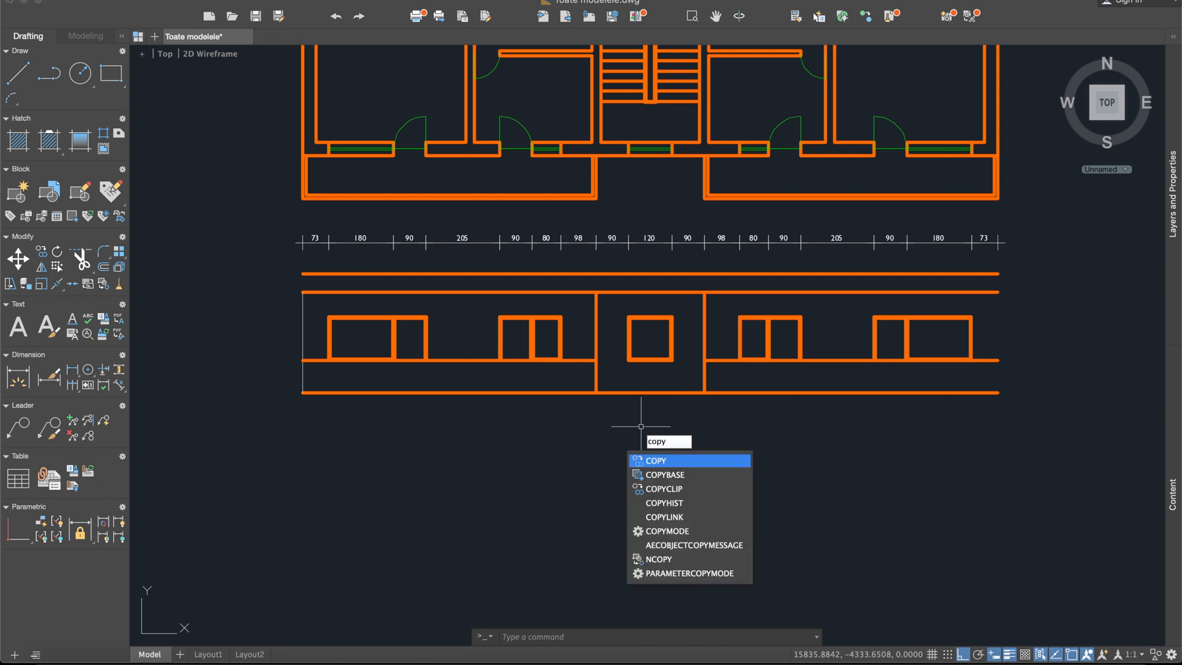
{"action": "key", "text": "Return"}
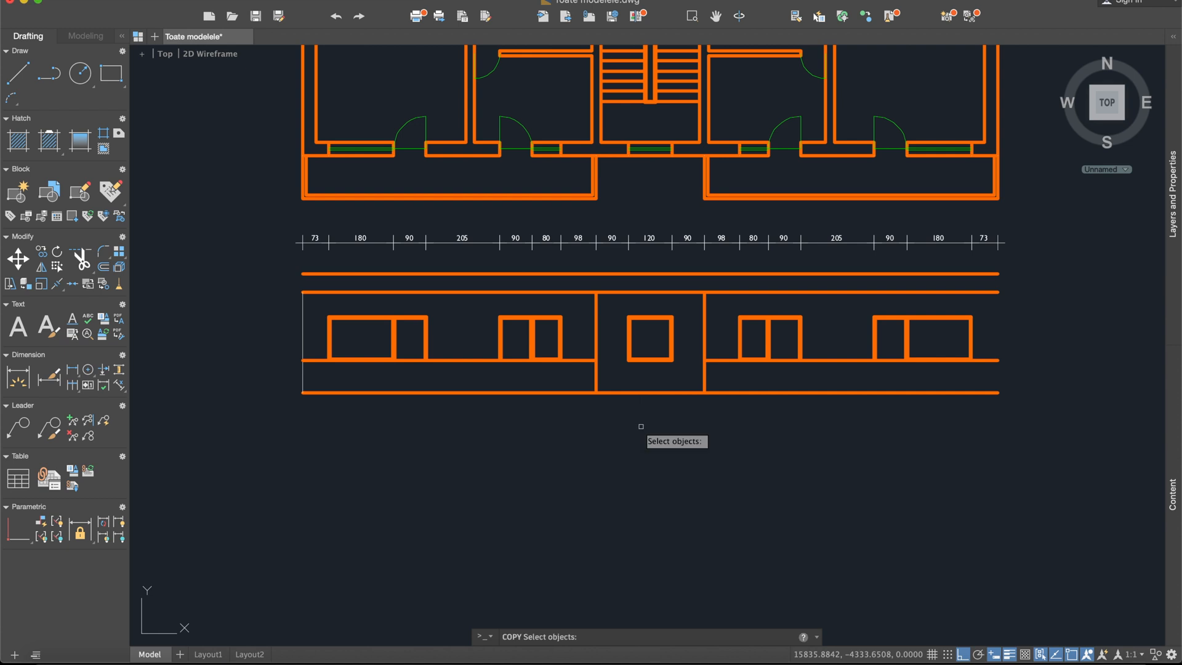
{"action": "key", "text": "Escape"}
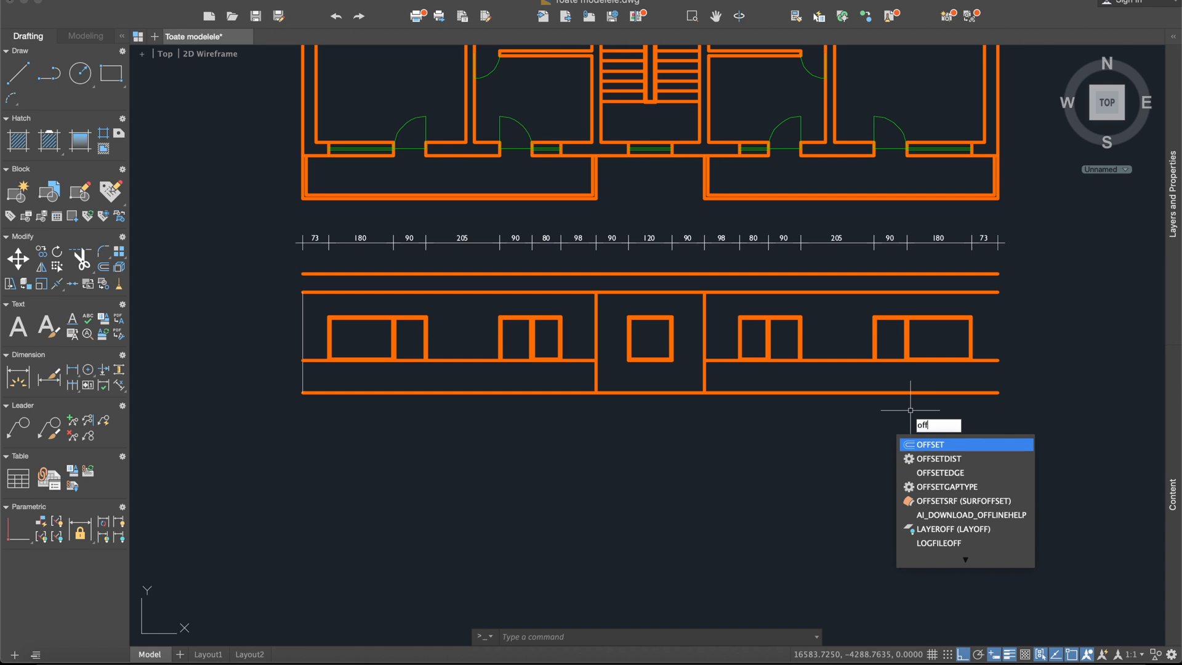
- Offset the facade's base line 280 downward twice to create the first two additional floor lines
{"action": "key", "text": "Return"}
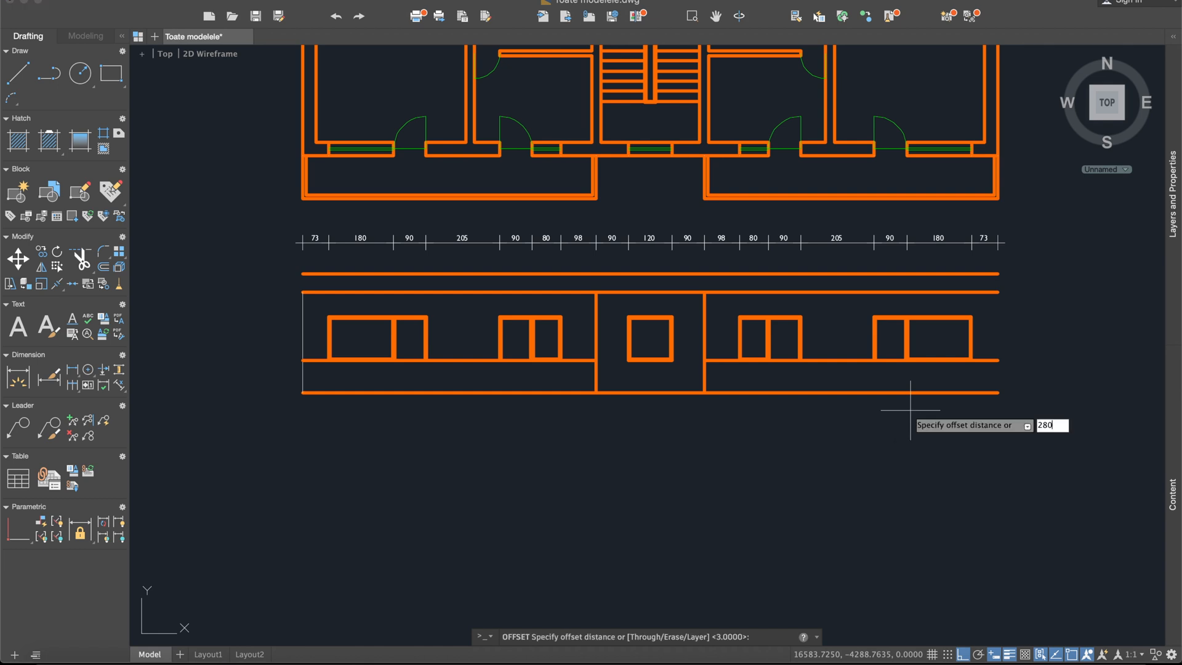
{"action": "type", "text": "280"}
{"action": "key", "text": "Return"}
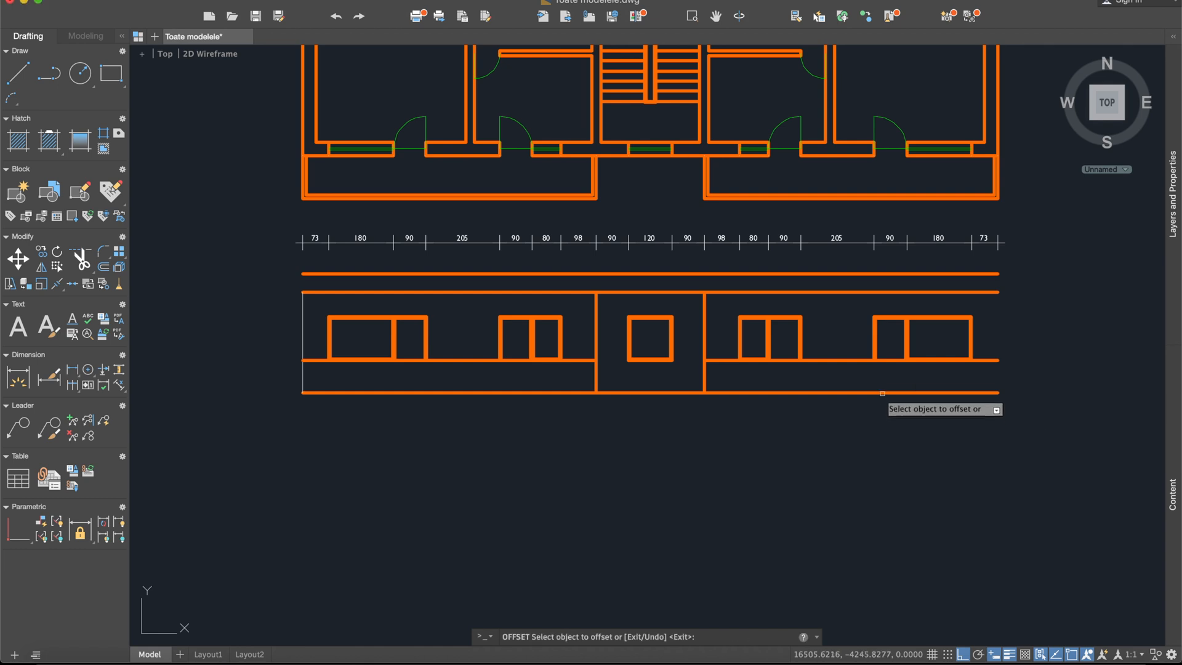
{"action": "left_click", "coordinate": [881, 468]}
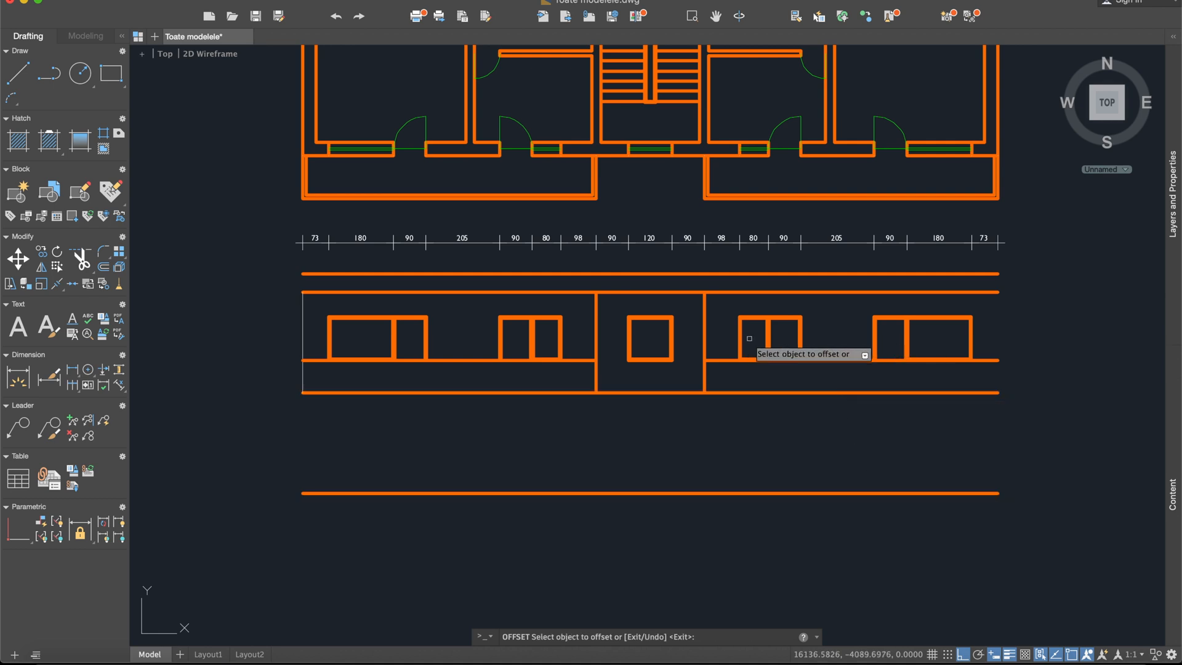
{"action": "scroll", "coordinate": [961, 345], "scroll_direction": "down", "scroll_amount": 3}
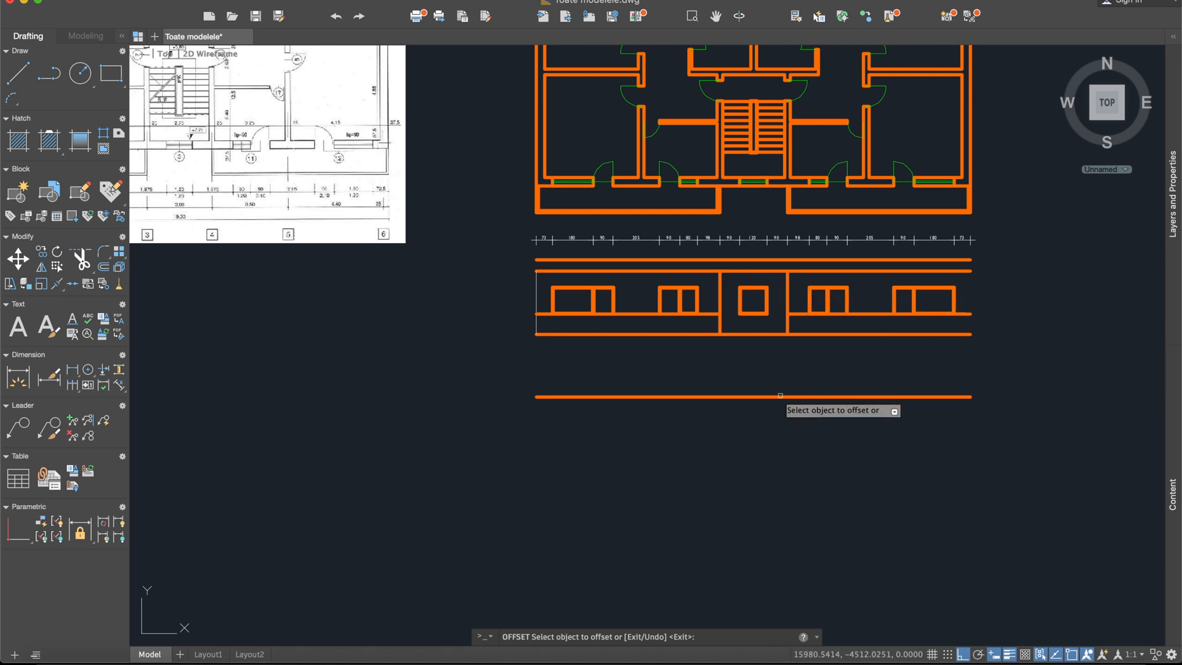
{"action": "scroll", "coordinate": [780, 401], "scroll_direction": "down", "scroll_amount": 3}
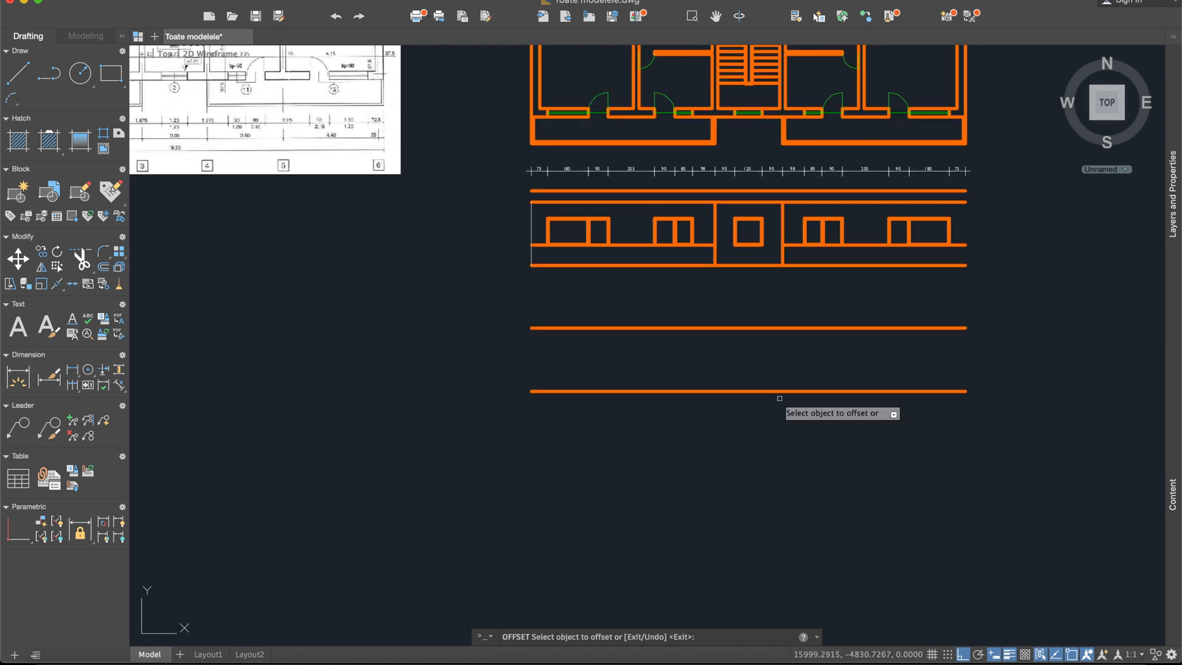
- Offset the lowest floor line downward by 280 for three more storeys, each from the previous line
{"action": "left_click", "coordinate": [782, 390]}
{"action": "left_click", "coordinate": [782, 468]}
{"action": "left_click", "coordinate": [779, 454]}
{"action": "left_click", "coordinate": [760, 508]}
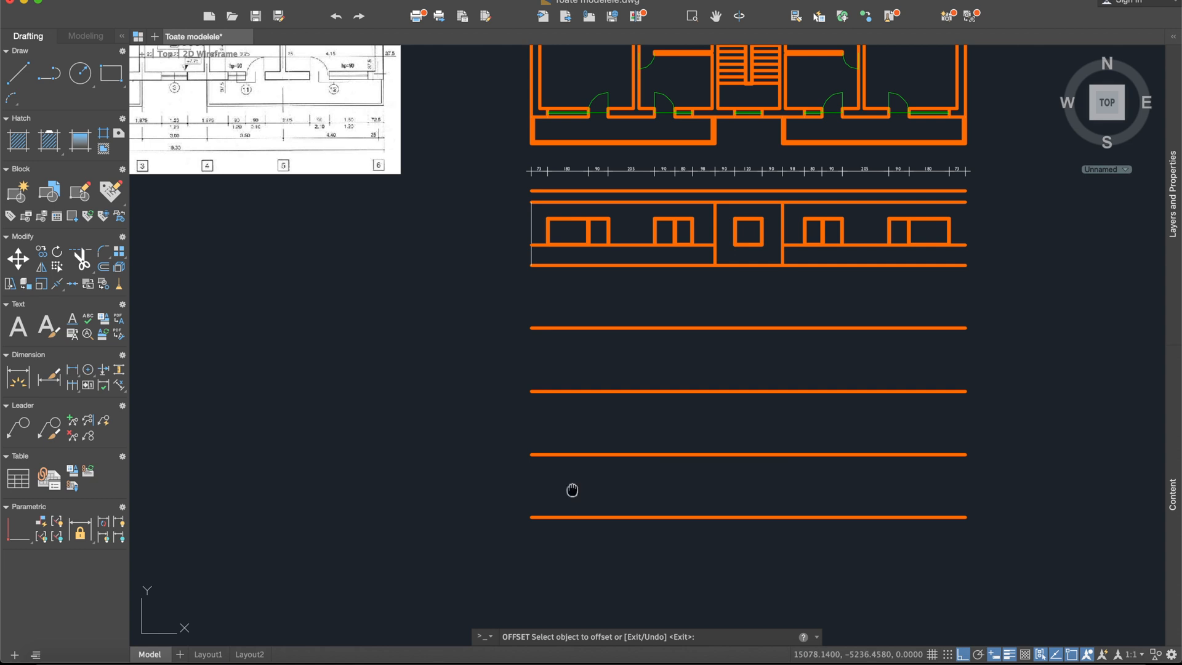
{"action": "middle_click_drag", "start_coordinate": [615, 528], "coordinate": [602, 335]}
{"action": "left_click", "coordinate": [608, 323]}
{"action": "left_click", "coordinate": [605, 359]}
{"action": "key", "text": "Return"}
- Offset the lowest floor line a short distance downward to form the base strip of the building
{"action": "middle_click_drag", "start_coordinate": [634, 227], "coordinate": [604, 291]}
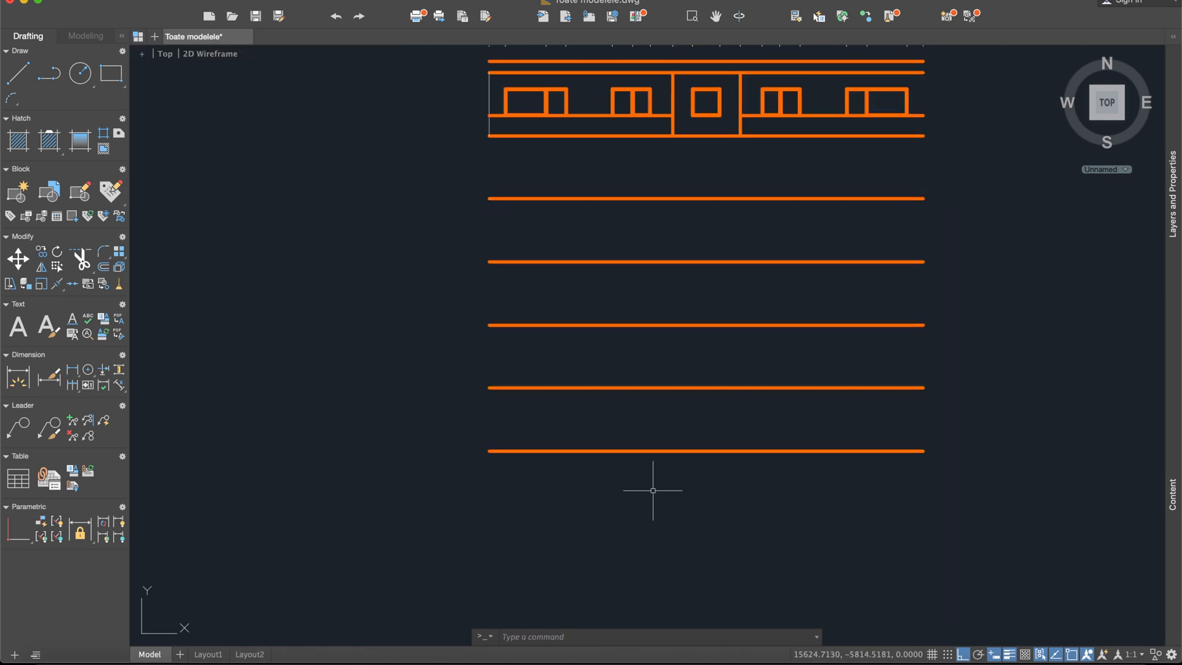
{"action": "middle_click_drag", "start_coordinate": [652, 469], "coordinate": [670, 415]}
{"action": "scroll", "coordinate": [686, 409], "scroll_direction": "up", "scroll_amount": 2}
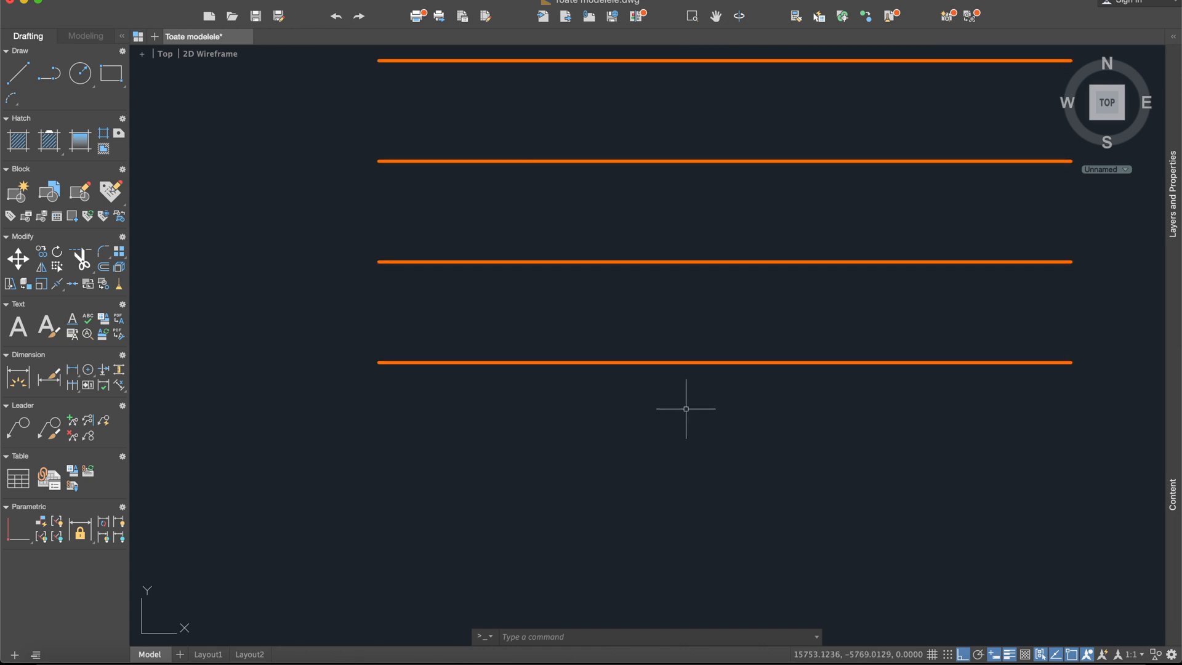
{"action": "type", "text": "off"}
{"action": "key", "text": "Return"}
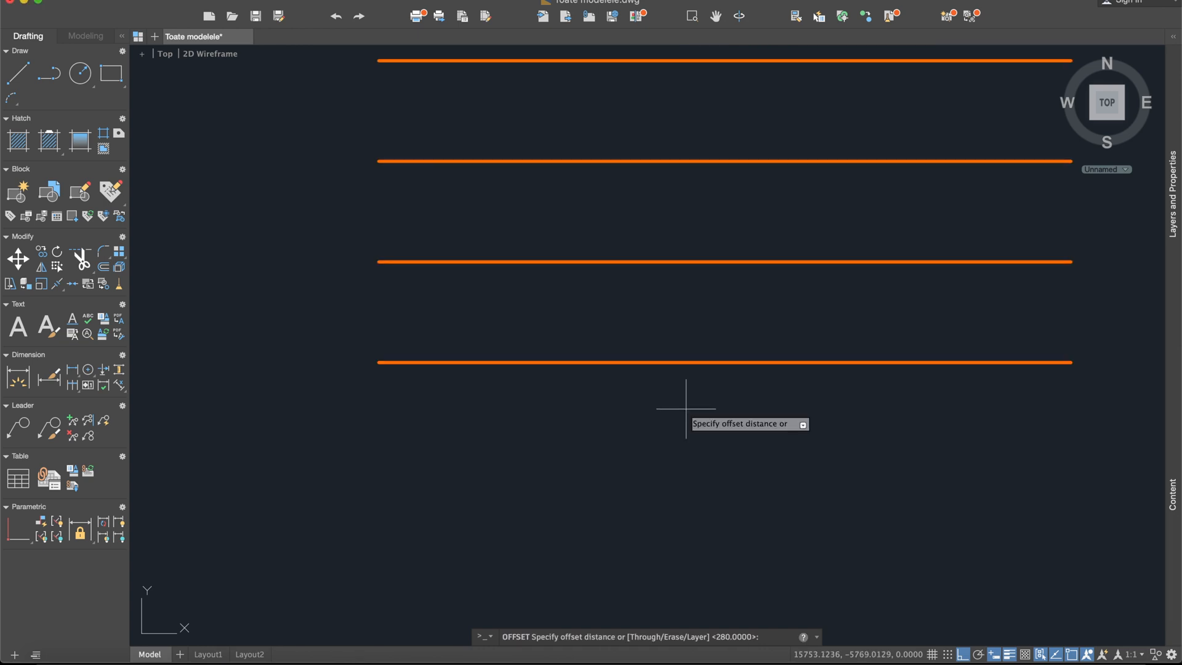
{"action": "key", "text": "Return"}
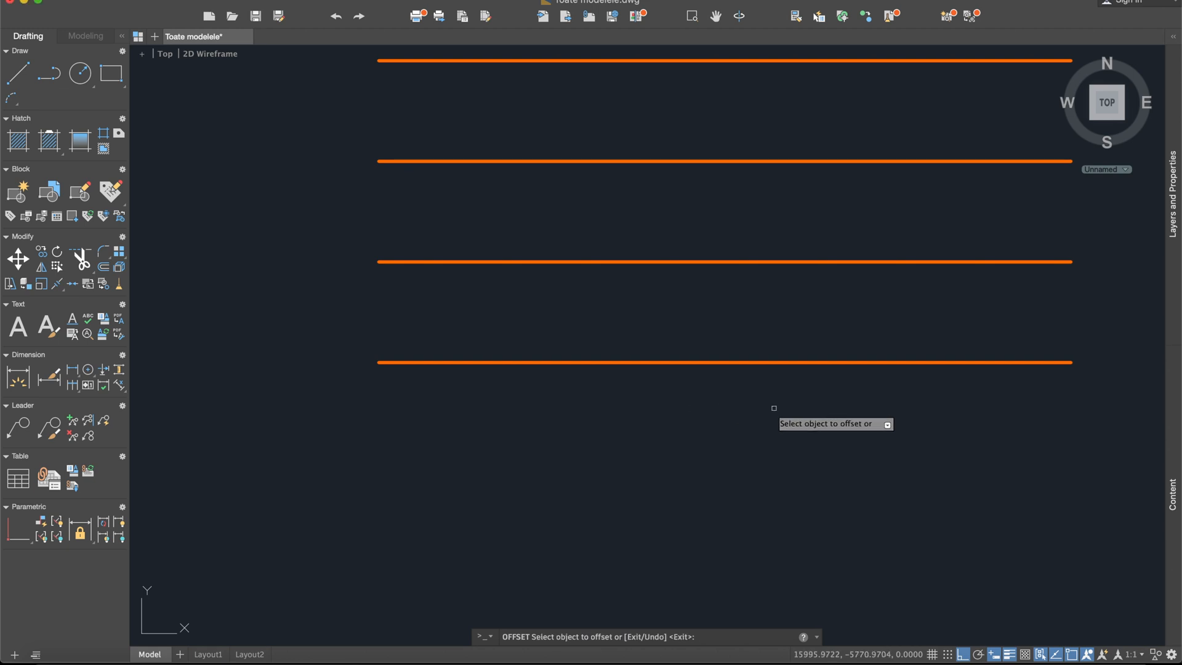
{"action": "left_click", "coordinate": [779, 363]}
{"action": "left_click", "coordinate": [767, 390]}
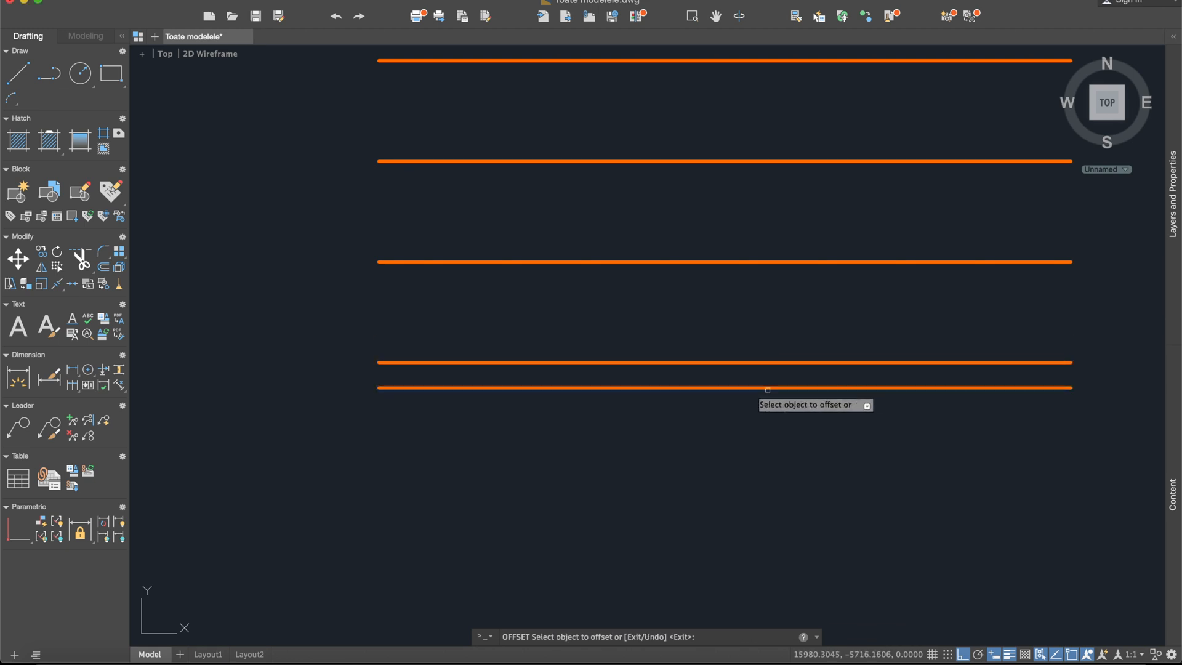
{"action": "key", "text": "Escape"}
- Draw a vertical line along the facade's left side from the topmost roof line to the lowest base line
{"action": "scroll", "coordinate": [396, 388], "scroll_direction": "down", "scroll_amount": 3}
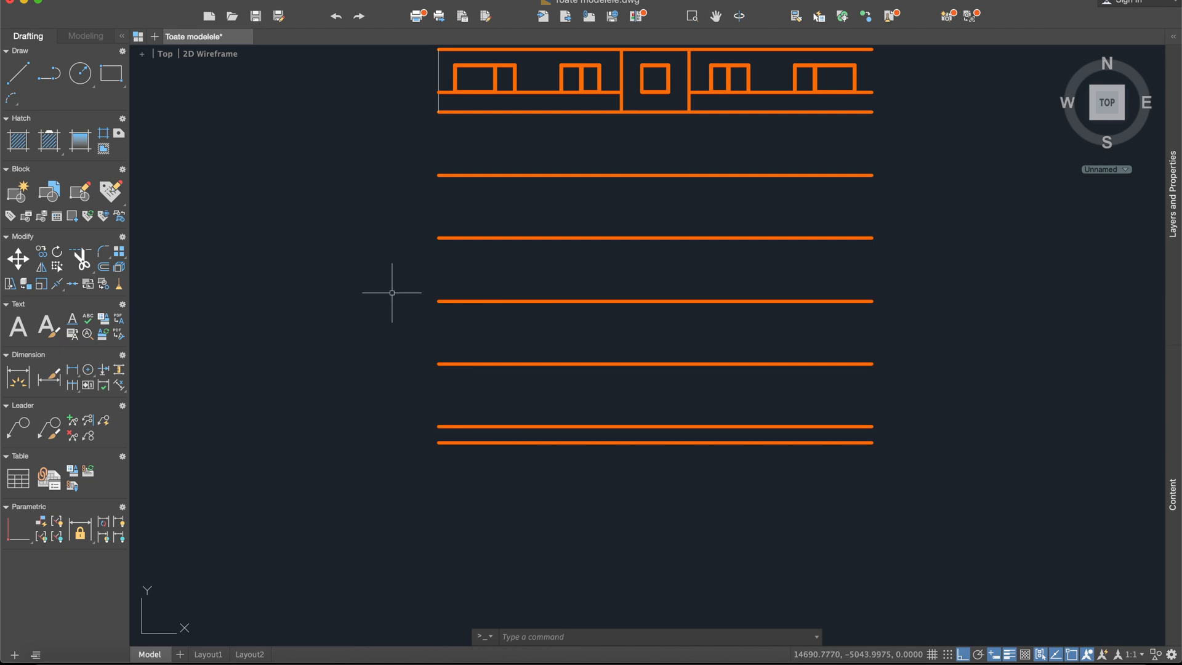
{"action": "scroll", "coordinate": [371, 254], "scroll_direction": "down", "scroll_amount": 6}
{"action": "scroll", "coordinate": [367, 239], "scroll_direction": "up", "scroll_amount": 4}
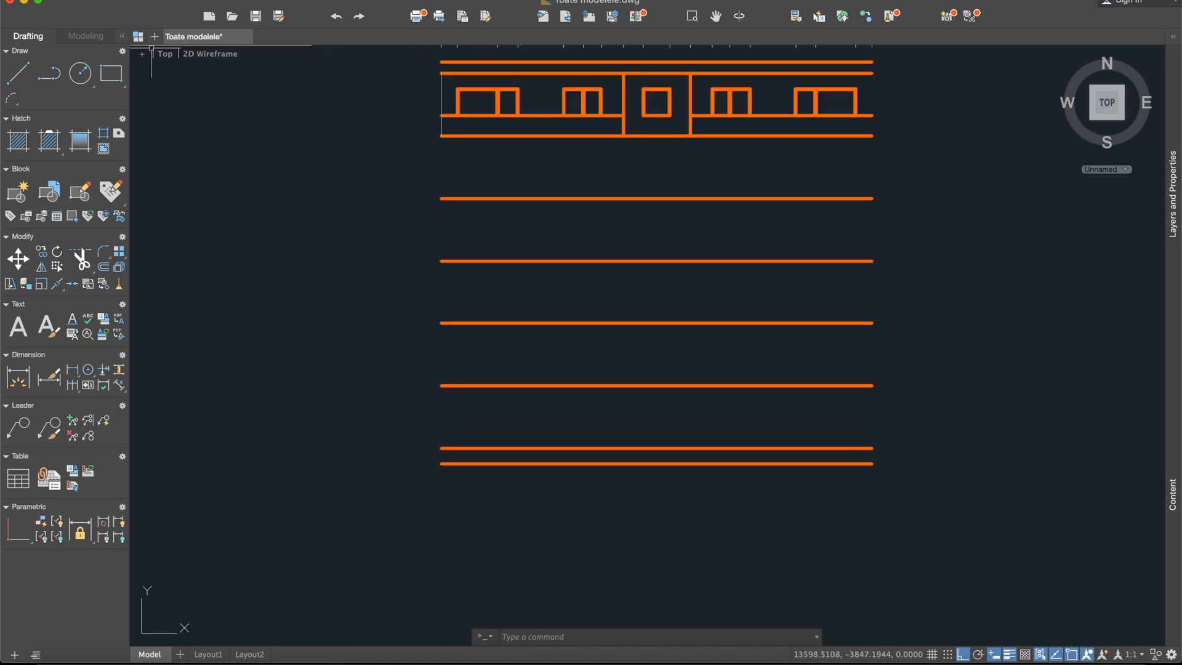
{"action": "left_click", "coordinate": [443, 91]}
{"action": "left_click", "coordinate": [443, 90]}
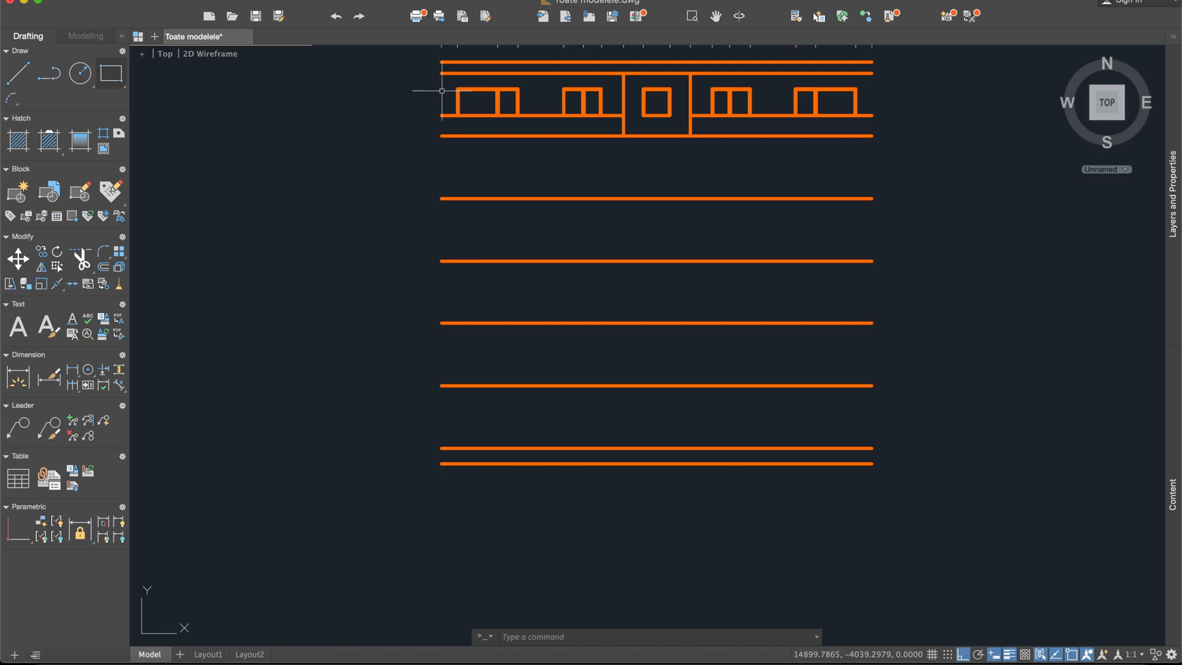
{"action": "type", "text": "l"}
{"action": "key", "text": "Return"}
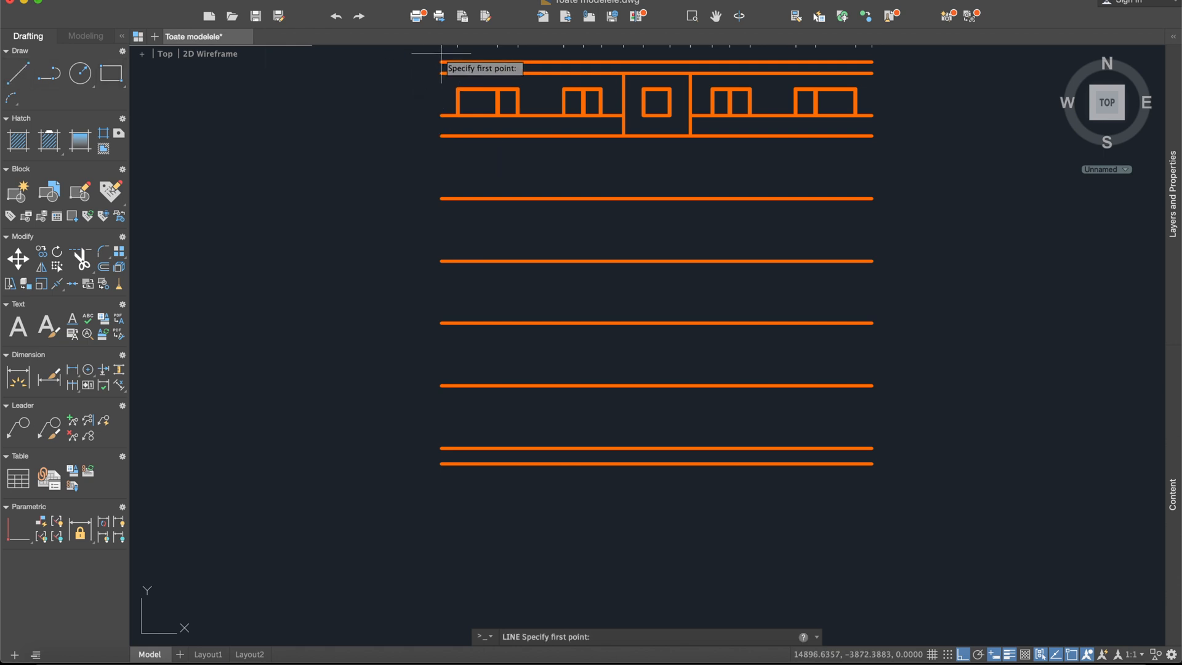
{"action": "left_click", "coordinate": [441, 61]}
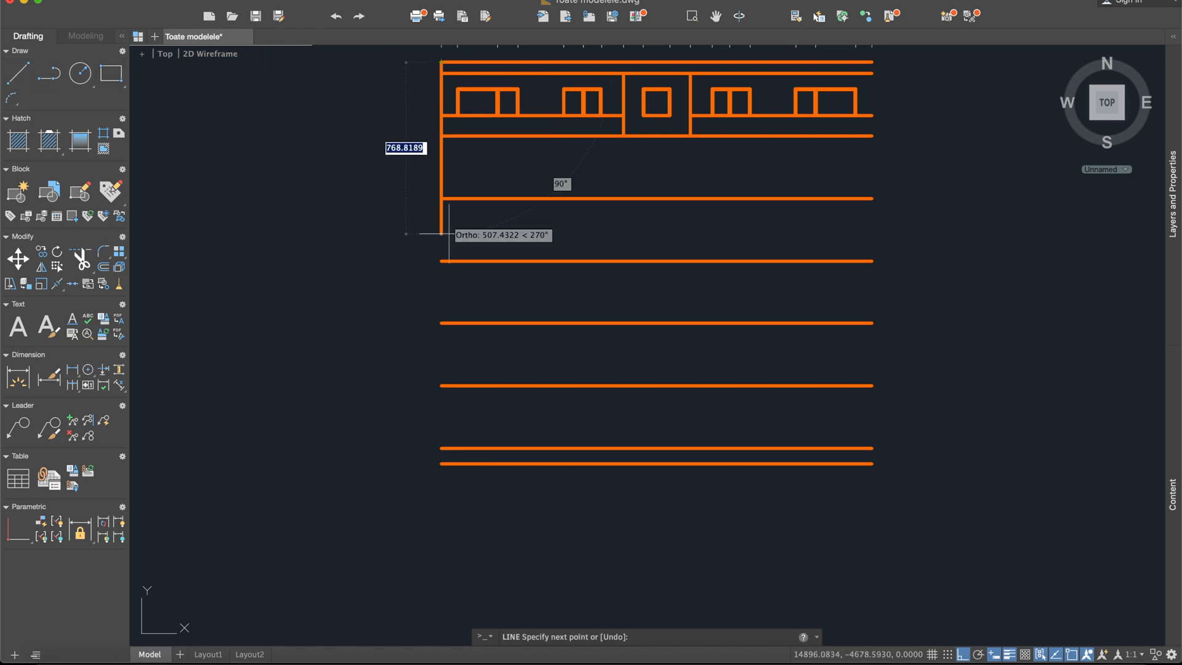
{"action": "left_click", "coordinate": [441, 463]}
{"action": "key", "text": "Return"}
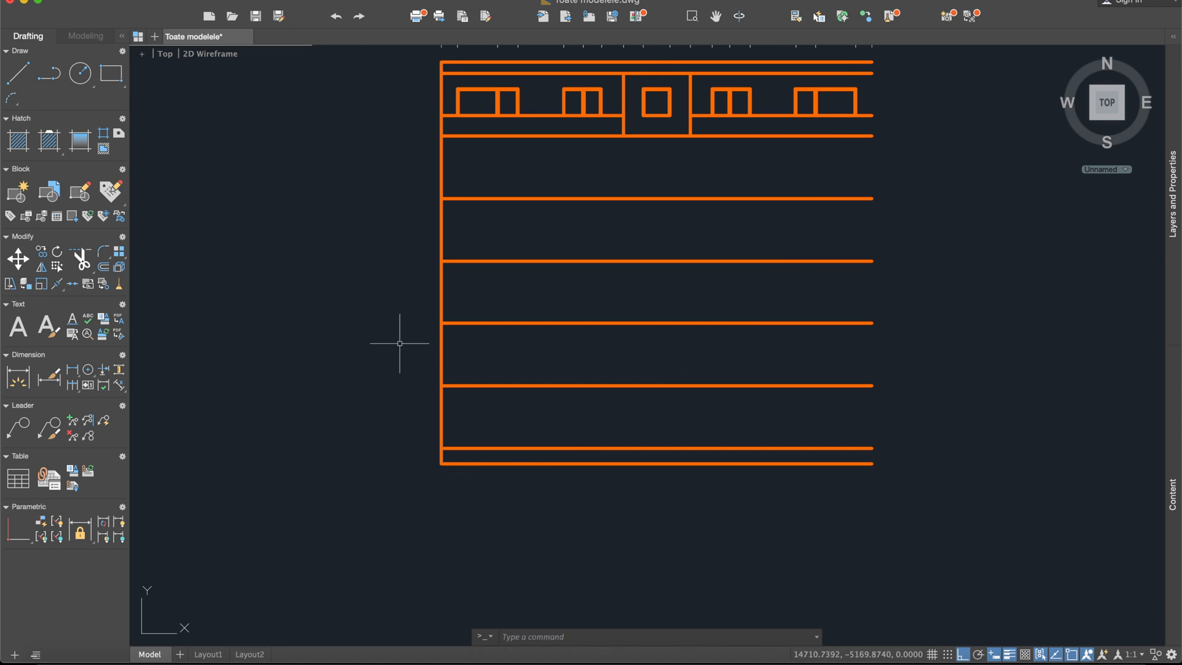
- Draw a matching vertical line closing the facade's right side from the topmost roof line to the lowest base line
{"action": "key", "text": "Return"}
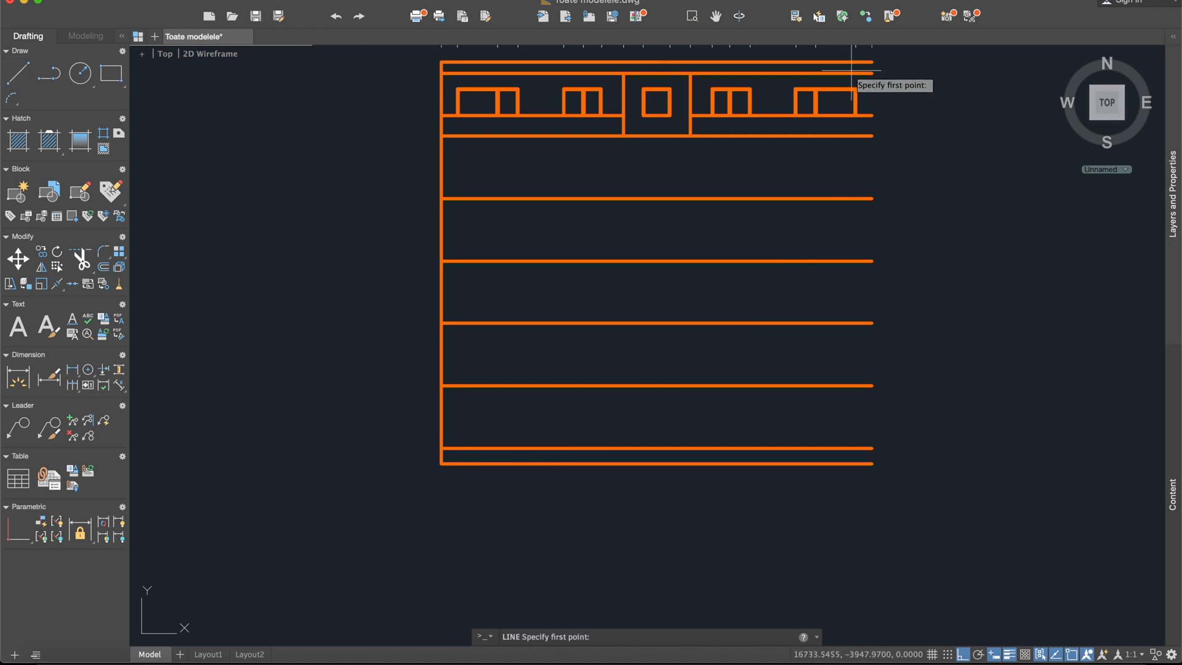
{"action": "left_click", "coordinate": [872, 61]}
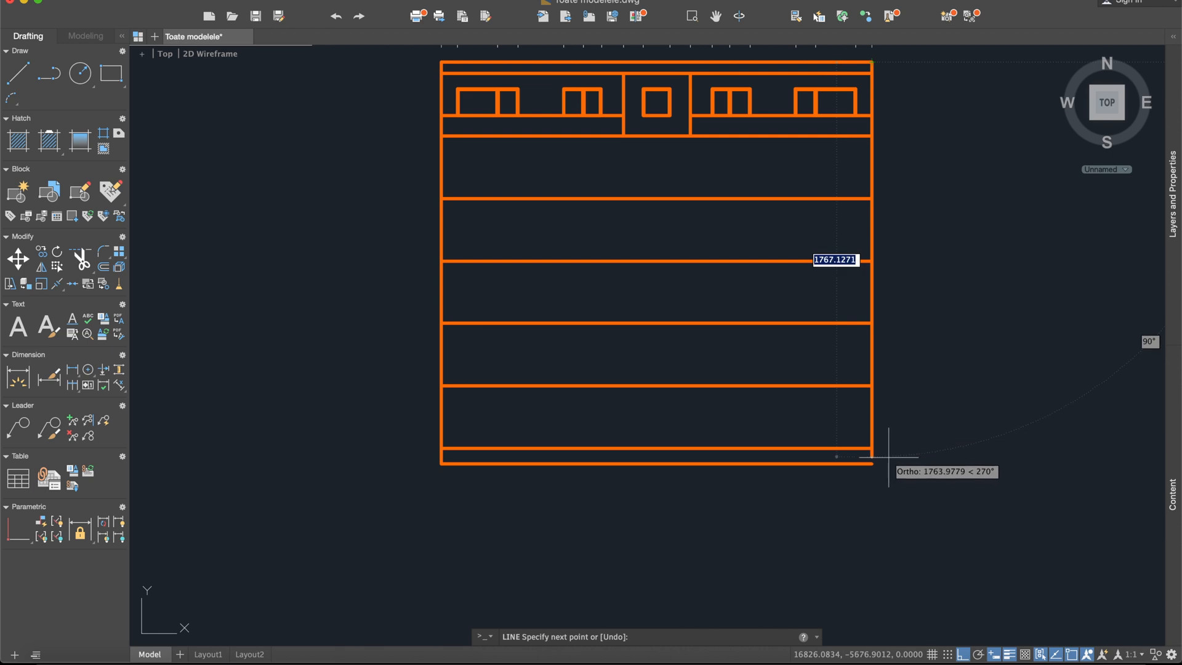
{"action": "left_click", "coordinate": [872, 463]}
{"action": "key", "text": "Return"}
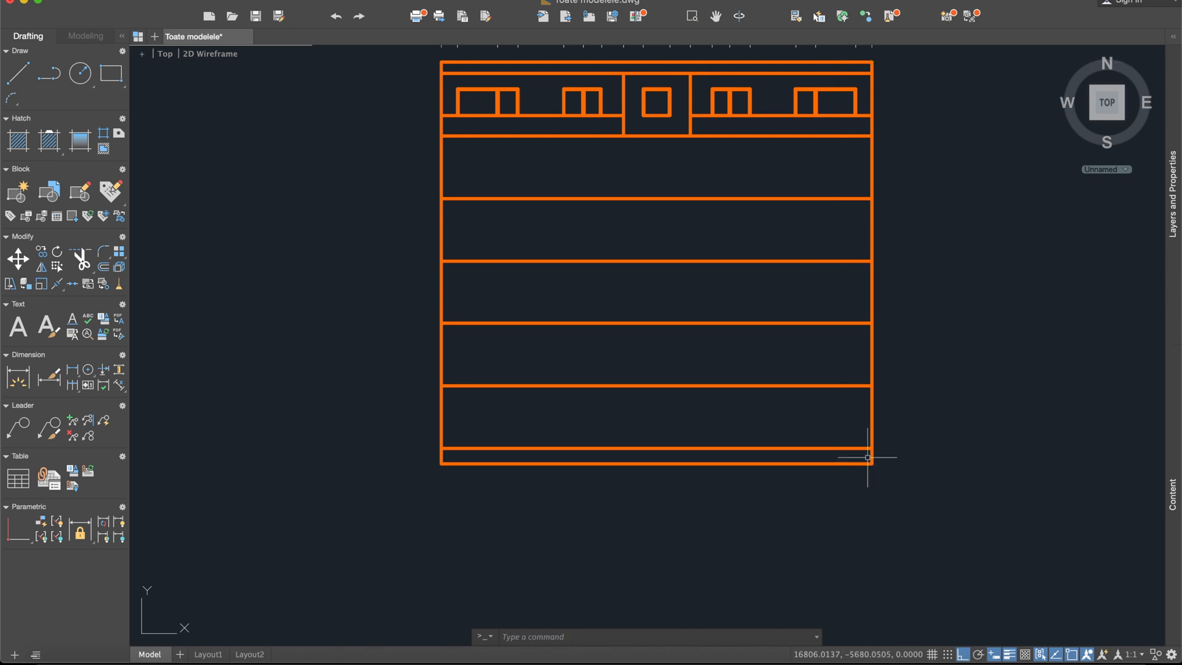
- Copy the top storey's windows, balcony lines and central verticals down one storey, using its floor line's left end as base point
{"action": "scroll", "coordinate": [746, 166], "scroll_direction": "up", "scroll_amount": 8}
{"action": "scroll", "coordinate": [705, 148], "scroll_direction": "down", "scroll_amount": 3}
{"action": "scroll", "coordinate": [704, 147], "scroll_direction": "up", "scroll_amount": 4}
{"action": "scroll", "coordinate": [742, 226], "scroll_direction": "down", "scroll_amount": 7}
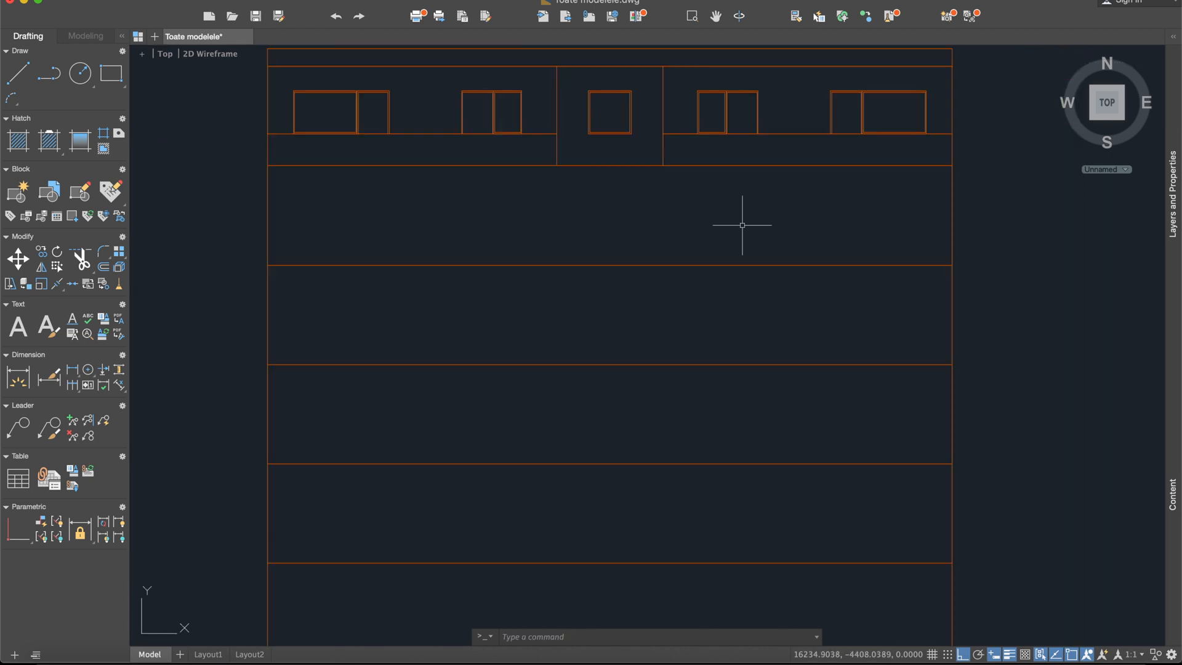
{"action": "type", "text": "copy"}
{"action": "key", "text": "Return"}
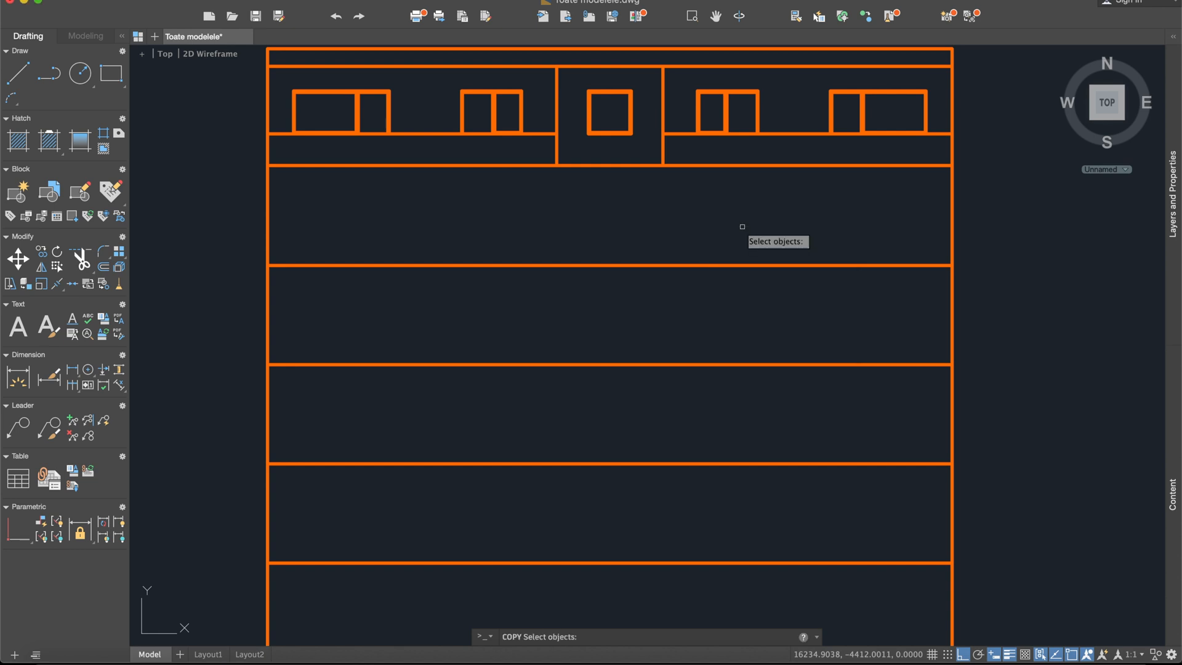
{"action": "scroll", "coordinate": [927, 146], "scroll_direction": "up", "scroll_amount": 3}
{"action": "left_click", "coordinate": [959, 168]}
{"action": "middle_click_drag", "start_coordinate": [556, 123], "coordinate": [754, 173]}
{"action": "scroll", "coordinate": [422, 132], "scroll_direction": "down", "scroll_amount": 2}
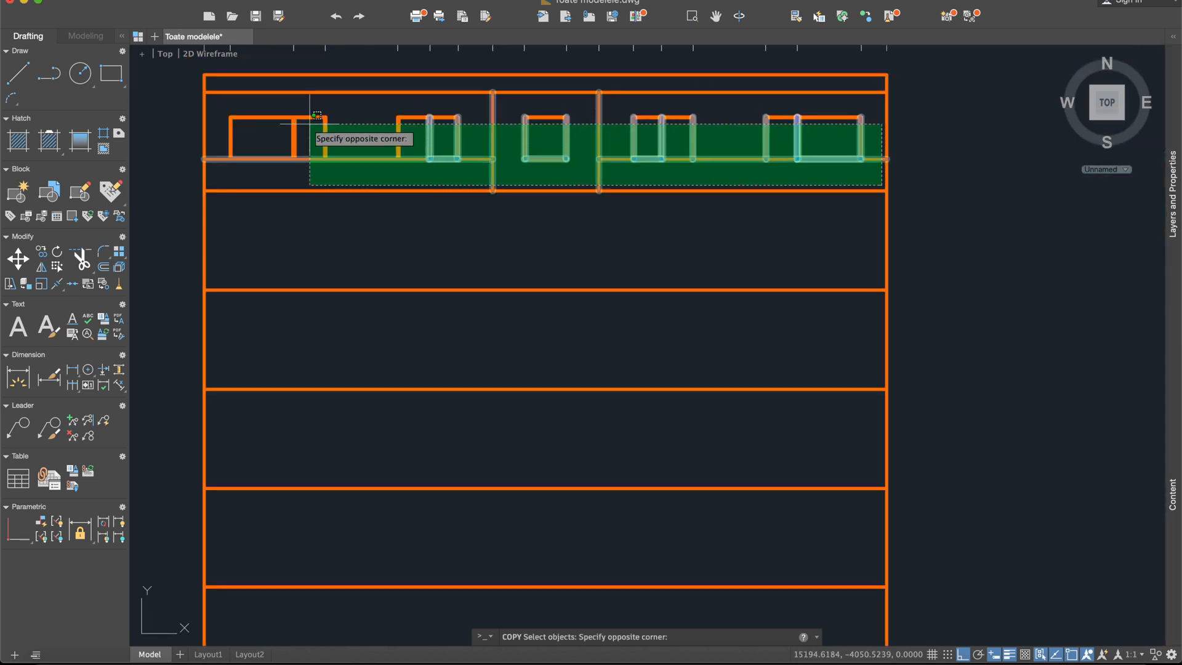
{"action": "left_click", "coordinate": [228, 111]}
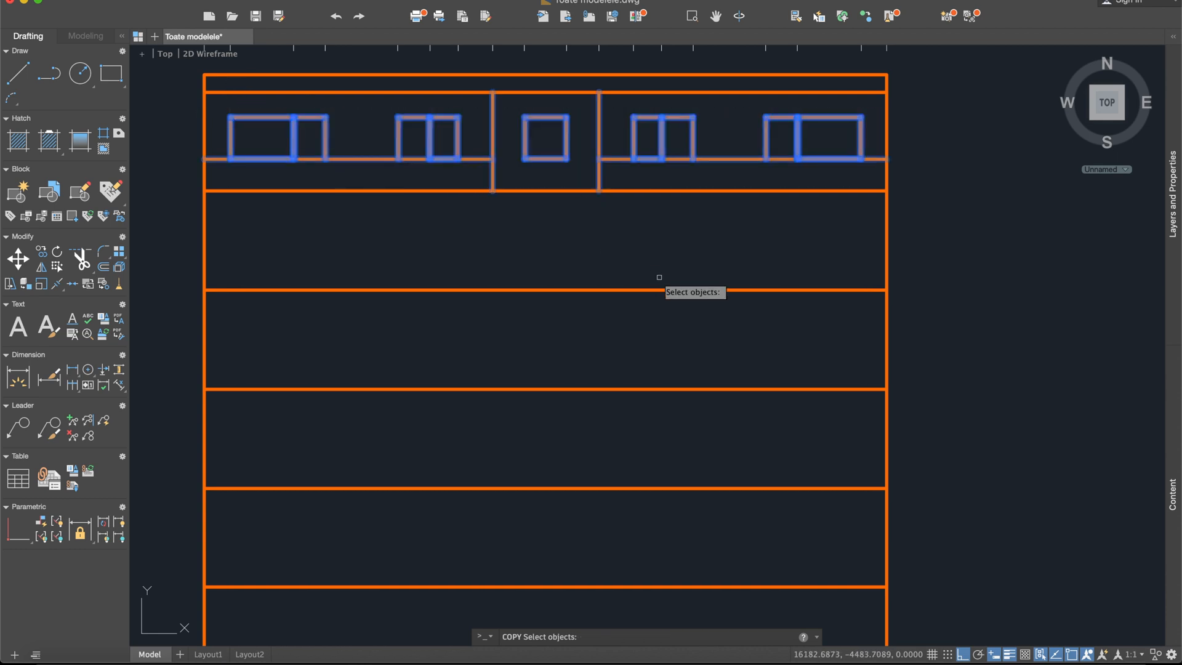
{"action": "key", "text": "Return"}
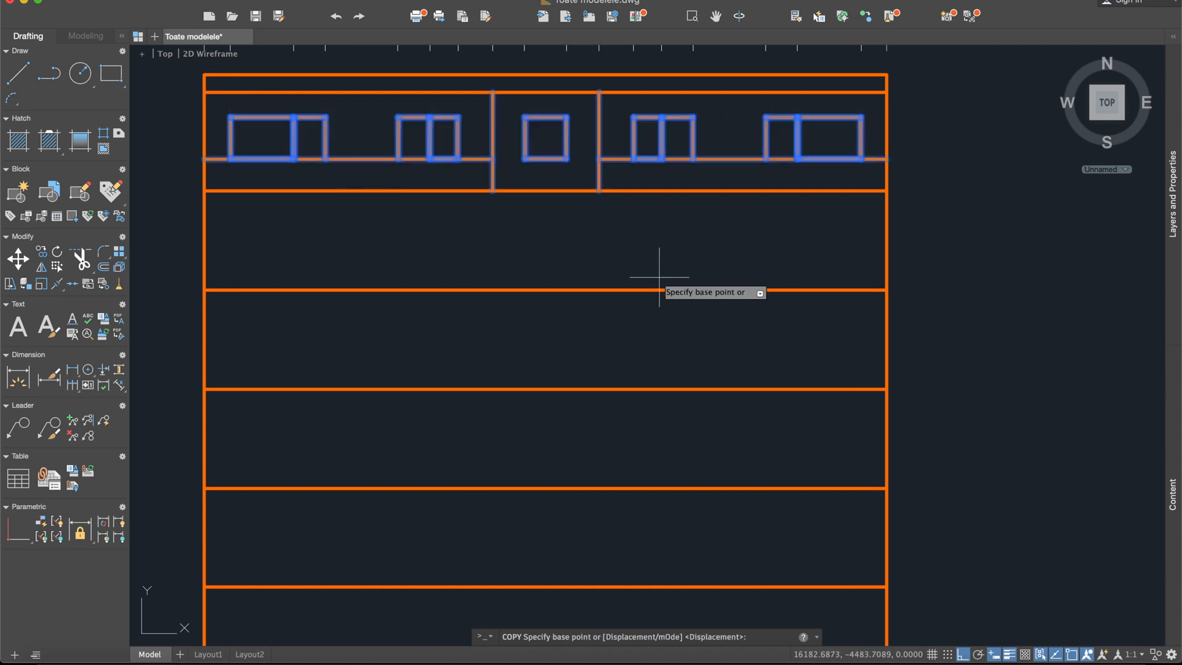
{"action": "left_click", "coordinate": [203, 191]}
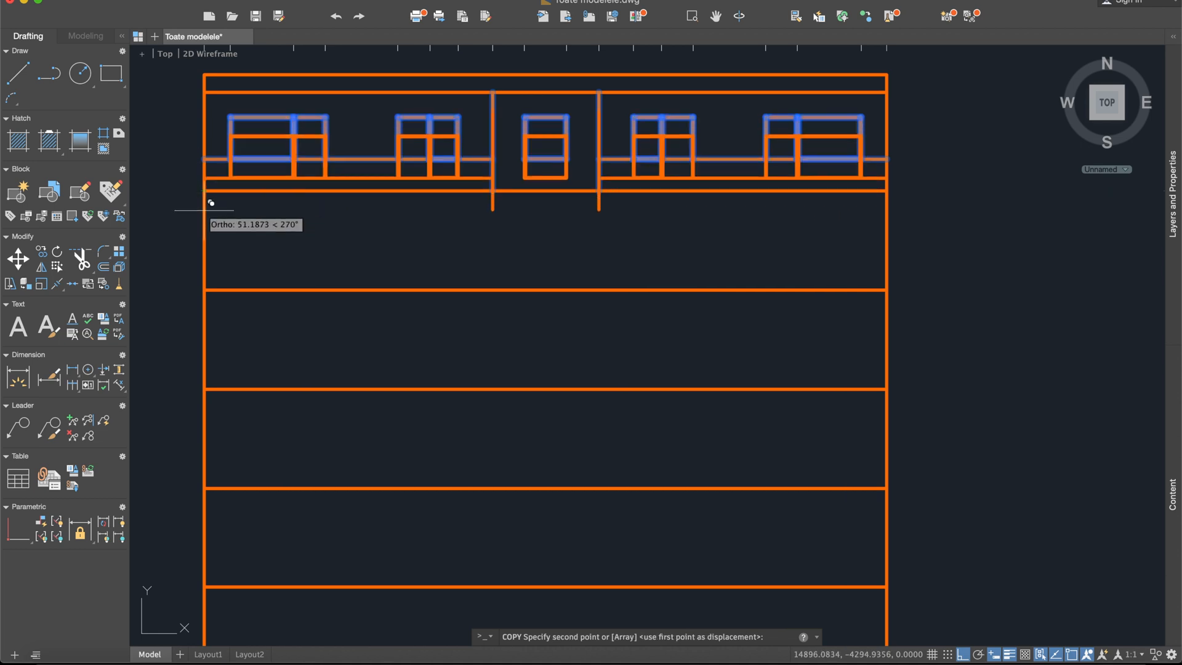
{"action": "left_click", "coordinate": [204, 289]}
- Place further copies of the storey's windows, balcony lines and central verticals on the four remaining floor lines
{"action": "middle_click_drag", "start_coordinate": [232, 375], "coordinate": [256, 320]}
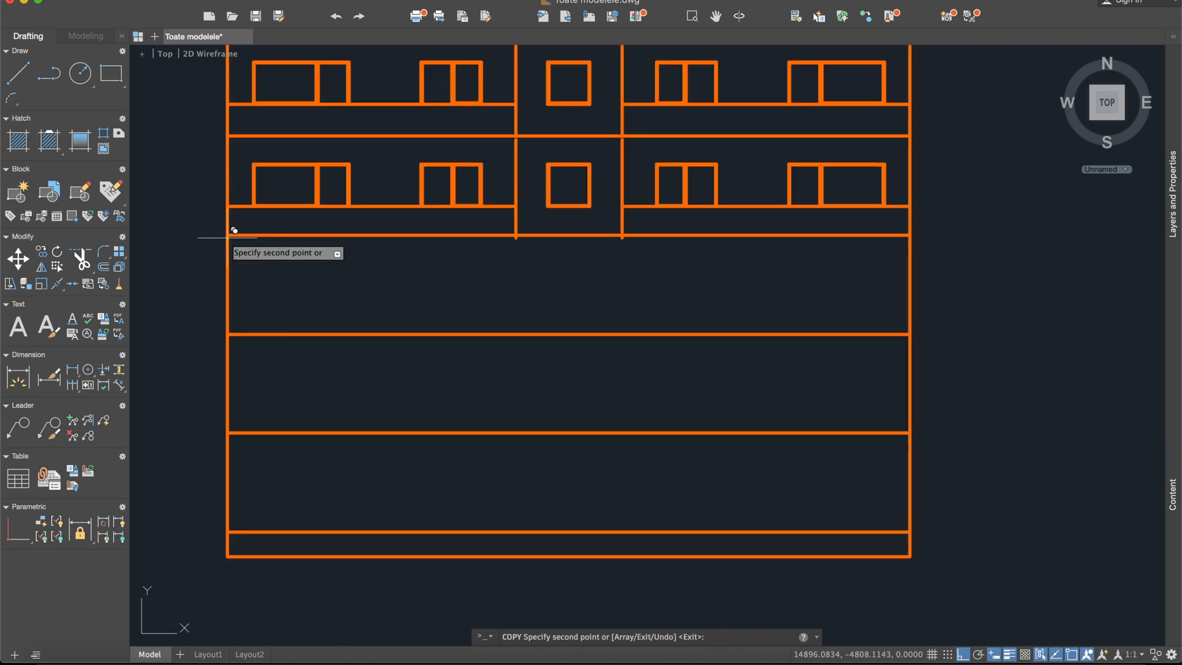
{"action": "left_click", "coordinate": [233, 233]}
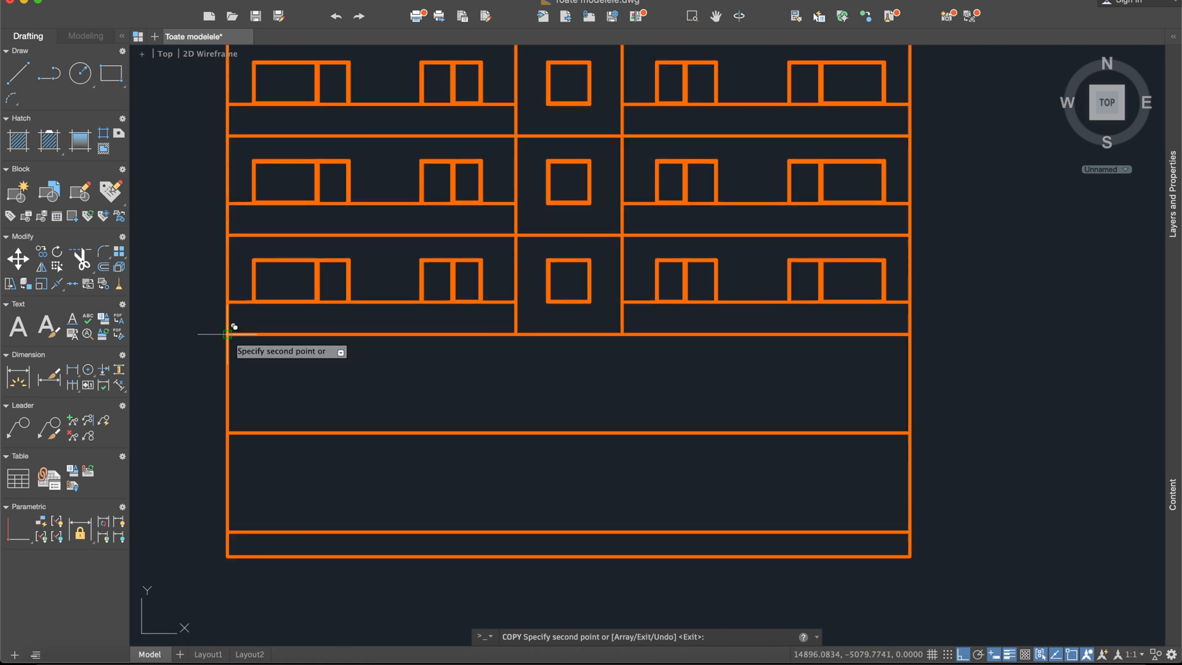
{"action": "left_click", "coordinate": [233, 425]}
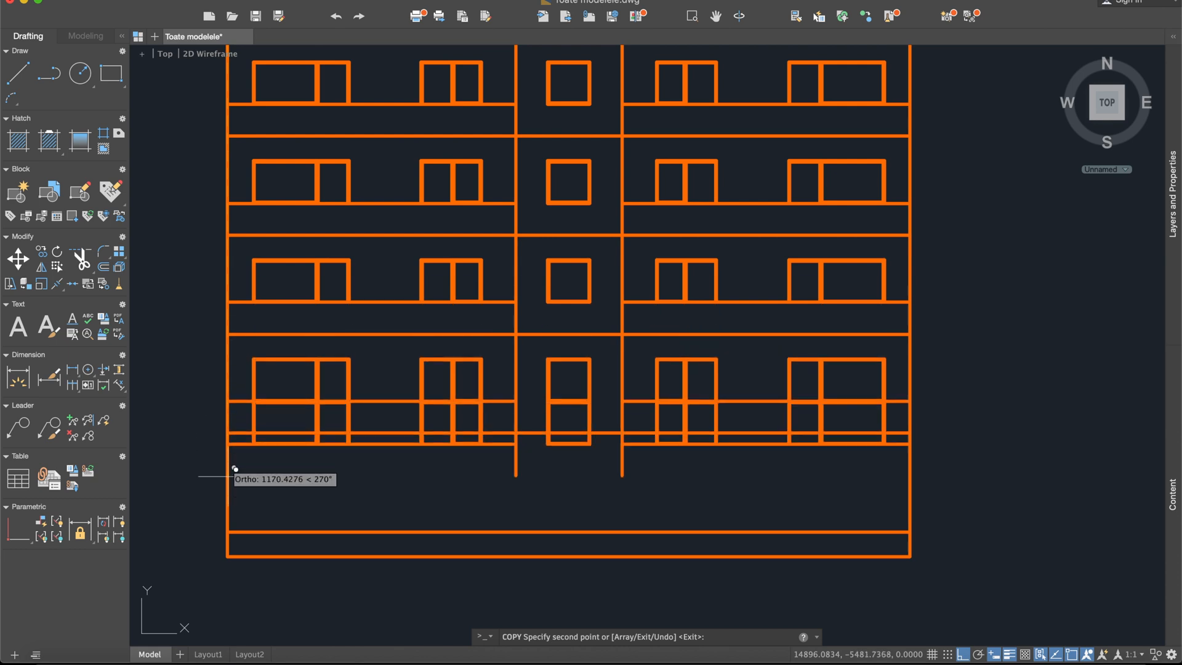
{"action": "left_click", "coordinate": [234, 524]}
{"action": "key", "text": "Return"}
{"action": "scroll", "coordinate": [489, 318], "scroll_direction": "down", "scroll_amount": 2}
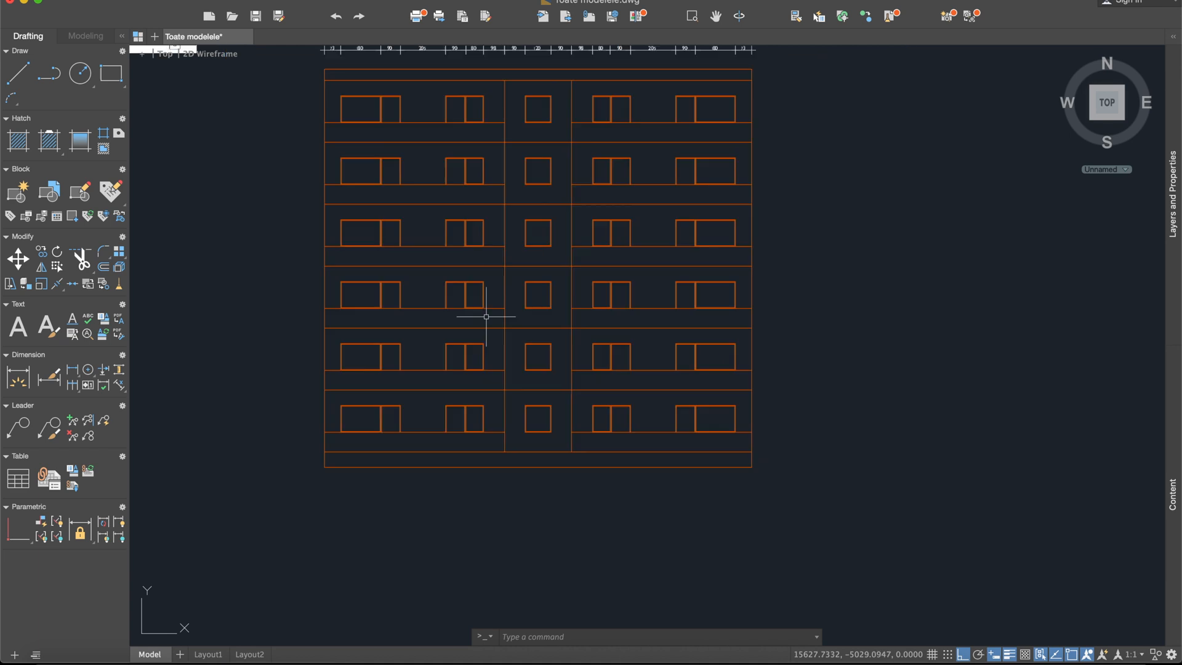
{"action": "scroll", "coordinate": [592, 208], "scroll_direction": "up", "scroll_amount": 4}
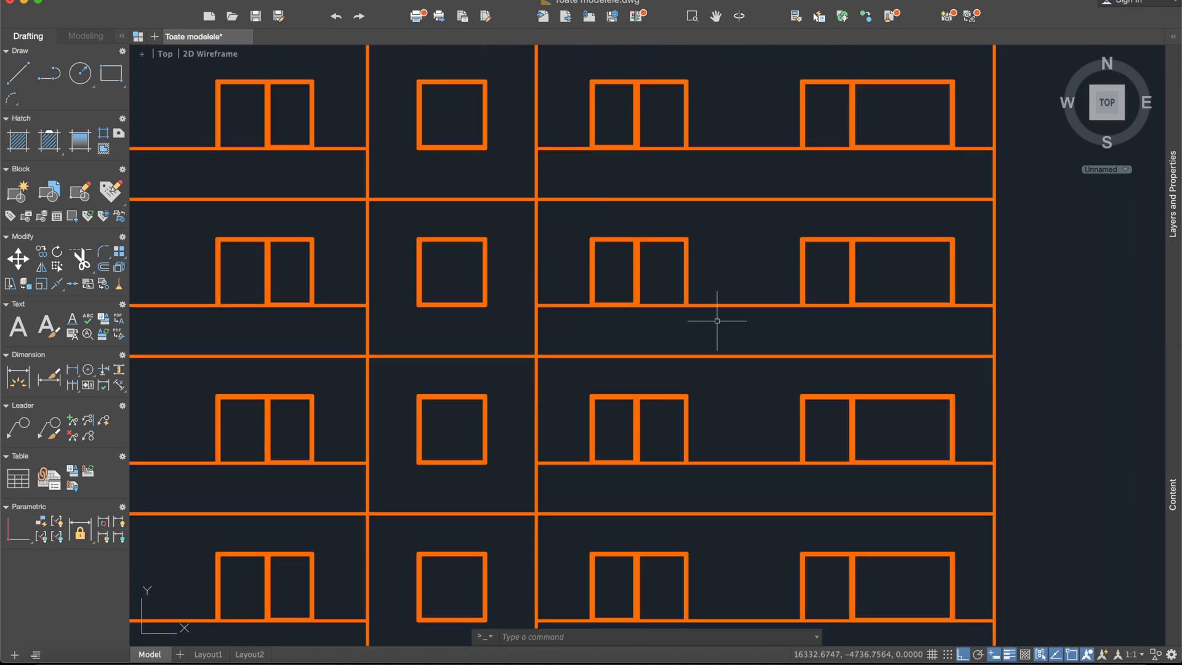
{"action": "scroll", "coordinate": [834, 298], "scroll_direction": "up", "scroll_amount": 4}
{"action": "scroll", "coordinate": [609, 288], "scroll_direction": "down", "scroll_amount": 2}
{"action": "scroll", "coordinate": [542, 316], "scroll_direction": "down", "scroll_amount": 4}
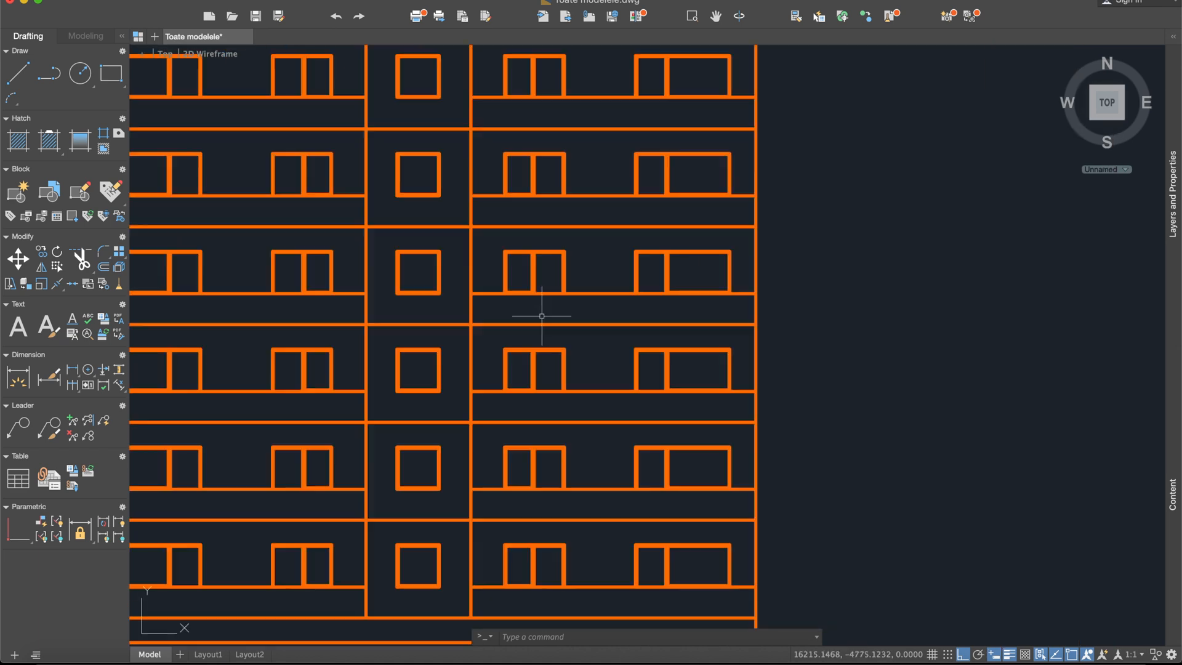
- Delete the two balcony lines on the lowest storey, on both sides of the central bay
{"action": "middle_click_drag", "start_coordinate": [542, 316], "coordinate": [716, 185]}
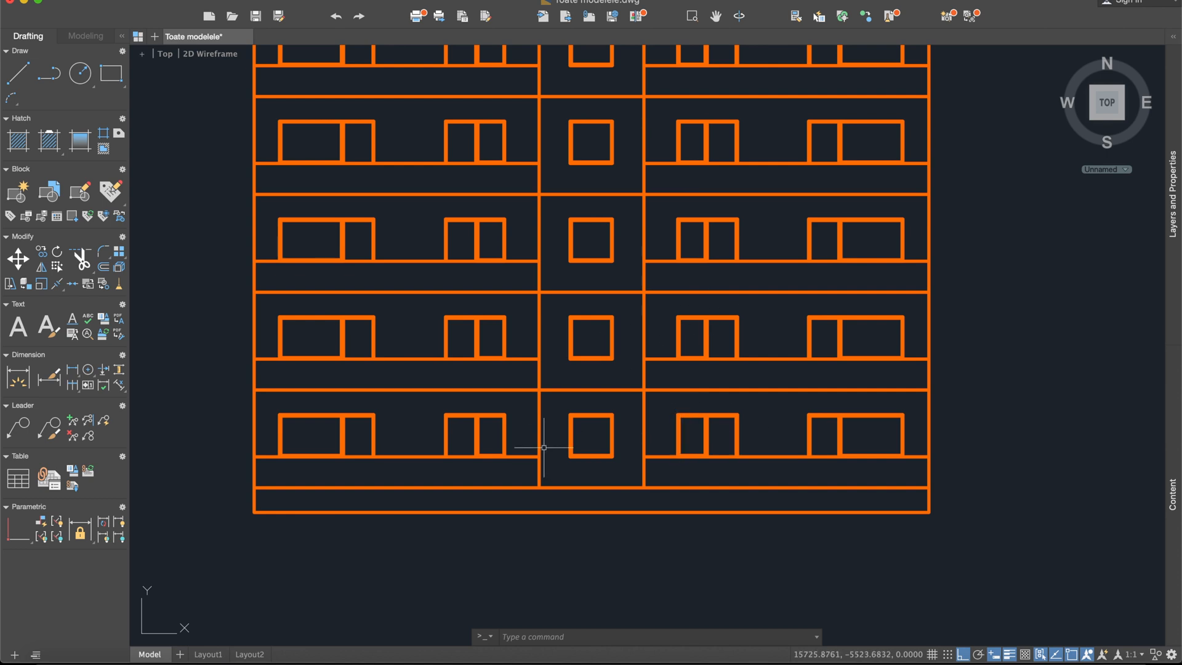
{"action": "scroll", "coordinate": [484, 465], "scroll_direction": "up", "scroll_amount": 2}
{"action": "middle_click_drag", "start_coordinate": [354, 449], "coordinate": [454, 349]}
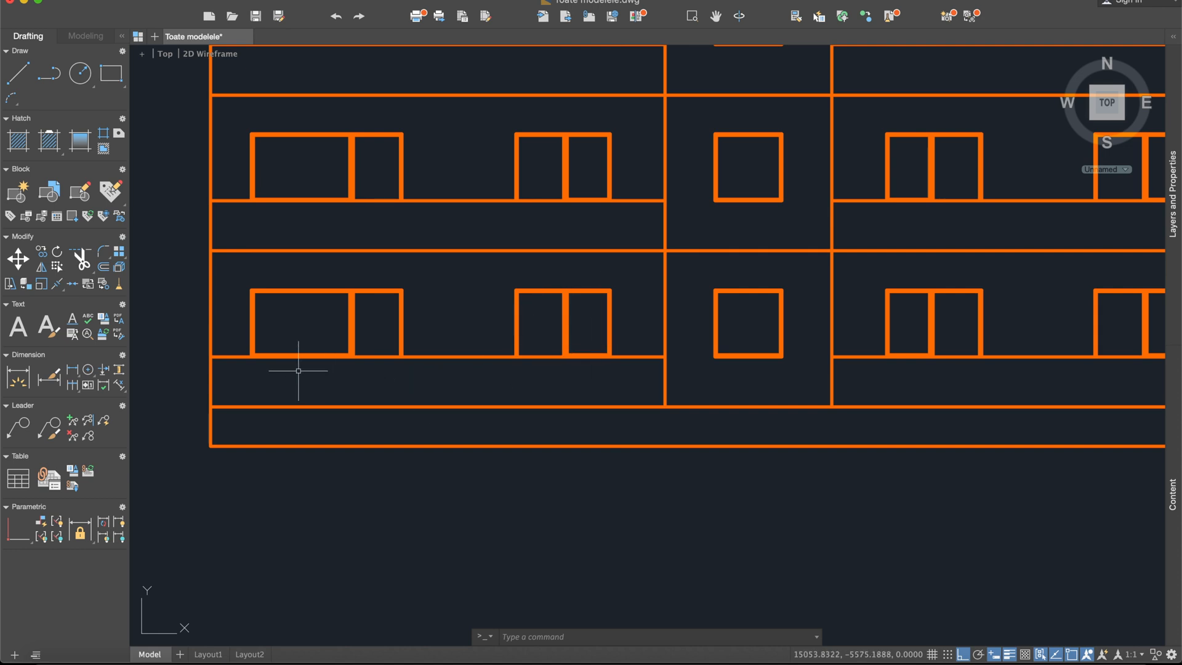
{"action": "left_click", "coordinate": [238, 357]}
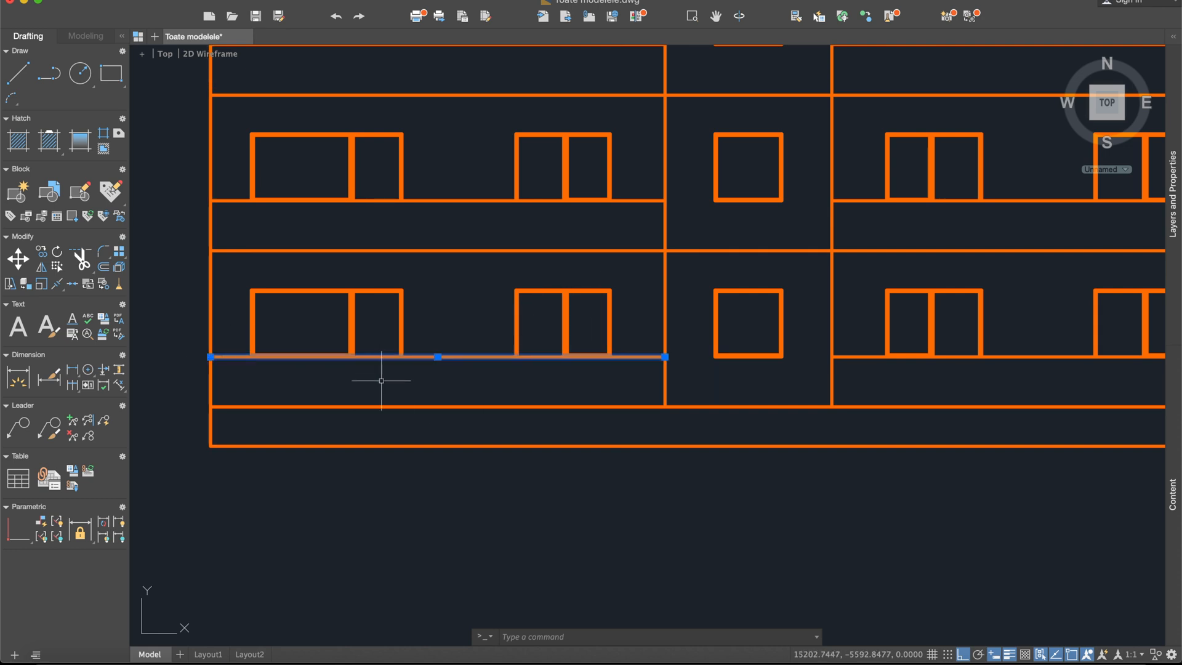
{"action": "key", "text": "Delete"}
{"action": "left_click", "coordinate": [848, 356]}
{"action": "key", "text": "Delete"}
- Stretch the outer bottom frame line of the lowest storey's leftmost window to the open panel's outer right edge
{"action": "scroll", "coordinate": [414, 338], "scroll_direction": "up", "scroll_amount": 5}
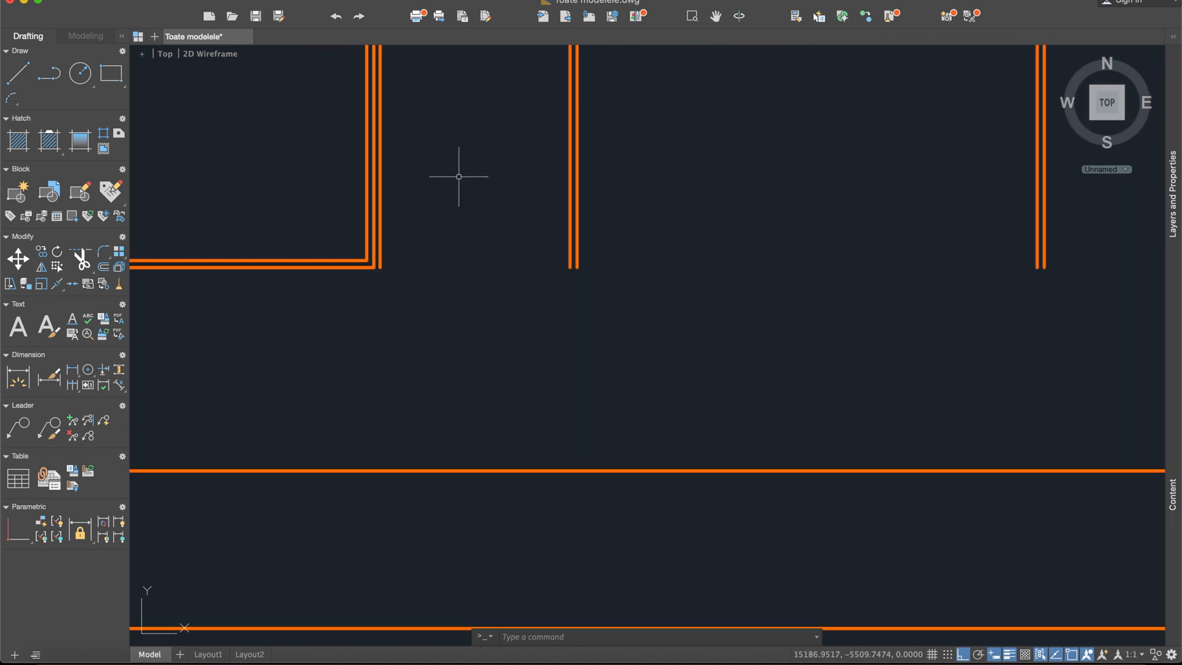
{"action": "scroll", "coordinate": [488, 179], "scroll_direction": "down", "scroll_amount": 8}
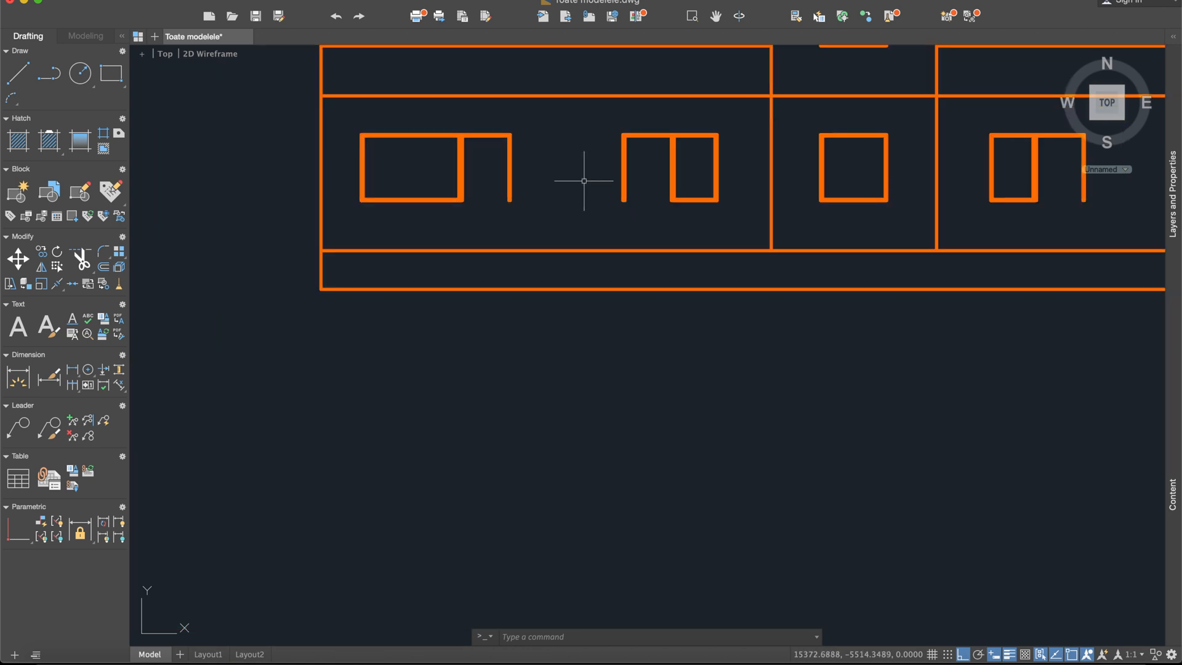
{"action": "middle_click_drag", "start_coordinate": [938, 194], "coordinate": [842, 228]}
{"action": "scroll", "coordinate": [406, 240], "scroll_direction": "up", "scroll_amount": 5}
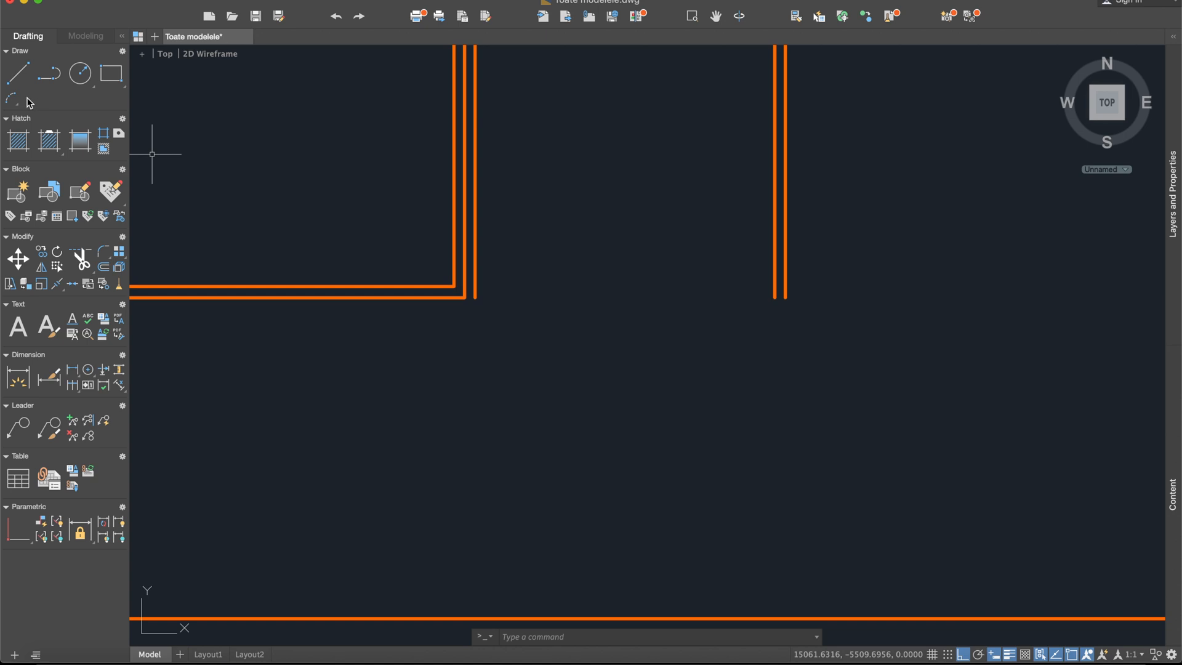
{"action": "left_click", "coordinate": [459, 298]}
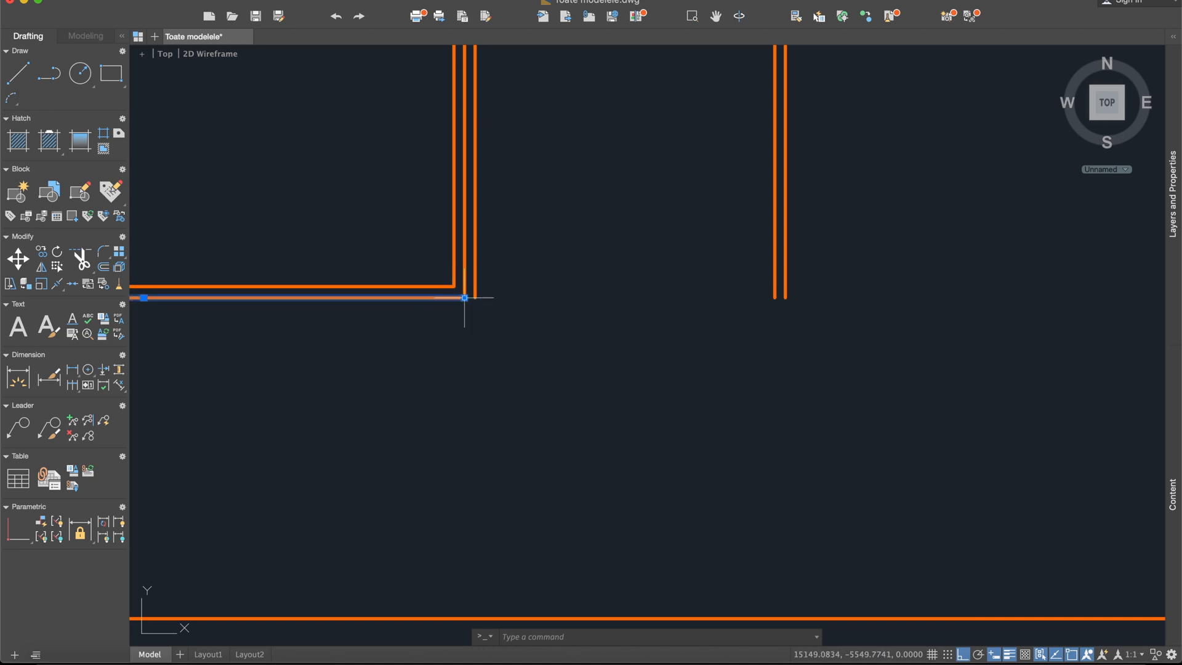
{"action": "left_click", "coordinate": [465, 298]}
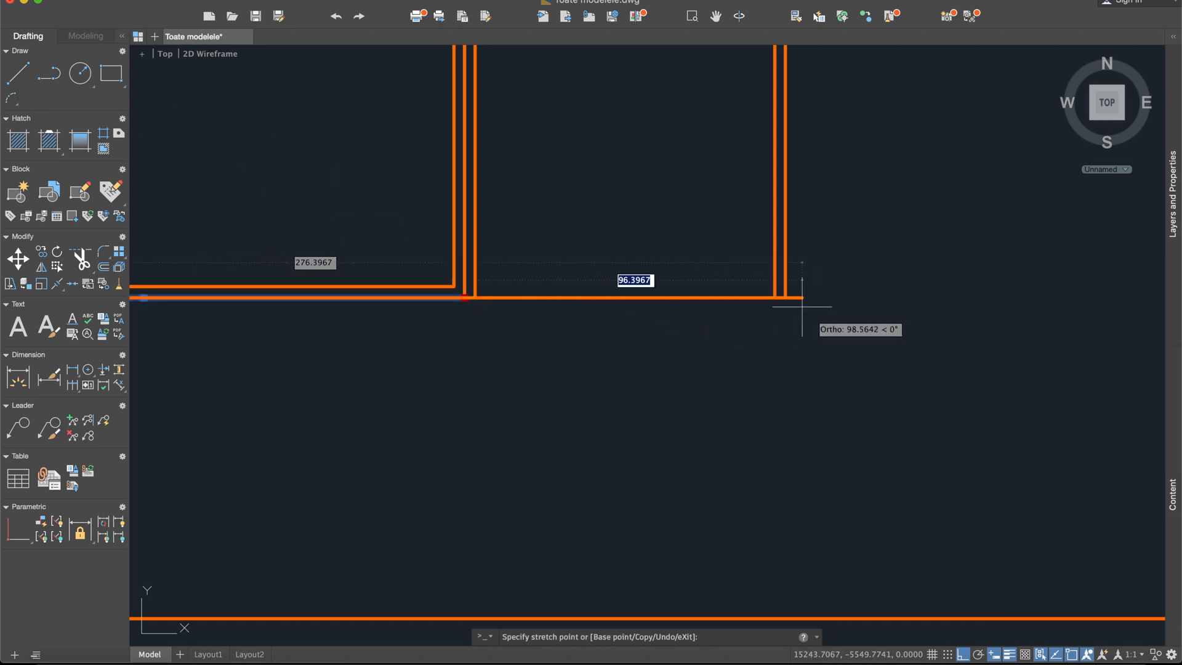
{"action": "scroll", "coordinate": [794, 298], "scroll_direction": "up", "scroll_amount": 3}
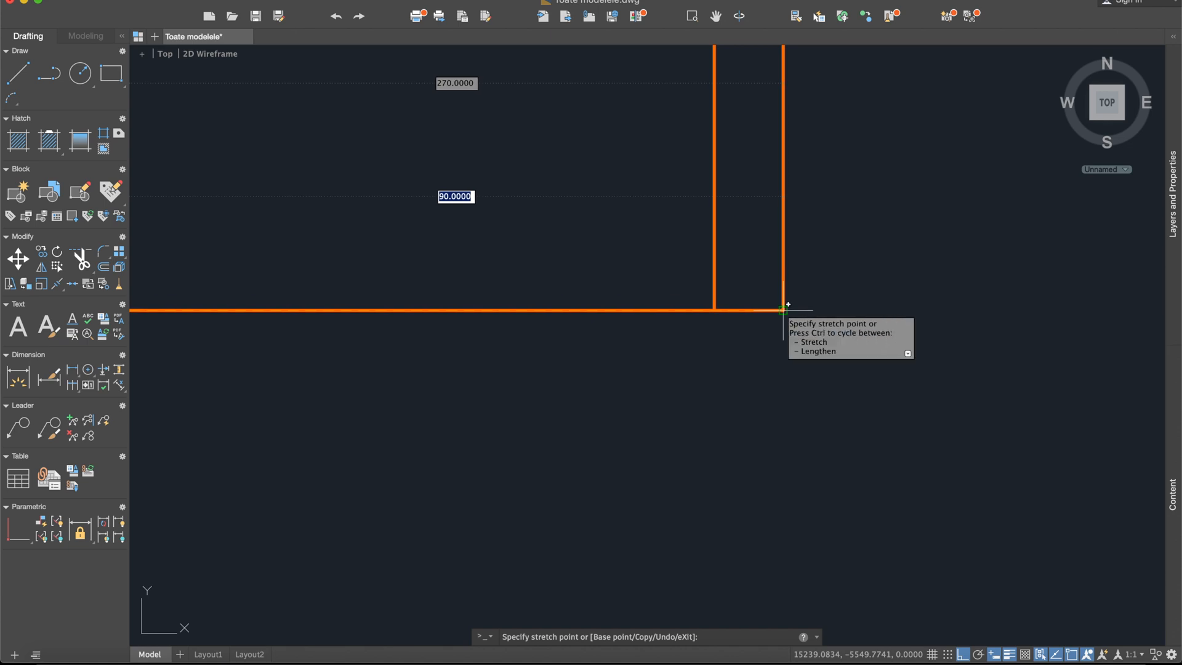
{"action": "left_click", "coordinate": [784, 309]}
{"action": "scroll", "coordinate": [652, 351], "scroll_direction": "down", "scroll_amount": 5}
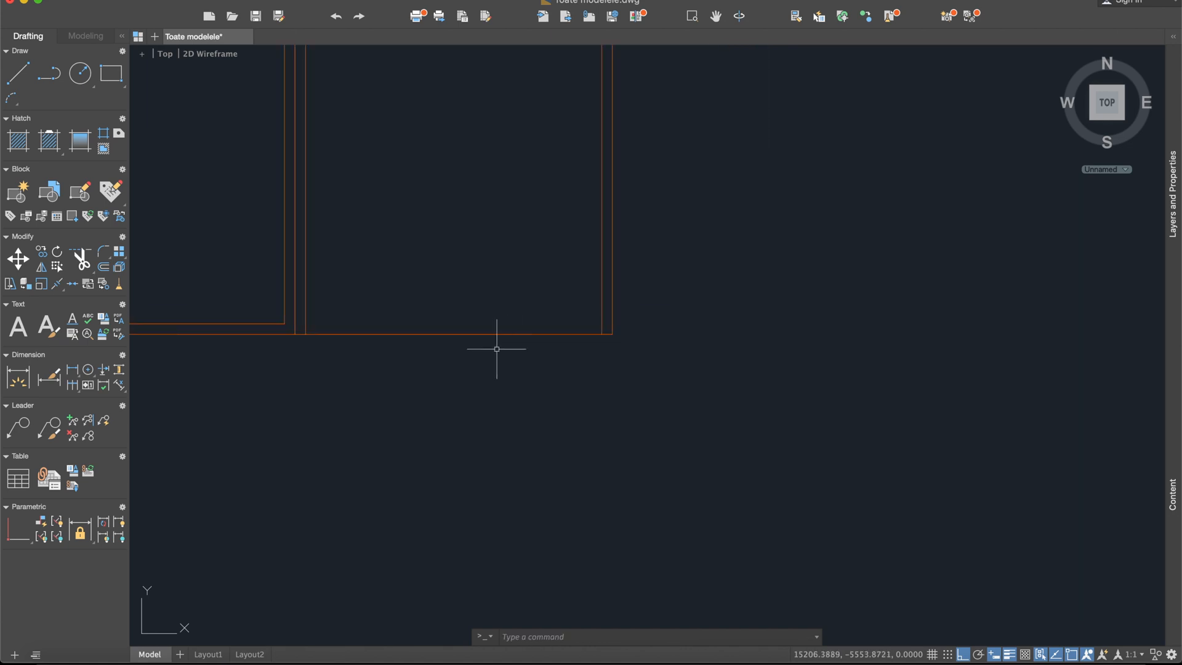
- Draw a horizontal inner sill line from the large pane's inner bottom corner to the window's outer right edge
{"action": "scroll", "coordinate": [518, 309], "scroll_direction": "up", "scroll_amount": 4}
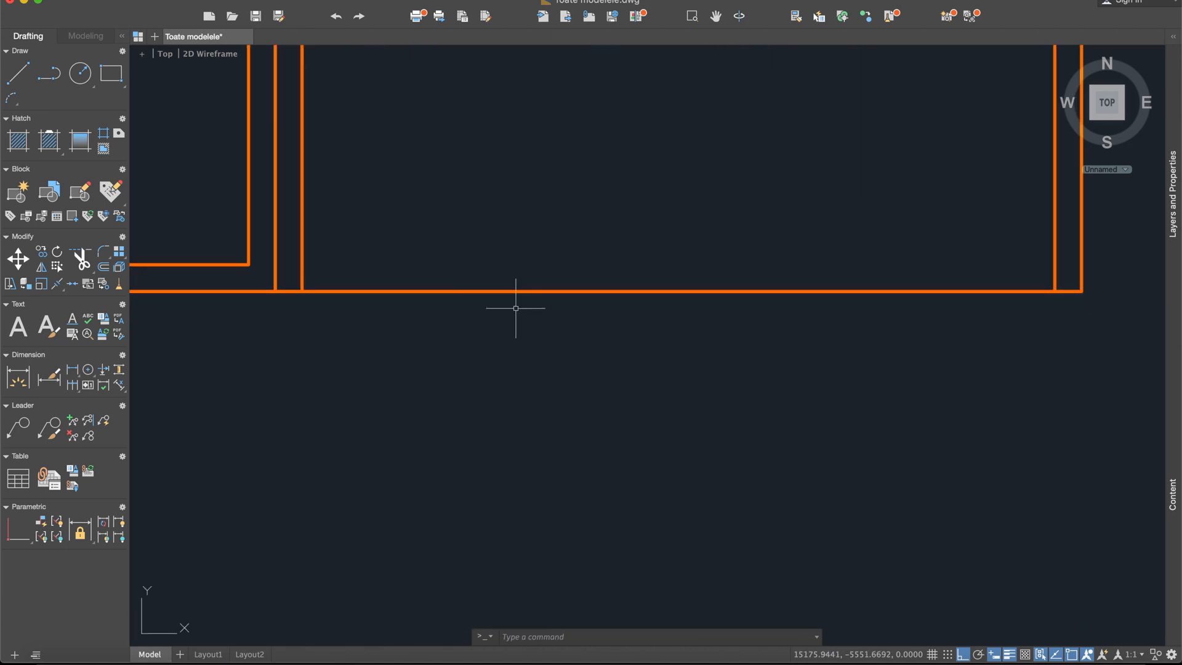
{"action": "type", "text": "o"}
{"action": "key", "text": "Escape"}
{"action": "left_click", "coordinate": [19, 76]}
{"action": "left_click", "coordinate": [248, 264]}
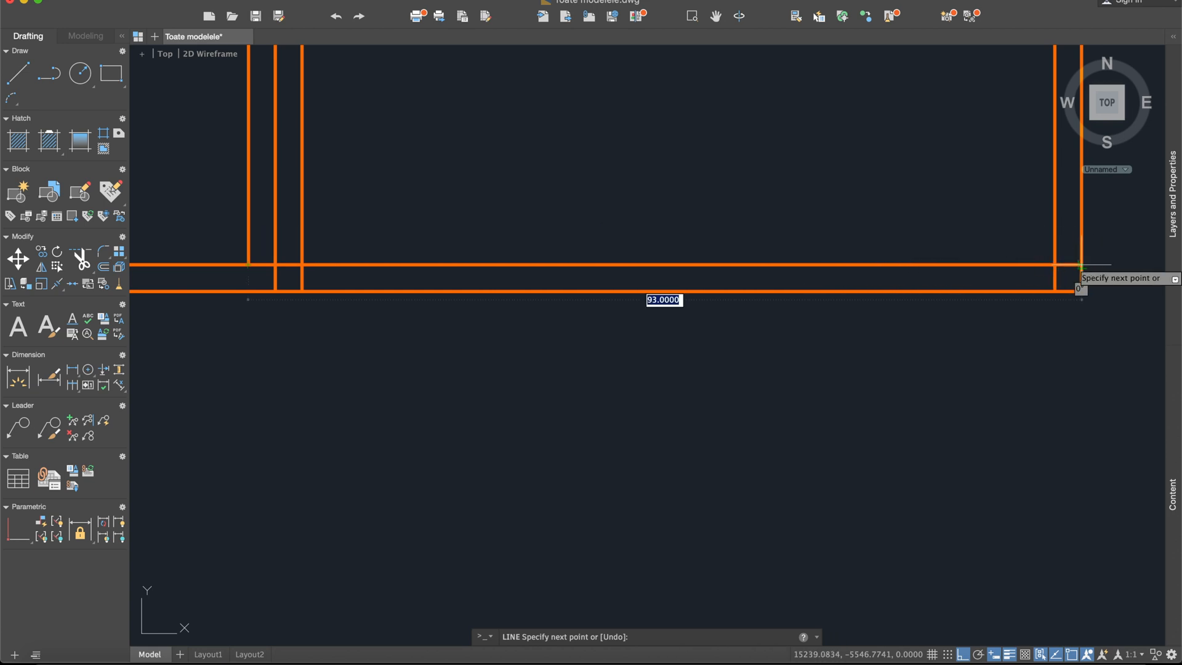
{"action": "left_click", "coordinate": [1081, 266]}
{"action": "key", "text": "Return"}
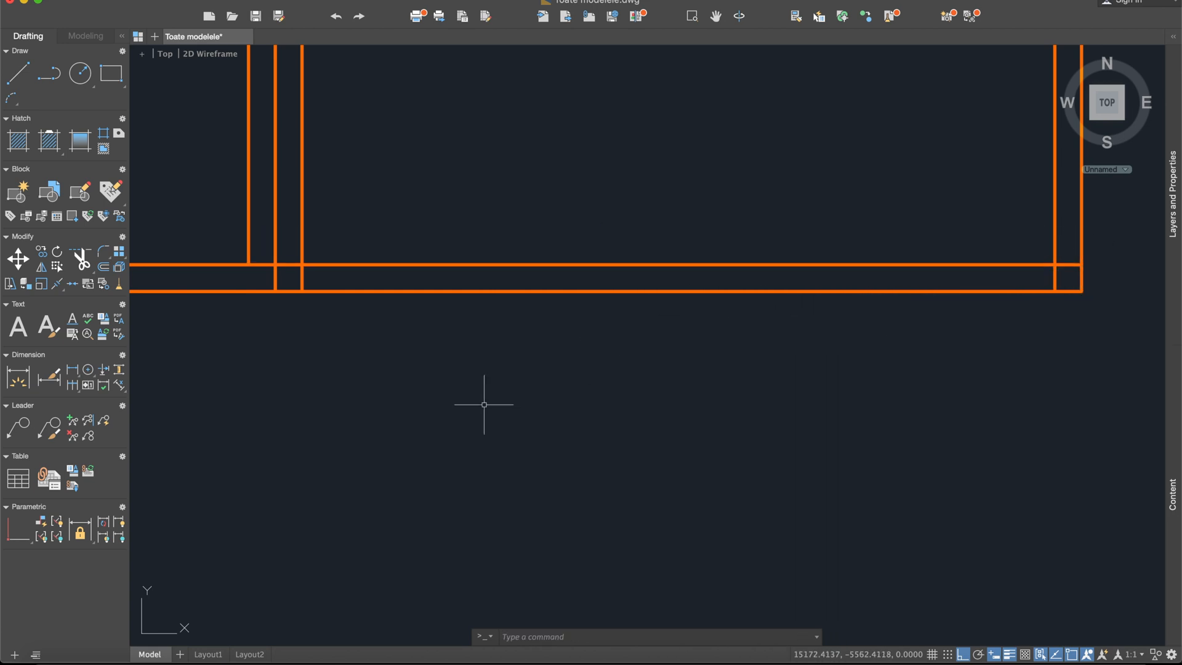
- Fillet the inner sill line with the narrow panel's left inner vertical, using radius 0
{"action": "type", "text": "fill"}
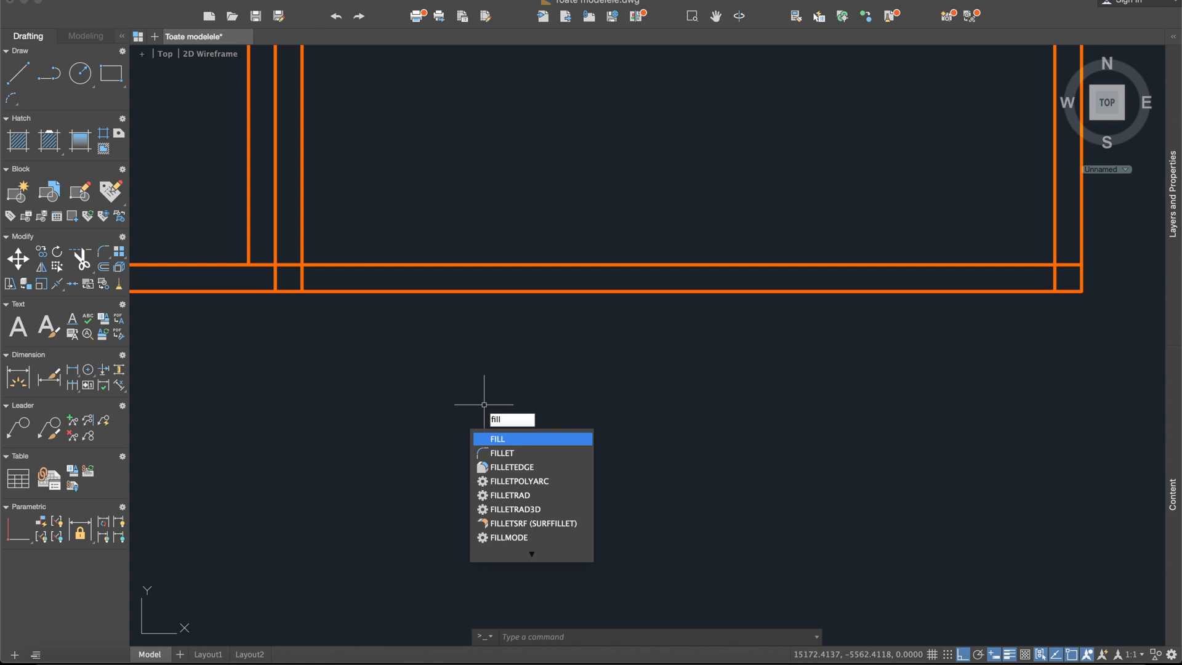
{"action": "scroll", "coordinate": [484, 405], "scroll_direction": "down", "scroll_amount": 5}
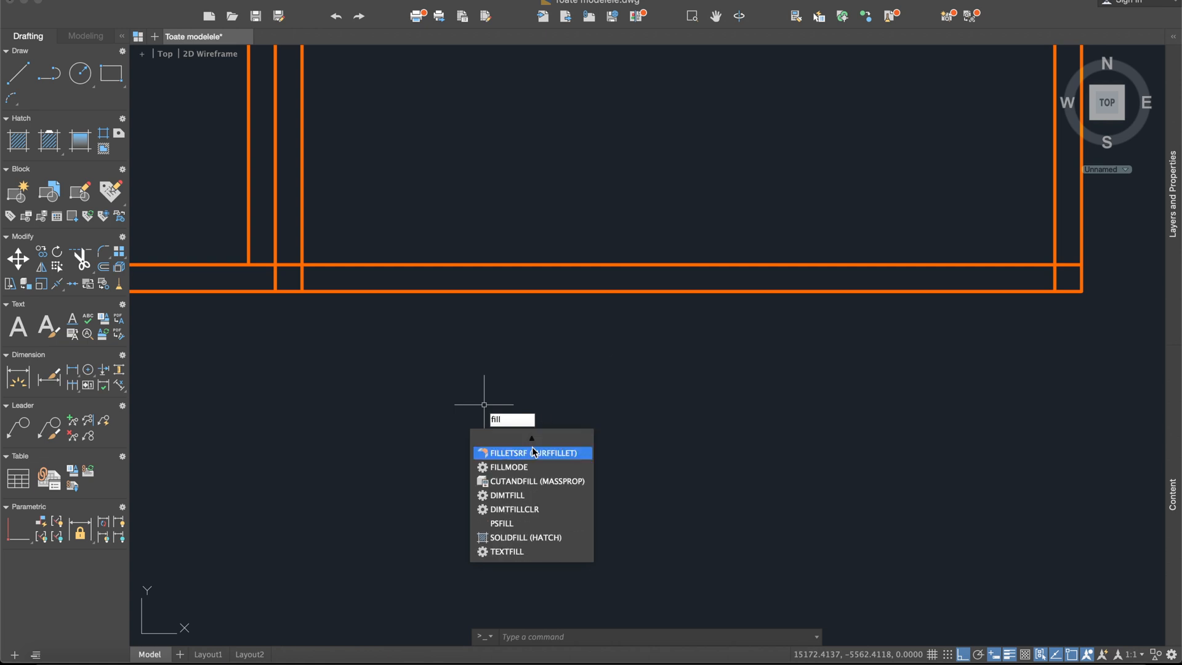
{"action": "key", "text": "Escape"}
{"action": "type", "text": "fillet"}
{"action": "key", "text": "Return"}
{"action": "type", "text": "r"}
{"action": "key", "text": "Return"}
{"action": "type", "text": "0"}
{"action": "key", "text": "Return"}
{"action": "left_click", "coordinate": [371, 265]}
{"action": "left_click", "coordinate": [302, 231]}
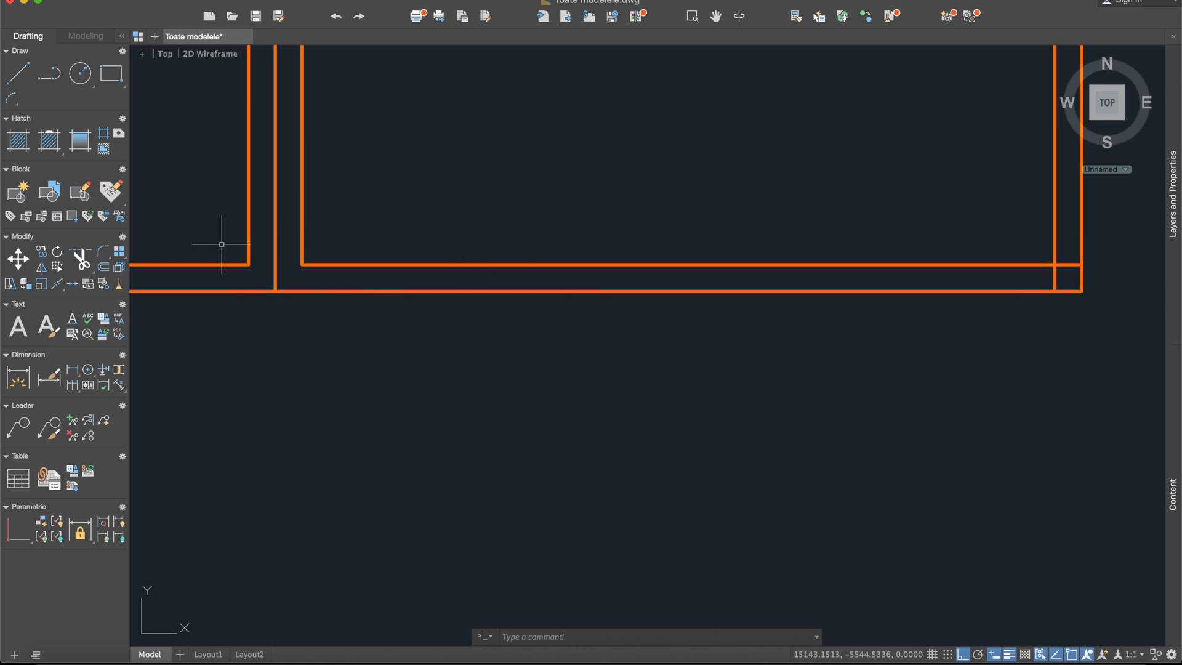
- Fillet the inner sill line with the narrow panel's right inner vertical to close the frame corner
{"action": "mouse_move", "coordinate": [676, 257]}
{"action": "middle_mouse_down"}
{"action": "mouse_move", "coordinate": [636, 290]}
{"action": "mouse_move", "coordinate": [560, 320]}
{"action": "middle_mouse_up"}
{"action": "type", "text": "fillet"}
{"action": "key", "text": "Return"}
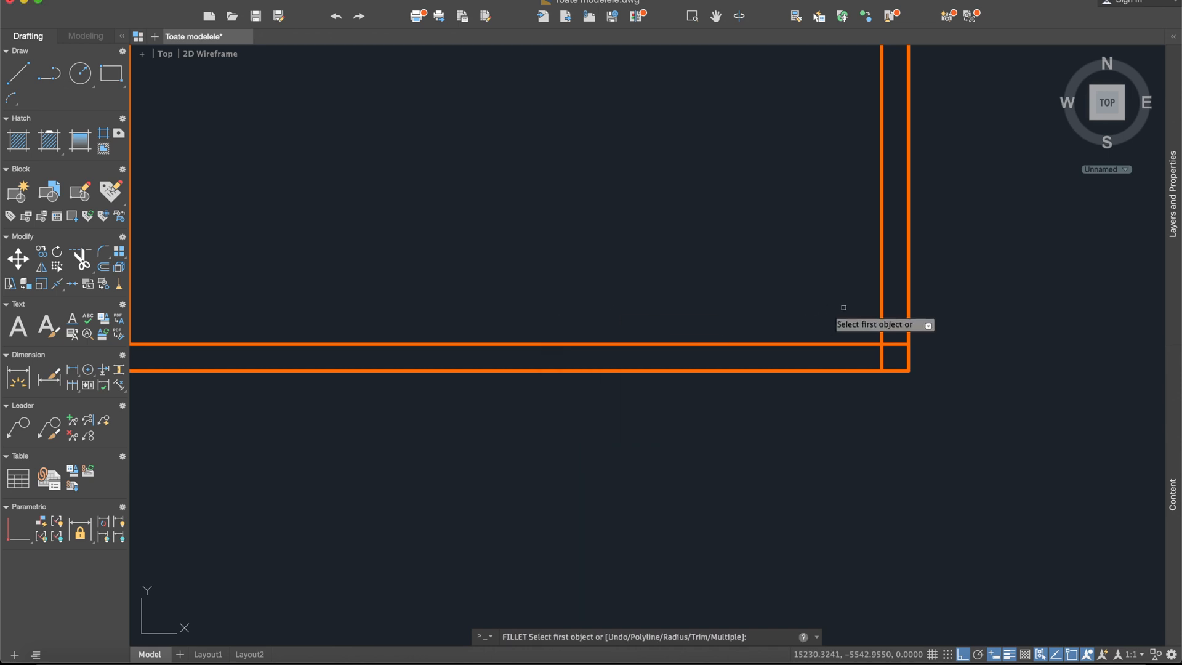
{"action": "left_click", "coordinate": [882, 311]}
{"action": "left_click", "coordinate": [860, 343]}
- Stretch the outer left frame line of the lowest storey's second window down to the floor line
{"action": "scroll", "coordinate": [855, 346], "scroll_direction": "down", "scroll_amount": 2}
{"action": "scroll", "coordinate": [855, 345], "scroll_direction": "down", "scroll_amount": 3}
{"action": "middle_click_drag", "start_coordinate": [852, 343], "coordinate": [689, 331]}
{"action": "scroll", "coordinate": [924, 369], "scroll_direction": "down", "scroll_amount": 1}
{"action": "scroll", "coordinate": [862, 348], "scroll_direction": "up", "scroll_amount": 4}
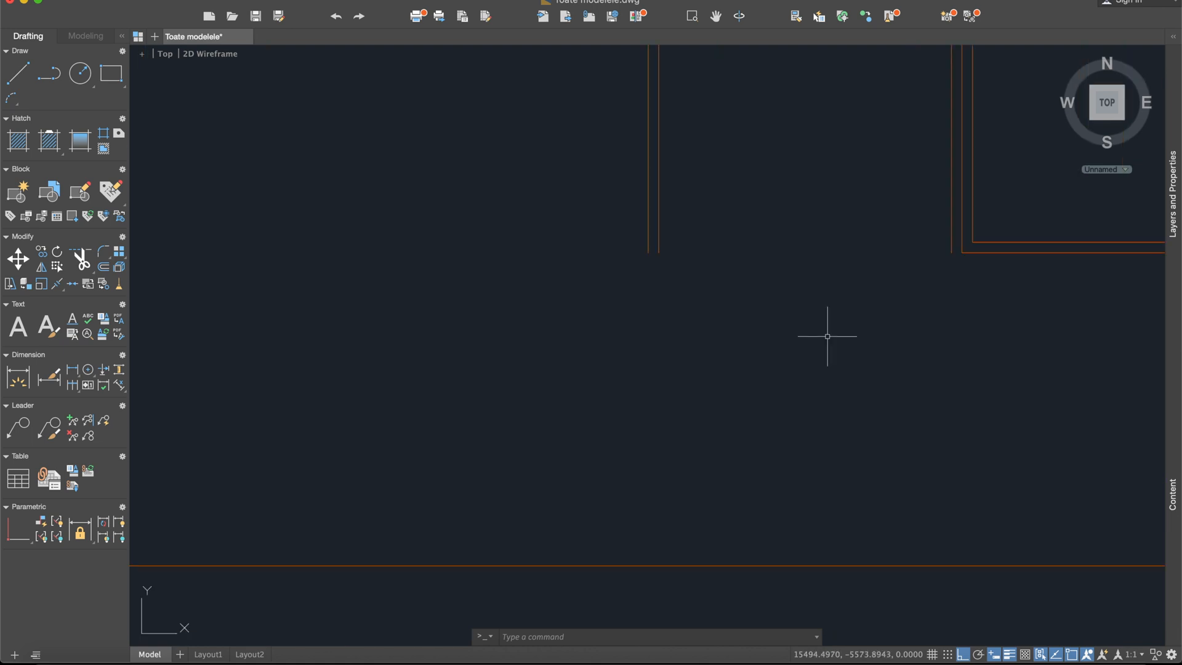
{"action": "left_click", "coordinate": [647, 253]}
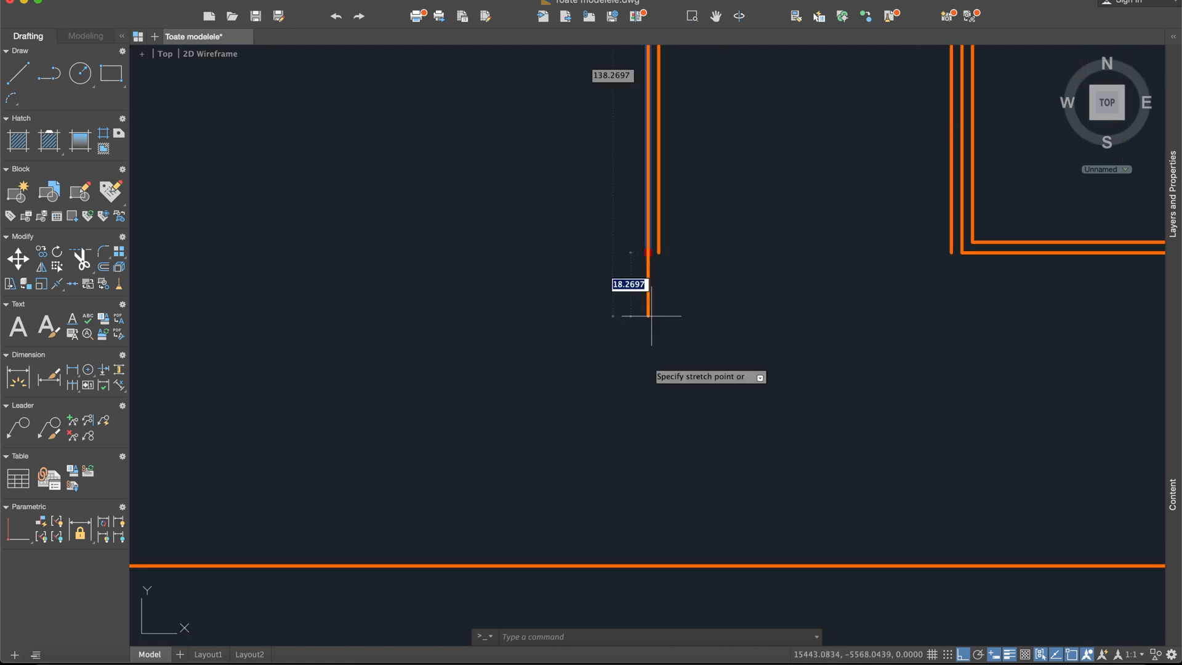
{"action": "left_click", "coordinate": [648, 565]}
{"action": "key", "text": "Escape"}
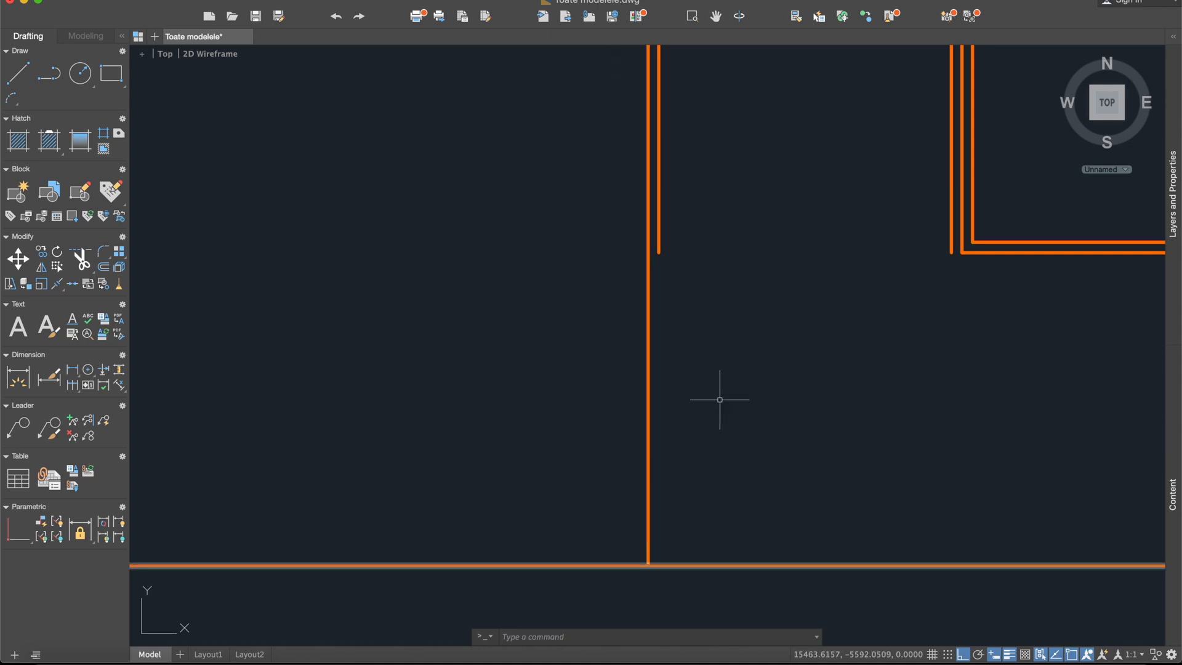
- Stretch the two vertical lines on the right side of the second window's open panel down to the floor line
{"action": "middle_click_drag", "start_coordinate": [898, 431], "coordinate": [889, 403]}
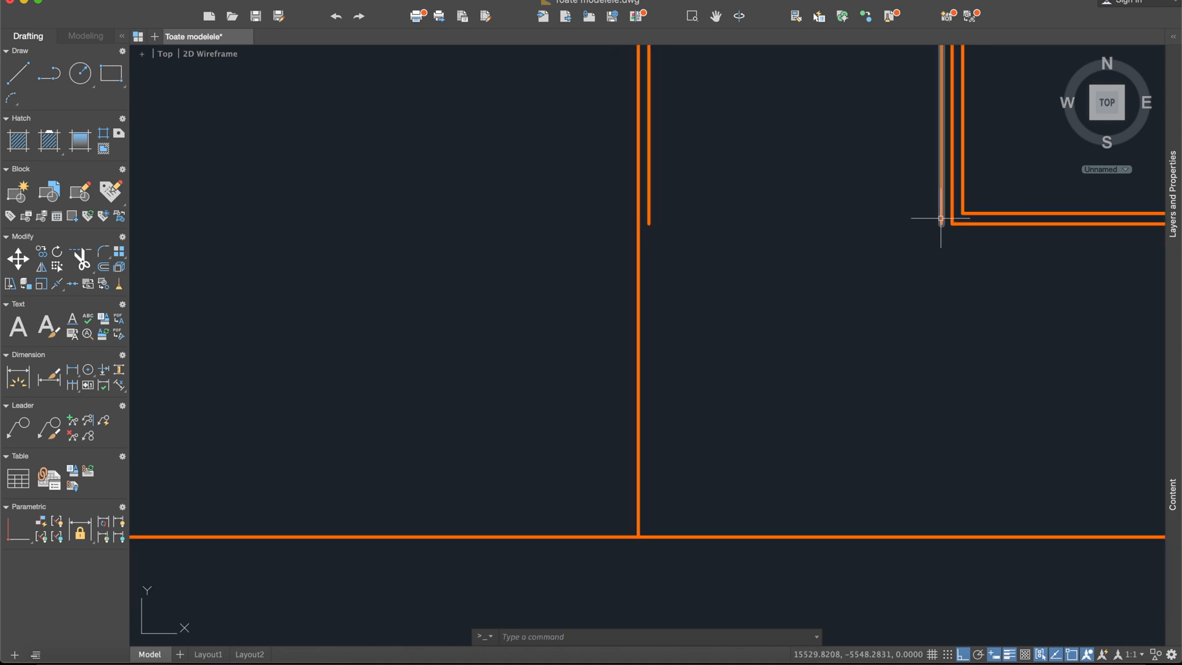
{"action": "left_click", "coordinate": [941, 224]}
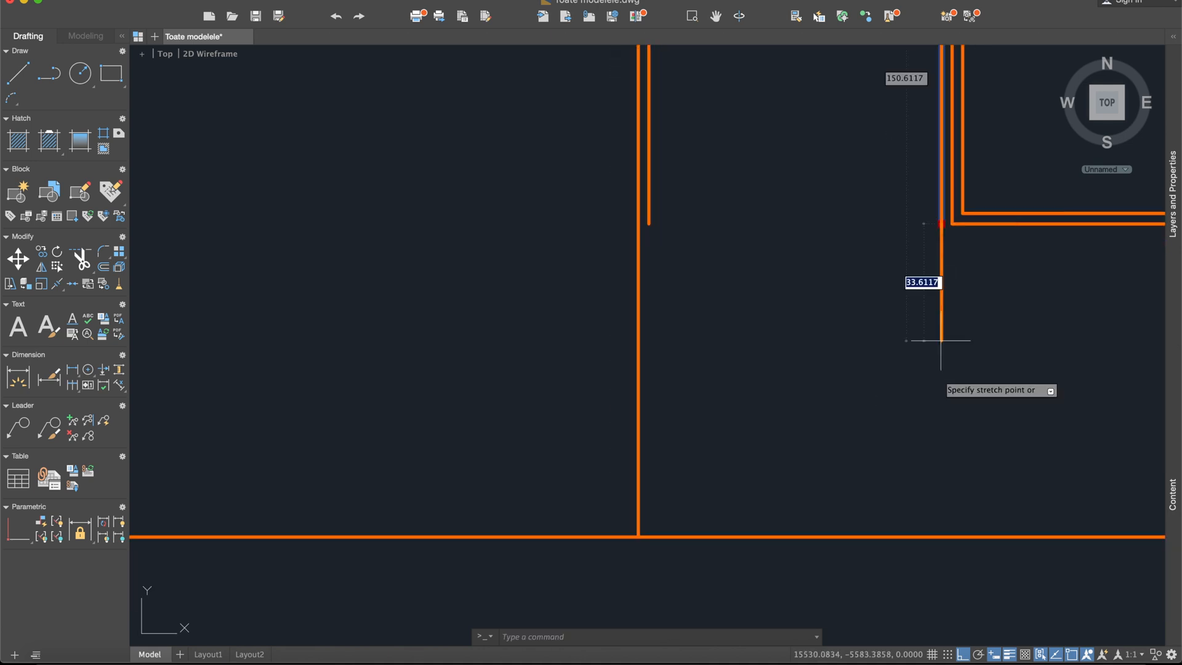
{"action": "left_click", "coordinate": [942, 537]}
{"action": "key", "text": "Escape"}
{"action": "middle_click_drag", "start_coordinate": [845, 427], "coordinate": [768, 359]}
{"action": "scroll", "coordinate": [731, 349], "scroll_direction": "down", "scroll_amount": 3}
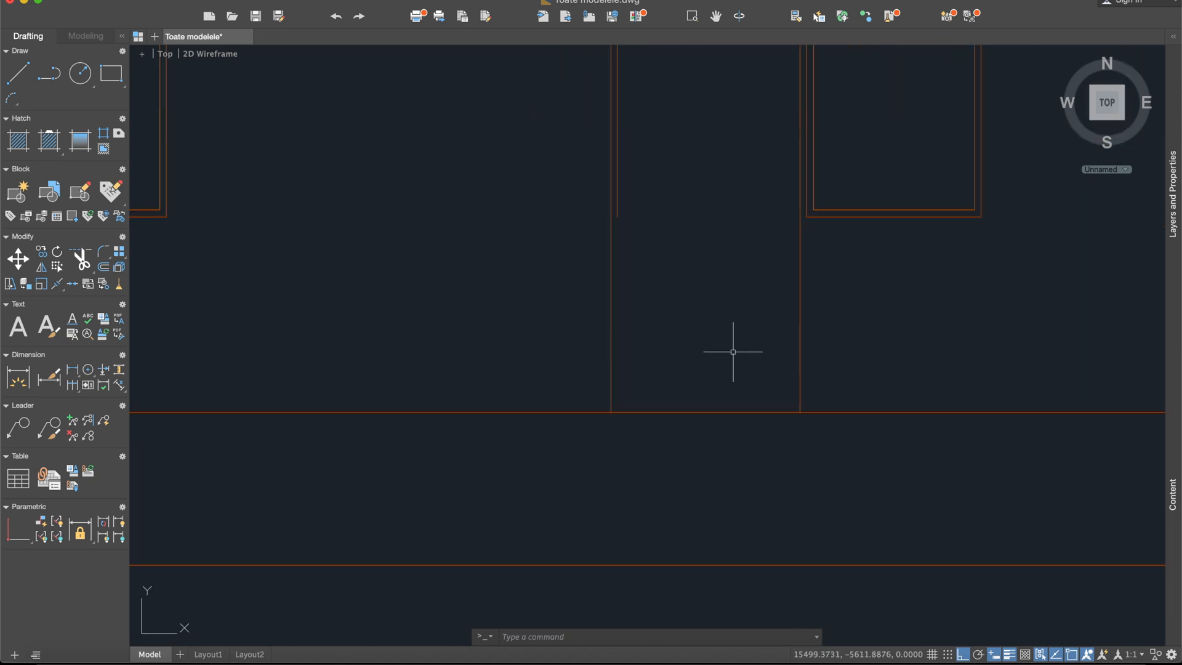
{"action": "middle_click_drag", "start_coordinate": [755, 259], "coordinate": [666, 365]}
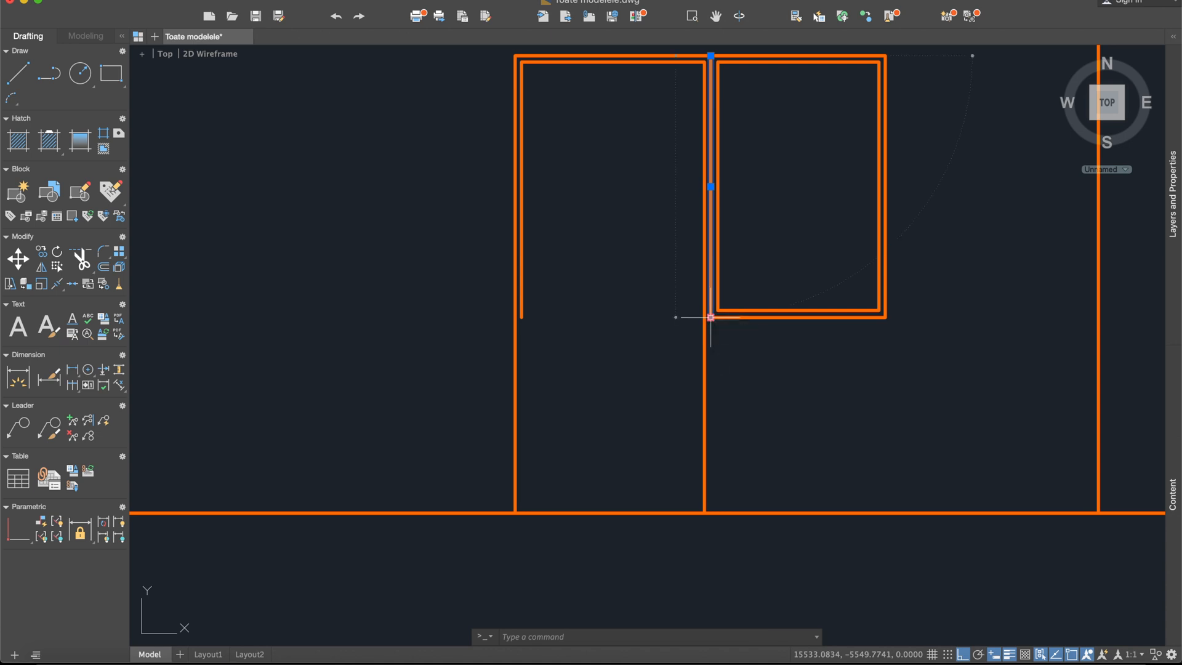
{"action": "left_click", "coordinate": [710, 317]}
{"action": "left_click", "coordinate": [710, 512]}
{"action": "key", "text": "Escape"}
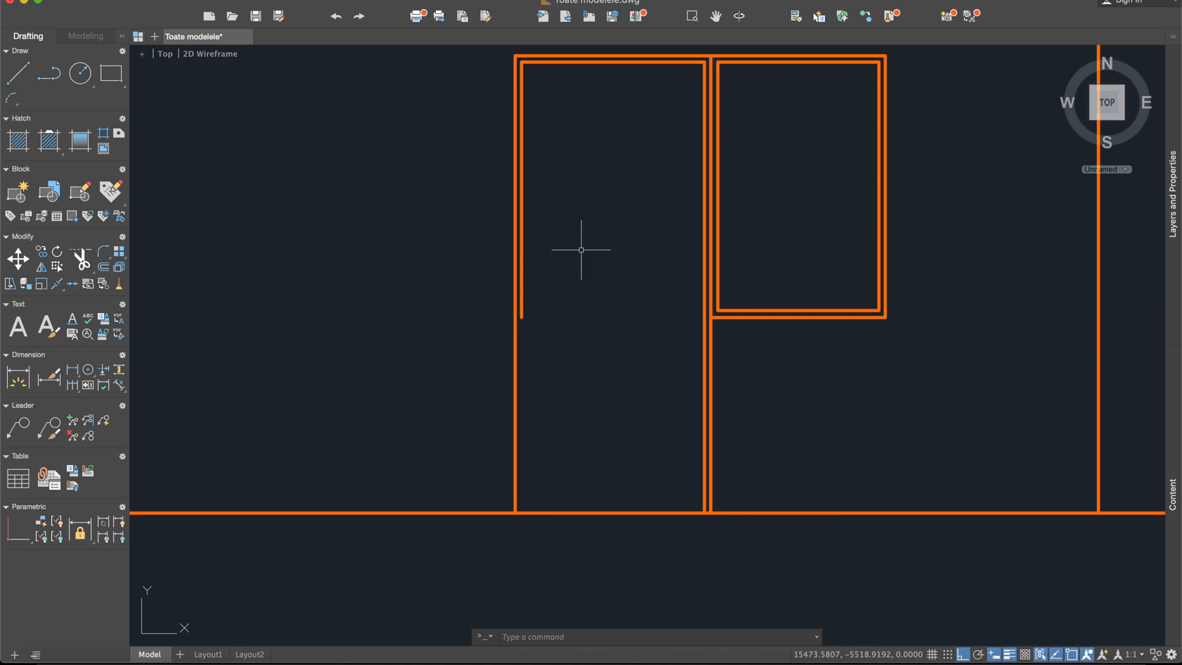
- Offset the door panel's inner top line downward by 204 to form its inner bottom line
{"action": "key", "text": "Return"}
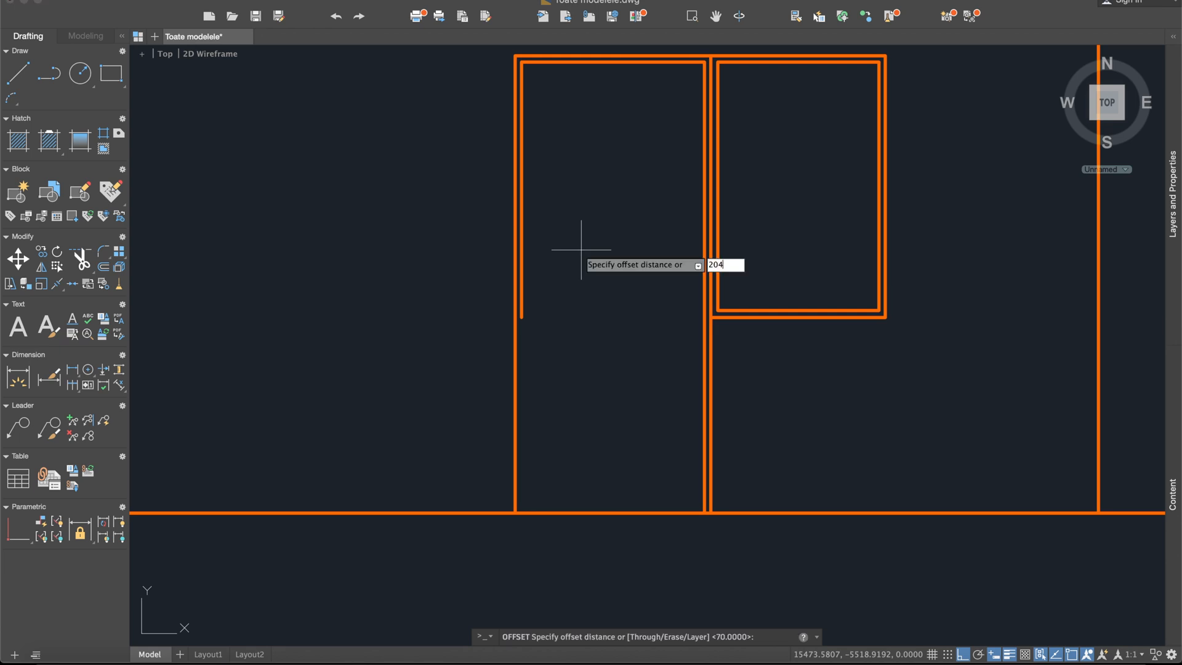
{"action": "key", "text": "Return"}
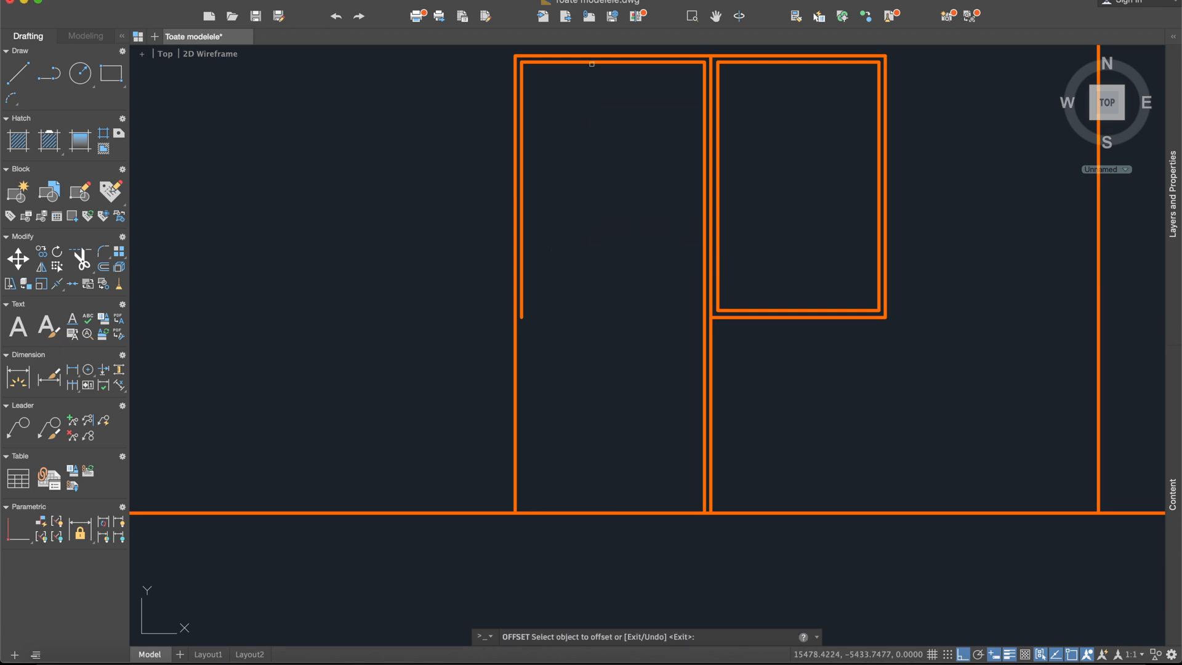
{"action": "left_click", "coordinate": [655, 63]}
{"action": "left_click", "coordinate": [654, 144]}
- Fillet the door's inner bottom line with its left and right inner verticals to close both lower corners
{"action": "type", "text": "fillet"}
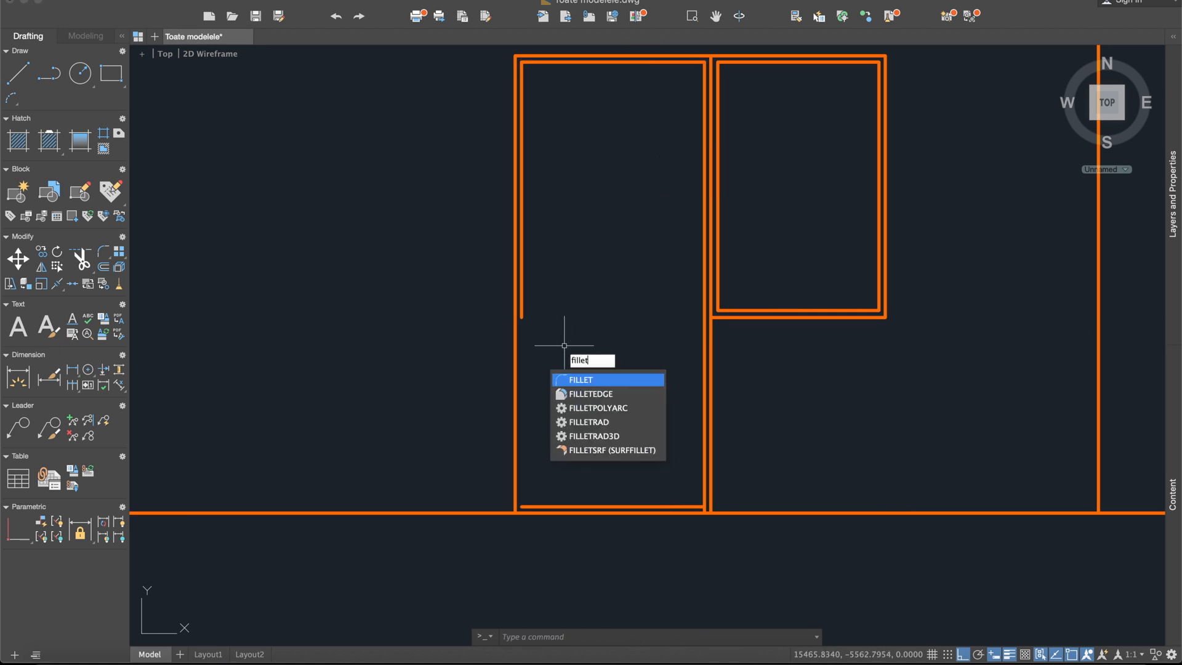
{"action": "key", "text": "Return"}
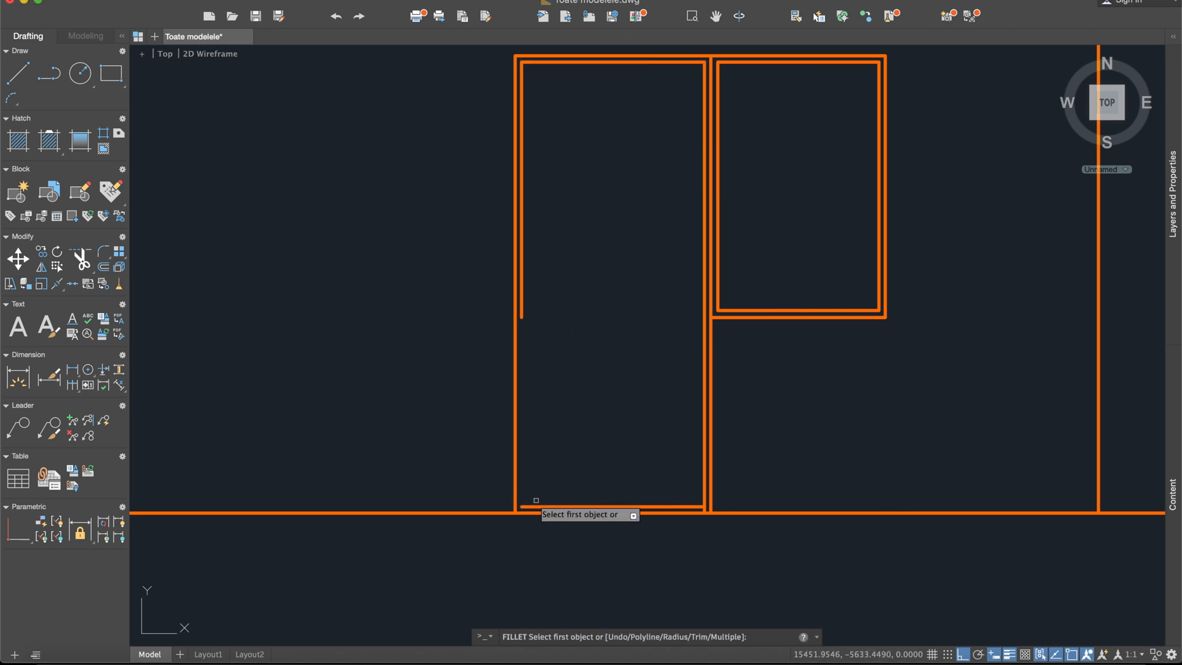
{"action": "left_click", "coordinate": [522, 313]}
{"action": "left_click", "coordinate": [558, 506]}
{"action": "type", "text": "fillet"}
{"action": "key", "text": "Return"}
{"action": "scroll", "coordinate": [668, 496], "scroll_direction": "up", "scroll_amount": 2}
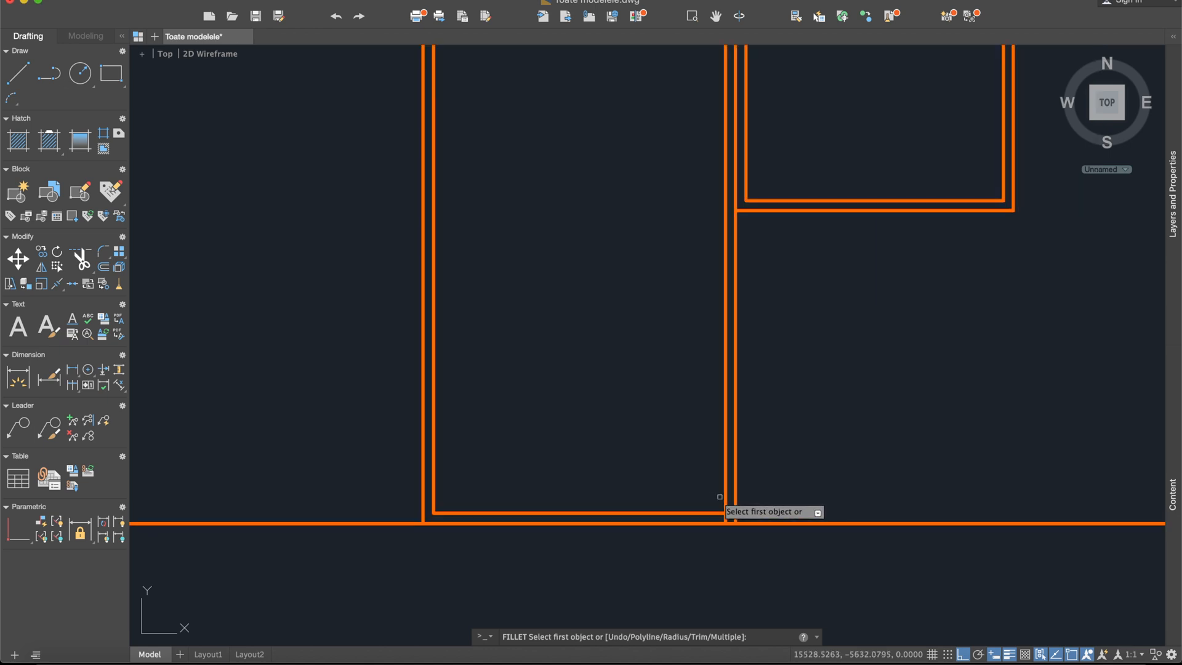
{"action": "left_click", "coordinate": [713, 514]}
{"action": "left_click", "coordinate": [727, 466]}
- Examine the open-bottomed window panels on the lowest storey to the right of the central bay
{"action": "scroll", "coordinate": [729, 465], "scroll_direction": "down", "scroll_amount": 4}
{"action": "middle_click_drag", "start_coordinate": [690, 447], "coordinate": [517, 438]}
{"action": "scroll", "coordinate": [520, 438], "scroll_direction": "down", "scroll_amount": 4}
{"action": "middle_click_drag", "start_coordinate": [743, 418], "coordinate": [669, 384]}
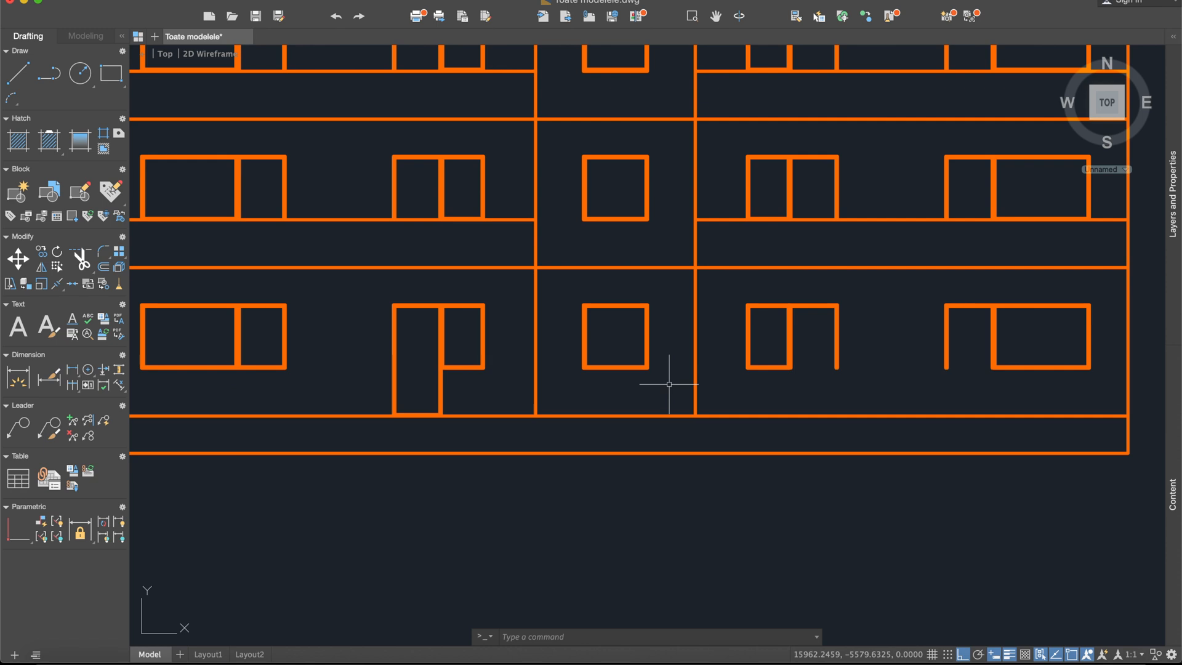
{"action": "middle_click_drag", "start_coordinate": [882, 360], "coordinate": [718, 338]}
{"action": "scroll", "coordinate": [739, 351], "scroll_direction": "up", "scroll_amount": 4}
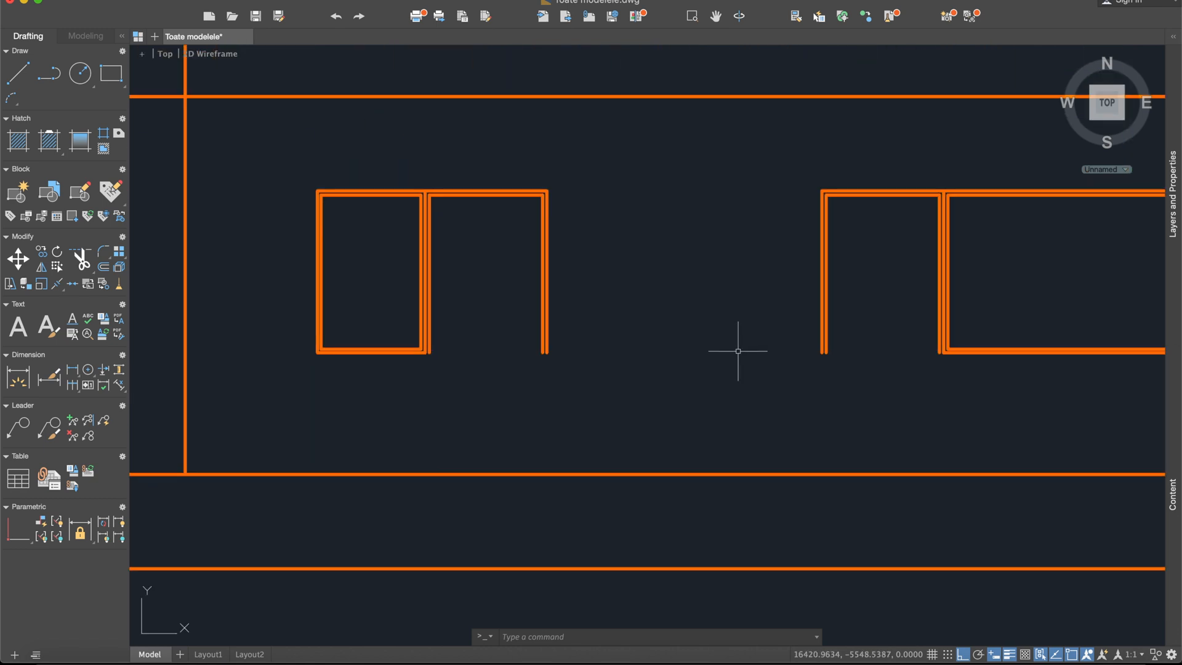
{"action": "scroll", "coordinate": [636, 362], "scroll_direction": "down", "scroll_amount": 5}
{"action": "scroll", "coordinate": [775, 352], "scroll_direction": "up", "scroll_amount": 3}
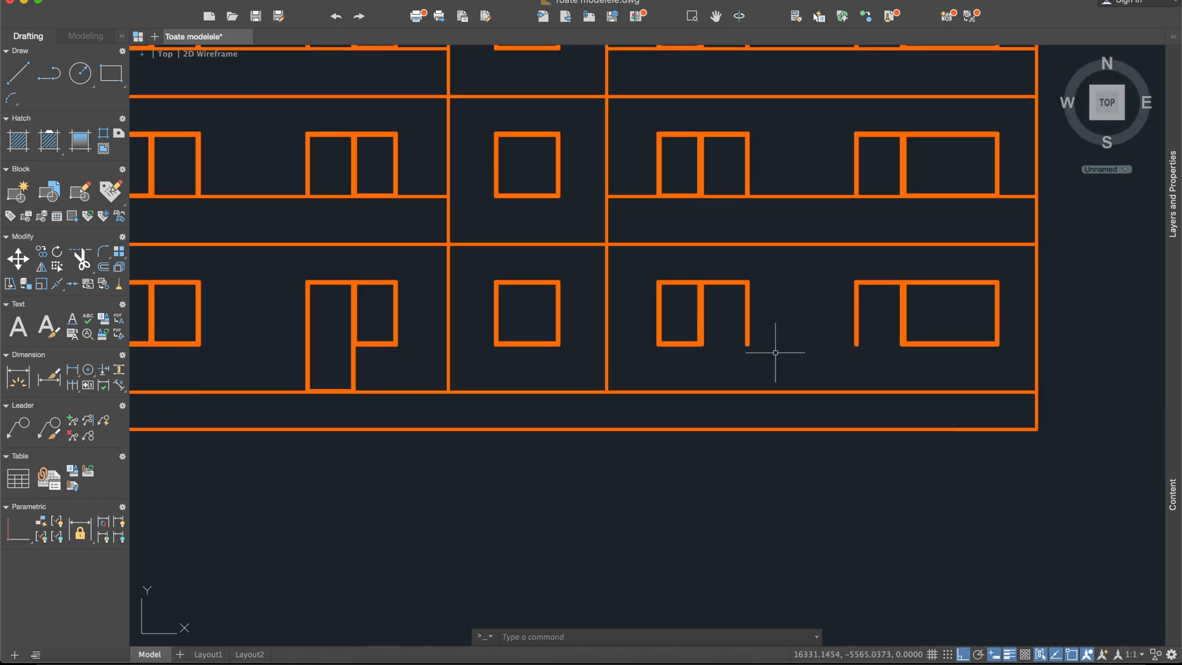
{"action": "scroll", "coordinate": [347, 337], "scroll_direction": "down", "scroll_amount": 1}
{"action": "scroll", "coordinate": [782, 322], "scroll_direction": "up", "scroll_amount": 6}
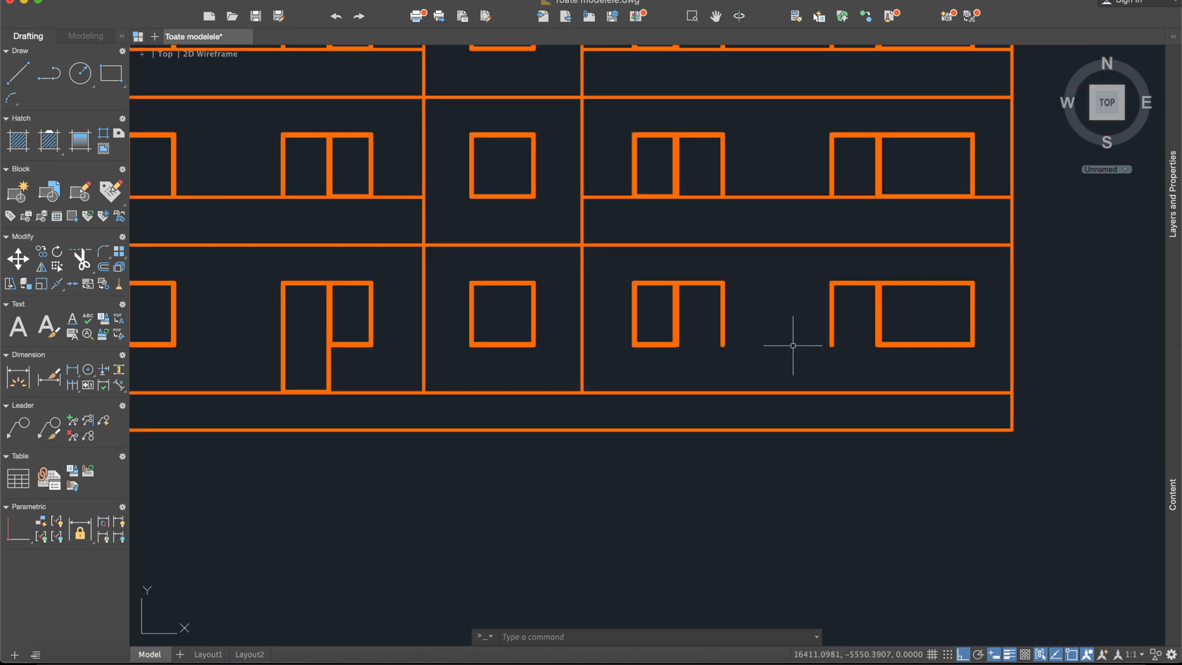
{"action": "middle_click_drag", "start_coordinate": [570, 350], "coordinate": [689, 345]}
{"action": "scroll", "coordinate": [690, 345], "scroll_direction": "up", "scroll_amount": 3}
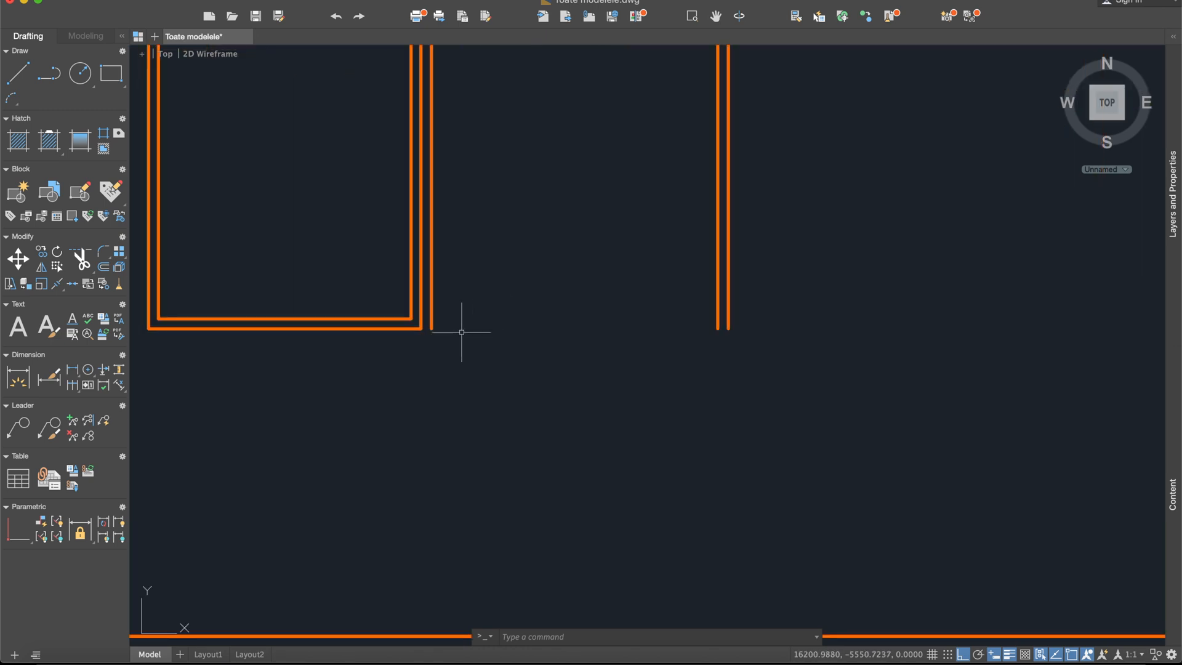
- Stretch the outer bottom line of the window to the outer right vertical to close the adjoining open panel
{"action": "scroll", "coordinate": [412, 330], "scroll_direction": "up", "scroll_amount": 2}
{"action": "left_click", "coordinate": [425, 328]}
{"action": "left_click", "coordinate": [425, 328]}
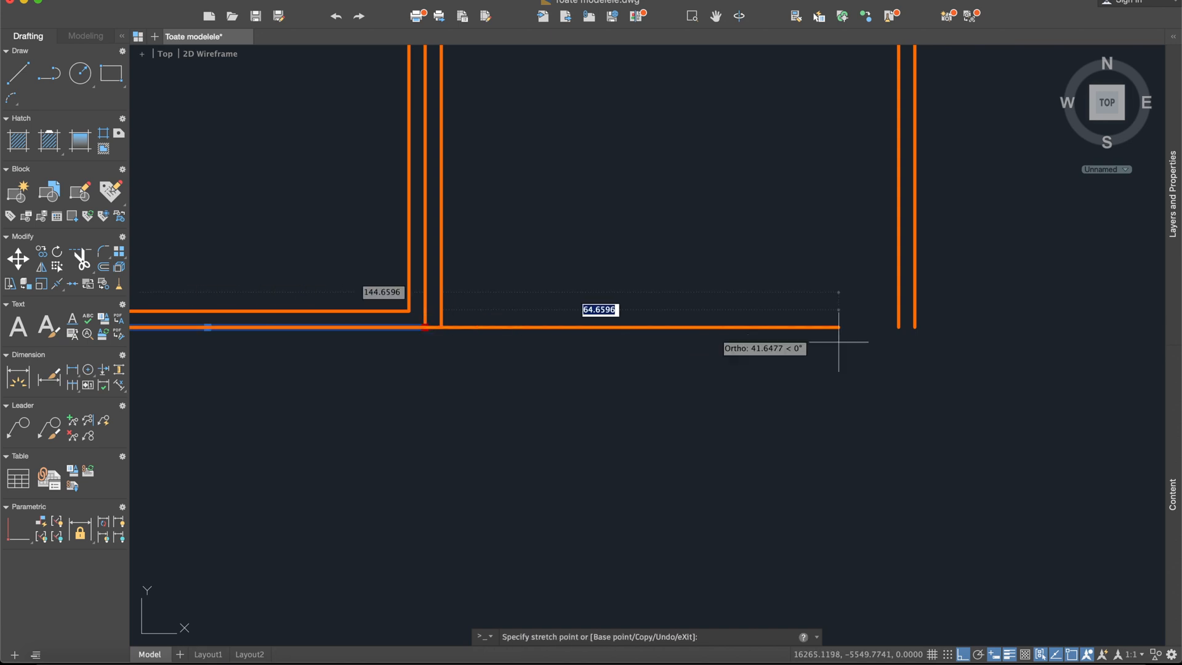
{"action": "left_click", "coordinate": [915, 328]}
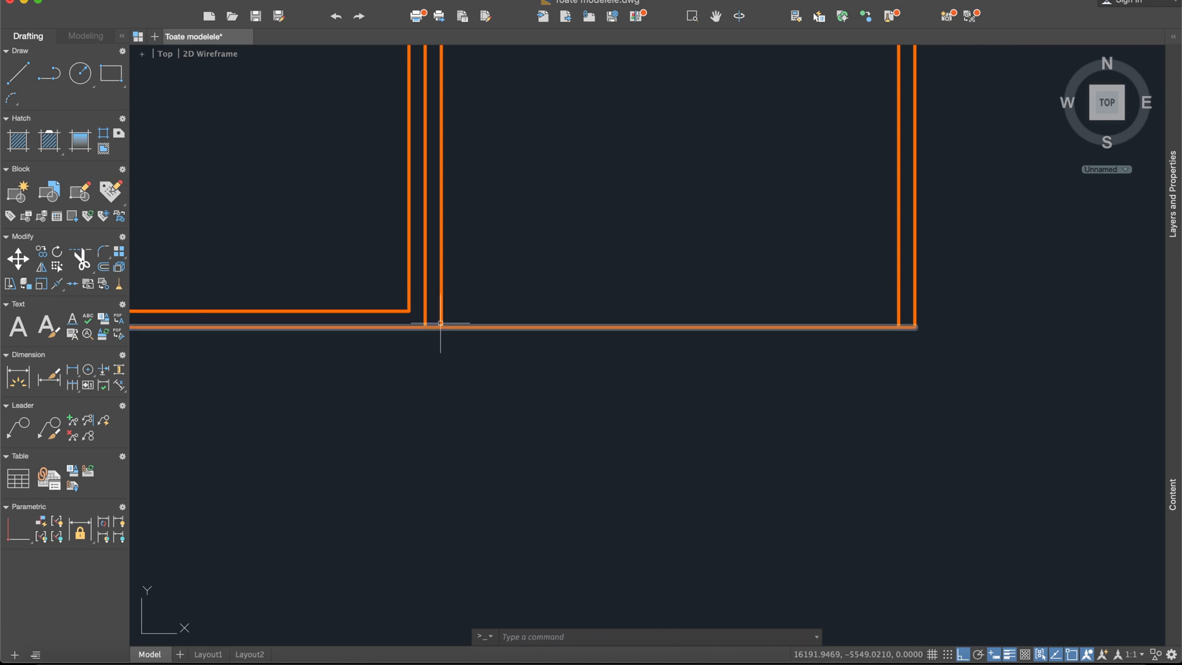
{"action": "scroll", "coordinate": [439, 325], "scroll_direction": "up", "scroll_amount": 2}
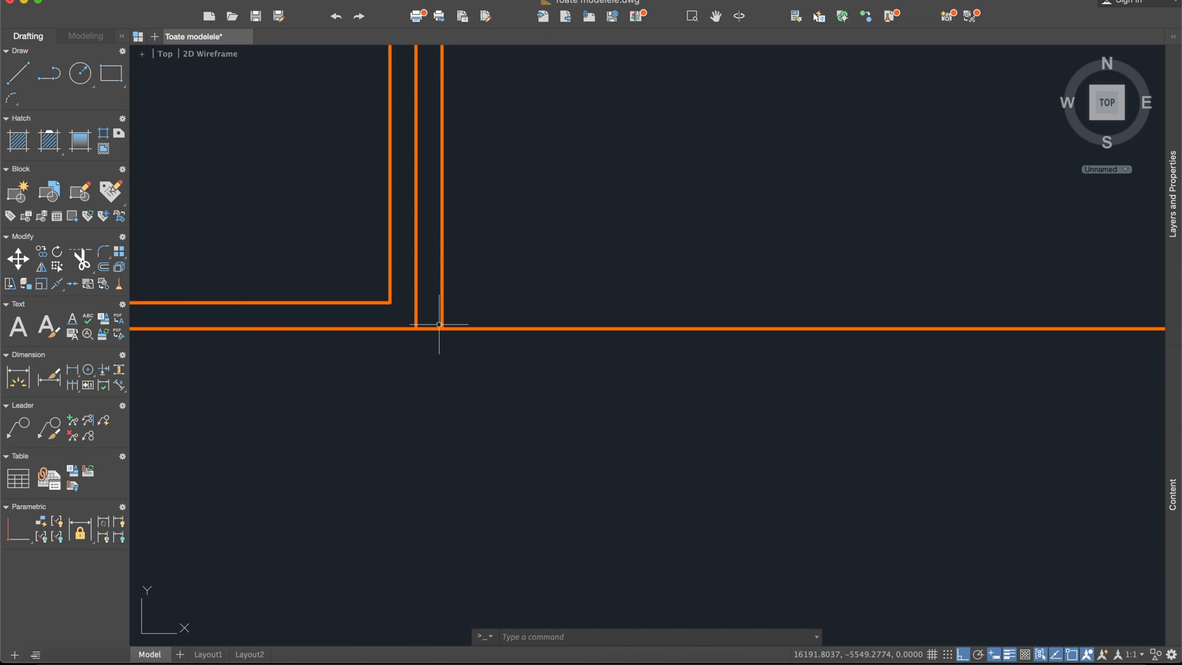
{"action": "scroll", "coordinate": [452, 318], "scroll_direction": "down", "scroll_amount": 1}
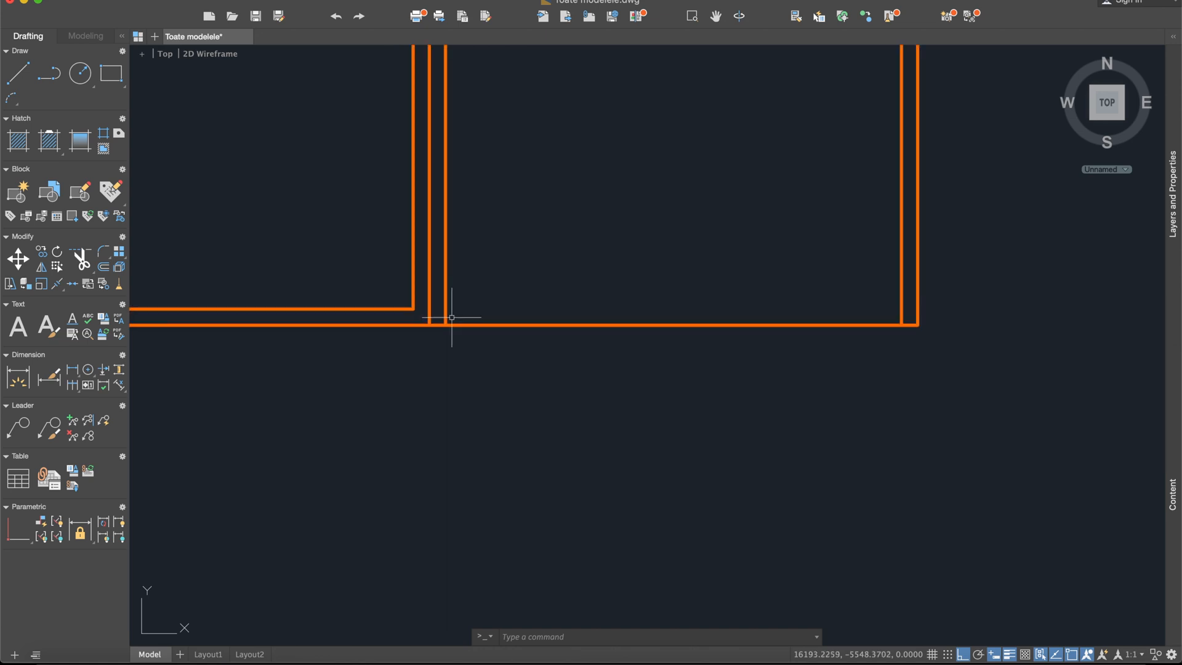
- Draw the open panel's inner bottom line level with the neighbouring panel's and fillet it with the right inner vertical
{"action": "left_click", "coordinate": [413, 308]}
{"action": "left_click", "coordinate": [824, 296]}
{"action": "key", "text": "Escape"}
{"action": "type", "text": "fillet"}
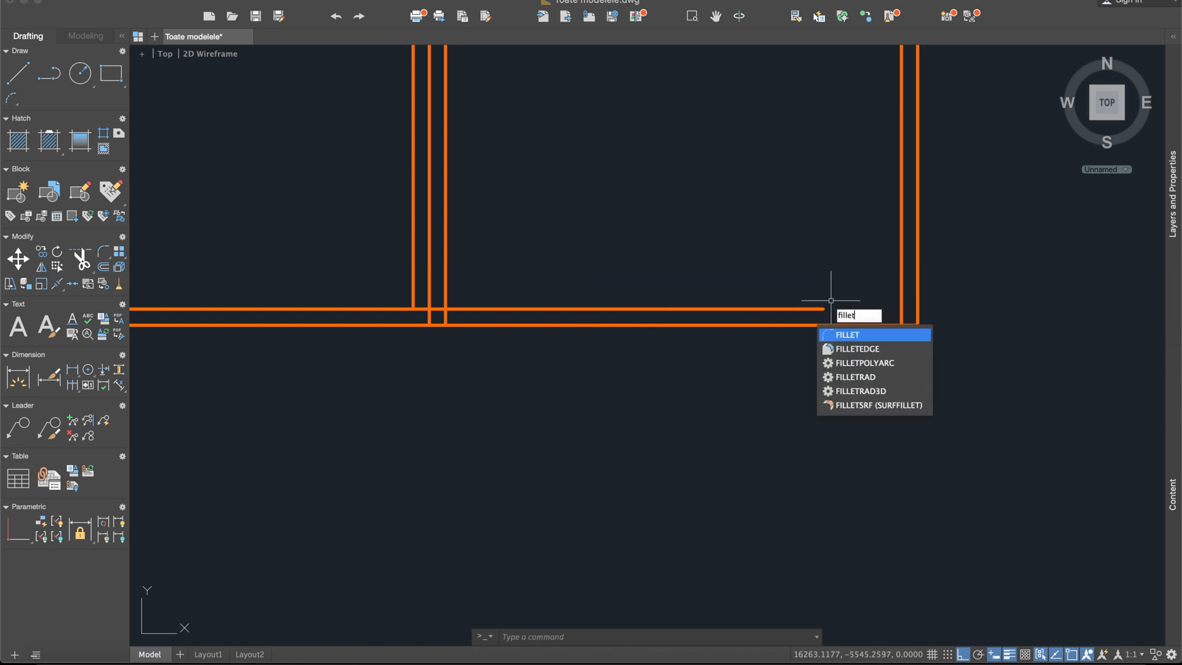
{"action": "key", "text": "Return"}
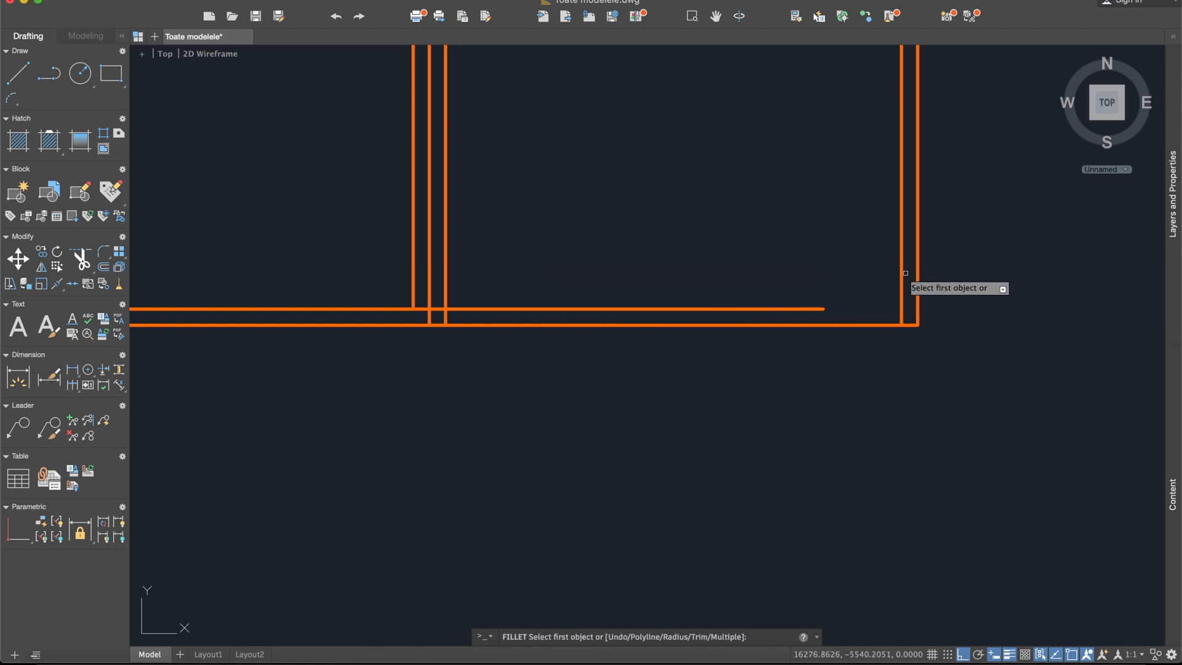
{"action": "left_click", "coordinate": [902, 273]}
{"action": "left_click", "coordinate": [806, 309]}
- Fillet the panel's inner bottom line with its left inner vertical to close the lower corner
{"action": "type", "text": "fillet"}
{"action": "key", "text": "Return"}
{"action": "type", "text": "r"}
{"action": "key", "text": "Return"}
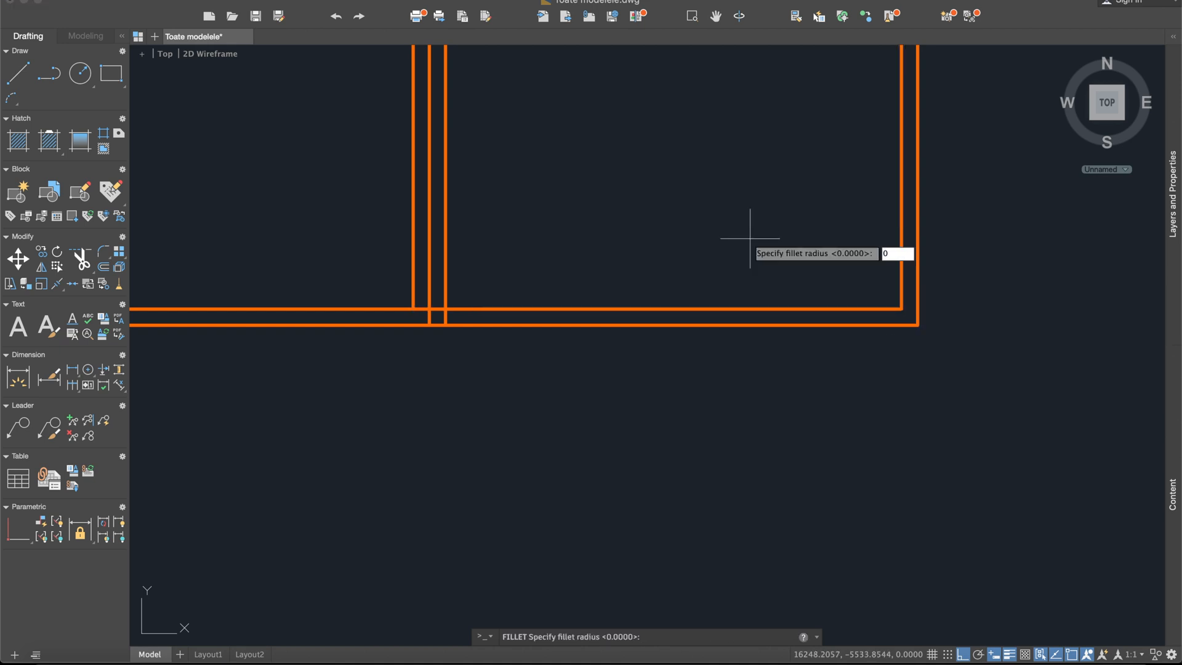
{"action": "left_click", "coordinate": [475, 308]}
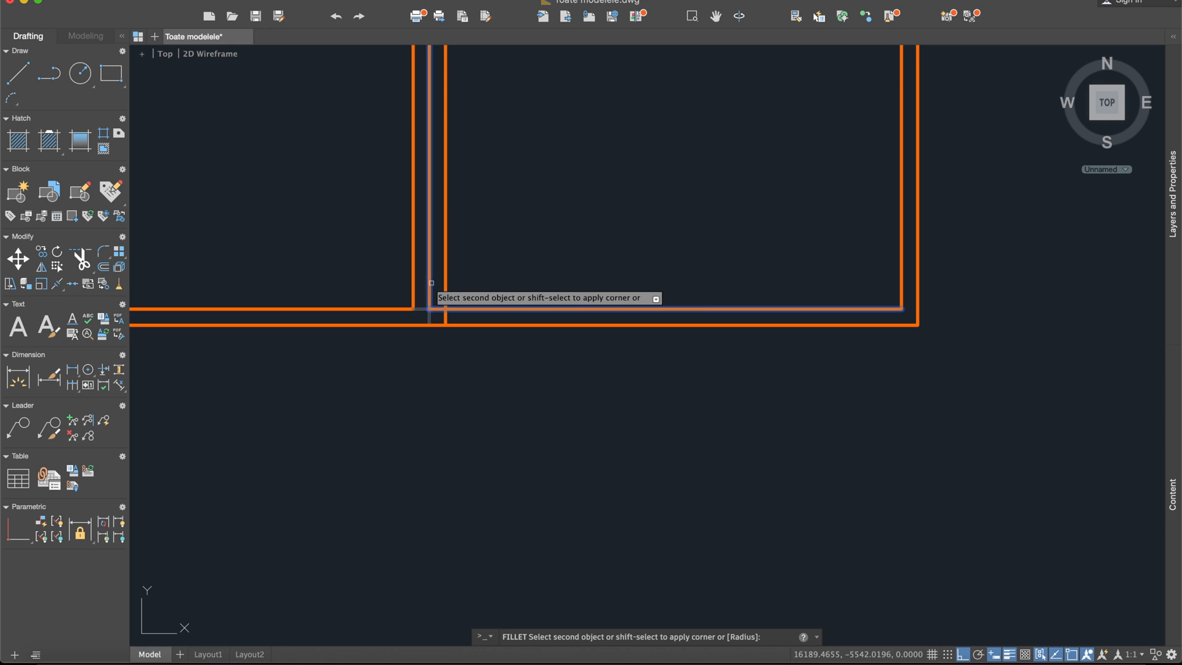
{"action": "left_click", "coordinate": [444, 279]}
- Draw the outer bottom line of the next window's narrow open panel, from the wide panel's lower corner to the outer left vertical
{"action": "scroll", "coordinate": [535, 279], "scroll_direction": "down", "scroll_amount": 3}
{"action": "middle_click_drag", "start_coordinate": [748, 273], "coordinate": [593, 298]}
{"action": "scroll", "coordinate": [882, 308], "scroll_direction": "up", "scroll_amount": 2}
{"action": "middle_click_drag", "start_coordinate": [883, 308], "coordinate": [668, 308]}
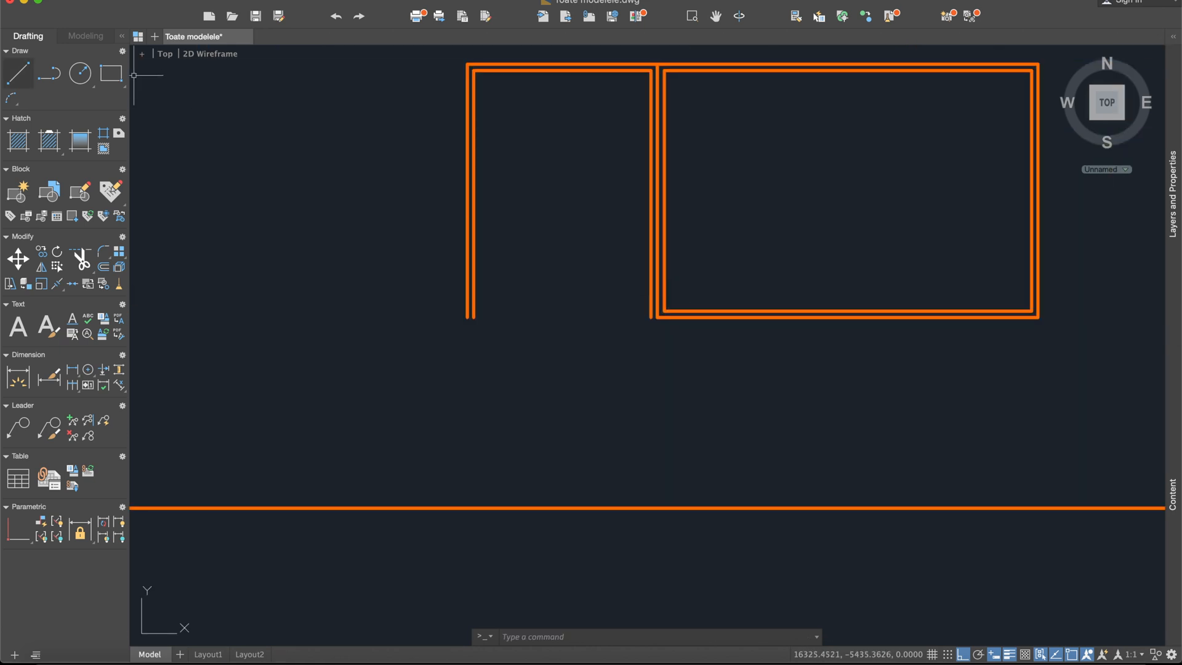
{"action": "left_click", "coordinate": [18, 73]}
{"action": "scroll", "coordinate": [656, 331], "scroll_direction": "up", "scroll_amount": 5}
{"action": "left_click", "coordinate": [661, 296]}
{"action": "left_click", "coordinate": [176, 296]}
{"action": "key", "text": "Escape"}
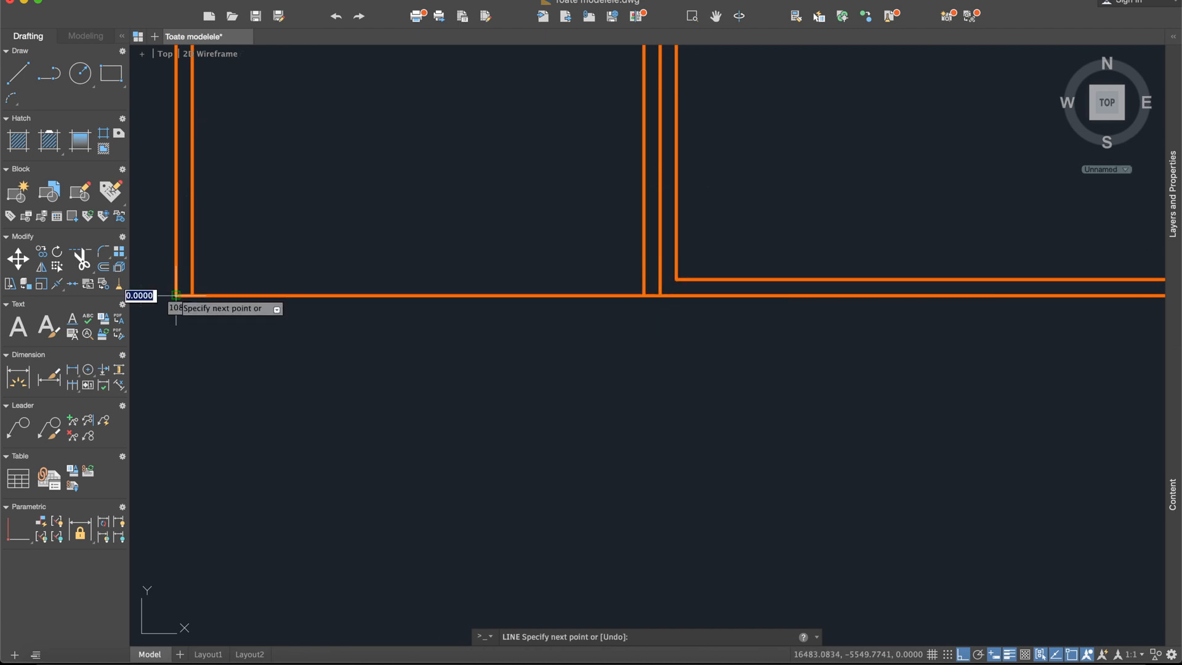
- Draw the narrow panel's inner bottom line and fillet it with the left inner vertical at radius 0
{"action": "key", "text": "space"}
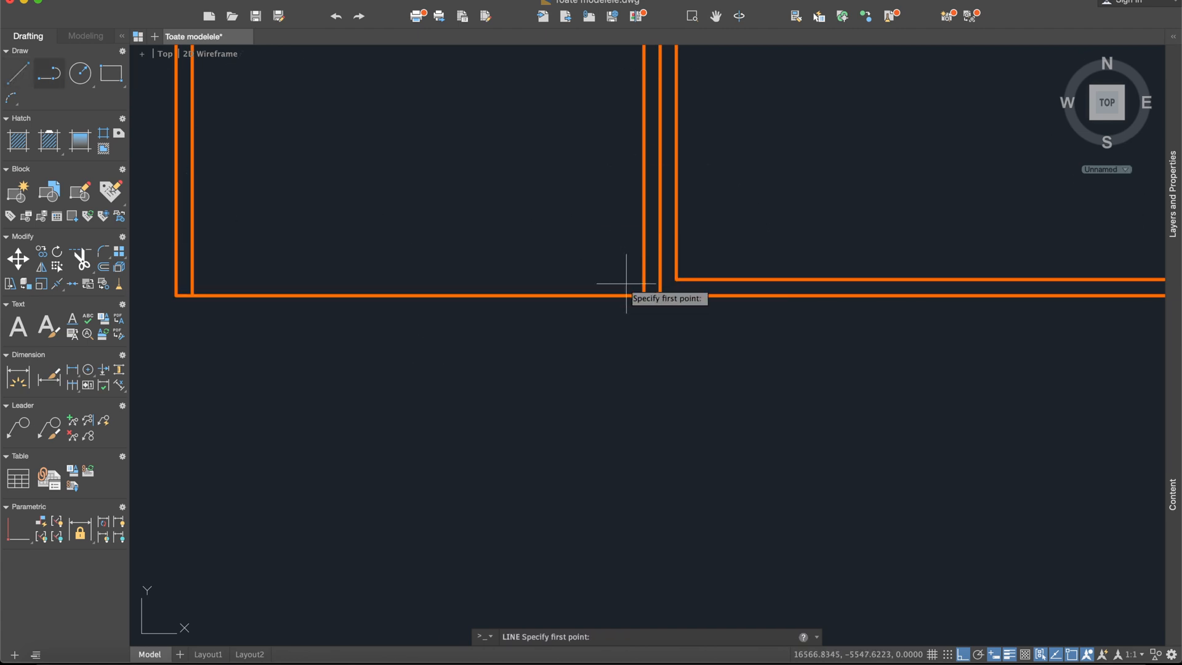
{"action": "left_click", "coordinate": [676, 279]}
{"action": "left_click", "coordinate": [491, 272]}
{"action": "key", "text": "Escape"}
{"action": "type", "text": "fil"}
{"action": "key", "text": "Return"}
{"action": "type", "text": "r"}
{"action": "key", "text": "Return"}
{"action": "type", "text": "0"}
{"action": "key", "text": "Return"}
{"action": "left_click", "coordinate": [497, 280]}
{"action": "left_click", "coordinate": [191, 225]}
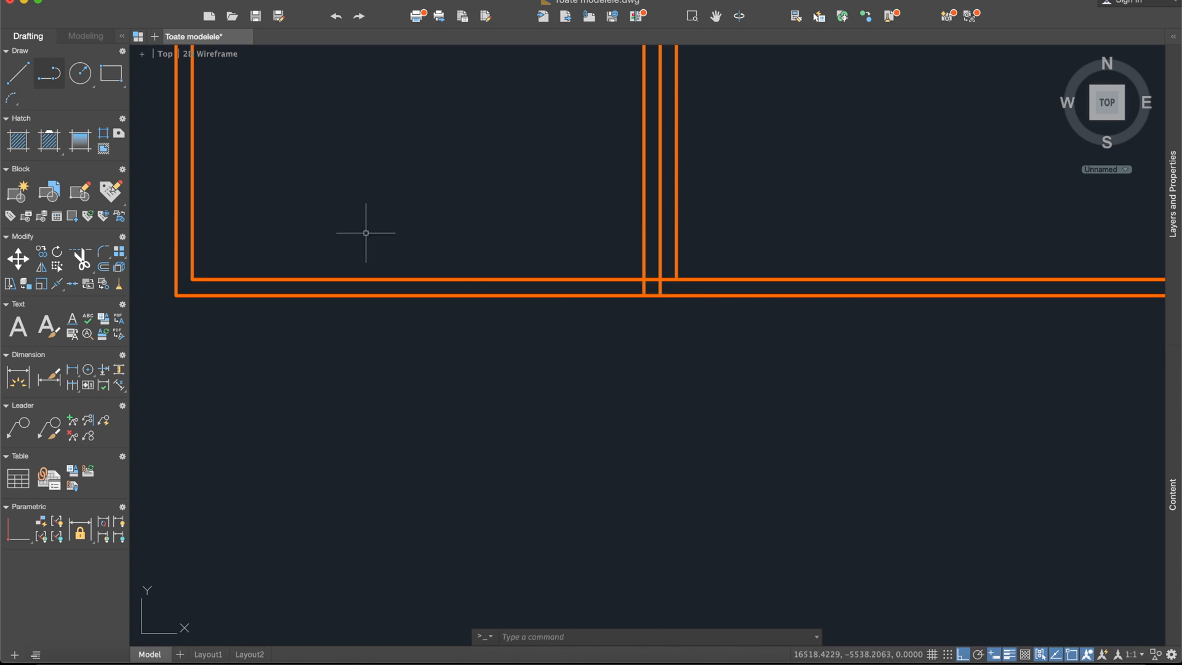
- Fillet the narrow panel's inner bottom line with its right inner vertical at radius 0
{"action": "type", "text": "fillet"}
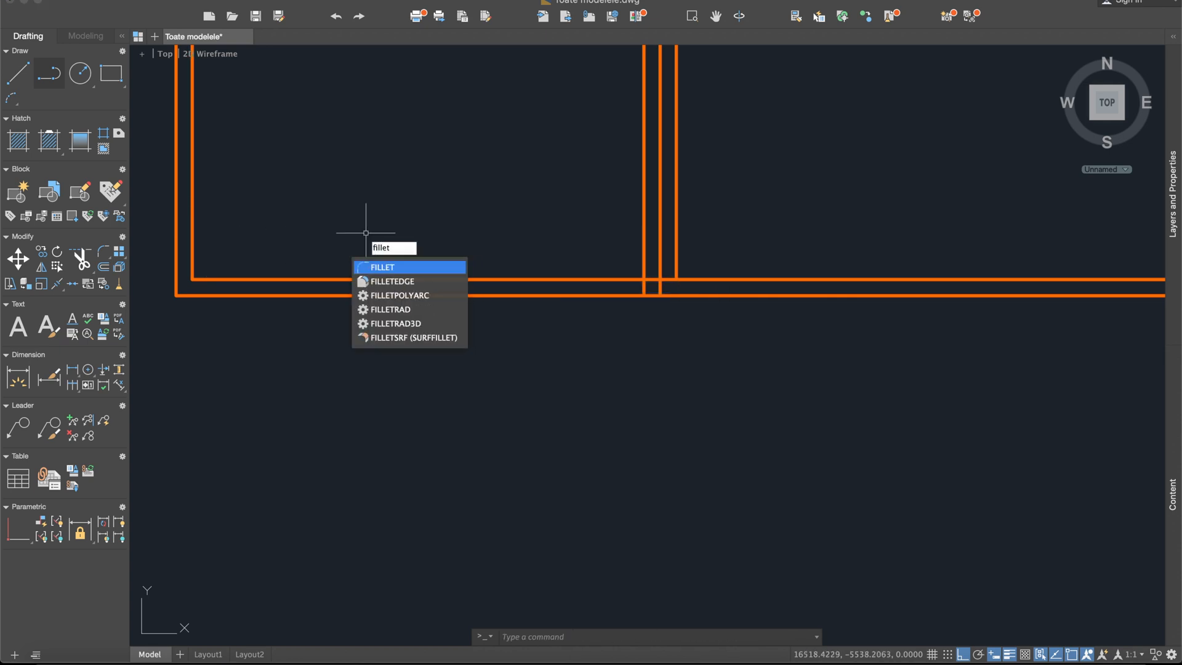
{"action": "key", "text": "Return"}
{"action": "type", "text": "r"}
{"action": "key", "text": "Return"}
{"action": "type", "text": "0"}
{"action": "key", "text": "Return"}
{"action": "left_click", "coordinate": [616, 279]}
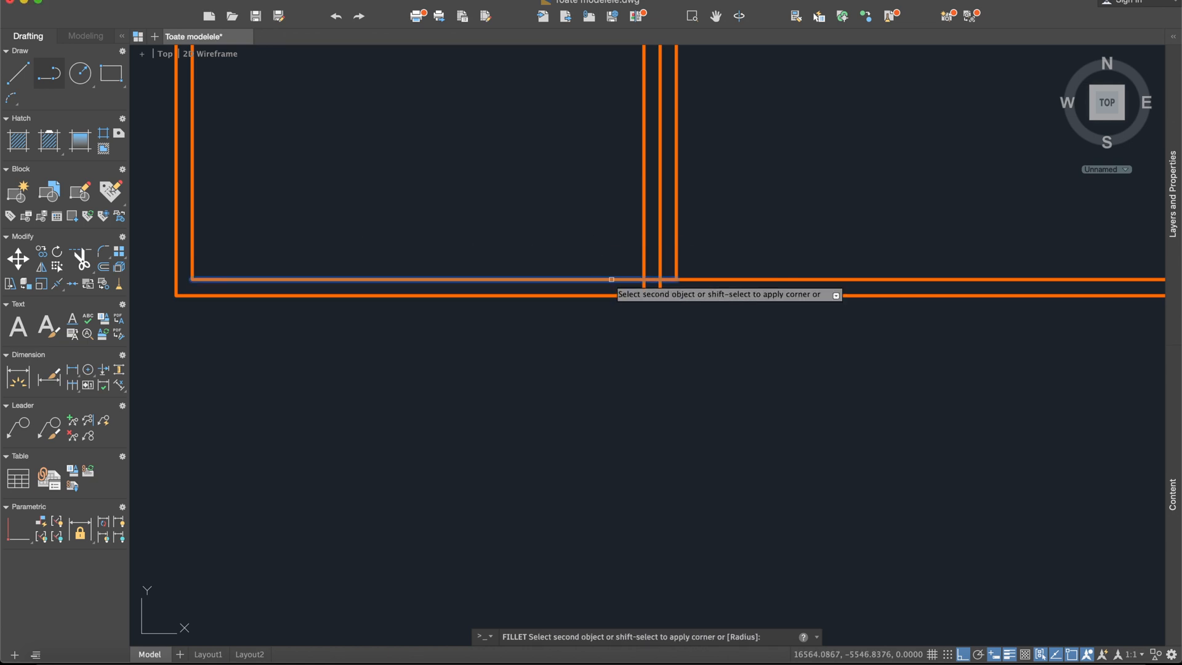
{"action": "left_click", "coordinate": [644, 244]}
- Offset the outer left and right verticals of the ground-floor entrance door outward by 30
{"action": "scroll", "coordinate": [778, 274], "scroll_direction": "down", "scroll_amount": 6}
{"action": "scroll", "coordinate": [666, 277], "scroll_direction": "down", "scroll_amount": 2}
{"action": "middle_click_drag", "start_coordinate": [382, 327], "coordinate": [690, 331]}
{"action": "scroll", "coordinate": [683, 339], "scroll_direction": "down", "scroll_amount": 2}
{"action": "scroll", "coordinate": [681, 304], "scroll_direction": "up", "scroll_amount": 2}
{"action": "scroll", "coordinate": [681, 303], "scroll_direction": "down", "scroll_amount": 2}
{"action": "scroll", "coordinate": [598, 289], "scroll_direction": "up", "scroll_amount": 2}
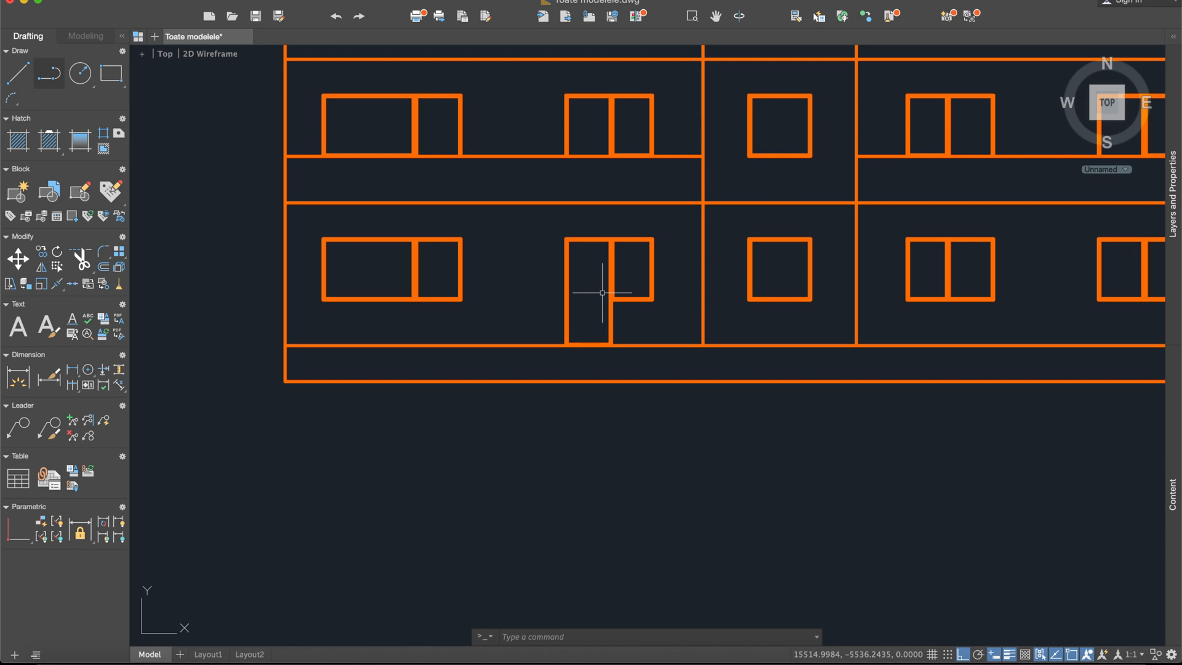
{"action": "middle_click_drag", "start_coordinate": [574, 337], "coordinate": [586, 314]}
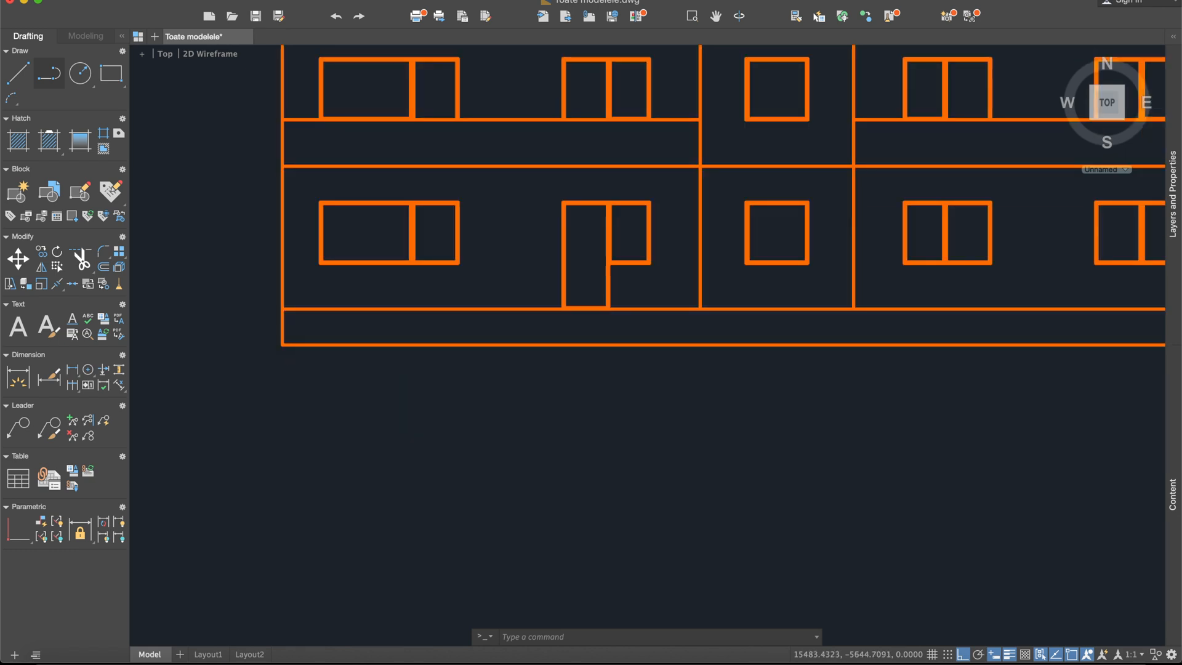
{"action": "scroll", "coordinate": [581, 317], "scroll_direction": "up", "scroll_amount": 4}
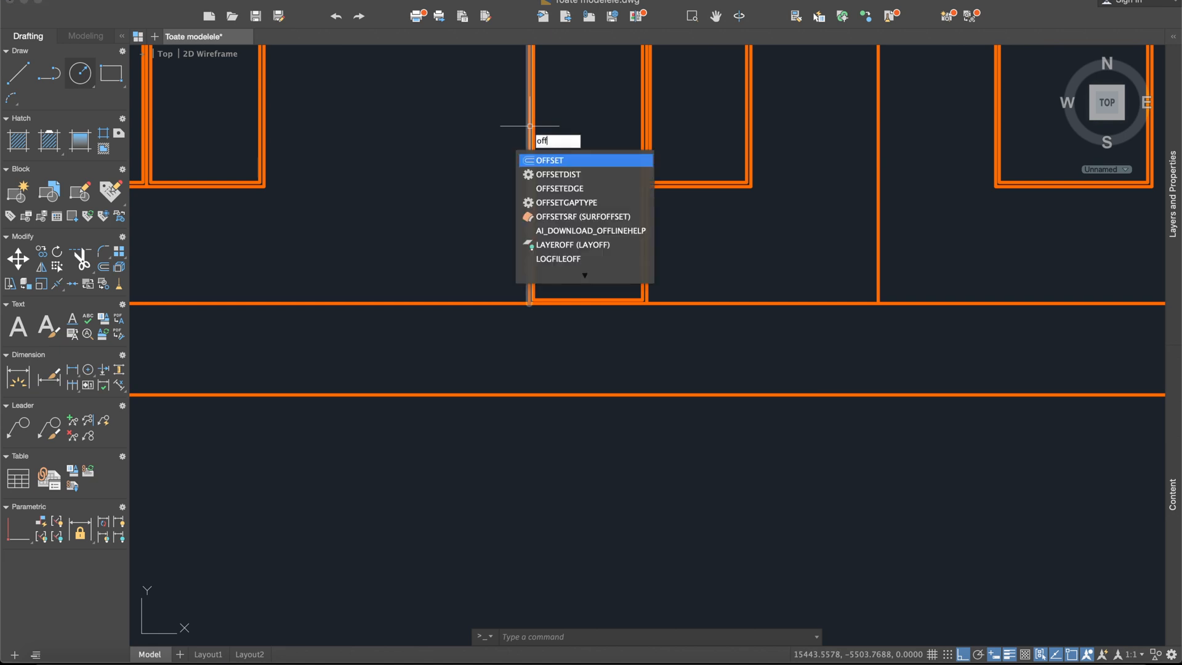
{"action": "key", "text": "Return"}
{"action": "type", "text": "30"}
{"action": "key", "text": "Return"}
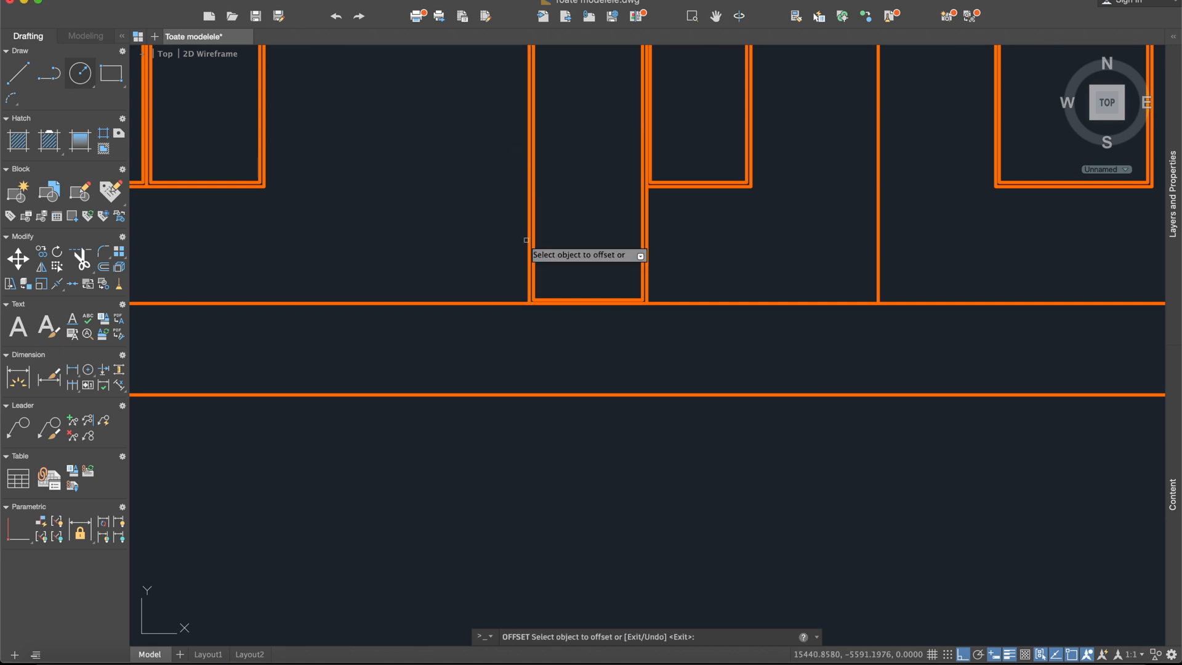
{"action": "scroll", "coordinate": [530, 289], "scroll_direction": "up", "scroll_amount": 2}
{"action": "left_click", "coordinate": [530, 288]}
{"action": "left_click", "coordinate": [480, 265]}
{"action": "left_click", "coordinate": [721, 264]}
{"action": "left_click", "coordinate": [752, 253]}
{"action": "key", "text": "Escape"}
- Stretch both offset verticals beside the entrance door down 70 to the ground line
{"action": "left_click", "coordinate": [469, 288]}
{"action": "left_click", "coordinate": [470, 310]}
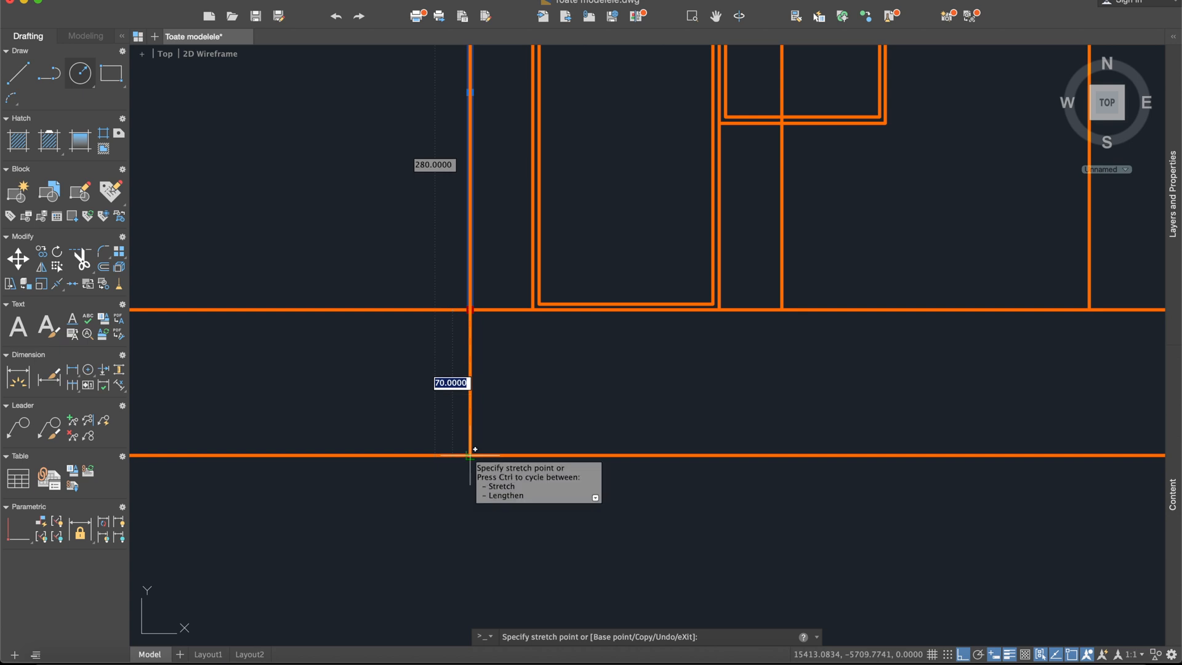
{"action": "left_click", "coordinate": [475, 451]}
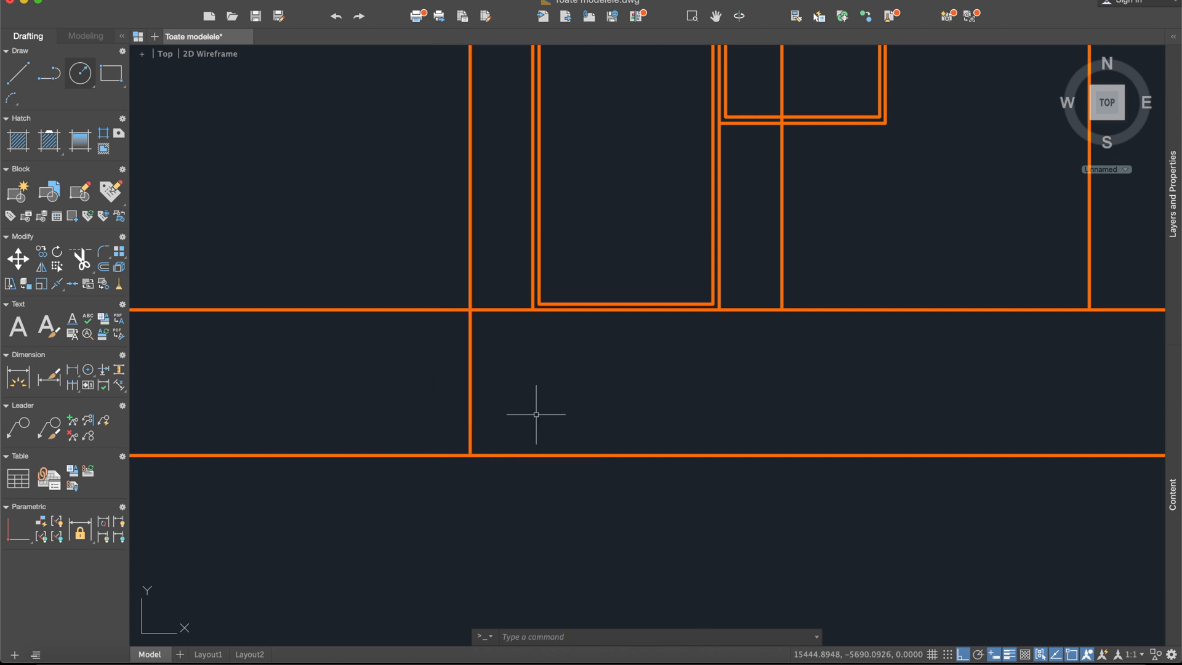
{"action": "left_click", "coordinate": [782, 310]}
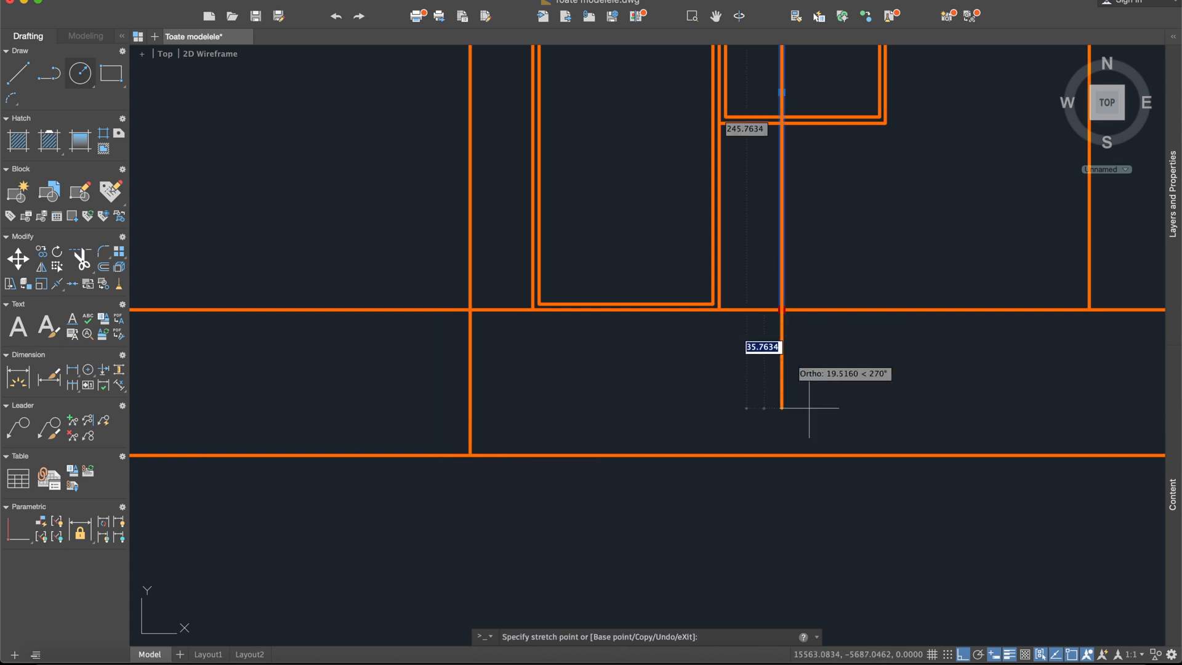
{"action": "left_click", "coordinate": [783, 454]}
- Trim the two offset verticals above the floor line, leaving only their parts between the floor and ground lines
{"action": "scroll", "coordinate": [706, 218], "scroll_direction": "down", "scroll_amount": 4}
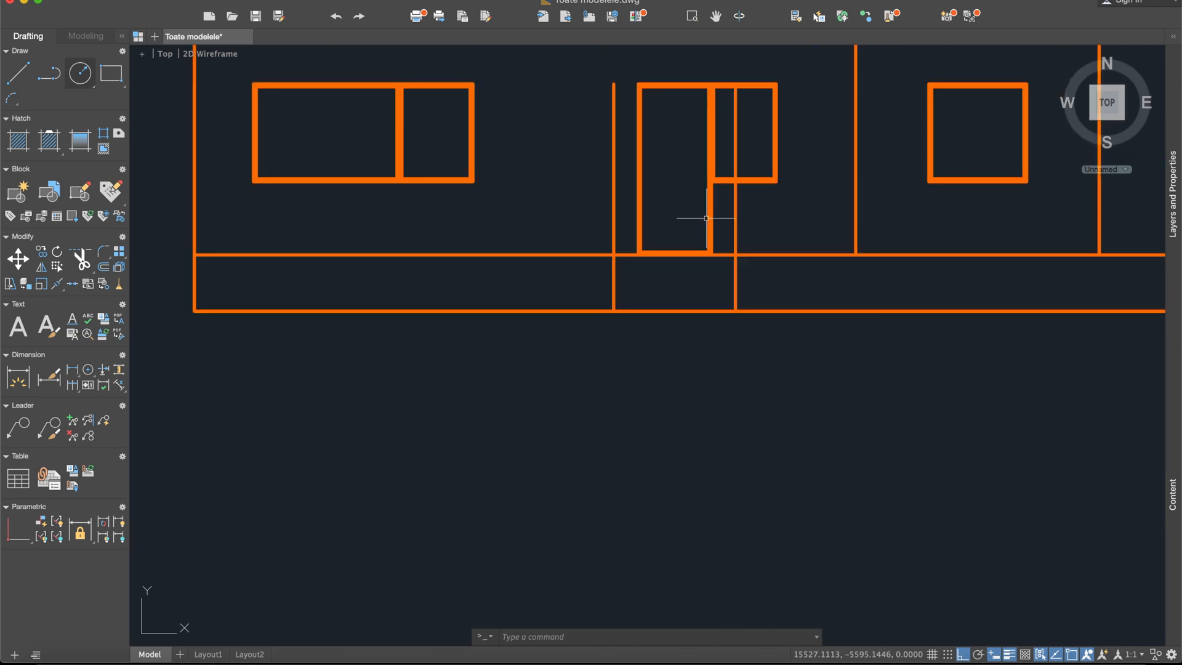
{"action": "key", "text": "BackSpace"}
{"action": "type", "text": "trim"}
{"action": "key", "text": "Return"}
{"action": "left_click", "coordinate": [844, 412]}
{"action": "left_click", "coordinate": [592, 115]}
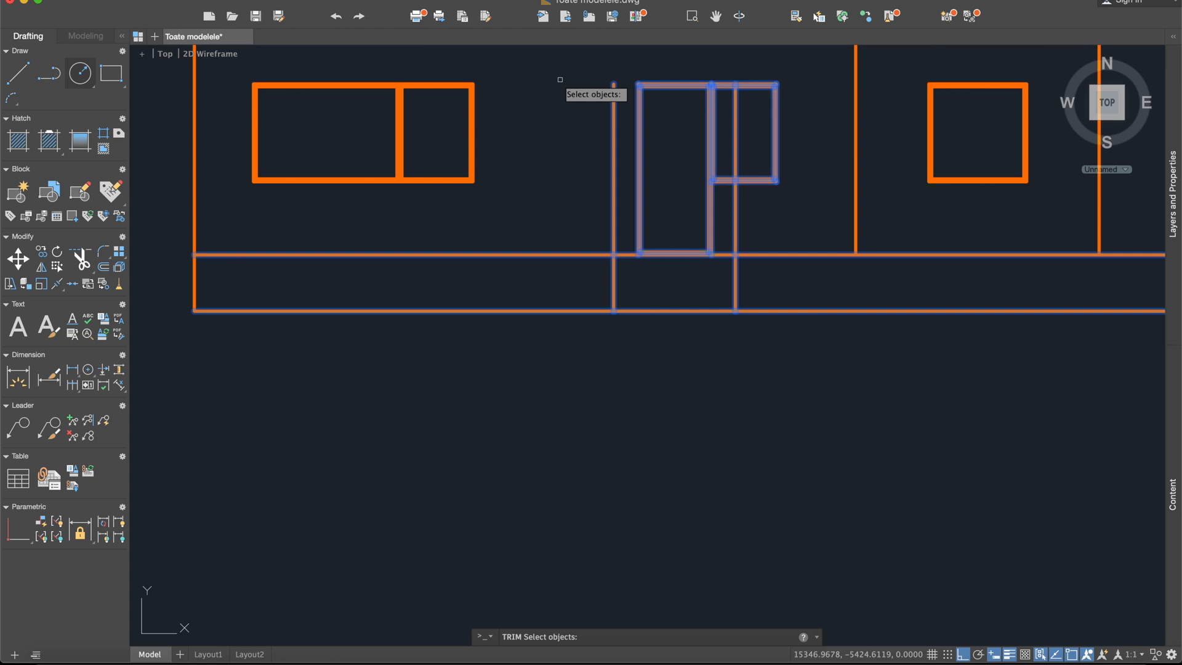
{"action": "key", "text": "Return"}
{"action": "left_click", "coordinate": [610, 133]}
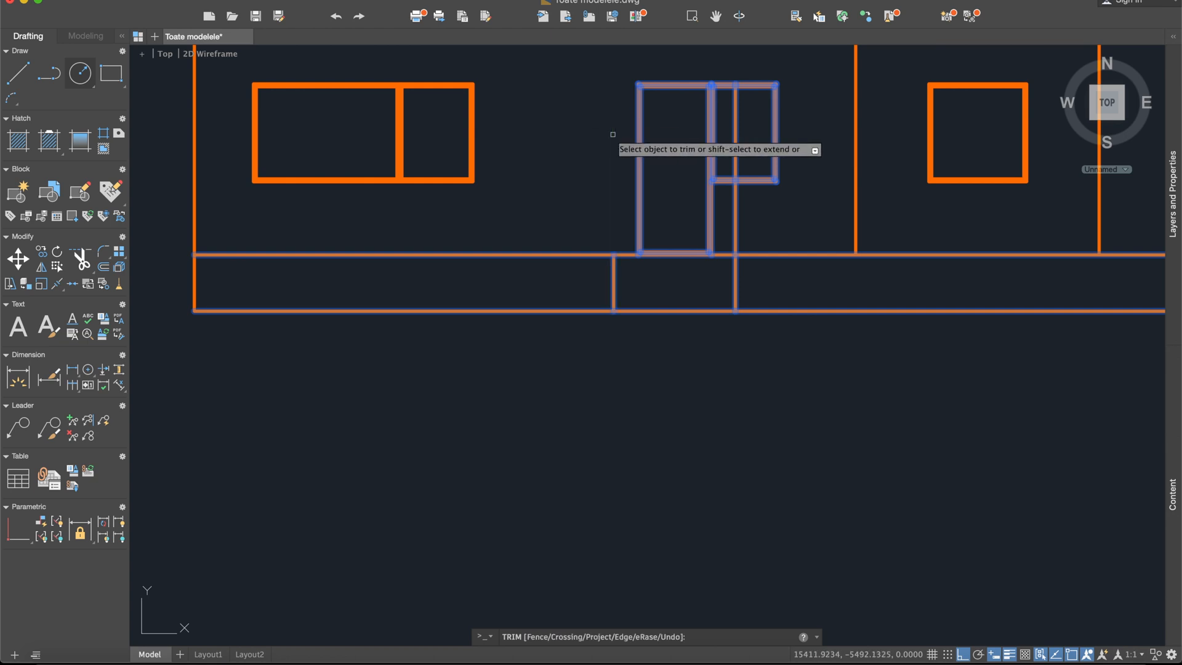
{"action": "scroll", "coordinate": [735, 105], "scroll_direction": "up", "scroll_amount": 10}
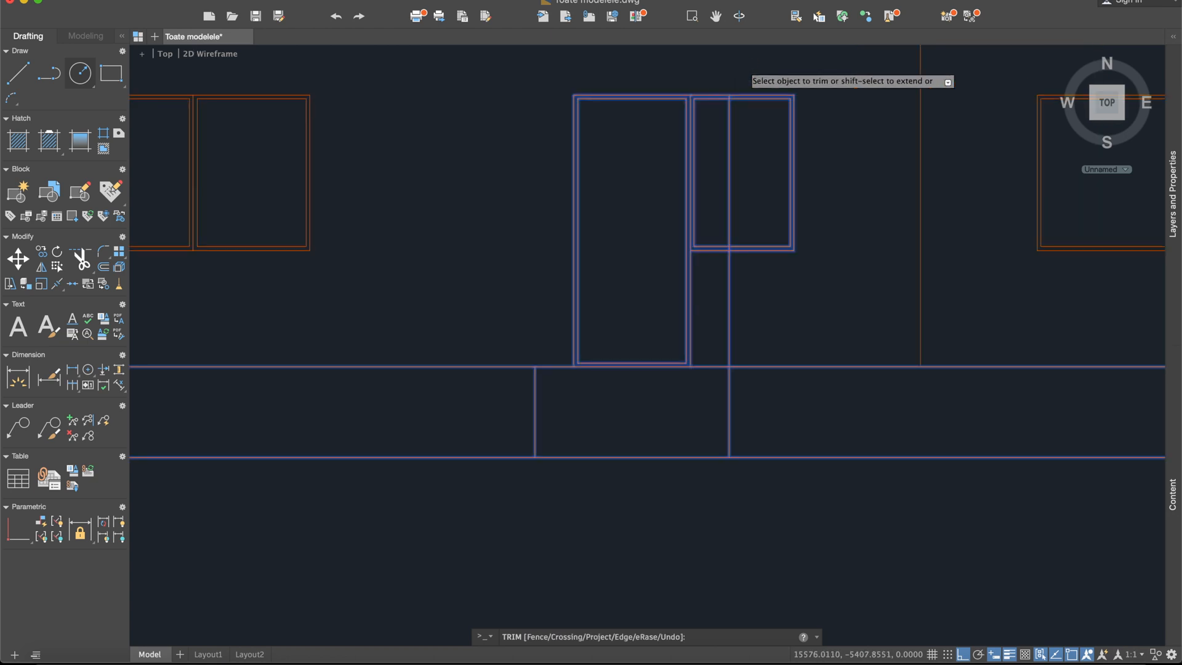
{"action": "scroll", "coordinate": [721, 123], "scroll_direction": "down", "scroll_amount": 5}
{"action": "left_click", "coordinate": [719, 162]}
{"action": "scroll", "coordinate": [714, 197], "scroll_direction": "up", "scroll_amount": 5}
{"action": "scroll", "coordinate": [706, 228], "scroll_direction": "up", "scroll_amount": 5}
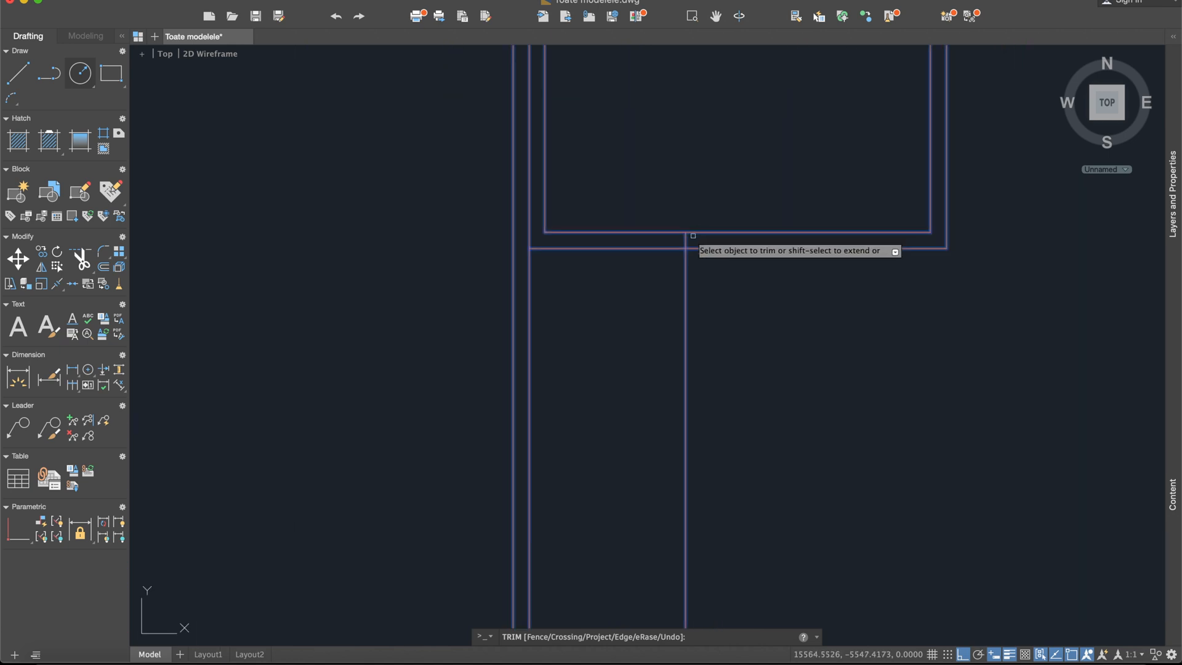
{"action": "left_click", "coordinate": [686, 268]}
{"action": "scroll", "coordinate": [686, 267], "scroll_direction": "down", "scroll_amount": 5}
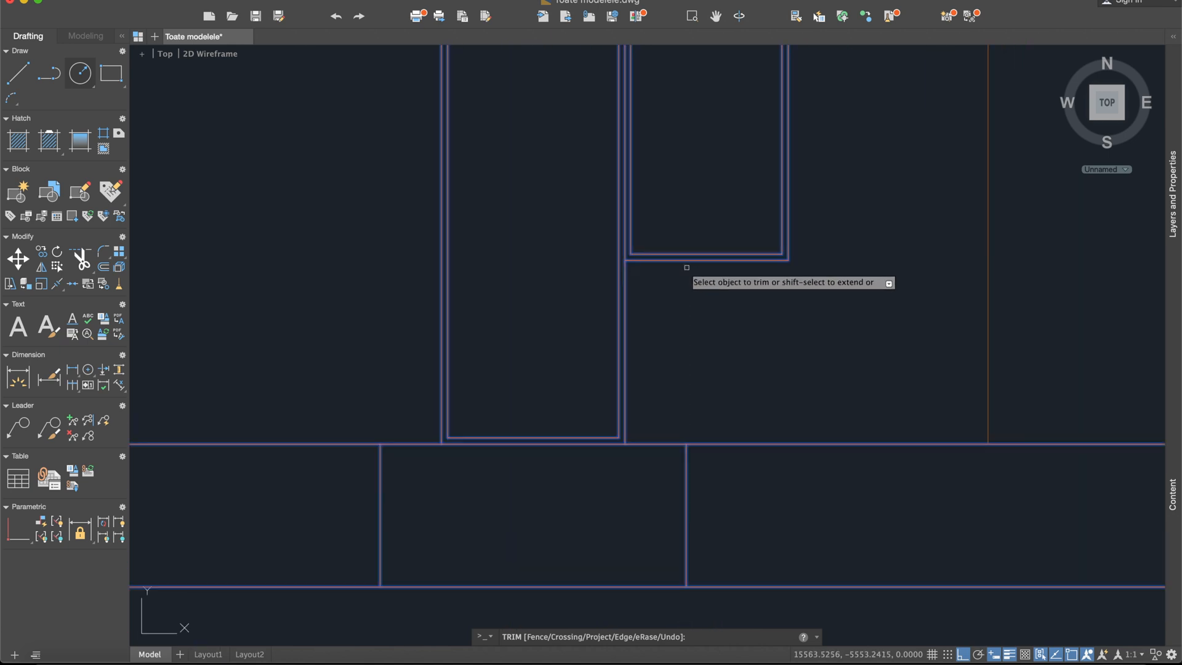
{"action": "key", "text": "Escape"}
- Offset the two short verticals below the entrance door outward by 30 on each side
{"action": "scroll", "coordinate": [658, 393], "scroll_direction": "up", "scroll_amount": 4}
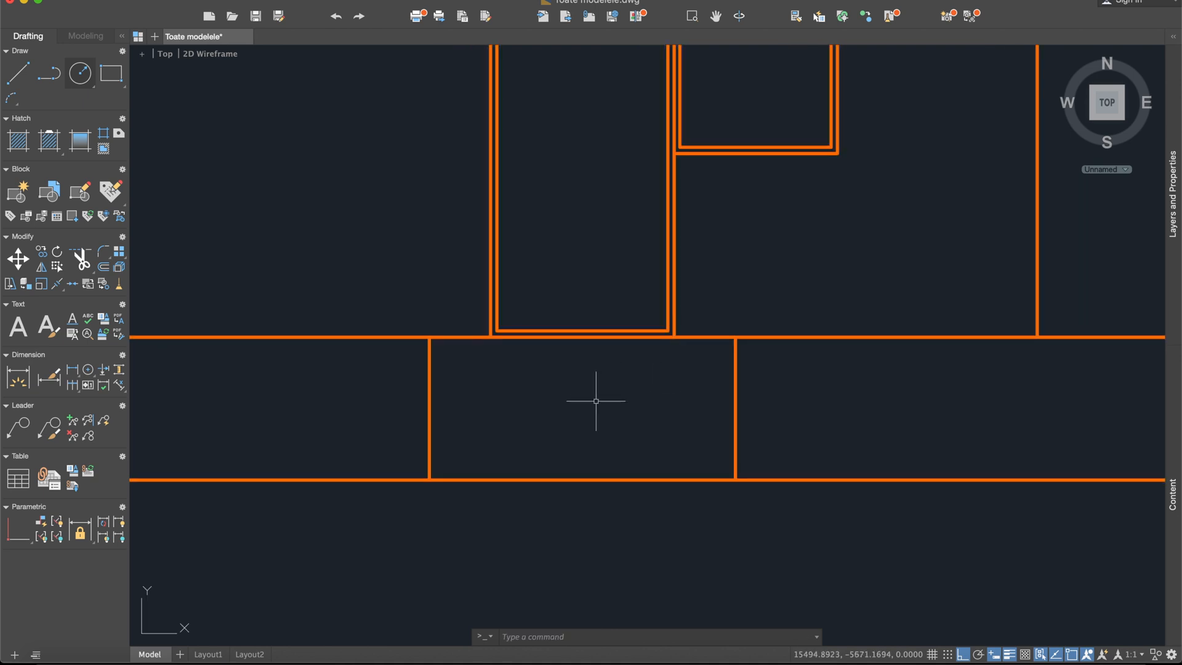
{"action": "scroll", "coordinate": [596, 401], "scroll_direction": "down", "scroll_amount": 5}
{"action": "scroll", "coordinate": [567, 409], "scroll_direction": "up", "scroll_amount": 4}
{"action": "type", "text": "off"}
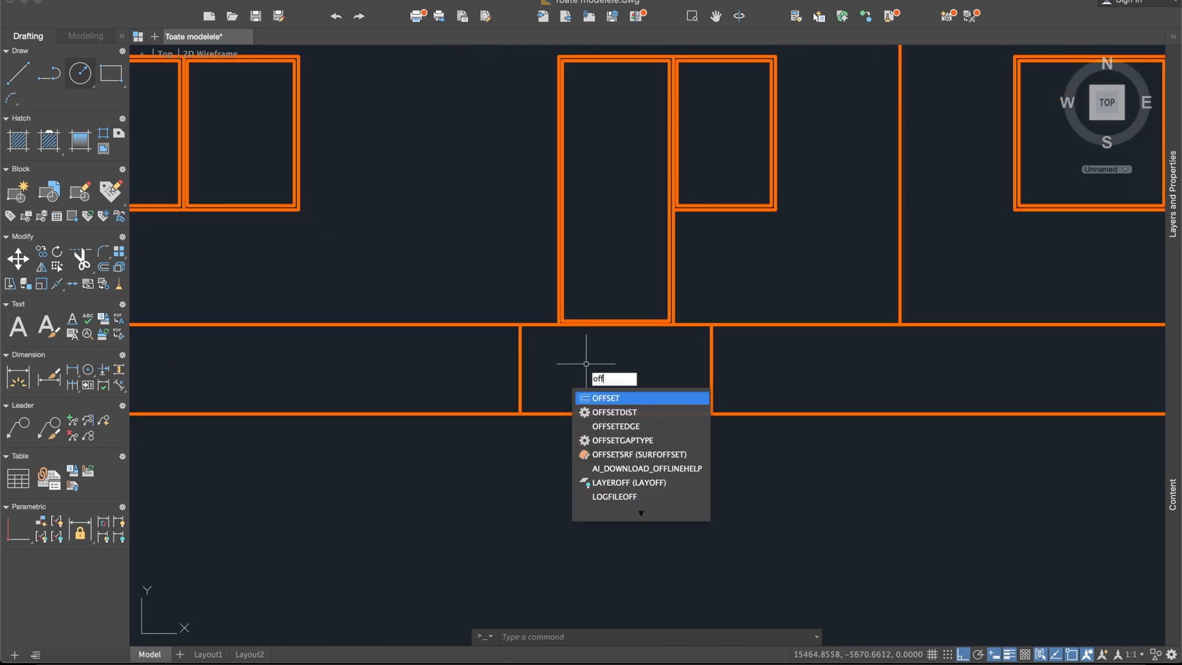
{"action": "key", "text": "Return"}
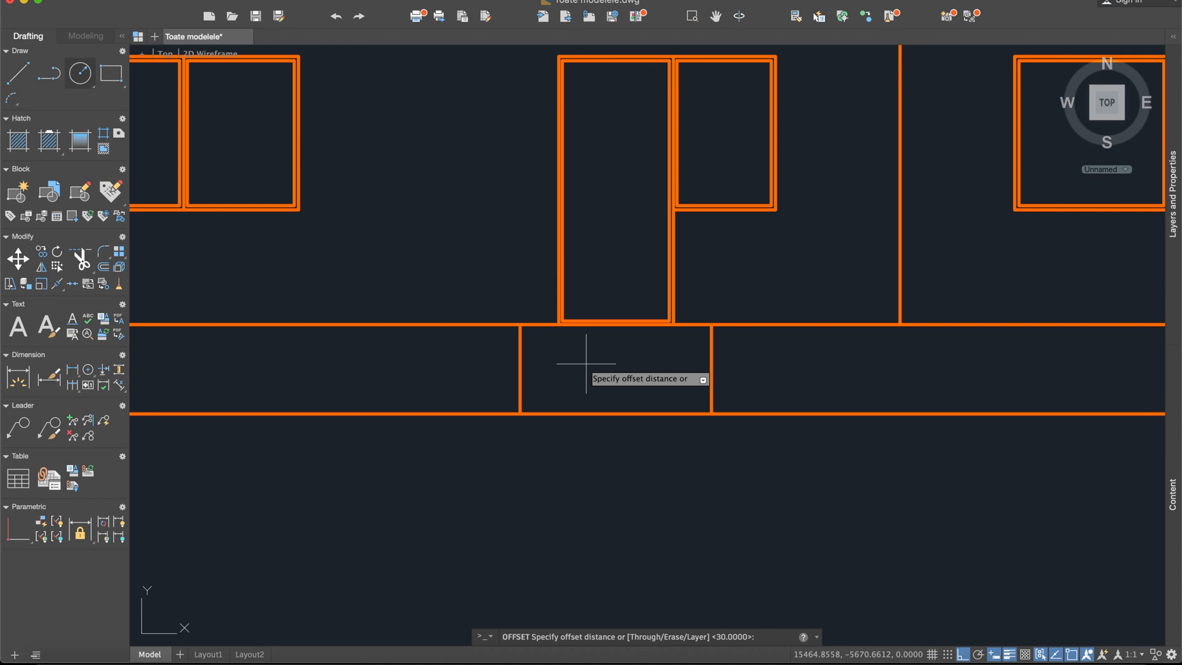
{"action": "key", "text": "Return"}
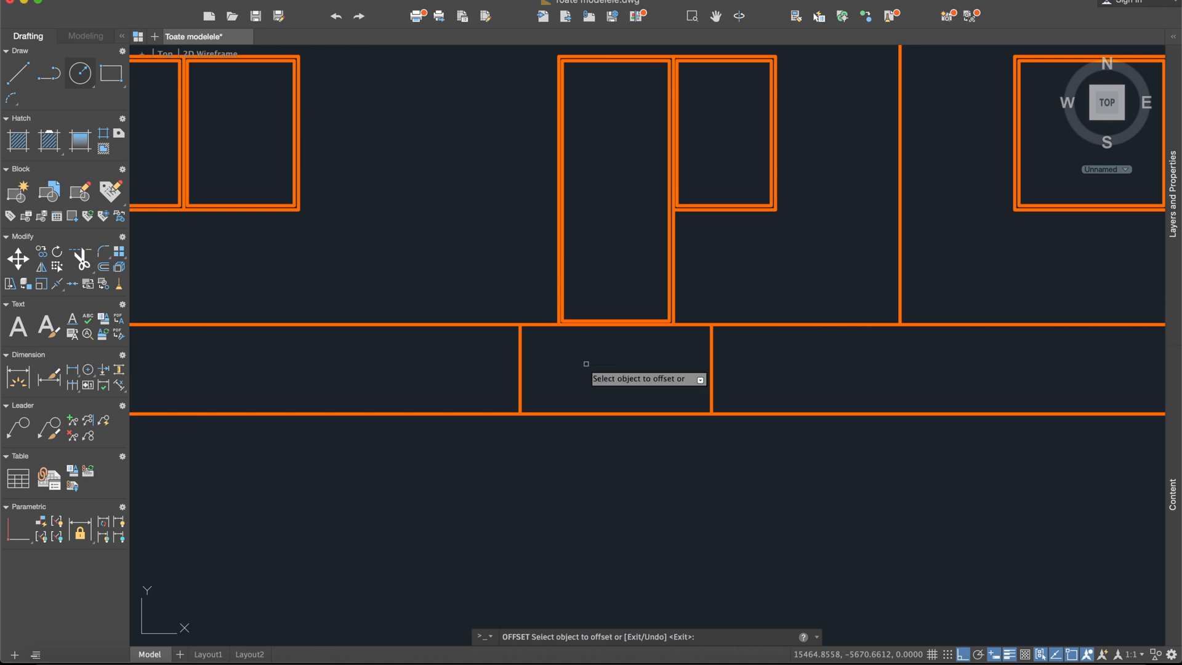
{"action": "left_click", "coordinate": [520, 370]}
{"action": "left_click", "coordinate": [491, 365]}
{"action": "left_click", "coordinate": [712, 391]}
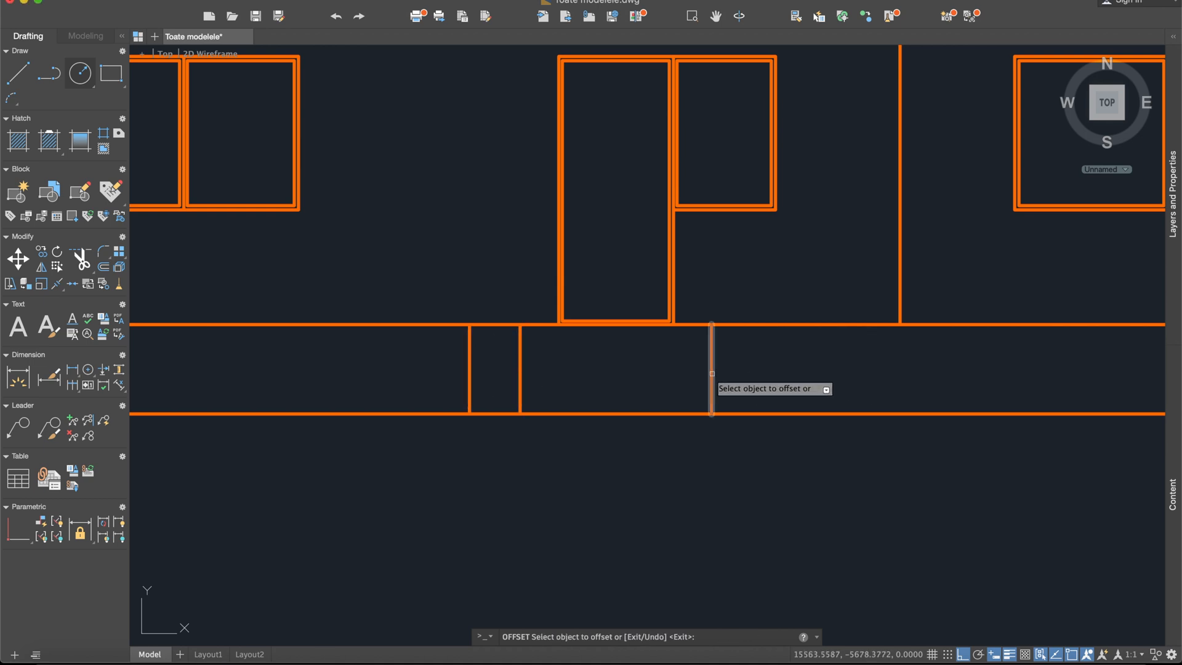
{"action": "left_click", "coordinate": [745, 374]}
{"action": "key", "text": "Escape"}
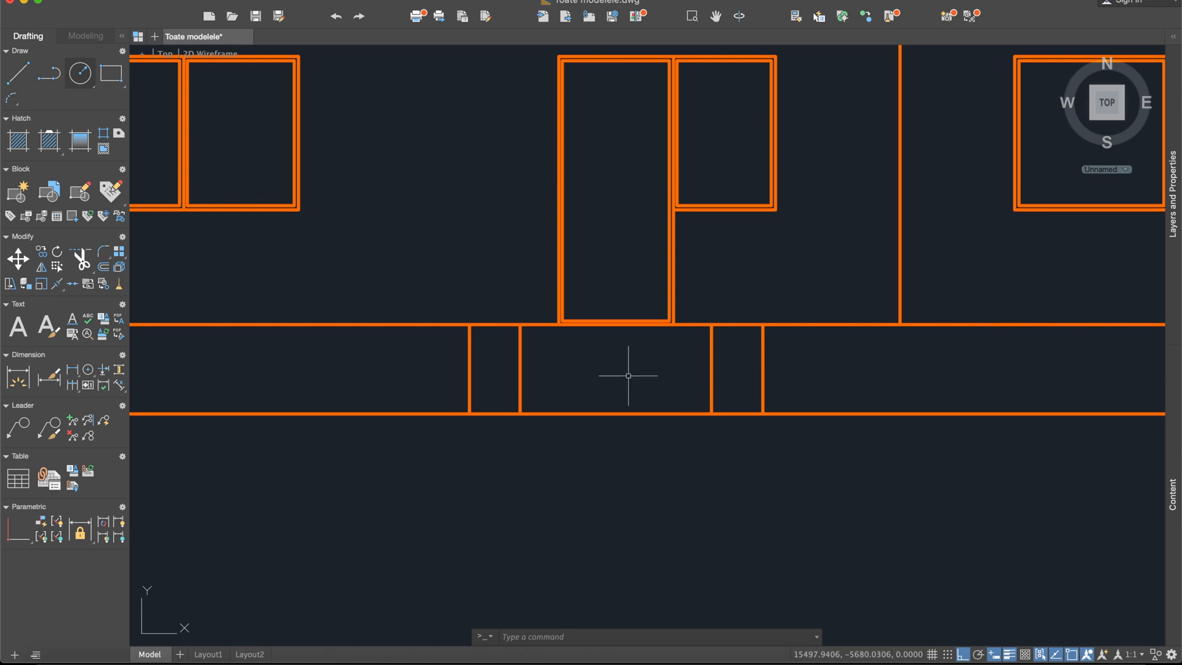
- Draw a horizontal line between the midpoints of the two inner verticals below the entrance door
{"action": "type", "text": "l"}
{"action": "key", "text": "Return"}
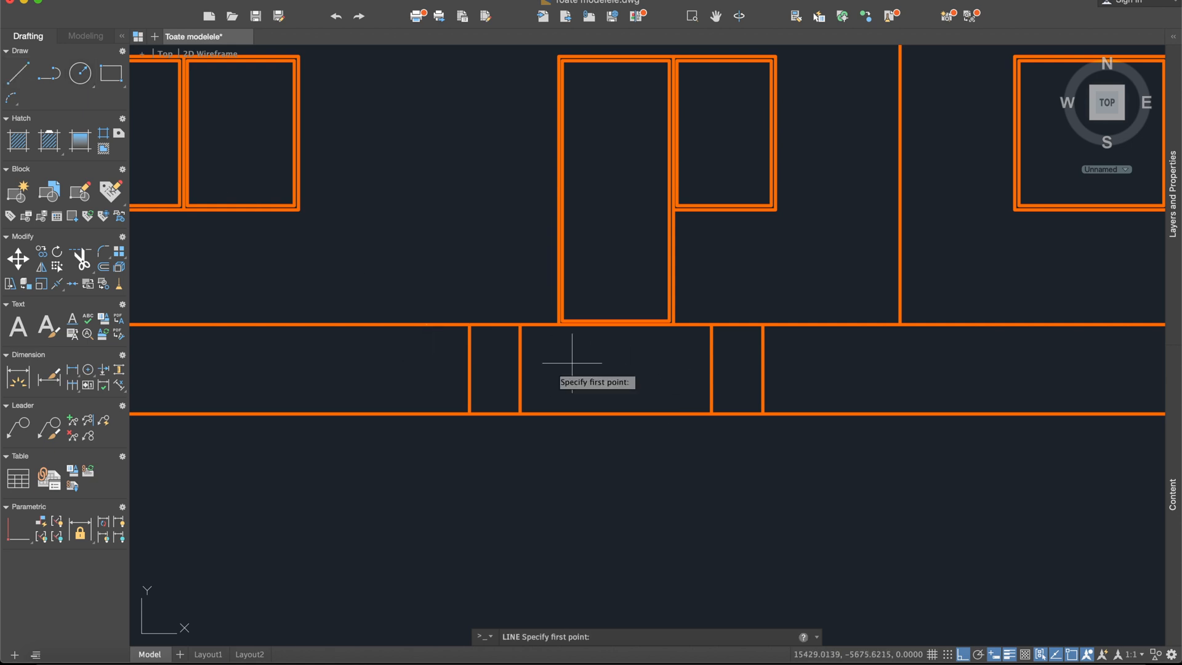
{"action": "scroll", "coordinate": [573, 363], "scroll_direction": "up", "scroll_amount": 2}
{"action": "left_click", "coordinate": [488, 373]}
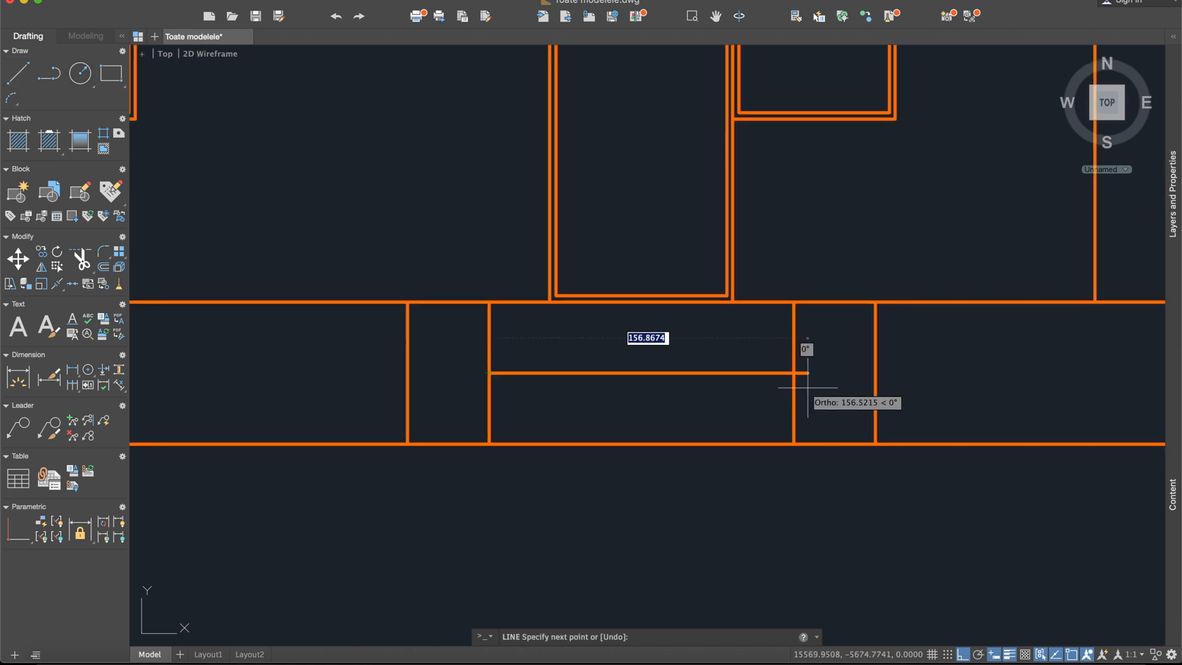
{"action": "left_click", "coordinate": [793, 373]}
{"action": "key", "text": "Return"}
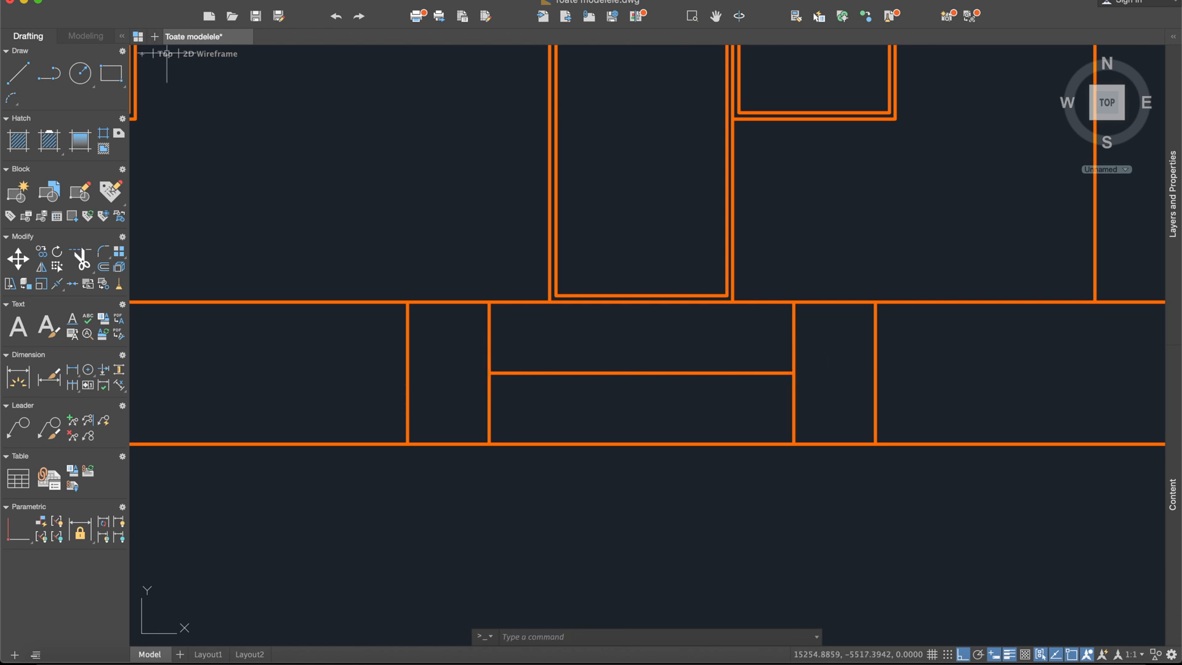
- Measure the height between the floor line and the middle step line below the entrance door
{"action": "type", "text": "dim"}
{"action": "key", "text": "Return"}
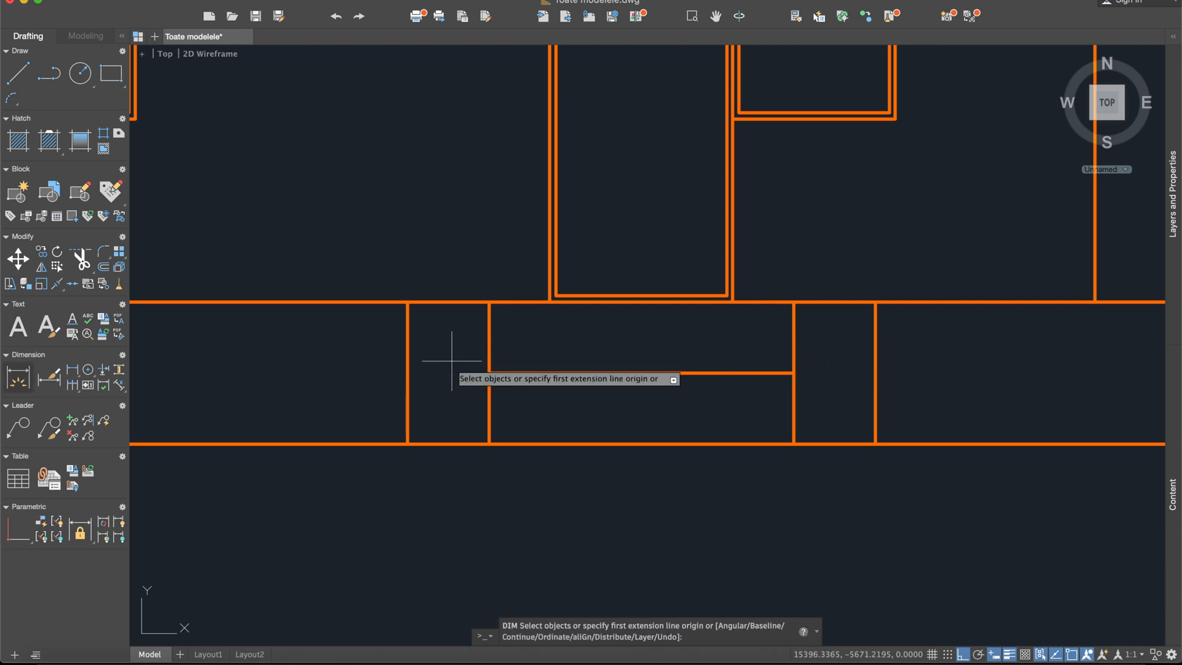
{"action": "left_click", "coordinate": [489, 301]}
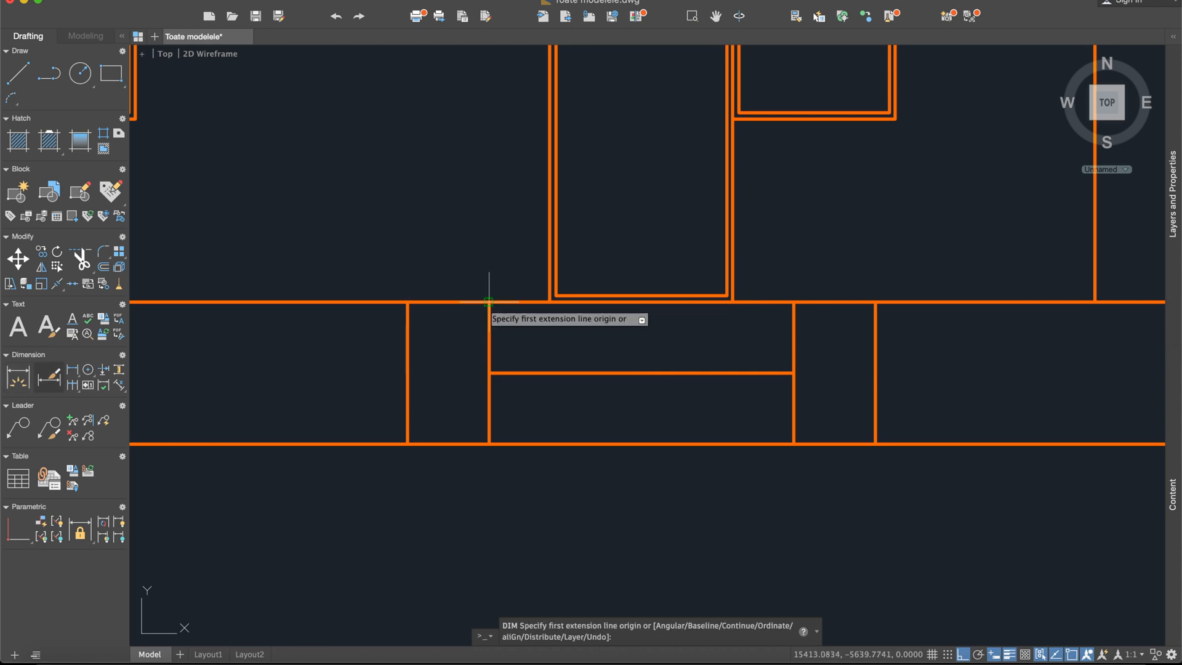
{"action": "left_click", "coordinate": [489, 373]}
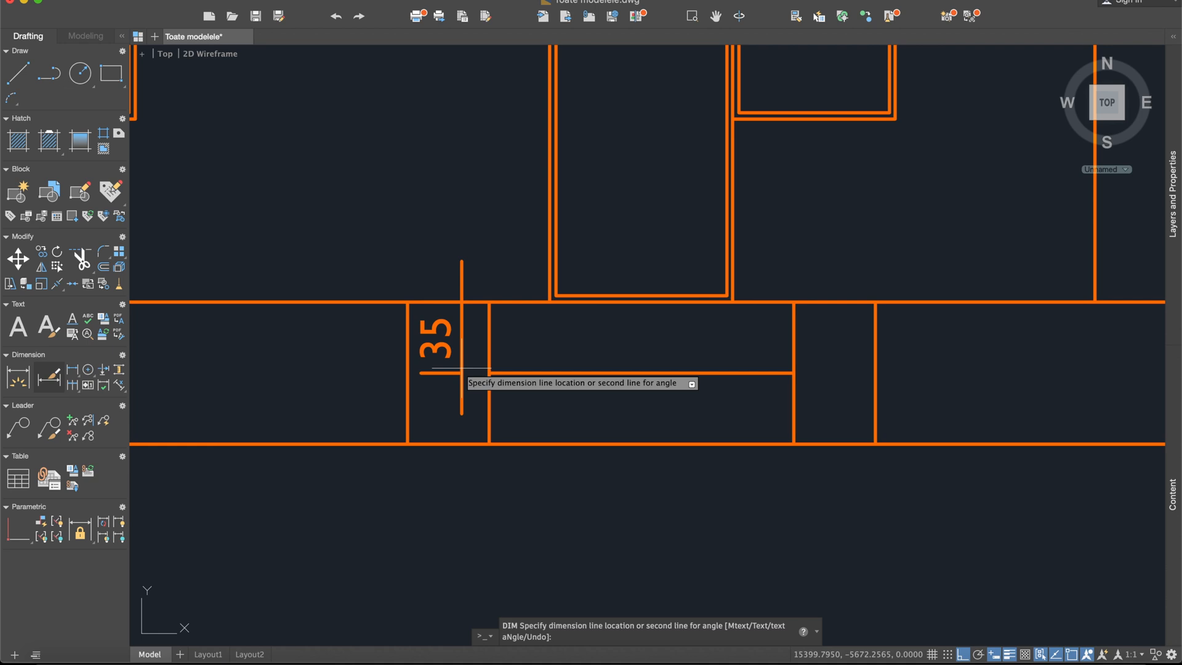
{"action": "key", "text": "Escape"}
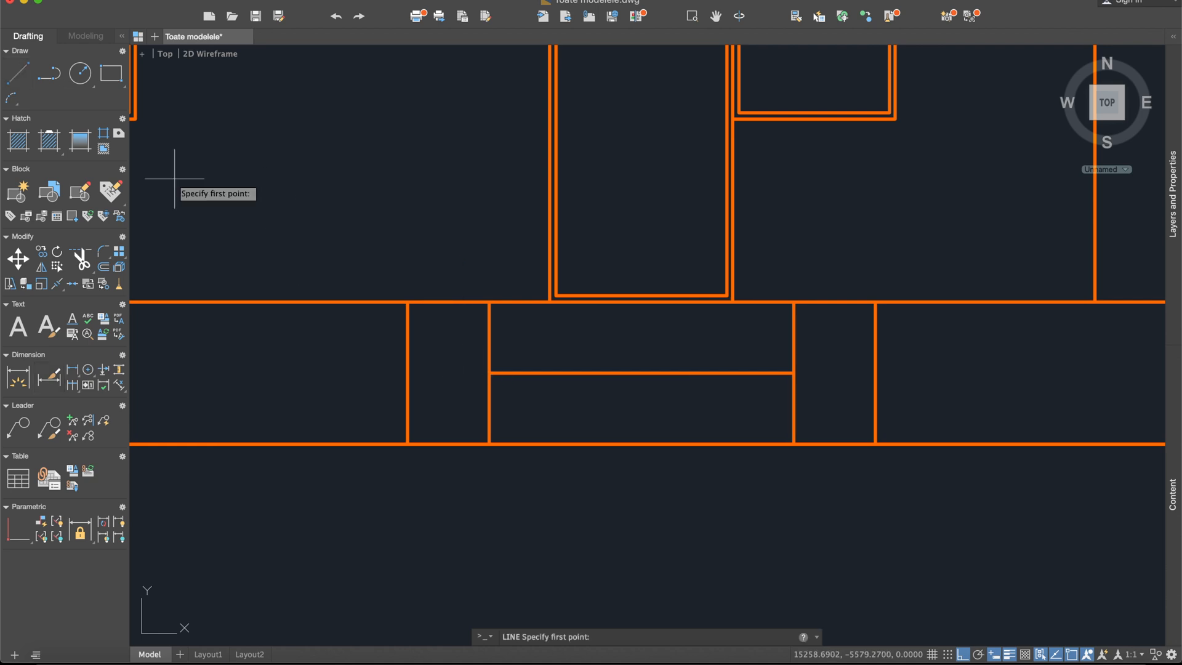
- Offset the middle step line below the entrance door upward by 17.5
{"action": "scroll", "coordinate": [456, 360], "scroll_direction": "up", "scroll_amount": 4}
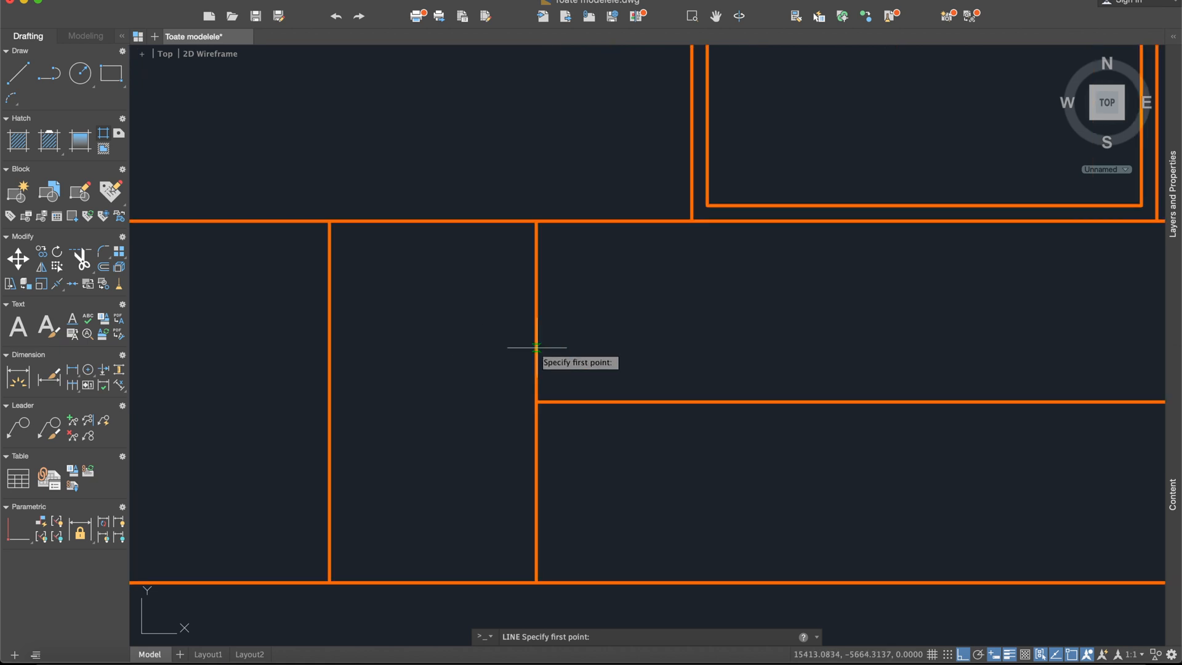
{"action": "key", "text": "Escape"}
{"action": "type", "text": "off"}
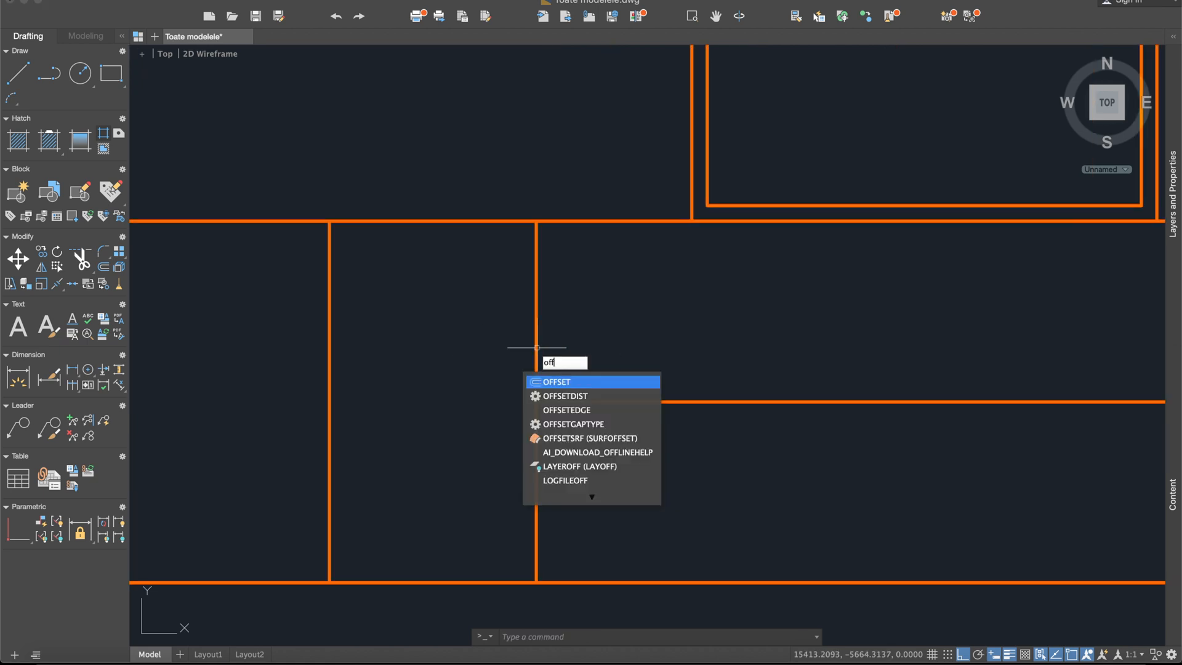
{"action": "key", "text": "Return"}
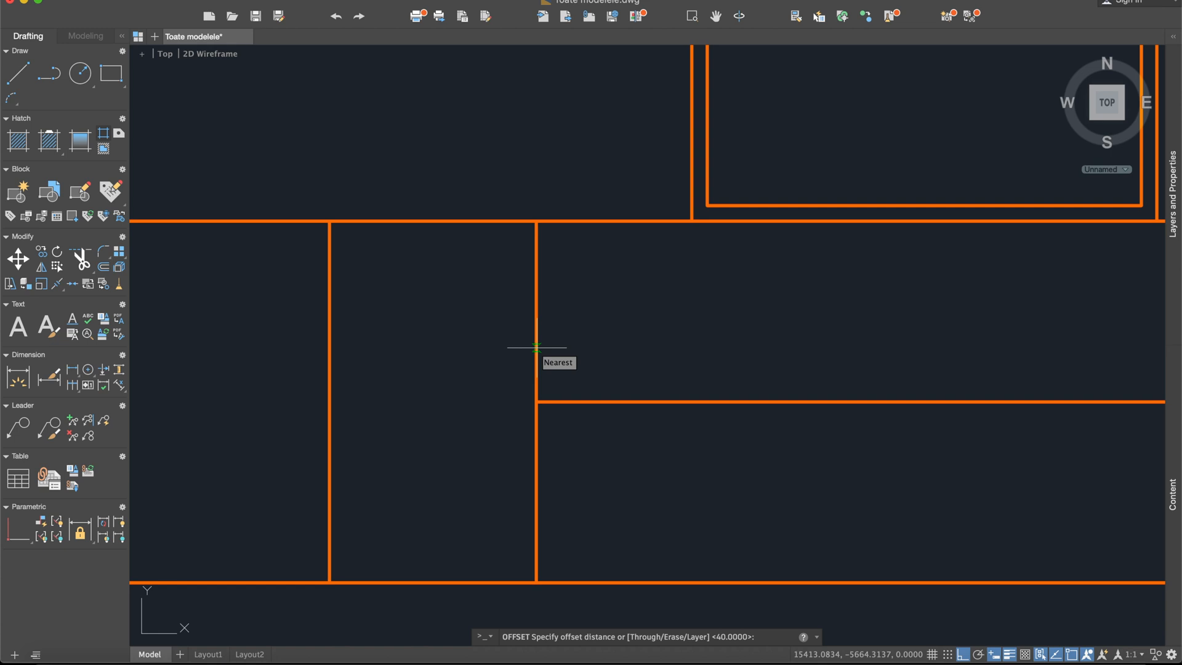
{"action": "type", "text": "17."}
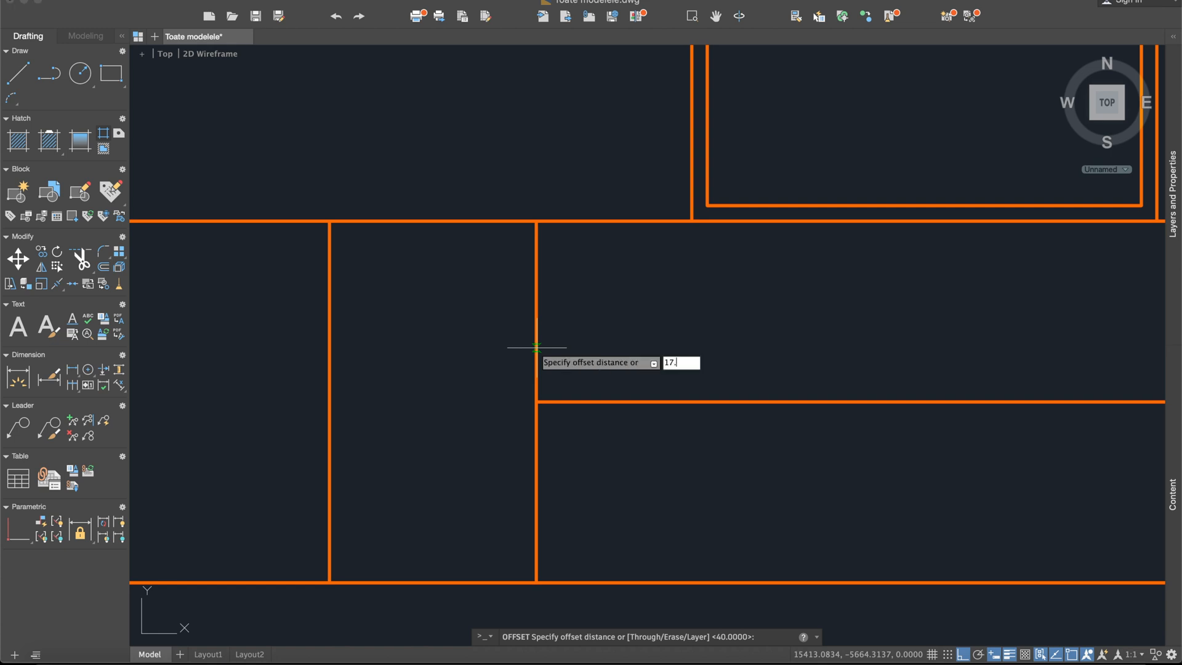
{"action": "type", "text": "5"}
{"action": "key", "text": "Return"}
{"action": "left_click", "coordinate": [632, 402]}
{"action": "left_click", "coordinate": [642, 382]}
{"action": "key", "text": "Return"}
- Offset the middle step line below the entrance door downward by 17.5
{"action": "type", "text": "off"}
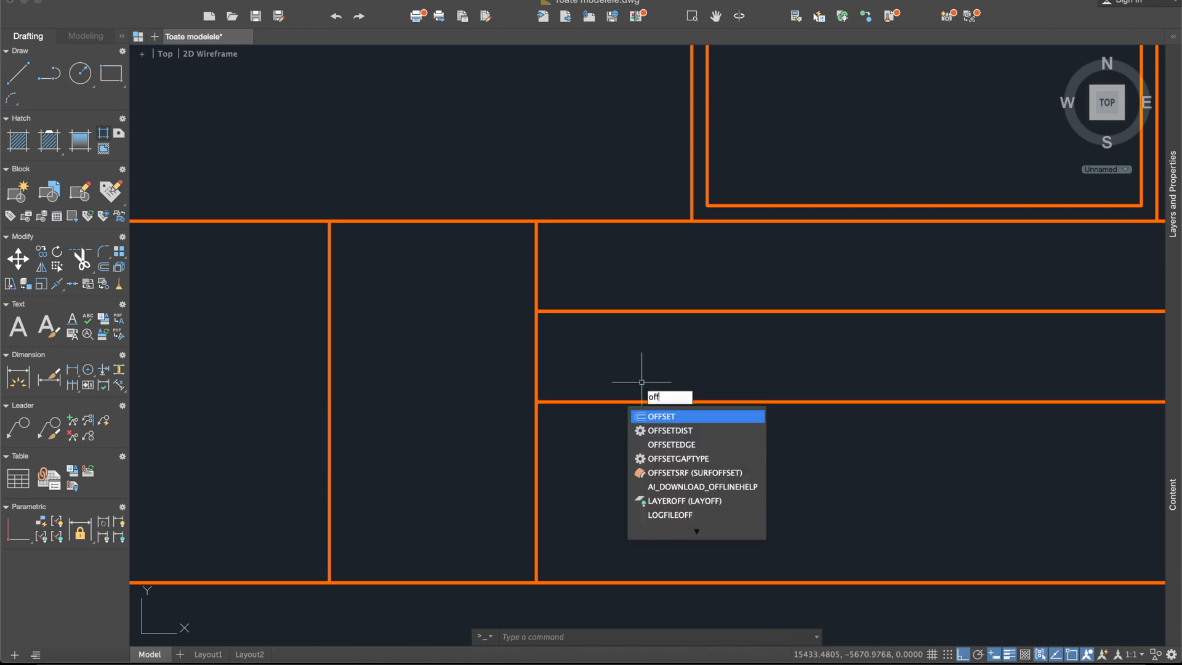
{"action": "key", "text": "Return"}
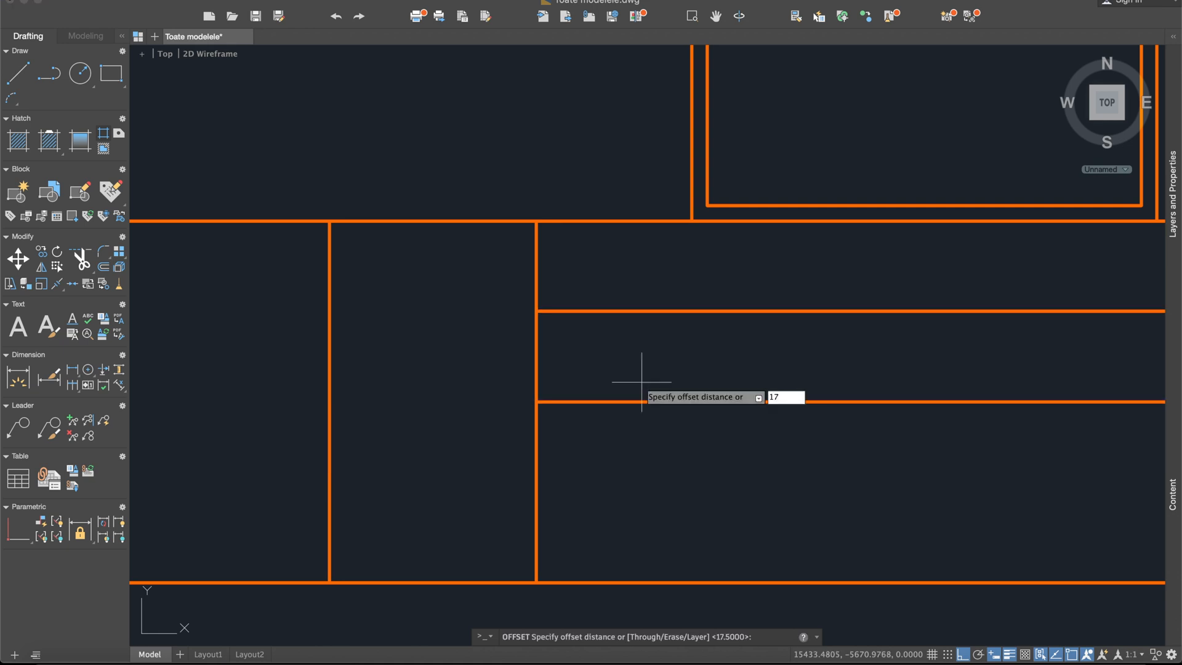
{"action": "type", "text": "17.5"}
{"action": "key", "text": "Return"}
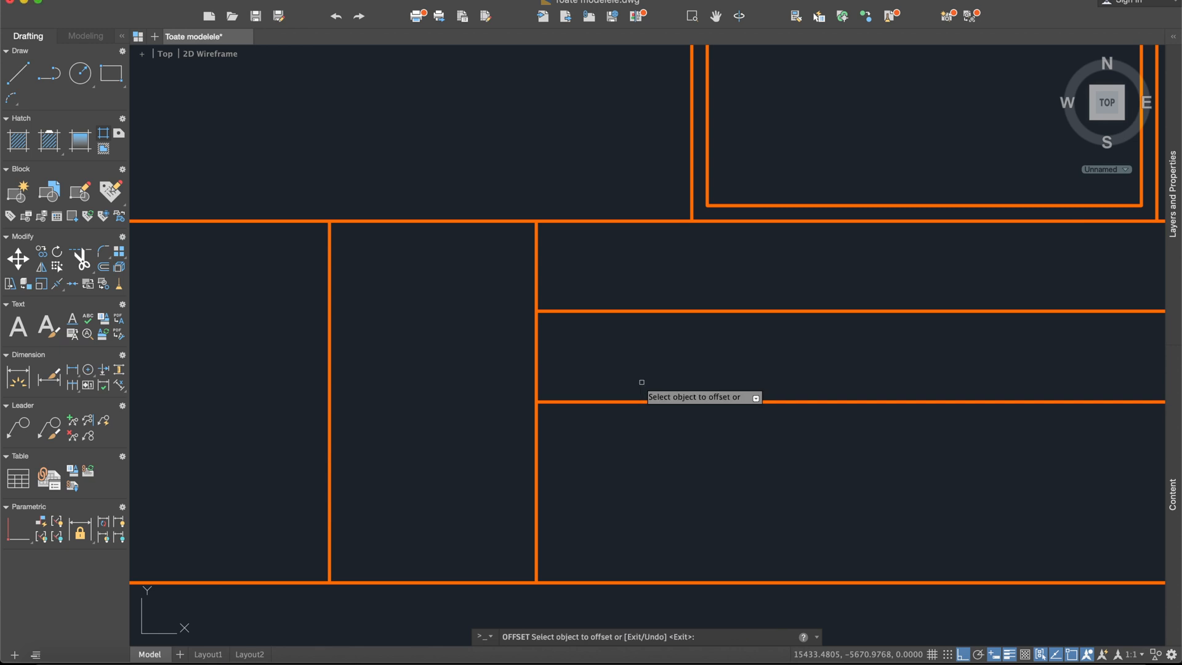
{"action": "left_click", "coordinate": [653, 402]}
{"action": "left_click", "coordinate": [661, 465]}
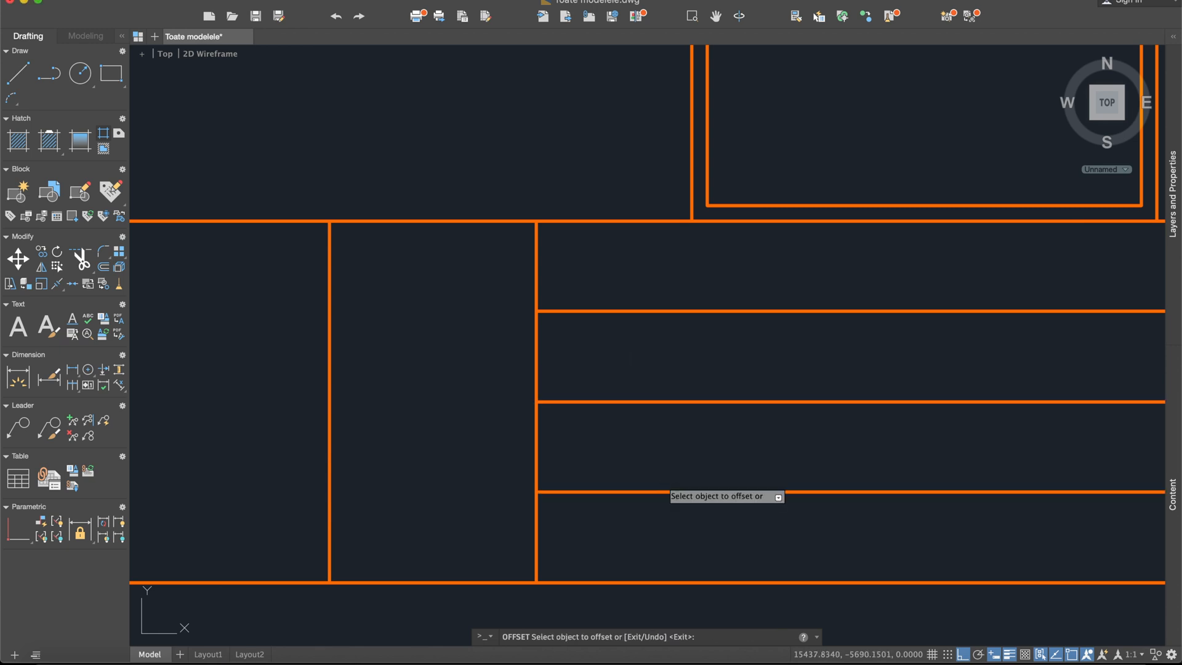
{"action": "key", "text": "Return"}
- Offset the facade's ground line downward by 30
{"action": "scroll", "coordinate": [665, 480], "scroll_direction": "down", "scroll_amount": 5}
{"action": "middle_click_drag", "start_coordinate": [818, 501], "coordinate": [668, 433]}
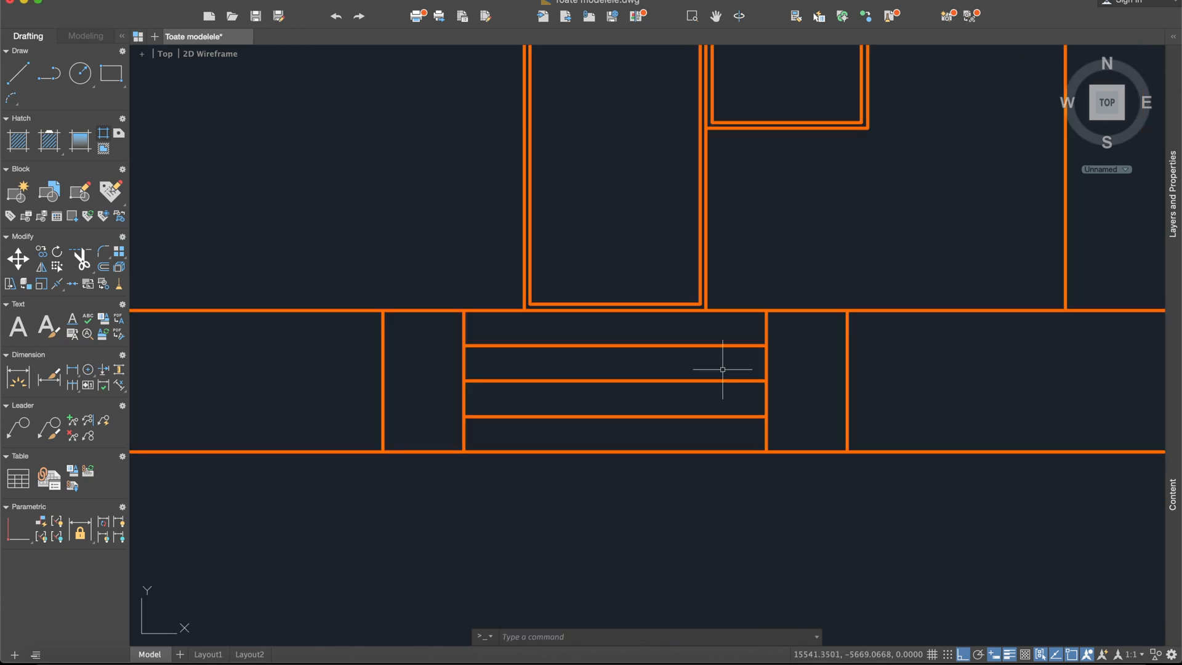
{"action": "scroll", "coordinate": [715, 370], "scroll_direction": "down", "scroll_amount": 2}
{"action": "middle_click_drag", "start_coordinate": [784, 362], "coordinate": [677, 439]}
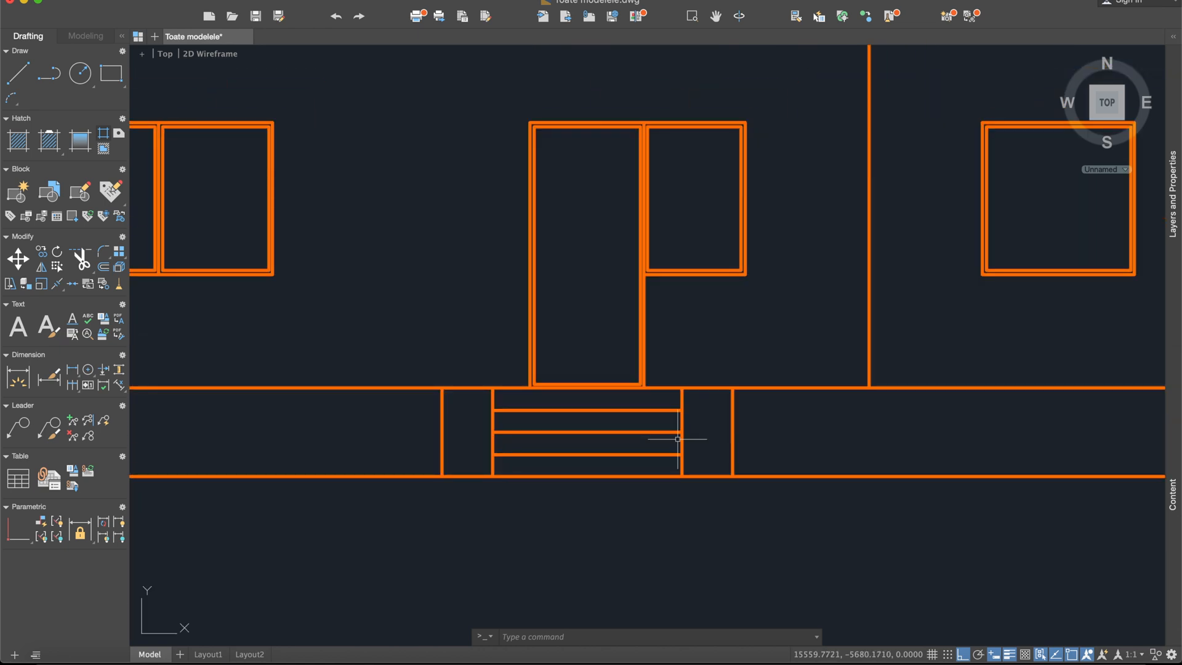
{"action": "scroll", "coordinate": [444, 431], "scroll_direction": "down", "scroll_amount": 3}
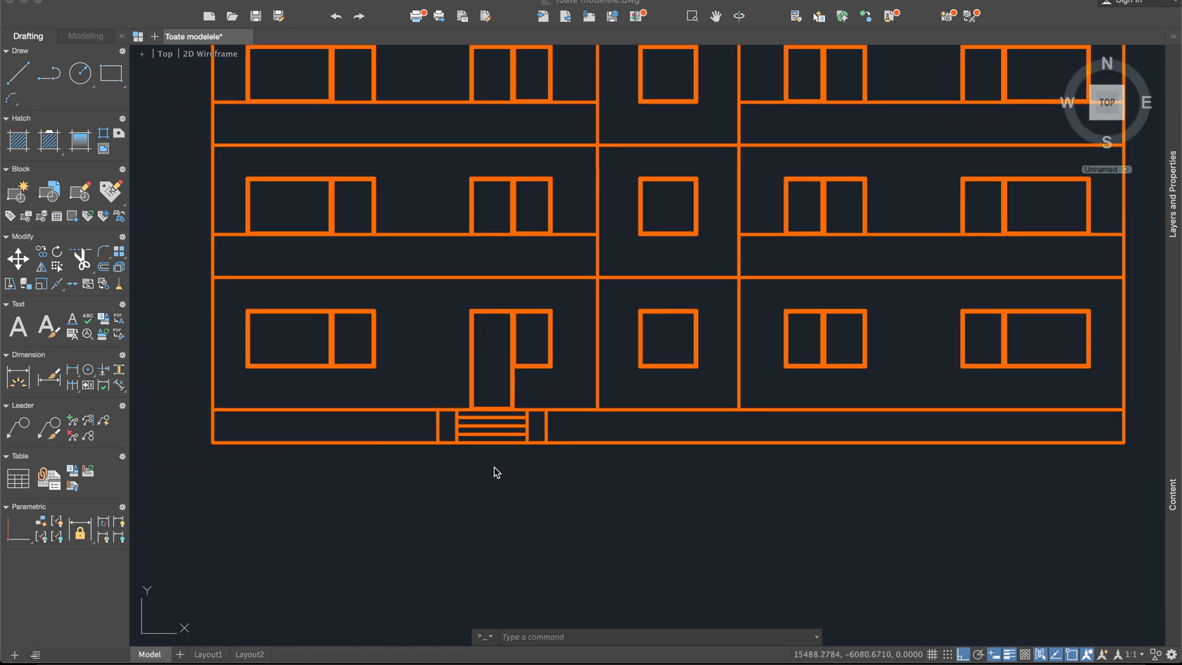
{"action": "middle_click_drag", "start_coordinate": [493, 473], "coordinate": [495, 452]}
{"action": "left_click", "coordinate": [495, 463]}
{"action": "left_click", "coordinate": [501, 471]}
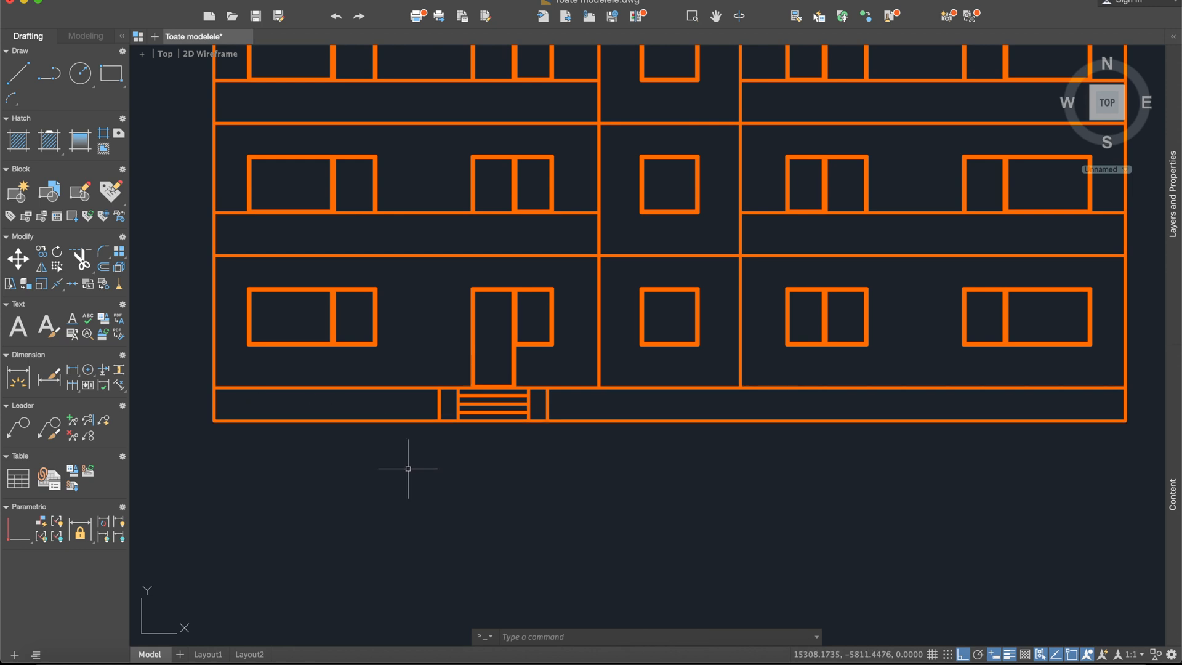
{"action": "type", "text": "off"}
{"action": "key", "text": "Return"}
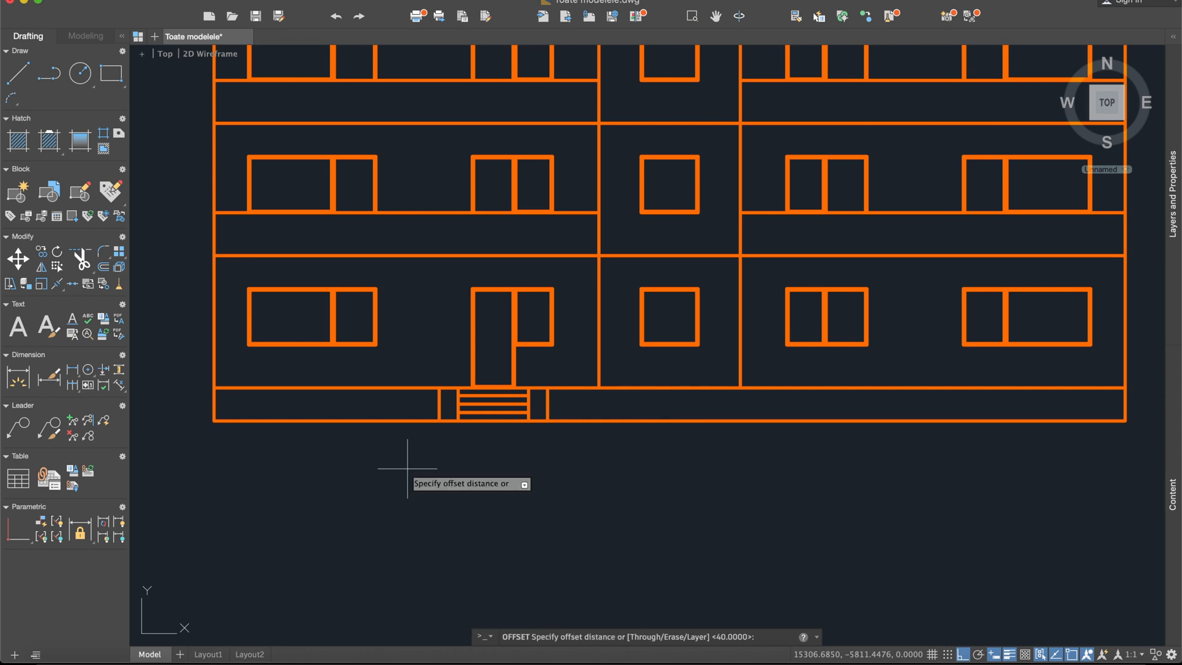
{"action": "key", "text": "Return"}
{"action": "left_click", "coordinate": [388, 422]}
{"action": "left_click", "coordinate": [379, 448]}
{"action": "key", "text": "Escape"}
{"action": "scroll", "coordinate": [243, 436], "scroll_direction": "up", "scroll_amount": 4}
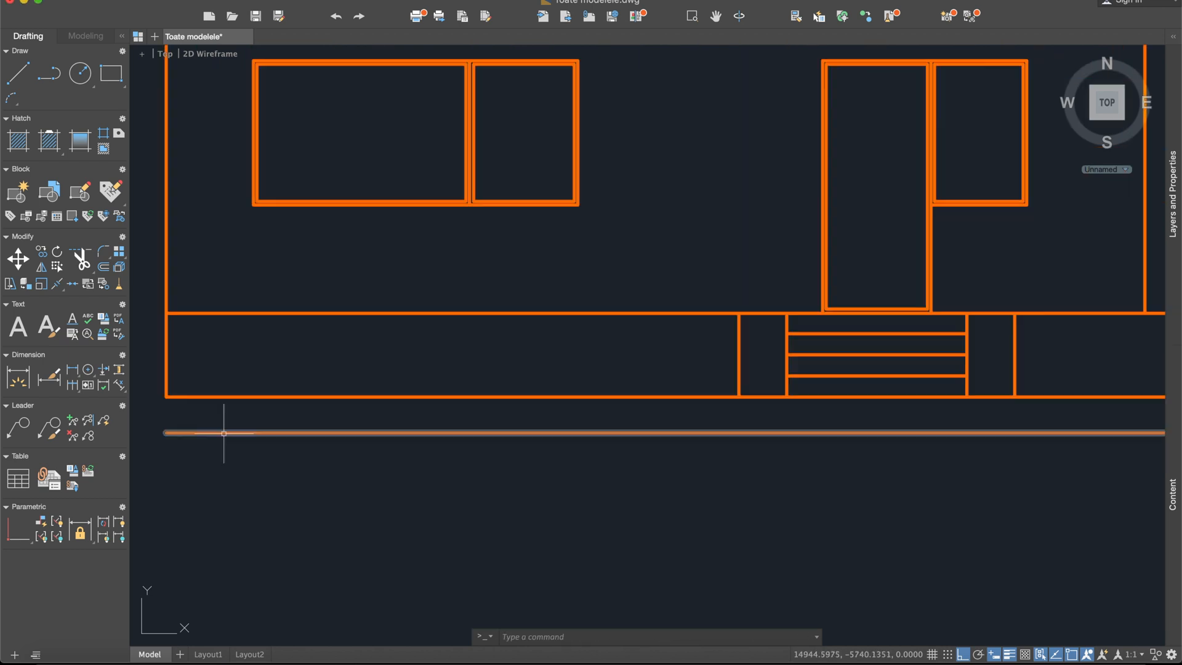
- Close the left and right ends of the strip below the ground line with short vertical lines
{"action": "left_click", "coordinate": [18, 73]}
{"action": "left_click", "coordinate": [167, 397]}
{"action": "left_click", "coordinate": [167, 434]}
{"action": "key", "text": "Escape"}
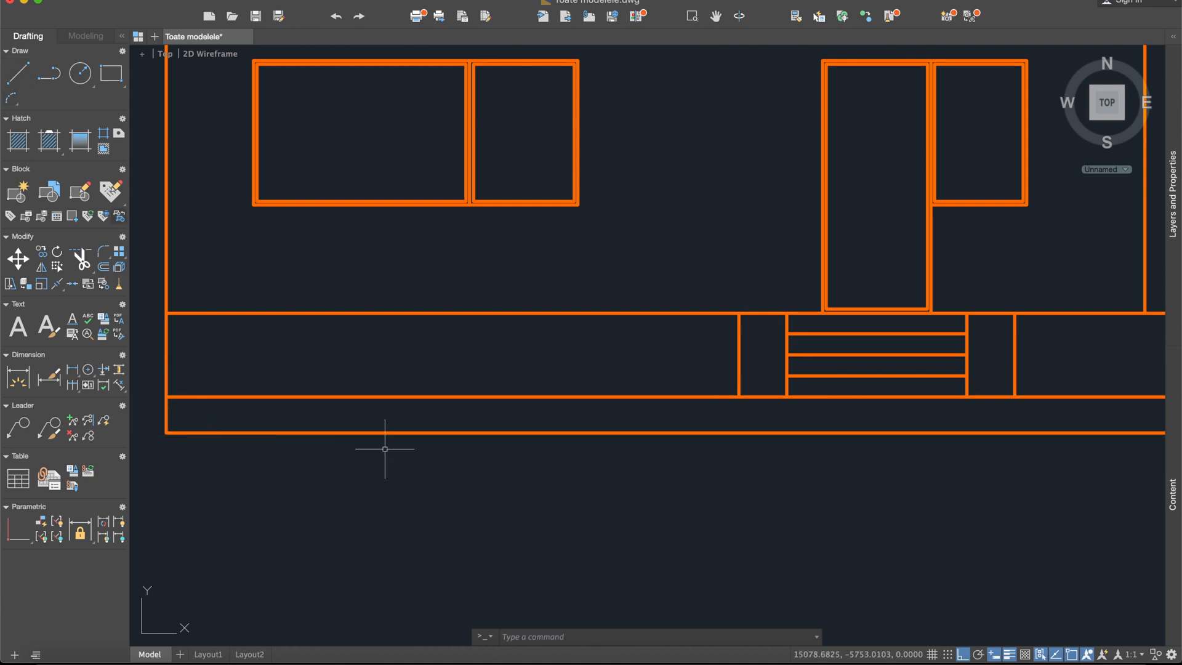
{"action": "key", "text": "space"}
{"action": "scroll", "coordinate": [492, 345], "scroll_direction": "down", "scroll_amount": 5}
{"action": "scroll", "coordinate": [845, 298], "scroll_direction": "up", "scroll_amount": 6}
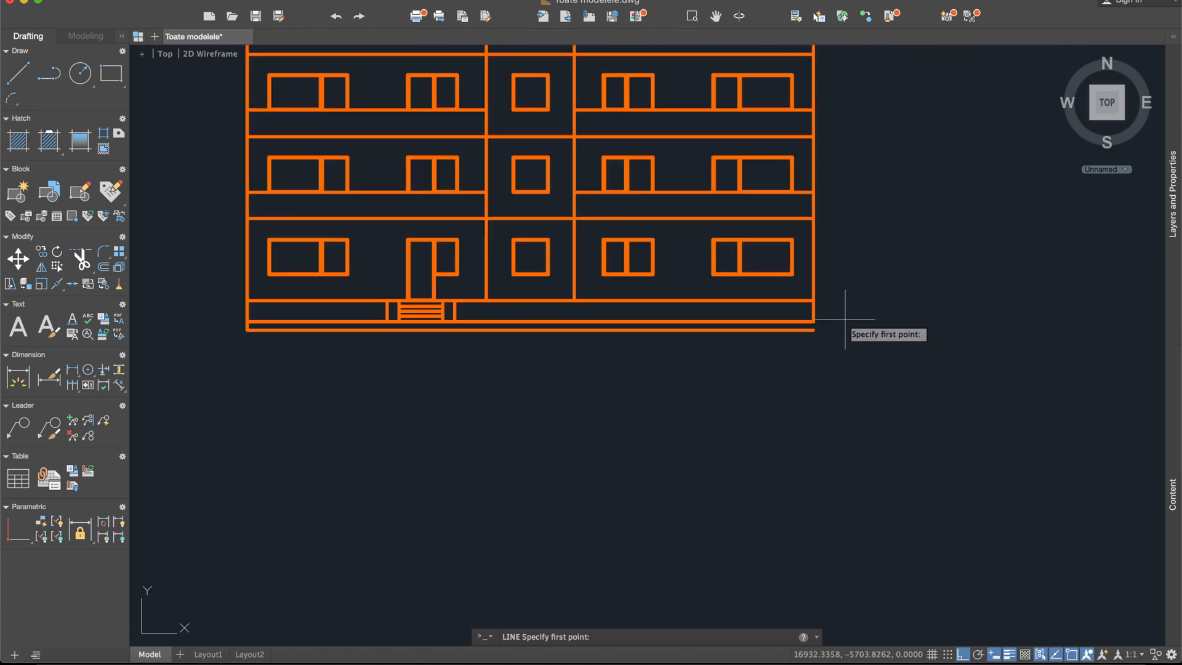
{"action": "left_click", "coordinate": [763, 321]}
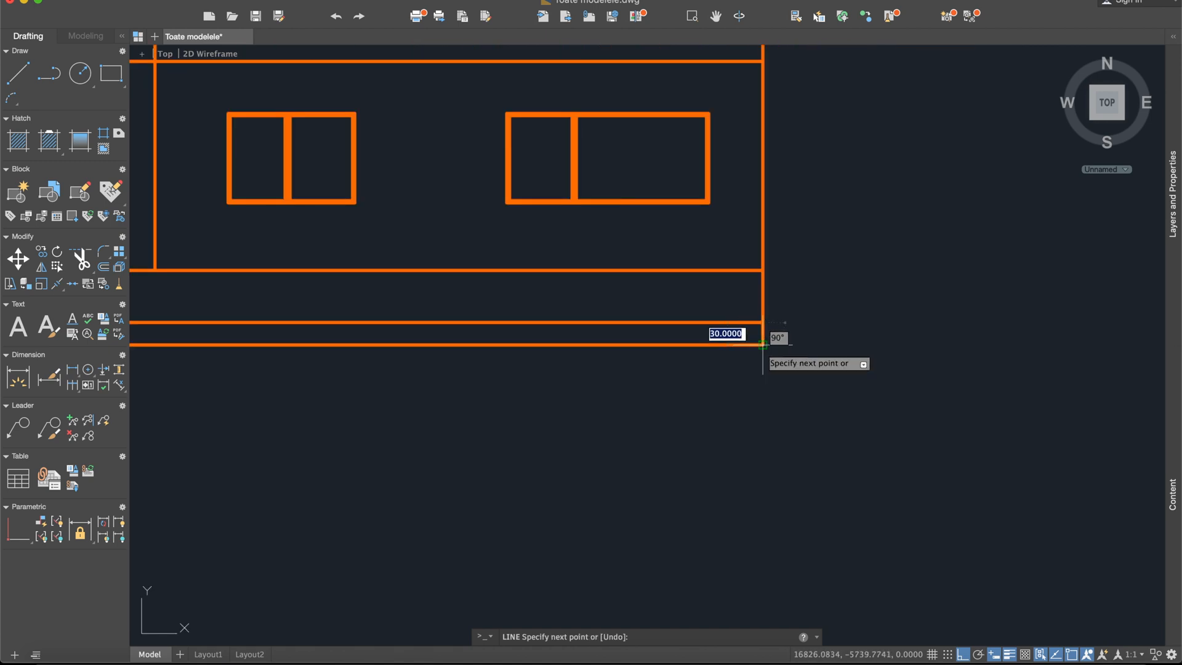
{"action": "left_click", "coordinate": [762, 345]}
{"action": "key", "text": "Escape"}
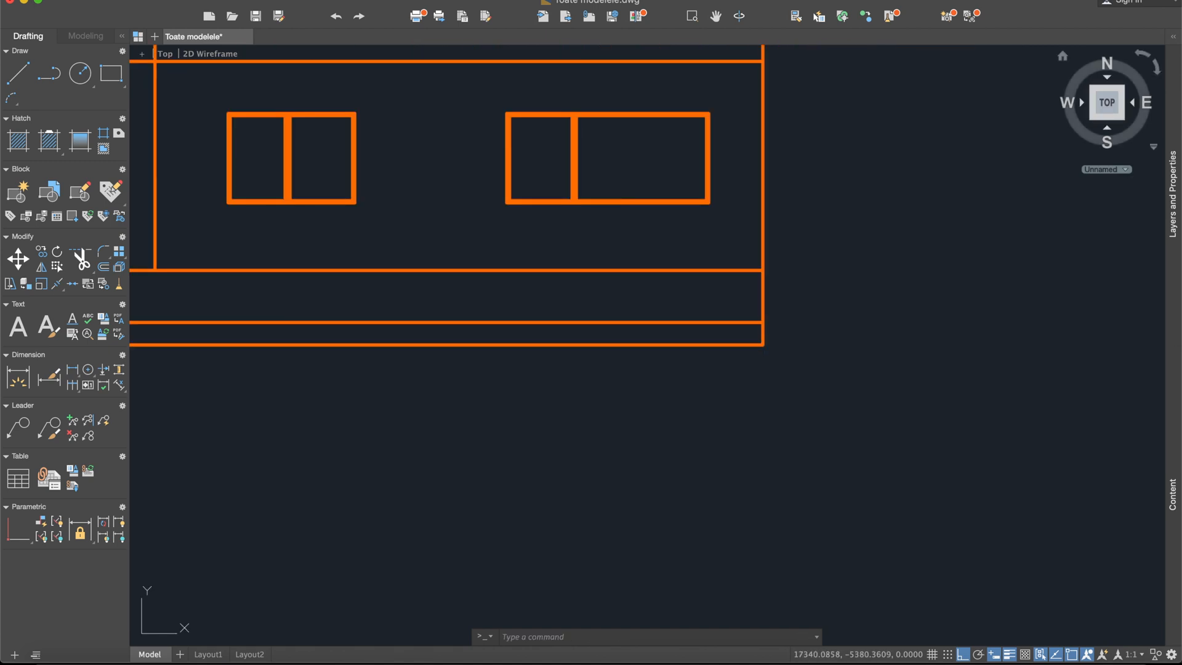
- Make layer 0 the current layer
{"action": "left_click", "coordinate": [1173, 36]}
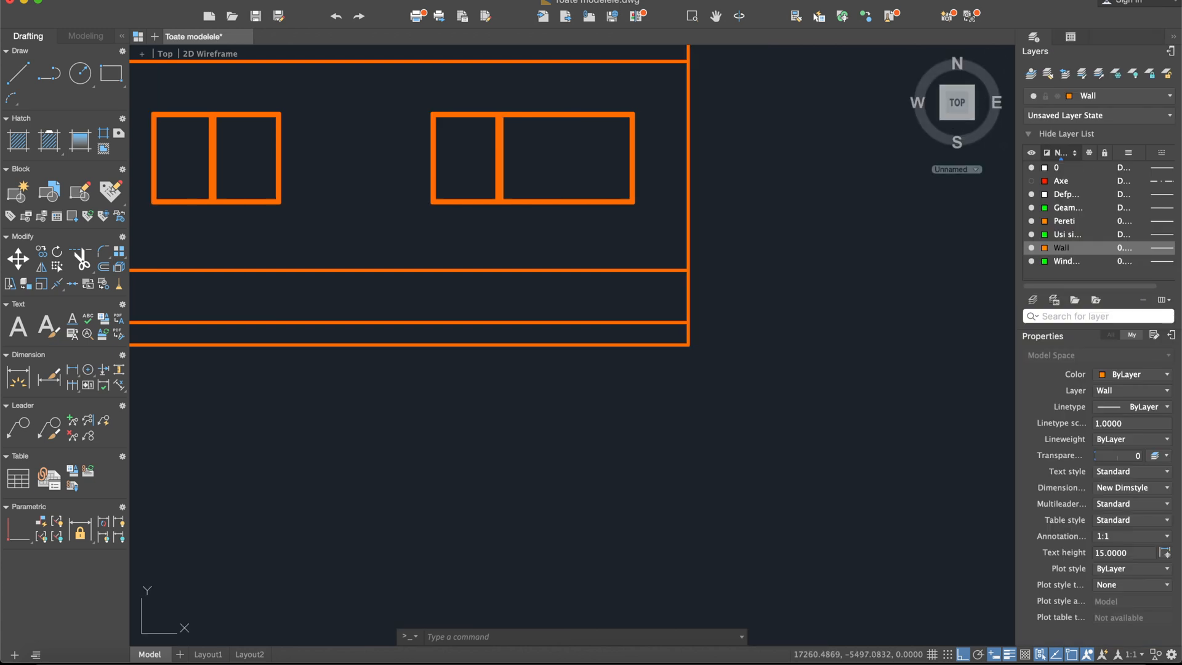
{"action": "double_click", "coordinate": [1059, 167]}
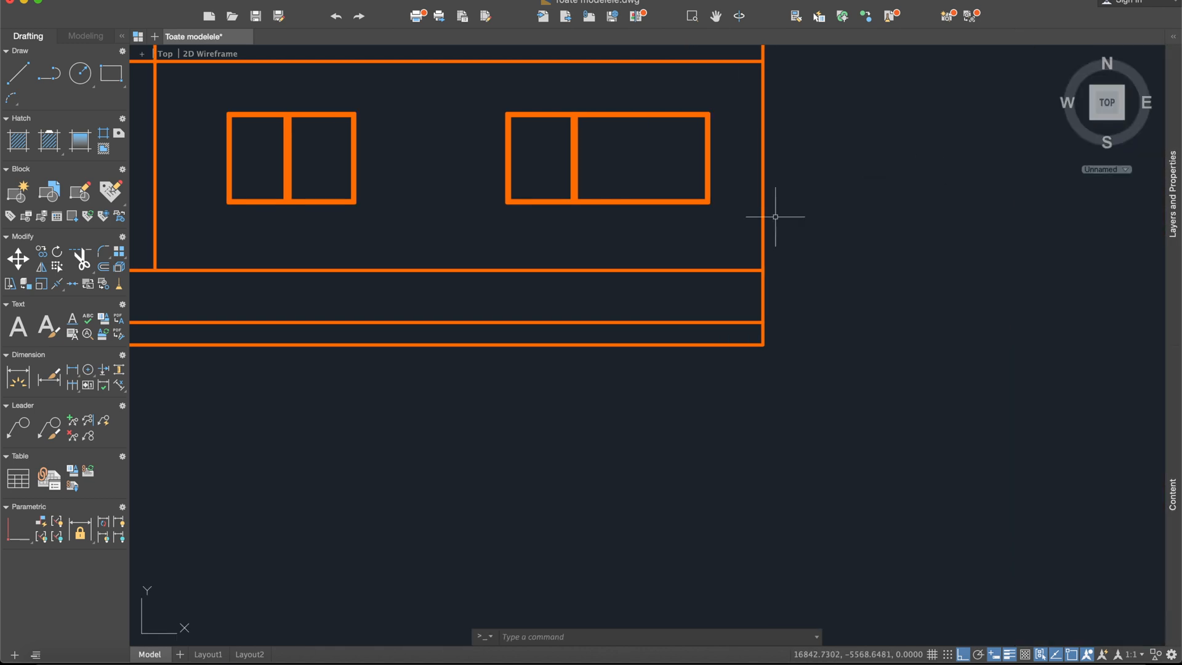
{"action": "middle_click_drag", "start_coordinate": [669, 233], "coordinate": [944, 255]}
{"action": "middle_click_drag", "start_coordinate": [512, 285], "coordinate": [690, 285]}
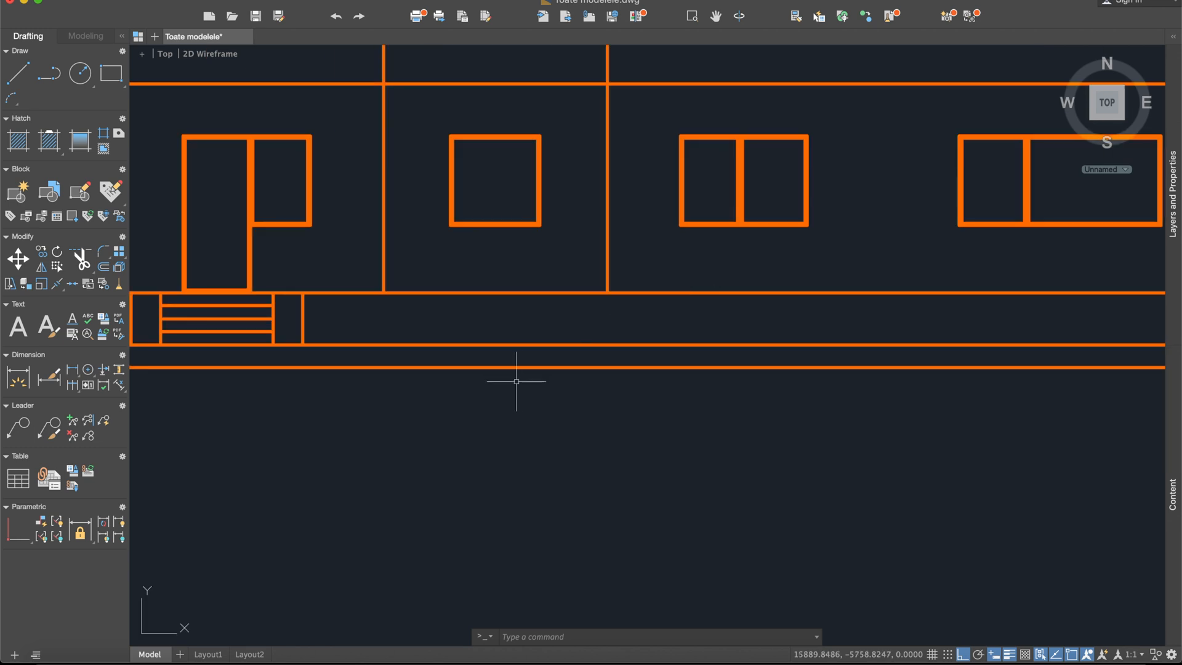
- Hatch the strip below the ground line with the EARTH pattern at angle 0 and scale 100
{"action": "type", "text": "hat"}
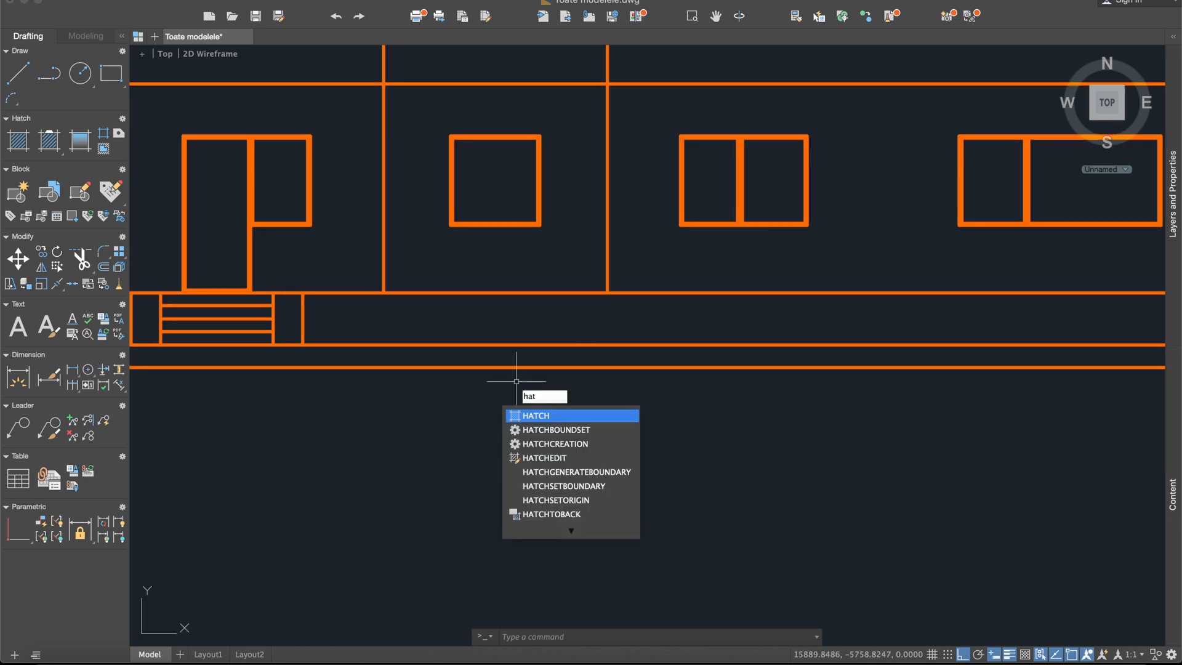
{"action": "key", "text": "Return"}
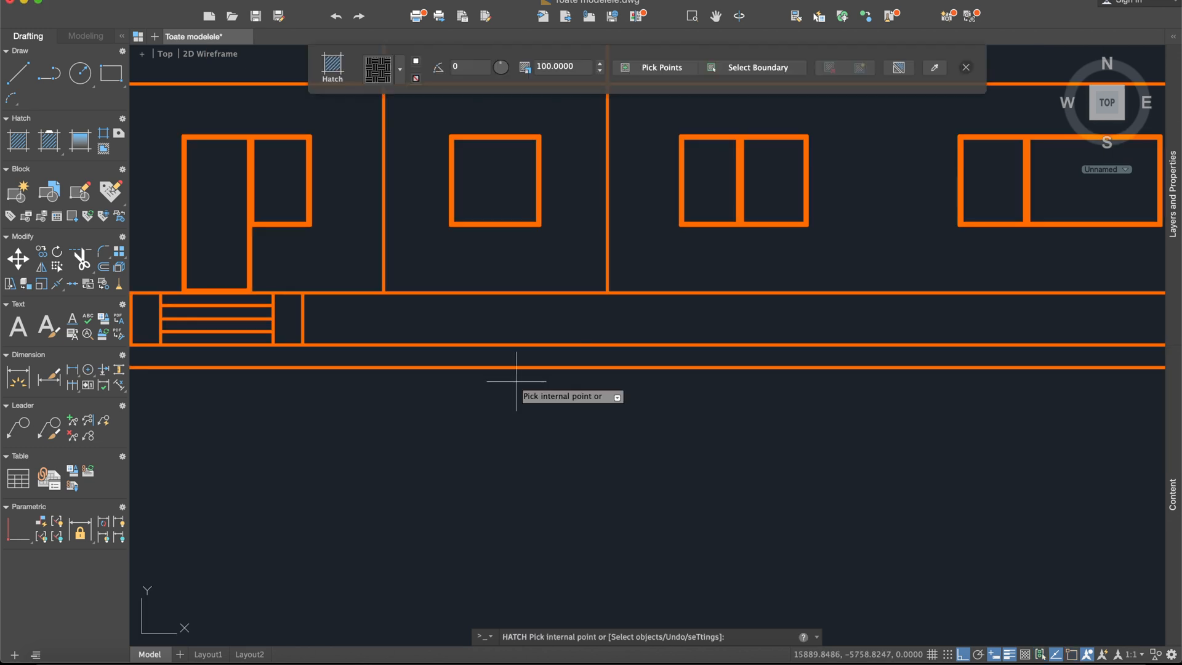
{"action": "left_click", "coordinate": [400, 74]}
{"action": "left_click", "coordinate": [402, 74]}
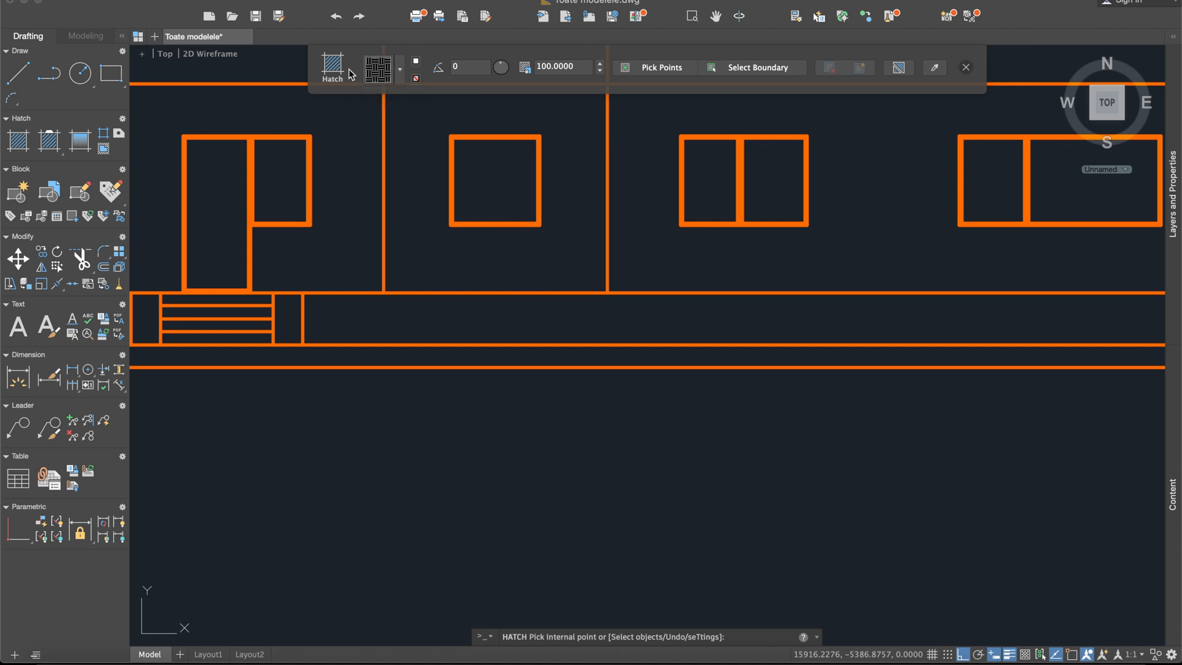
{"action": "left_click", "coordinate": [401, 355]}
{"action": "left_click", "coordinate": [387, 71]}
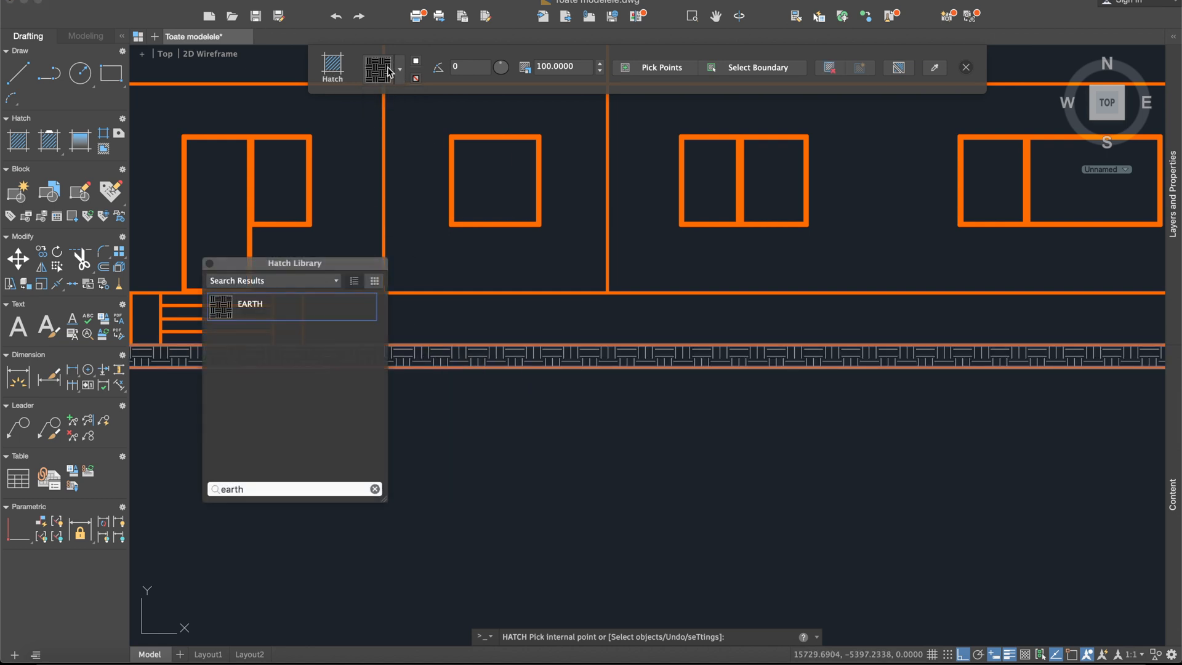
{"action": "left_click", "coordinate": [293, 314]}
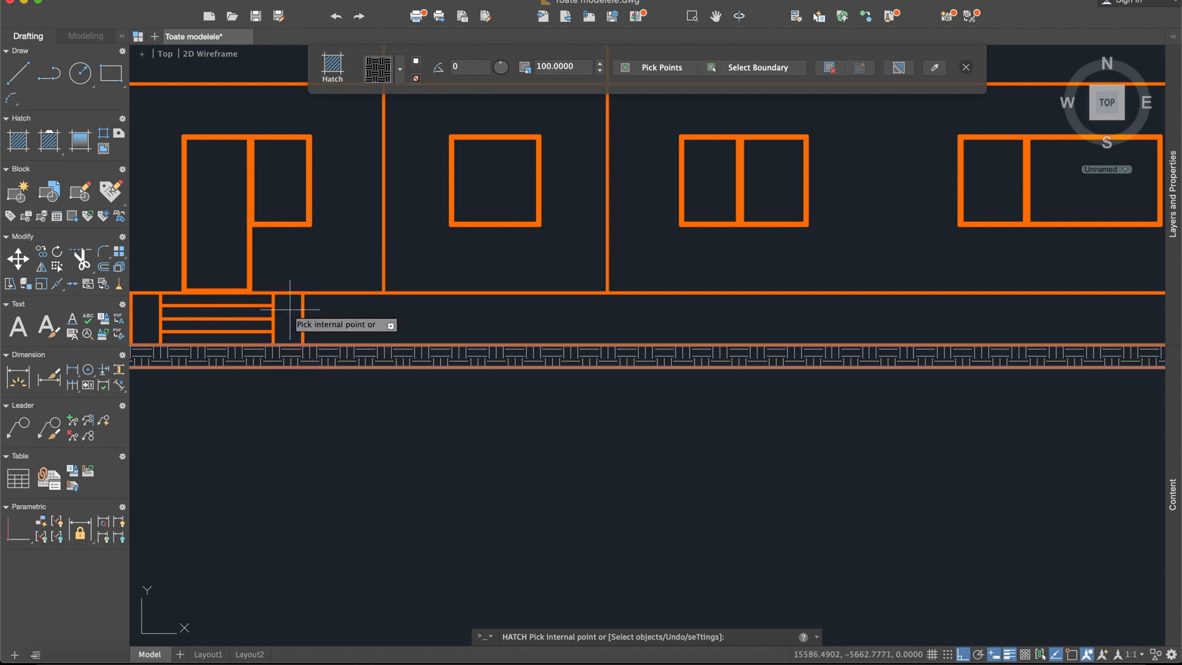
{"action": "scroll", "coordinate": [530, 419], "scroll_direction": "left", "scroll_amount": 5}
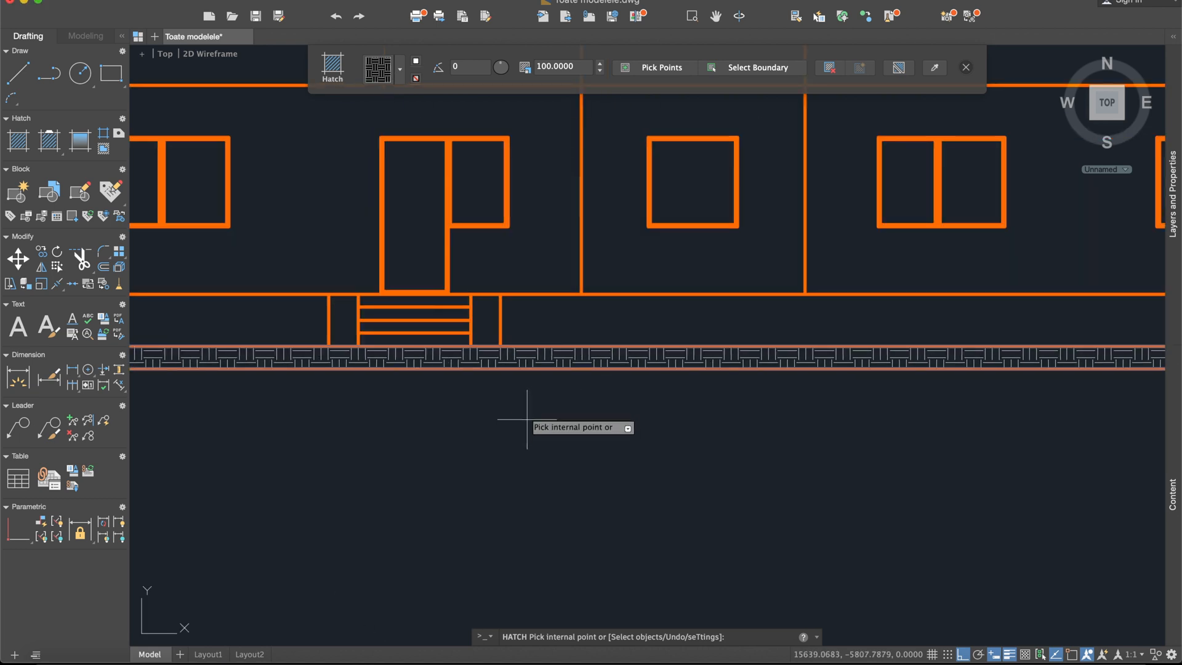
{"action": "key", "text": "Return"}
{"action": "scroll", "coordinate": [414, 383], "scroll_direction": "left", "scroll_amount": 4}
{"action": "scroll", "coordinate": [391, 386], "scroll_direction": "up", "scroll_amount": 3}
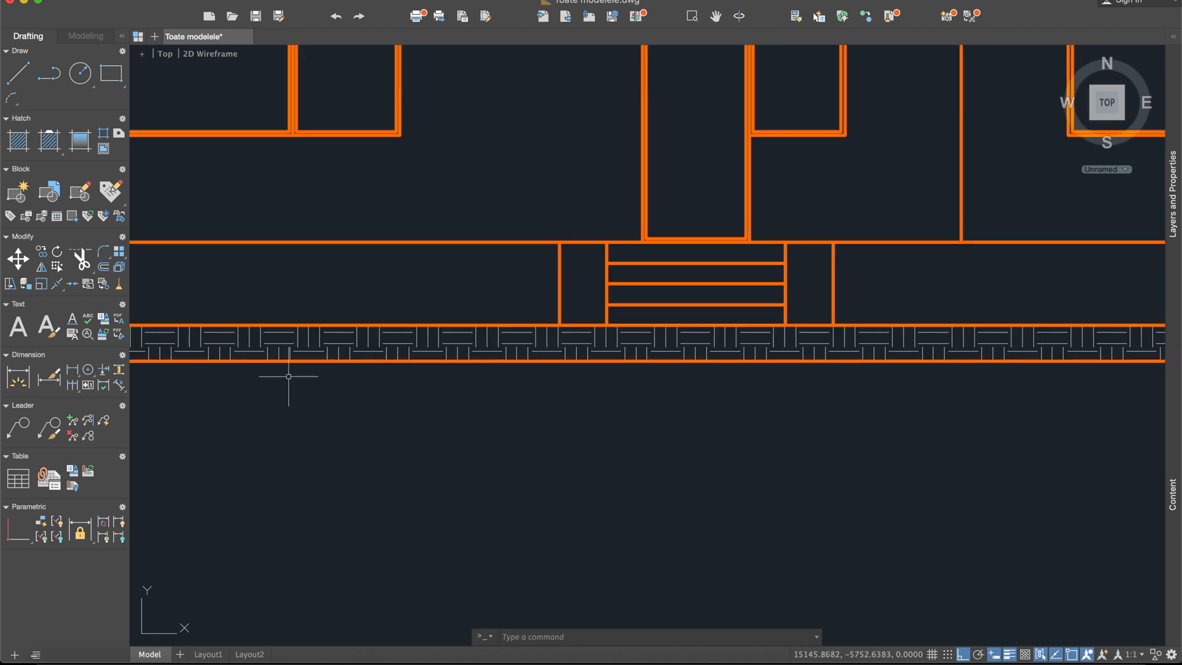
- Check the pattern settings of the hatch in the ground strip
{"action": "scroll", "coordinate": [284, 345], "scroll_direction": "up", "scroll_amount": 5}
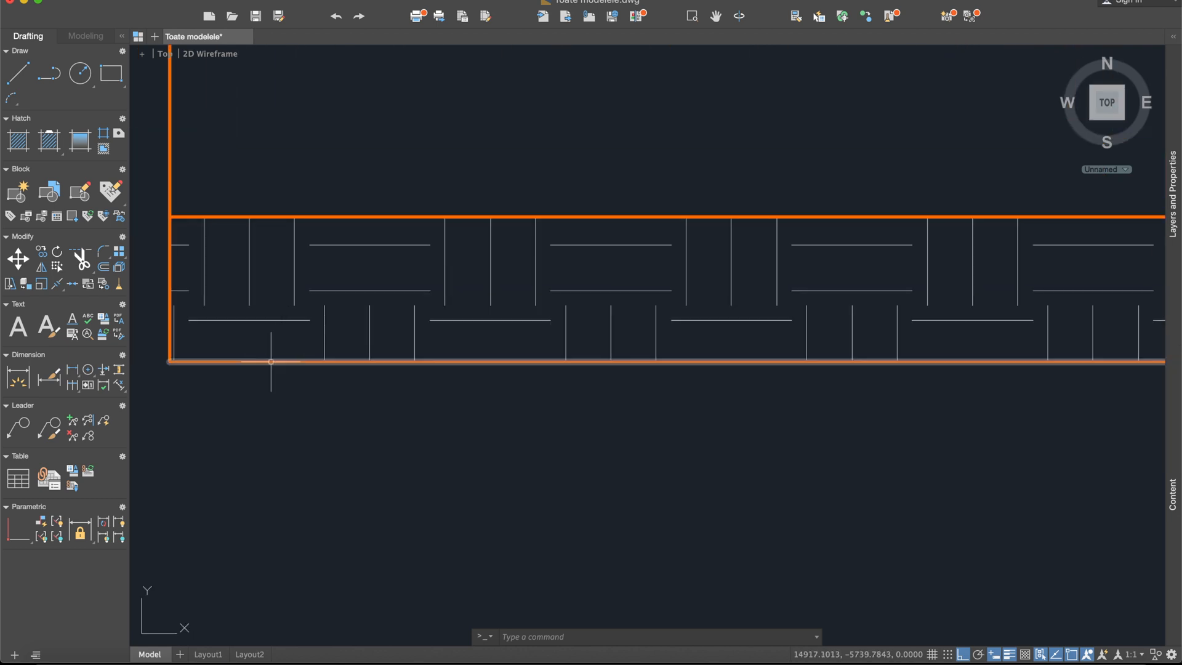
{"action": "scroll", "coordinate": [274, 366], "scroll_direction": "down", "scroll_amount": 6}
{"action": "left_click", "coordinate": [321, 294]}
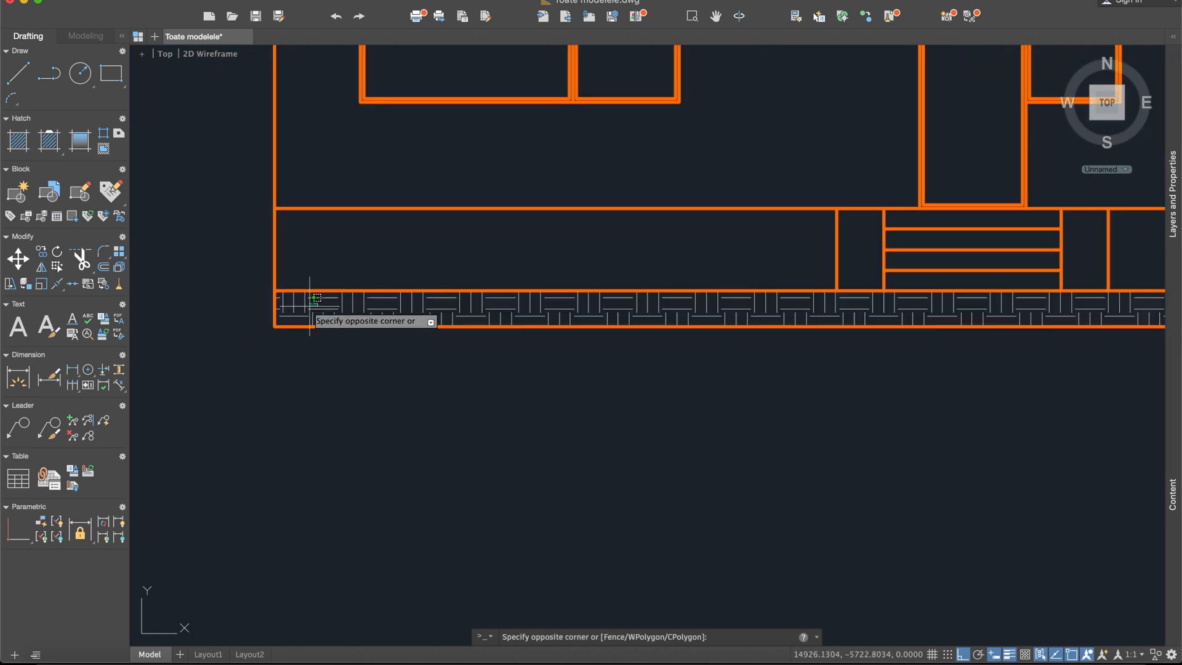
{"action": "left_click", "coordinate": [310, 311]}
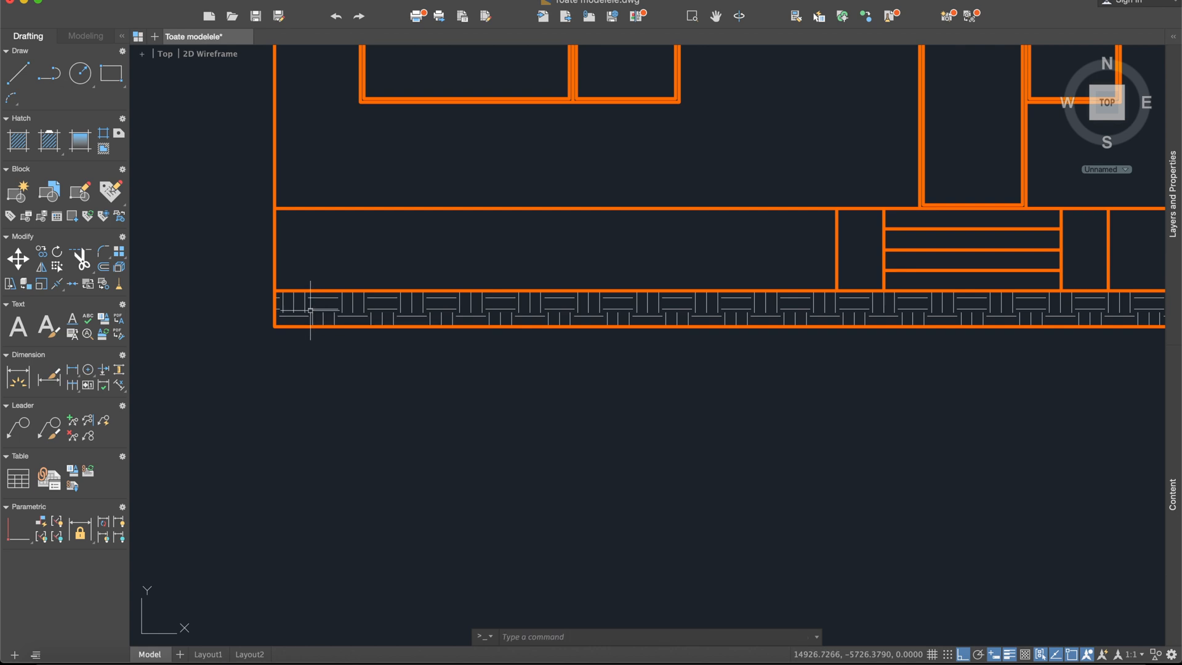
{"action": "double_click", "coordinate": [314, 314]}
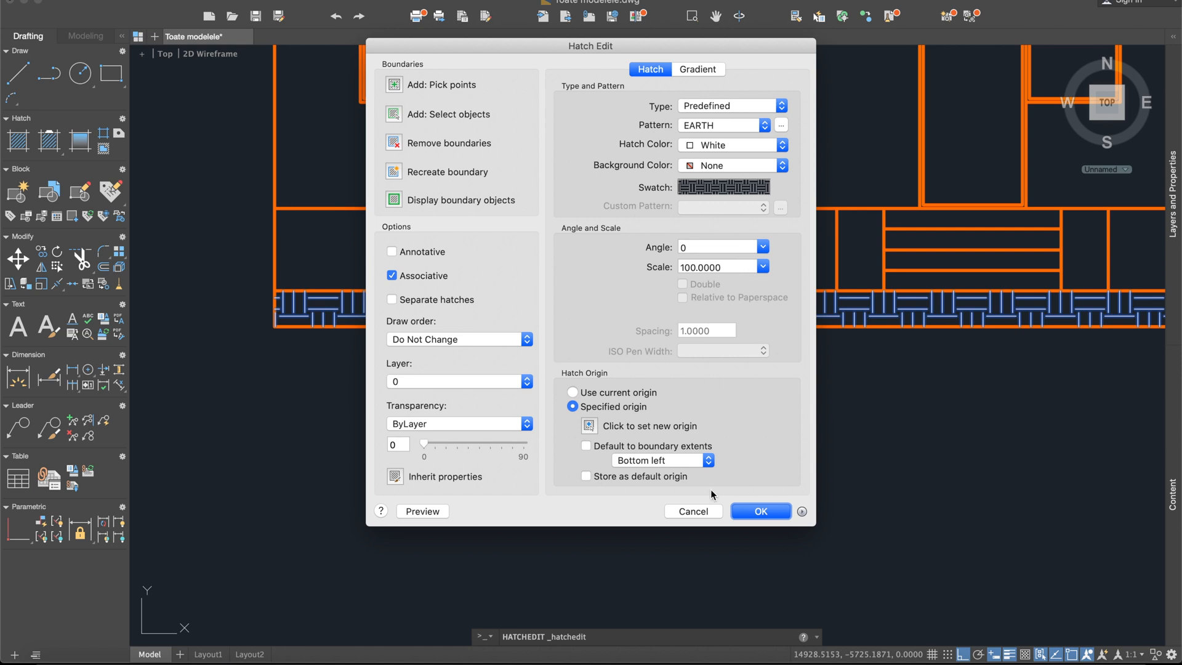
{"action": "left_click", "coordinate": [694, 512]}
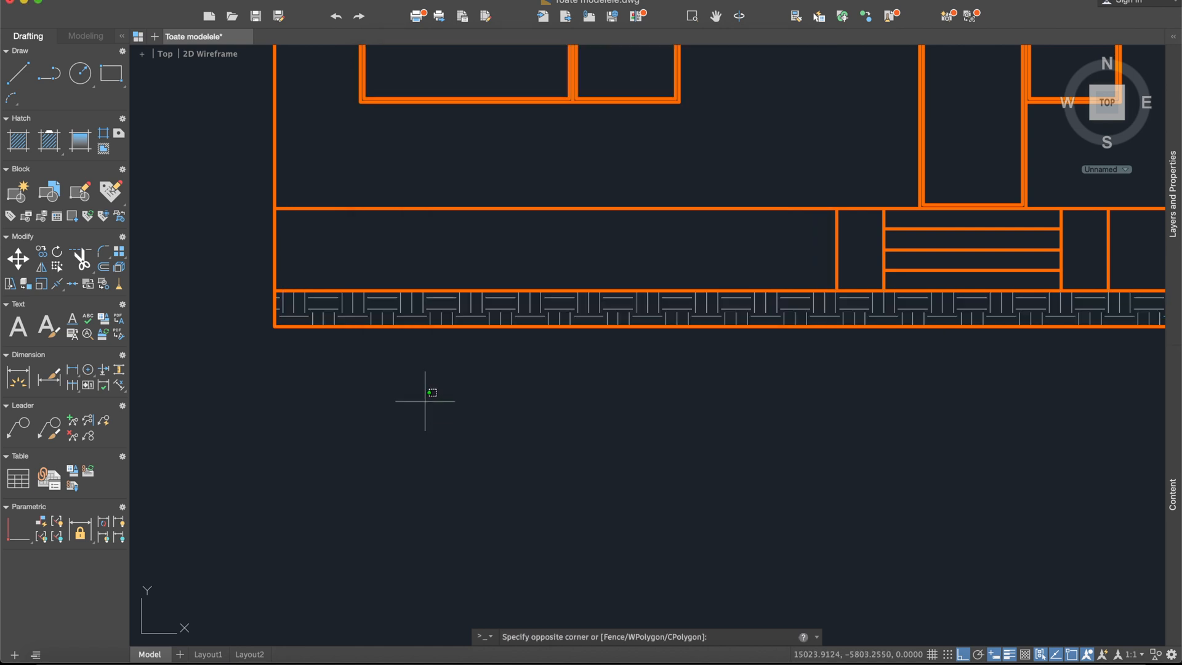
- Delete the ground strip's lower line and its two short vertical end lines, keeping the EARTH hatch
{"action": "middle_click_drag", "start_coordinate": [357, 377], "coordinate": [454, 408]}
{"action": "scroll", "coordinate": [403, 382], "scroll_direction": "up", "scroll_amount": 2}
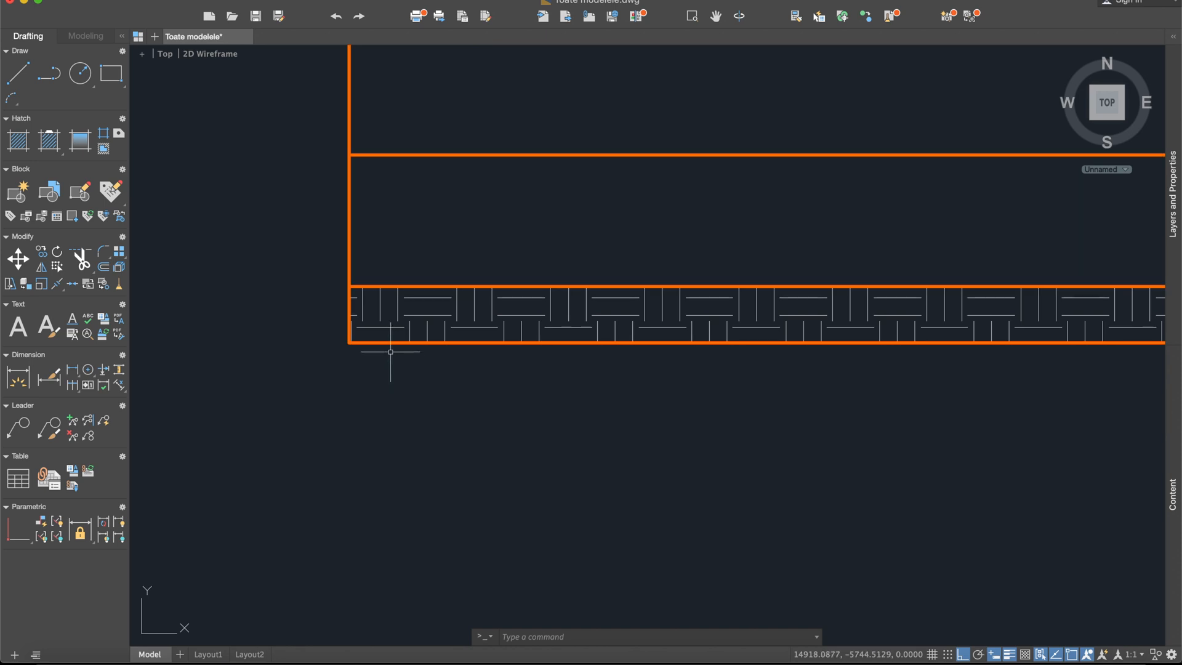
{"action": "left_click", "coordinate": [387, 343]}
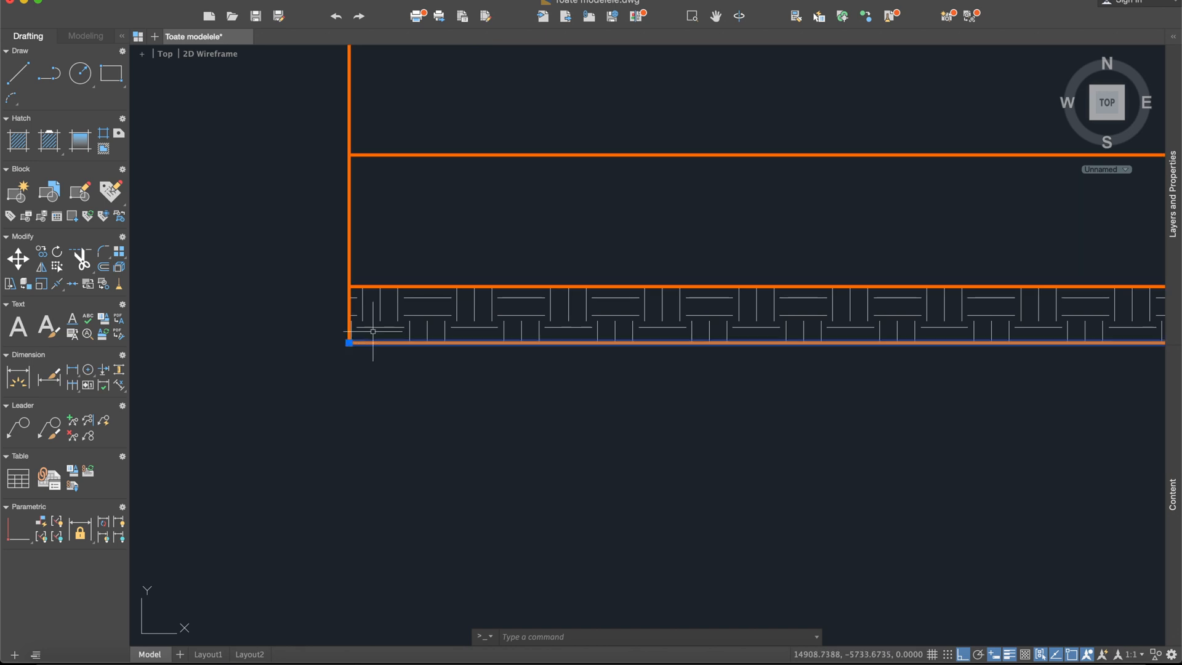
{"action": "left_click", "coordinate": [349, 306]}
{"action": "scroll", "coordinate": [486, 398], "scroll_direction": "down", "scroll_amount": 4}
{"action": "middle_click_drag", "start_coordinate": [739, 372], "coordinate": [131, 325]}
{"action": "middle_click_drag", "start_coordinate": [899, 341], "coordinate": [692, 344]}
{"action": "left_click", "coordinate": [848, 324]}
{"action": "left_click", "coordinate": [843, 323]}
{"action": "key", "text": "Delete"}
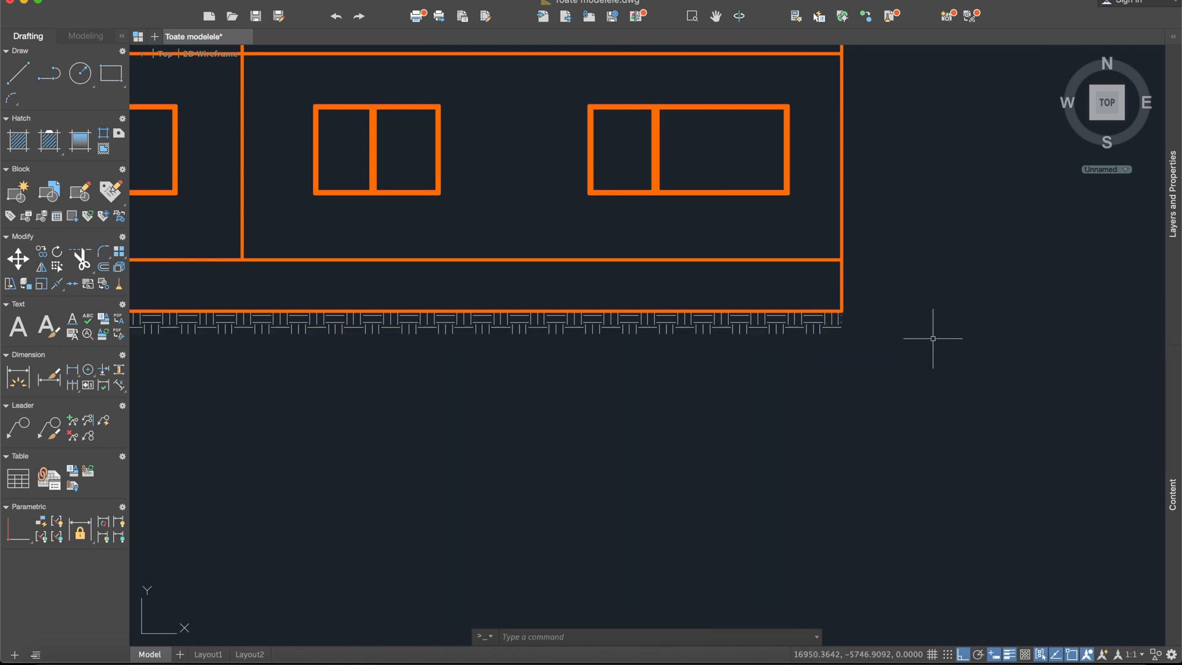
- Review the ground hatch along the whole base of the elevation
{"action": "scroll", "coordinate": [934, 338], "scroll_direction": "down", "scroll_amount": 3}
{"action": "middle_click_drag", "start_coordinate": [661, 351], "coordinate": [871, 347]}
{"action": "scroll", "coordinate": [493, 322], "scroll_direction": "up", "scroll_amount": 5}
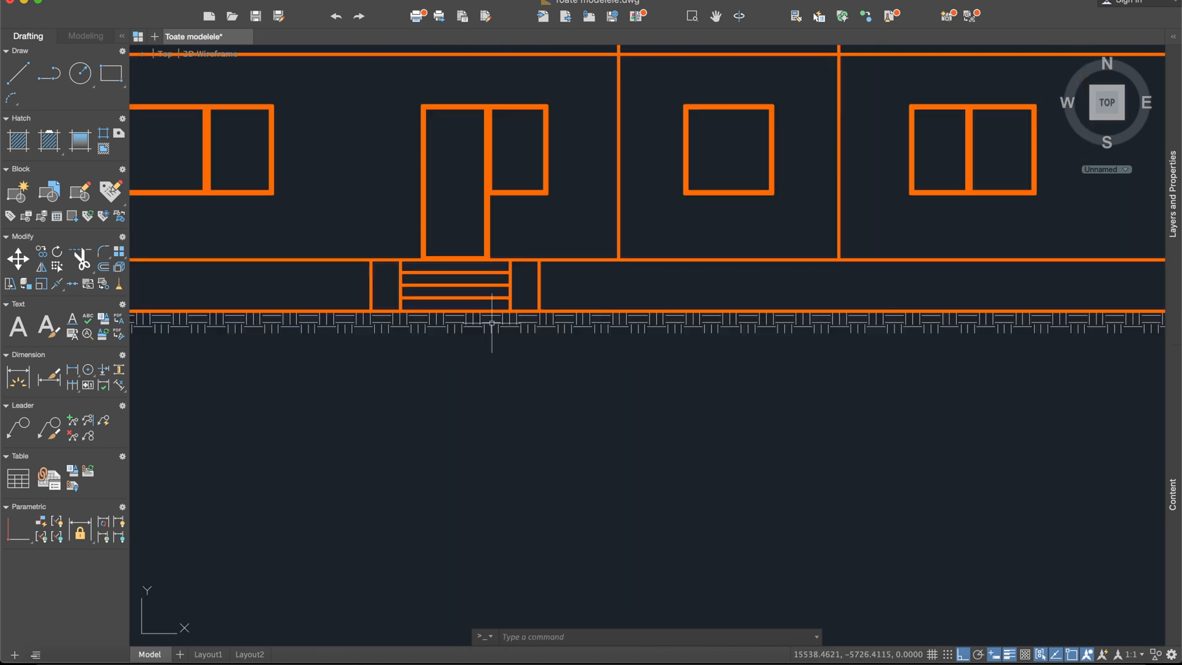
{"action": "scroll", "coordinate": [687, 323], "scroll_direction": "down", "scroll_amount": 3}
{"action": "scroll", "coordinate": [687, 322], "scroll_direction": "down", "scroll_amount": 2}
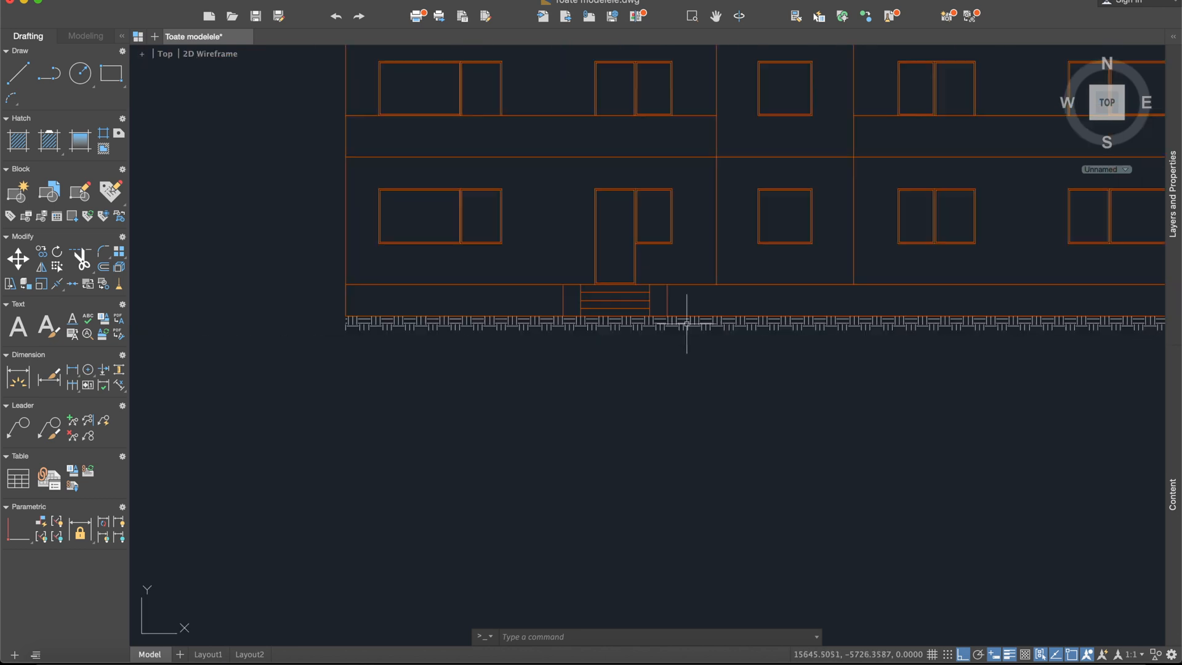
{"action": "scroll", "coordinate": [641, 345], "scroll_direction": "down", "scroll_amount": 3}
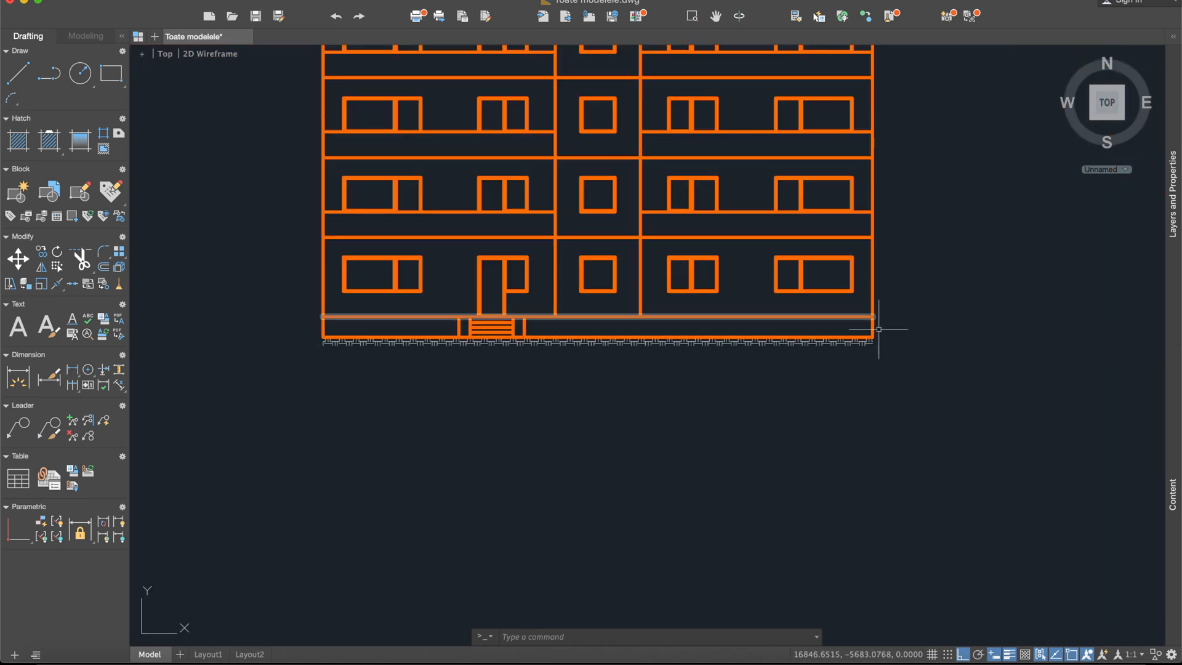
- Place the single-line text "+ 0.00" below the ground hatch near the facade's right end, with height 15 and rotation 0
{"action": "scroll", "coordinate": [874, 327], "scroll_direction": "up", "scroll_amount": 5}
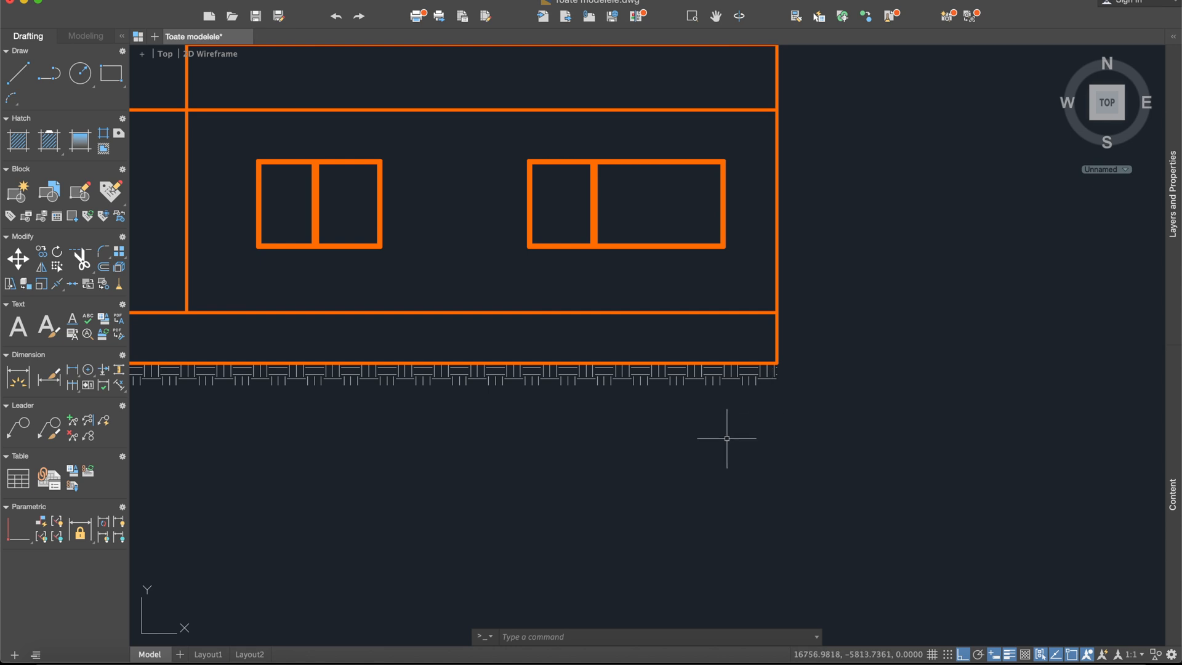
{"action": "scroll", "coordinate": [644, 455], "scroll_direction": "up", "scroll_amount": 2}
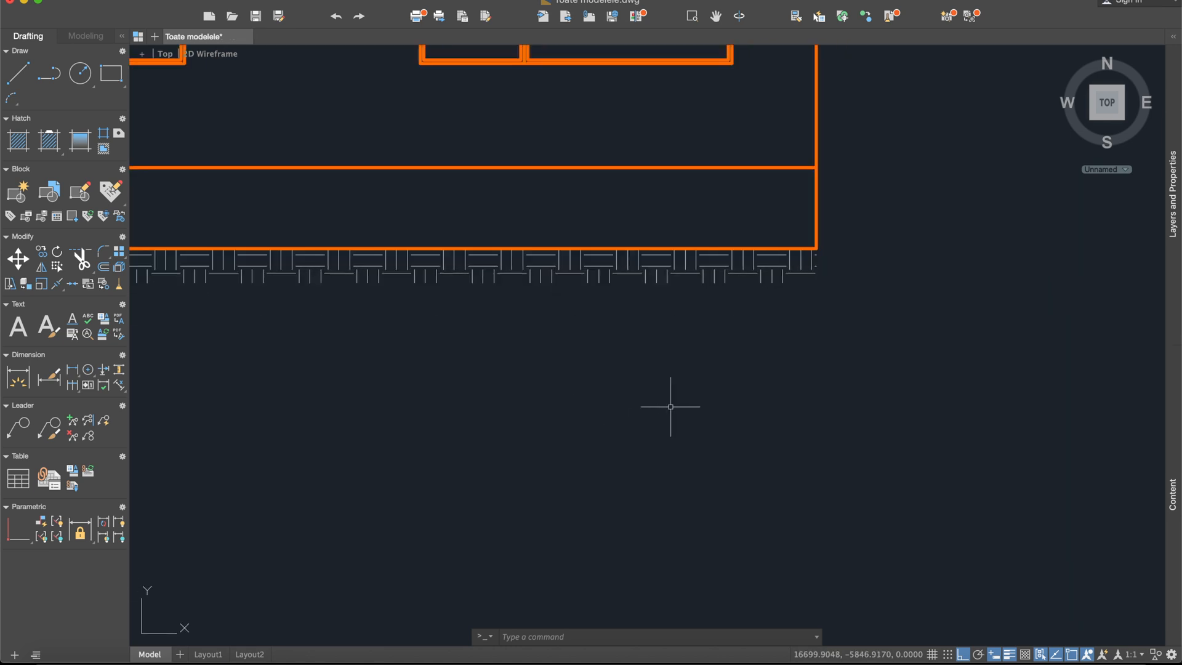
{"action": "middle_click_drag", "start_coordinate": [672, 408], "coordinate": [649, 399]}
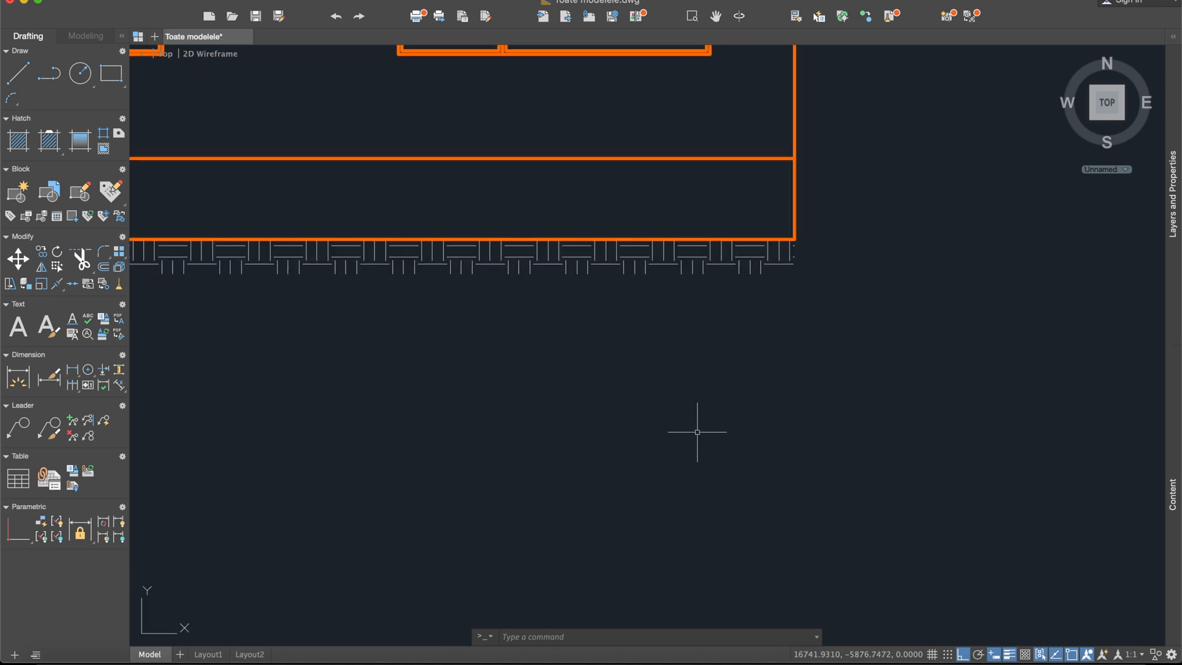
{"action": "type", "text": "text"}
{"action": "key", "text": "Return"}
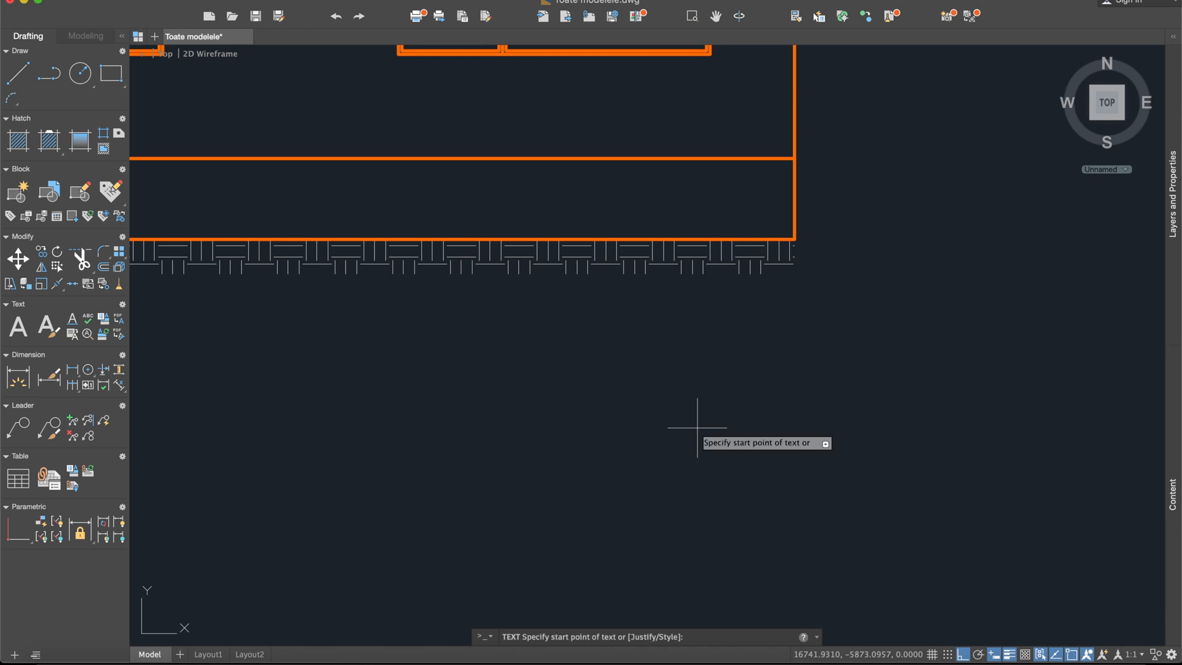
{"action": "left_click", "coordinate": [680, 426]}
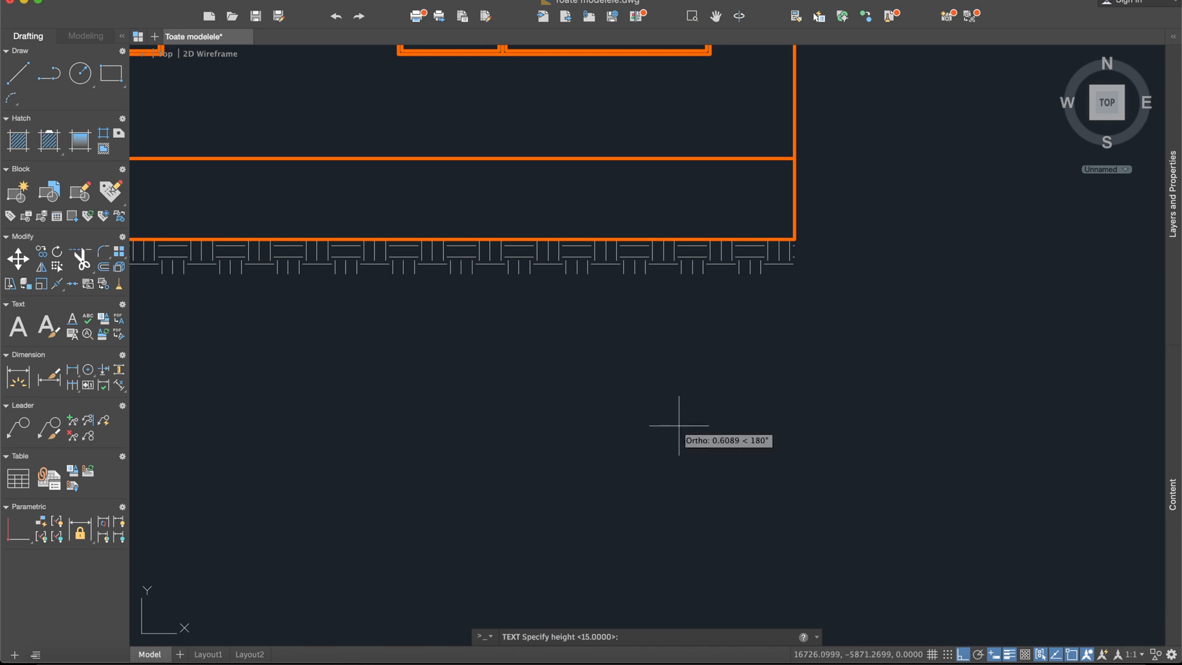
{"action": "type", "text": "15"}
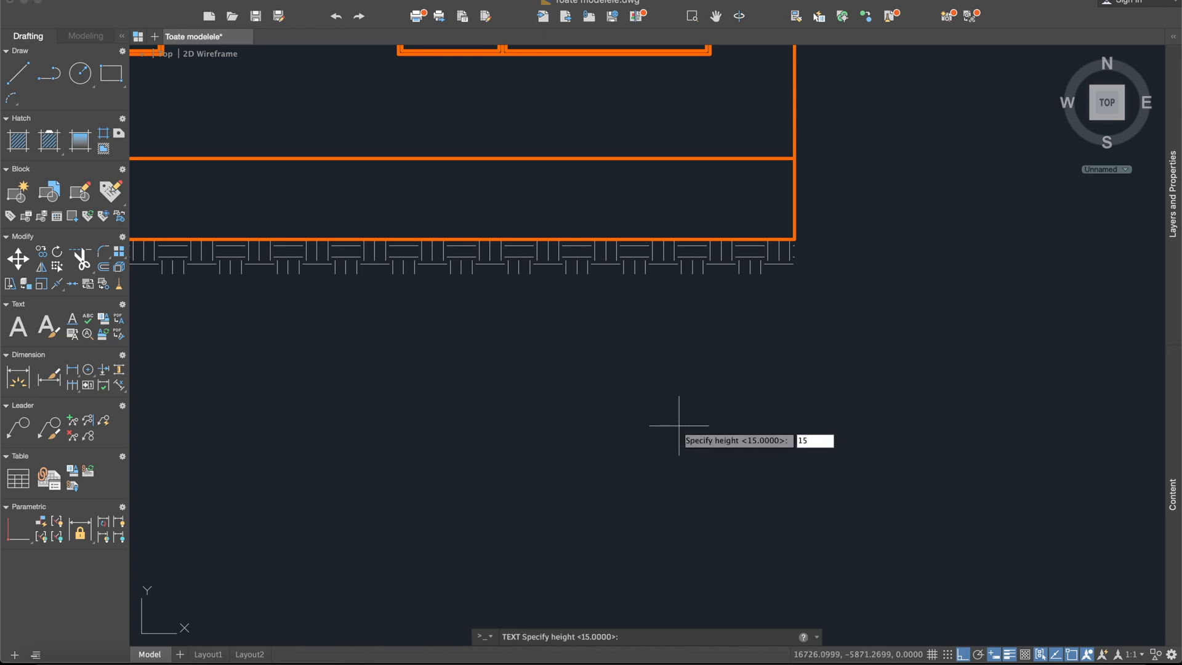
{"action": "key", "text": "Return"}
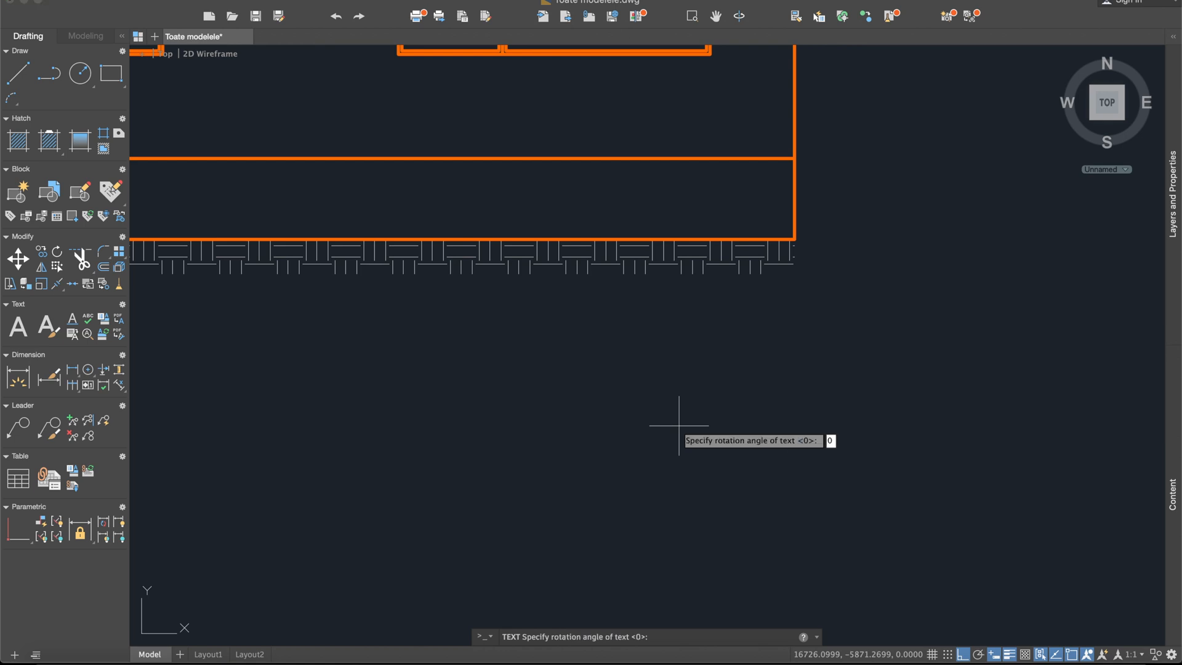
{"action": "key", "text": "Return"}
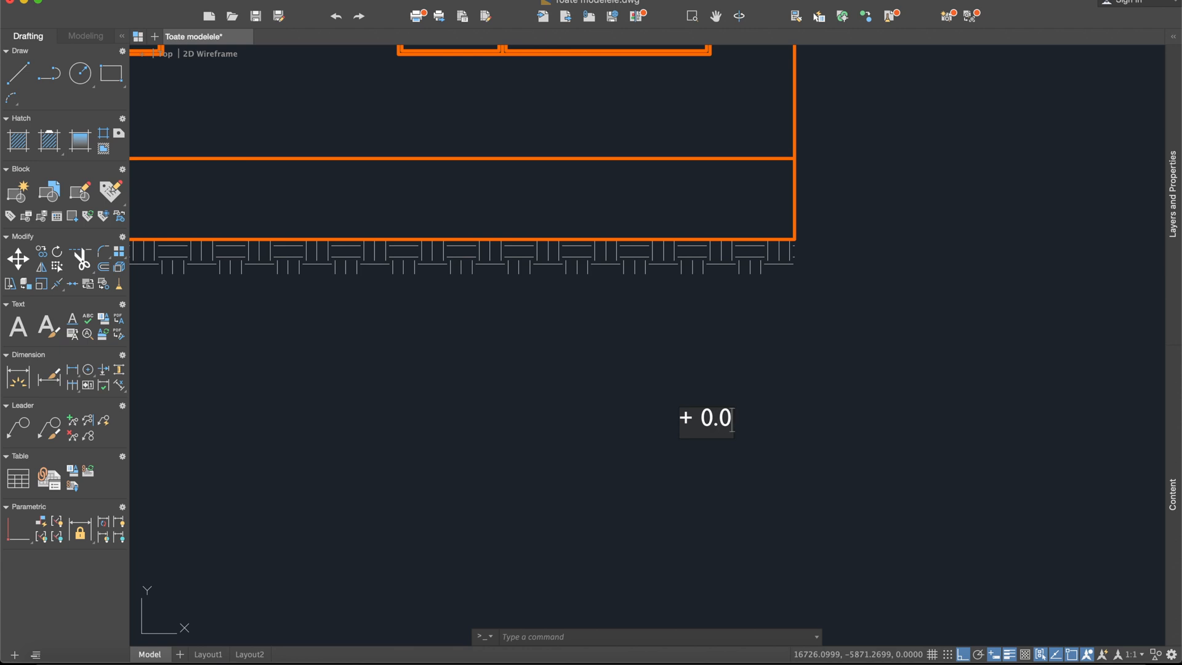
{"action": "key", "text": "Return"}
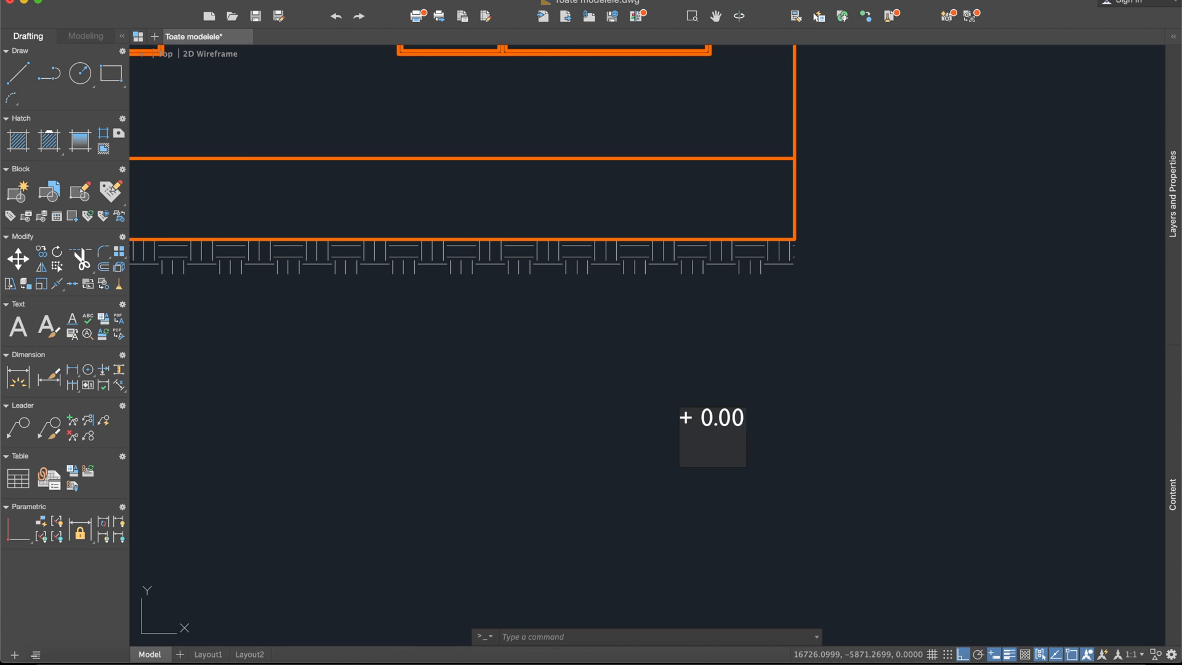
{"action": "key", "text": "Return"}
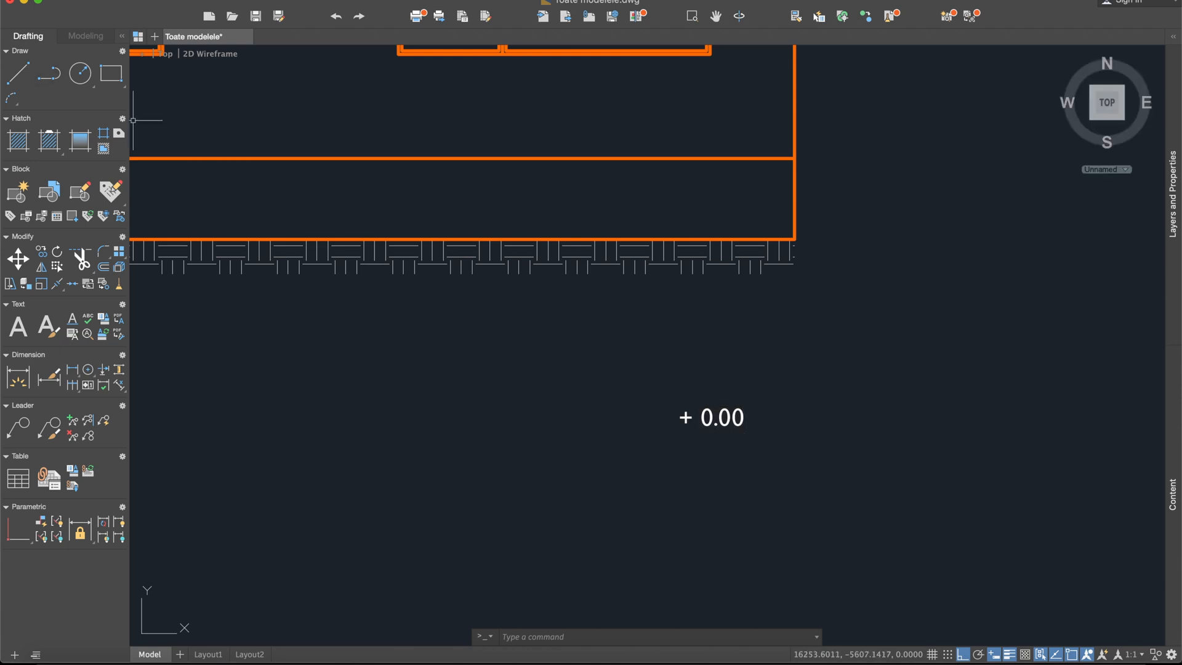
{"action": "left_click", "coordinate": [18, 73]}
{"action": "scroll", "coordinate": [677, 431], "scroll_direction": "up", "scroll_amount": 4}
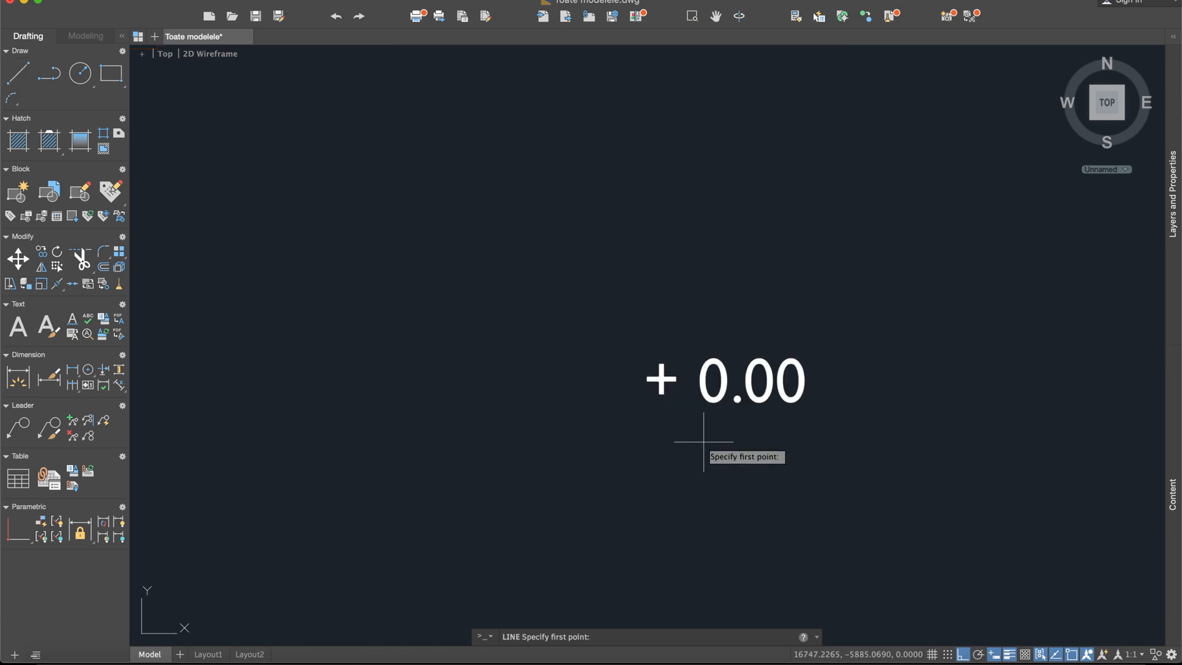
{"action": "left_click", "coordinate": [643, 402]}
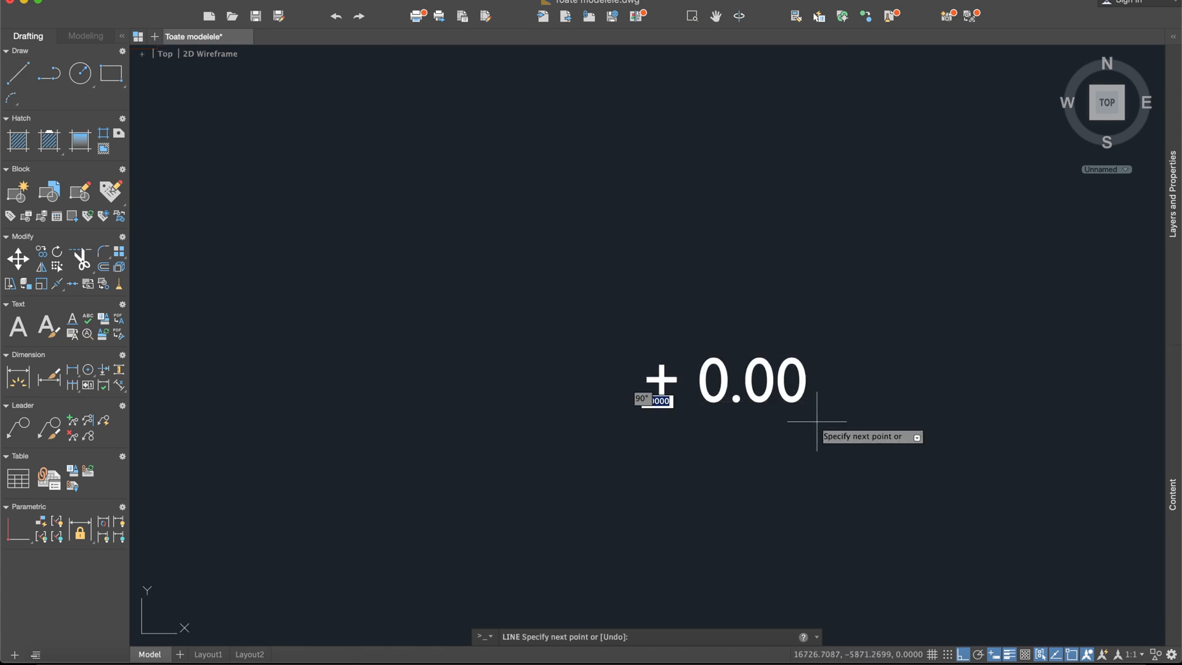
{"action": "key", "text": "Escape"}
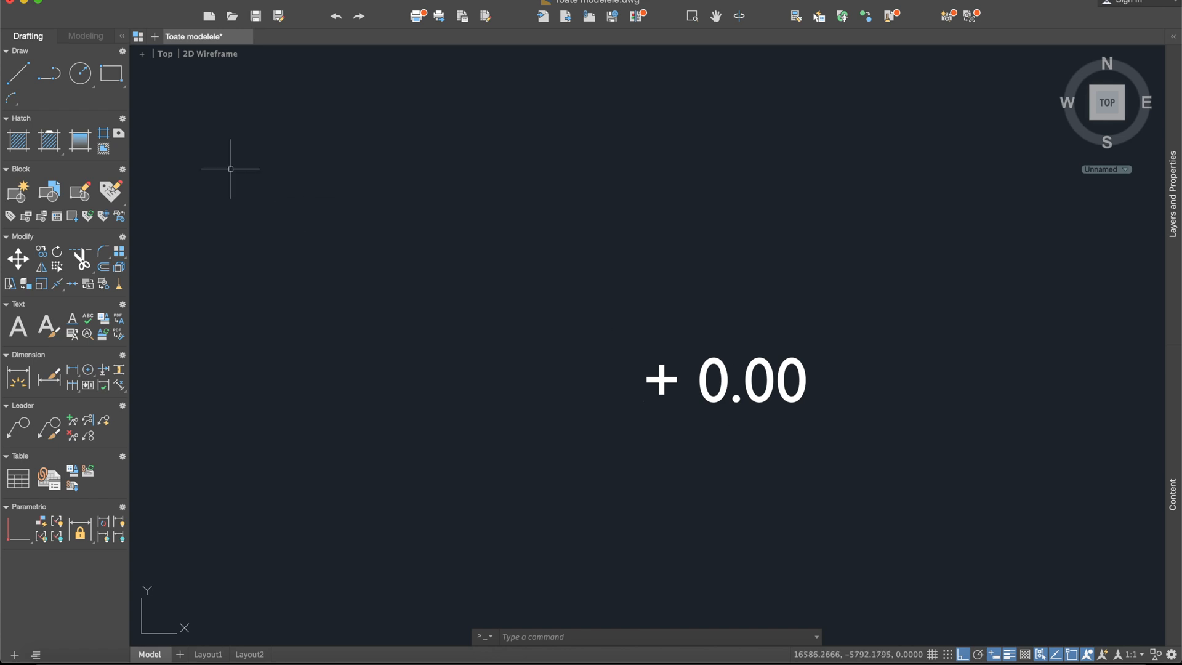
- Draw a horizontal line about 52 long below the "+ 0.00" text
{"action": "left_click", "coordinate": [18, 74]}
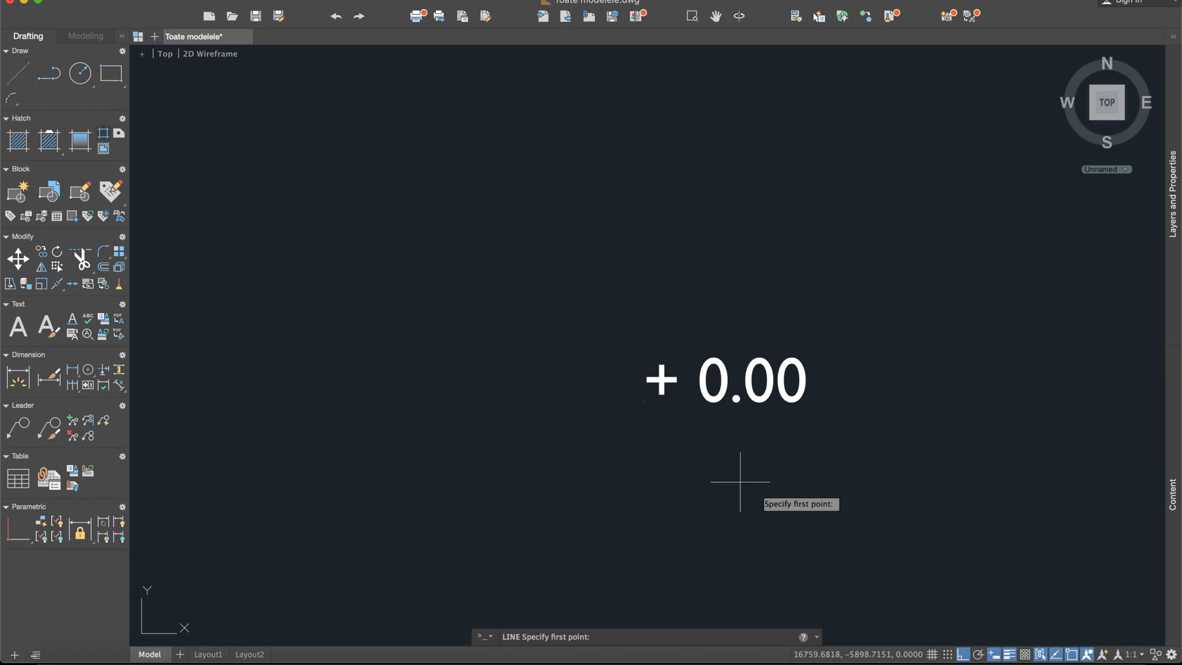
{"action": "left_click", "coordinate": [658, 446]}
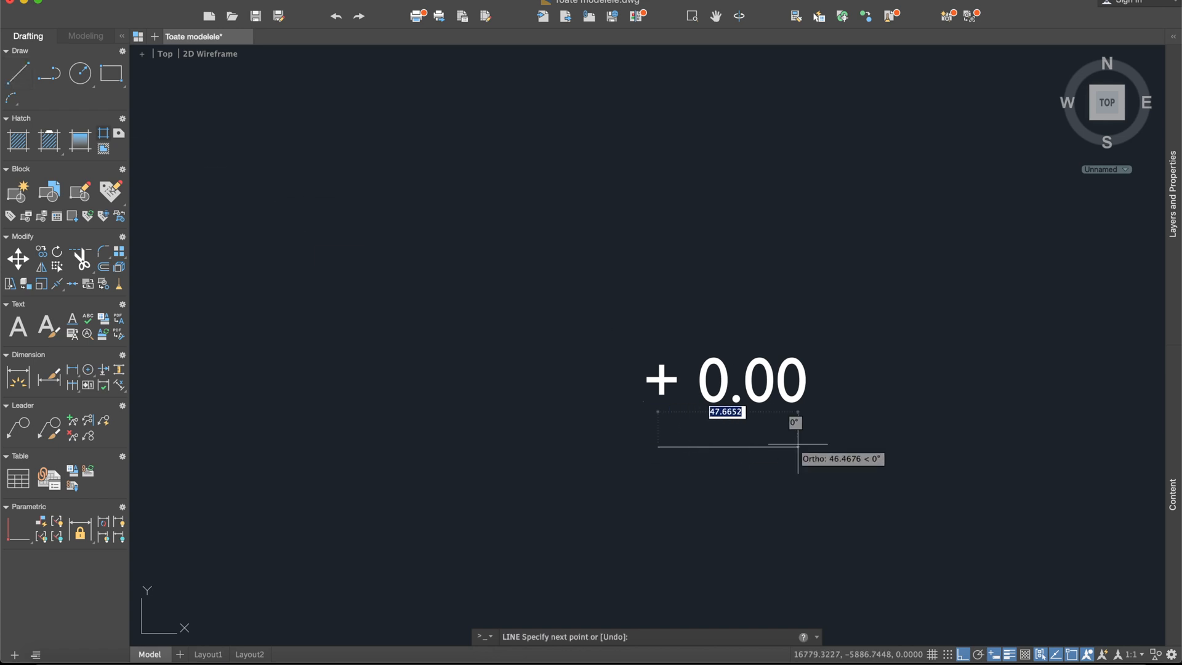
{"action": "left_click", "coordinate": [812, 447]}
{"action": "key", "text": "Return"}
- Move the horizontal line straight up by about 9, closer to the "+ 0.00" text
{"action": "type", "text": "move"}
{"action": "key", "text": "Return"}
{"action": "left_click", "coordinate": [807, 444]}
{"action": "left_click", "coordinate": [801, 449]}
{"action": "key", "text": "Return"}
{"action": "left_click", "coordinate": [439, 454]}
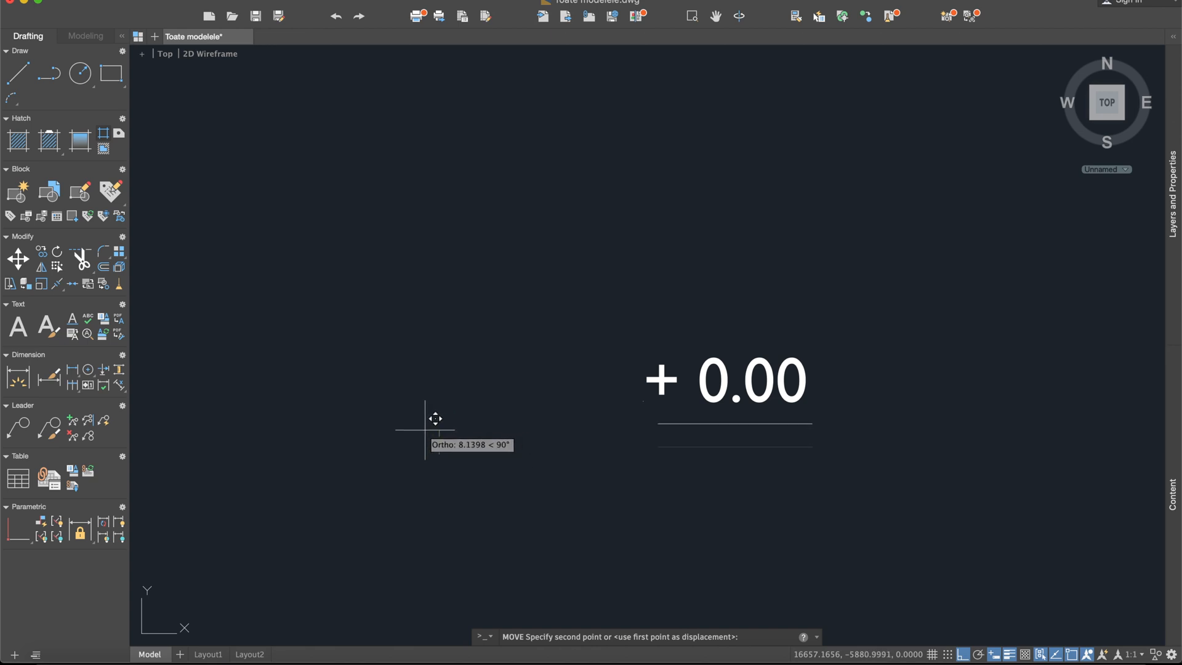
{"action": "left_click", "coordinate": [424, 423]}
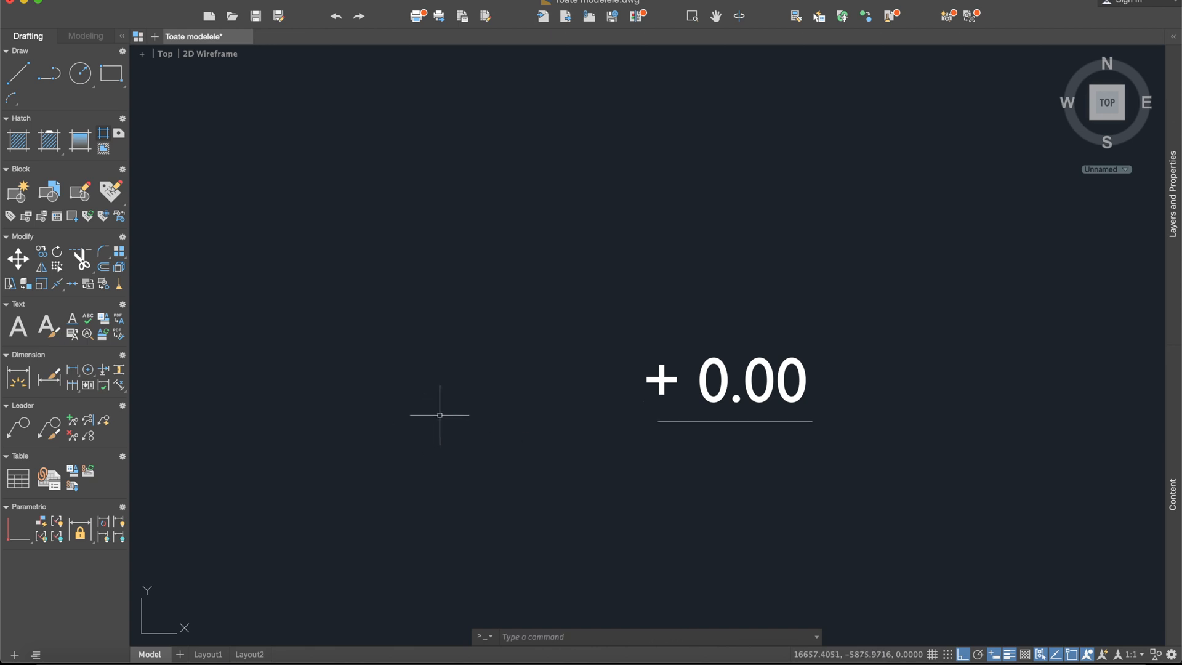
- Stretch the underline's left end outward by about 4.7, so it reaches just past the plus sign
{"action": "left_click", "coordinate": [675, 422]}
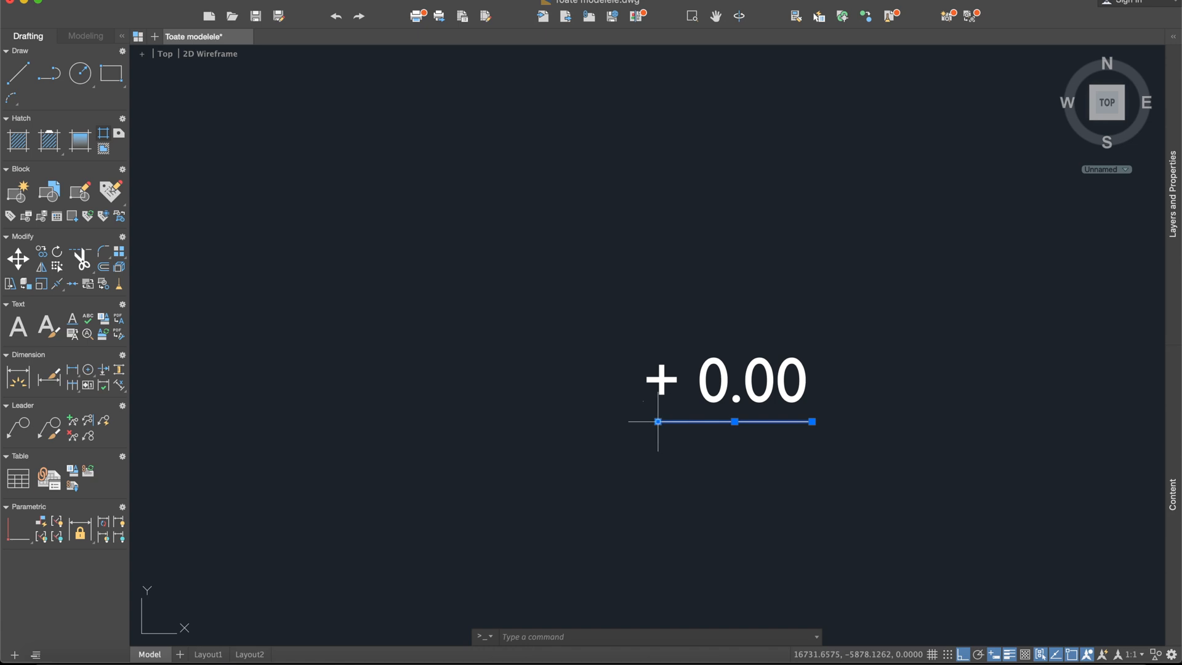
{"action": "left_click", "coordinate": [658, 422]}
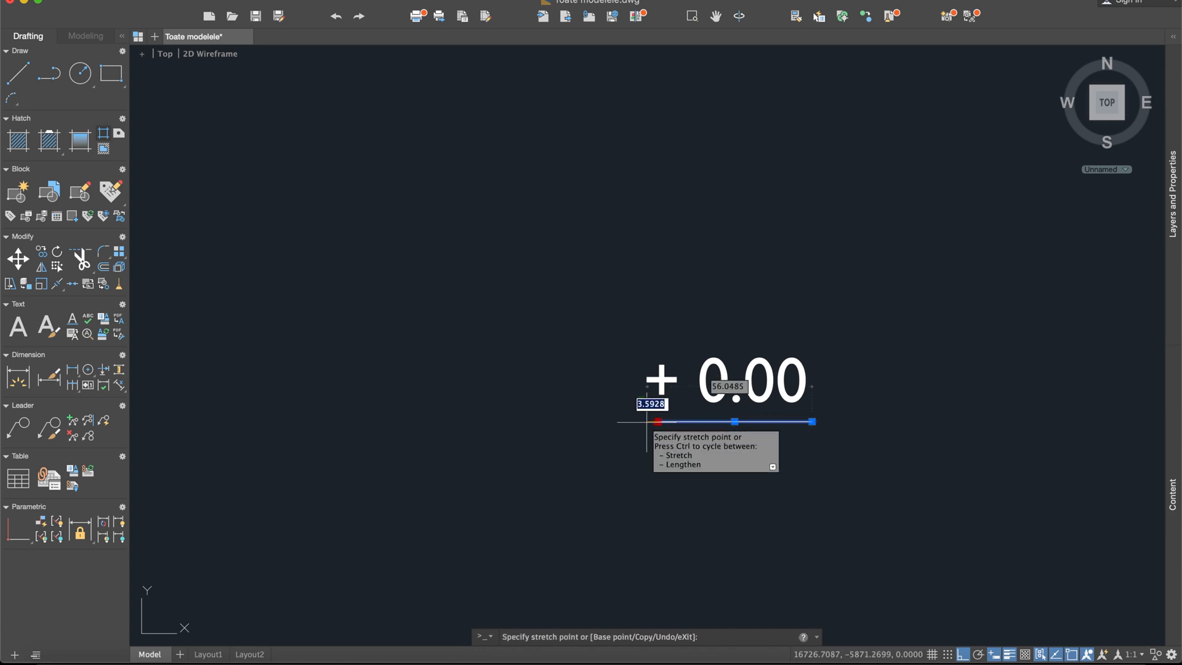
{"action": "scroll", "coordinate": [643, 423], "scroll_direction": "up", "scroll_amount": 5}
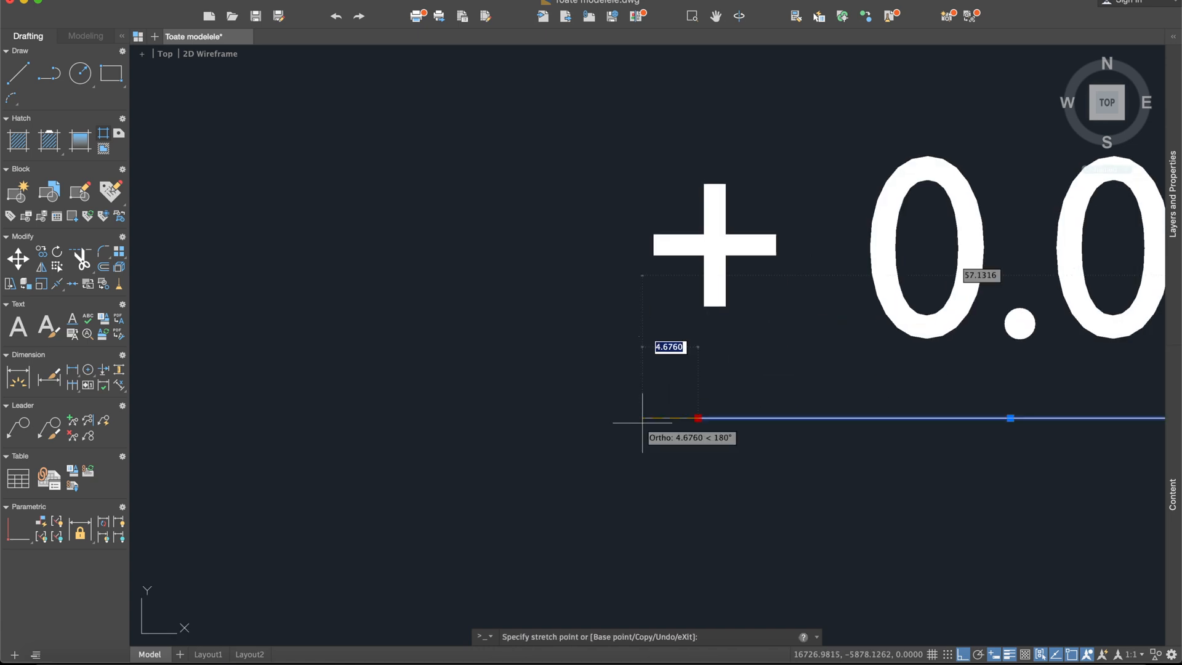
{"action": "left_click", "coordinate": [642, 423]}
{"action": "key", "text": "Escape"}
- Draw a 12-long vertical line downward from the underline, below the last zero of the "+ 0.00" text
{"action": "scroll", "coordinate": [654, 426], "scroll_direction": "down", "scroll_amount": 3}
{"action": "middle_click_drag", "start_coordinate": [746, 443], "coordinate": [586, 385]}
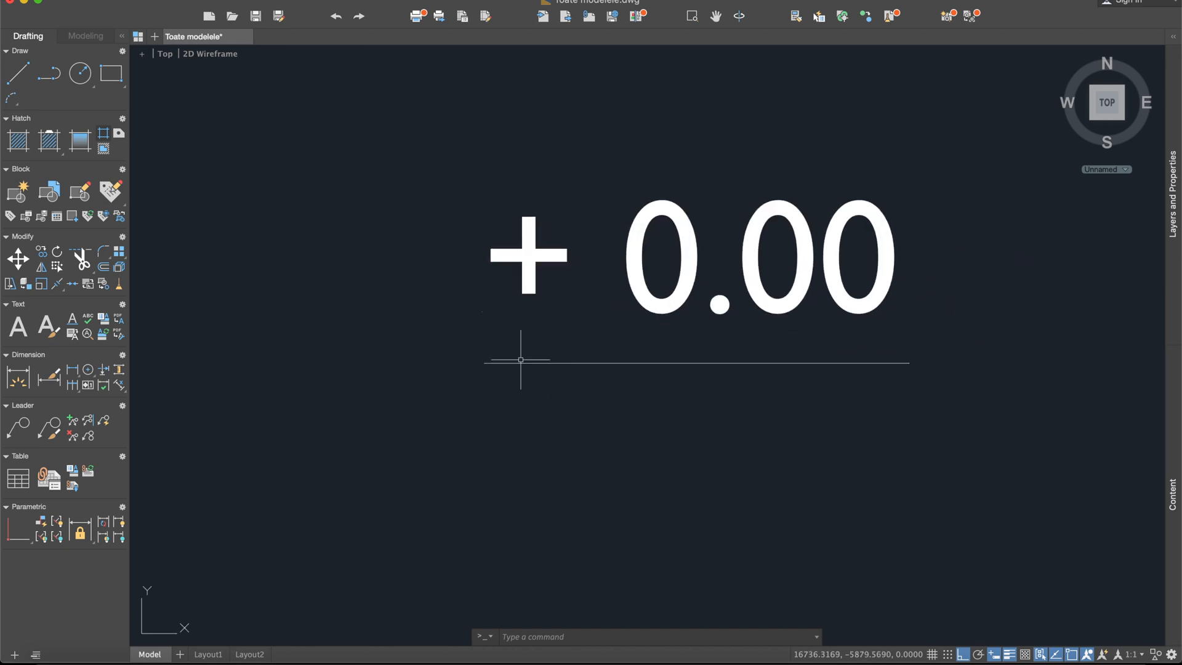
{"action": "left_click", "coordinate": [17, 72]}
{"action": "scroll", "coordinate": [765, 342], "scroll_direction": "down", "scroll_amount": 3}
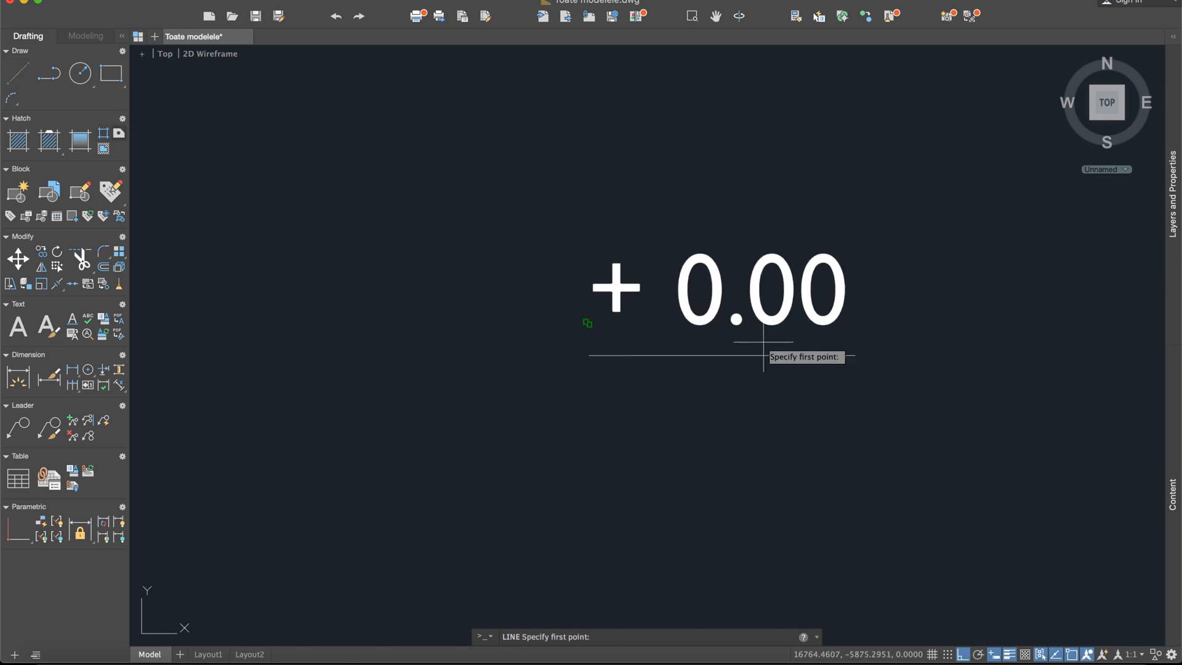
{"action": "left_click", "coordinate": [803, 356]}
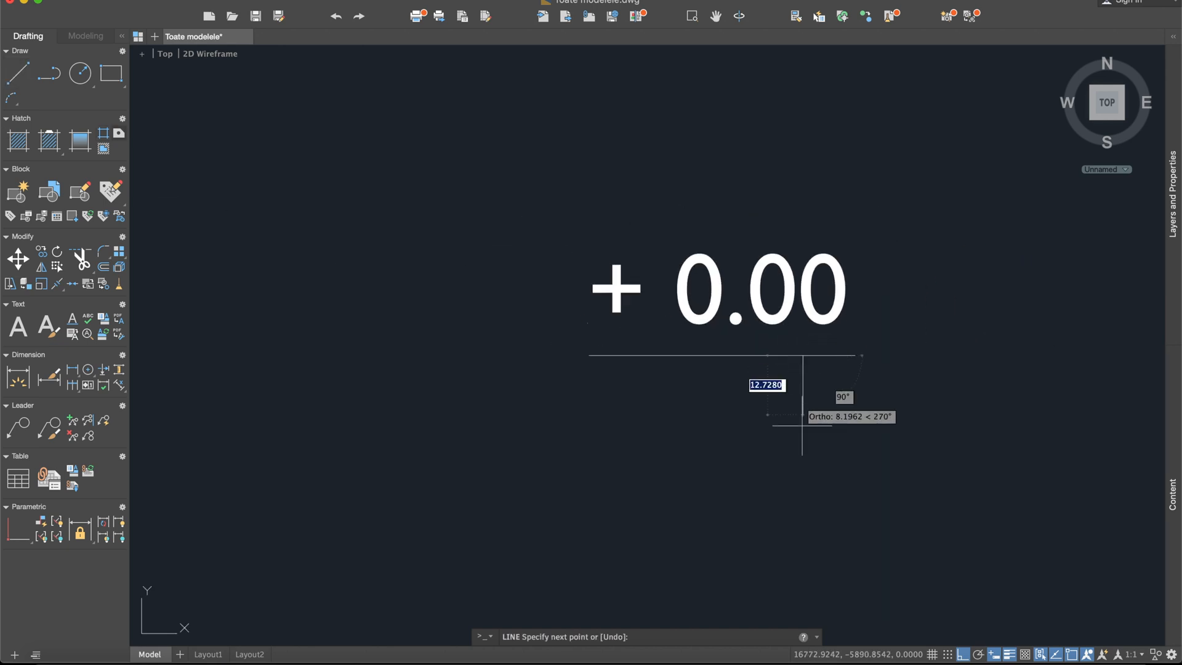
{"action": "type", "text": "12"}
{"action": "key", "text": "Return"}
{"action": "key", "text": "Return"}
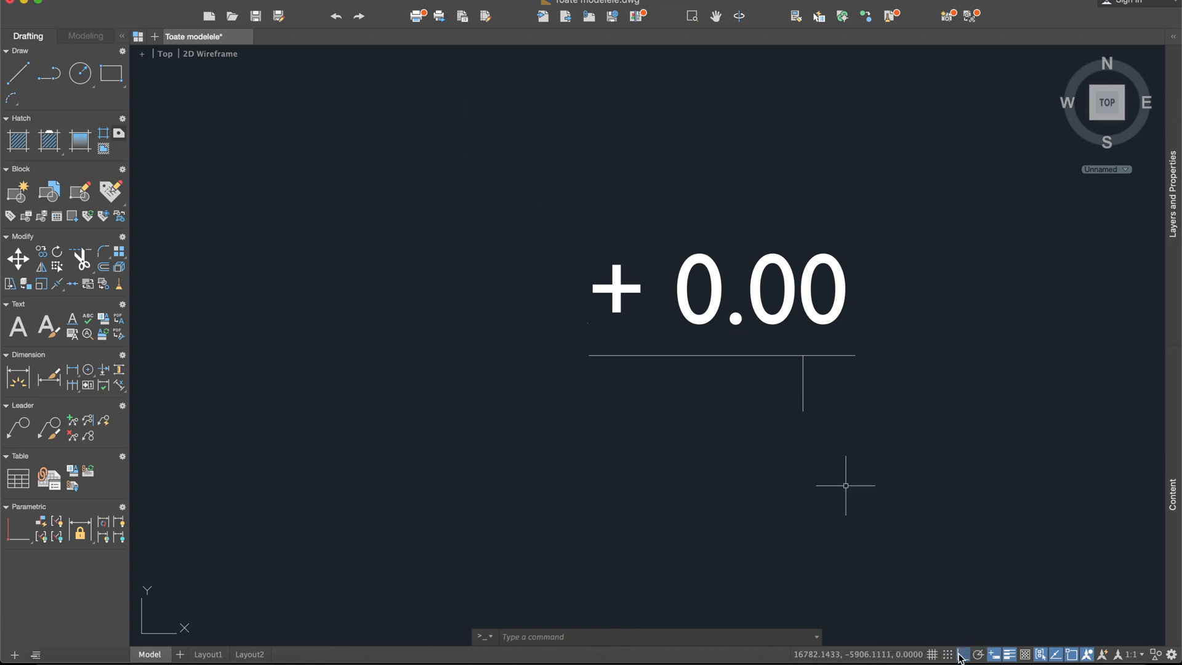
- Draw a 30-long diagonal line up and to the right at about 45° from the lower end of the vertical line
{"action": "left_click", "coordinate": [17, 73]}
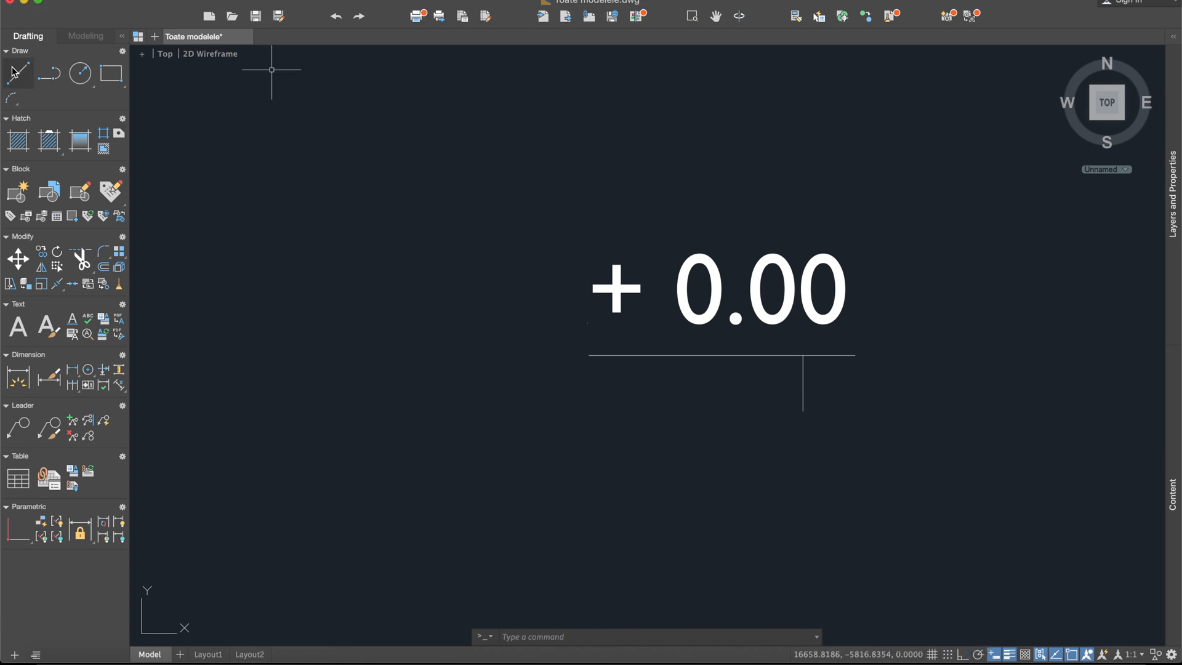
{"action": "left_click", "coordinate": [803, 411]}
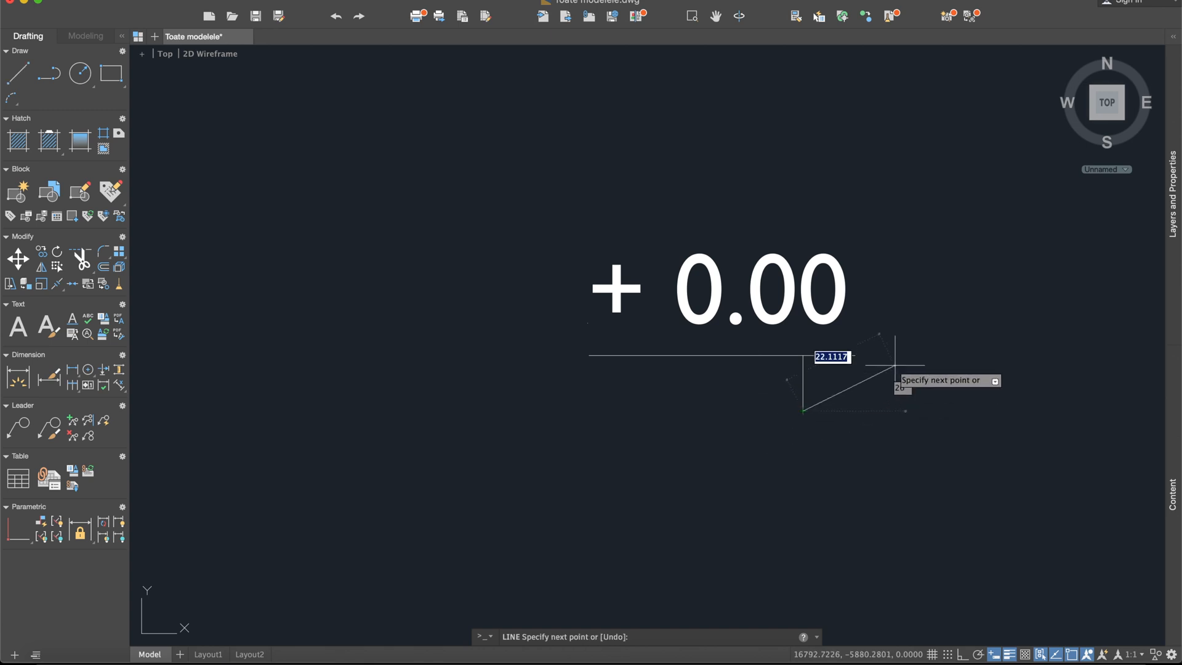
{"action": "key", "text": "F8"}
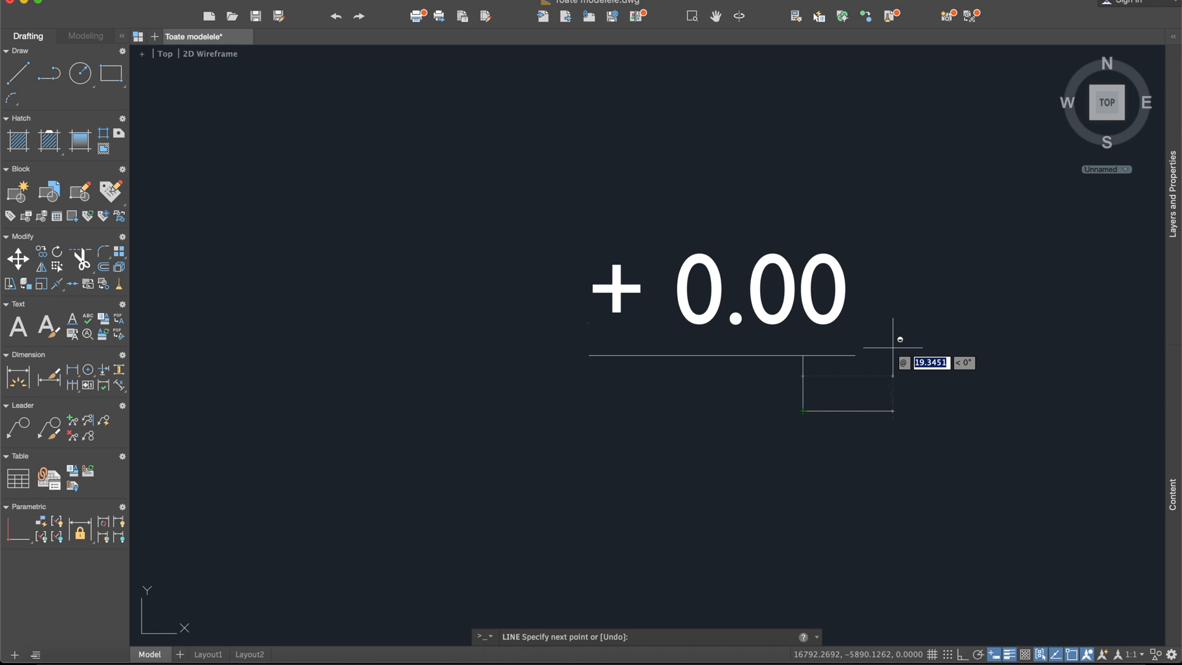
{"action": "type", "text": "30"}
{"action": "key", "text": "Tab"}
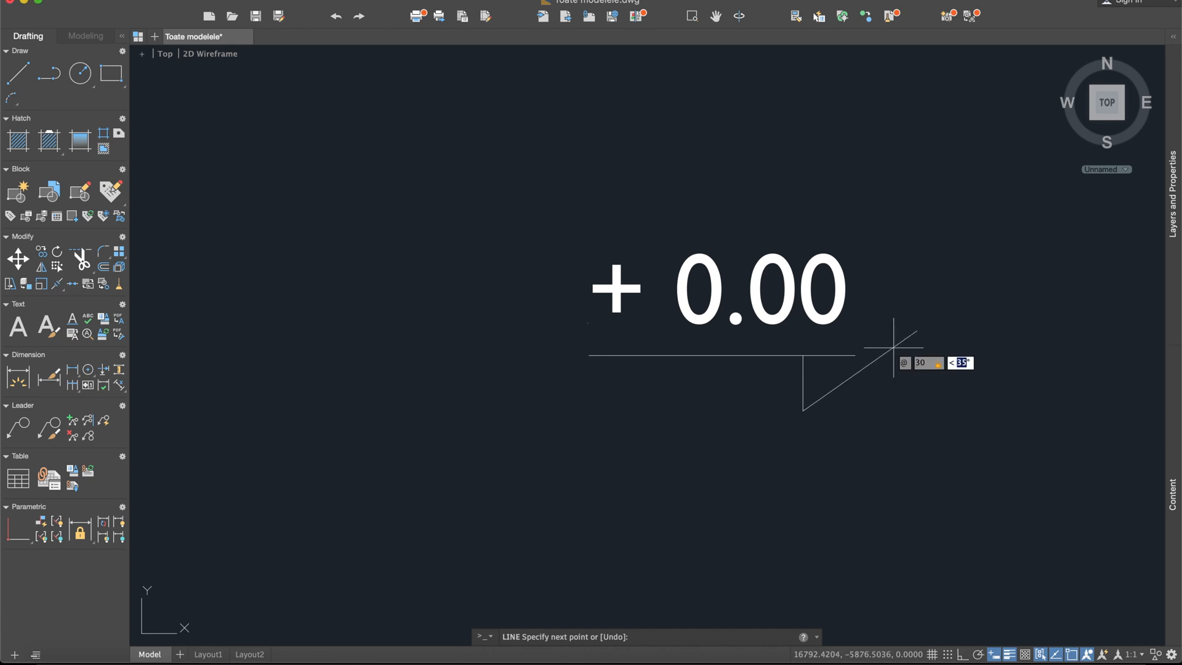
{"action": "key", "text": "Return"}
{"action": "key", "text": "Return"}
- Fillet the diagonal line and the underline with radius 0 so they meet in a sharp corner
{"action": "scroll", "coordinate": [821, 349], "scroll_direction": "up", "scroll_amount": 4}
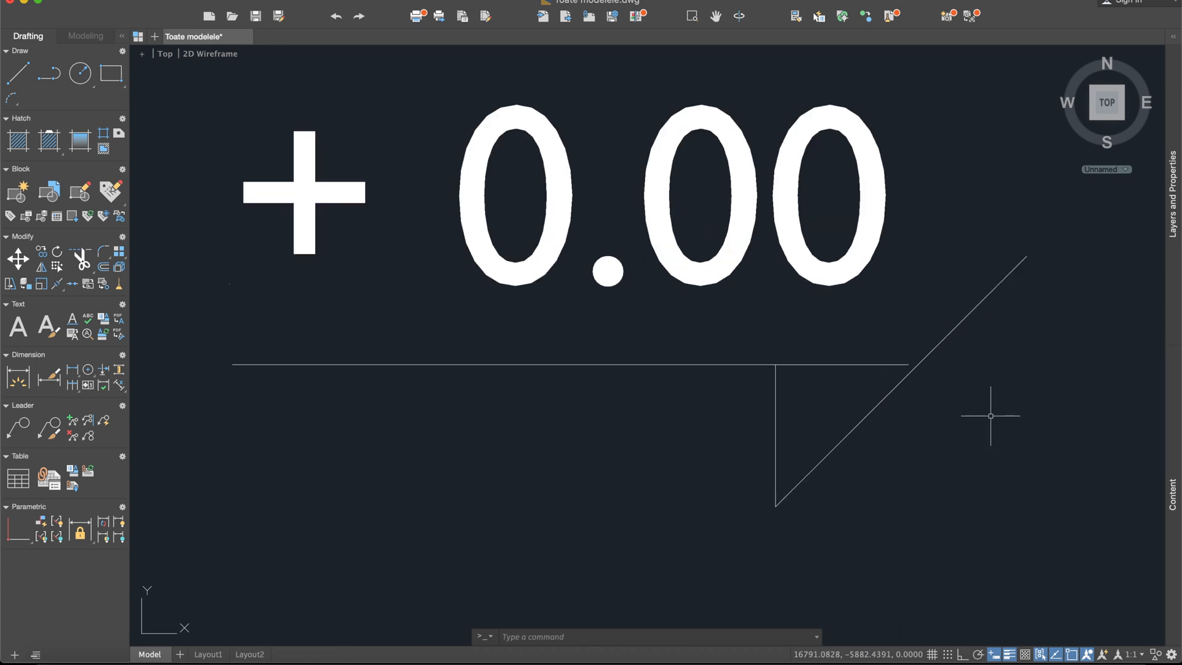
{"action": "type", "text": "fillet"}
{"action": "key", "text": "Return"}
{"action": "type", "text": "r"}
{"action": "key", "text": "Return"}
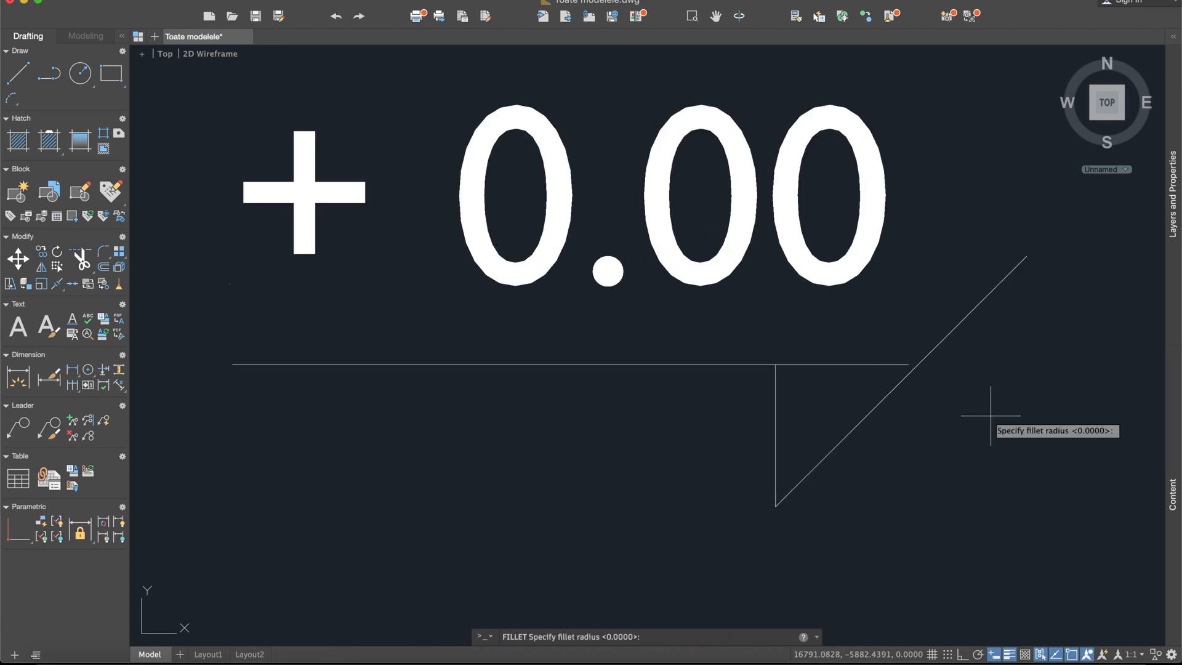
{"action": "type", "text": "0"}
{"action": "key", "text": "Return"}
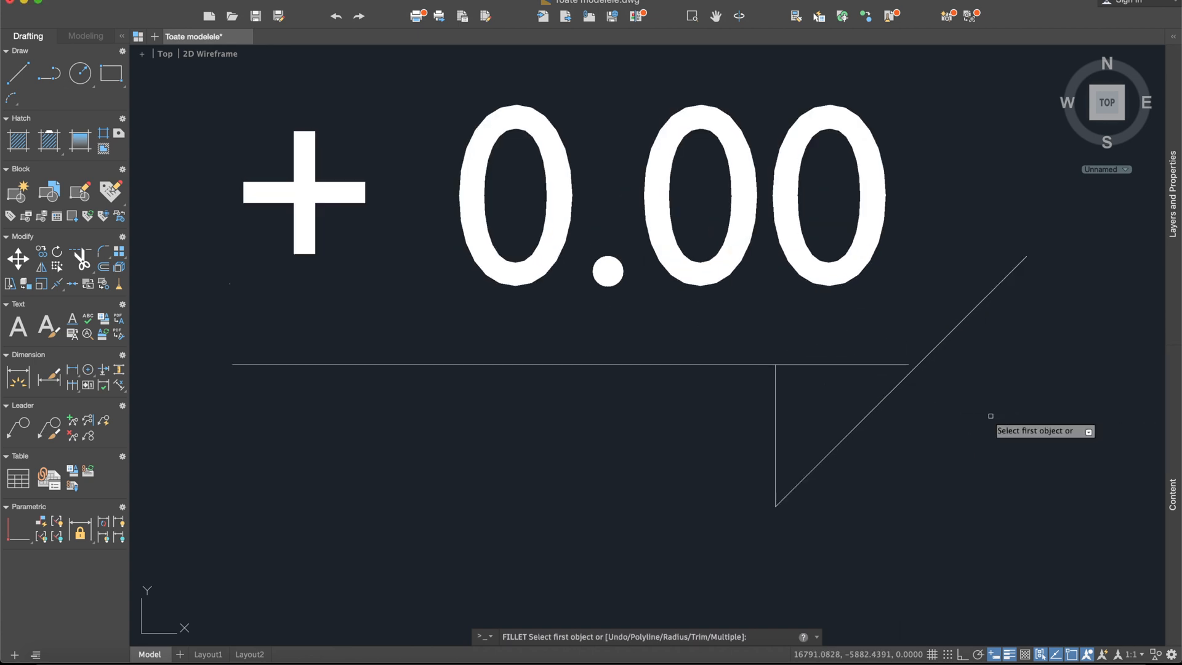
{"action": "left_click", "coordinate": [899, 392]}
{"action": "left_click", "coordinate": [892, 365]}
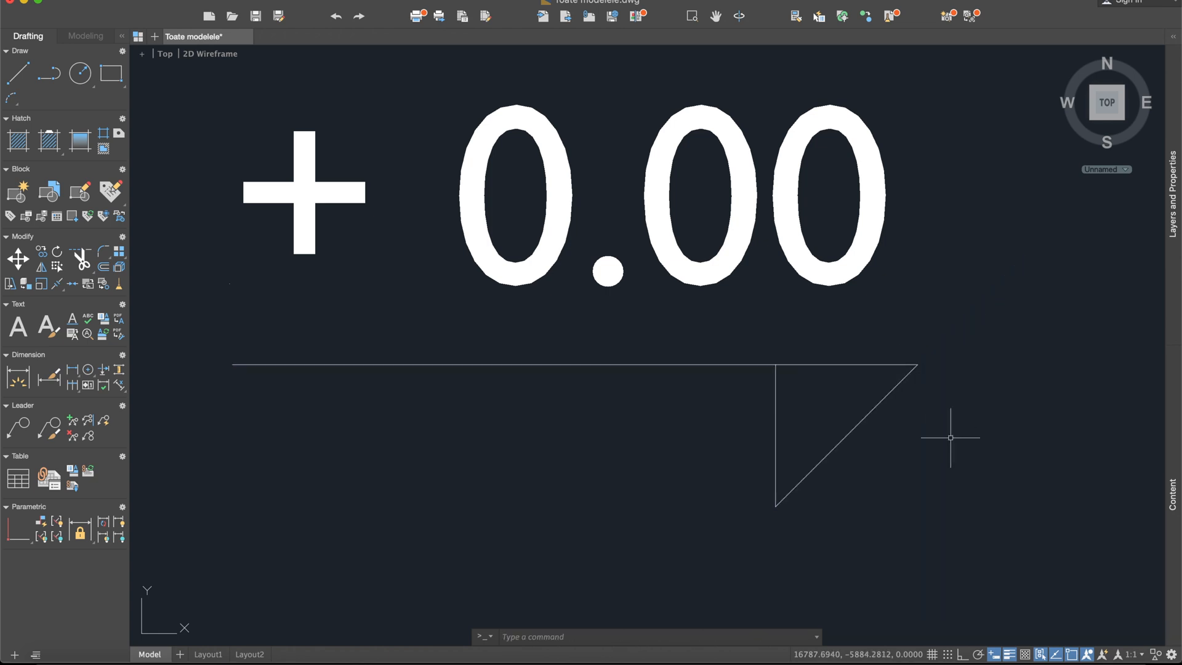
- Mirror the diagonal line about the vertical line, keeping the original, to complete the level mark's triangle
{"action": "type", "text": "mirro"}
{"action": "key", "text": "Return"}
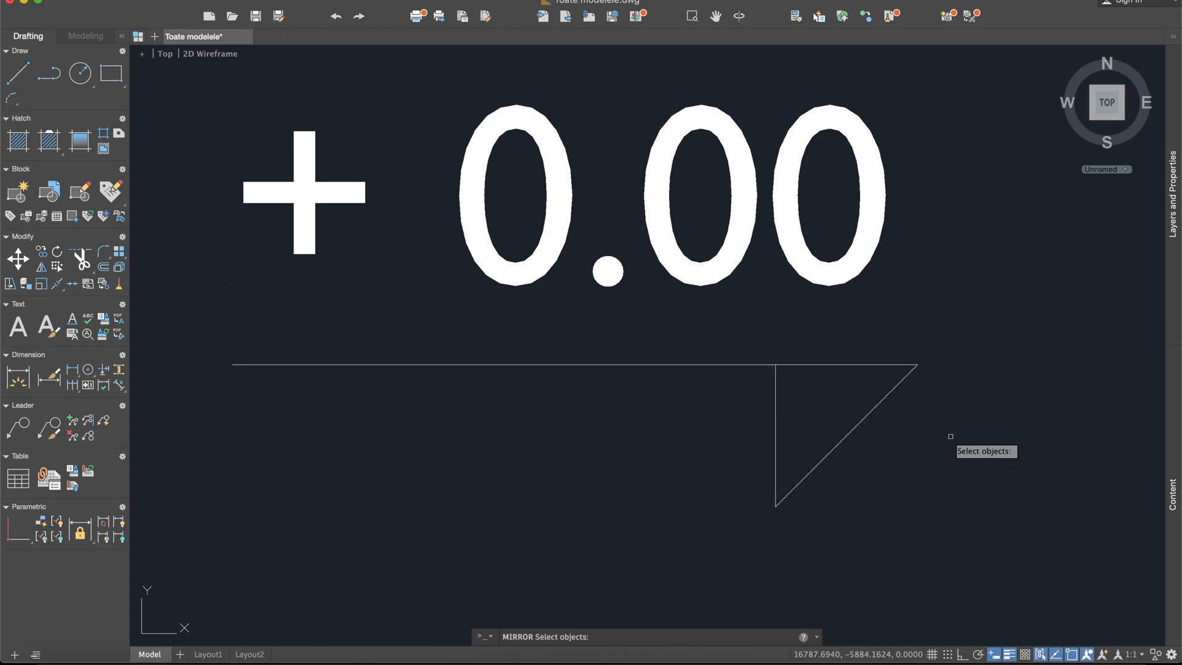
{"action": "left_click", "coordinate": [891, 404]}
{"action": "key", "text": "Return"}
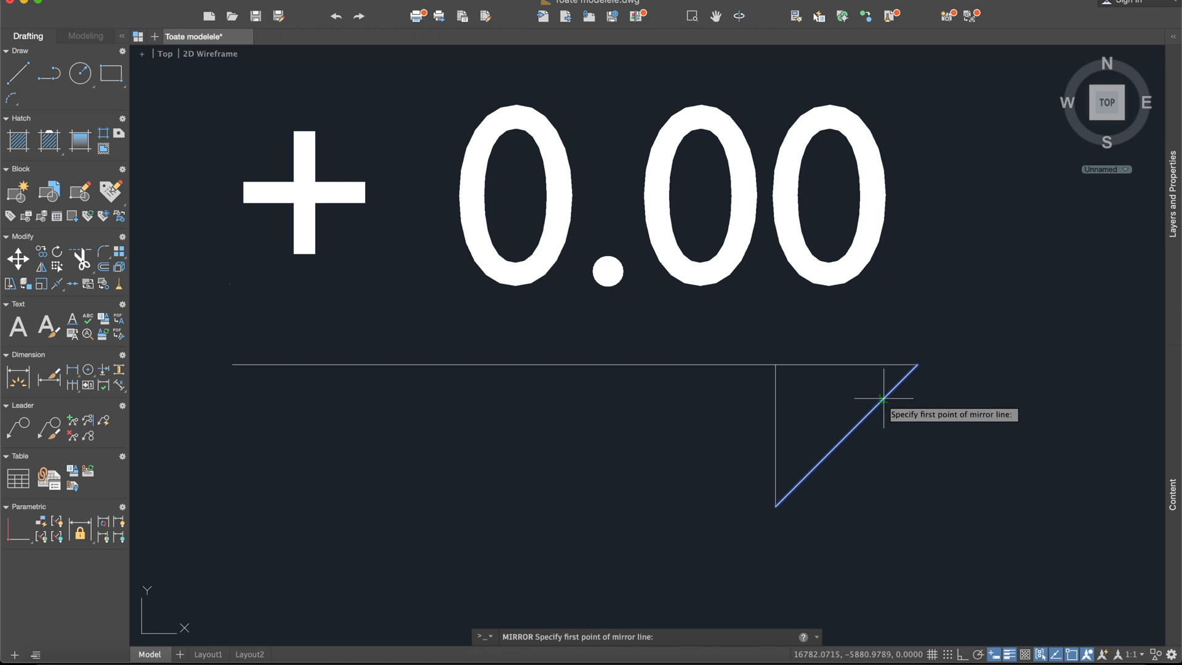
{"action": "left_click", "coordinate": [776, 366]}
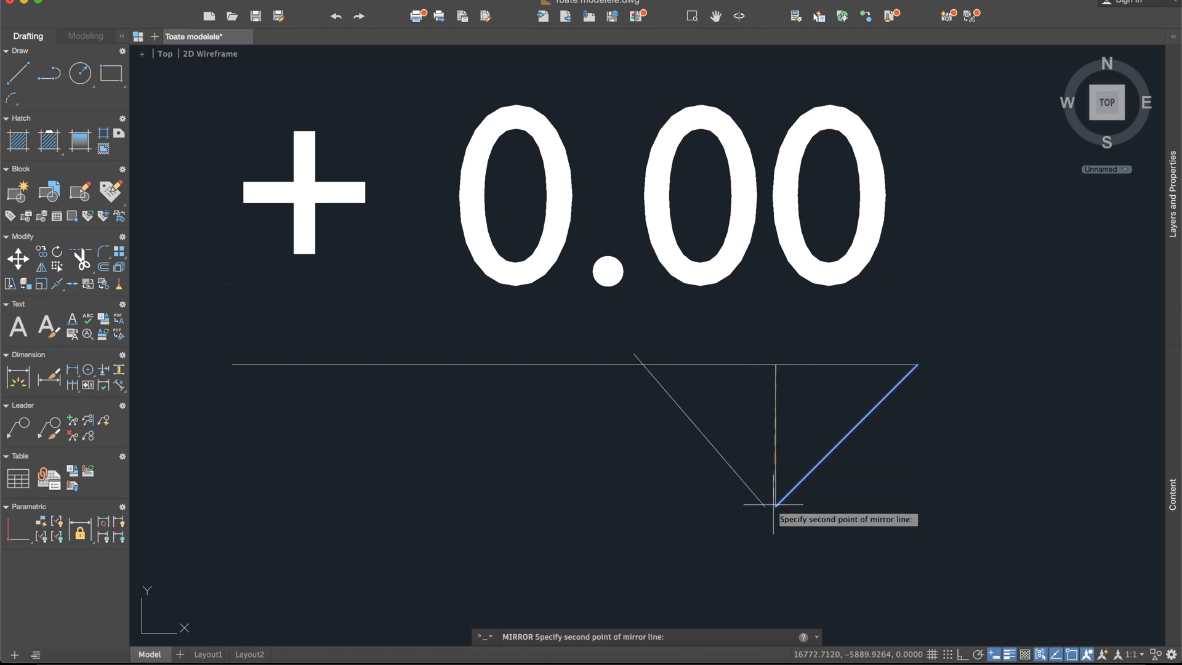
{"action": "left_click", "coordinate": [776, 506]}
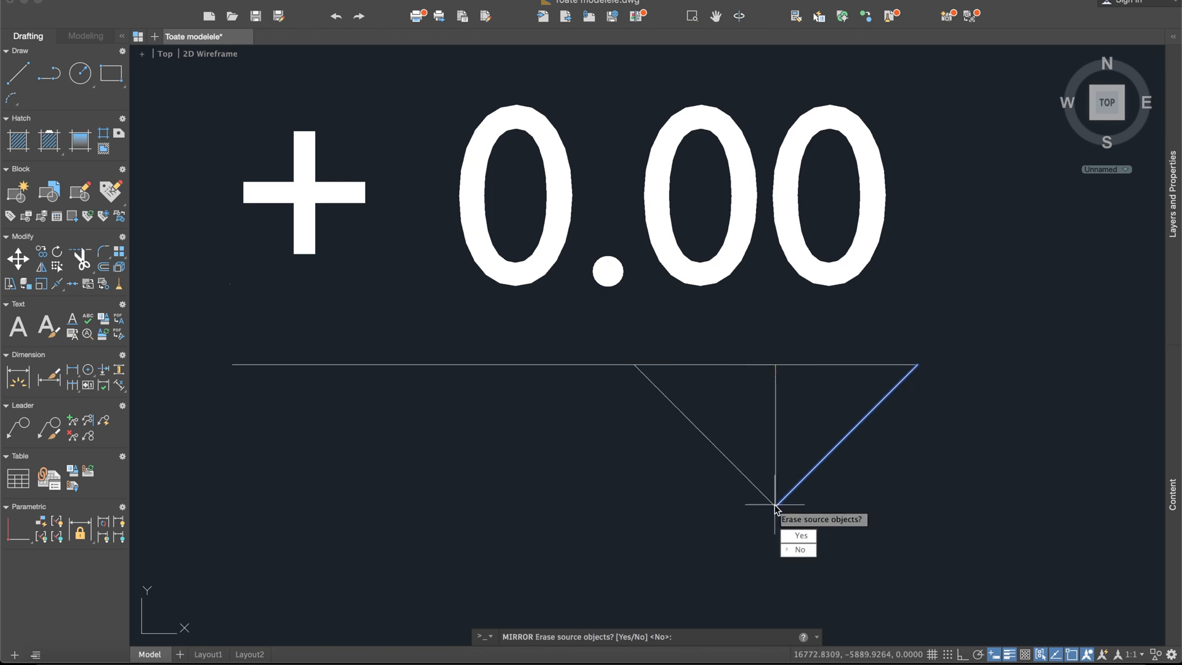
{"action": "left_click", "coordinate": [799, 549]}
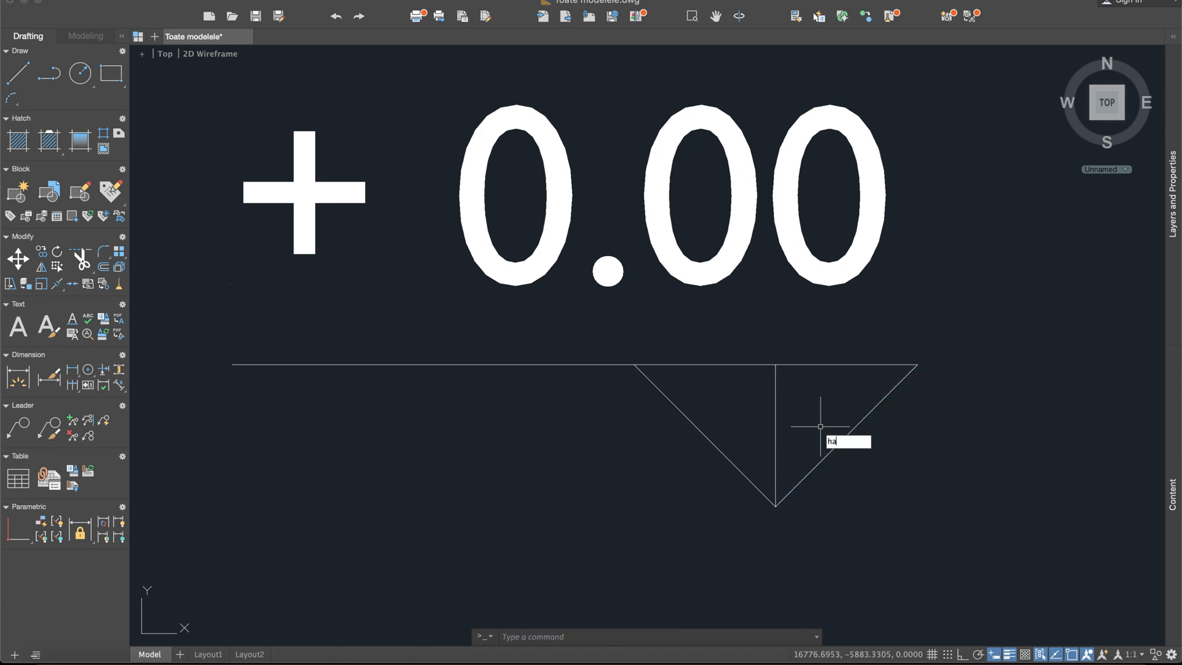
- Fill the right half of the level mark's triangle with a solid hatch
{"action": "key", "text": "Return"}
{"action": "left_click", "coordinate": [815, 405]}
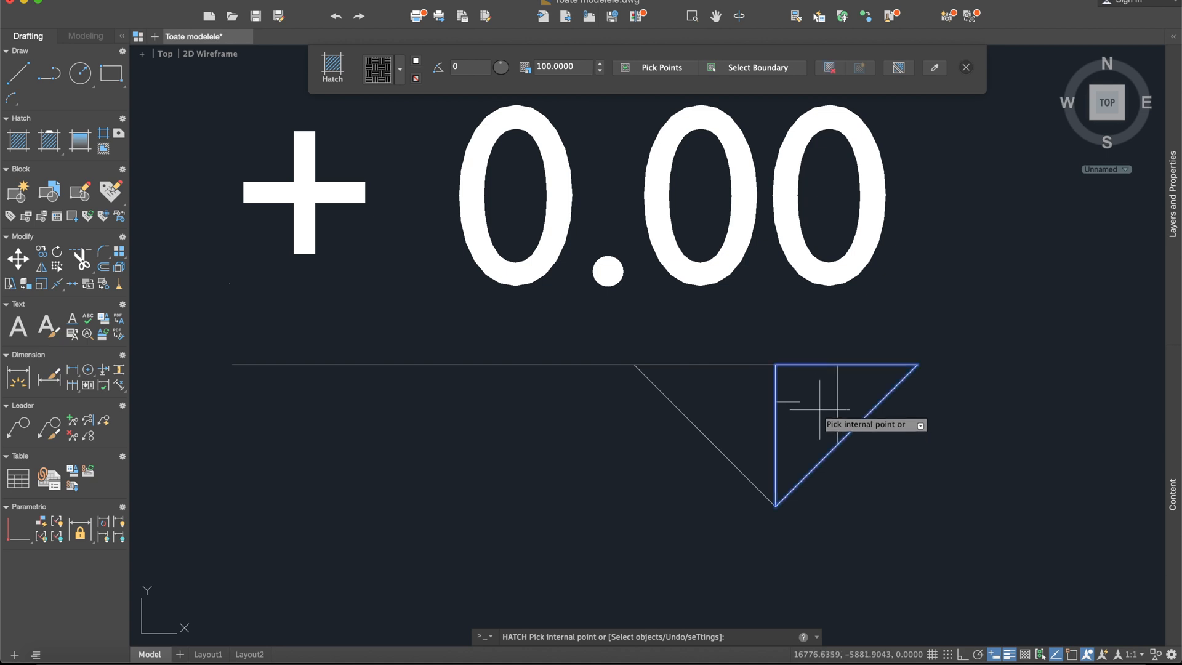
{"action": "left_click", "coordinate": [400, 73]}
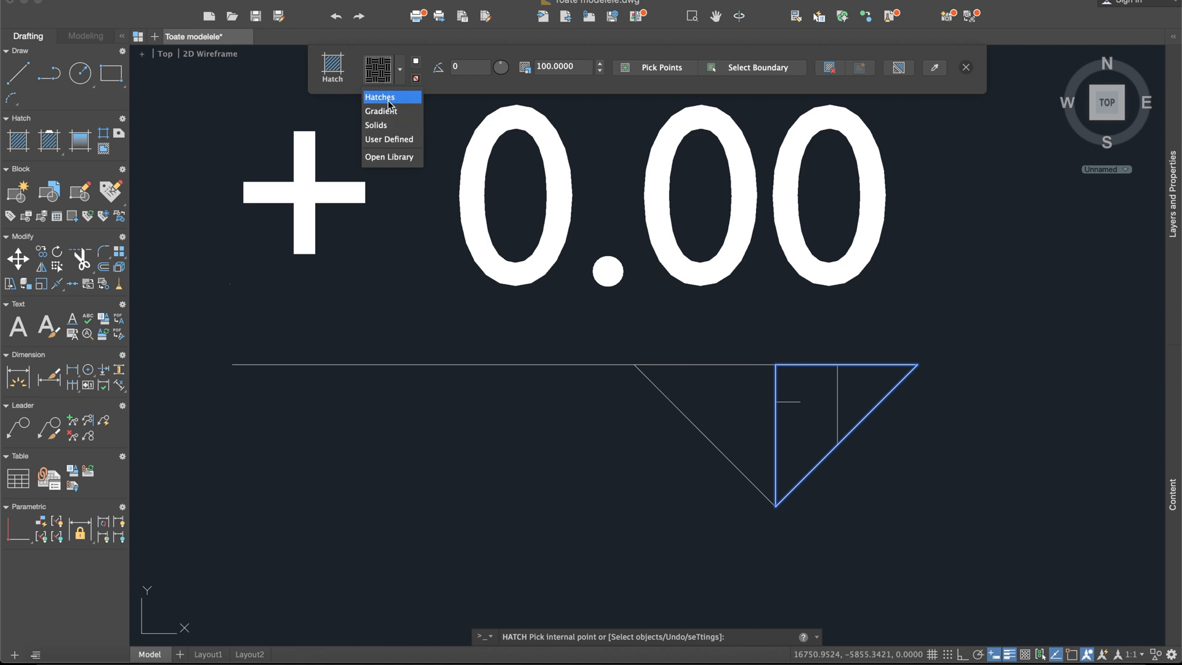
{"action": "left_click", "coordinate": [377, 125]}
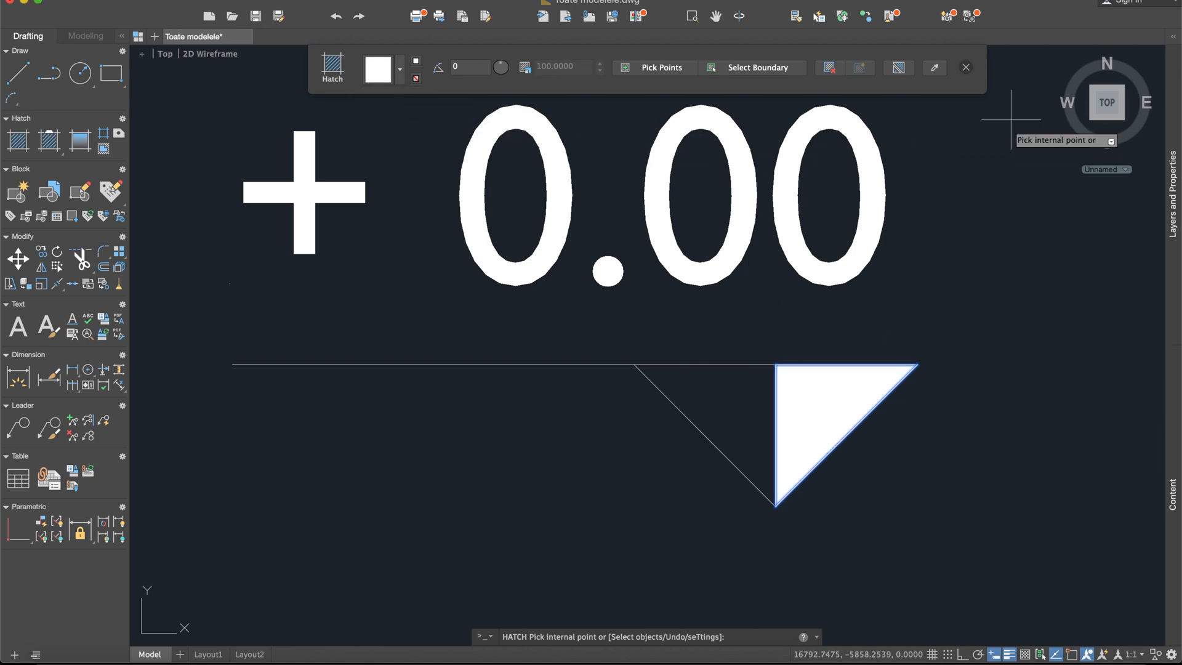
{"action": "left_click", "coordinate": [966, 67]}
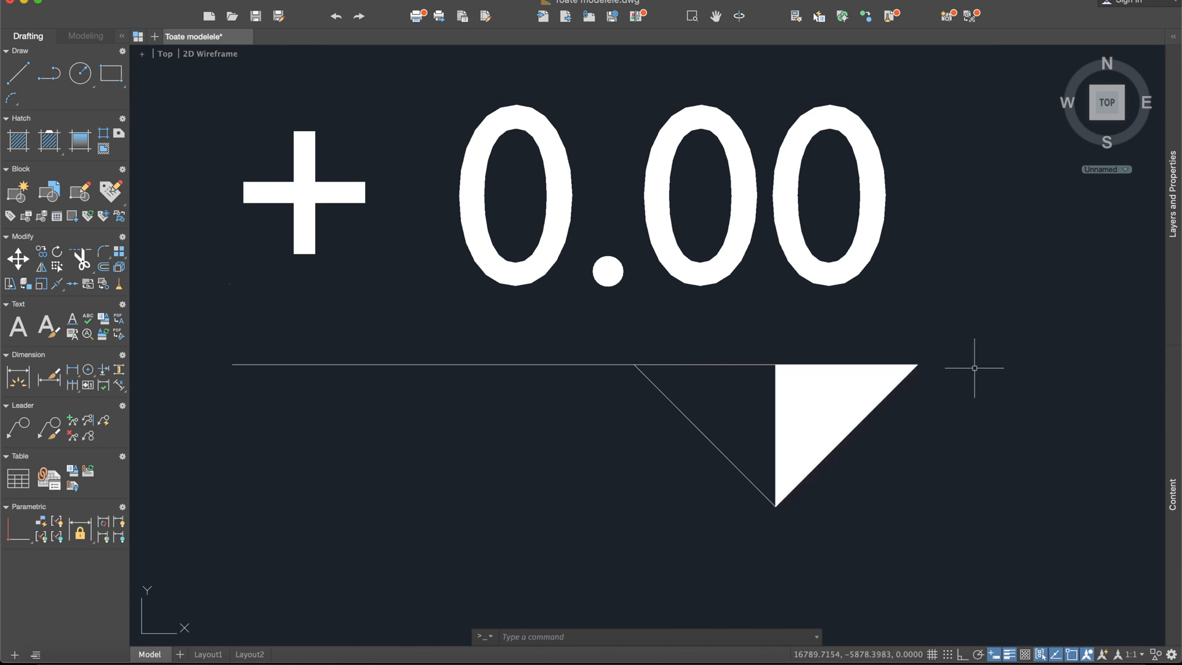
- Move the whole "+ 0.00" level mark to just above the ground-floor line, beside the facade's lower right corner
{"action": "scroll", "coordinate": [974, 367], "scroll_direction": "down", "scroll_amount": 4}
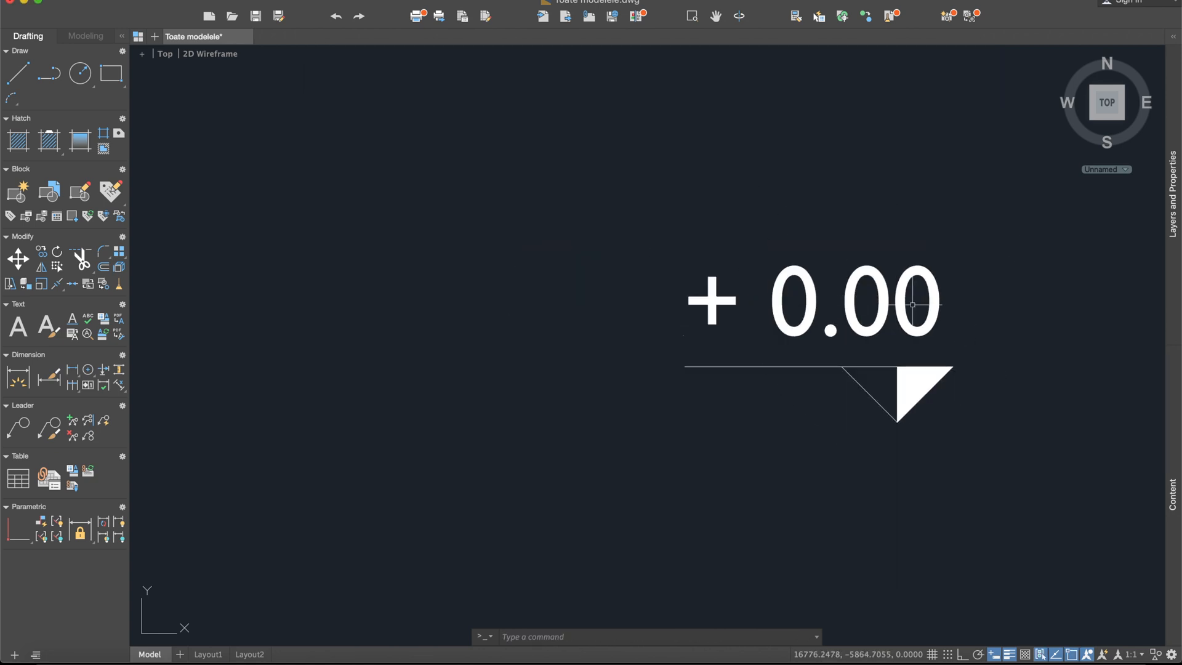
{"action": "type", "text": "move"}
{"action": "key", "text": "Return"}
{"action": "left_click", "coordinate": [979, 502]}
{"action": "left_click", "coordinate": [666, 250]}
{"action": "key", "text": "Return"}
{"action": "left_click", "coordinate": [684, 336]}
{"action": "scroll", "coordinate": [686, 211], "scroll_direction": "down", "scroll_amount": 3}
{"action": "scroll", "coordinate": [603, 234], "scroll_direction": "down", "scroll_amount": 4}
{"action": "scroll", "coordinate": [642, 264], "scroll_direction": "down", "scroll_amount": 2}
{"action": "scroll", "coordinate": [640, 265], "scroll_direction": "down", "scroll_amount": 2}
{"action": "scroll", "coordinate": [616, 259], "scroll_direction": "up", "scroll_amount": 10}
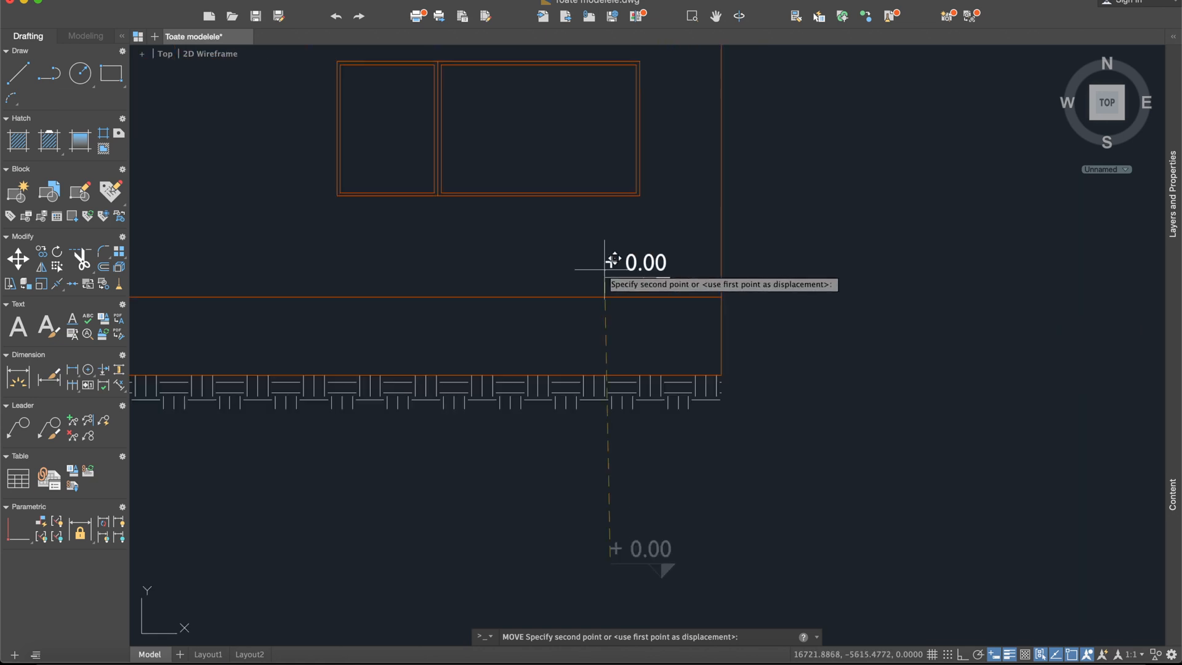
{"action": "scroll", "coordinate": [665, 262], "scroll_direction": "up", "scroll_amount": 2}
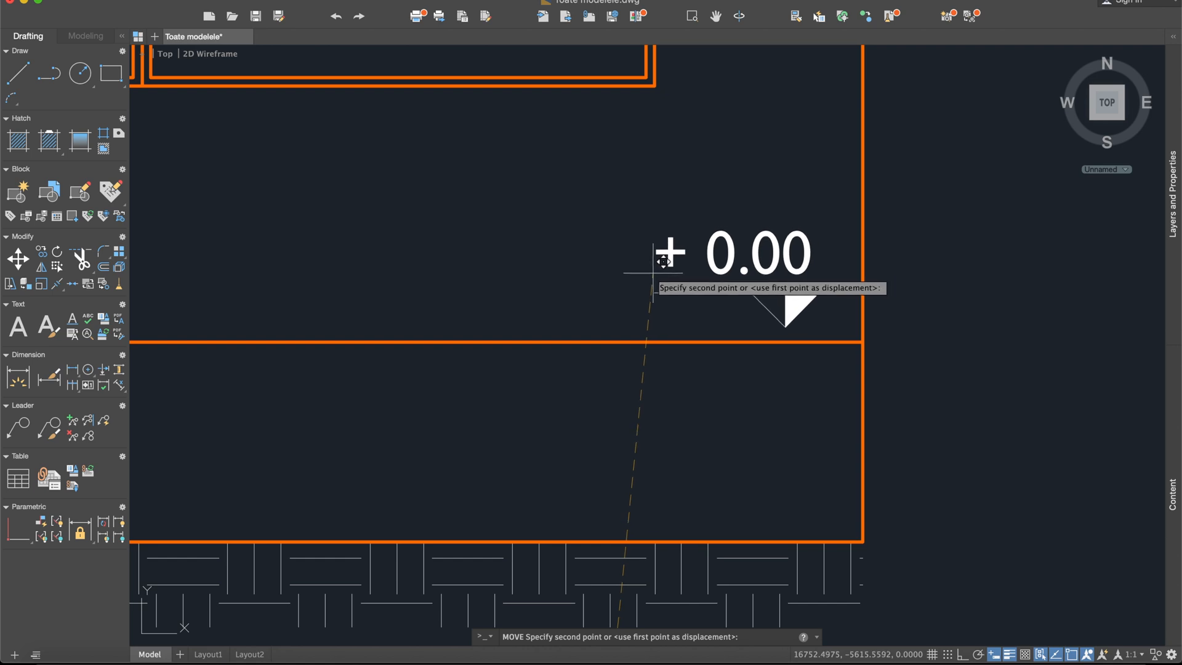
{"action": "left_click", "coordinate": [654, 272]}
- Copy the "+ 0.00" level mark down from the right end of the ground-floor line to the facade's bottom right corner
{"action": "scroll", "coordinate": [842, 395], "scroll_direction": "down", "scroll_amount": 2}
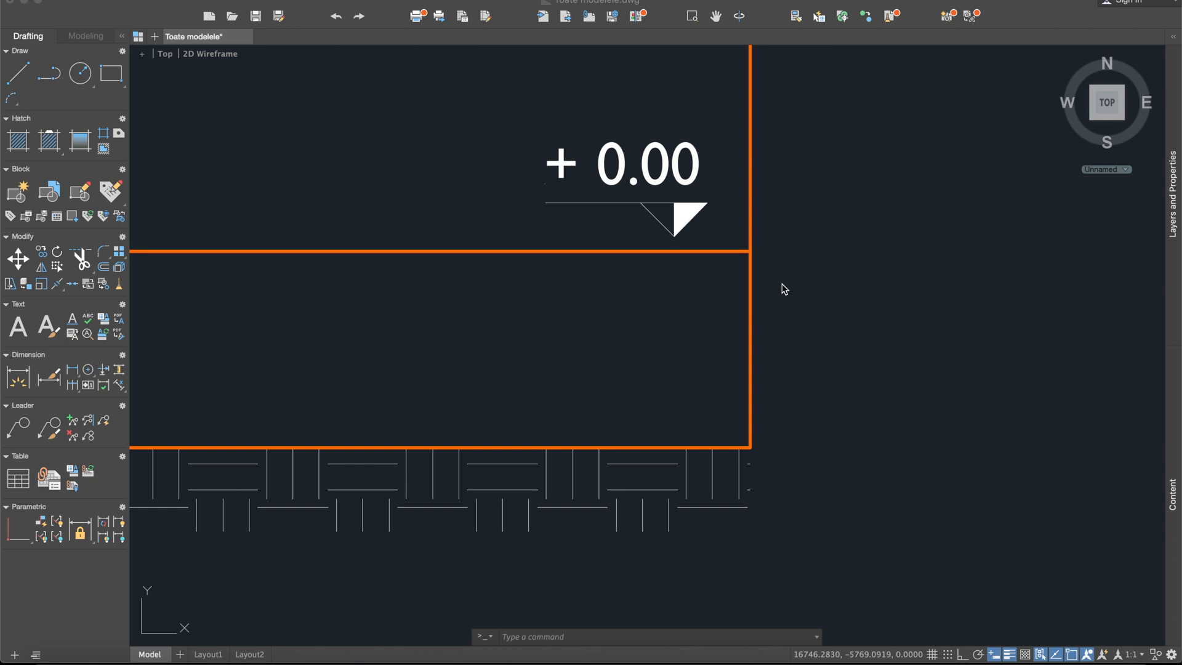
{"action": "left_click", "coordinate": [784, 289]}
{"action": "type", "text": "copy"}
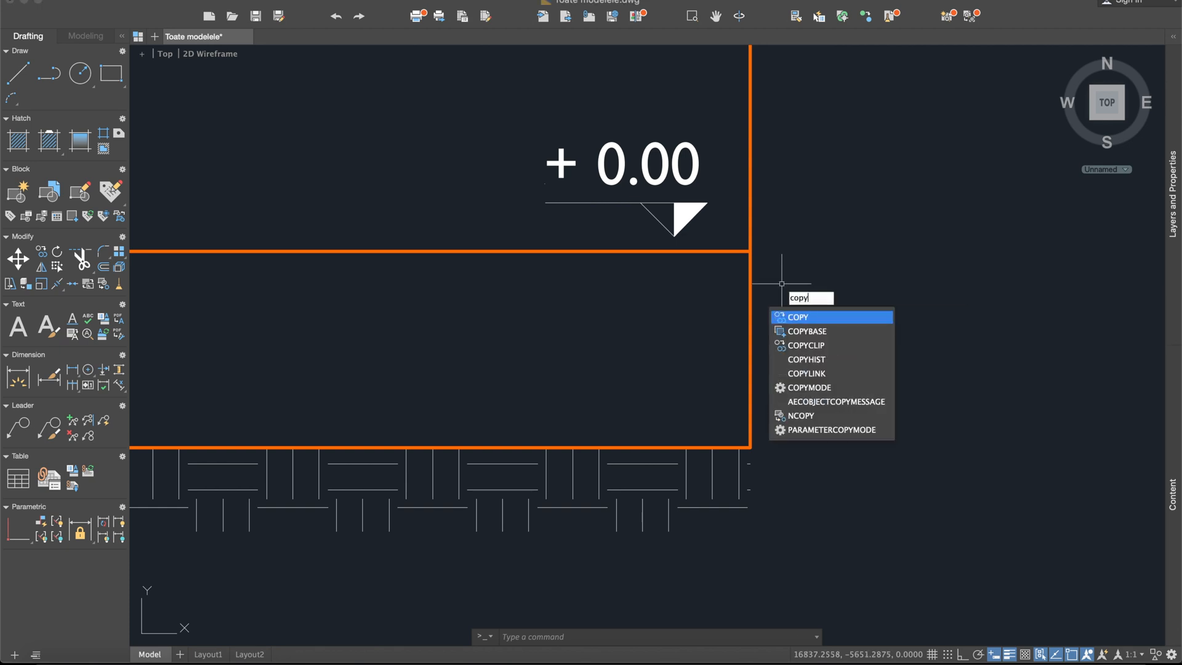
{"action": "key", "text": "Return"}
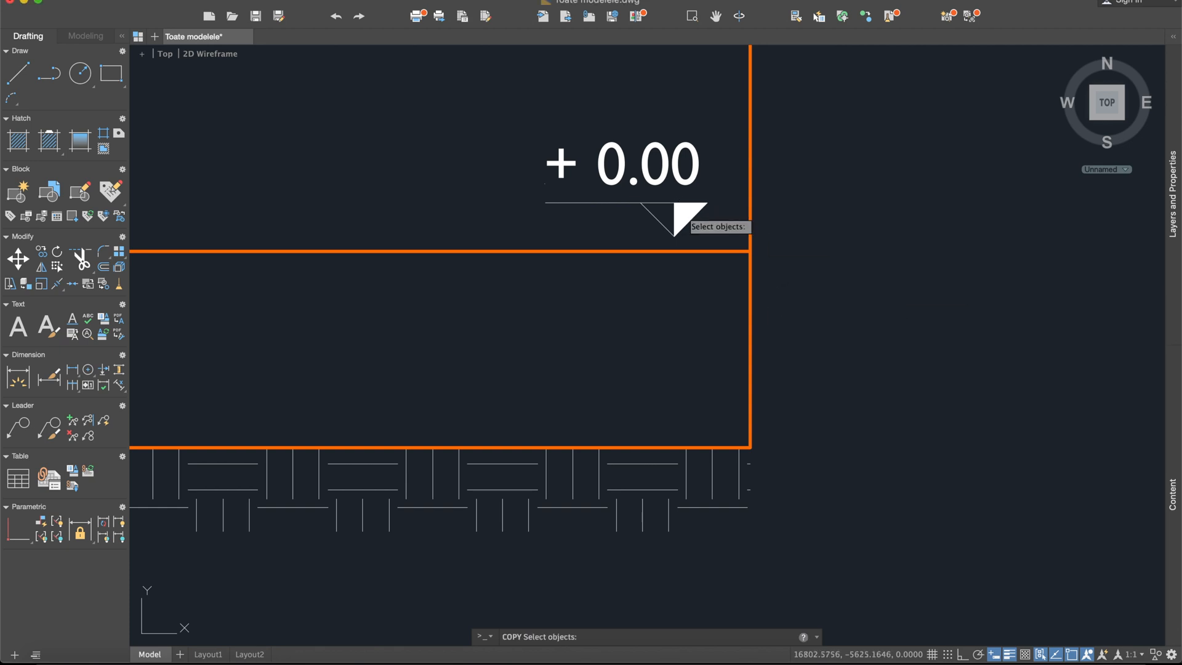
{"action": "left_click", "coordinate": [717, 238]}
{"action": "left_click", "coordinate": [570, 130]}
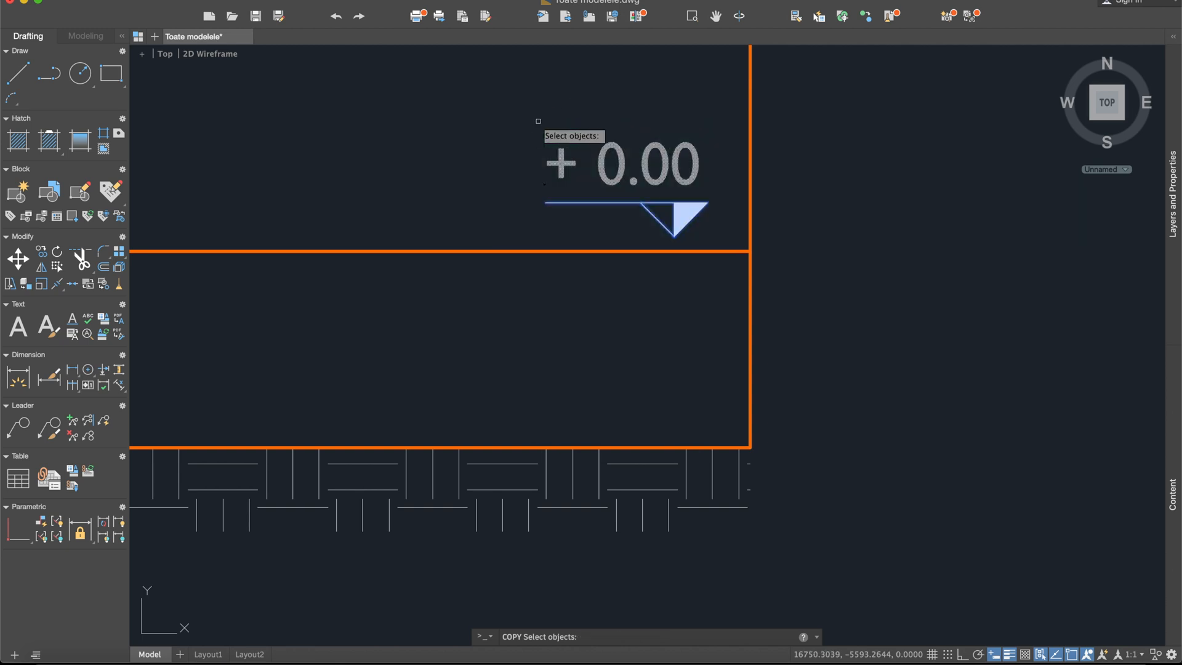
{"action": "key", "text": "Return"}
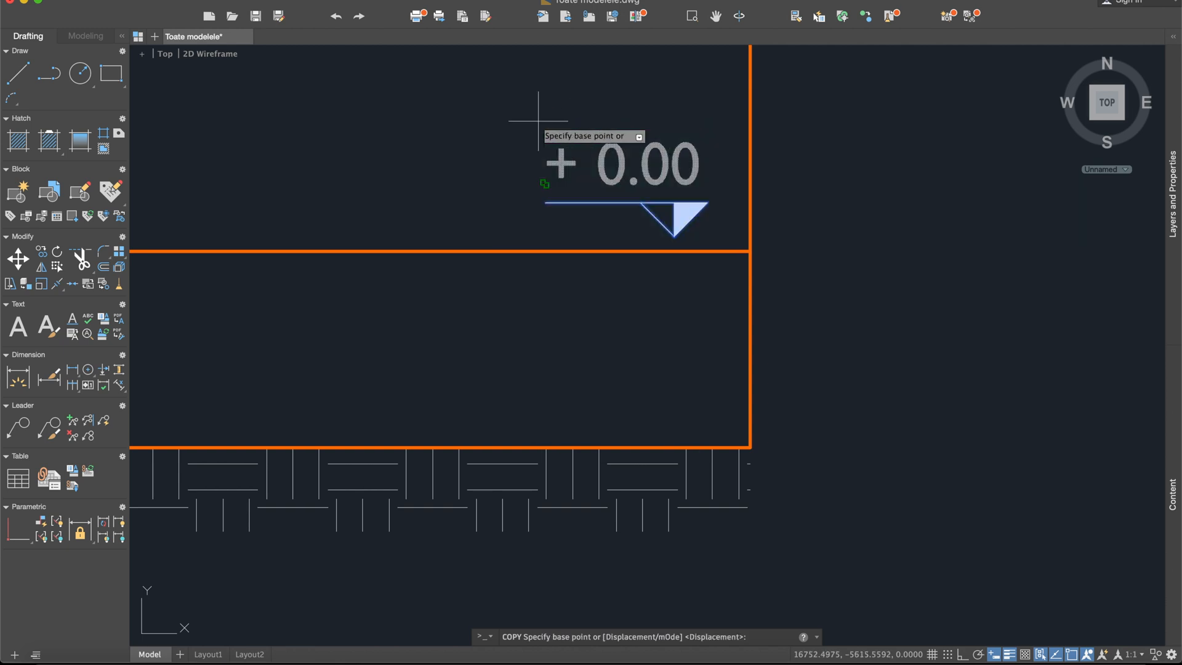
{"action": "left_click", "coordinate": [750, 251]}
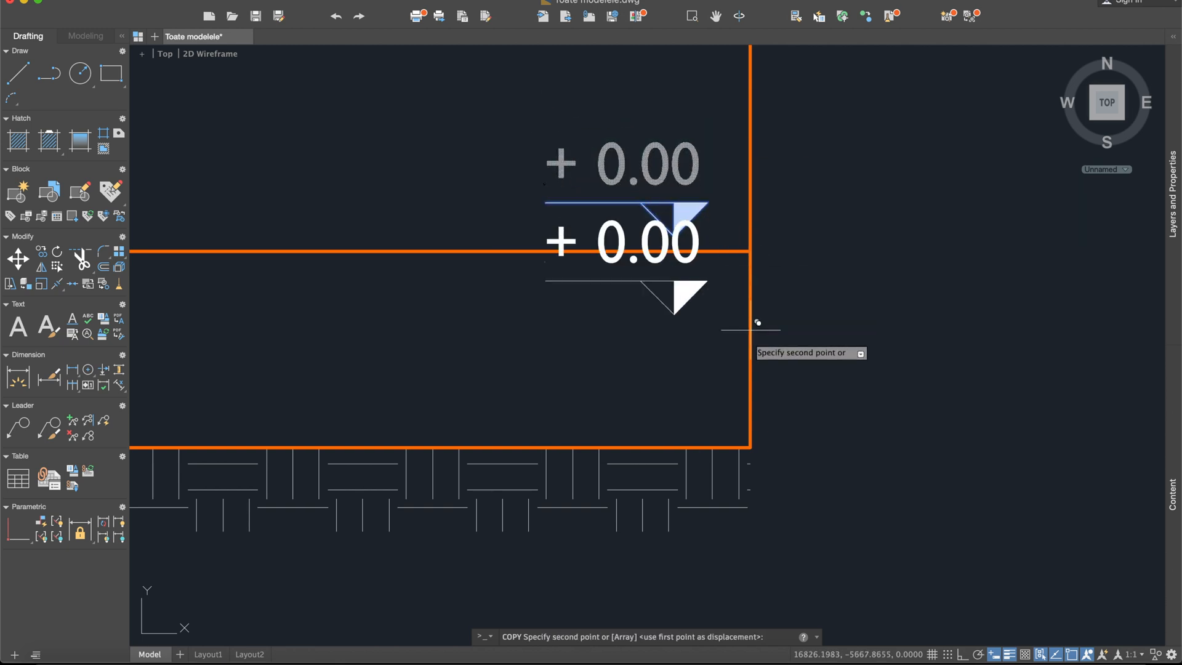
{"action": "left_click", "coordinate": [750, 447]}
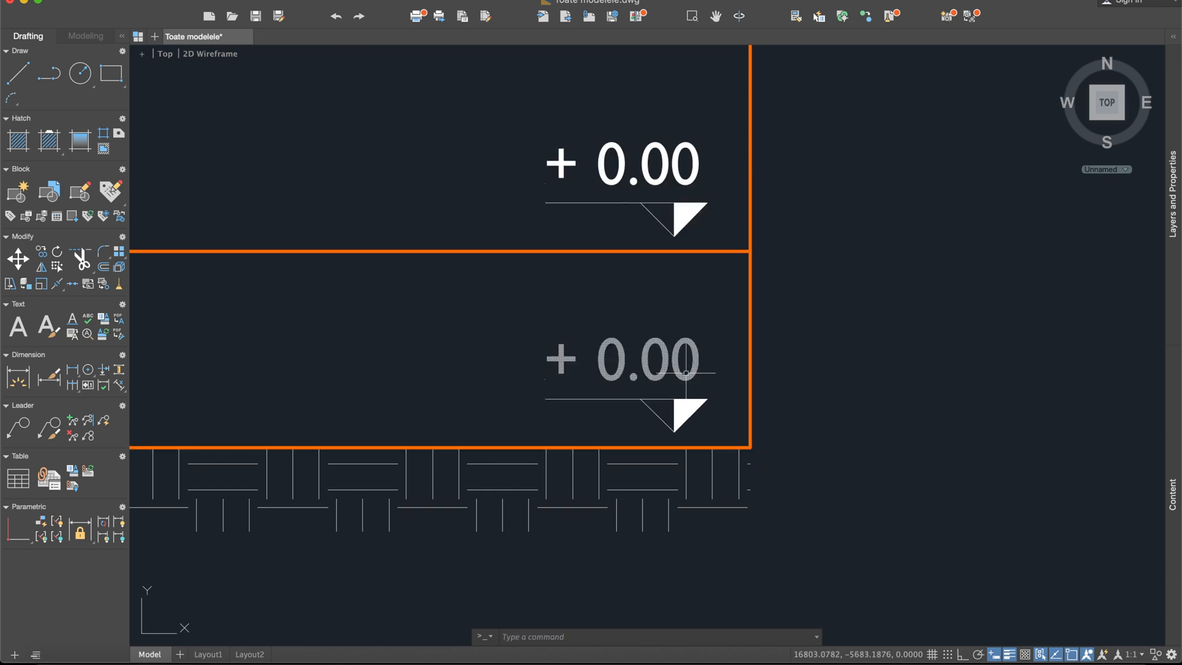
- Change the text of the lower level mark, just above the hatched ground, to "- 0.30"
{"action": "scroll", "coordinate": [682, 376], "scroll_direction": "down", "scroll_amount": 3}
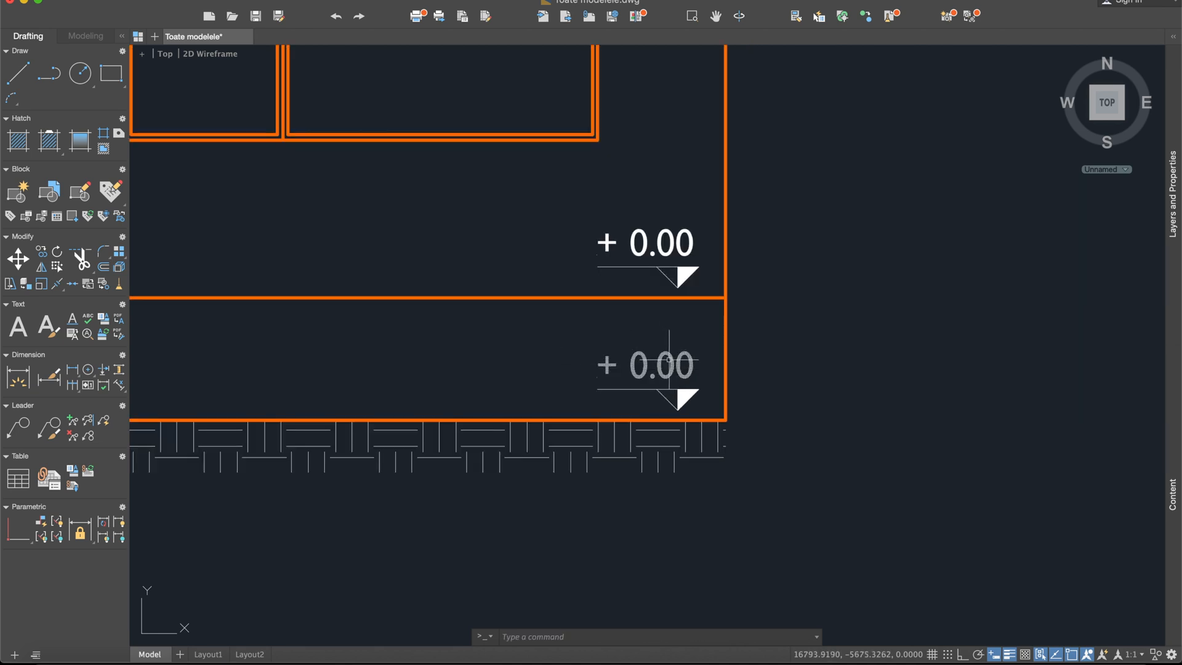
{"action": "double_click", "coordinate": [669, 362]}
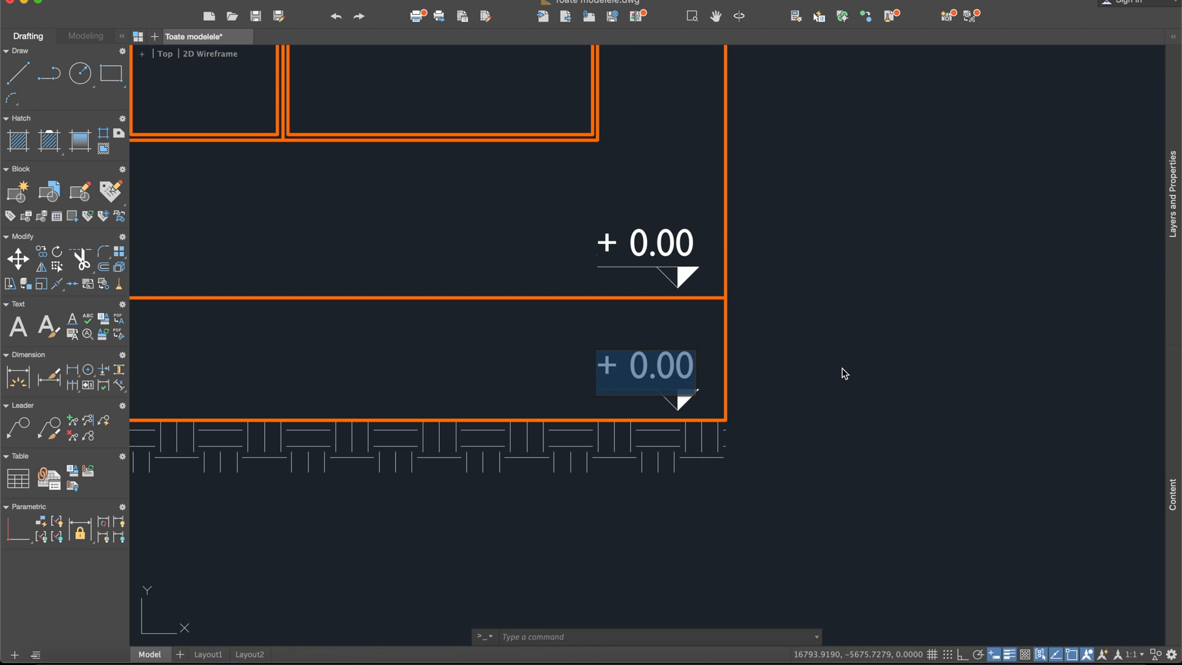
{"action": "key", "text": "End"}
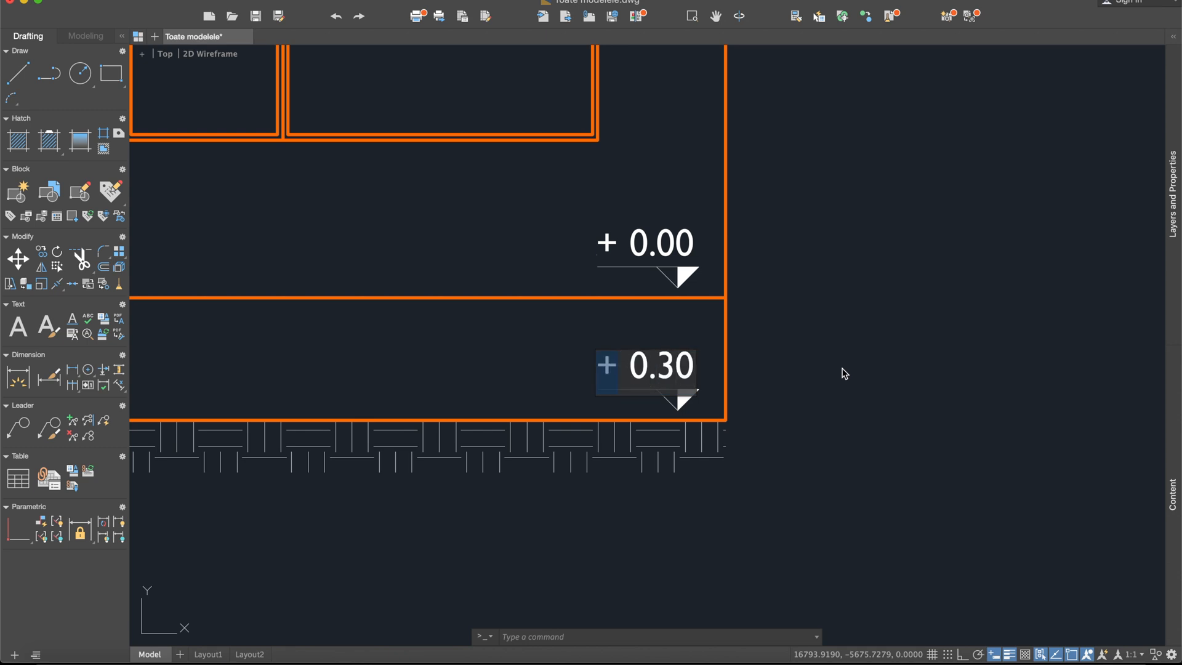
{"action": "type", "text": "-"}
{"action": "key", "text": "Return"}
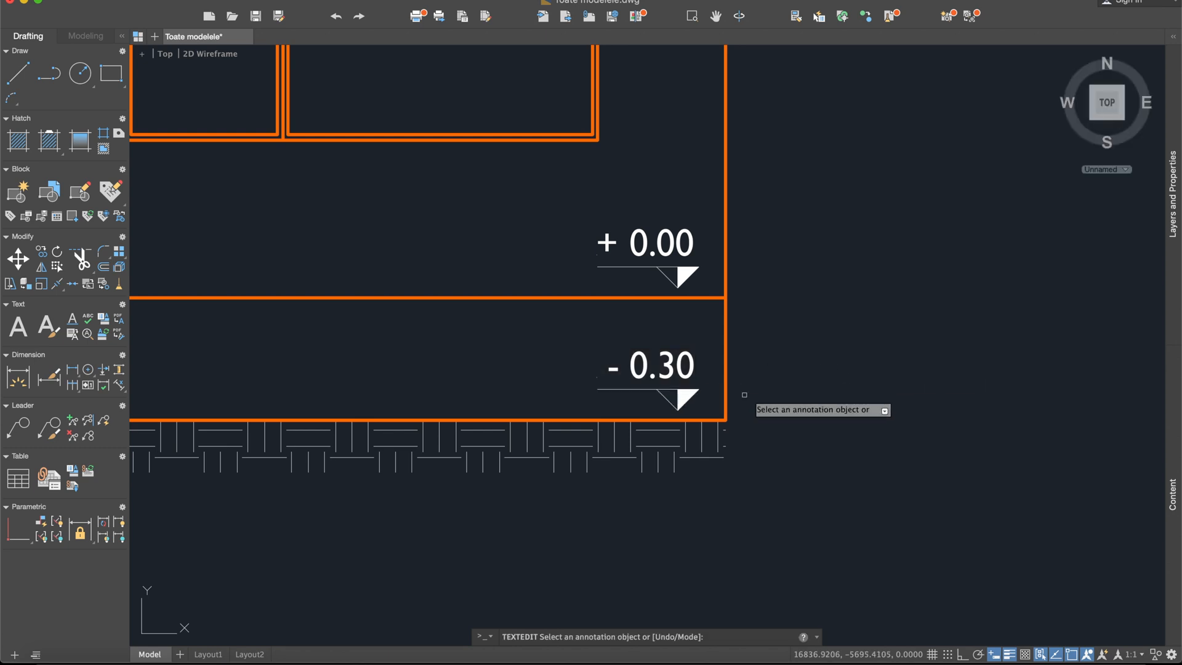
{"action": "scroll", "coordinate": [778, 331], "scroll_direction": "down", "scroll_amount": 2}
{"action": "scroll", "coordinate": [778, 331], "scroll_direction": "down", "scroll_amount": 1}
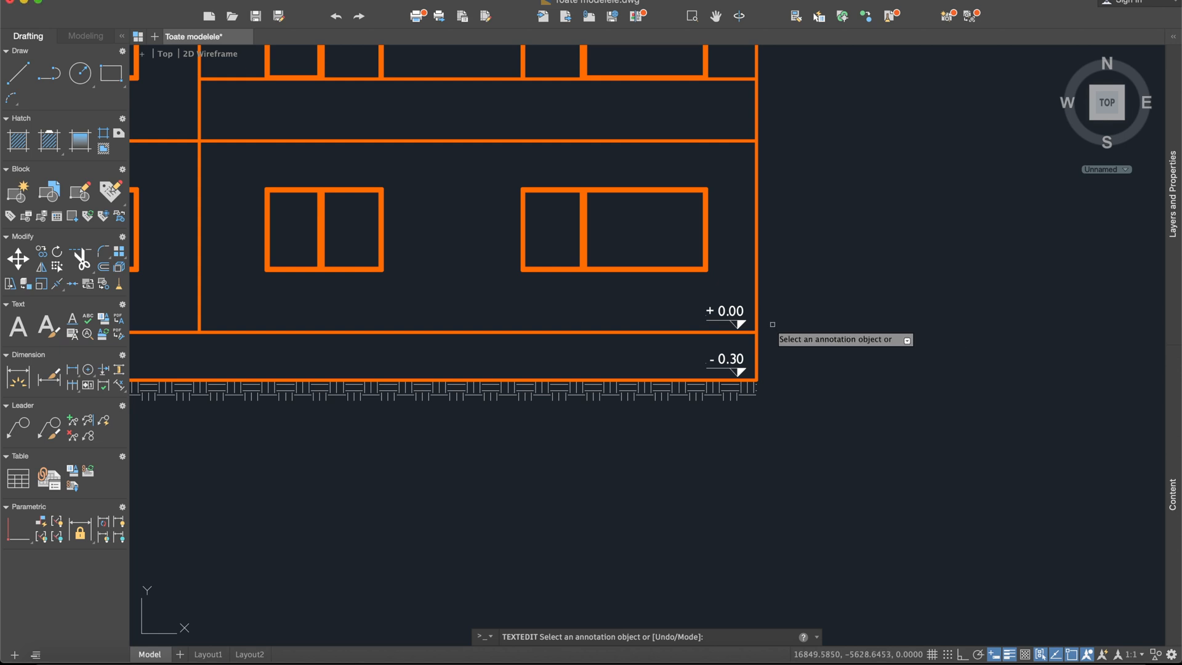
{"action": "scroll", "coordinate": [746, 317], "scroll_direction": "up", "scroll_amount": 5}
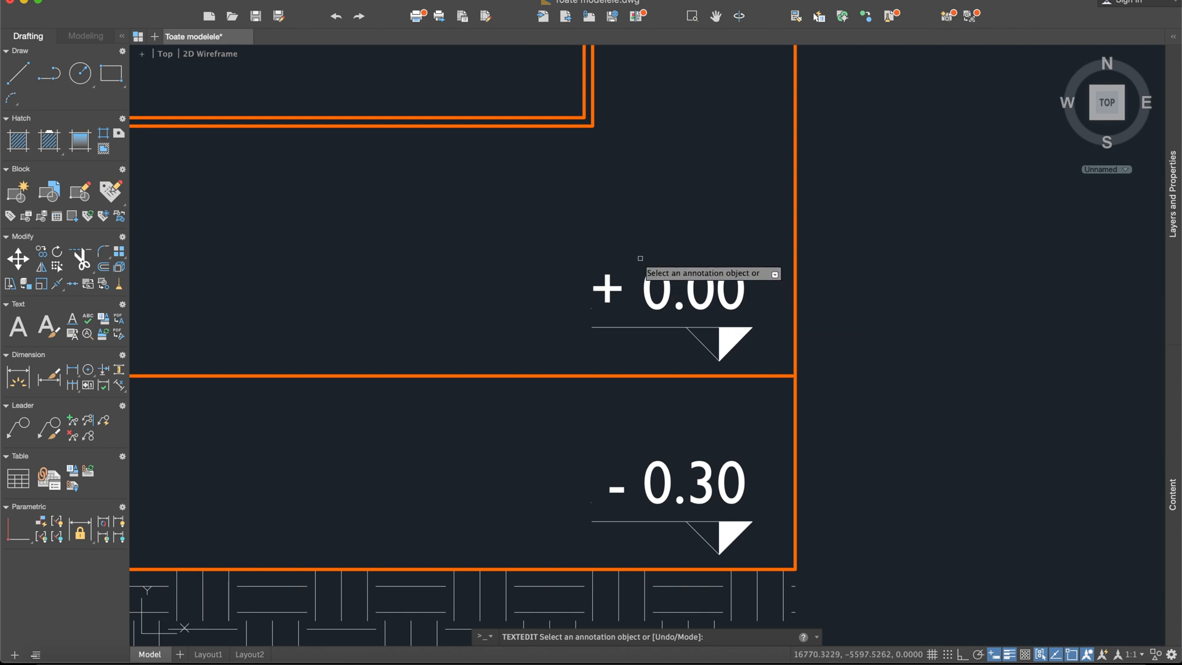
{"action": "key", "text": "Escape"}
- Copy the "+ 0.00" level mark straight up, in Ortho mode, from the ground-floor line's right end to the first-floor line
{"action": "type", "text": "copy"}
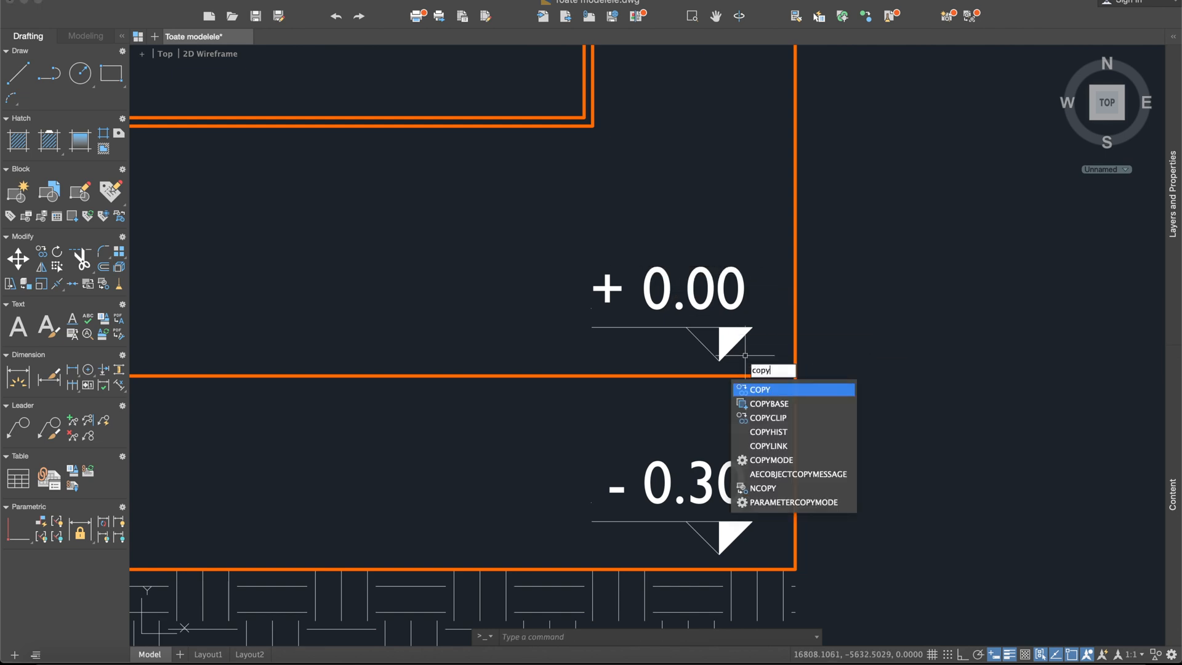
{"action": "key", "text": "Return"}
{"action": "left_click", "coordinate": [745, 356]}
{"action": "left_click", "coordinate": [564, 237]}
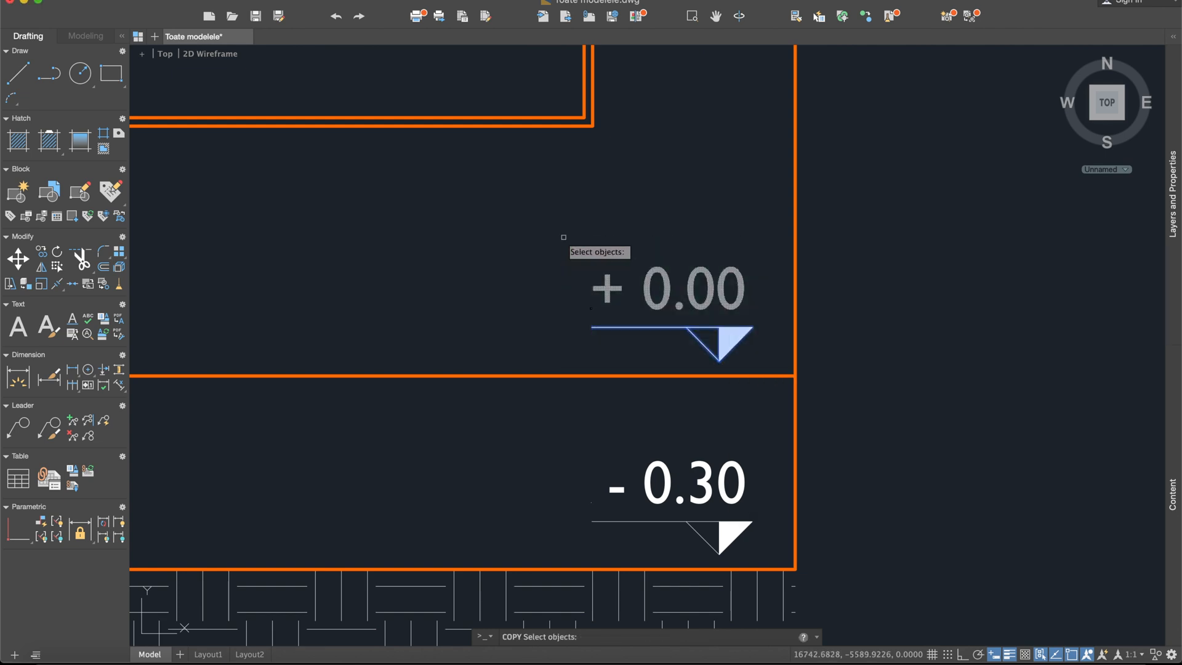
{"action": "key", "text": "Return"}
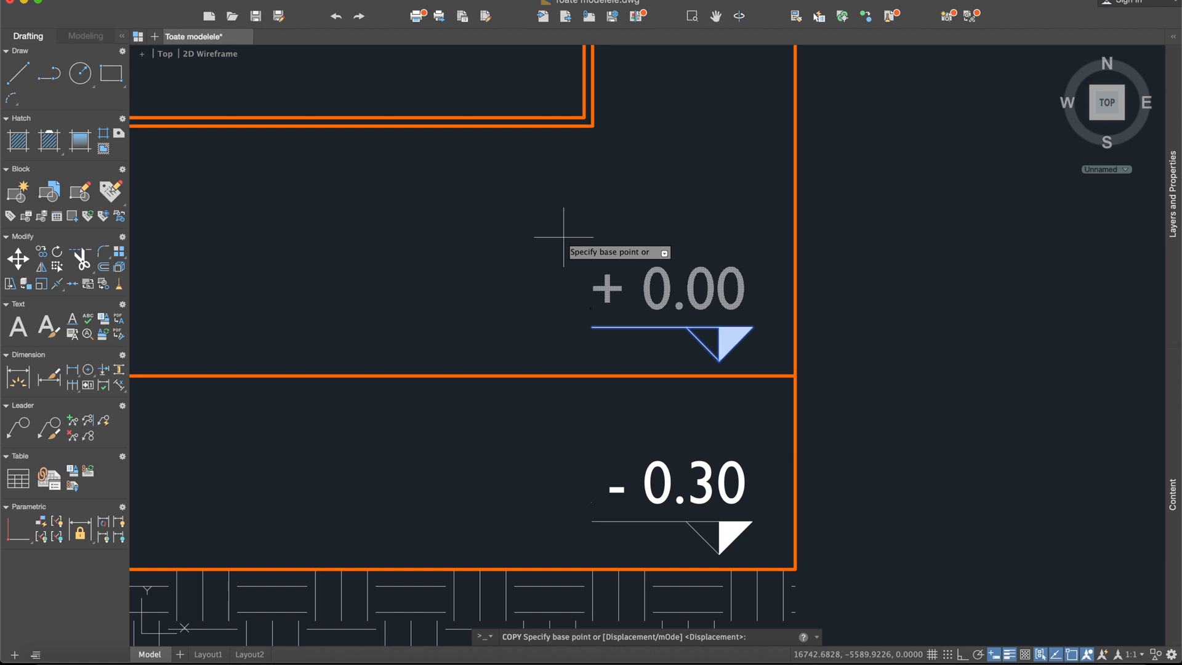
{"action": "left_click", "coordinate": [795, 375]}
{"action": "scroll", "coordinate": [790, 191], "scroll_direction": "down", "scroll_amount": 2}
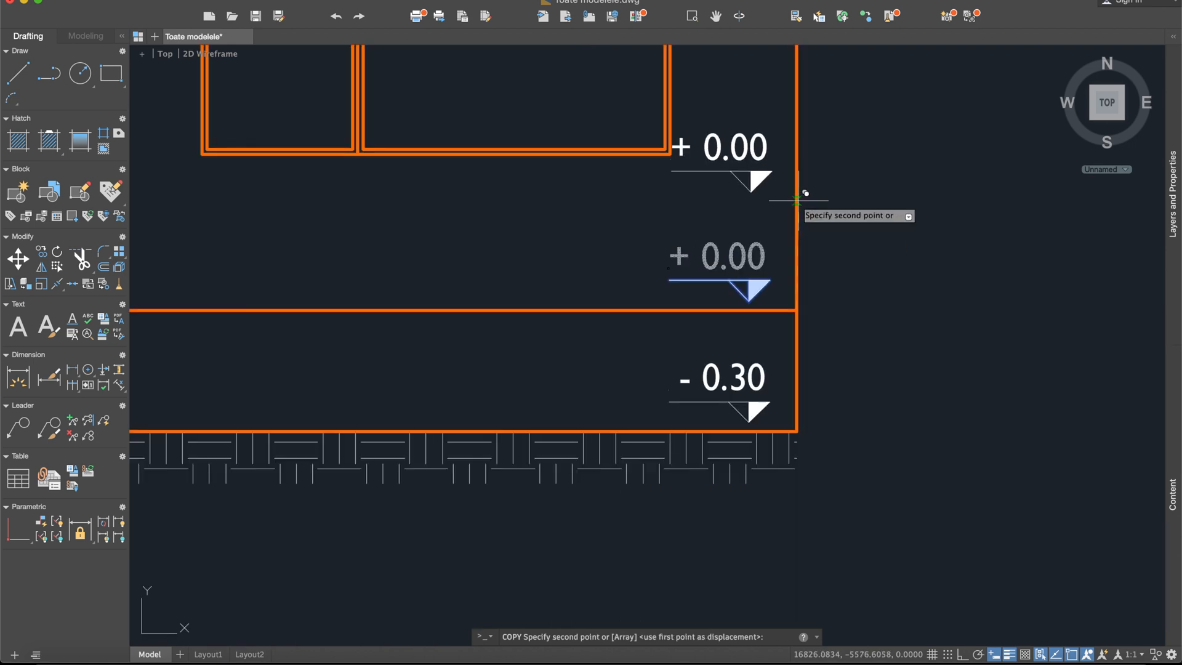
{"action": "left_click", "coordinate": [964, 659]}
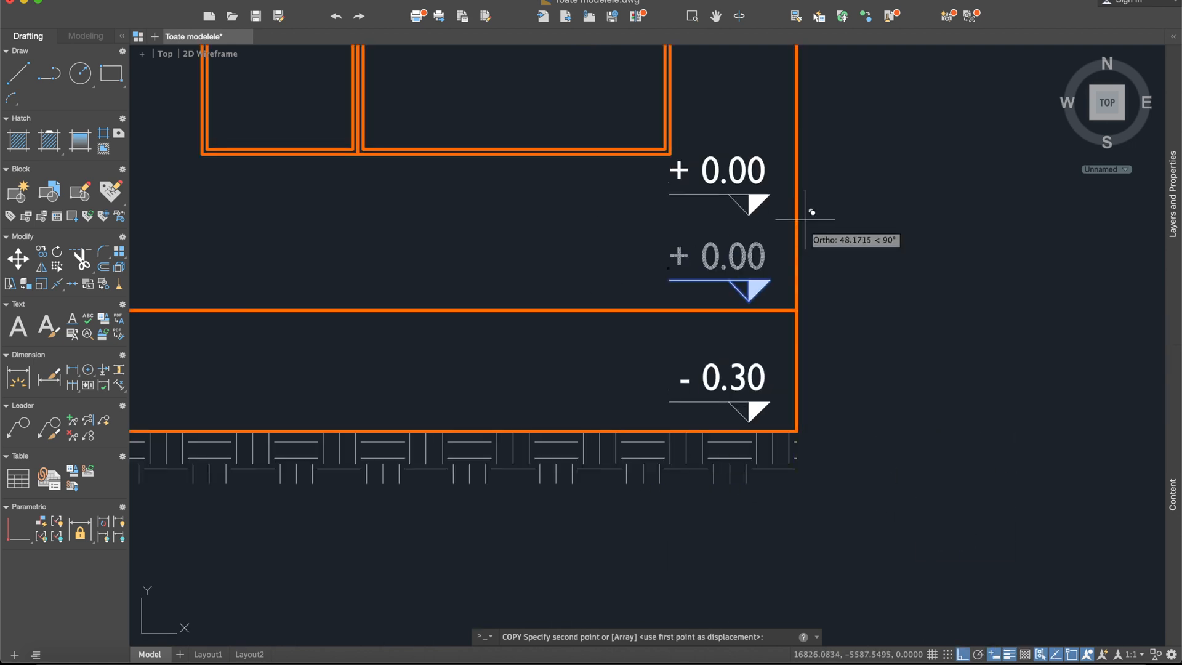
{"action": "middle_click_drag", "start_coordinate": [790, 139], "coordinate": [792, 389]}
{"action": "middle_click_drag", "start_coordinate": [796, 89], "coordinate": [800, 198]}
{"action": "left_click", "coordinate": [800, 182]}
- Place another copy of the "+ 0.00" level mark on the first-storey window-sill line at the facade's right edge
{"action": "middle_click_drag", "start_coordinate": [804, 115], "coordinate": [795, 414]}
{"action": "scroll", "coordinate": [795, 412], "scroll_direction": "down", "scroll_amount": 4}
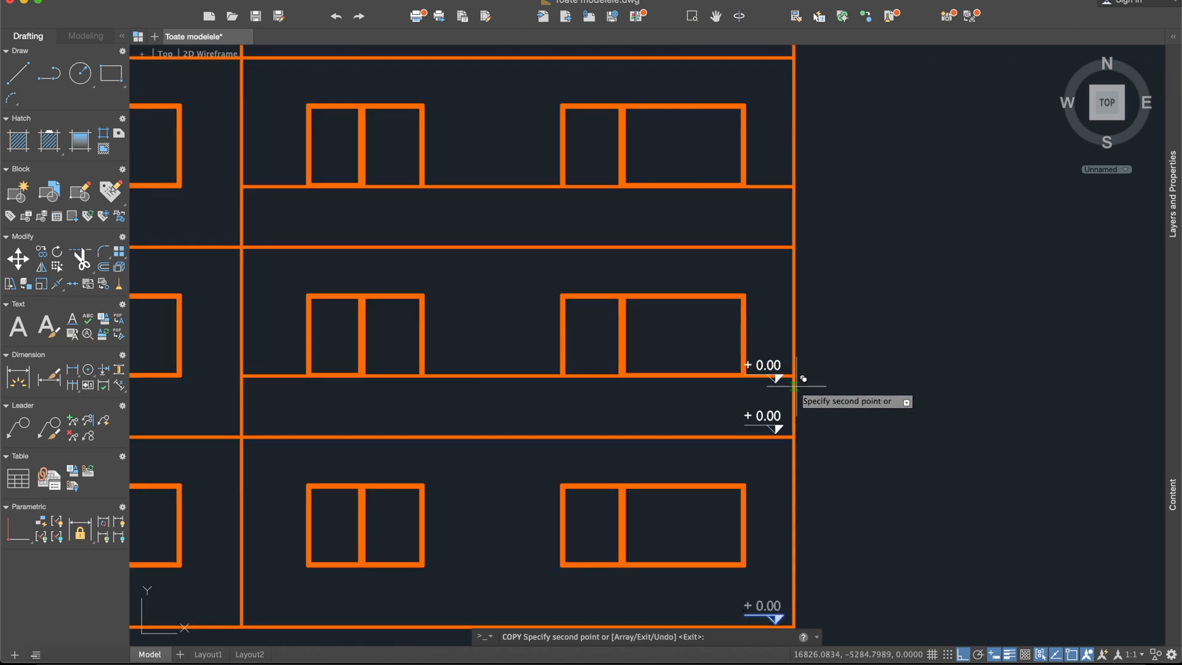
{"action": "scroll", "coordinate": [800, 394], "scroll_direction": "up", "scroll_amount": 5}
{"action": "left_click", "coordinate": [800, 361]}
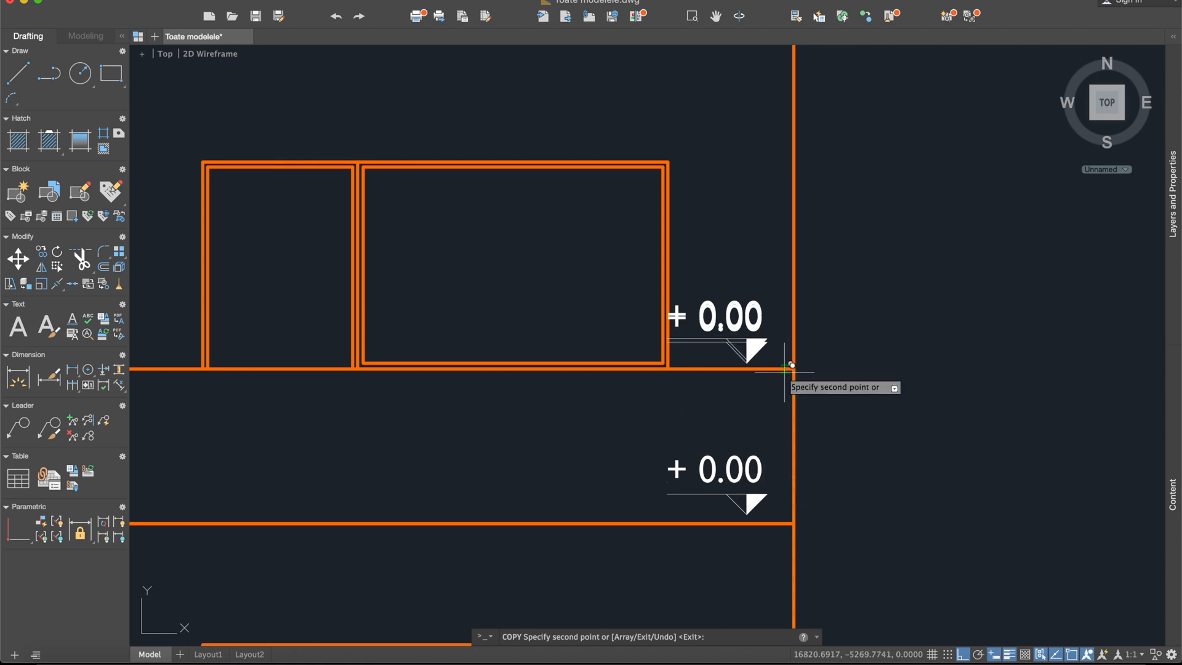
- Place copies of the "+ 0.00" level mark on each remaining upper floor line at the facade's right edge
{"action": "middle_click_drag", "start_coordinate": [772, 251], "coordinate": [779, 461]}
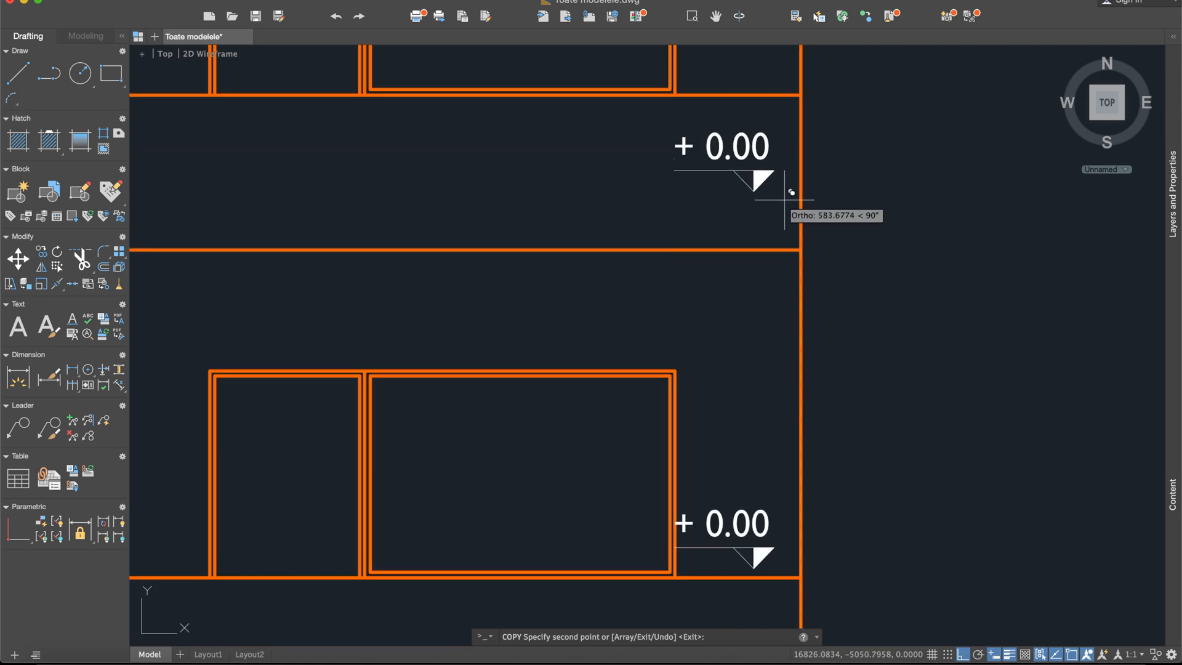
{"action": "scroll", "coordinate": [794, 227], "scroll_direction": "down", "scroll_amount": 3}
{"action": "scroll", "coordinate": [801, 284], "scroll_direction": "down", "scroll_amount": 2}
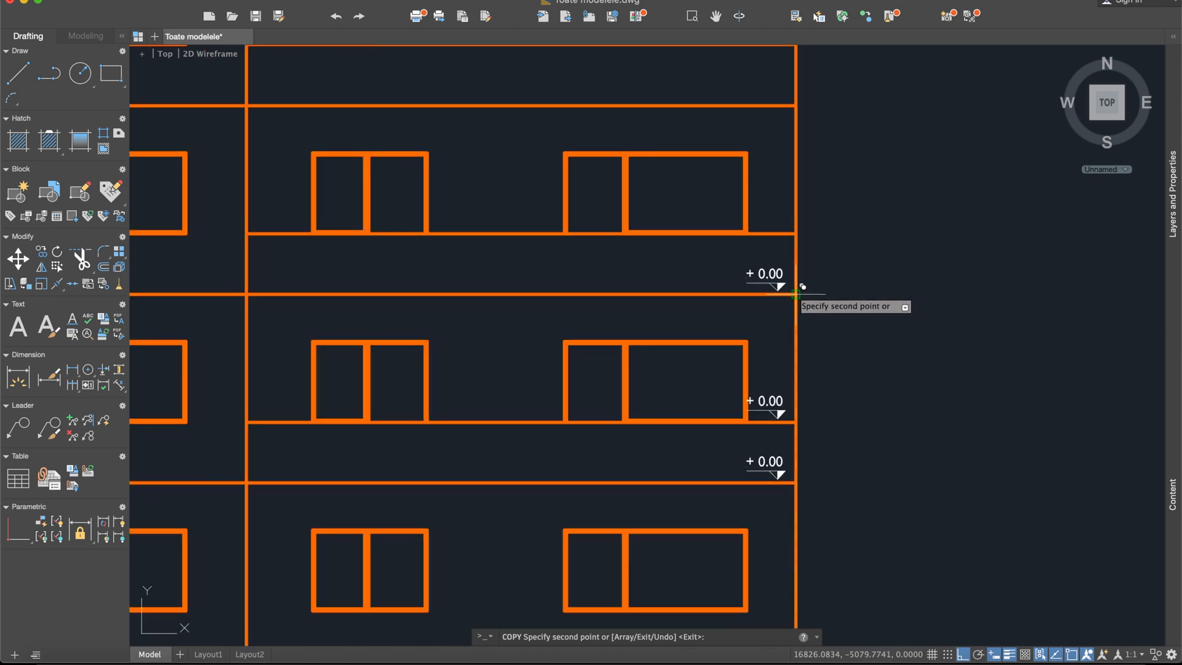
{"action": "middle_click_drag", "start_coordinate": [800, 132], "coordinate": [803, 311]}
{"action": "left_click", "coordinate": [796, 282]}
{"action": "middle_click_drag", "start_coordinate": [818, 130], "coordinate": [793, 307]}
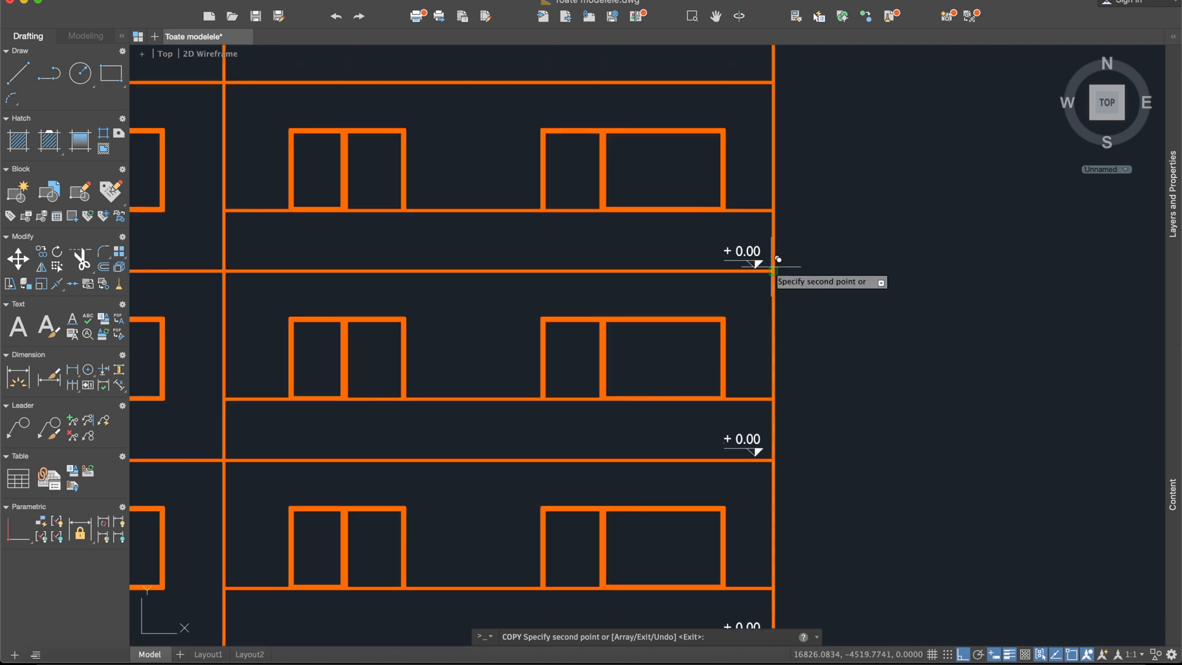
{"action": "mouse_move", "coordinate": [775, 266]}
{"action": "middle_mouse_down"}
{"action": "mouse_move", "coordinate": [773, 222]}
{"action": "mouse_move", "coordinate": [780, 234]}
{"action": "middle_mouse_up"}
{"action": "left_click", "coordinate": [773, 223]}
{"action": "middle_click_drag", "start_coordinate": [757, 147], "coordinate": [761, 318]}
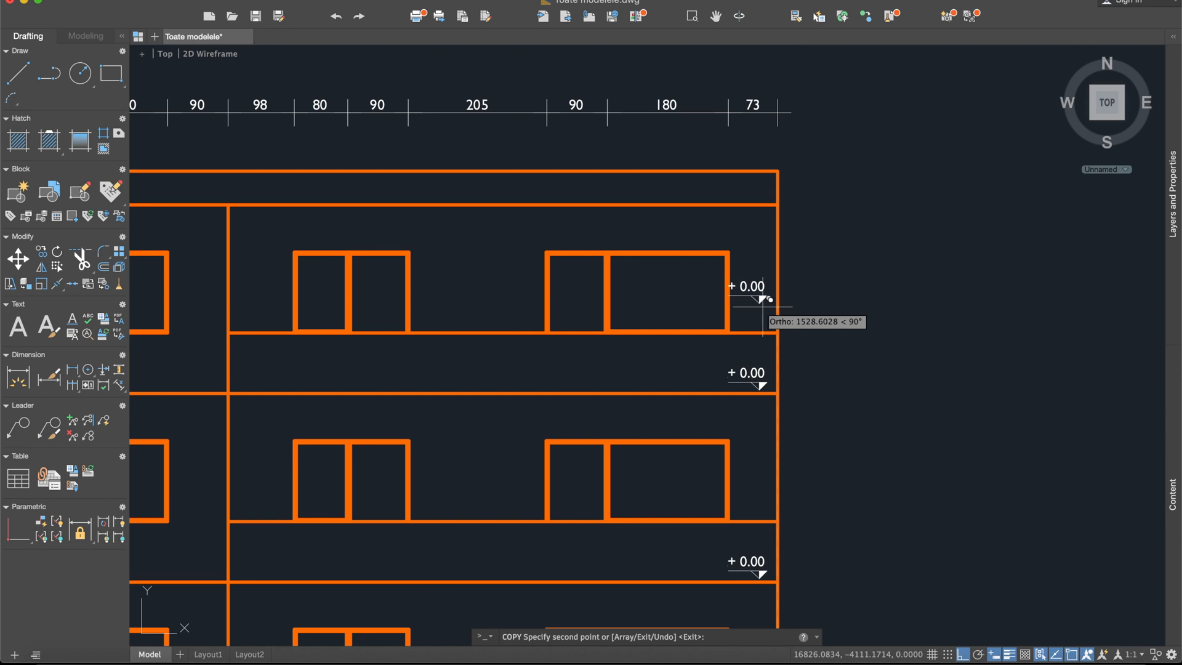
{"action": "key", "text": "Escape"}
- Delete the stray "+ 0.00" level mark sitting on the first-storey window-sill line
{"action": "middle_click_drag", "start_coordinate": [771, 386], "coordinate": [770, 140]}
{"action": "scroll", "coordinate": [770, 308], "scroll_direction": "down", "scroll_amount": 4}
{"action": "scroll", "coordinate": [785, 435], "scroll_direction": "down", "scroll_amount": 1}
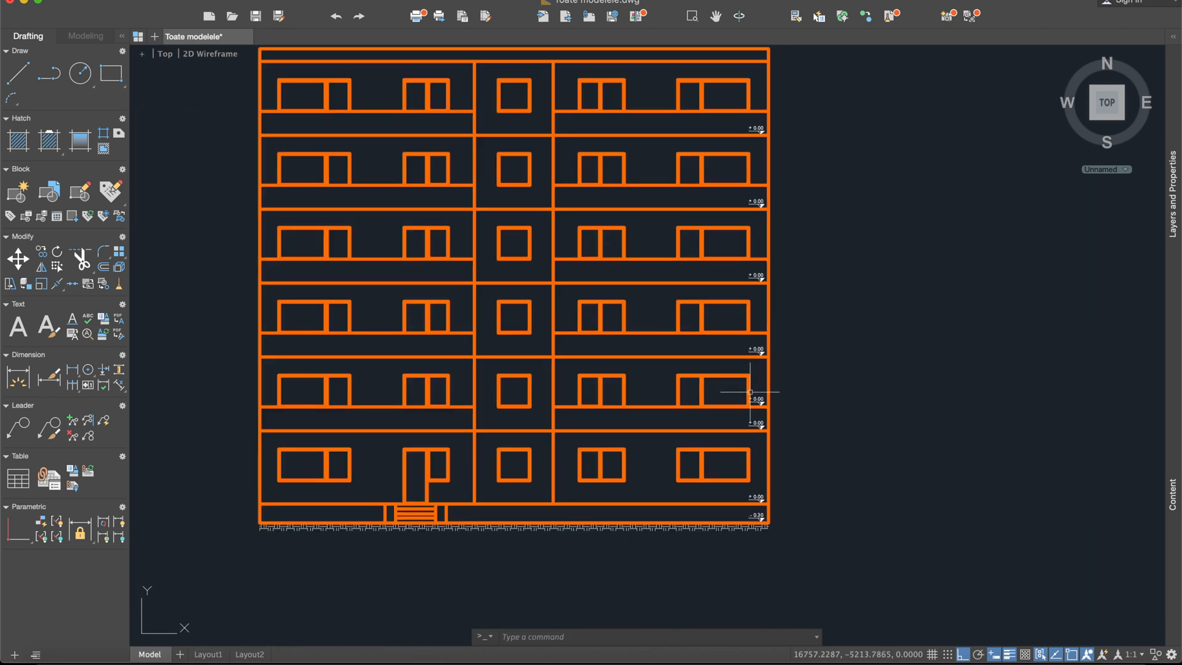
{"action": "scroll", "coordinate": [794, 431], "scroll_direction": "up", "scroll_amount": 7}
{"action": "left_click", "coordinate": [796, 435]}
{"action": "left_click", "coordinate": [767, 392]}
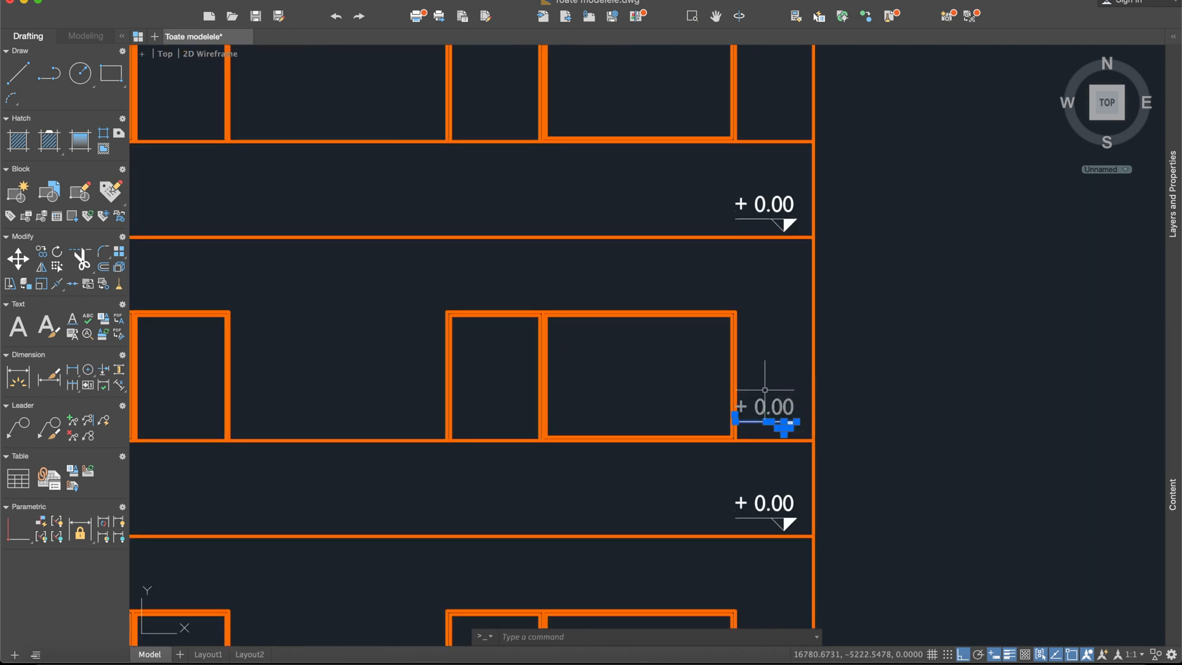
{"action": "key", "text": "Delete"}
- Change the text of the first-floor level mark to "+ 2.80"
{"action": "scroll", "coordinate": [764, 439], "scroll_direction": "down", "scroll_amount": 6}
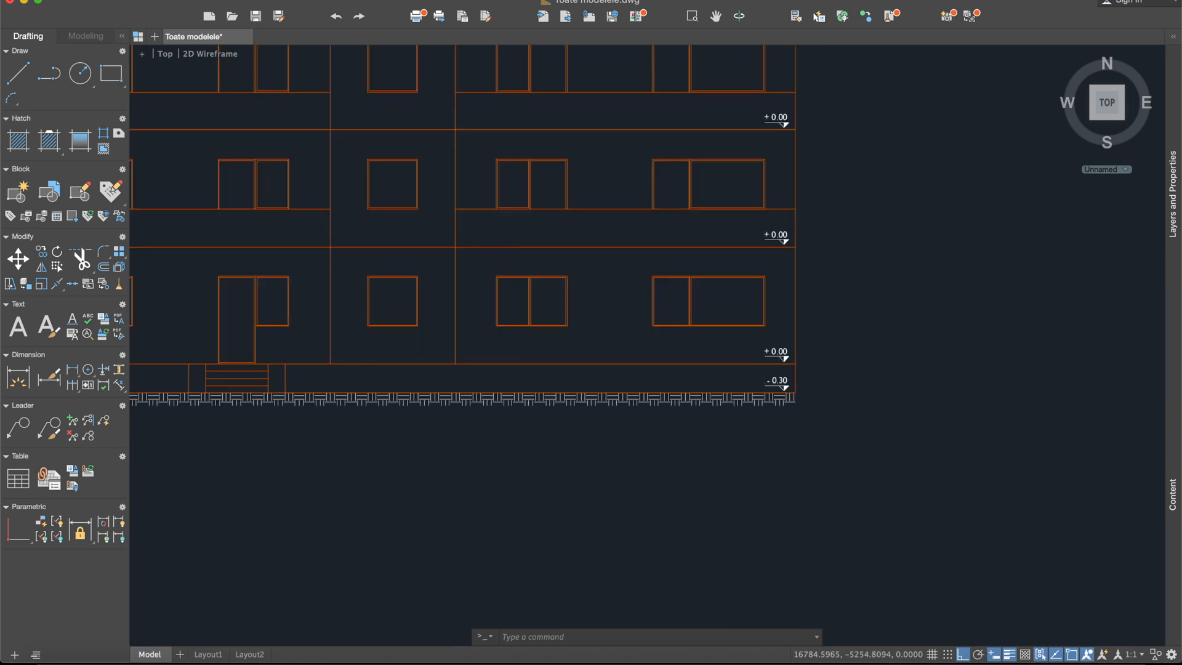
{"action": "scroll", "coordinate": [781, 311], "scroll_direction": "up", "scroll_amount": 6}
{"action": "middle_click_drag", "start_coordinate": [792, 207], "coordinate": [739, 496]}
{"action": "scroll", "coordinate": [740, 496], "scroll_direction": "down", "scroll_amount": 3}
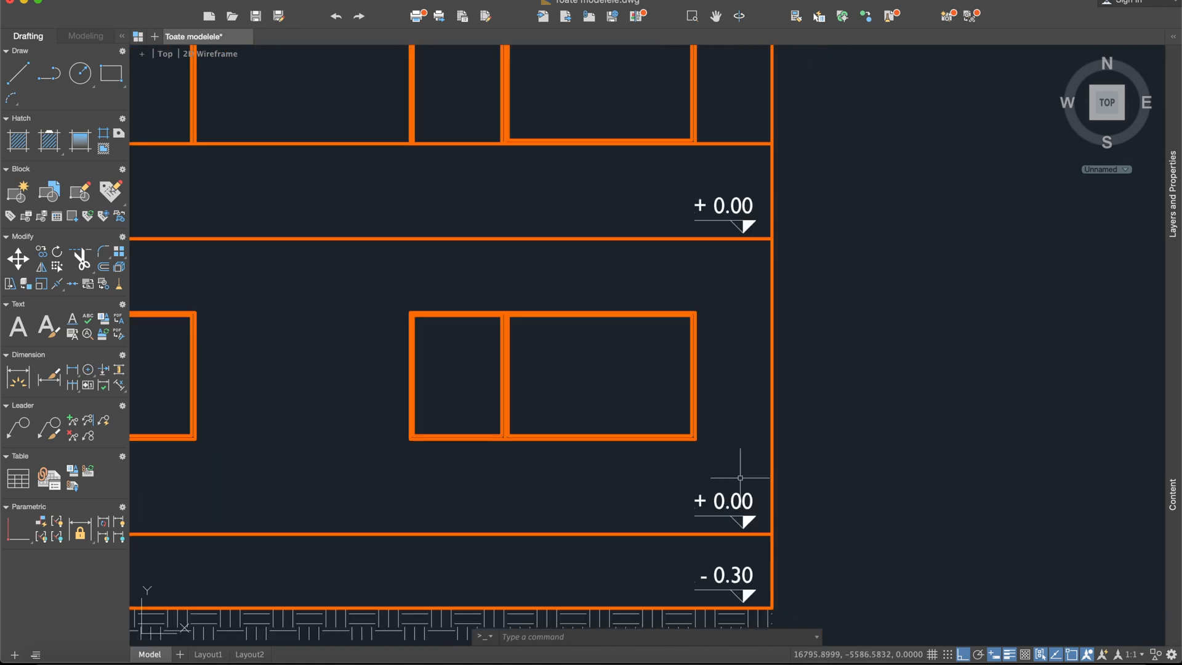
{"action": "double_click", "coordinate": [750, 201]}
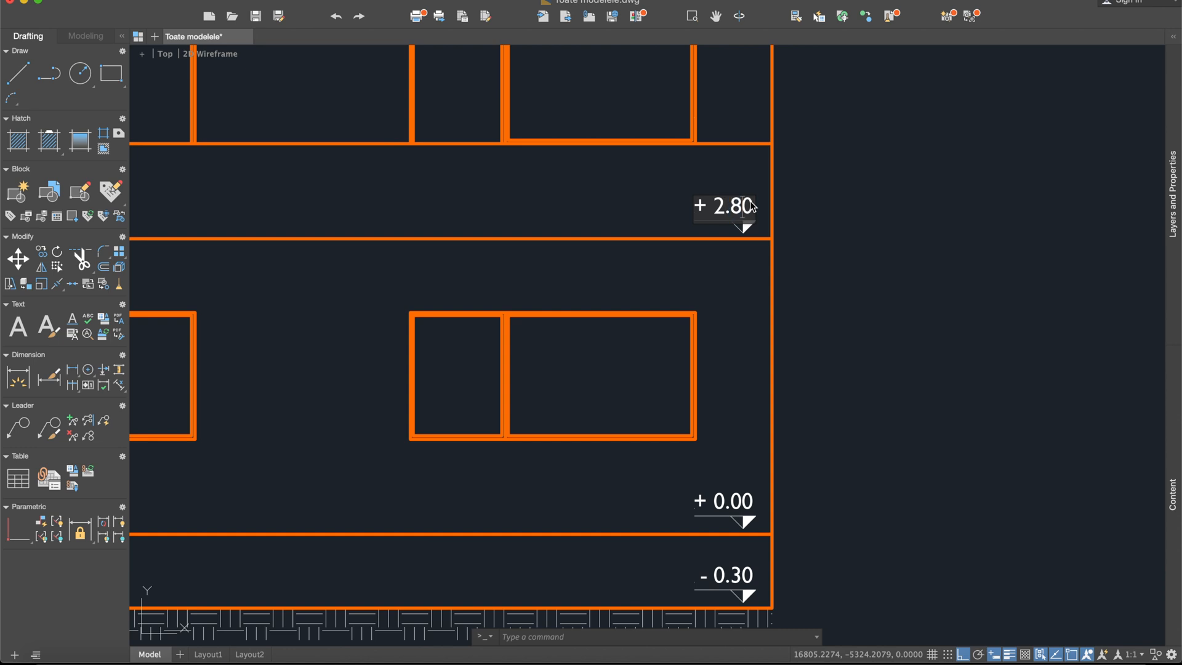
{"action": "key", "text": "Return"}
- Change the text of the second-floor level mark to "+ 5.60"
{"action": "middle_click_drag", "start_coordinate": [730, 184], "coordinate": [703, 418]}
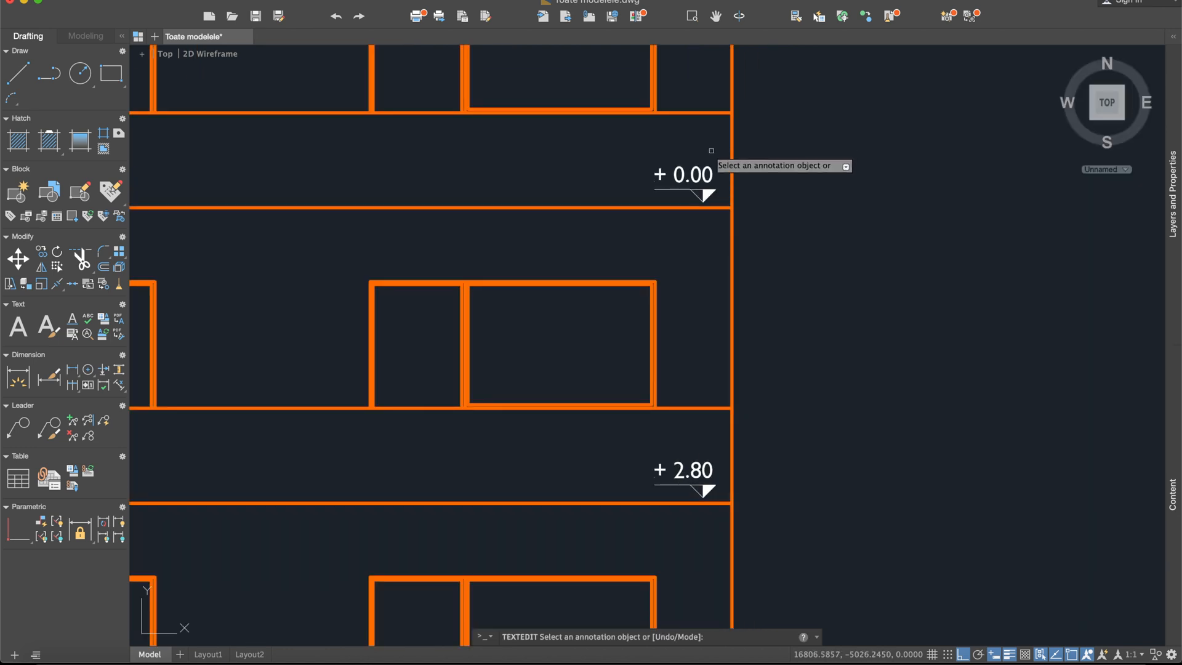
{"action": "left_click", "coordinate": [705, 179]}
{"action": "left_click", "coordinate": [706, 178]}
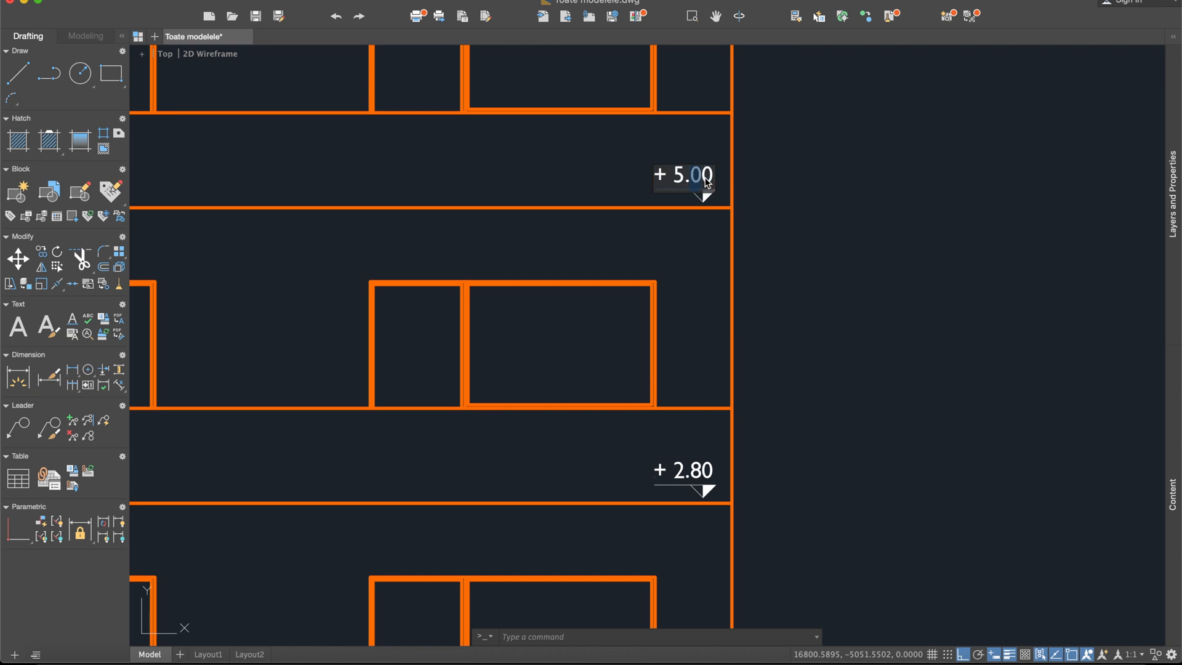
{"action": "key", "text": "Return"}
- Change the text of the third-floor level mark to "+ 8.40"
{"action": "scroll", "coordinate": [707, 194], "scroll_direction": "up", "scroll_amount": 5}
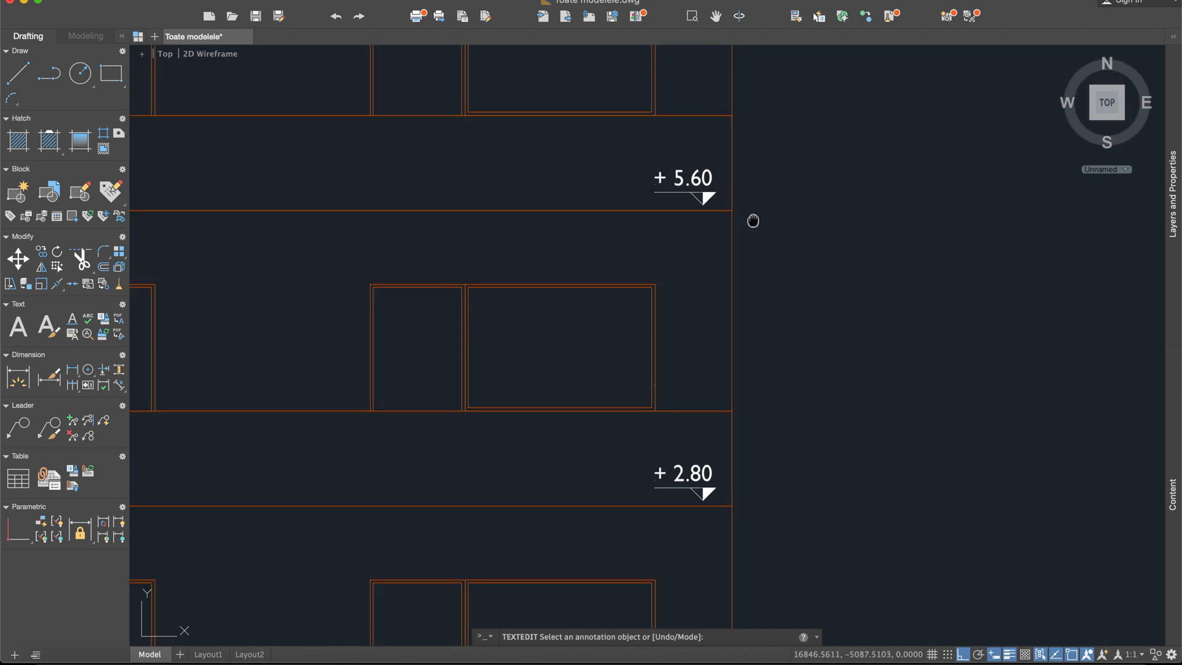
{"action": "left_click", "coordinate": [675, 191]}
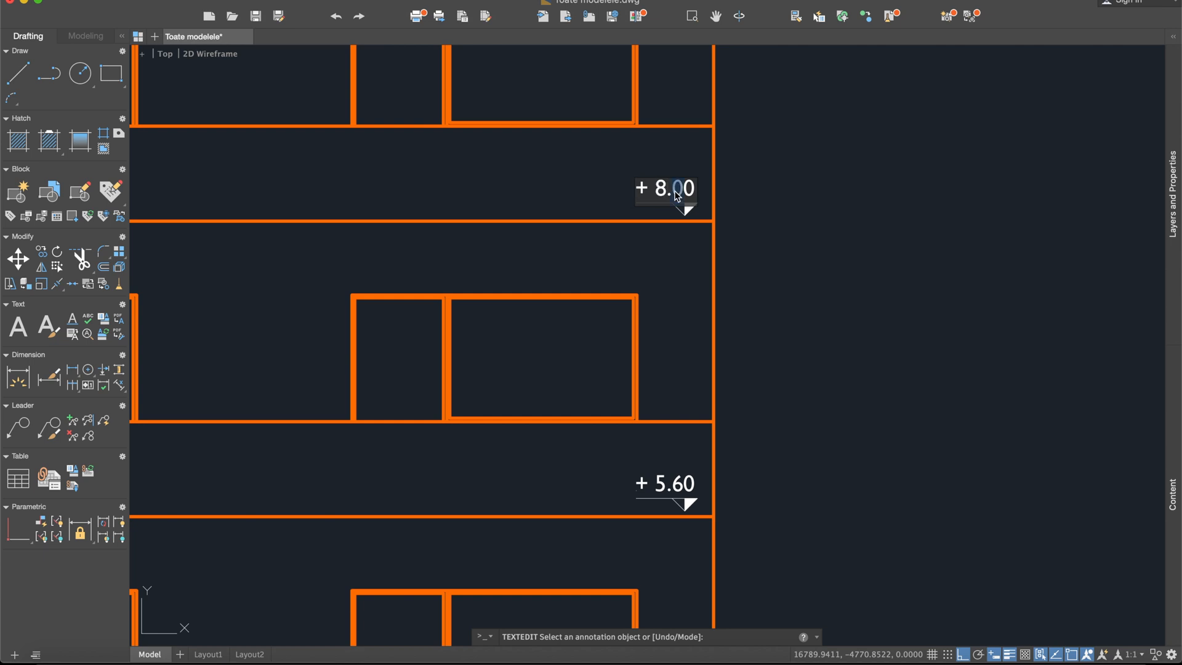
{"action": "key", "text": "Return"}
- Change the text of the fourth-floor level mark to "+11.20"
{"action": "middle_click_drag", "start_coordinate": [702, 211], "coordinate": [736, 387]}
{"action": "middle_click_drag", "start_coordinate": [758, 202], "coordinate": [771, 343]}
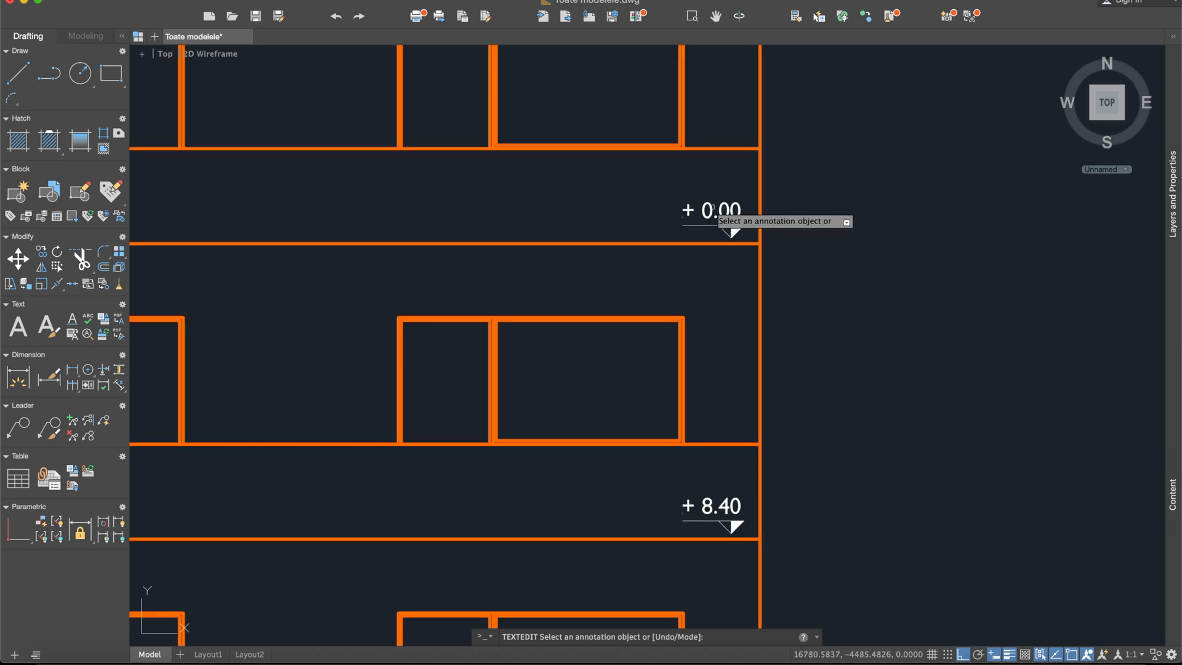
{"action": "left_click", "coordinate": [711, 205]}
{"action": "key", "text": "Right"}
{"action": "key", "text": "Left"}
{"action": "key", "text": "shift+Left"}
{"action": "key", "text": "shift+Left"}
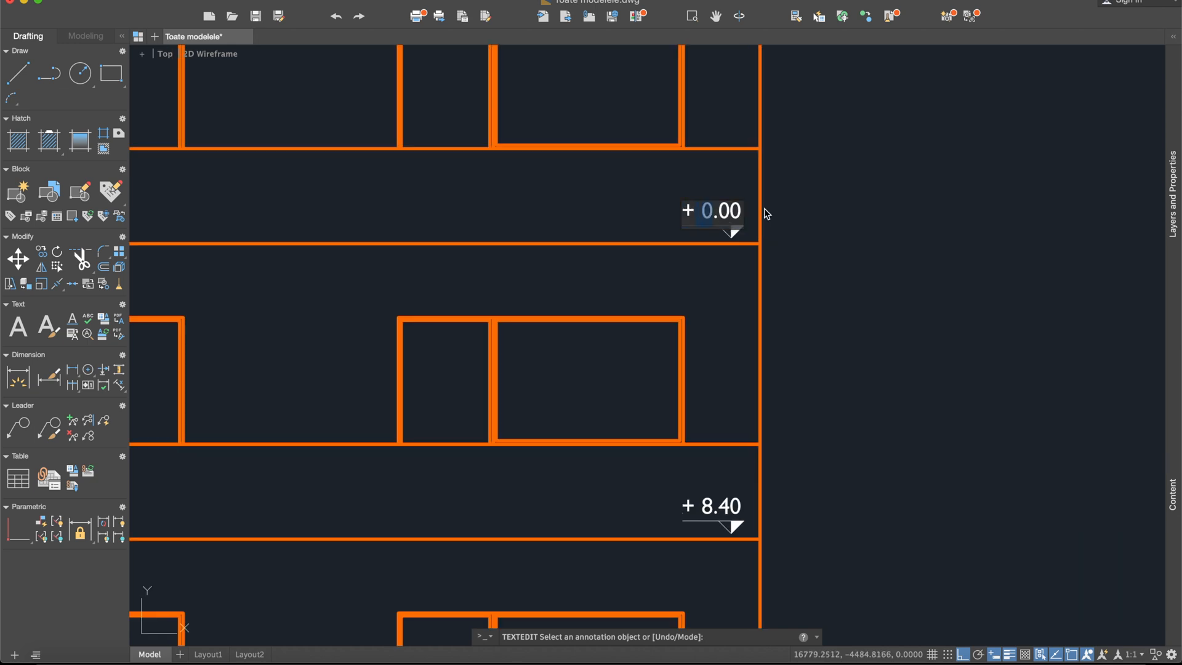
{"action": "type", "text": "11.20"}
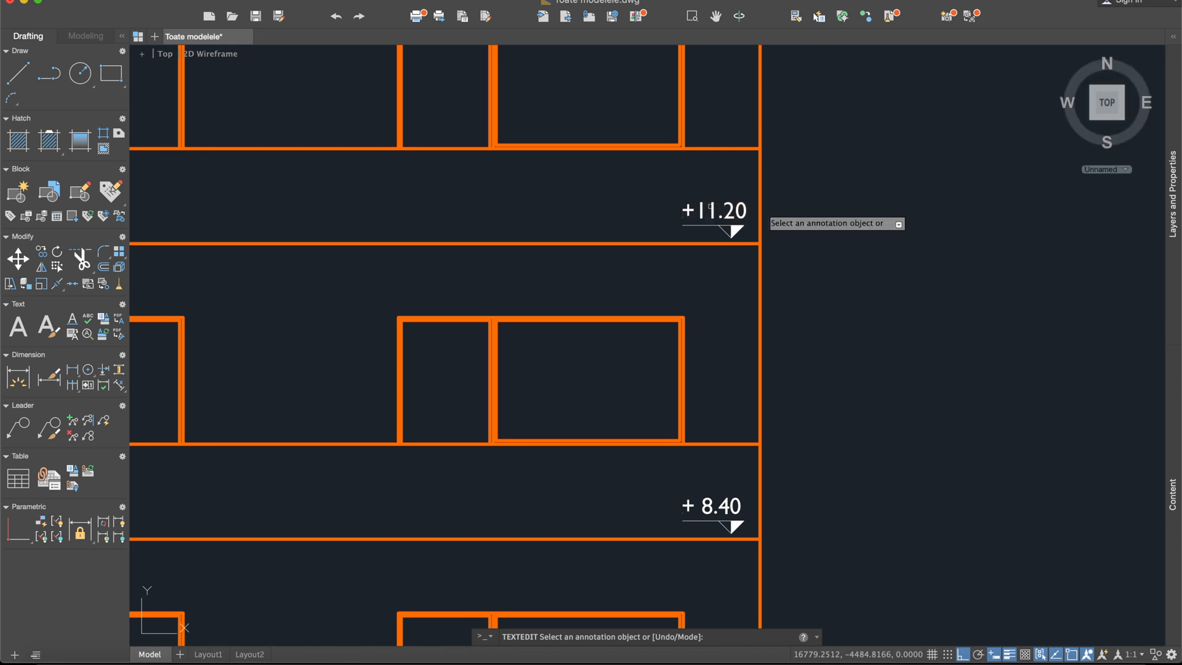
- Change the text of the fifth-floor level mark to "+14.00"
{"action": "middle_click_drag", "start_coordinate": [764, 215], "coordinate": [748, 421]}
{"action": "key", "text": "Escape"}
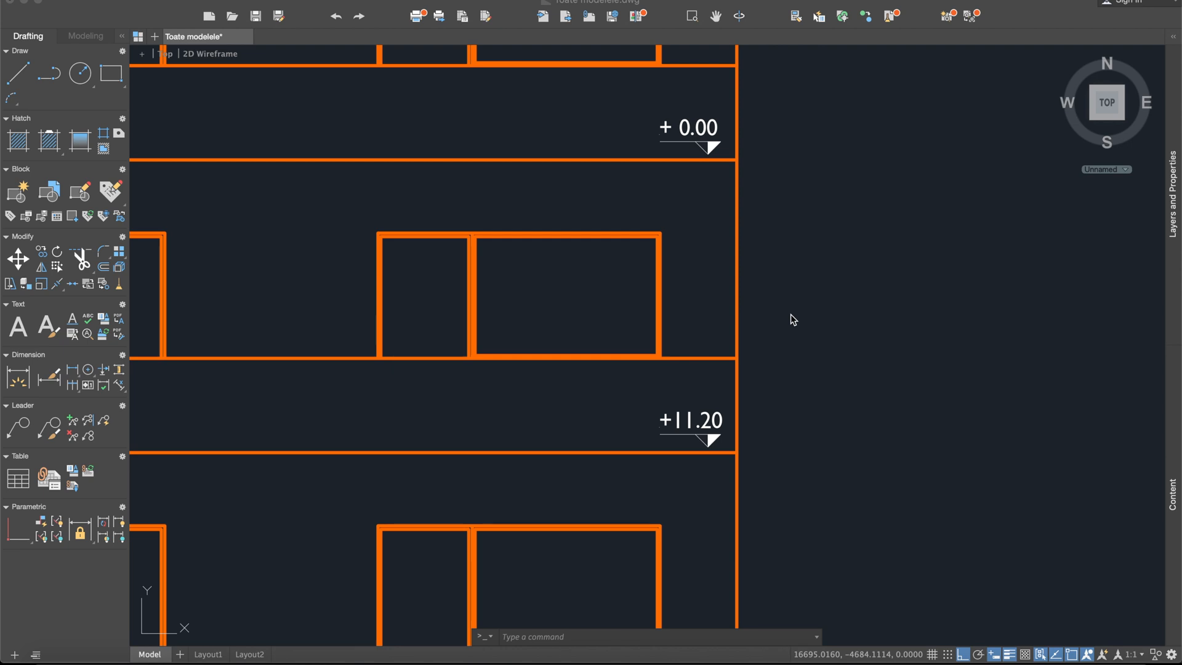
{"action": "double_click", "coordinate": [704, 140]}
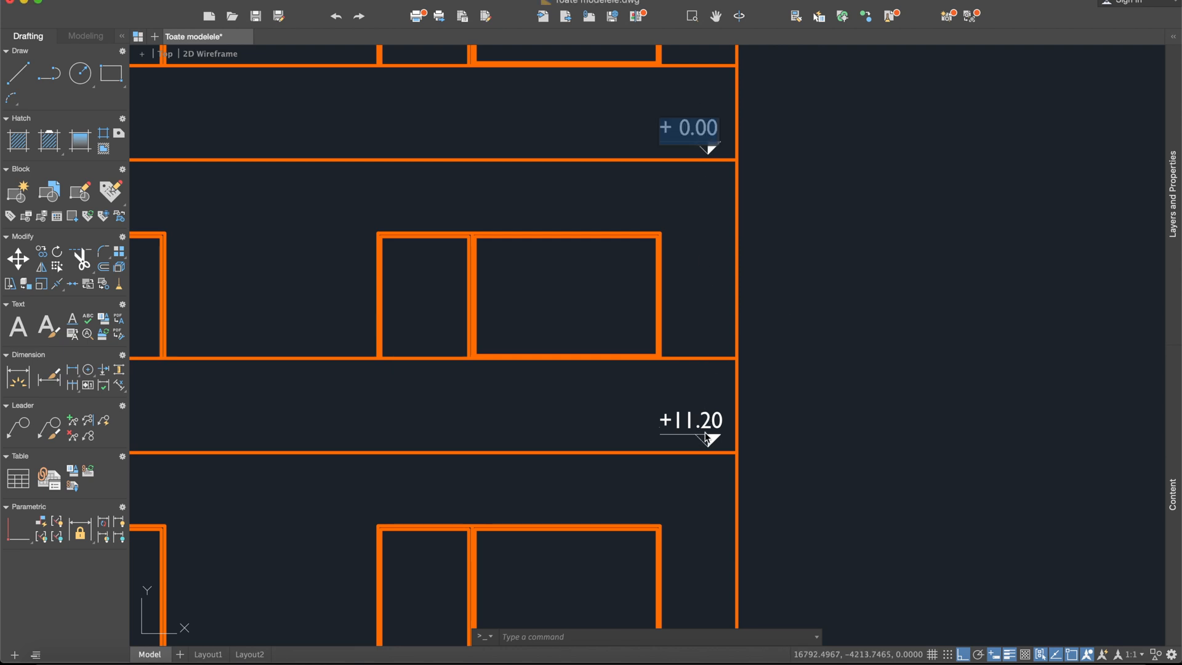
{"action": "left_click", "coordinate": [826, 292]}
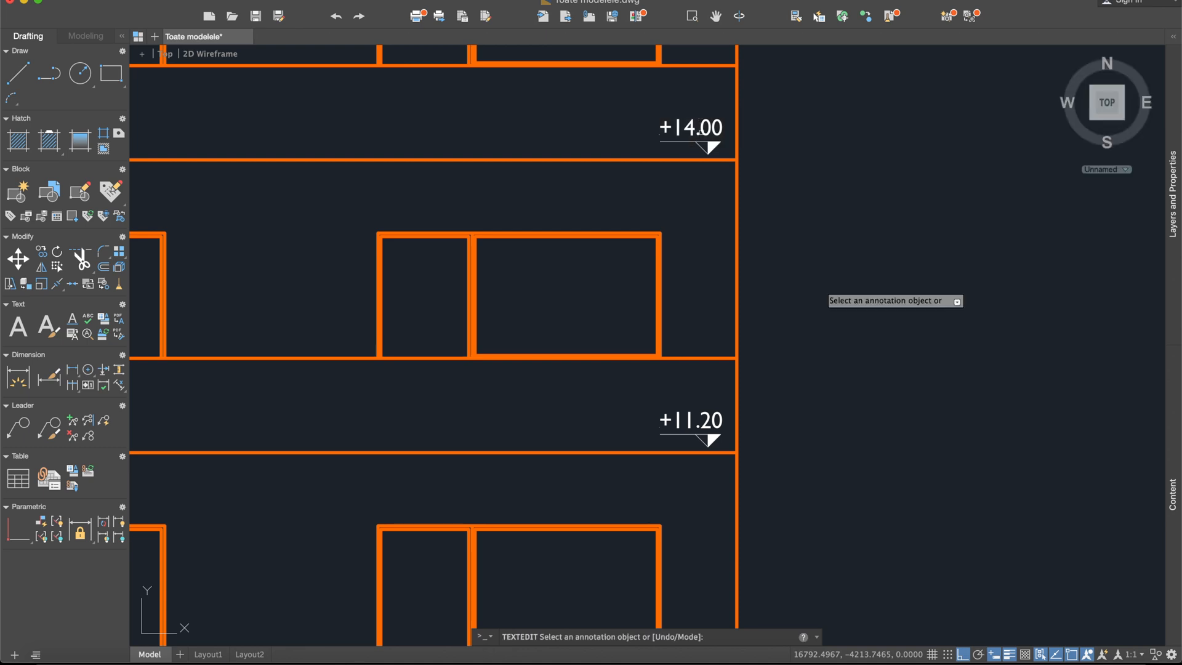
- Copy the "+14.00" level mark from the right end of its floor line up to the facade's top right corner
{"action": "scroll", "coordinate": [734, 252], "scroll_direction": "down", "scroll_amount": 3}
{"action": "middle_click_drag", "start_coordinate": [734, 251], "coordinate": [757, 423]}
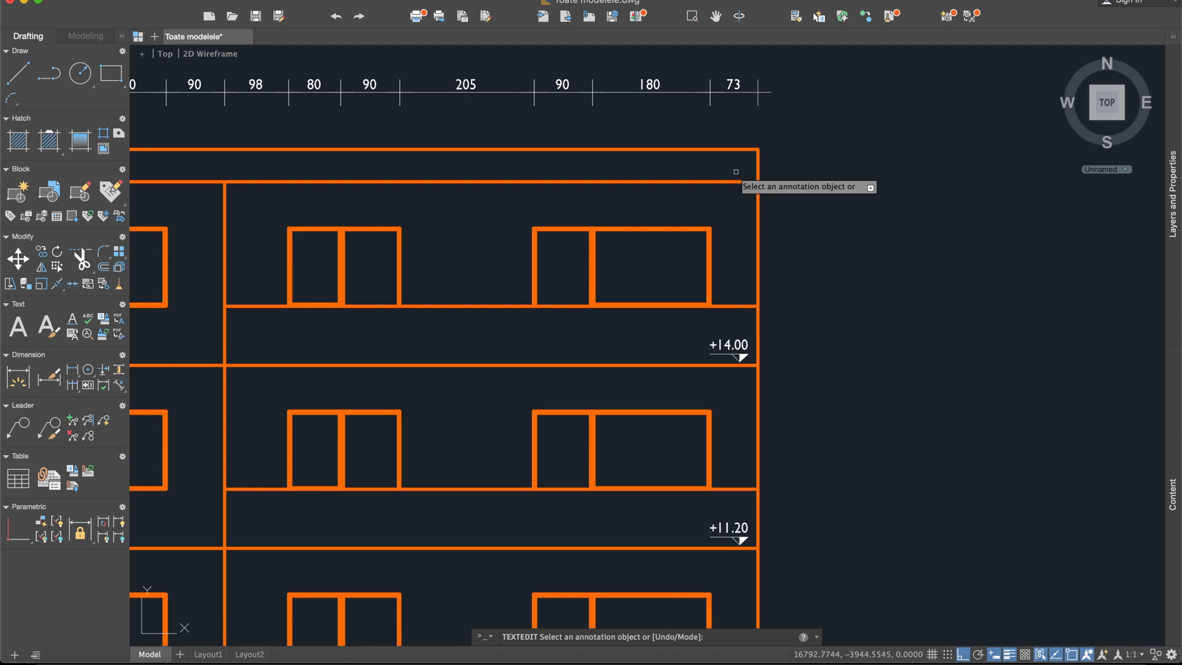
{"action": "type", "text": "c"}
{"action": "scroll", "coordinate": [767, 333], "scroll_direction": "up", "scroll_amount": 4}
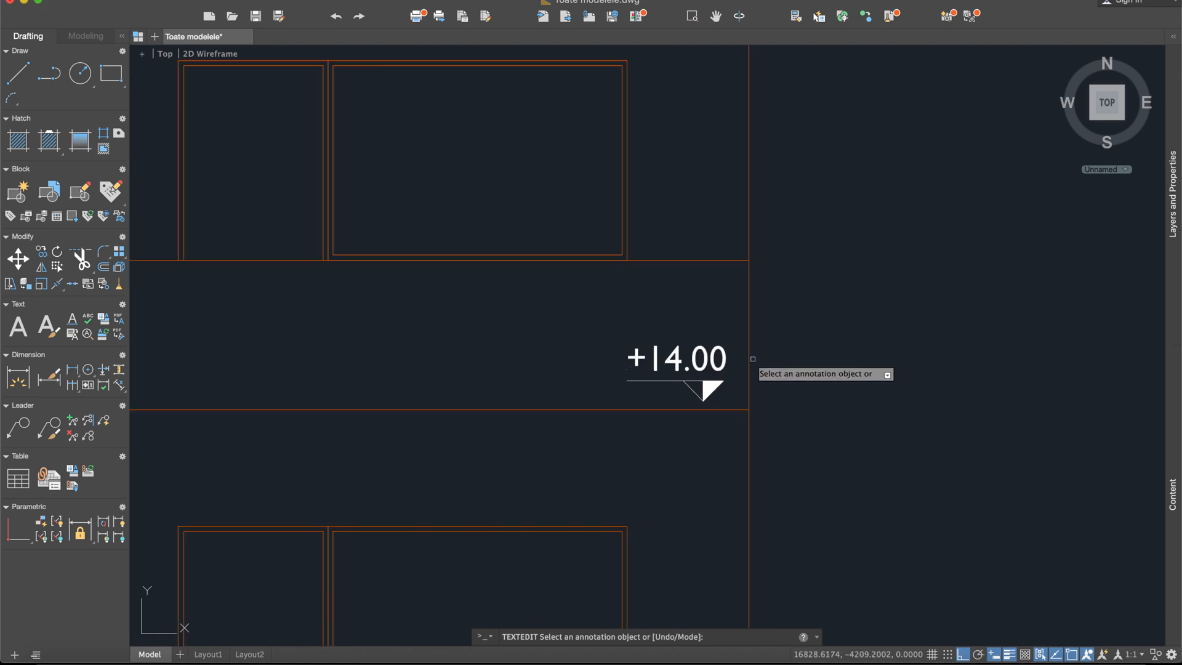
{"action": "key", "text": "Escape"}
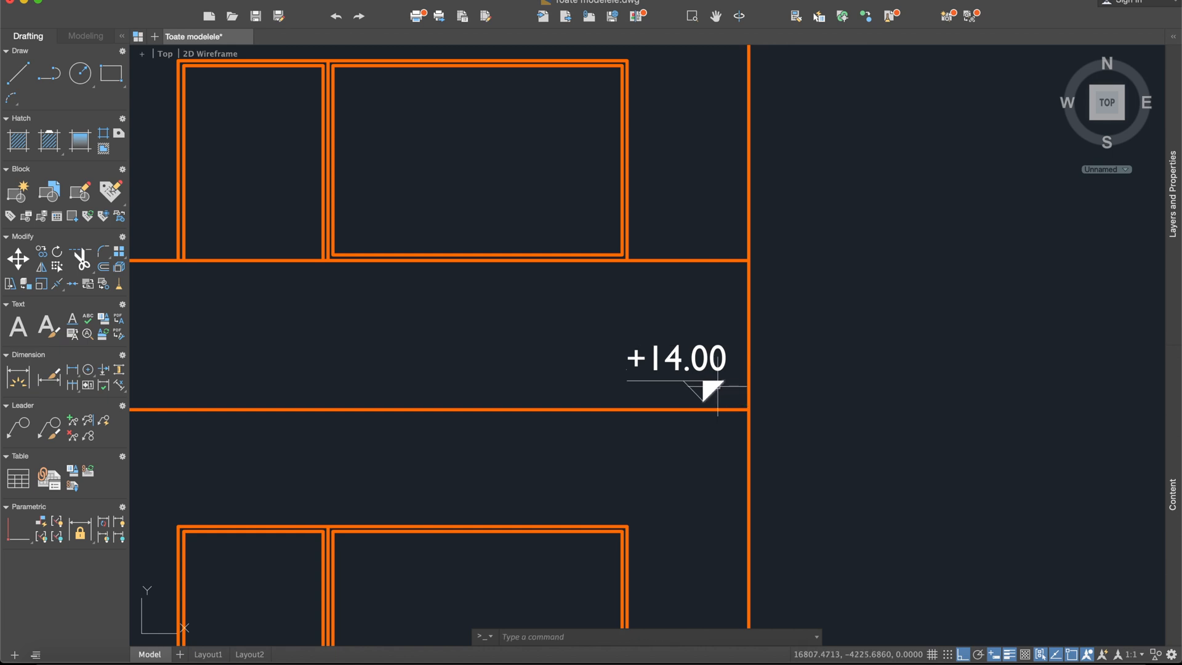
{"action": "type", "text": "copy"}
{"action": "key", "text": "Return"}
{"action": "left_click", "coordinate": [730, 401]}
{"action": "left_click", "coordinate": [603, 323]}
{"action": "key", "text": "Return"}
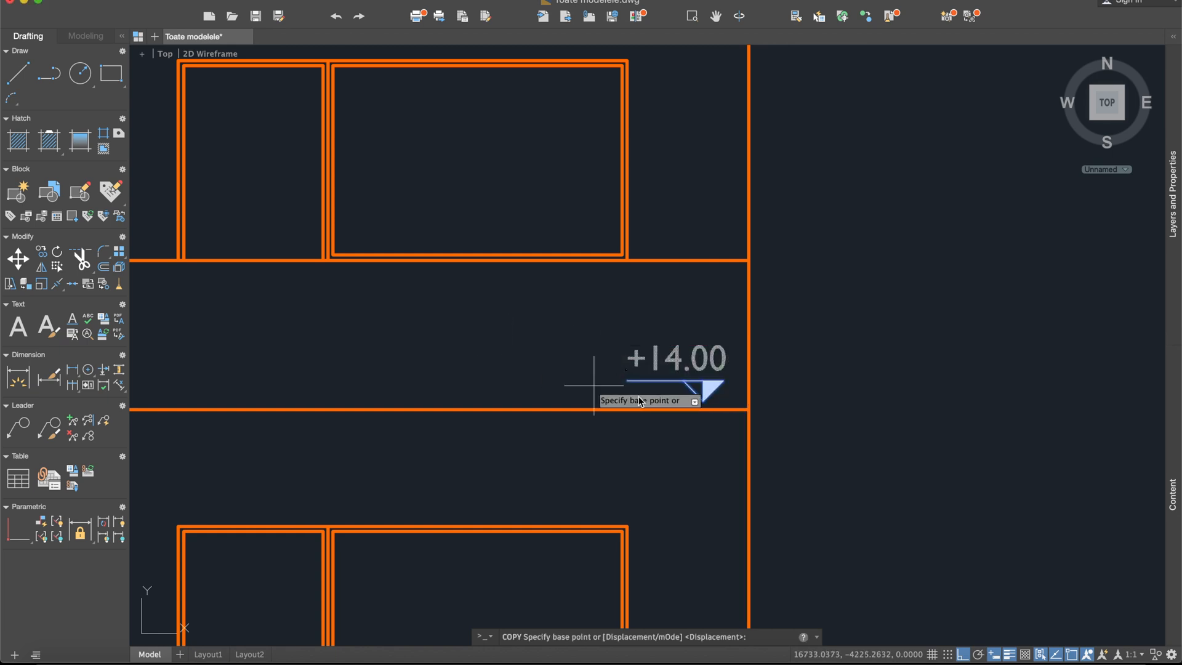
{"action": "left_click", "coordinate": [749, 404]}
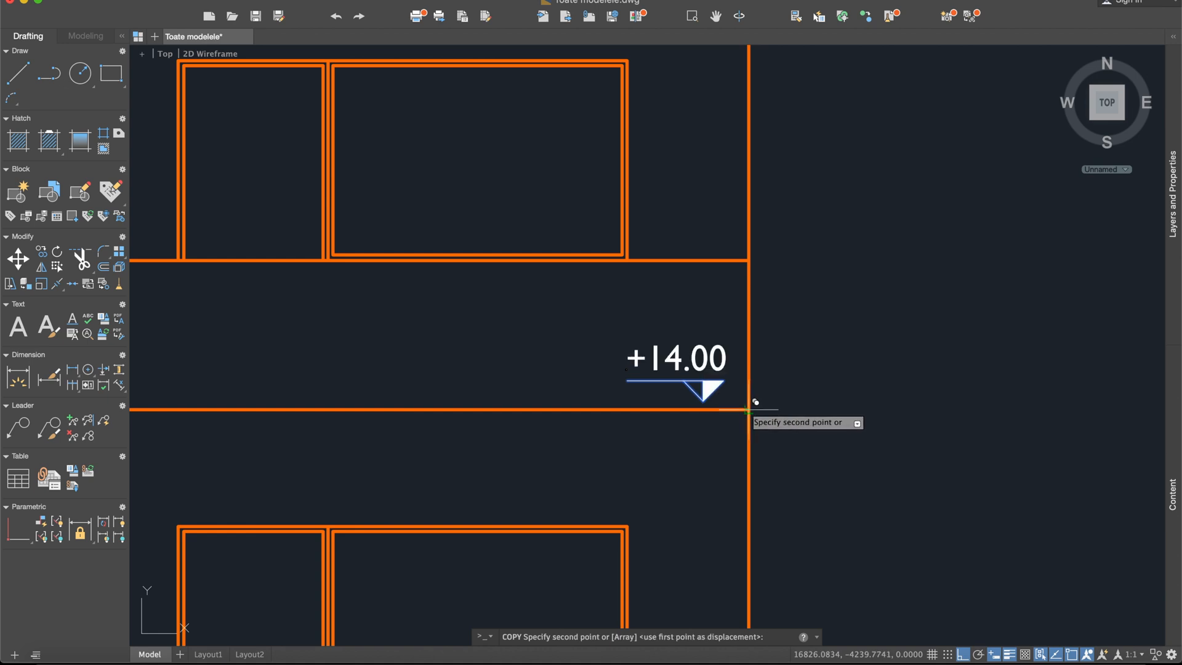
{"action": "scroll", "coordinate": [752, 258], "scroll_direction": "down", "scroll_amount": 2}
{"action": "scroll", "coordinate": [758, 446], "scroll_direction": "down", "scroll_amount": 2}
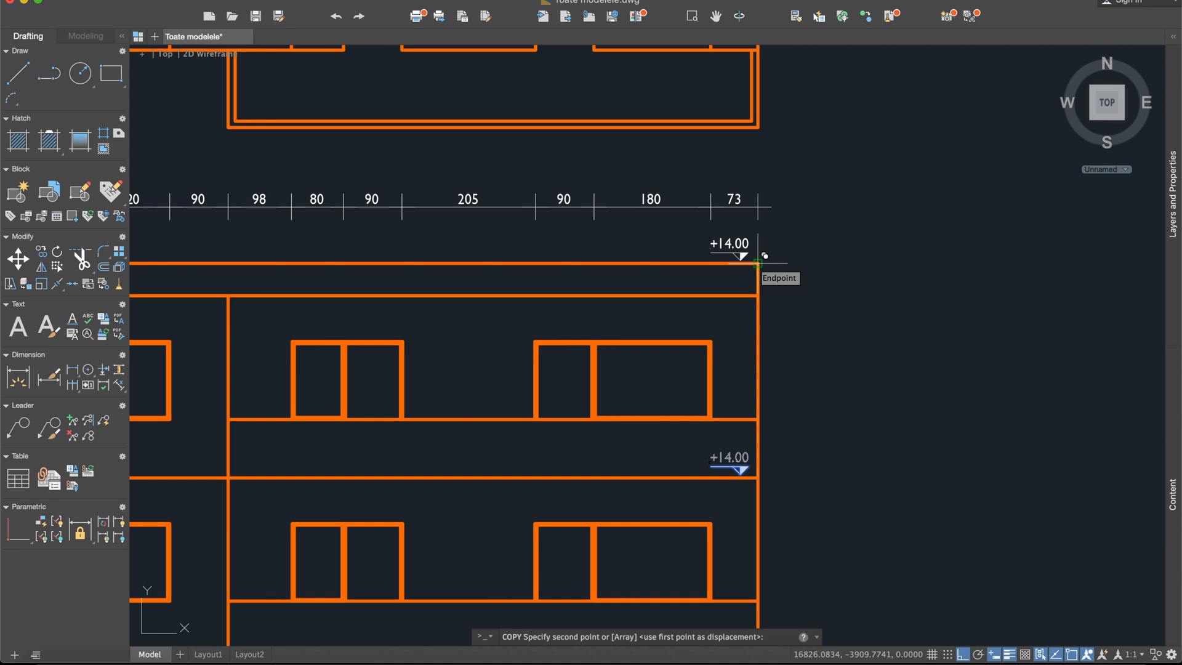
{"action": "left_click", "coordinate": [757, 263]}
{"action": "key", "text": "Escape"}
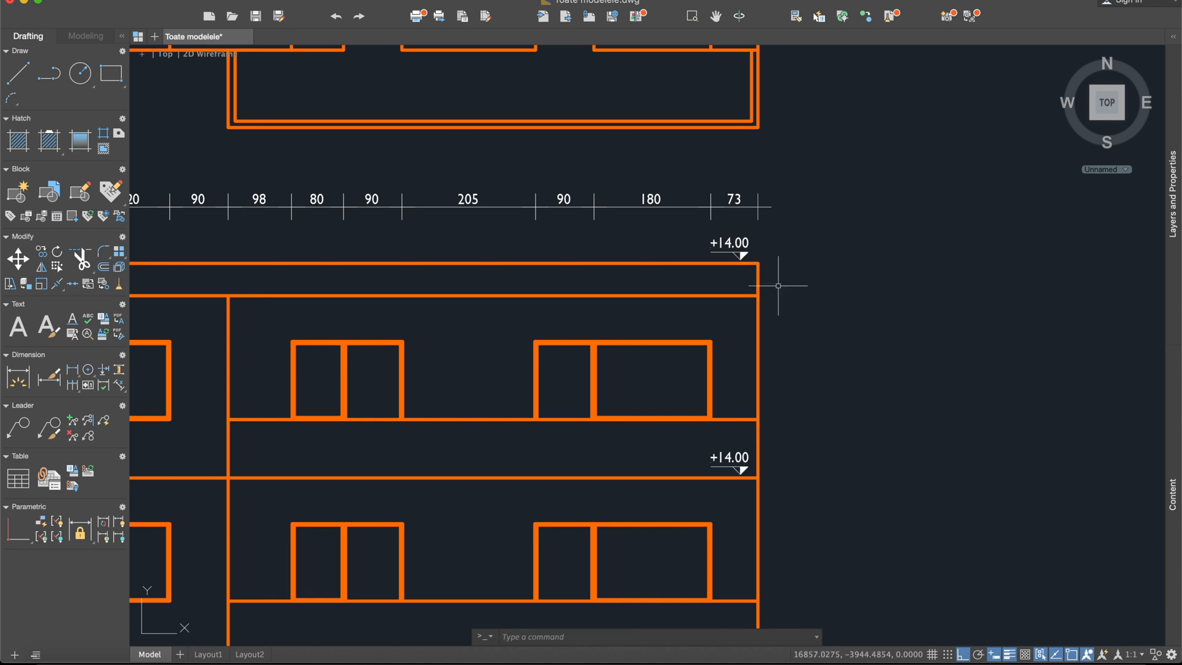
{"action": "scroll", "coordinate": [773, 282], "scroll_direction": "up", "scroll_amount": 2}
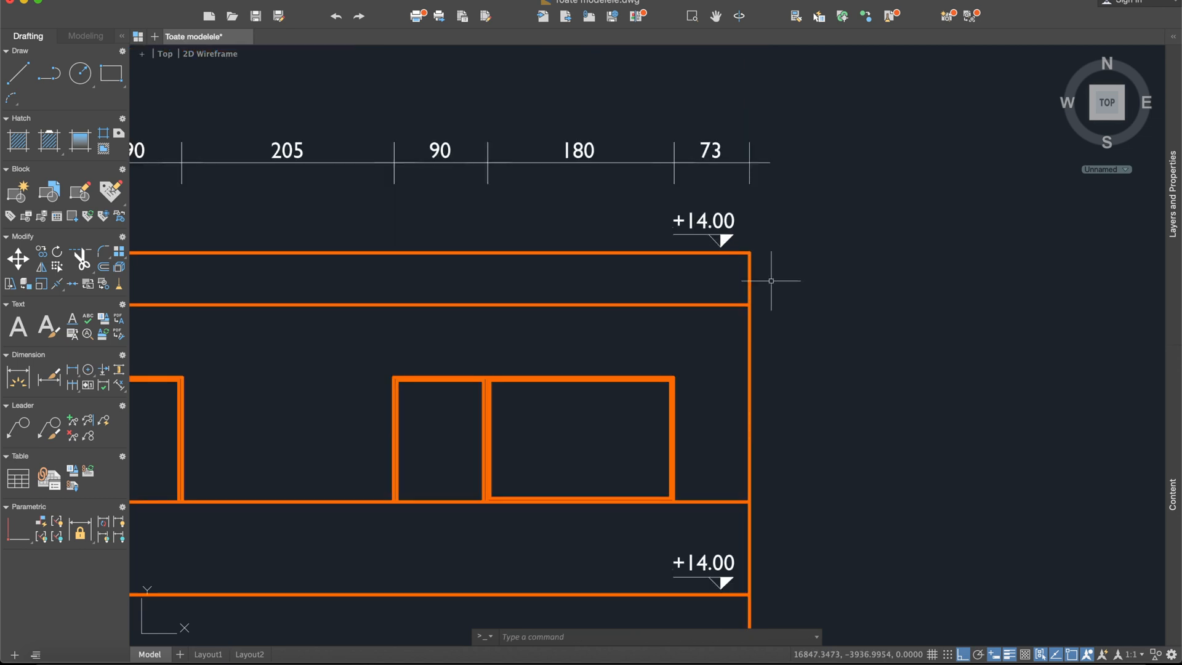
{"action": "type", "text": "rro"}
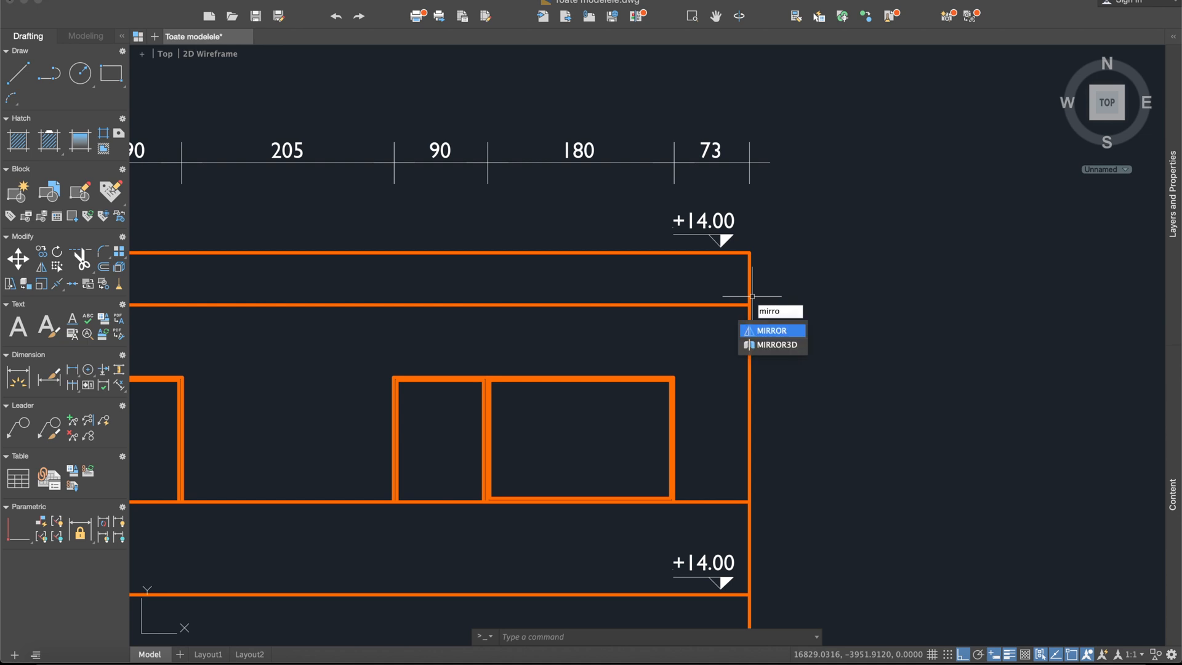
{"action": "key", "text": "Return"}
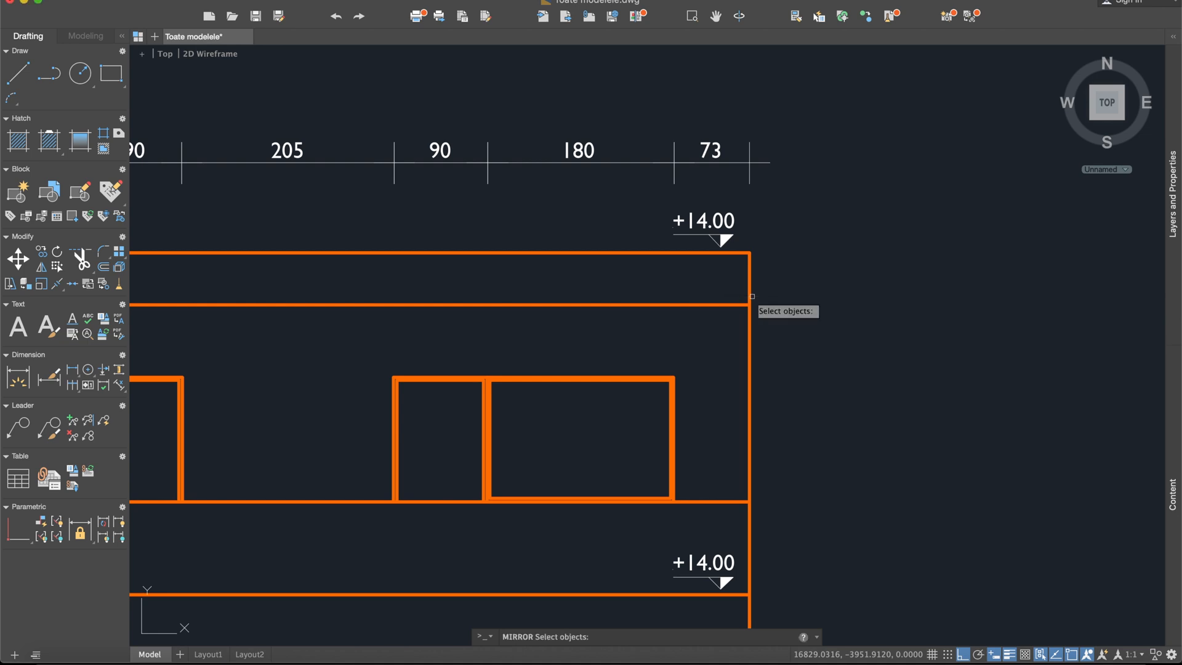
{"action": "left_click", "coordinate": [742, 242]}
{"action": "left_click", "coordinate": [661, 204]}
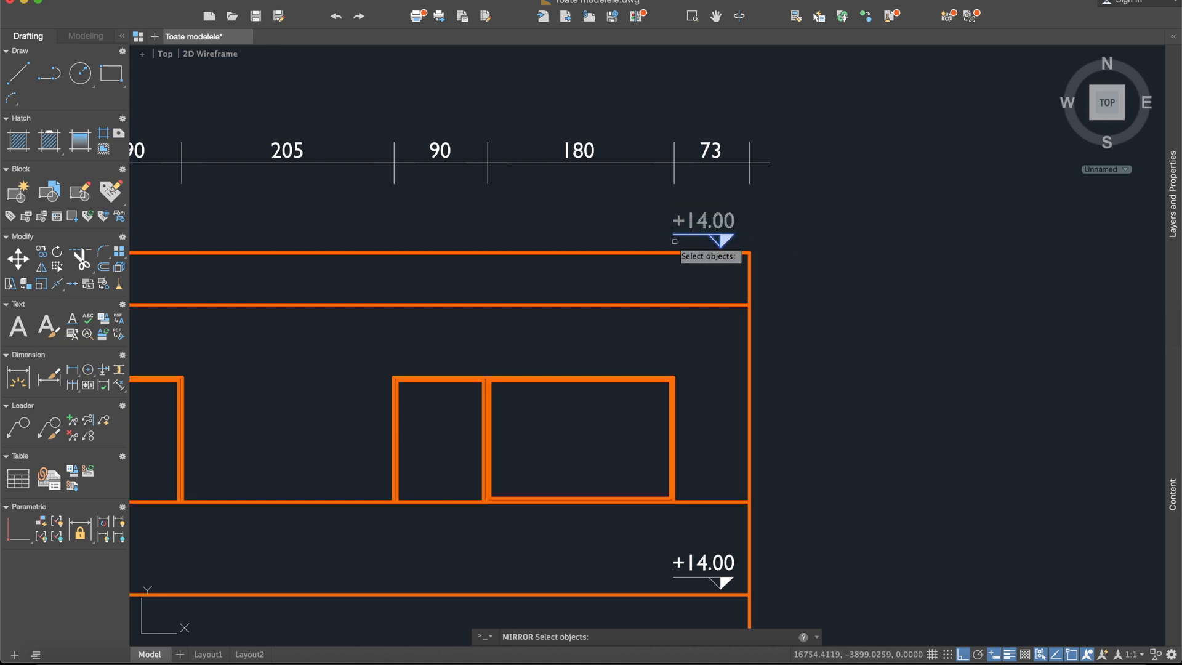
{"action": "key", "text": "Return"}
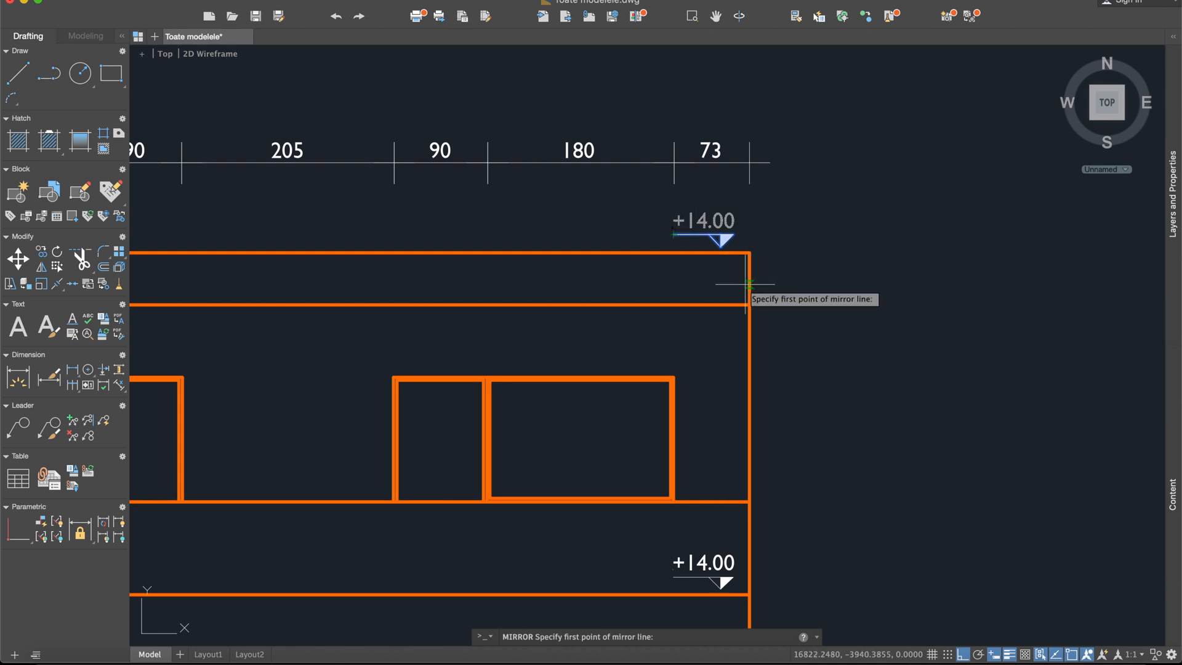
- Draw a helper line along the parapet's right edge and mirror the roof's level mark about its midpoint to below the parapet, keeping the original
{"action": "left_click", "coordinate": [17, 72]}
{"action": "left_click", "coordinate": [744, 252]}
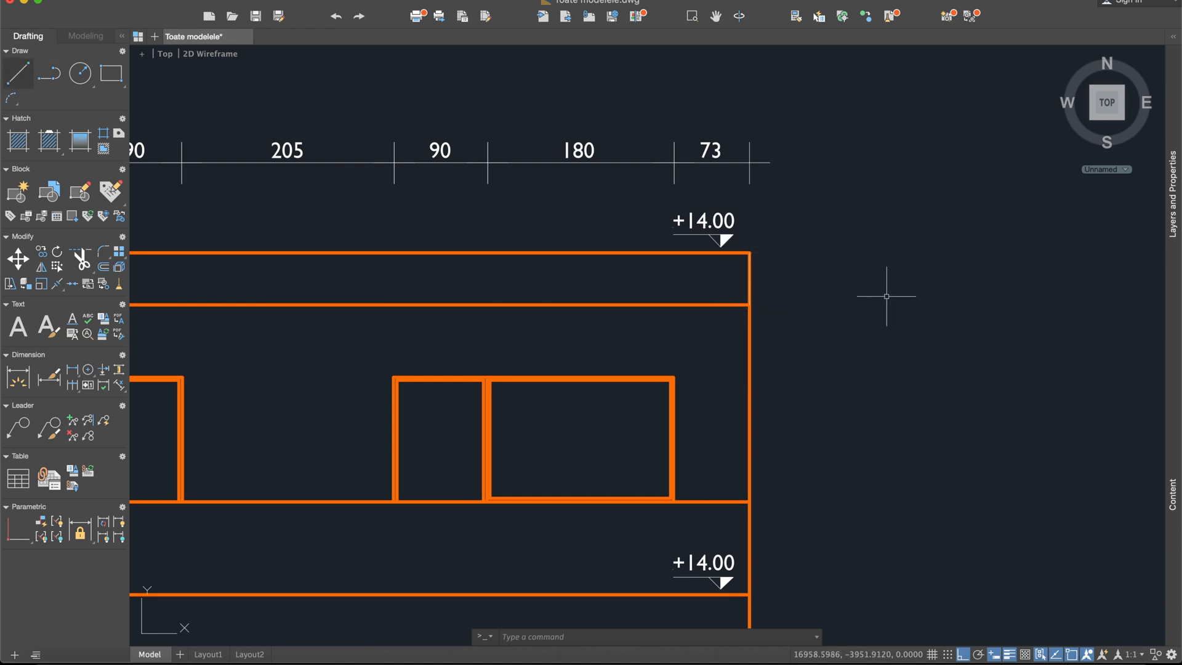
{"action": "type", "text": "ror"}
{"action": "key", "text": "Return"}
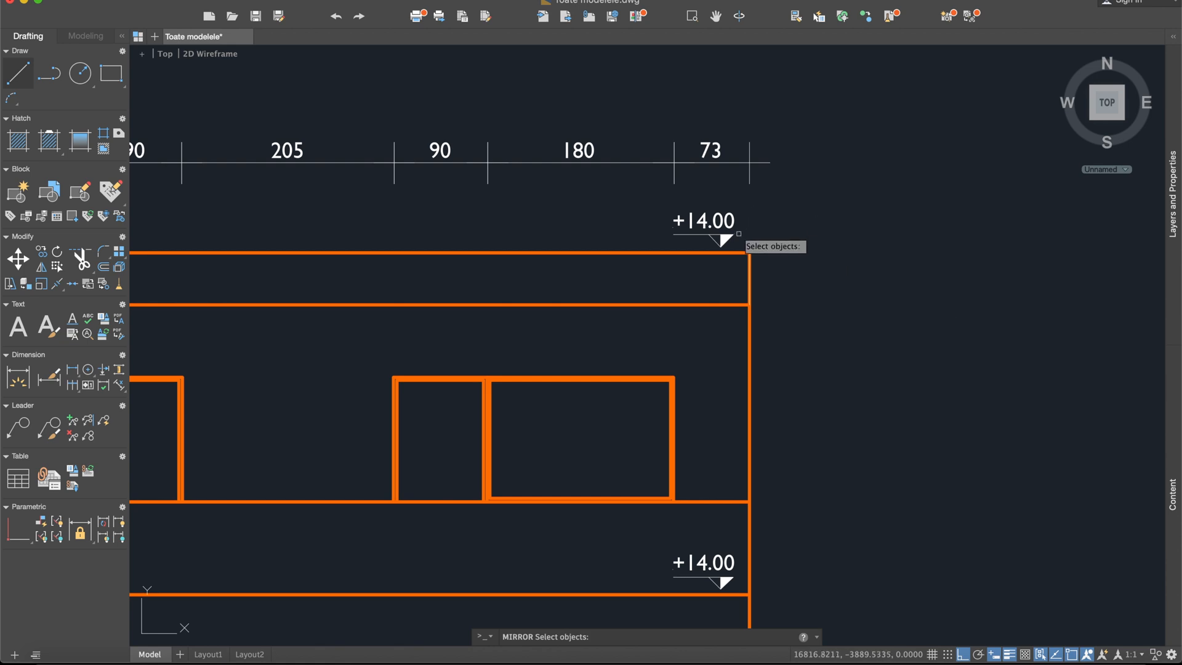
{"action": "left_click", "coordinate": [679, 220]}
{"action": "key", "text": "Return"}
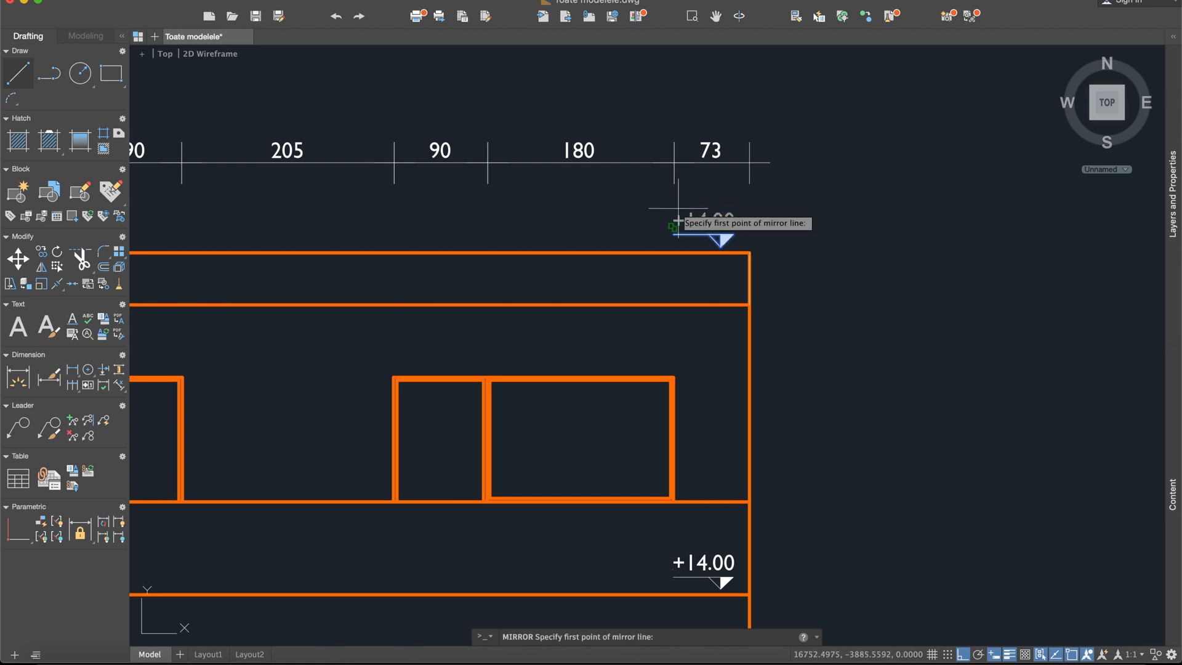
{"action": "left_click", "coordinate": [749, 279]}
{"action": "left_click", "coordinate": [638, 277]}
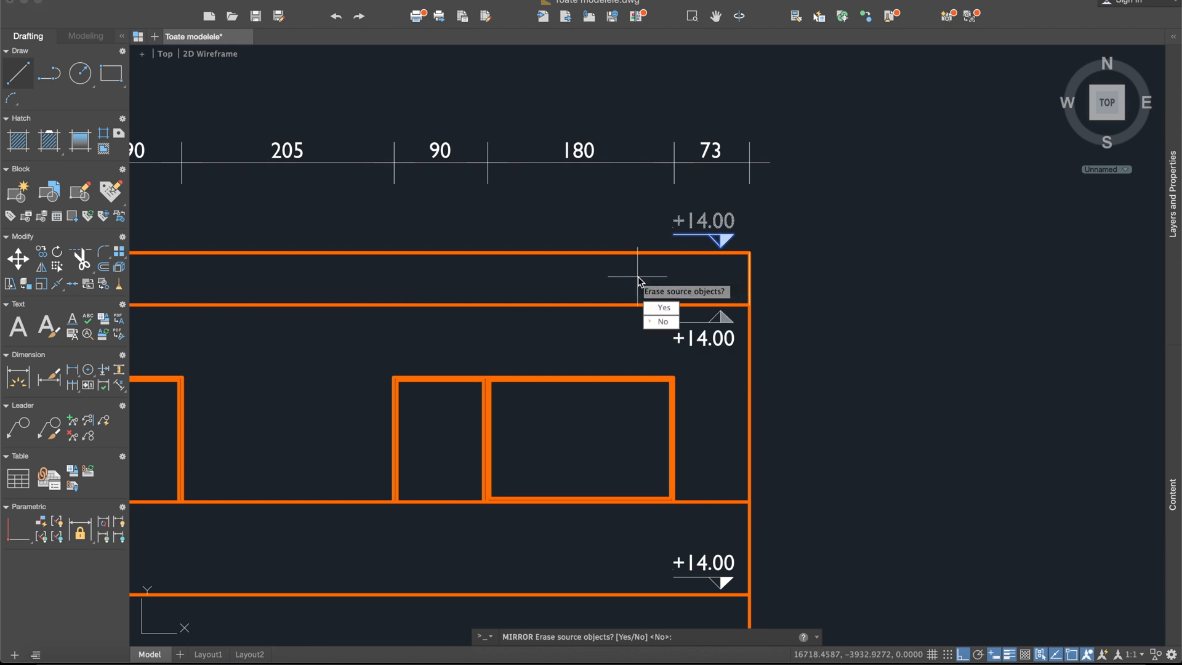
{"action": "left_click", "coordinate": [663, 322]}
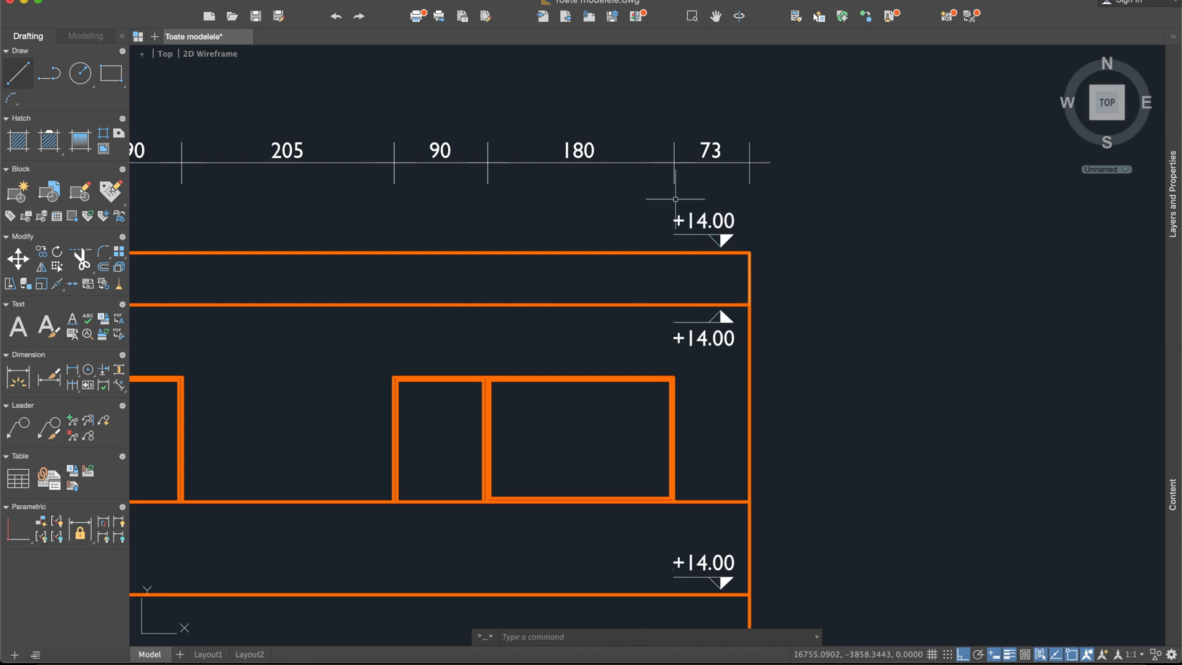
- Change the text of the mirrored level mark below the parapet to "+16.80"
{"action": "middle_click_drag", "start_coordinate": [755, 420], "coordinate": [742, 393]}
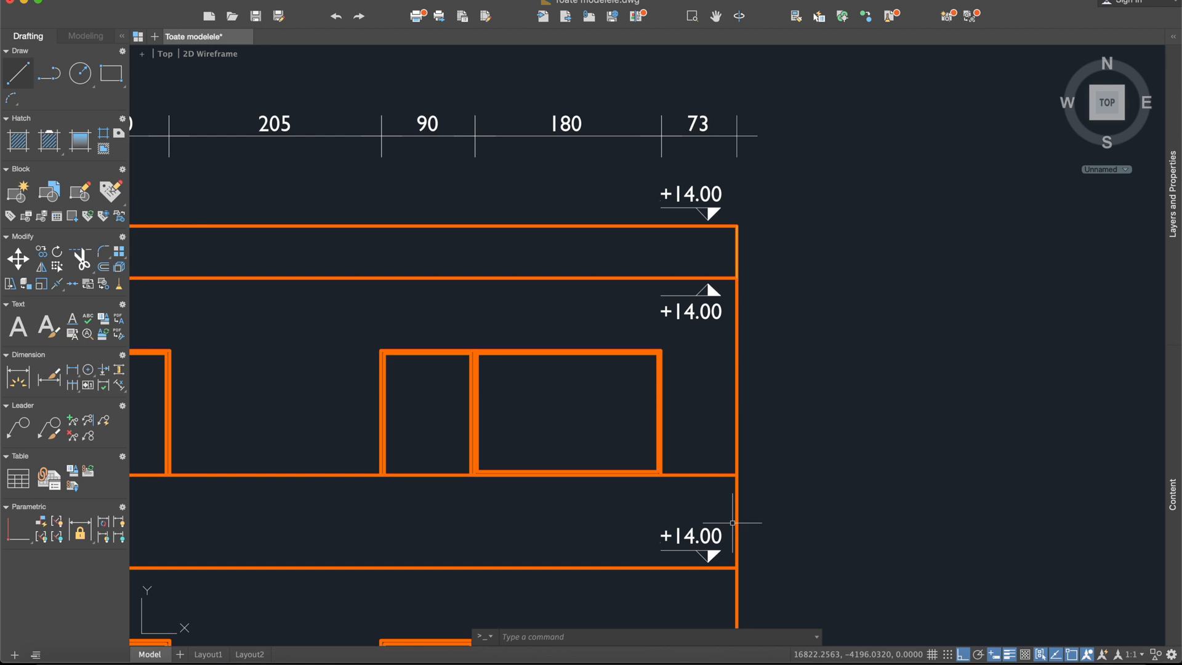
{"action": "scroll", "coordinate": [733, 522], "scroll_direction": "down", "scroll_amount": 4}
{"action": "scroll", "coordinate": [721, 436], "scroll_direction": "up", "scroll_amount": 5}
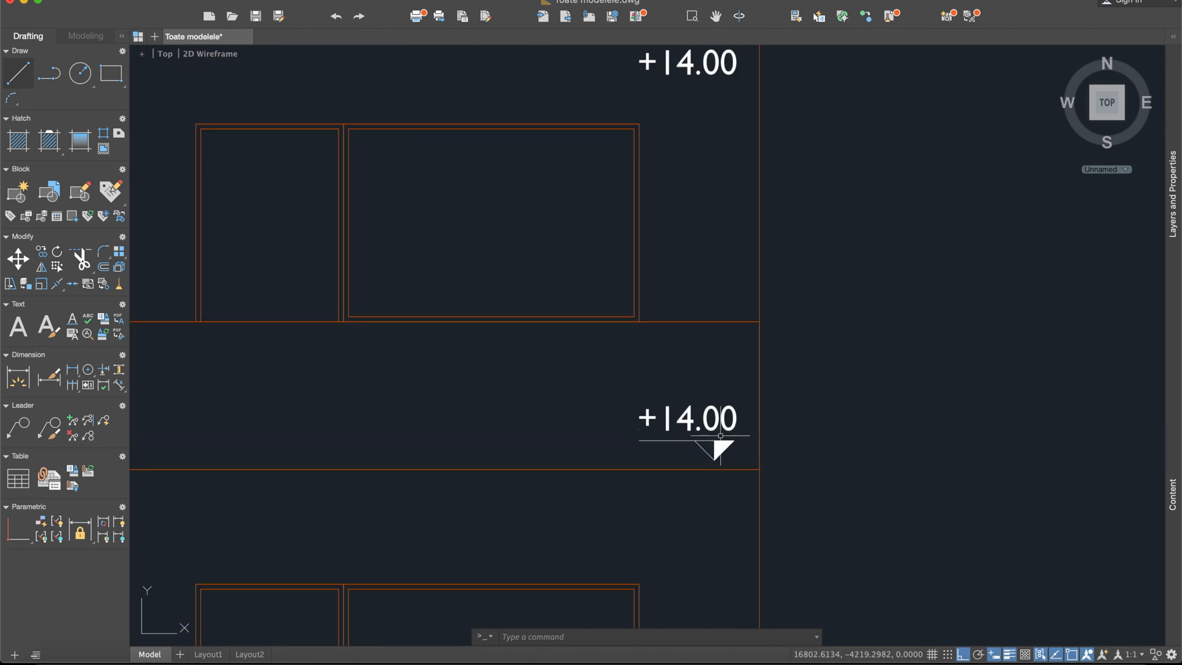
{"action": "middle_click_drag", "start_coordinate": [702, 345], "coordinate": [697, 502]}
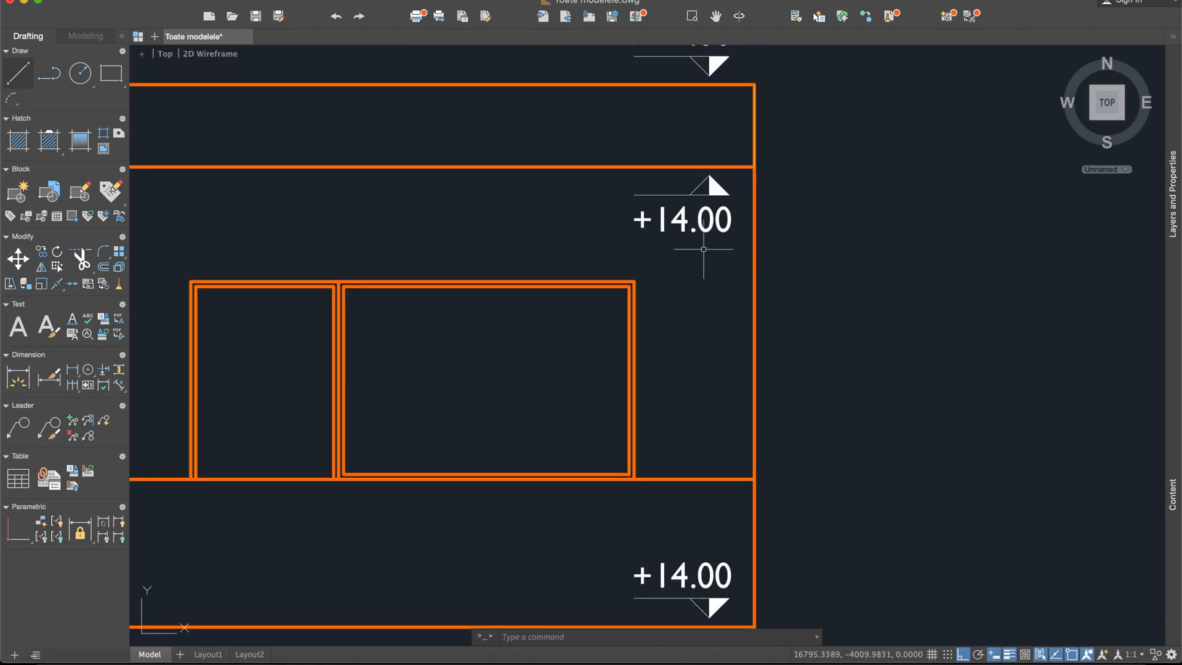
{"action": "double_click", "coordinate": [685, 222]}
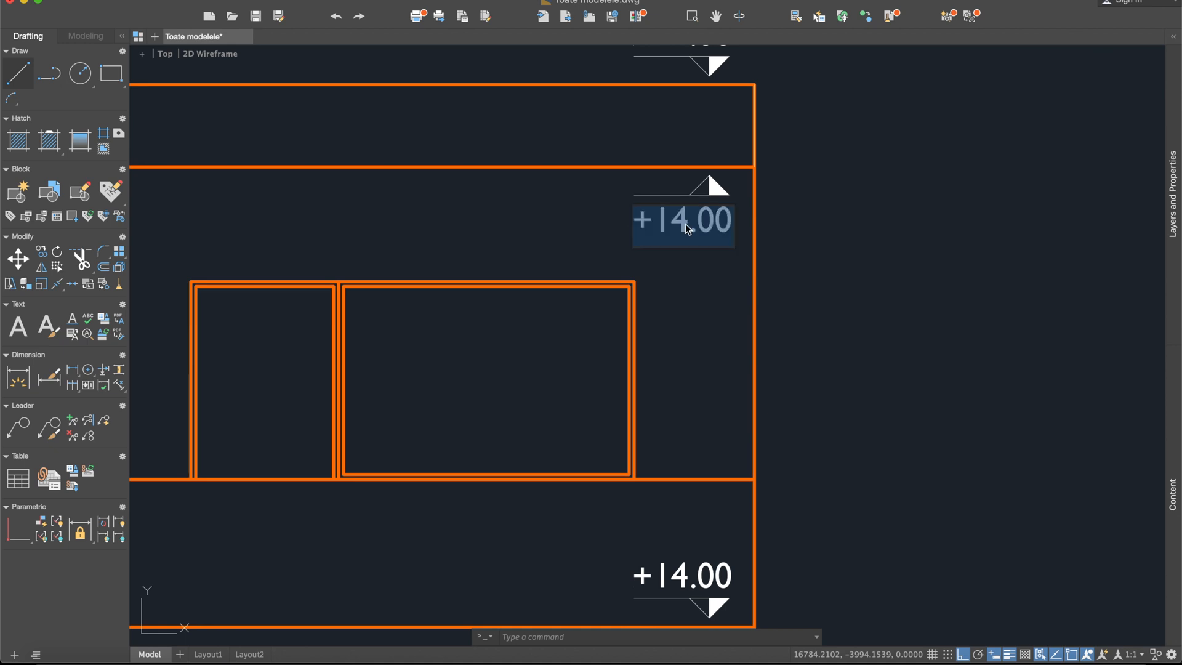
{"action": "key", "text": "Right"}
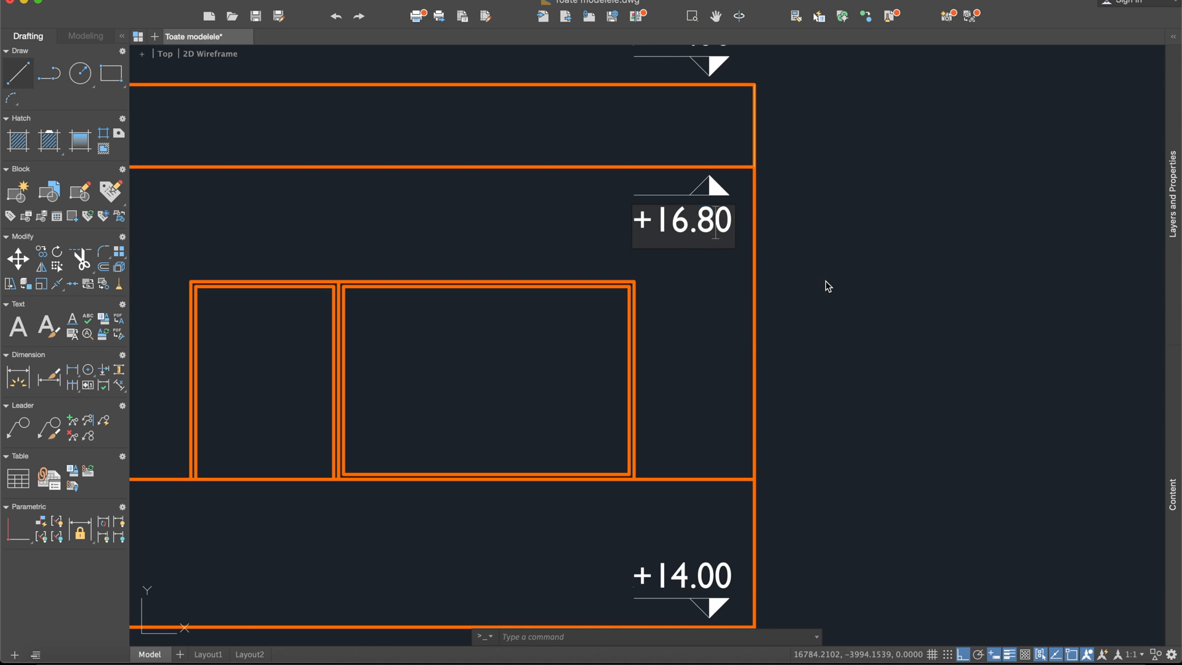
{"action": "left_click", "coordinate": [828, 287]}
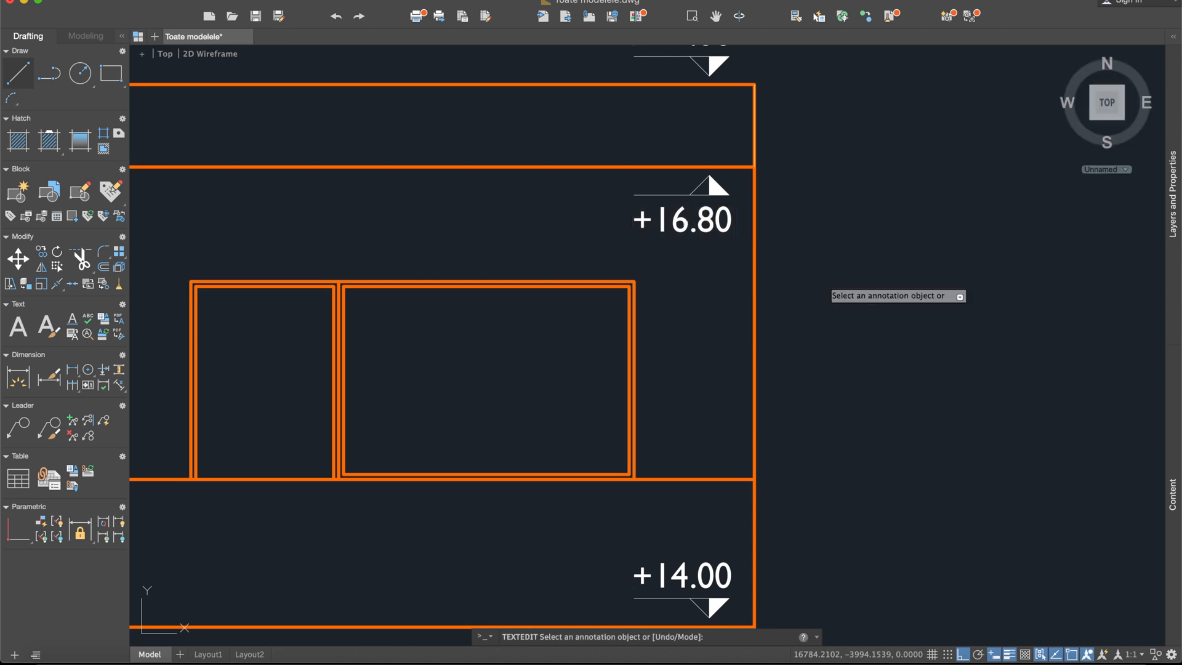
- Change the text of the level mark on top of the parapet to "+17.30"
{"action": "scroll", "coordinate": [682, 245], "scroll_direction": "down", "scroll_amount": 4}
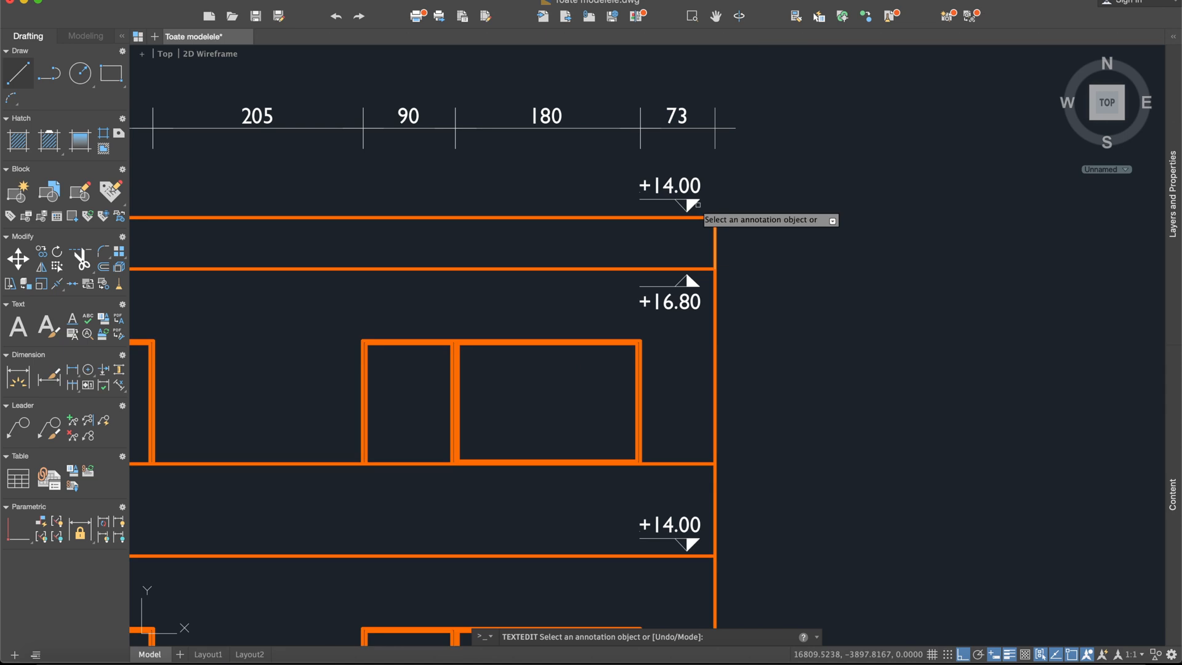
{"action": "left_click", "coordinate": [696, 187]}
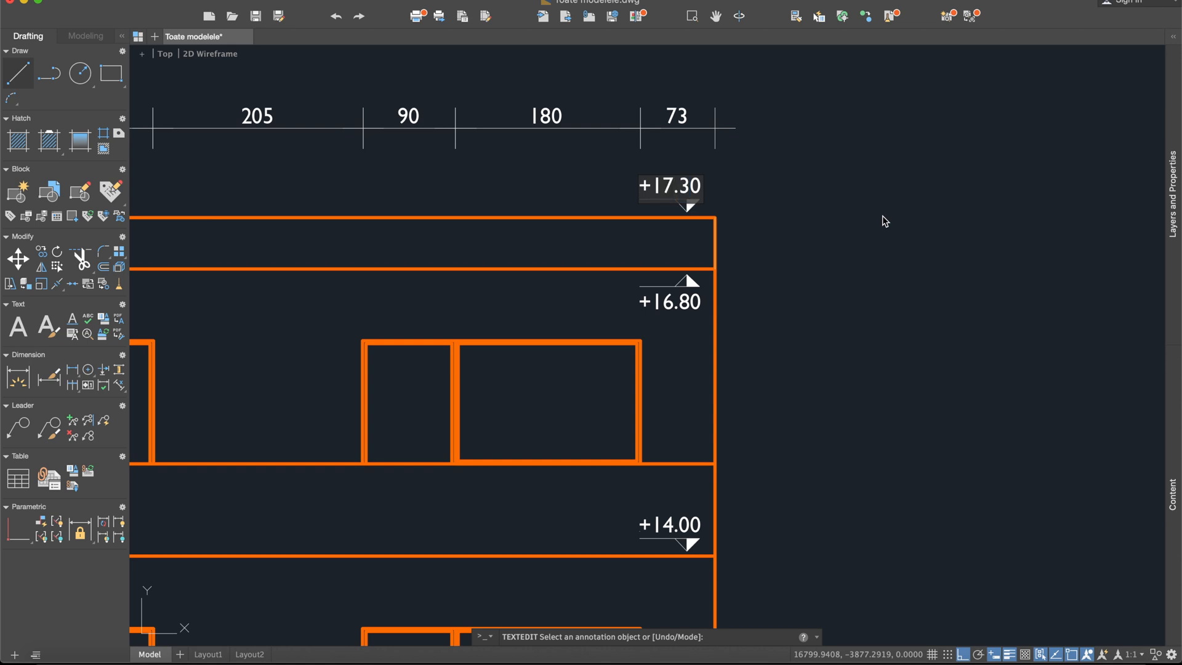
{"action": "scroll", "coordinate": [774, 311], "scroll_direction": "down", "scroll_amount": 5}
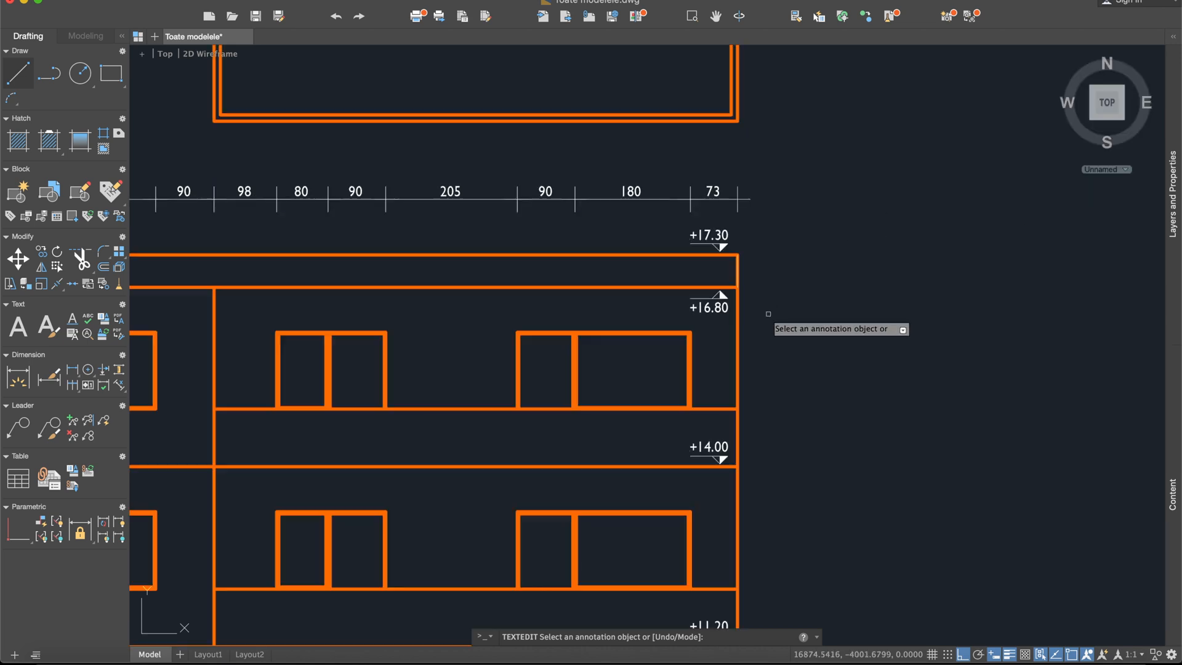
- Examine the level marks along the facade's right edge from the roof down to the ground, and the elevation as a whole
{"action": "middle_click_drag", "start_coordinate": [774, 443], "coordinate": [805, 302]}
{"action": "middle_click_drag", "start_coordinate": [792, 413], "coordinate": [814, 302]}
{"action": "scroll", "coordinate": [814, 320], "scroll_direction": "down", "scroll_amount": 4}
{"action": "middle_click_drag", "start_coordinate": [812, 432], "coordinate": [830, 294]}
{"action": "scroll", "coordinate": [777, 467], "scroll_direction": "up", "scroll_amount": 6}
{"action": "scroll", "coordinate": [658, 461], "scroll_direction": "down", "scroll_amount": 6}
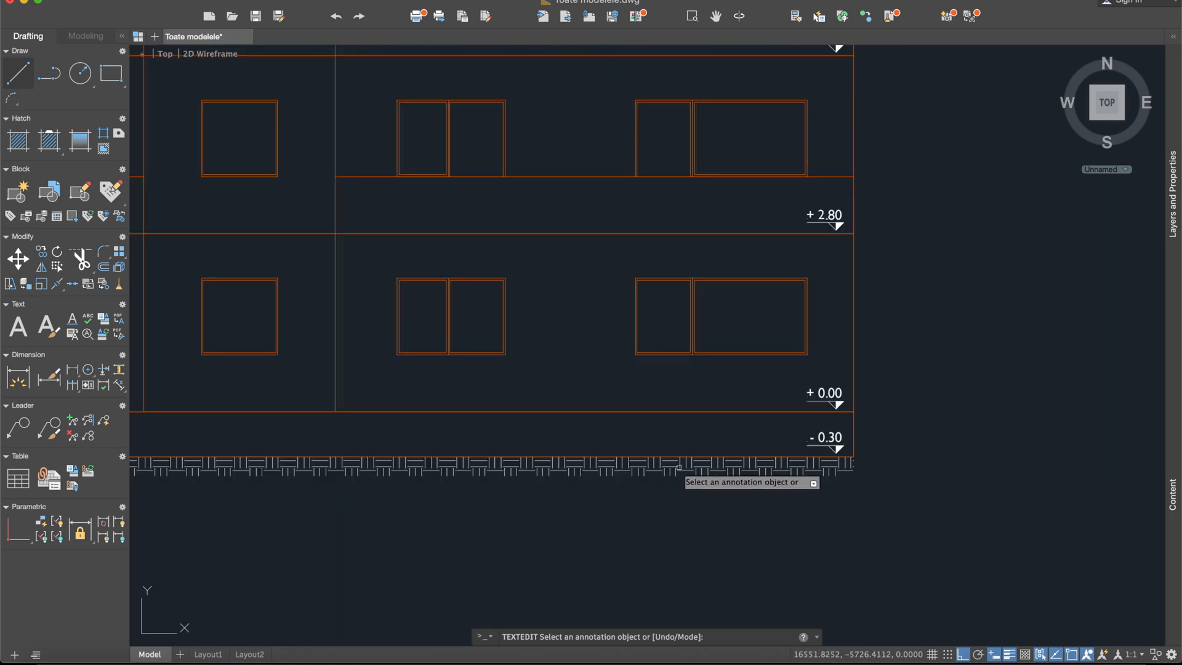
{"action": "scroll", "coordinate": [659, 461], "scroll_direction": "down", "scroll_amount": 4}
{"action": "middle_click_drag", "start_coordinate": [635, 217], "coordinate": [663, 262]}
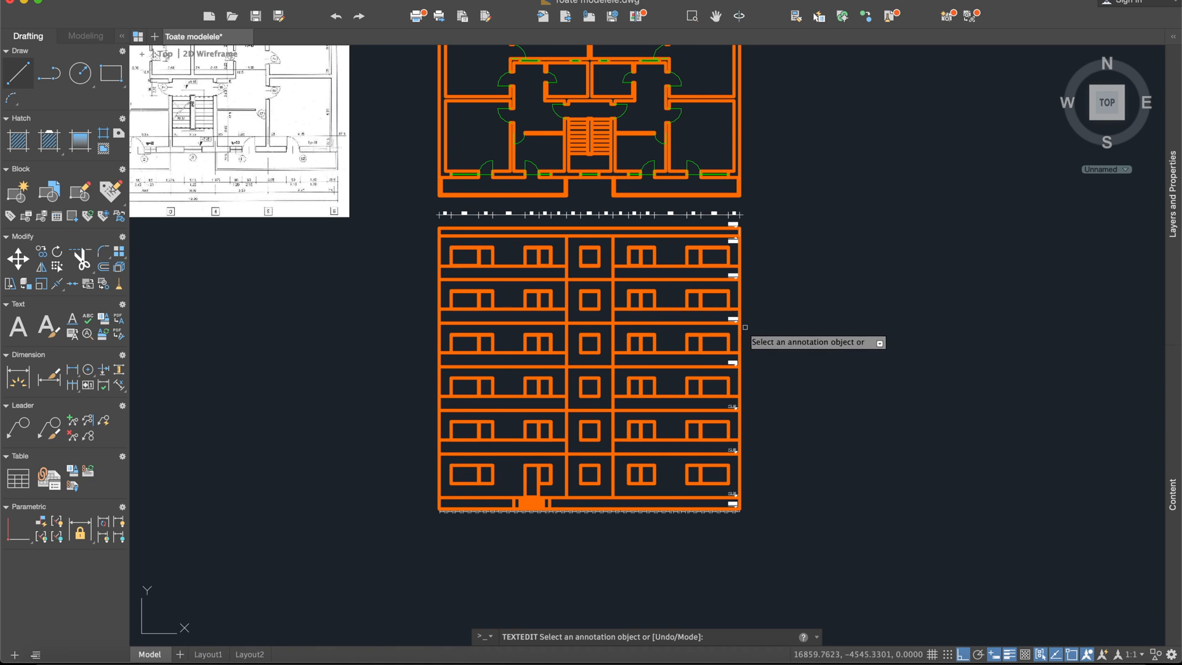
{"action": "scroll", "coordinate": [749, 315], "scroll_direction": "up", "scroll_amount": 5}
{"action": "scroll", "coordinate": [804, 227], "scroll_direction": "down", "scroll_amount": 2}
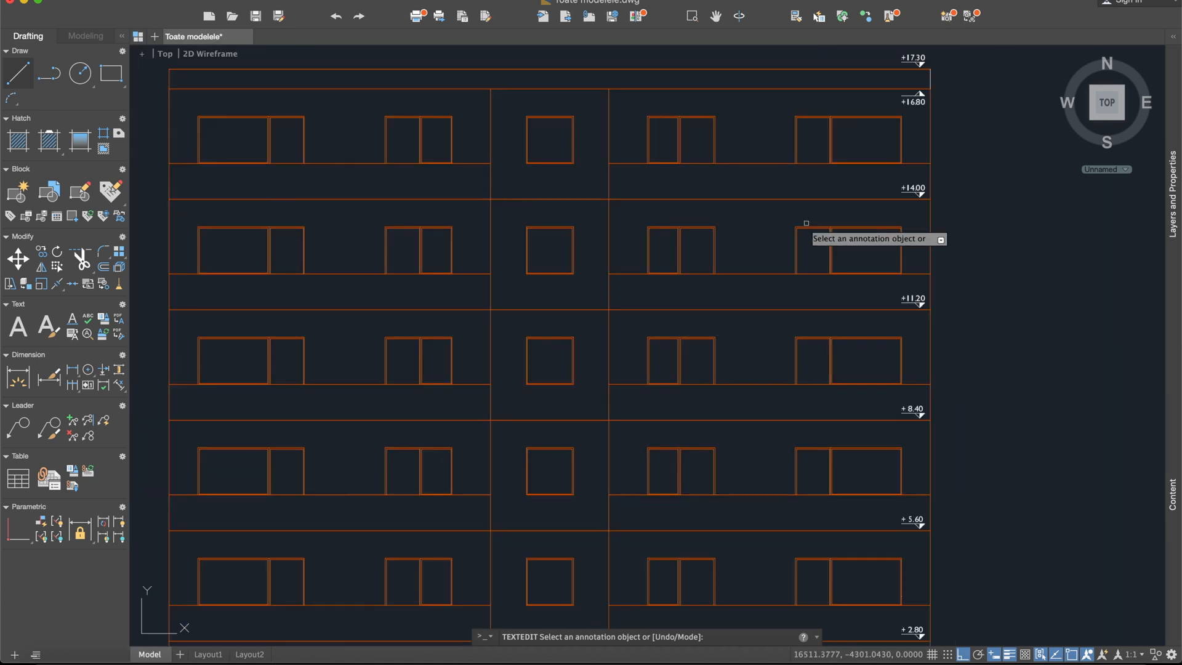
{"action": "scroll", "coordinate": [802, 238], "scroll_direction": "down", "scroll_amount": 4}
{"action": "scroll", "coordinate": [871, 224], "scroll_direction": "up", "scroll_amount": 4}
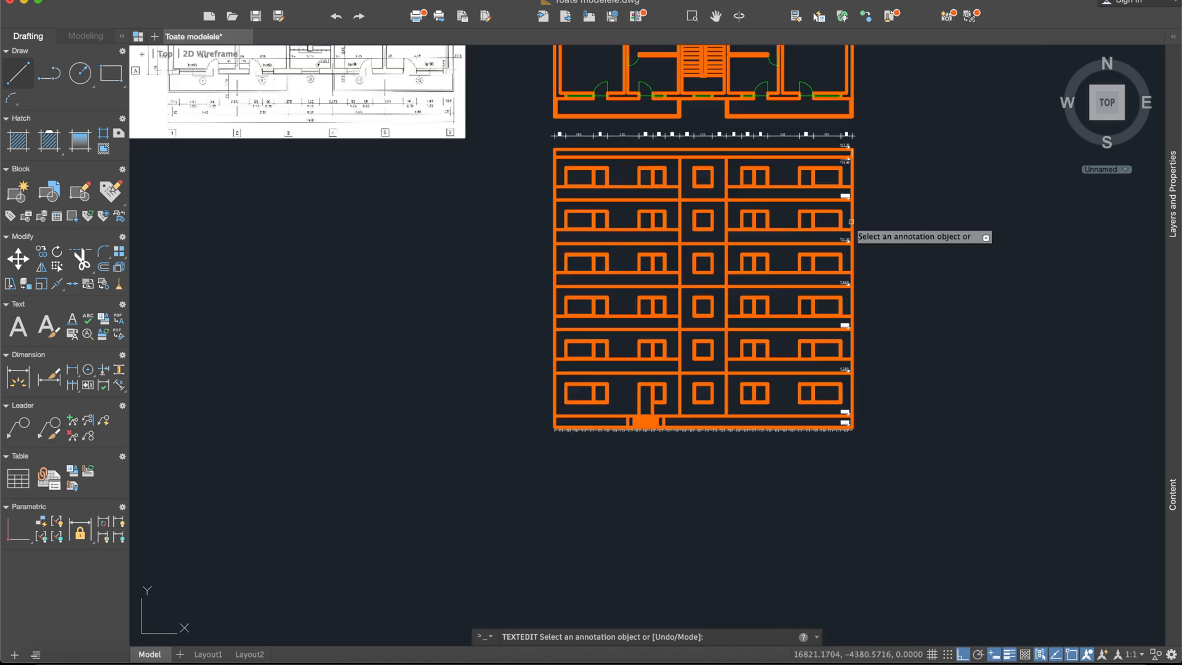
{"action": "middle_click_drag", "start_coordinate": [857, 231], "coordinate": [928, 224]}
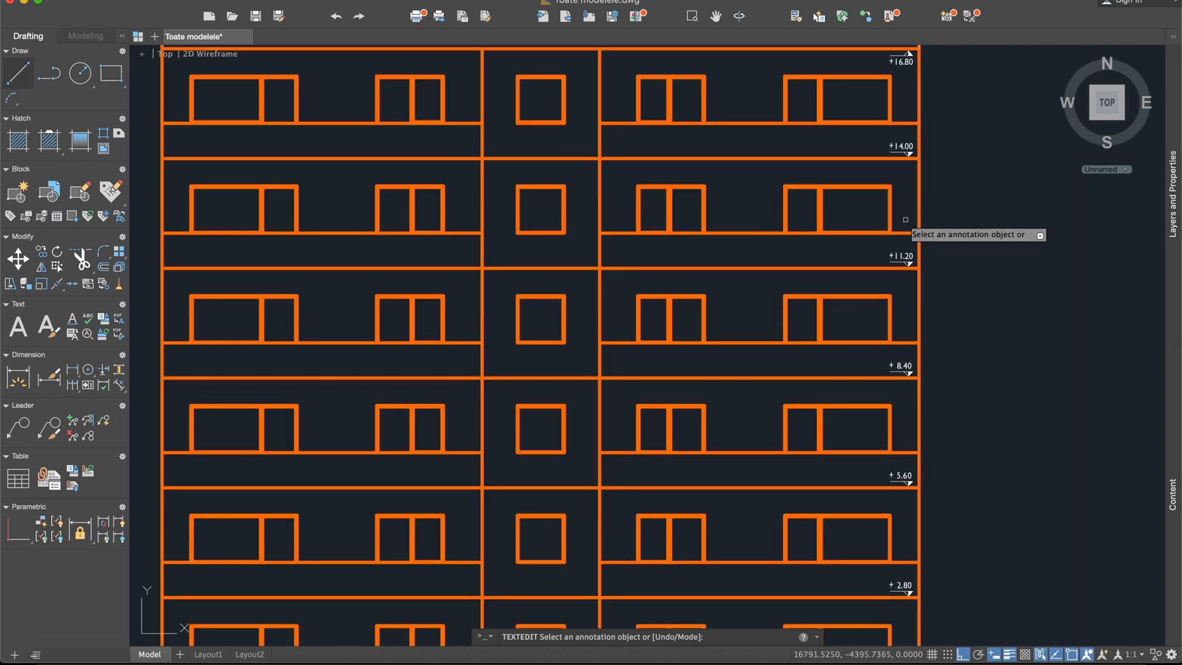